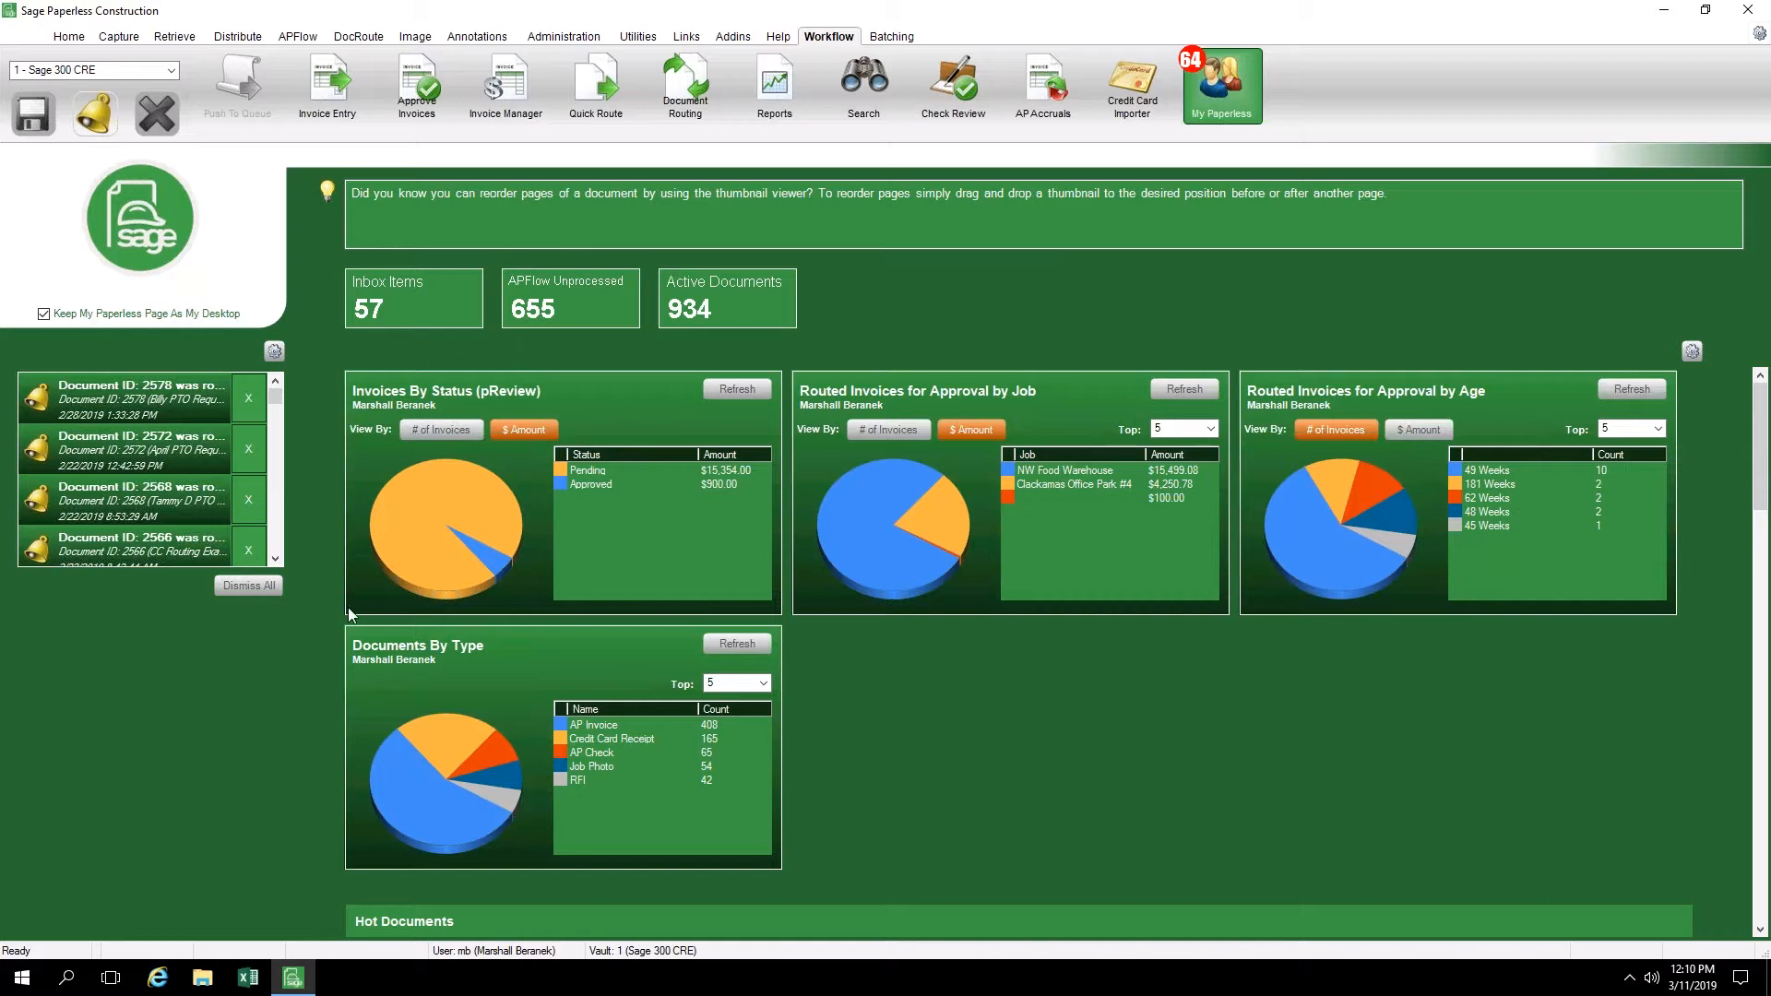
View the Invoices By Status chart by number of invoices and again by dollar amount
left_click(437, 431)
left_click(508, 430)
scroll(1109, 376, "down", 10)
Shrink the application window beside the desktop files, open p31.pdf in it through the Open File target, and maximize the window
left_click(1707, 11)
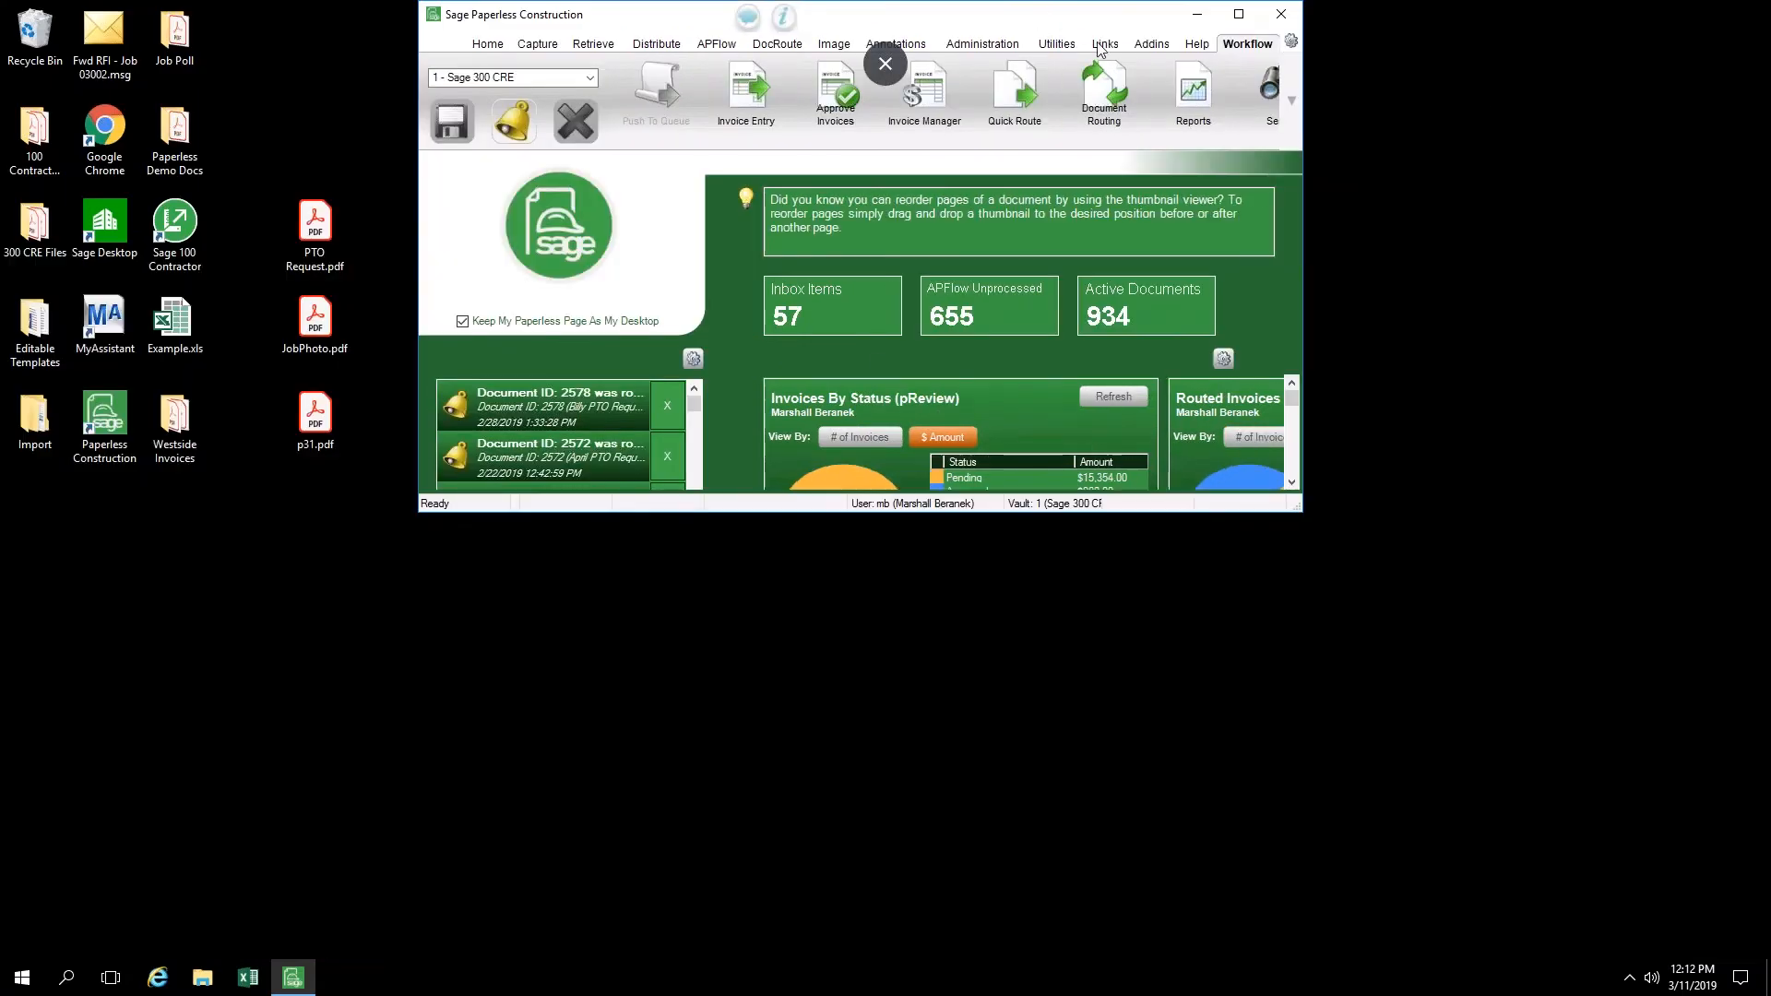
left_click_drag(1386, 256, 1313, 98)
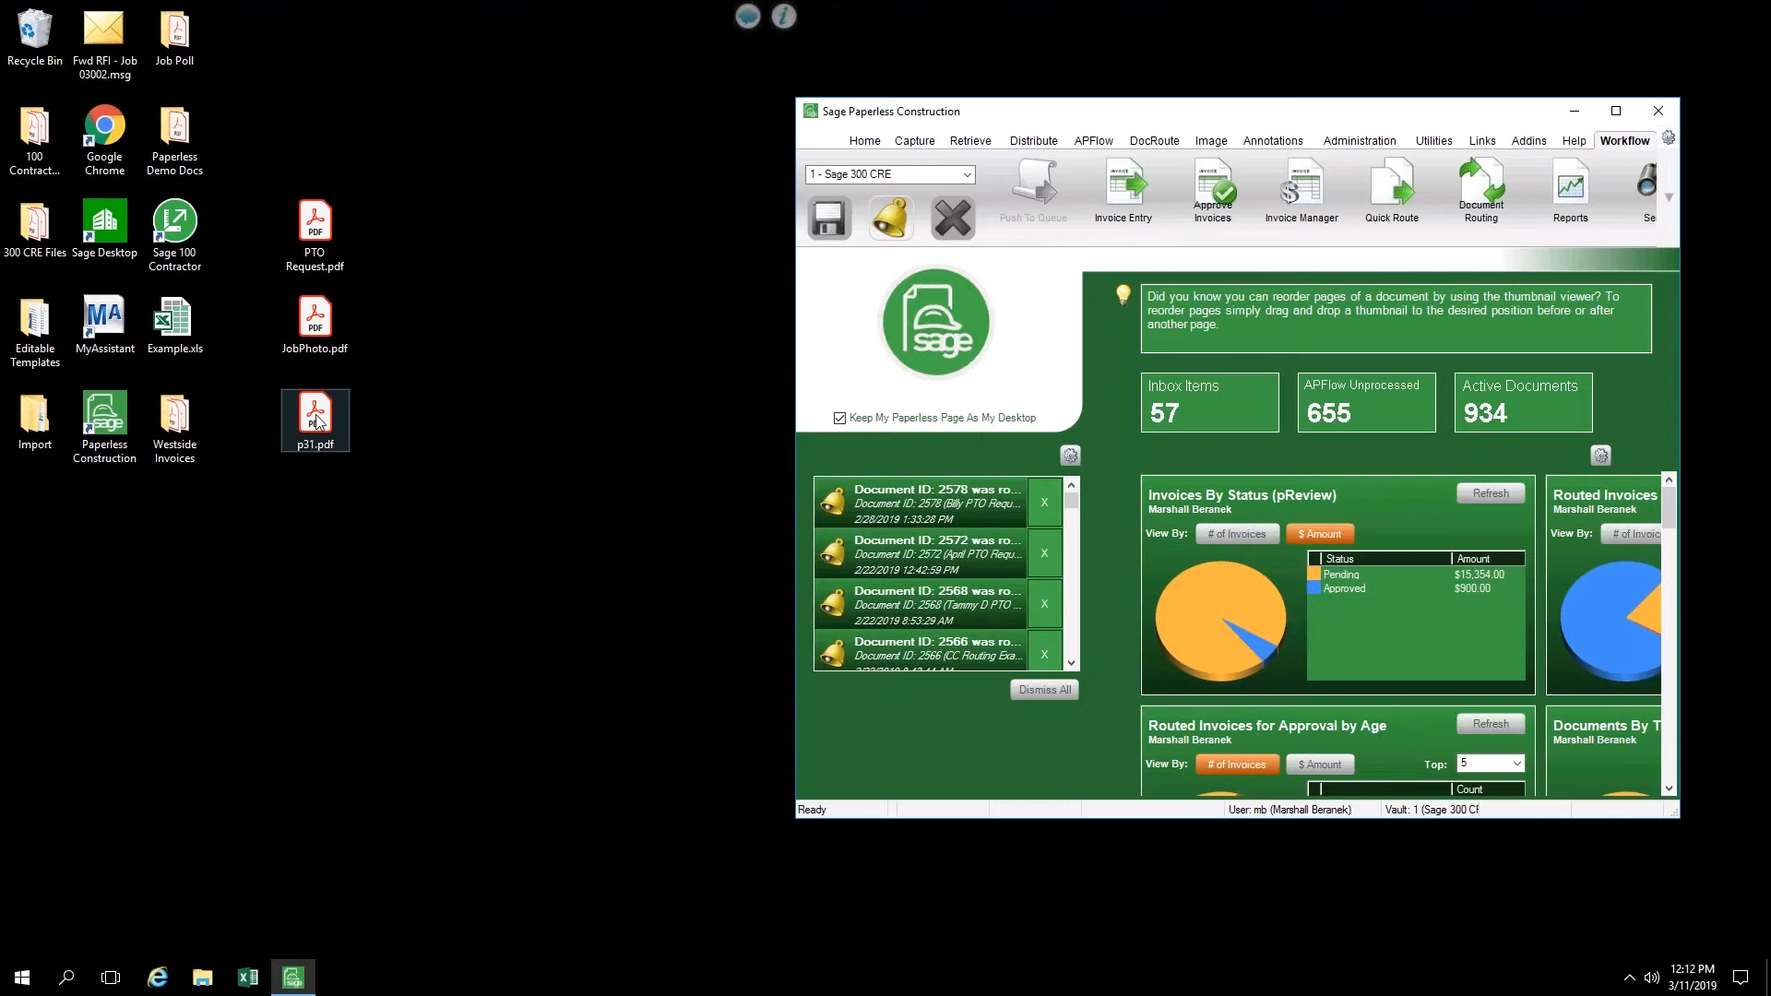
left_click_drag(325, 423, 389, 433)
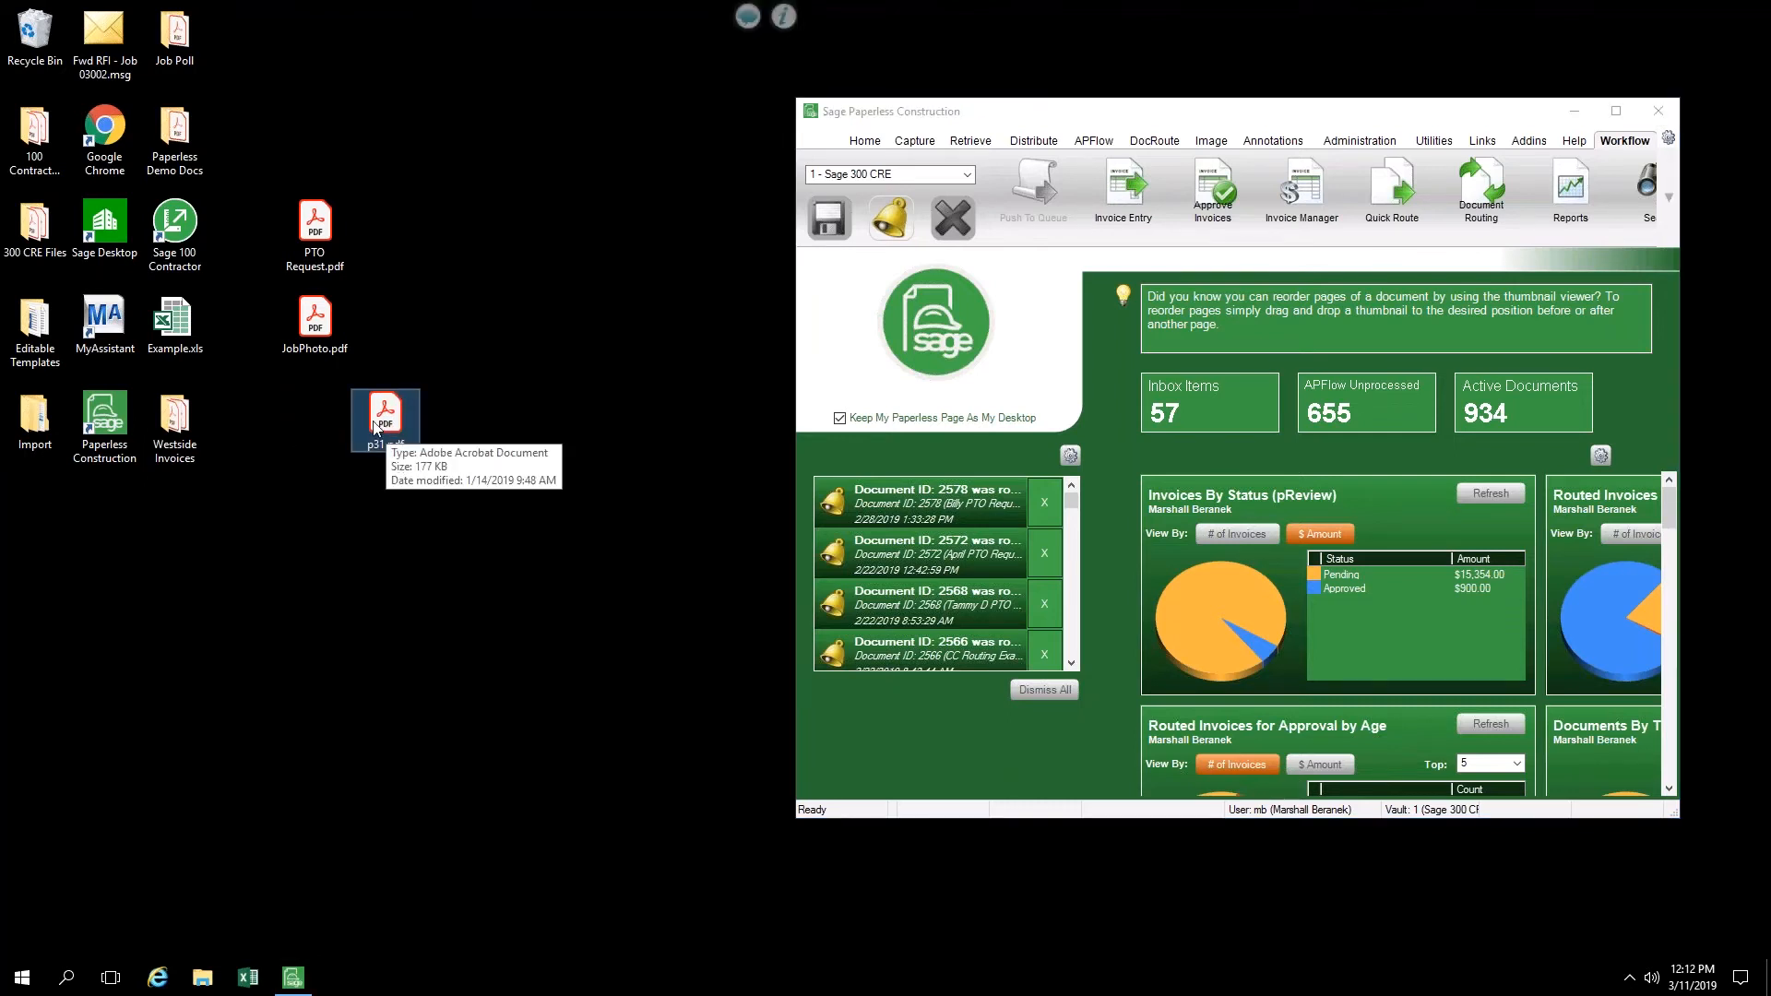
left_click_drag(375, 427, 897, 348)
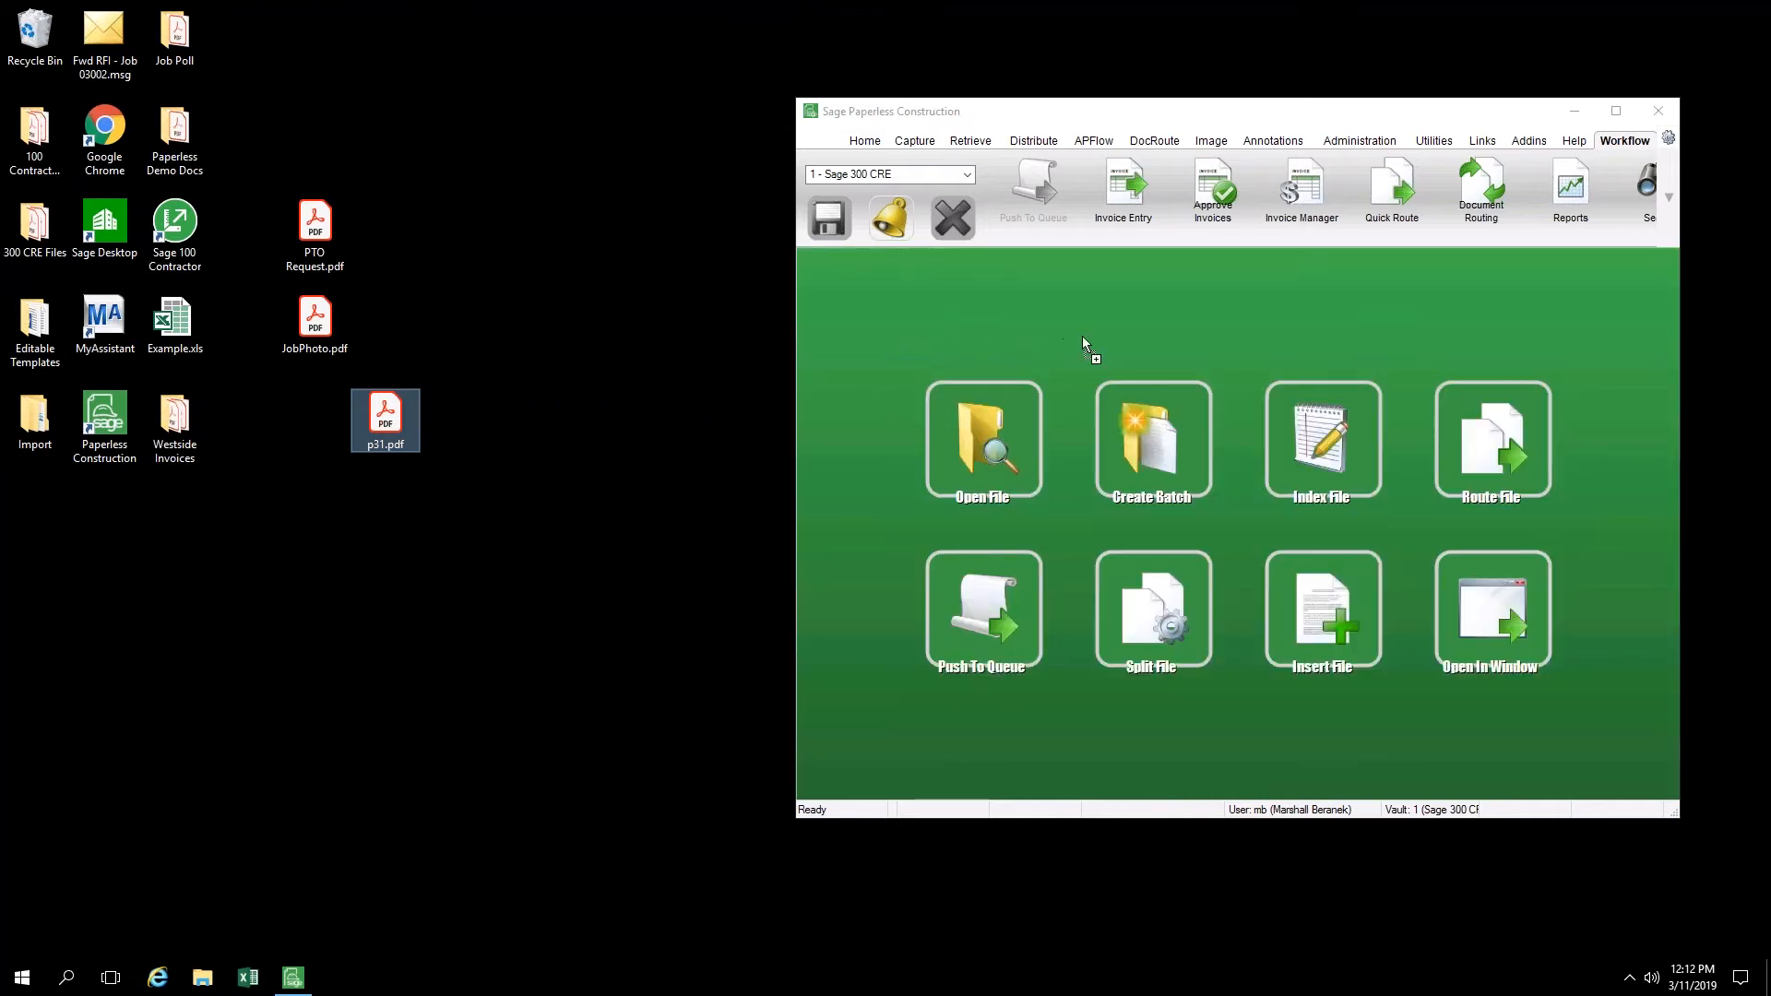
left_click_drag(1084, 342, 1163, 573)
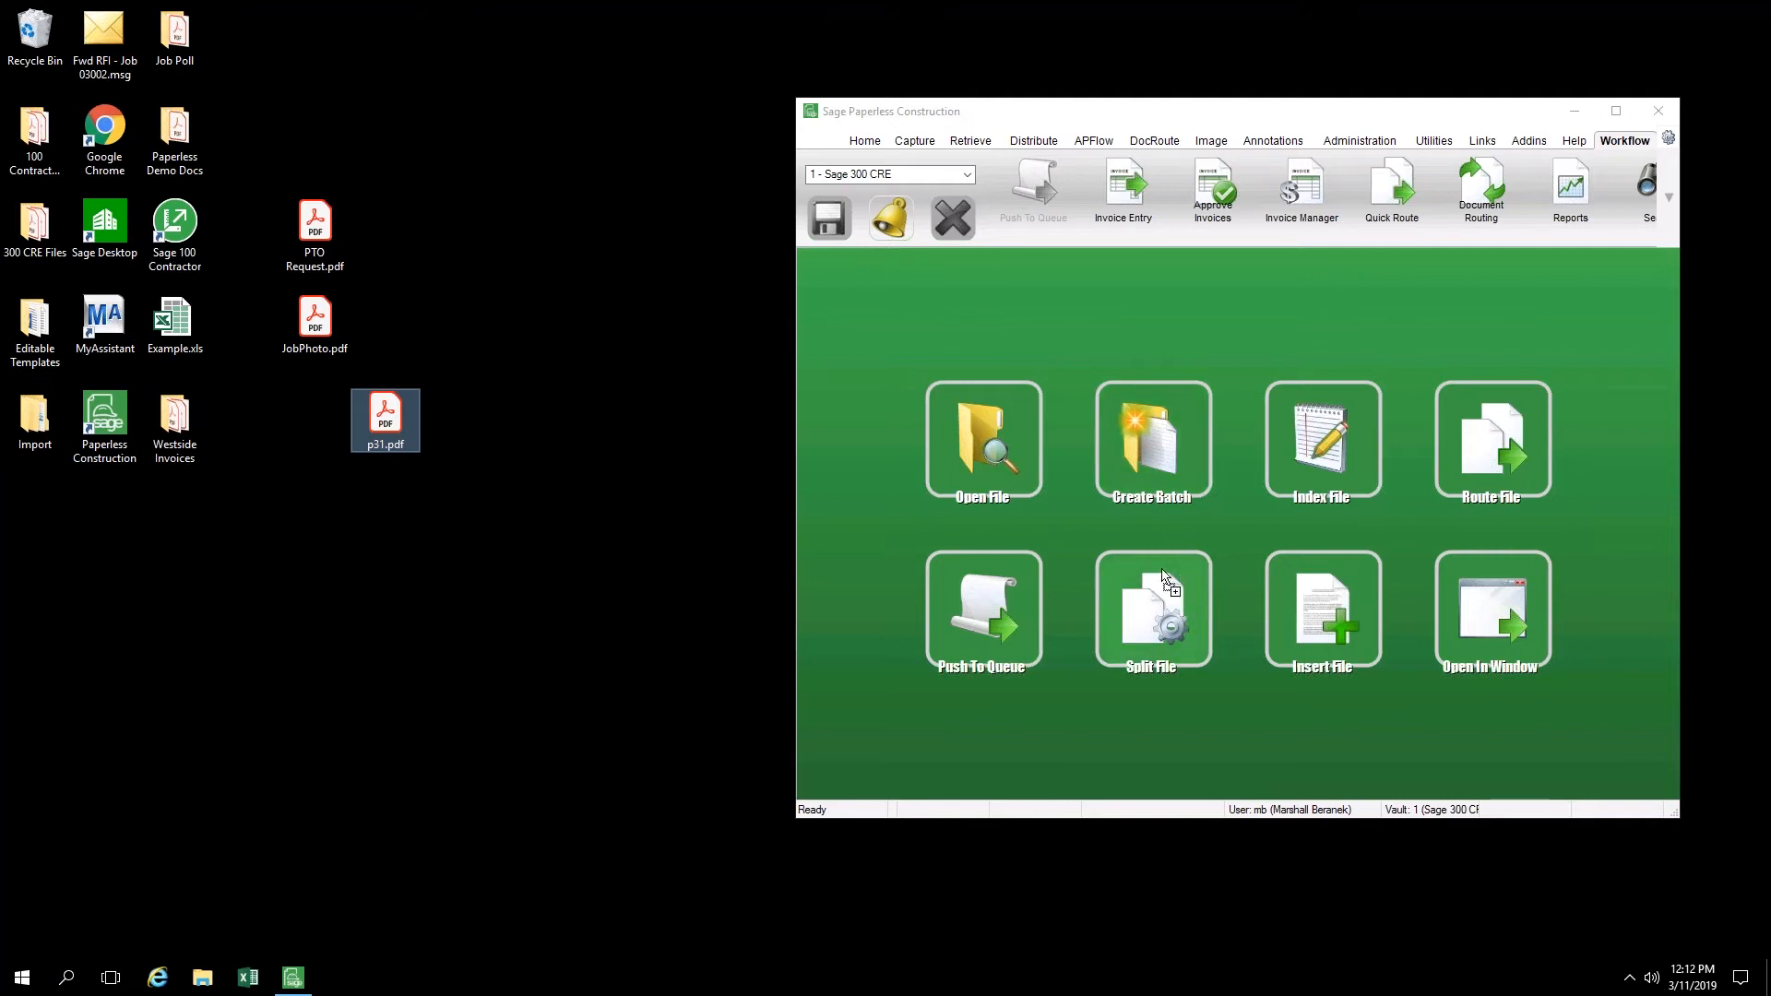
left_click_drag(1131, 635, 985, 444)
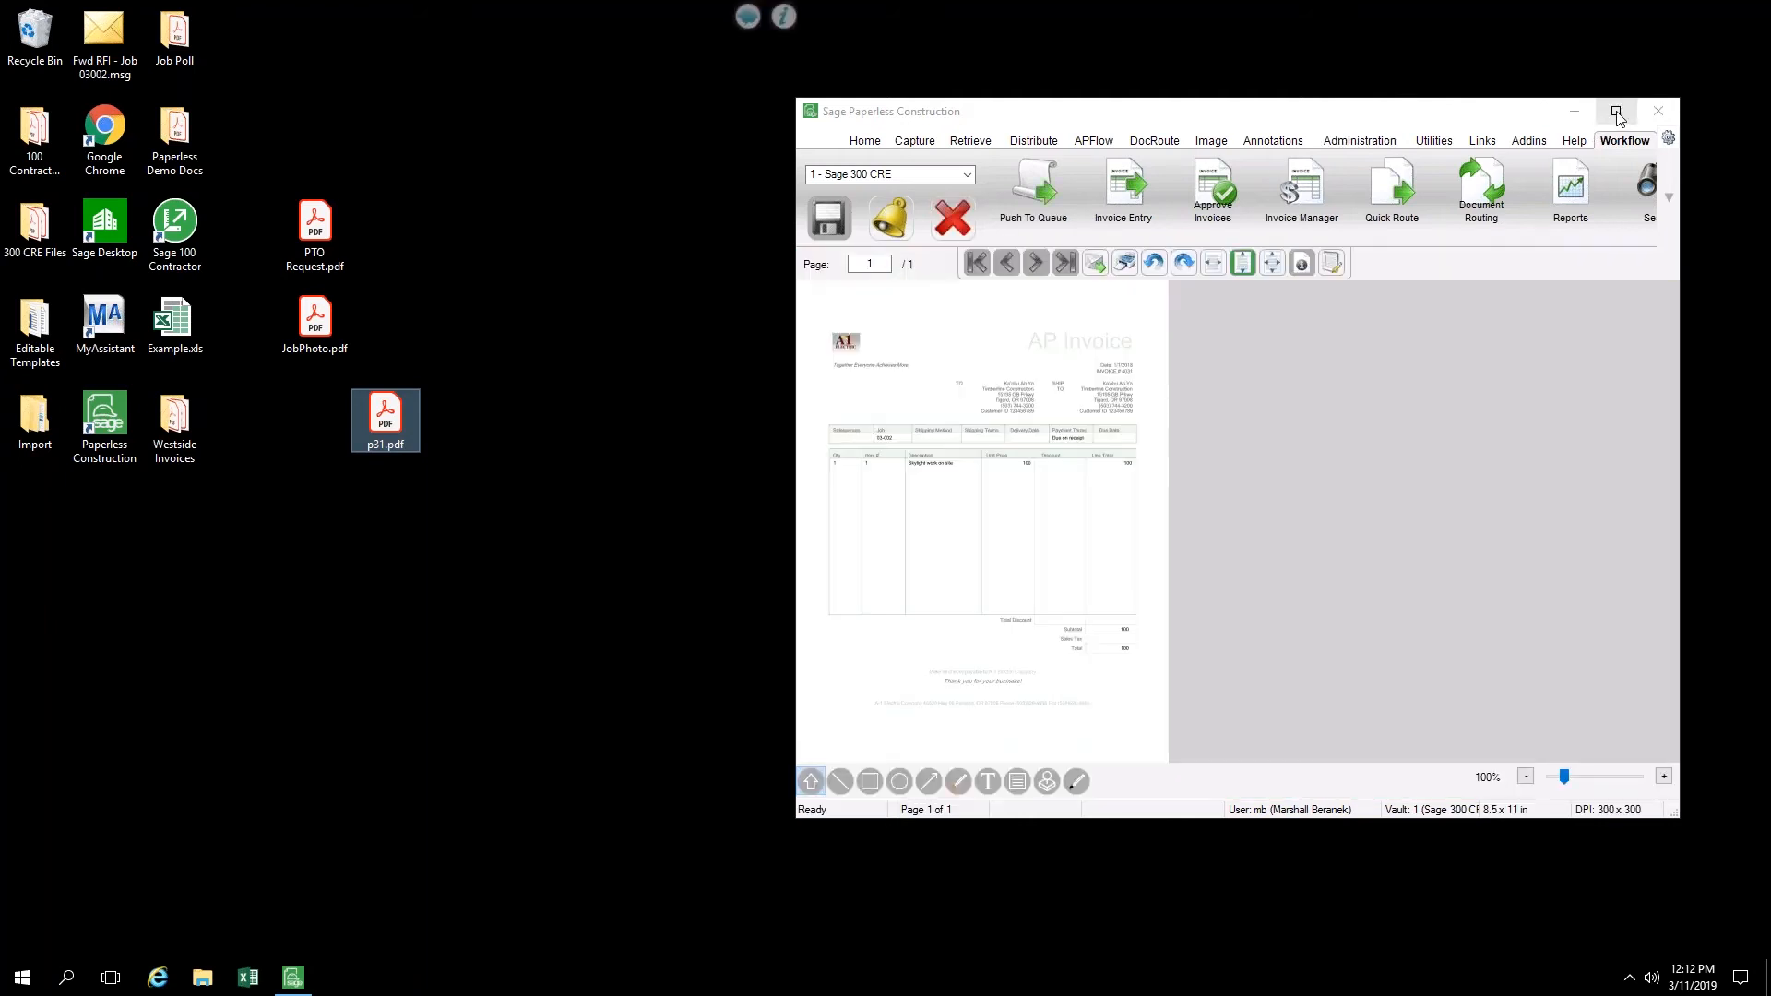
left_click(1616, 112)
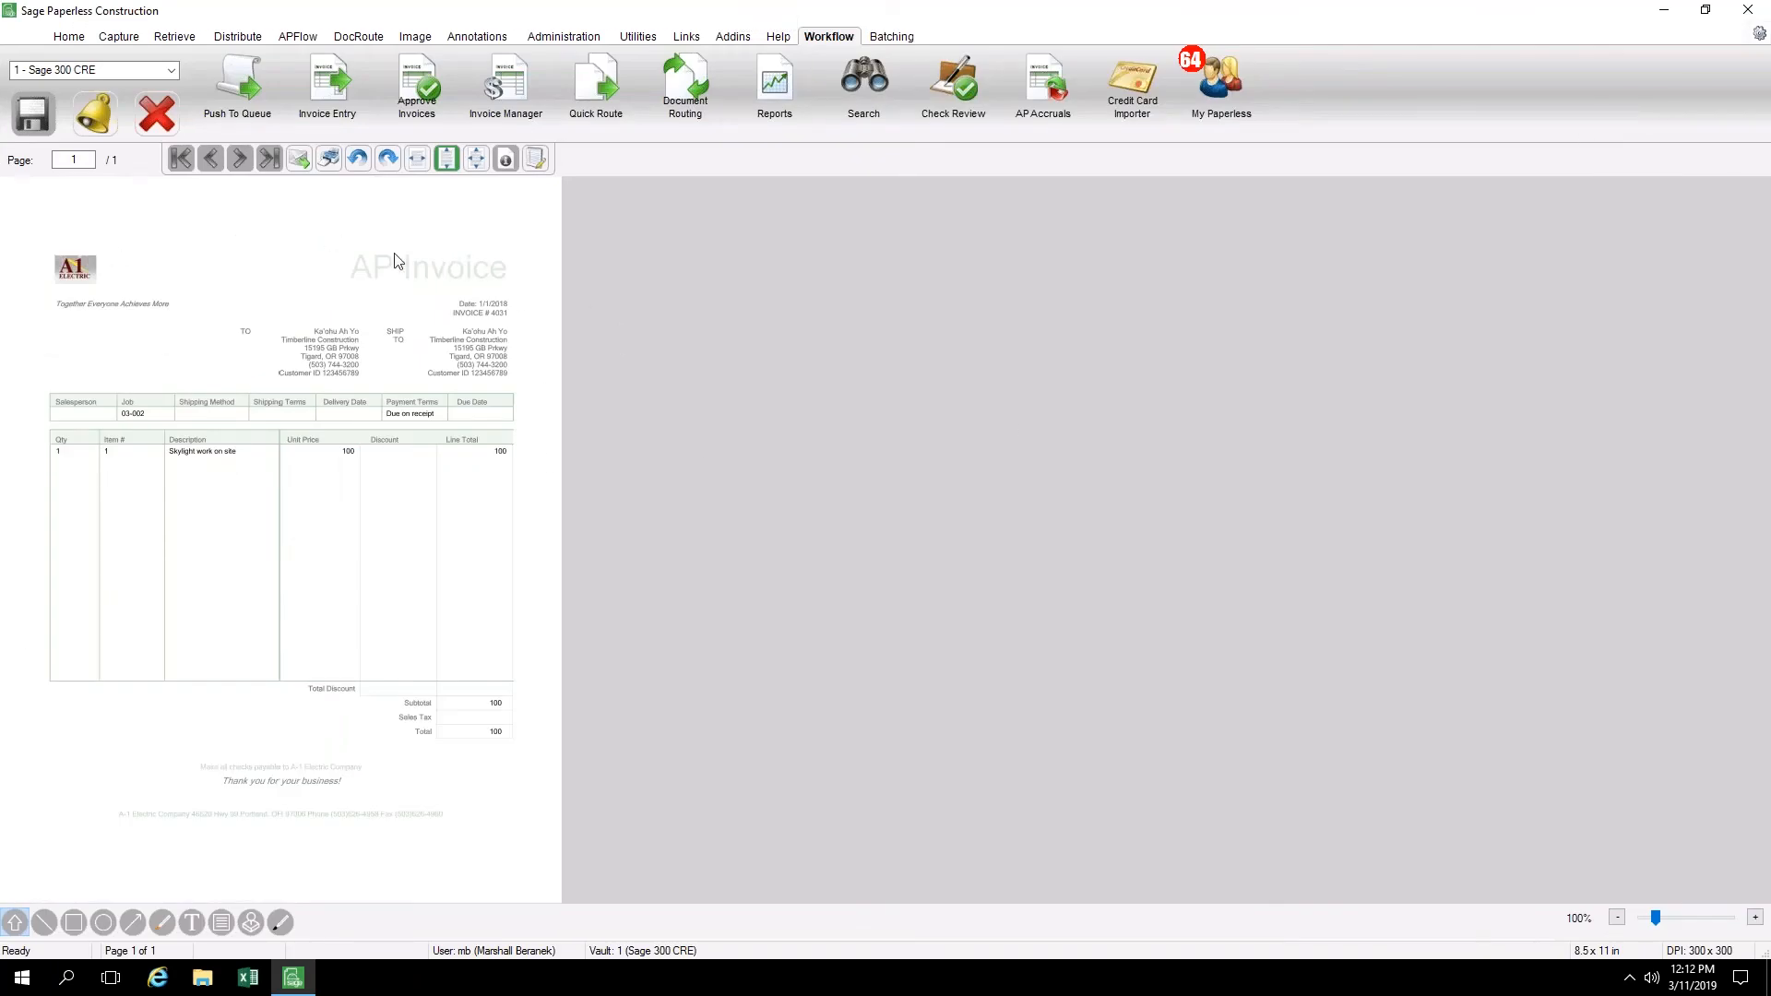
Rotate the invoice page right and back left, and read it at full width before restoring the fit-height view
left_click(387, 160)
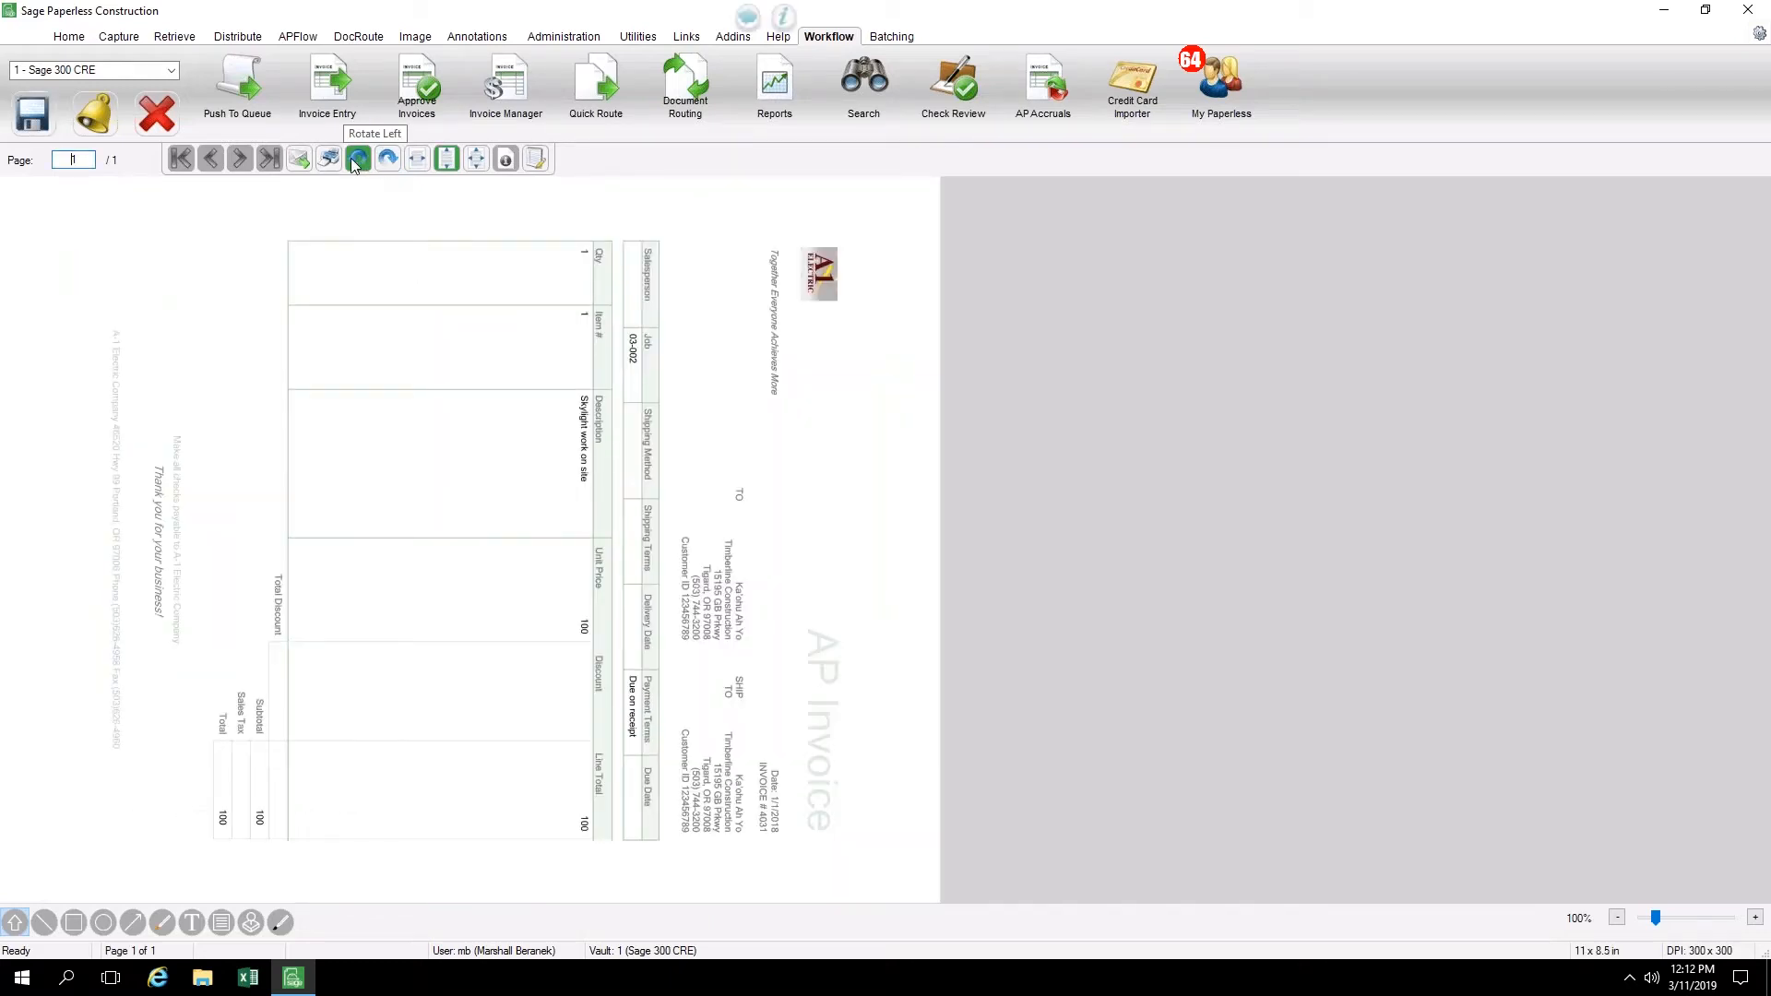
left_click(356, 160)
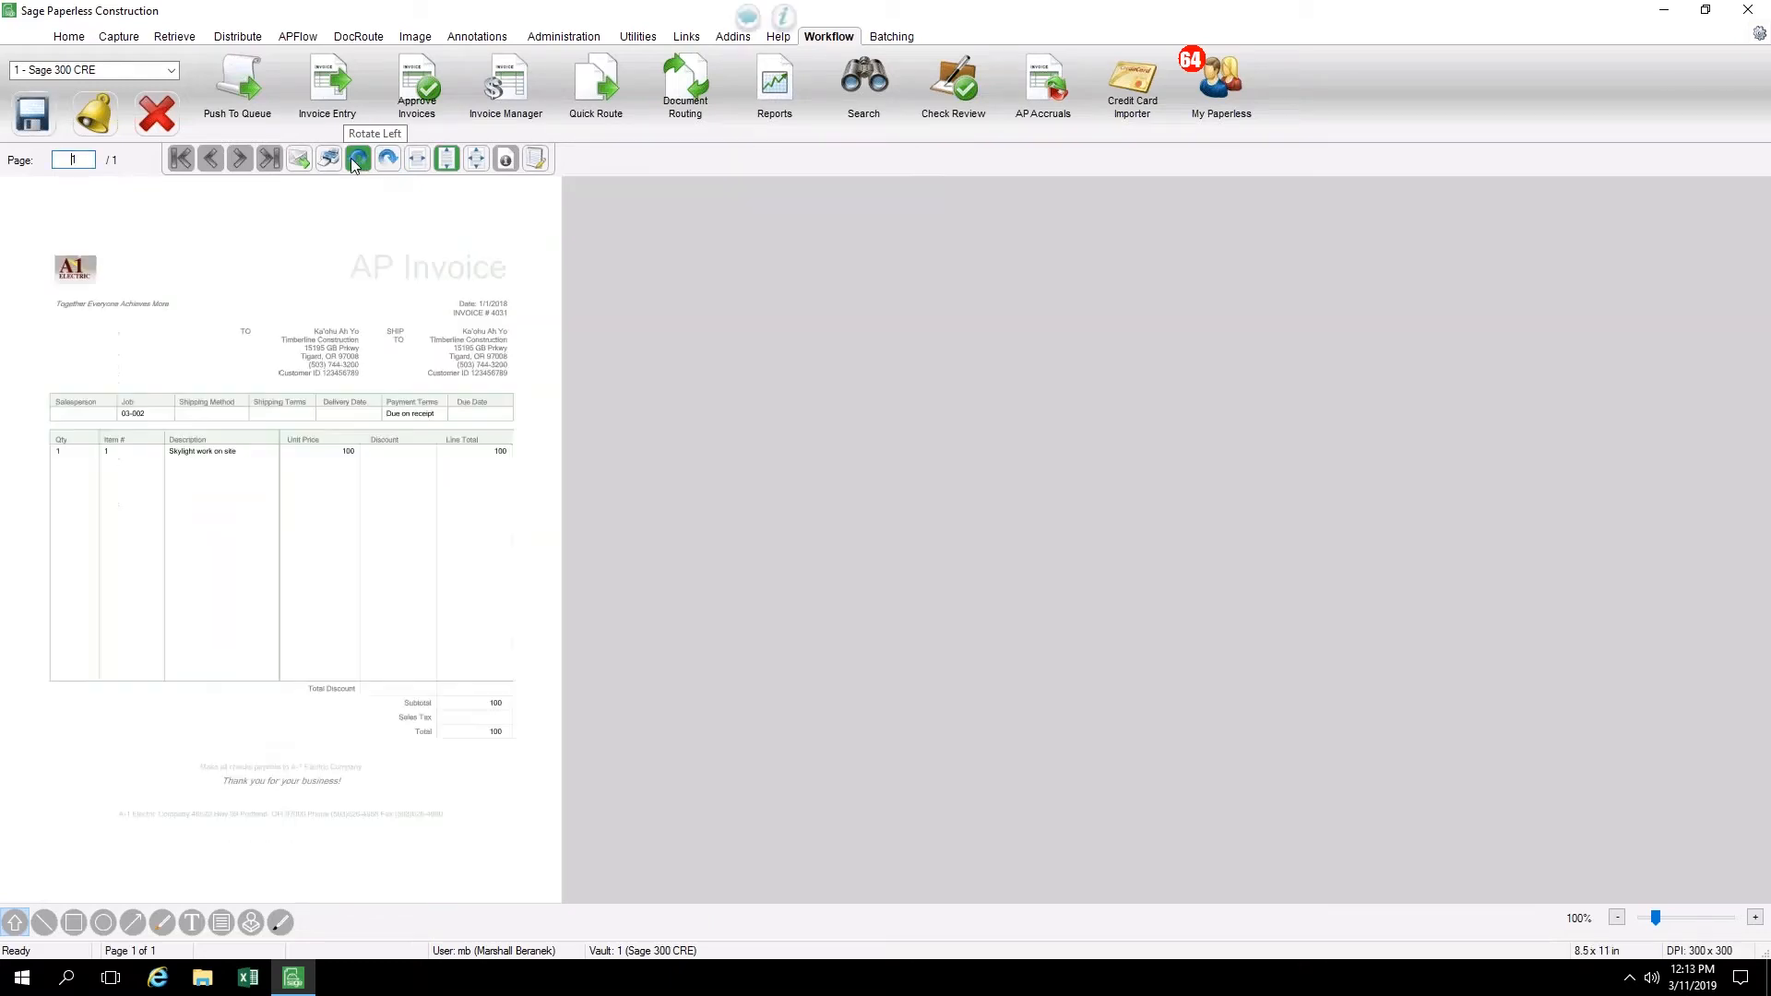
left_click(418, 160)
scroll(720, 485, "down", 1)
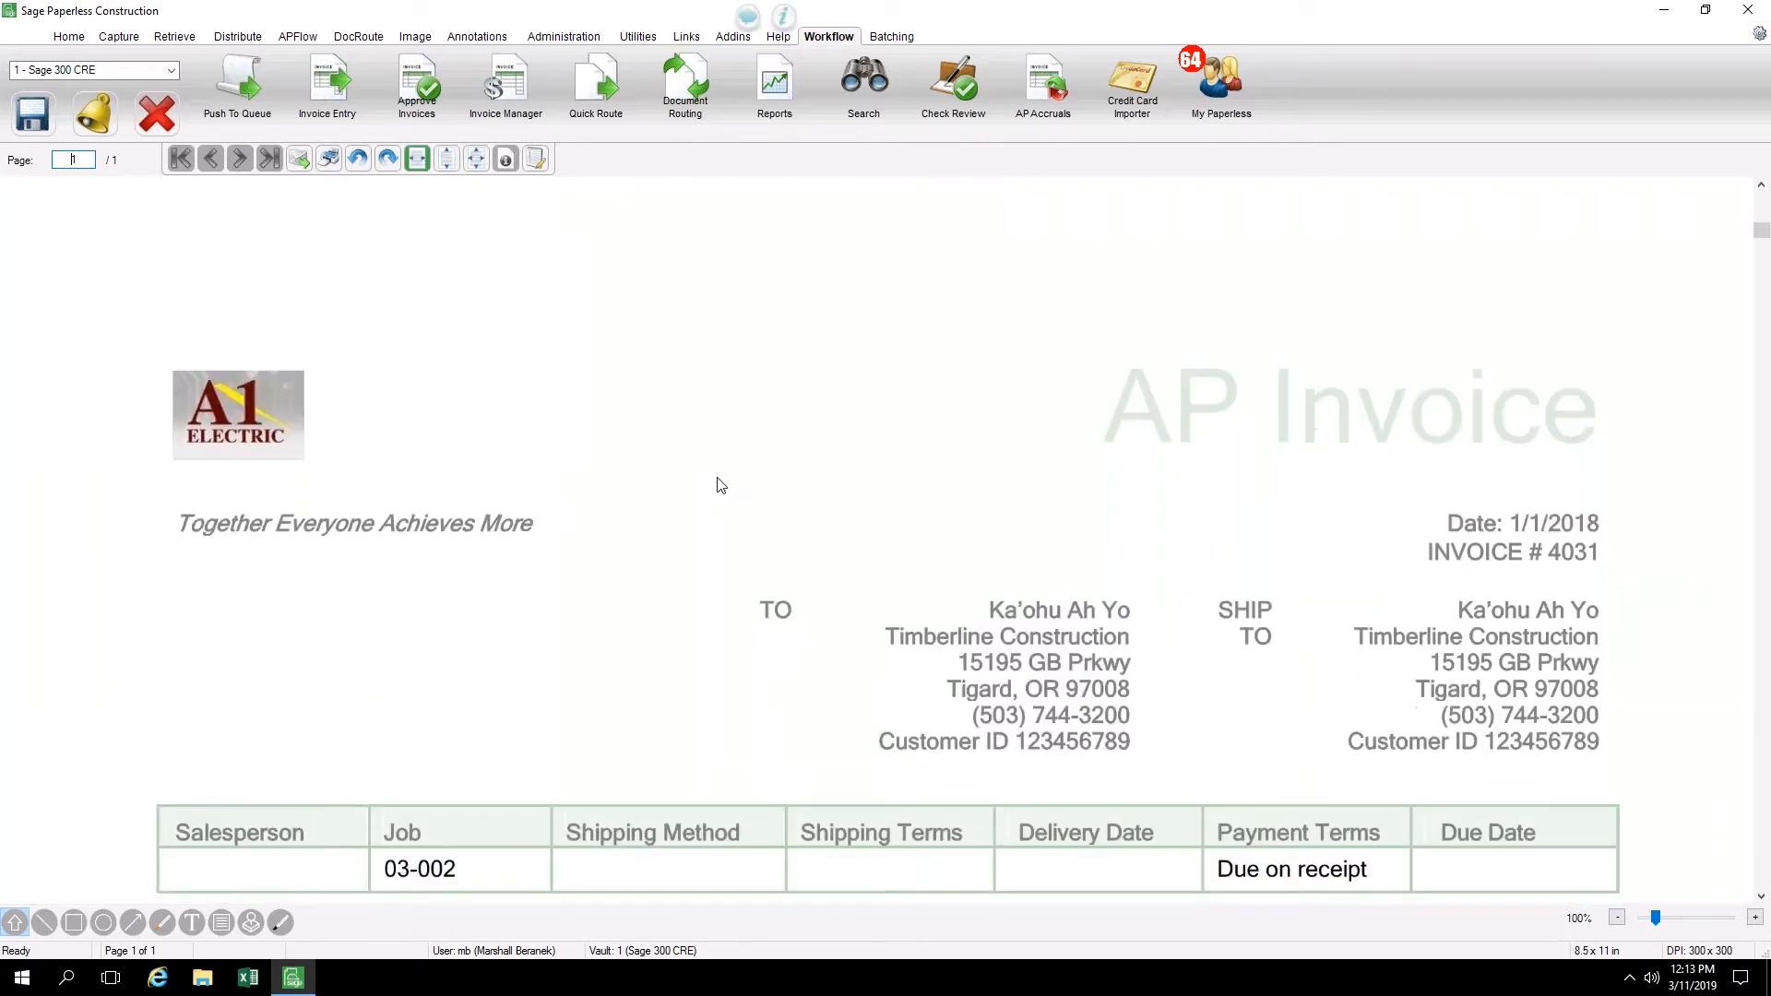
scroll(721, 485, "down", 1)
scroll(721, 484, "down", 1)
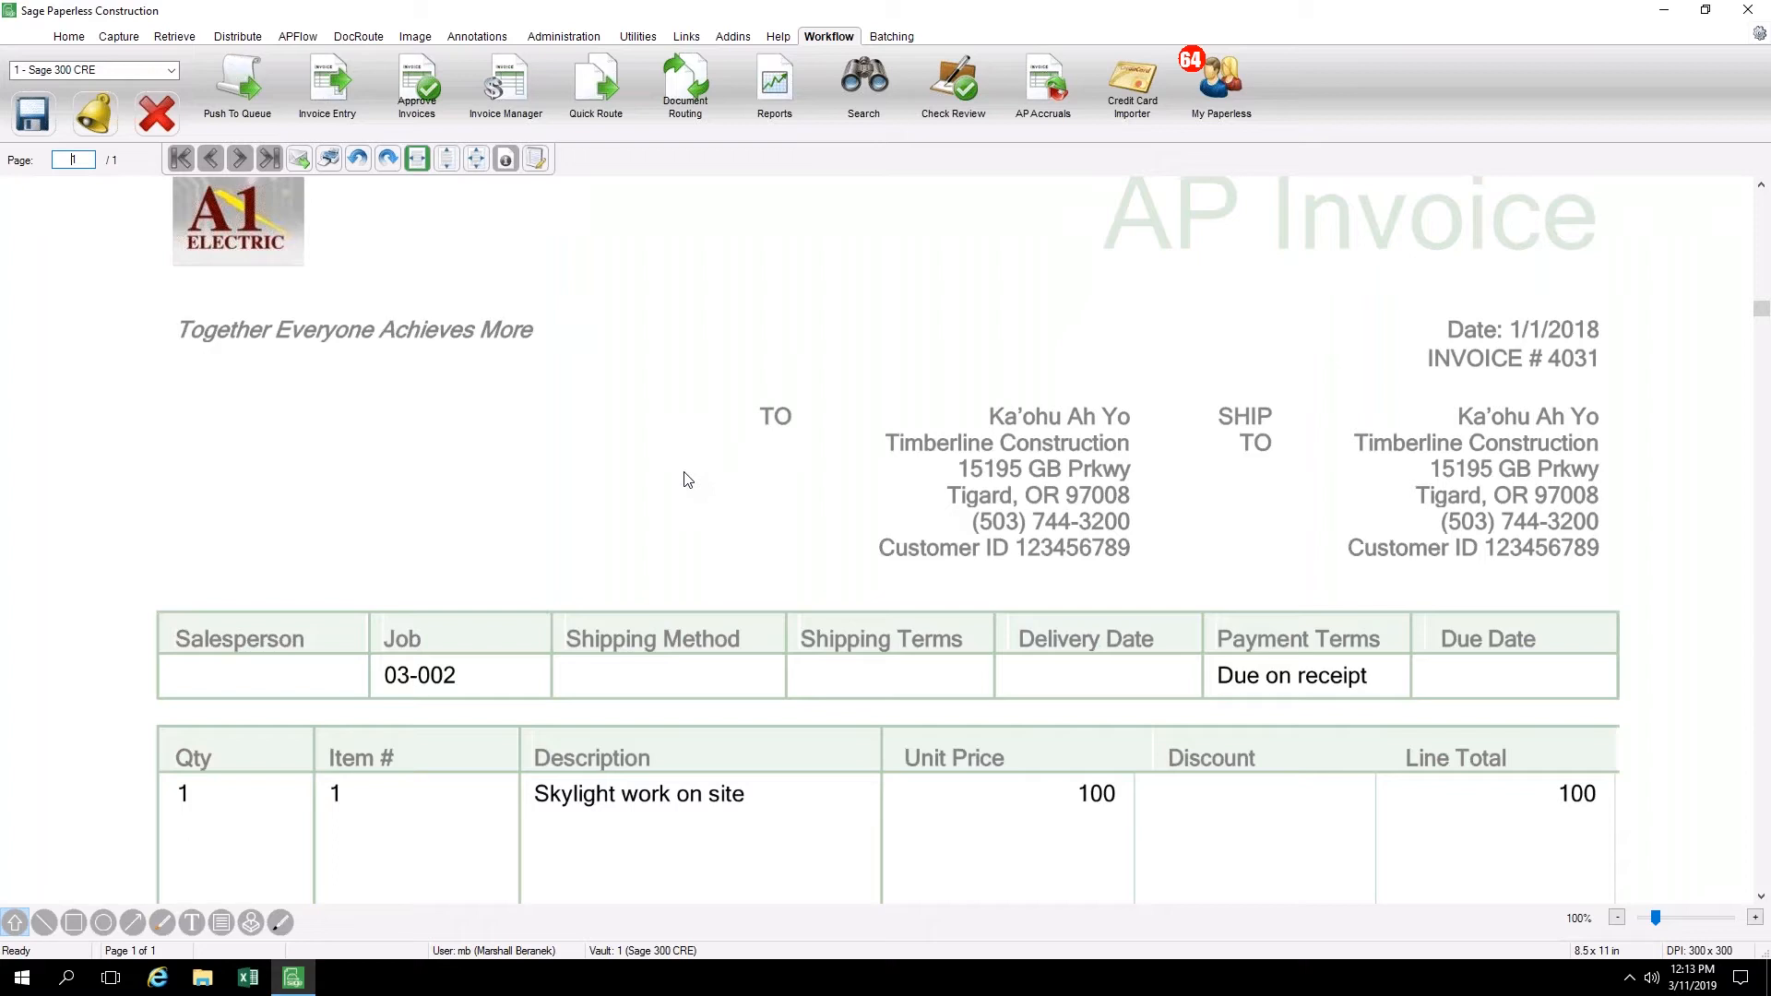
left_click(449, 159)
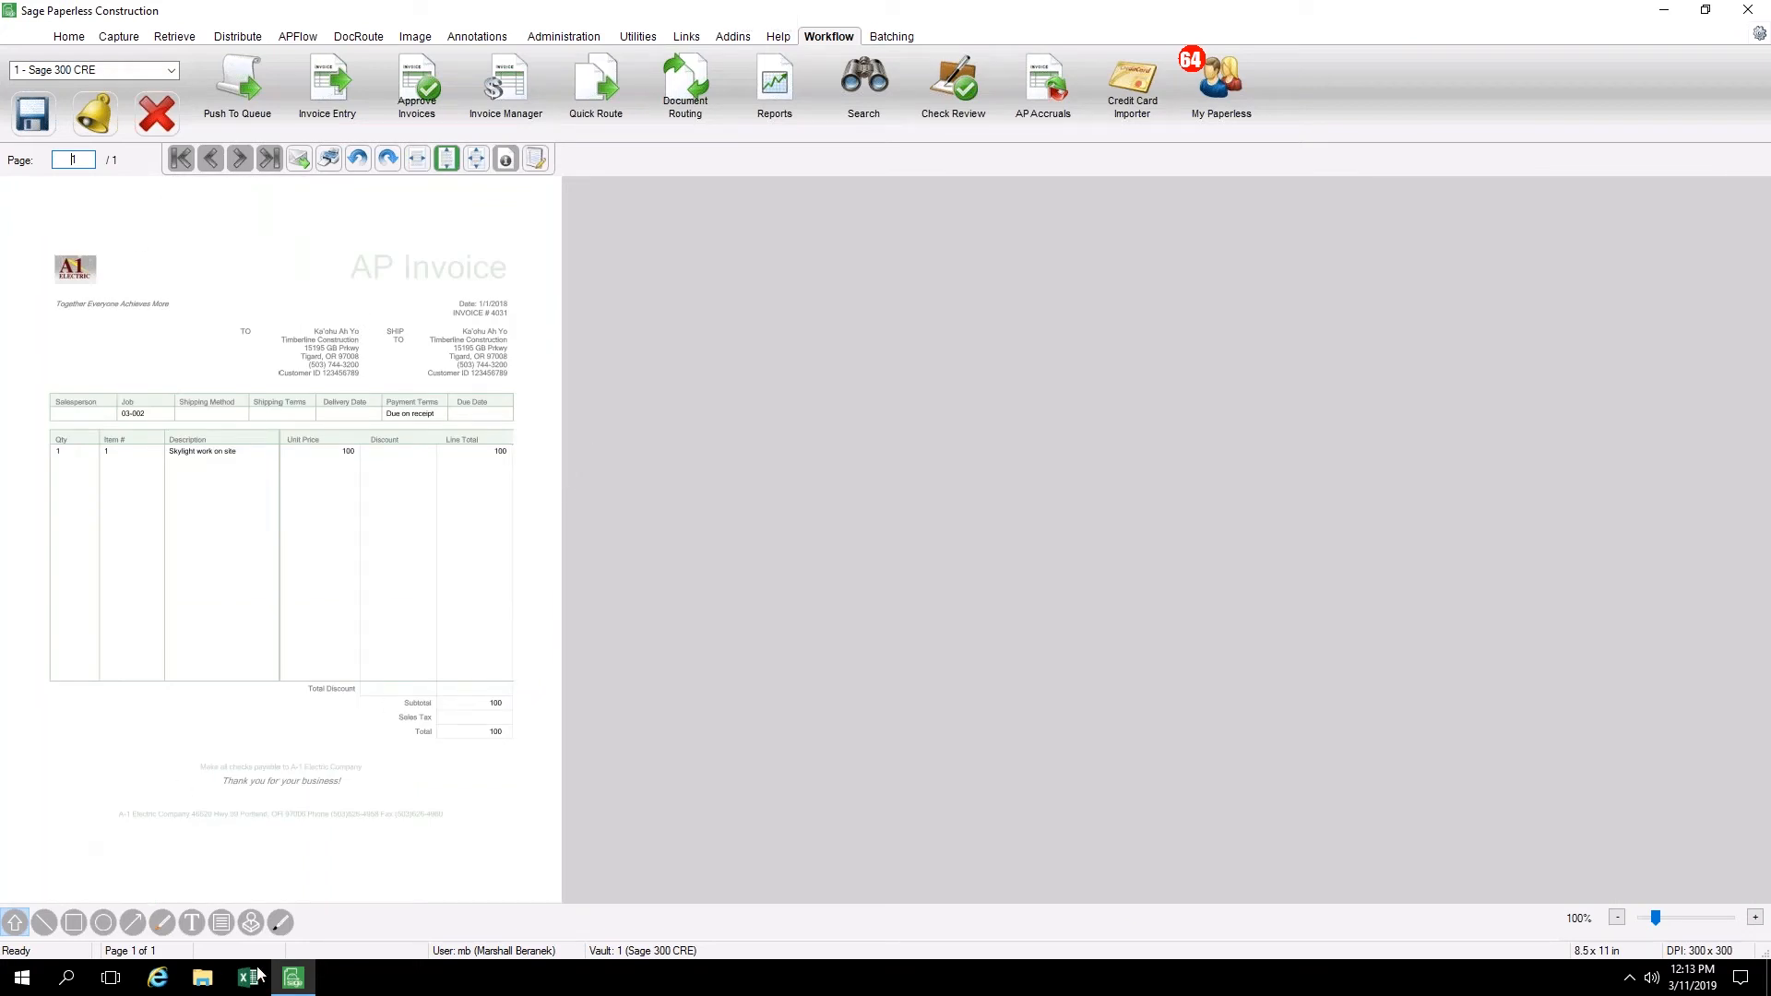
Annotate the invoice with a filled rectangle over the first line item and an arrow pointing toward the subtotal
left_click(74, 923)
left_click_drag(127, 450, 268, 490)
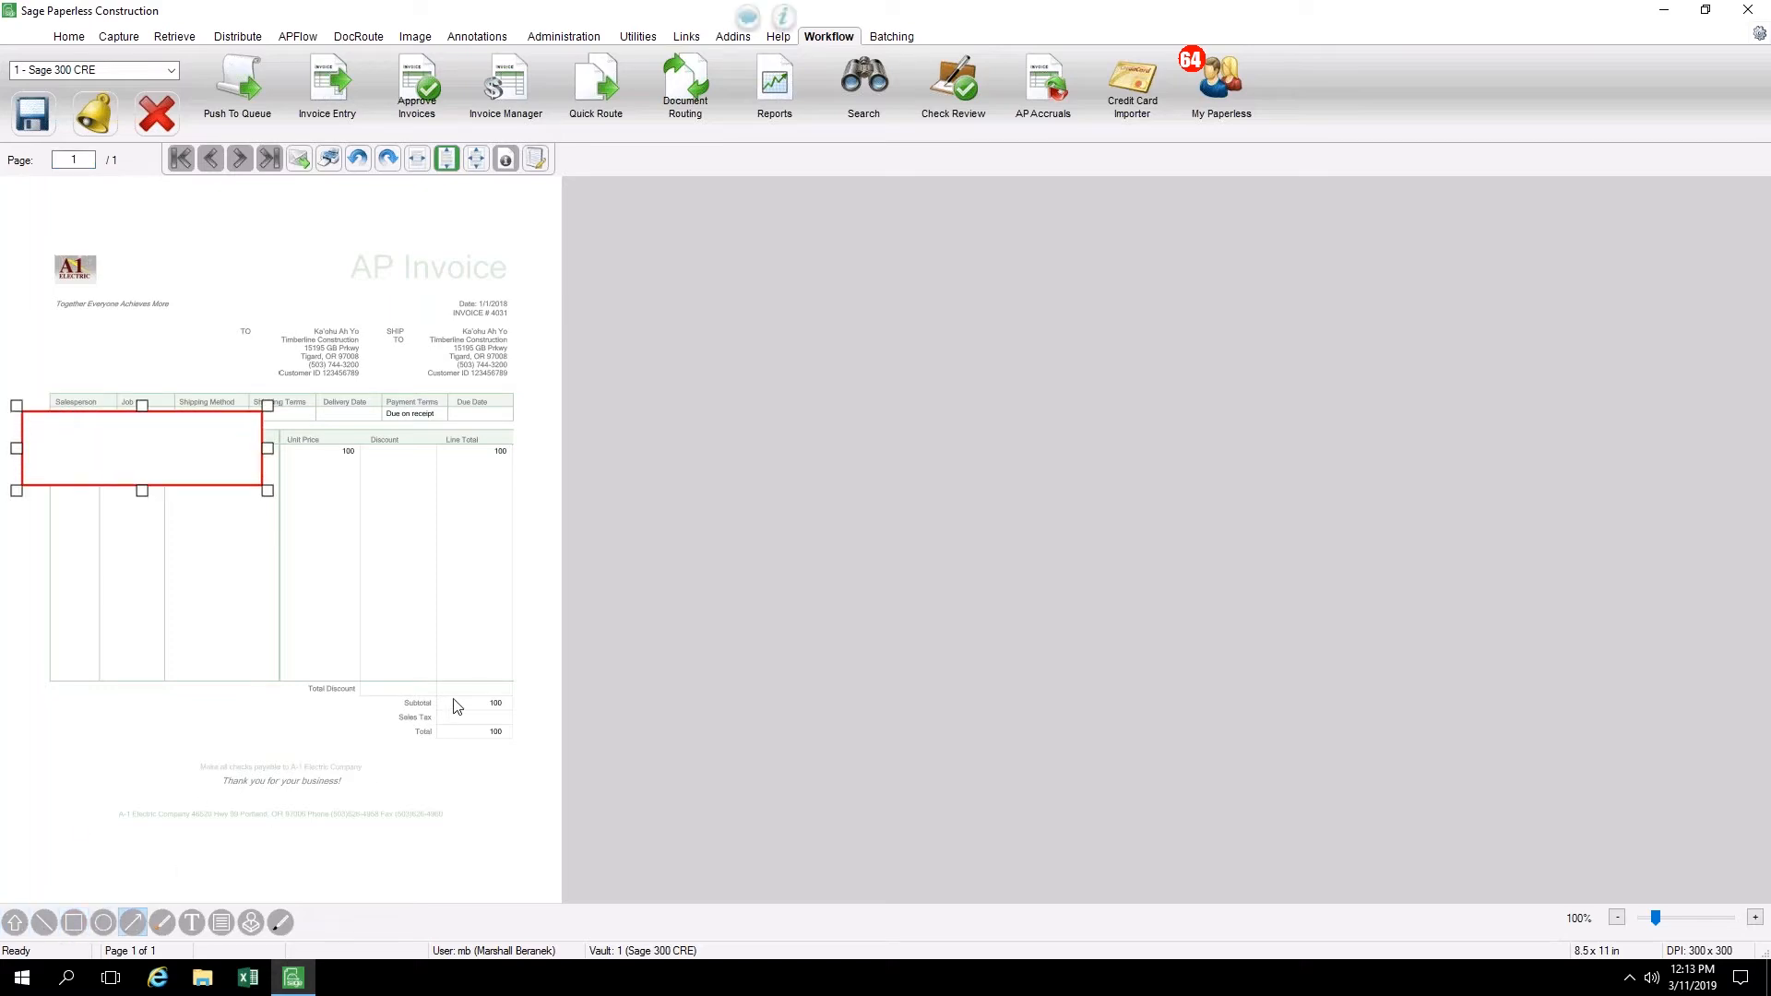
left_click_drag(459, 681, 354, 548)
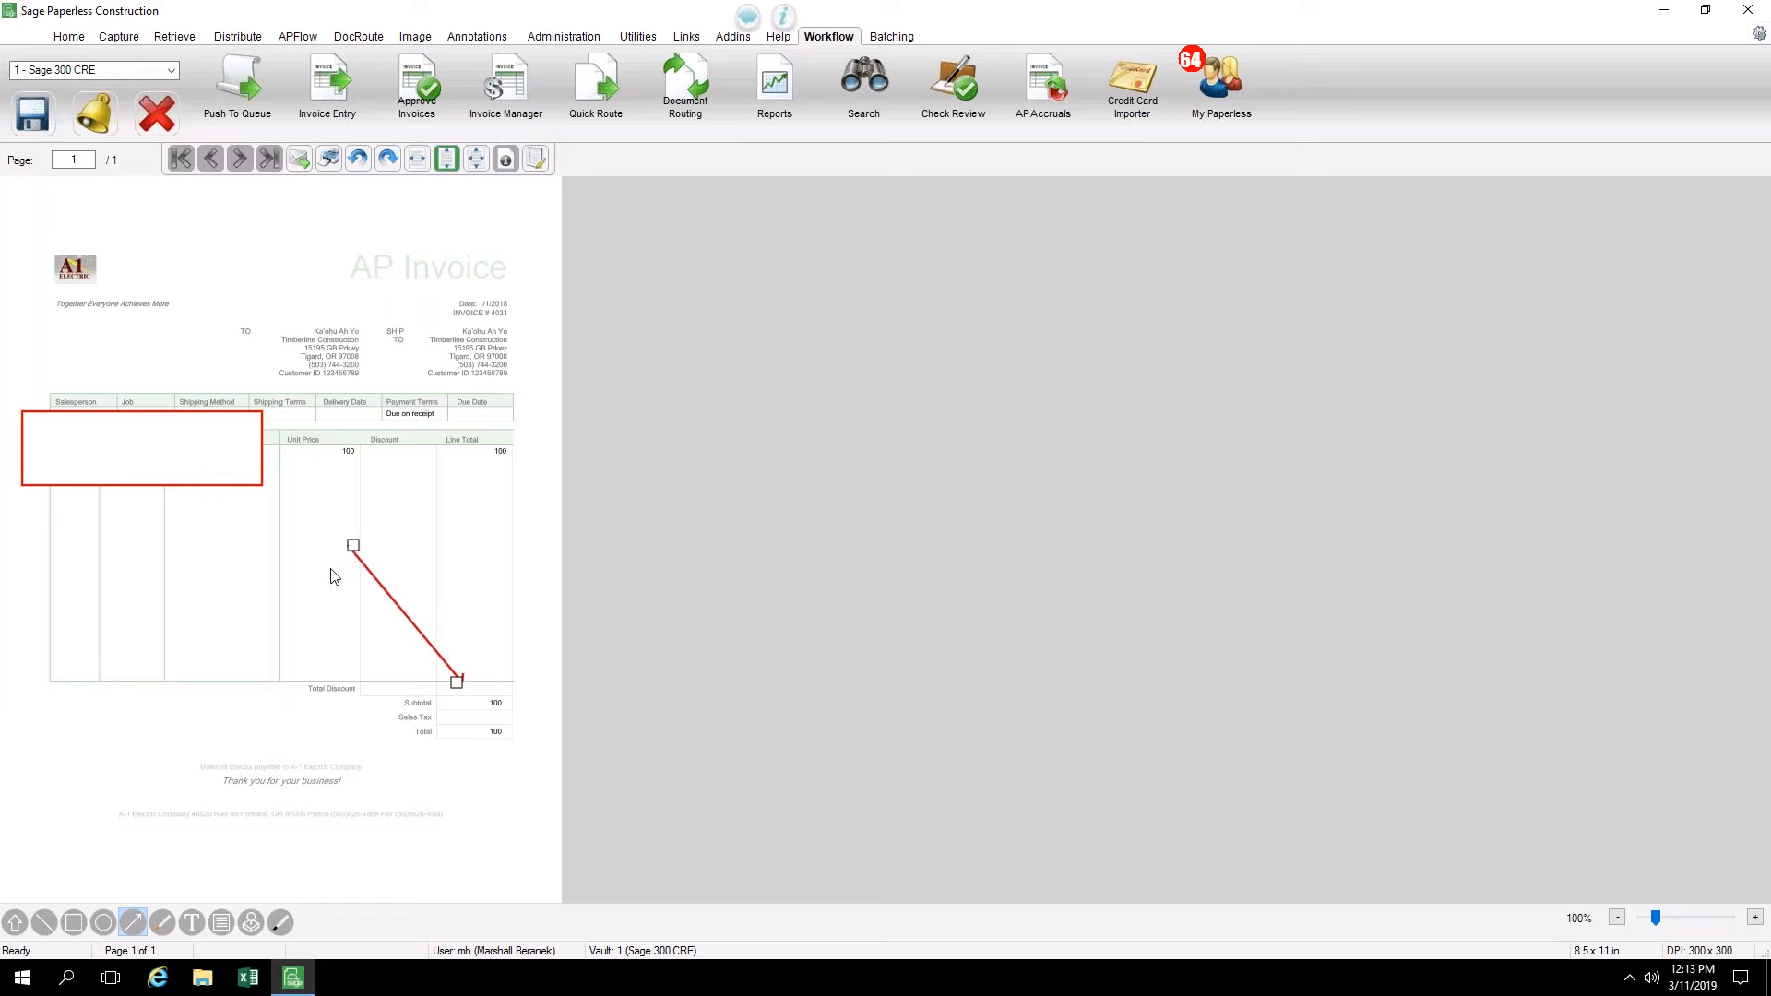
Place a yellow note over the lower part of the line-item table and close its annotation properties without adding text
left_click(221, 920)
left_click(75, 565)
left_click_drag(138, 630, 214, 686)
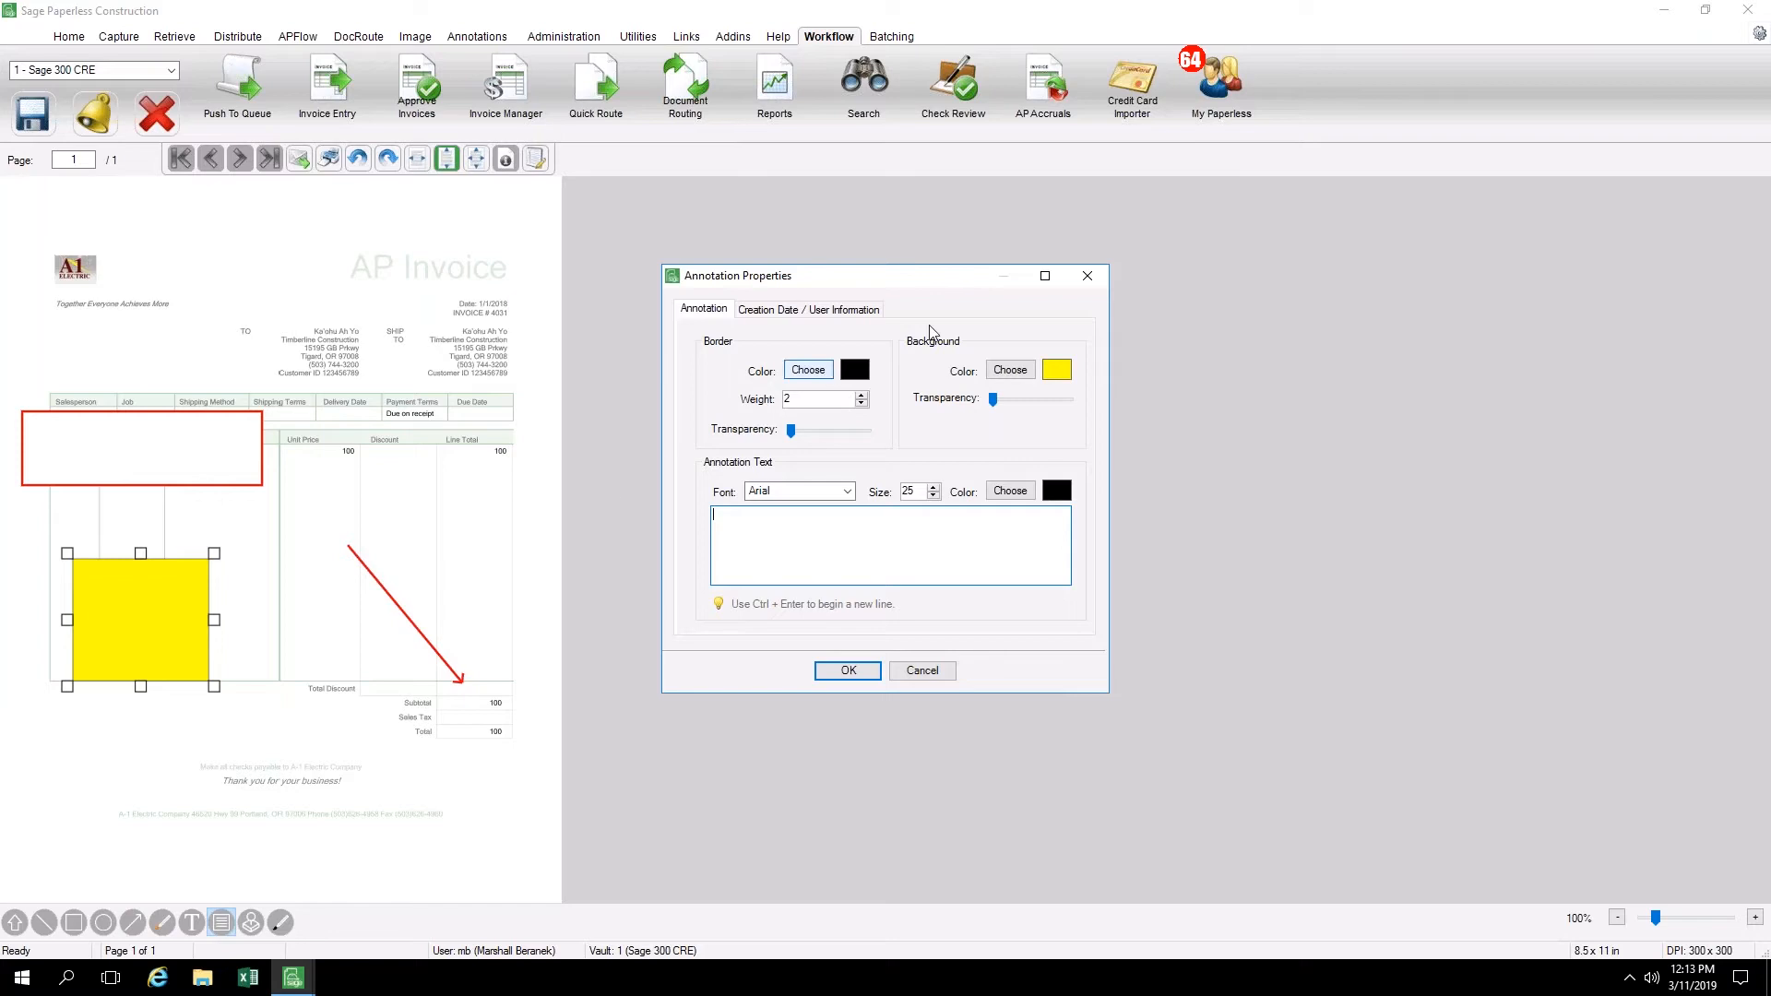
left_click(1088, 279)
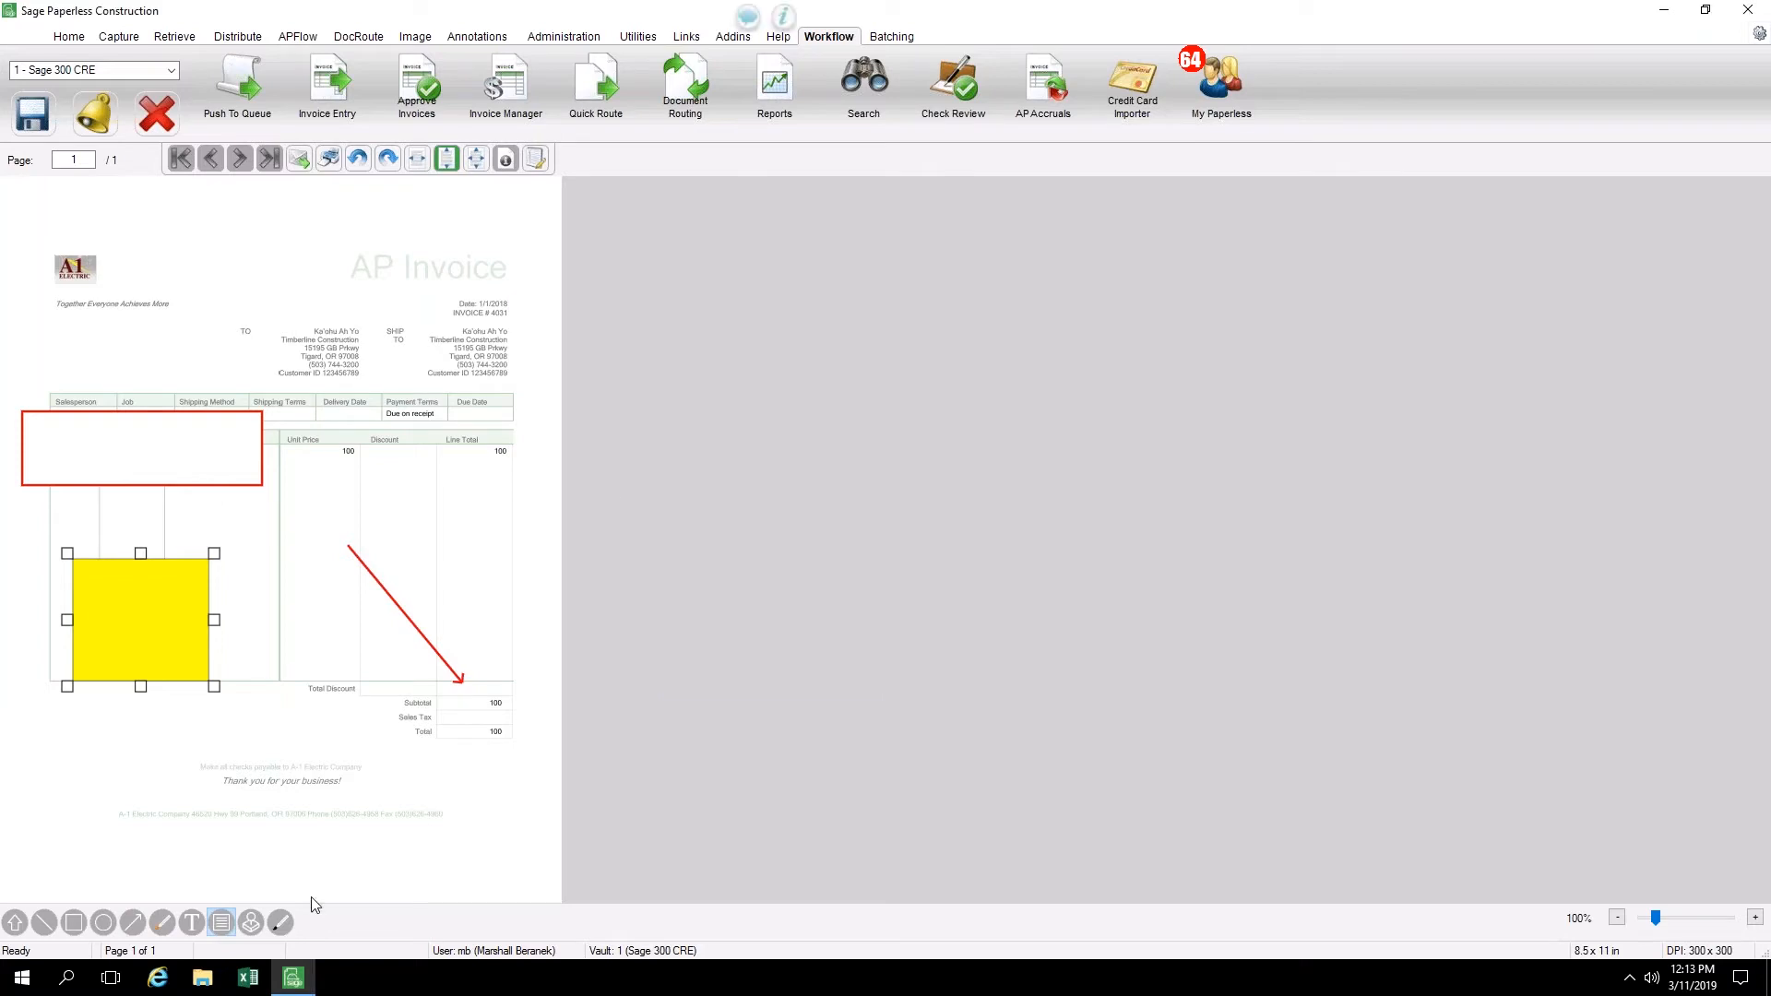
Stamp the invoice Approved below the line-item table and place the custom KA Sig signature stamp beneath it
left_click(253, 921)
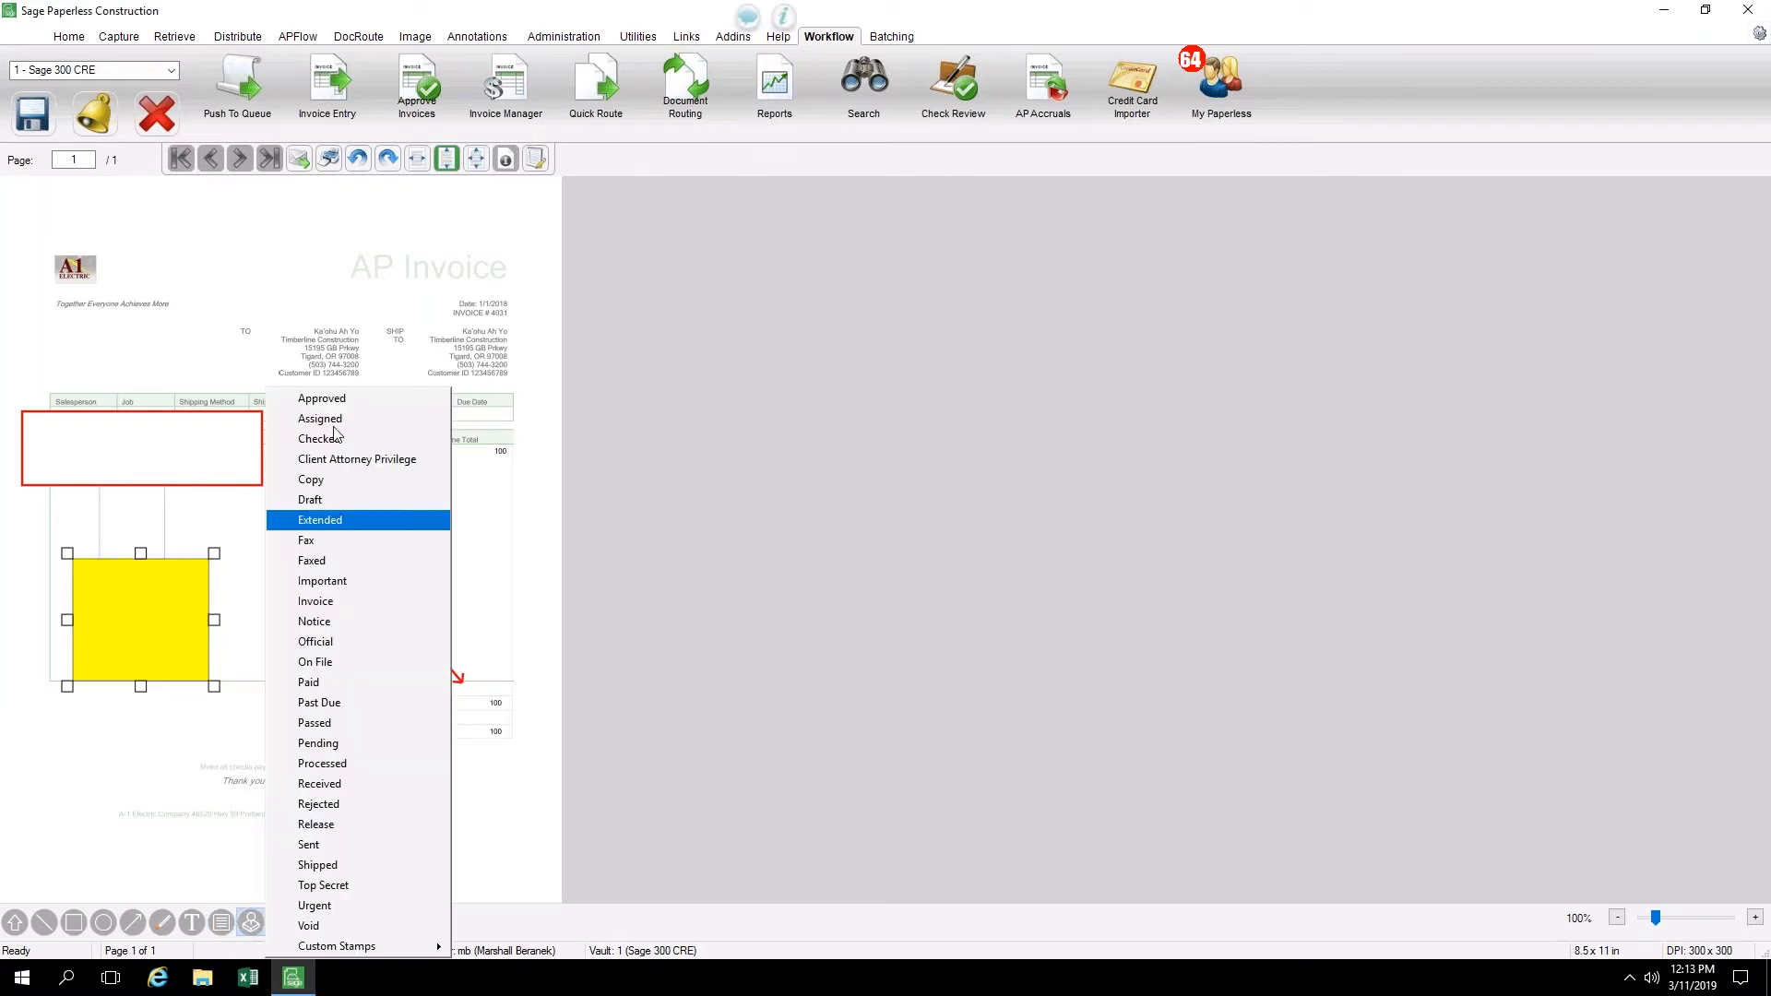
left_click(322, 398)
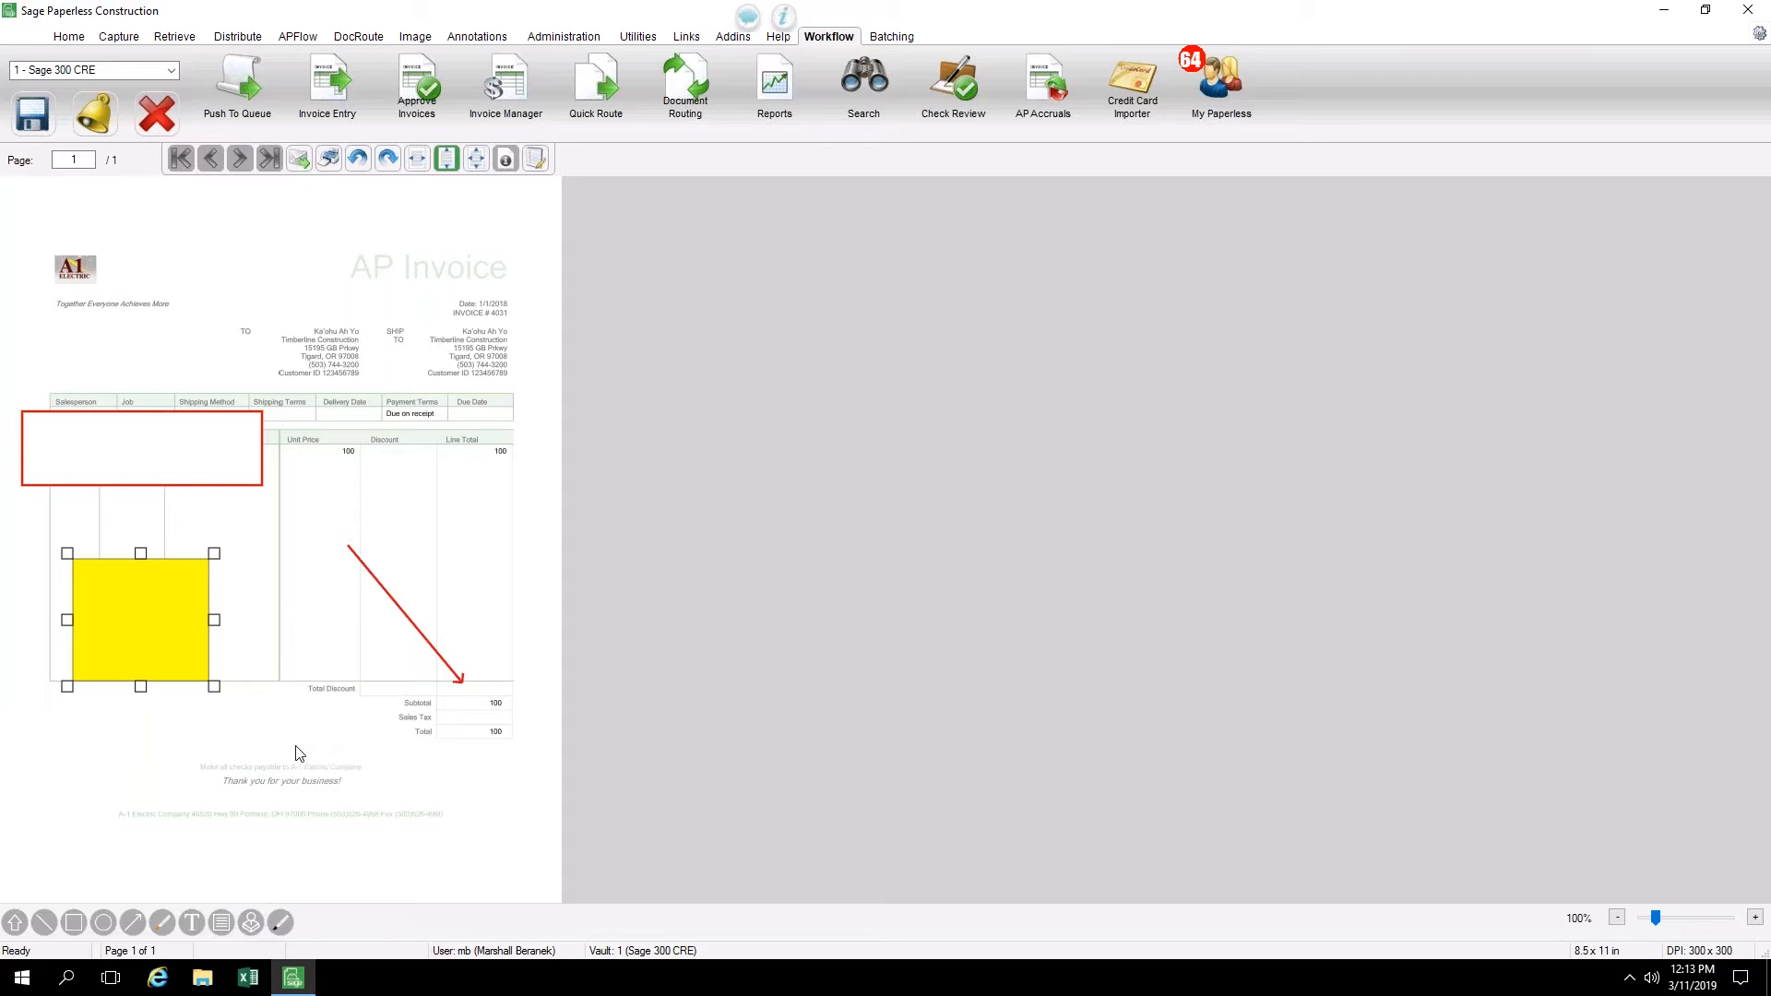
left_click(318, 757)
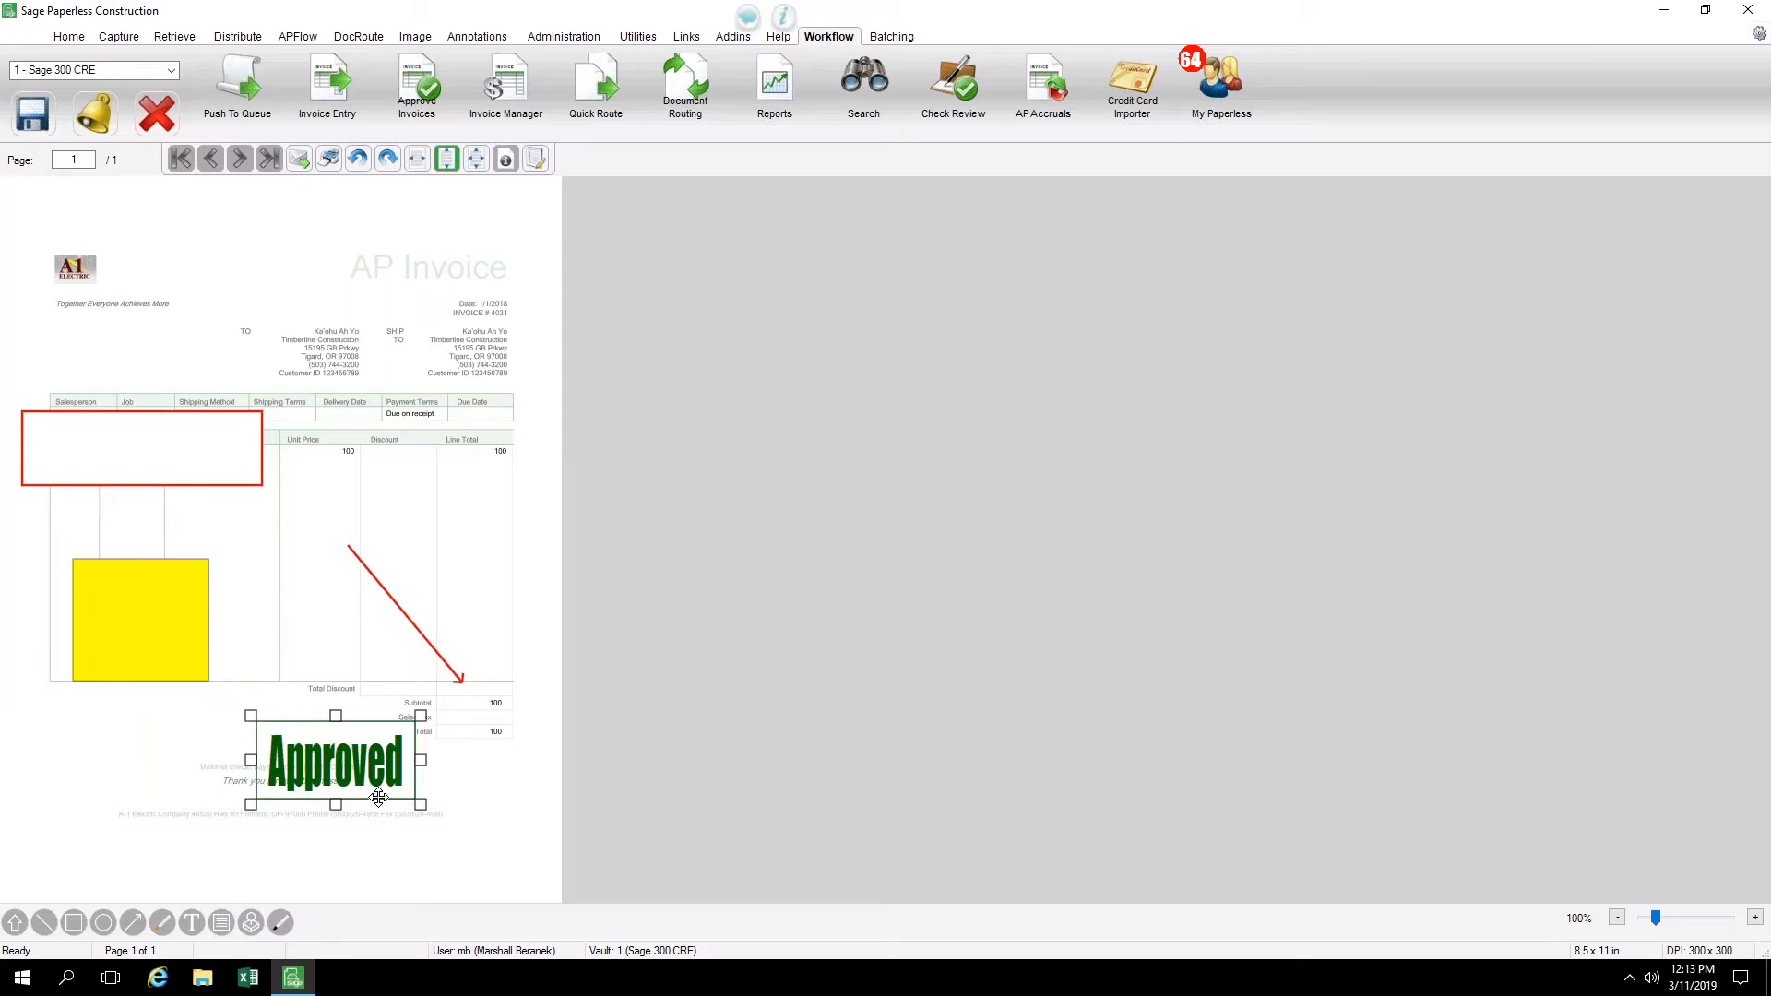
left_click(255, 925)
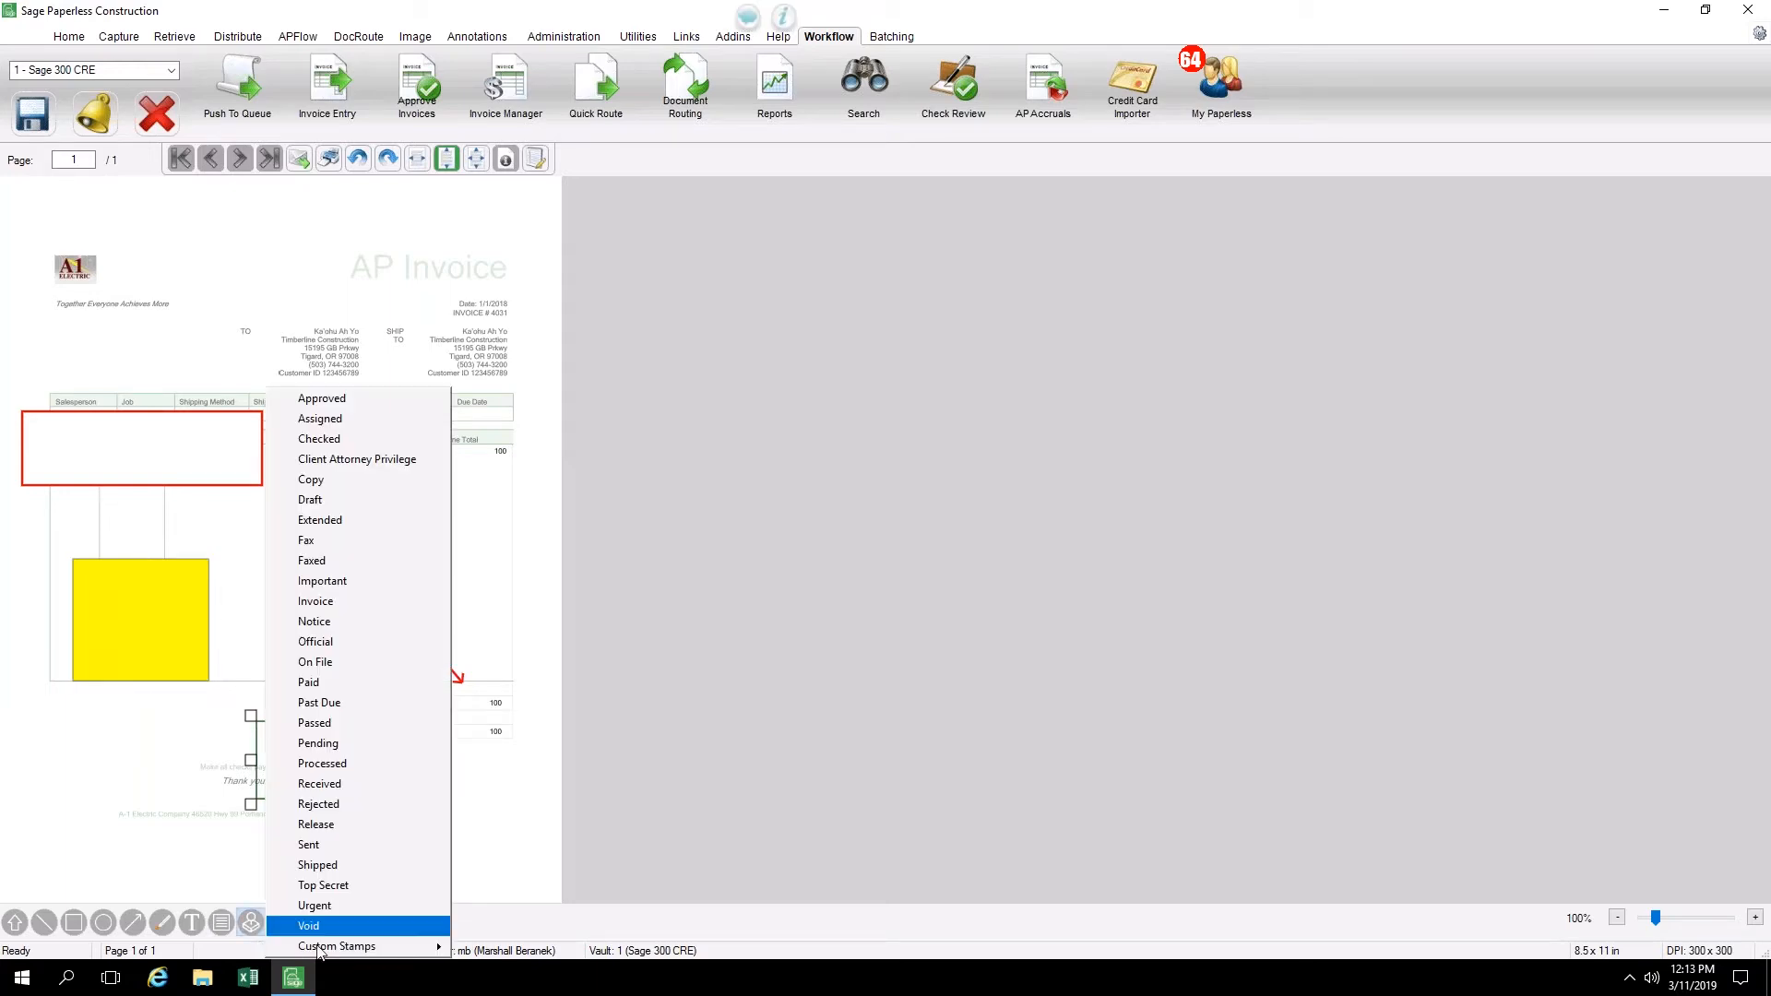
mouse_move(385, 951)
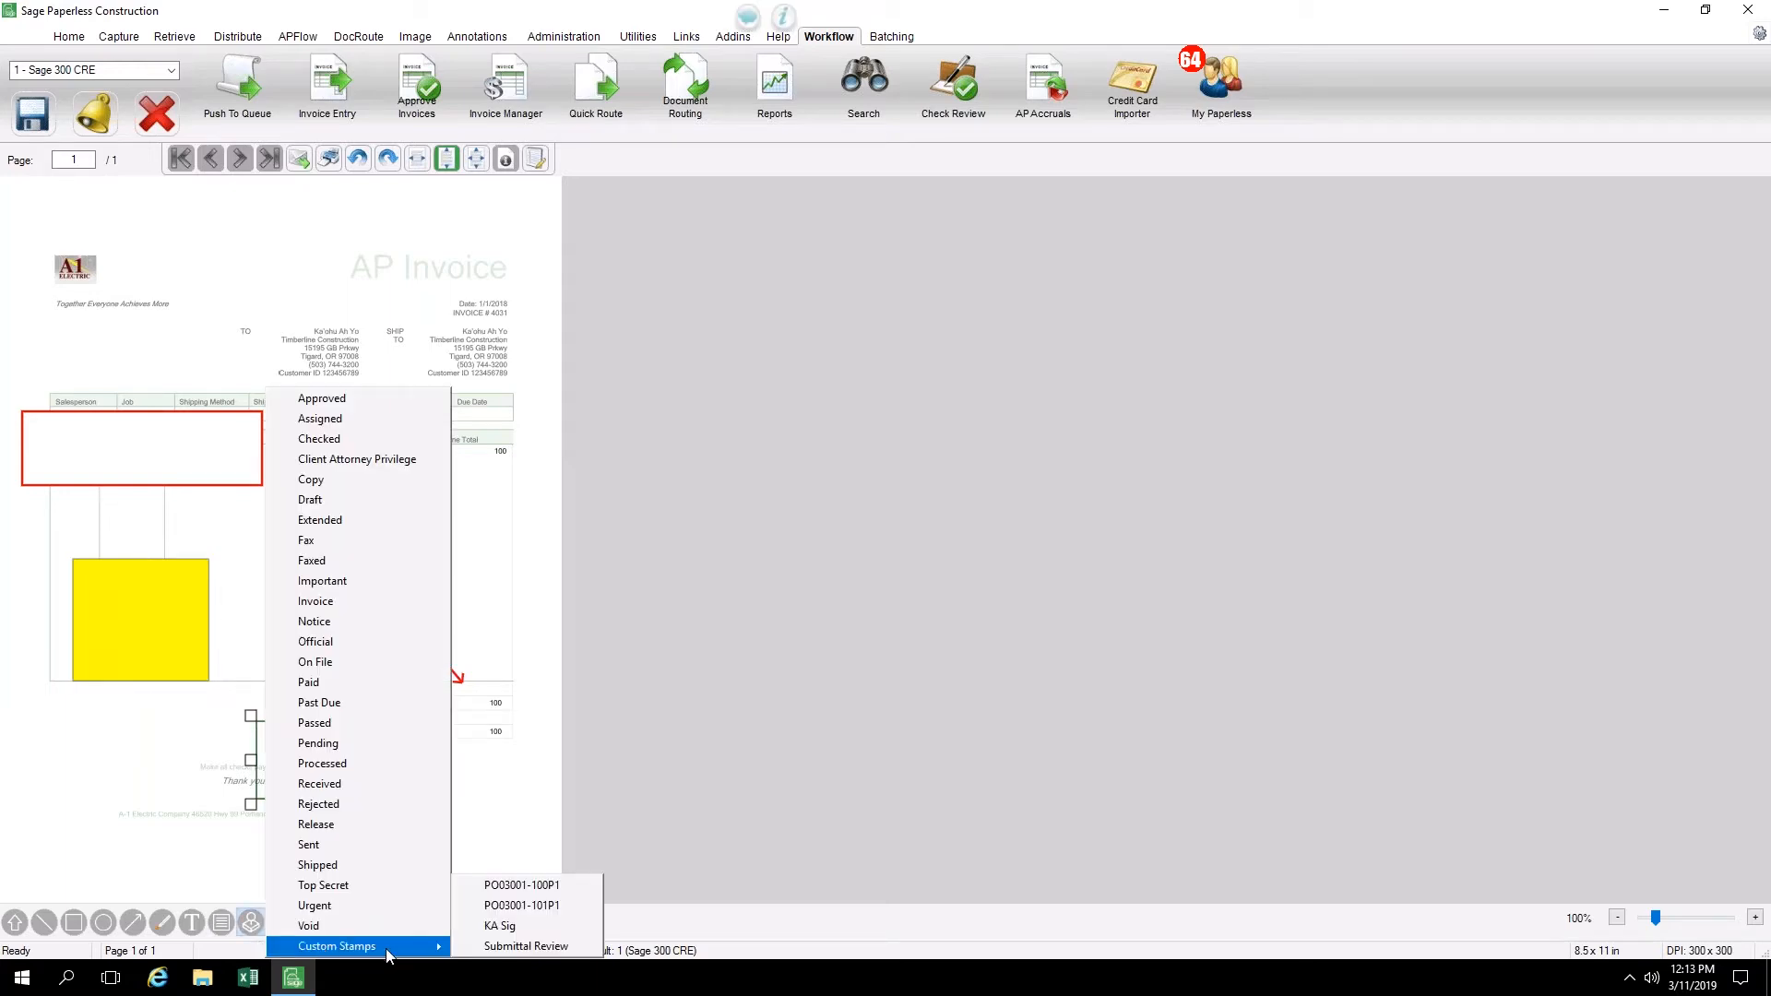
left_click(499, 925)
mouse_move(226, 819)
left_mouse_down()
mouse_move(447, 879)
mouse_move(444, 865)
left_mouse_up()
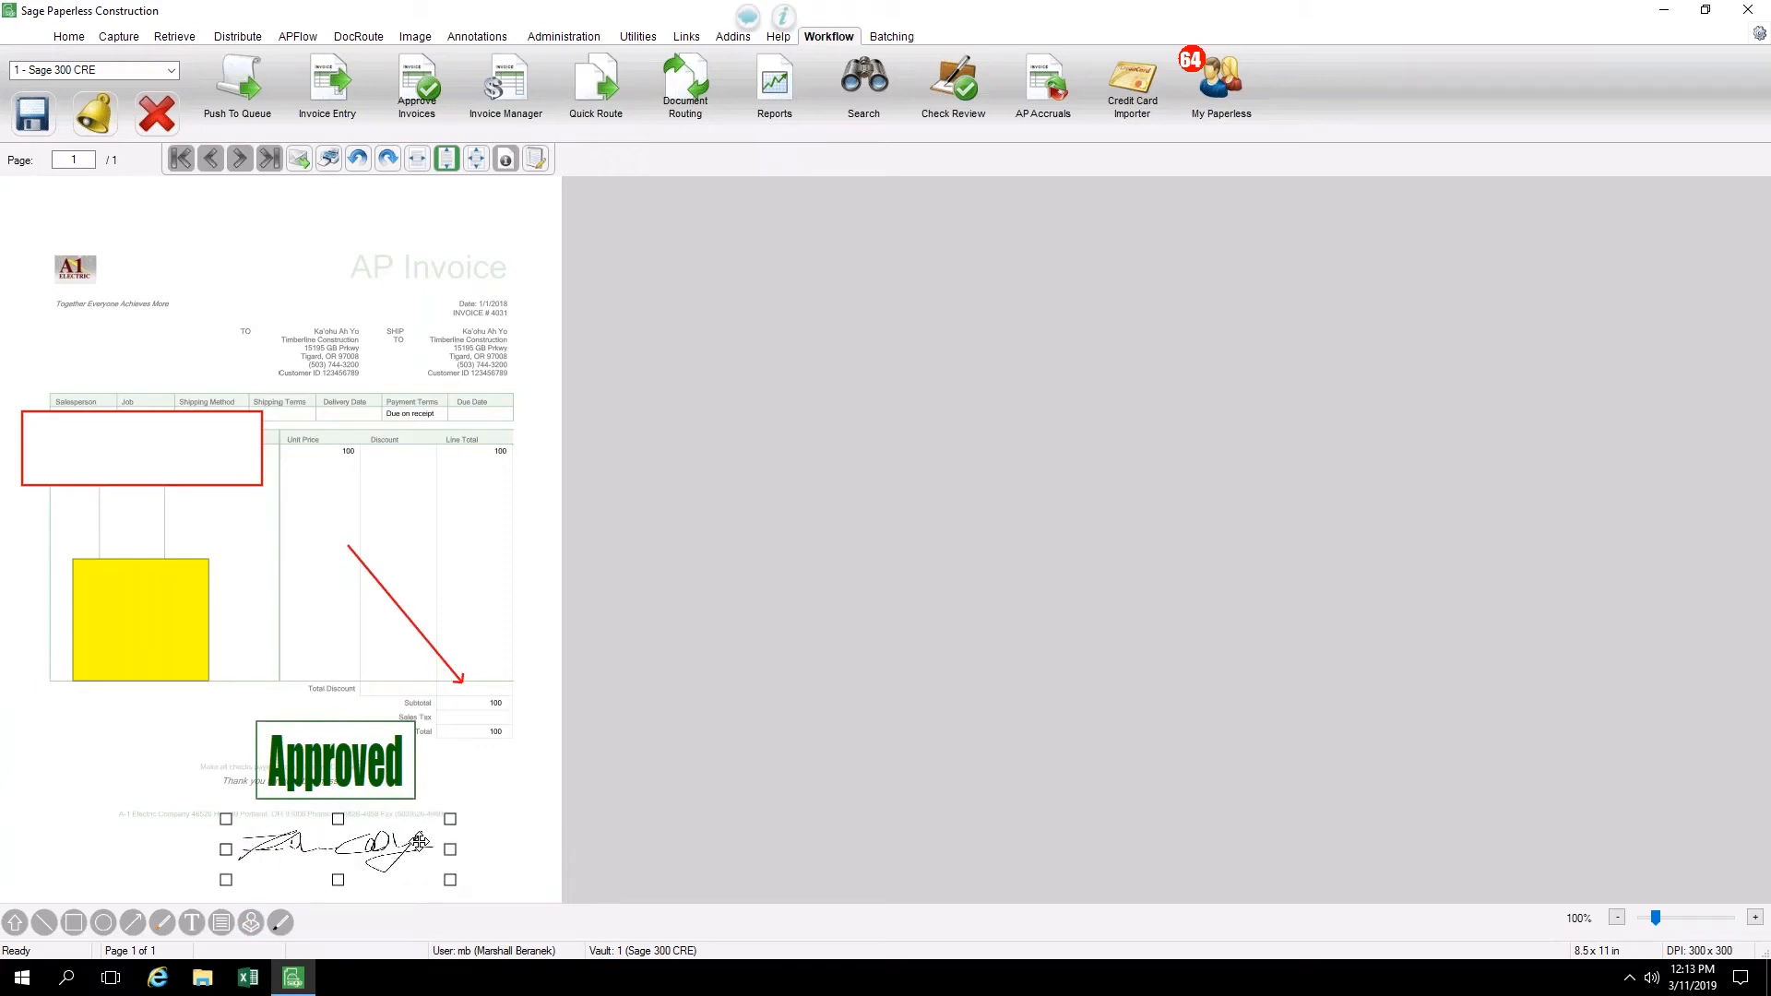
Delete the signature stamp, Approved stamp, yellow note and rectangle from the invoice, keeping only the arrow
key("Delete")
left_click(387, 767)
key("Delete")
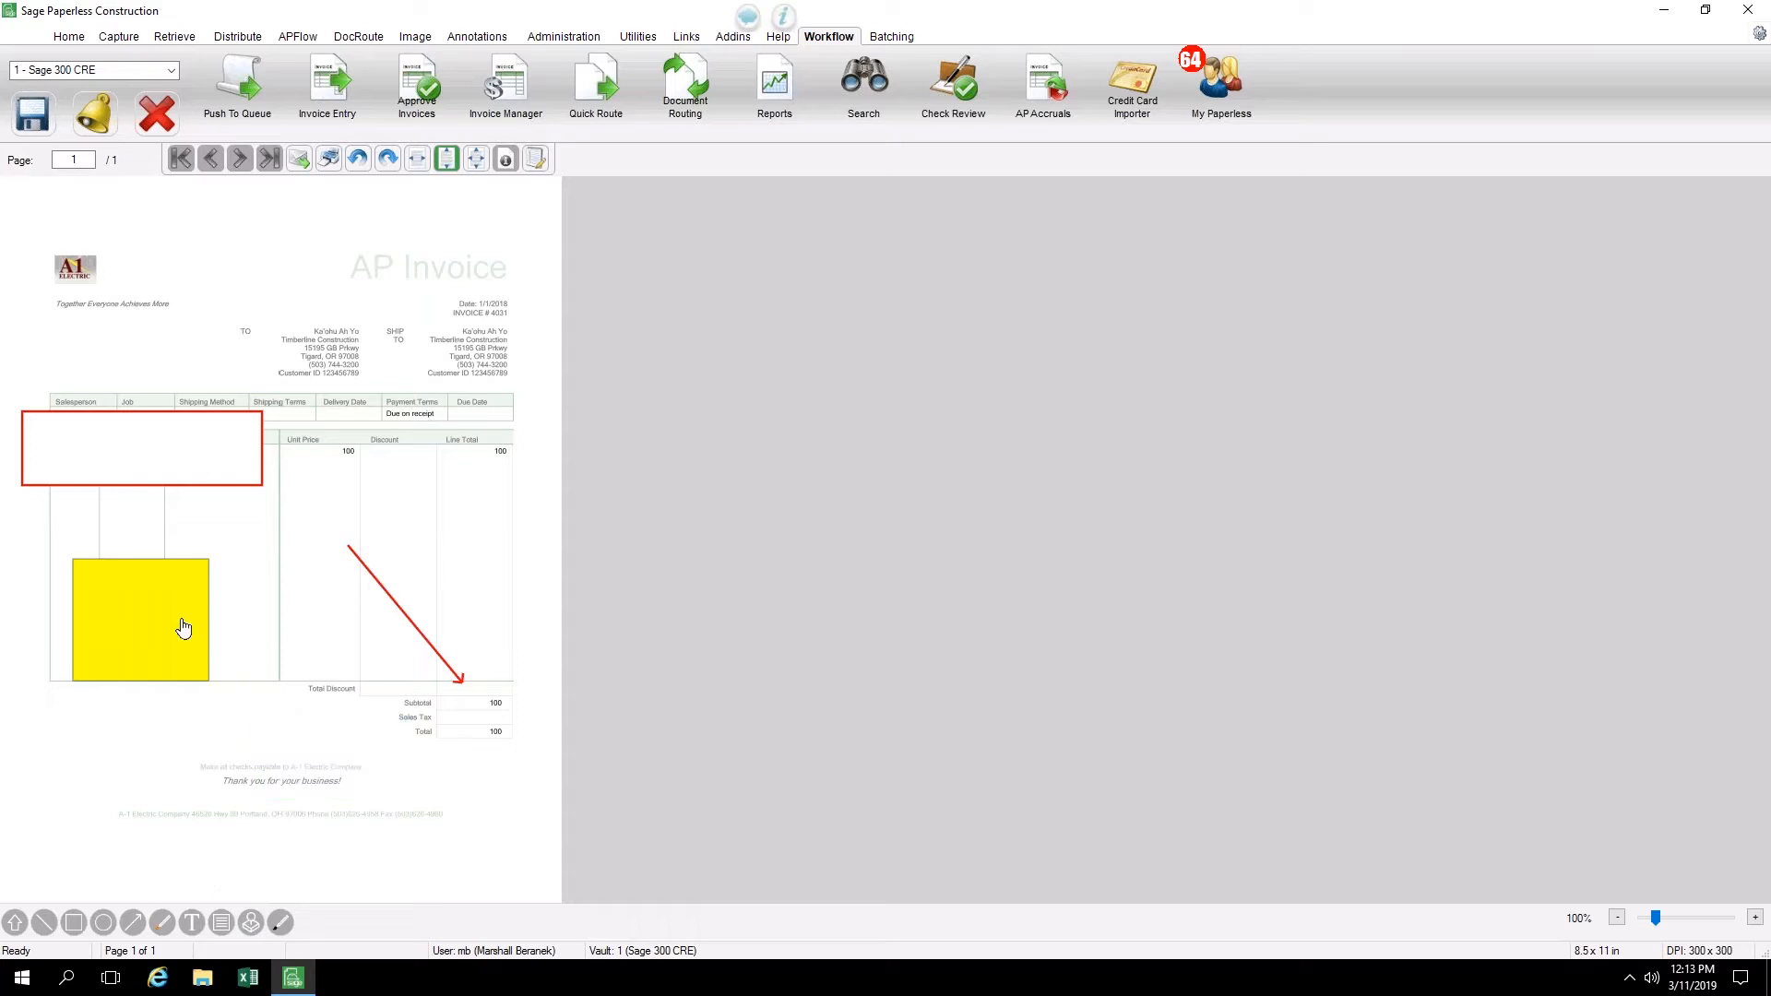
left_click(182, 628)
key("Delete")
left_click(198, 459)
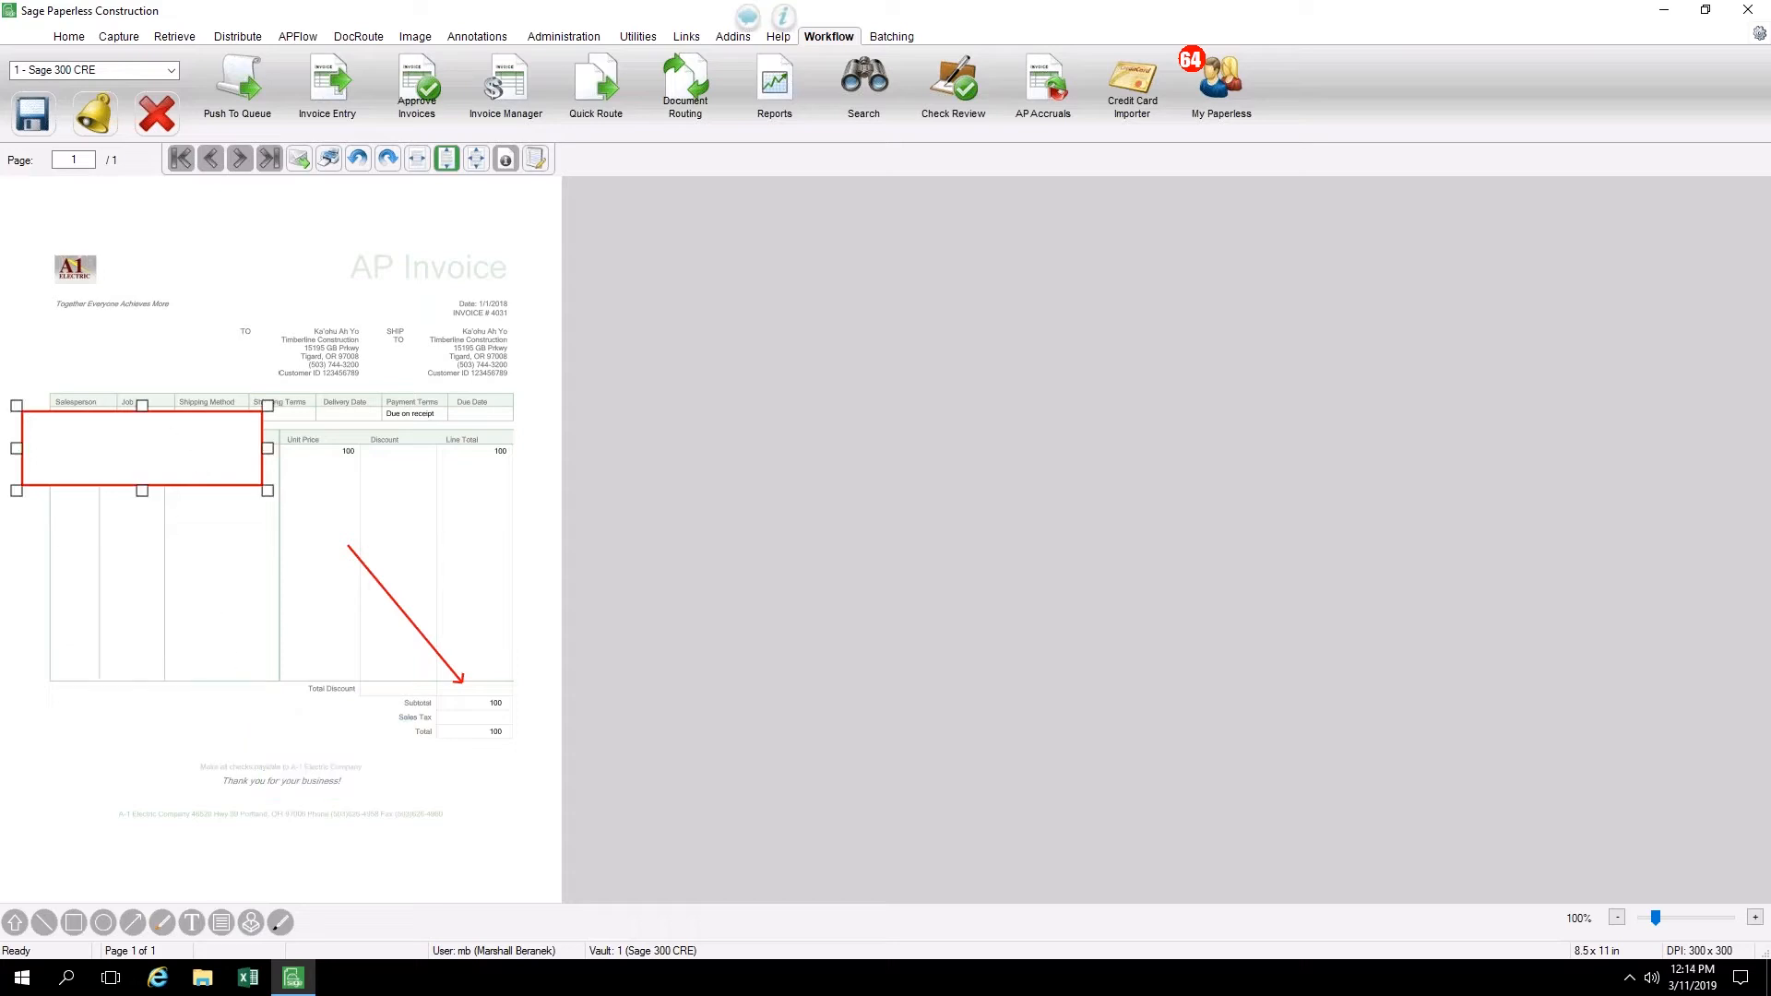
key("Delete")
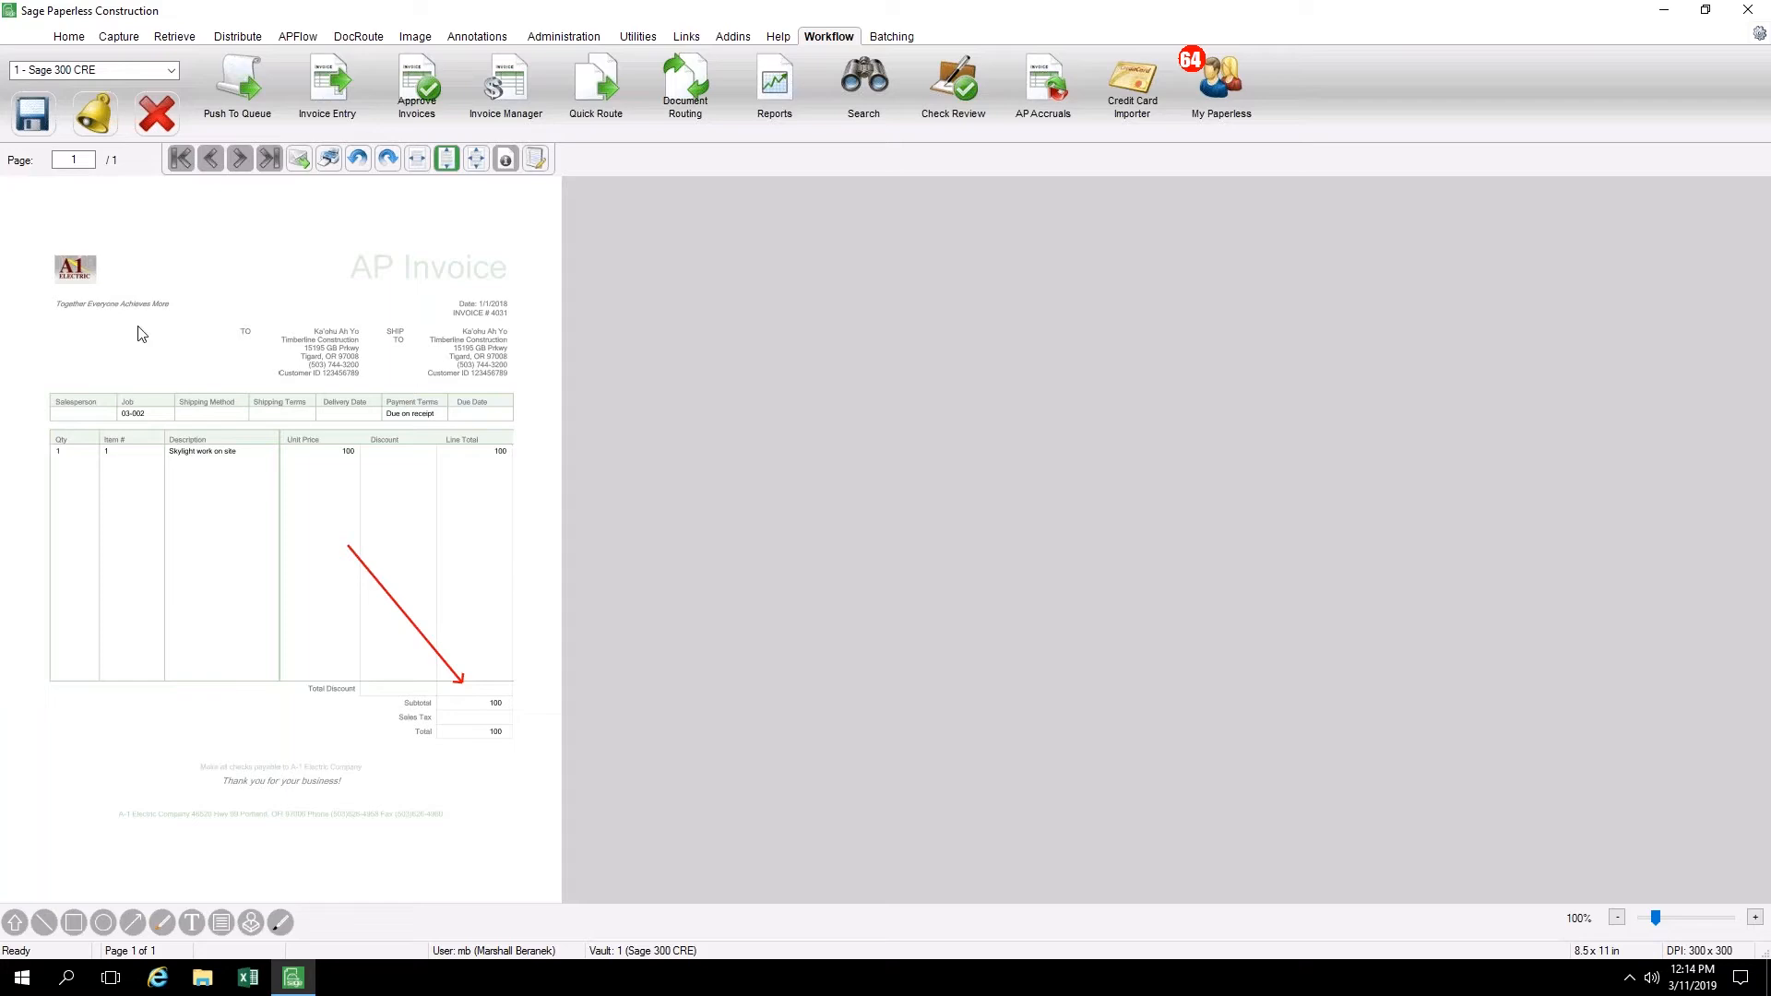
Push the entire invoice image to the Public AP Queue under All Queues with the note "This is a note."
left_click(247, 88)
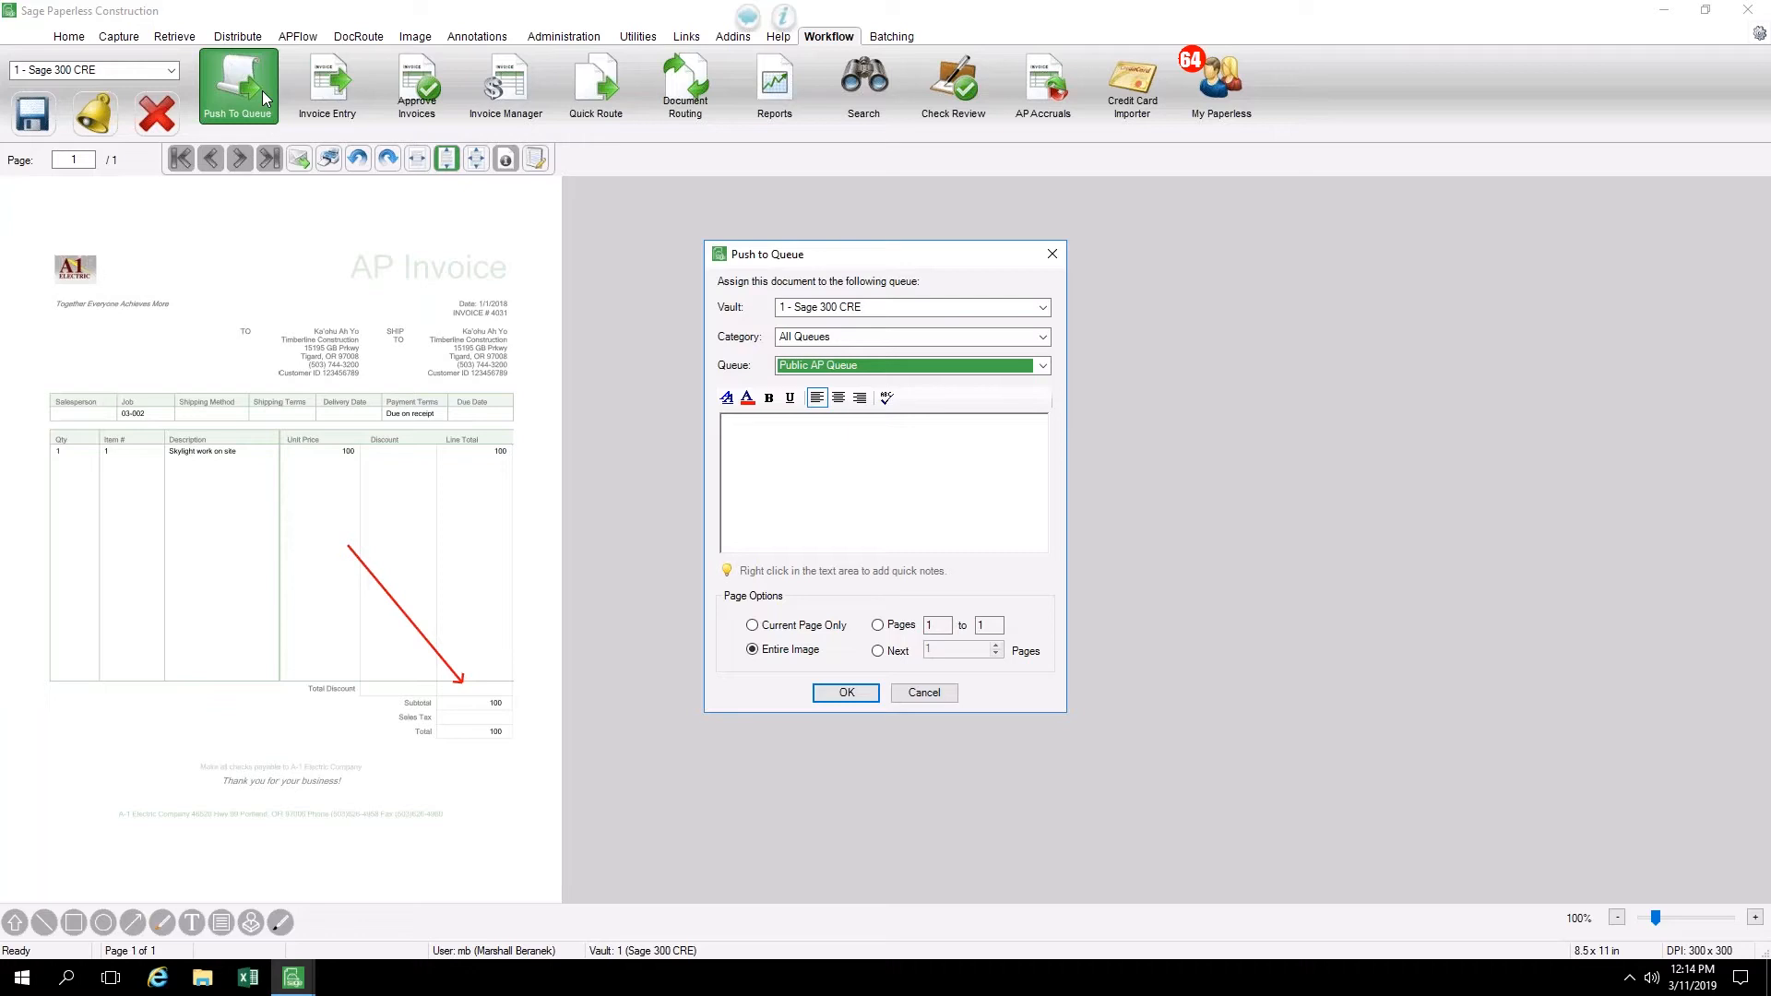
left_click(826, 339)
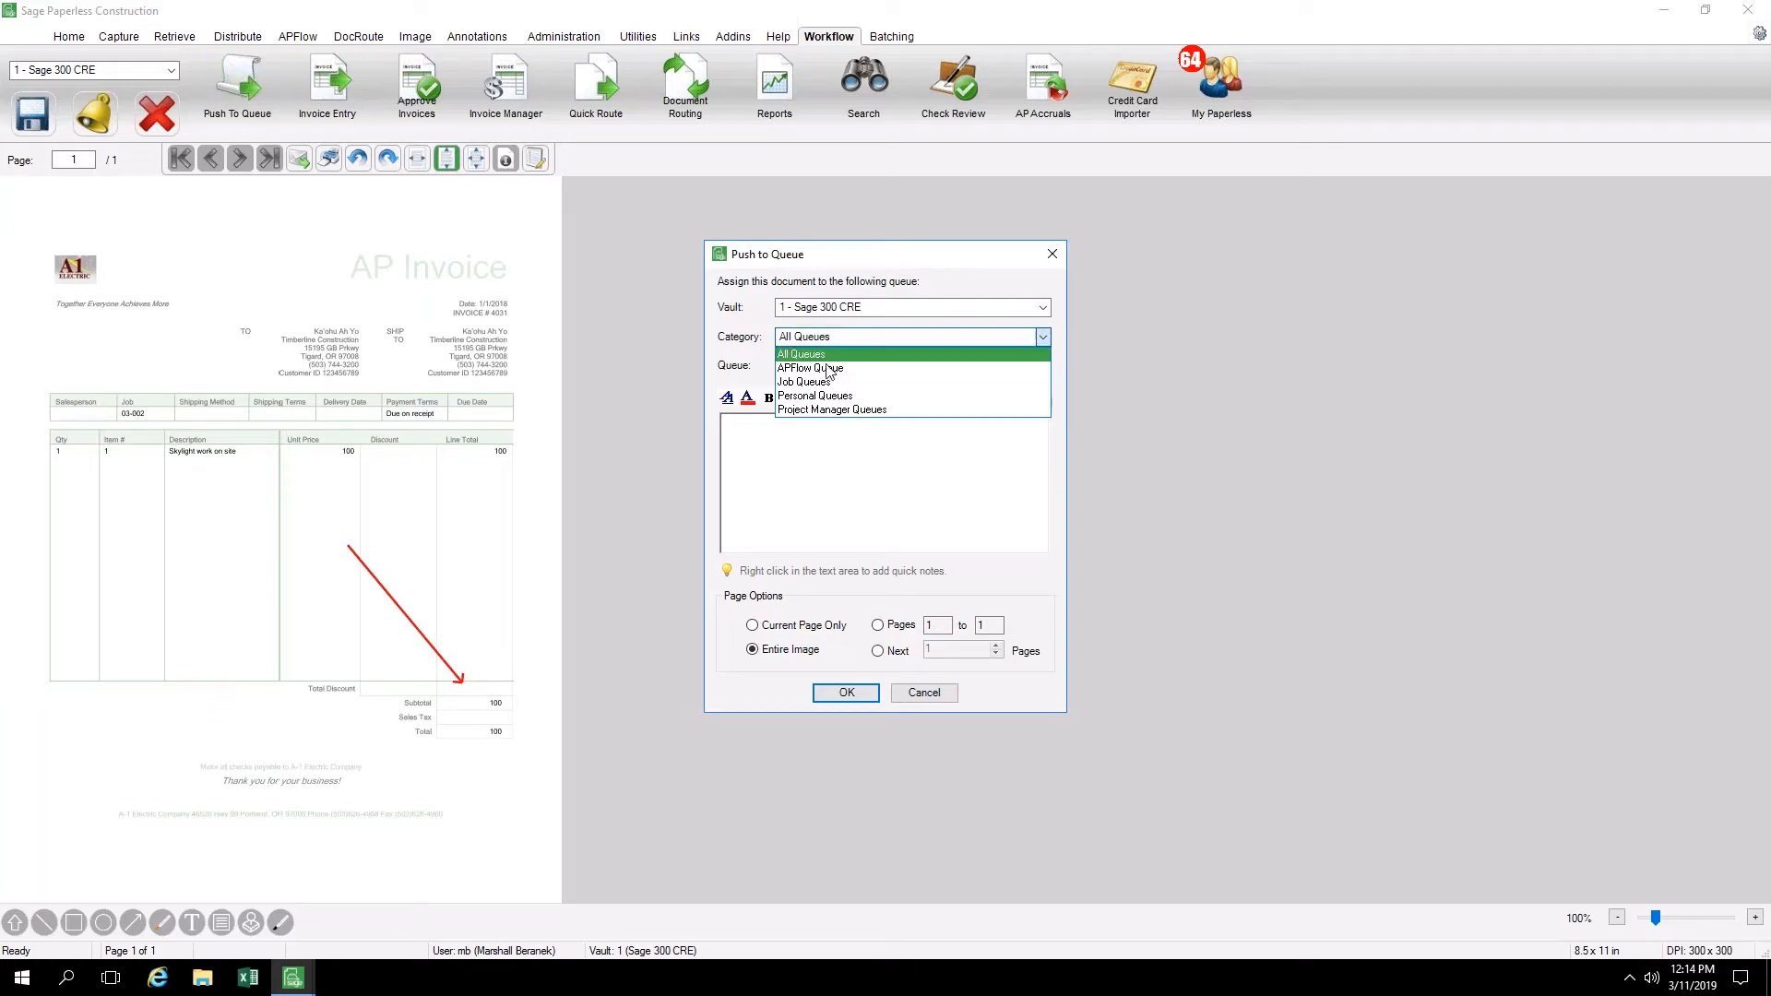
left_click(801, 357)
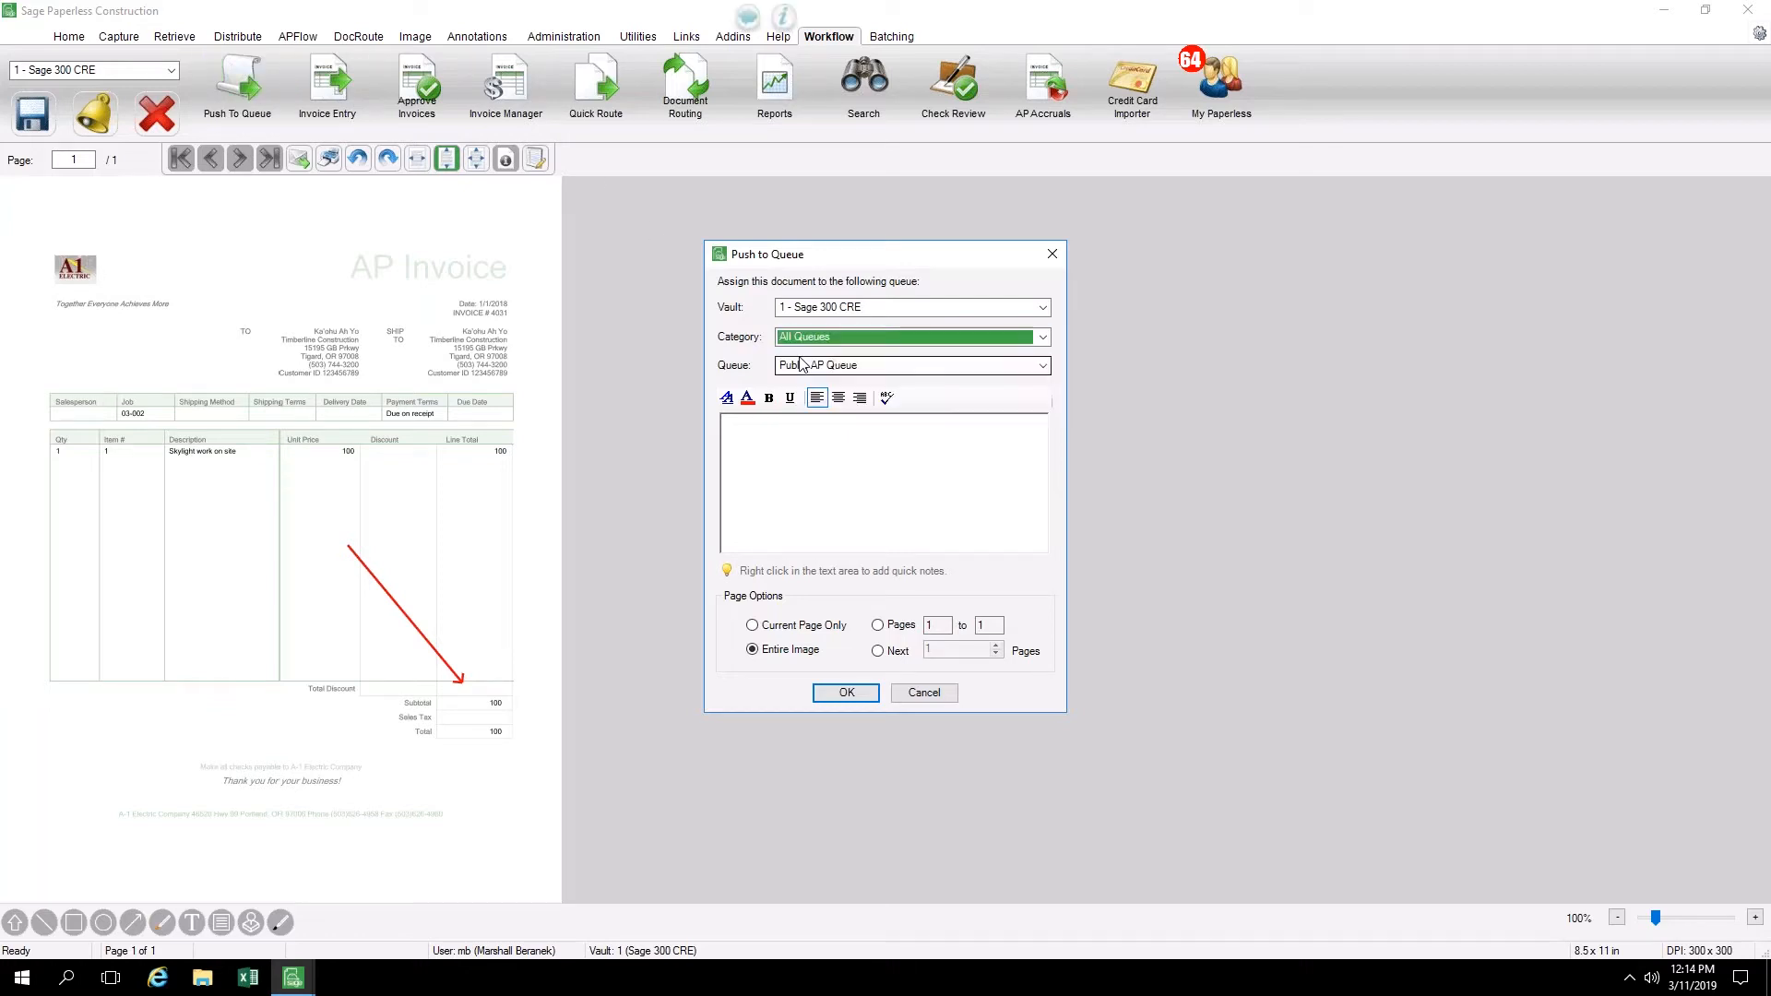
left_click(881, 369)
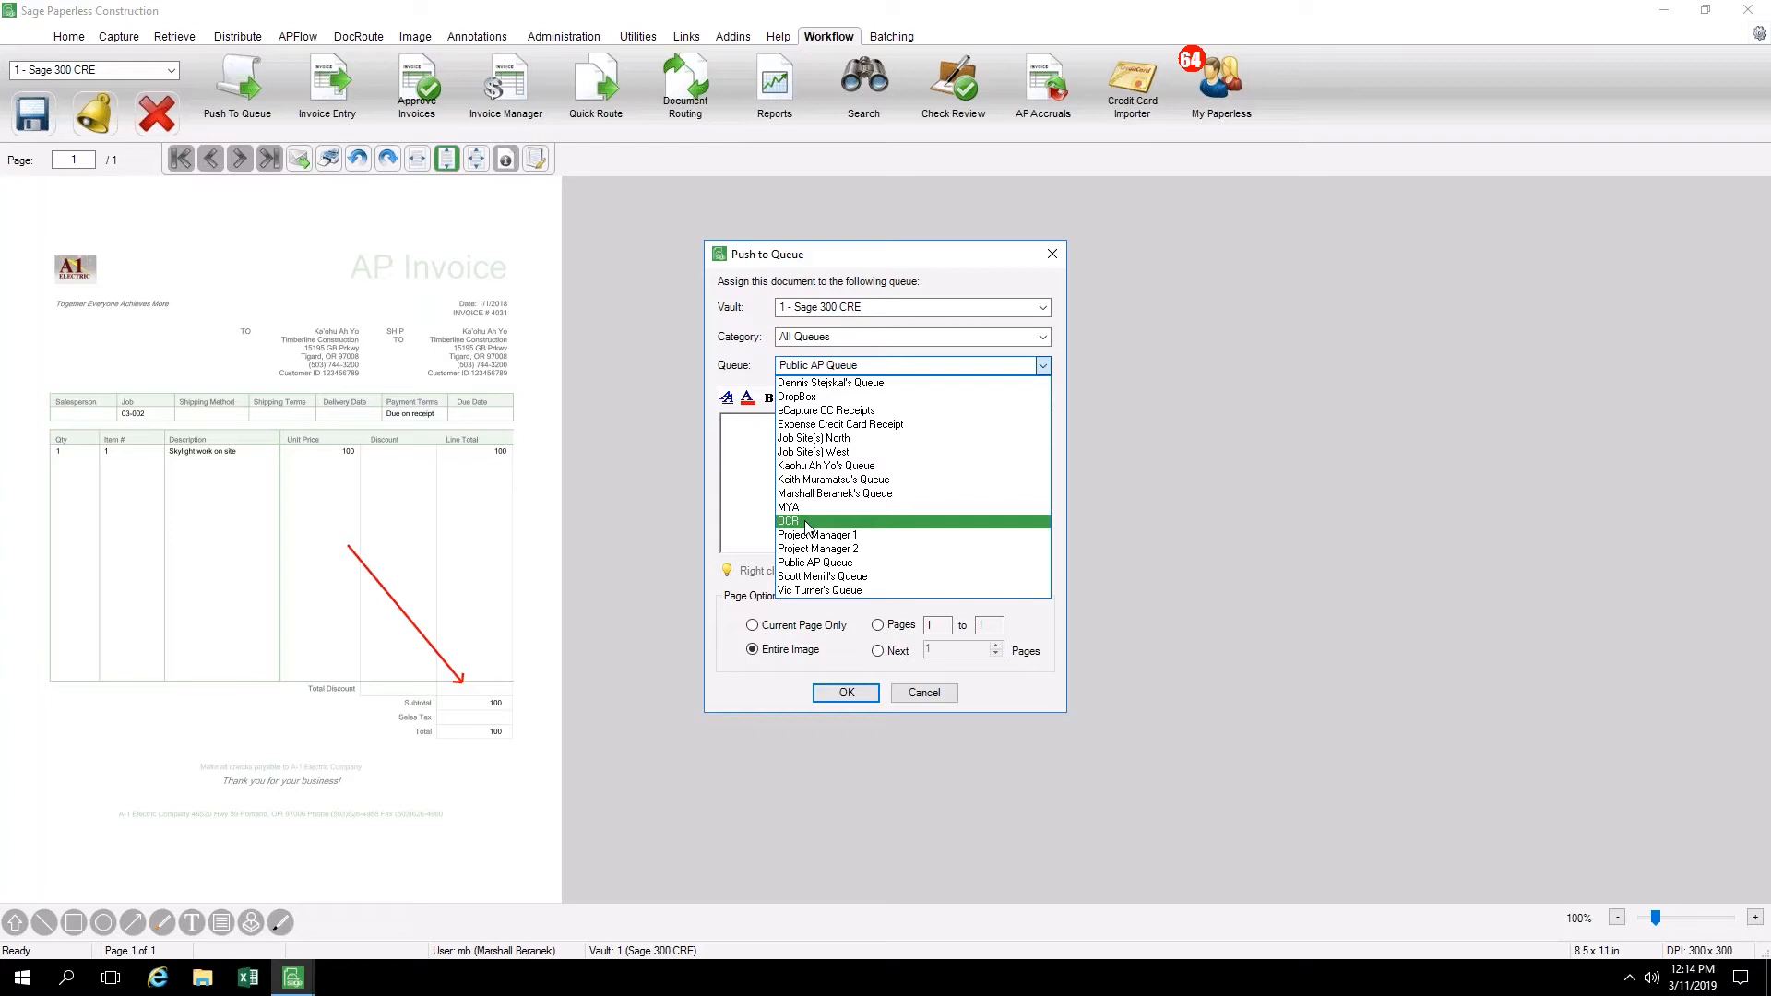
left_click(804, 570)
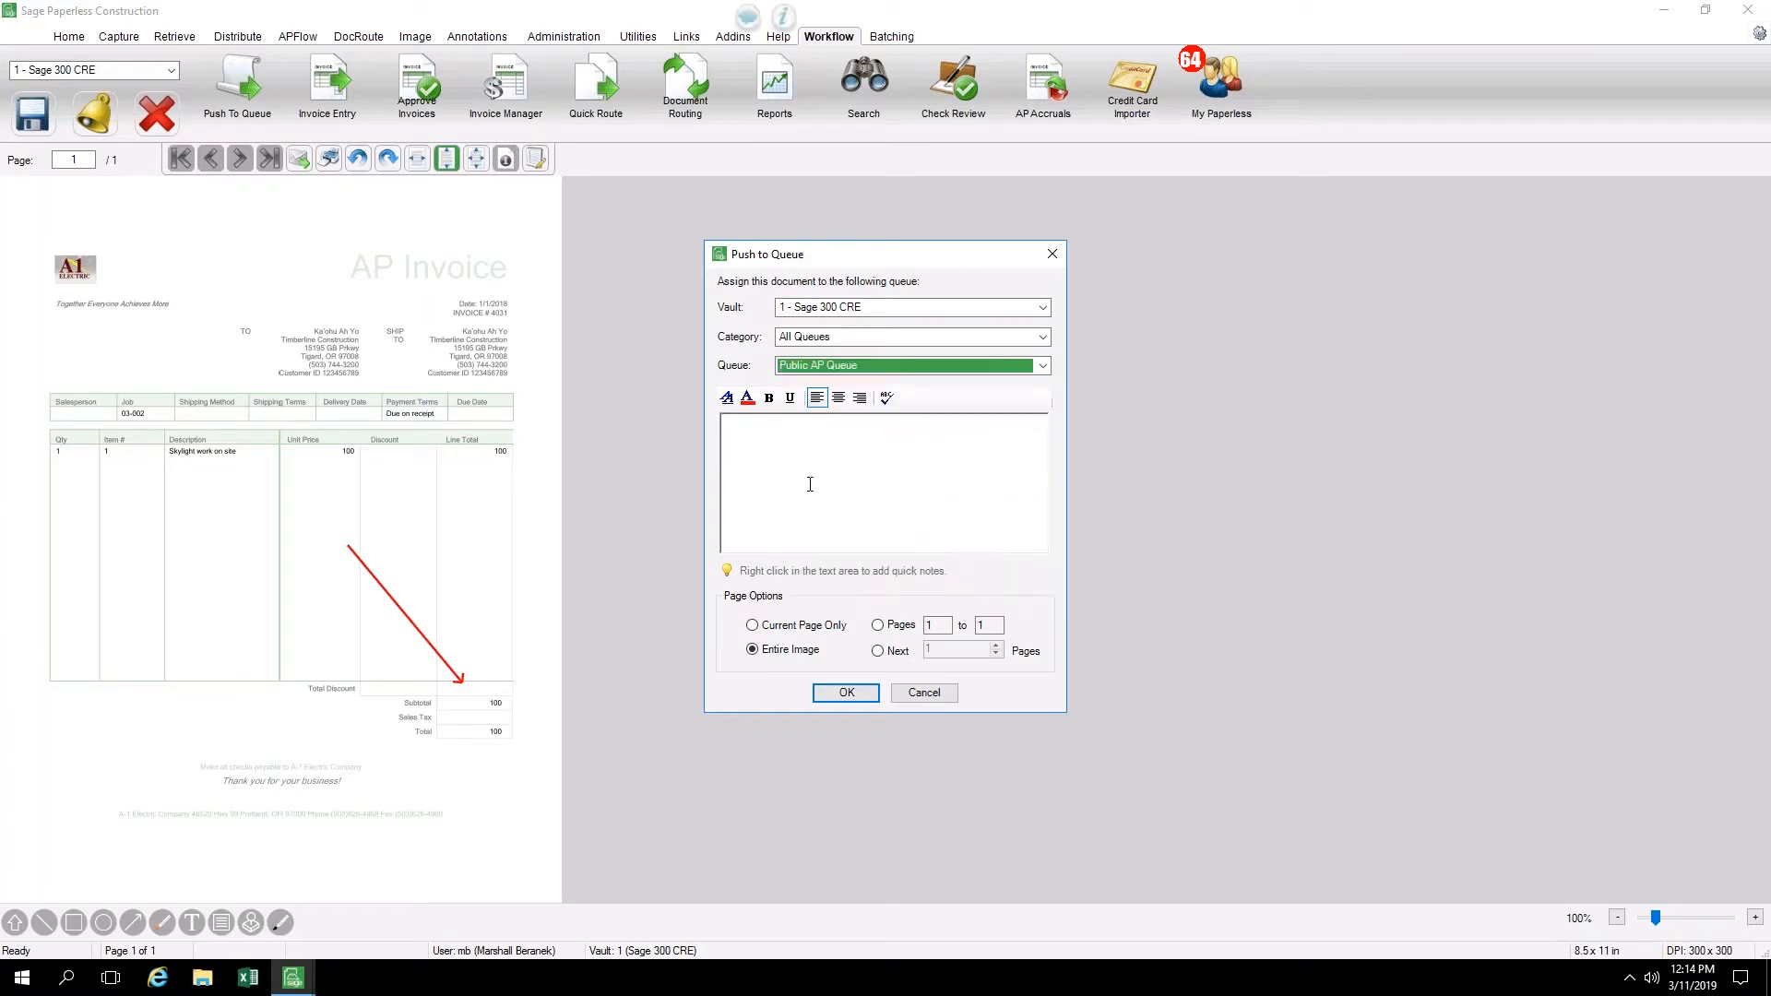
left_click(811, 485)
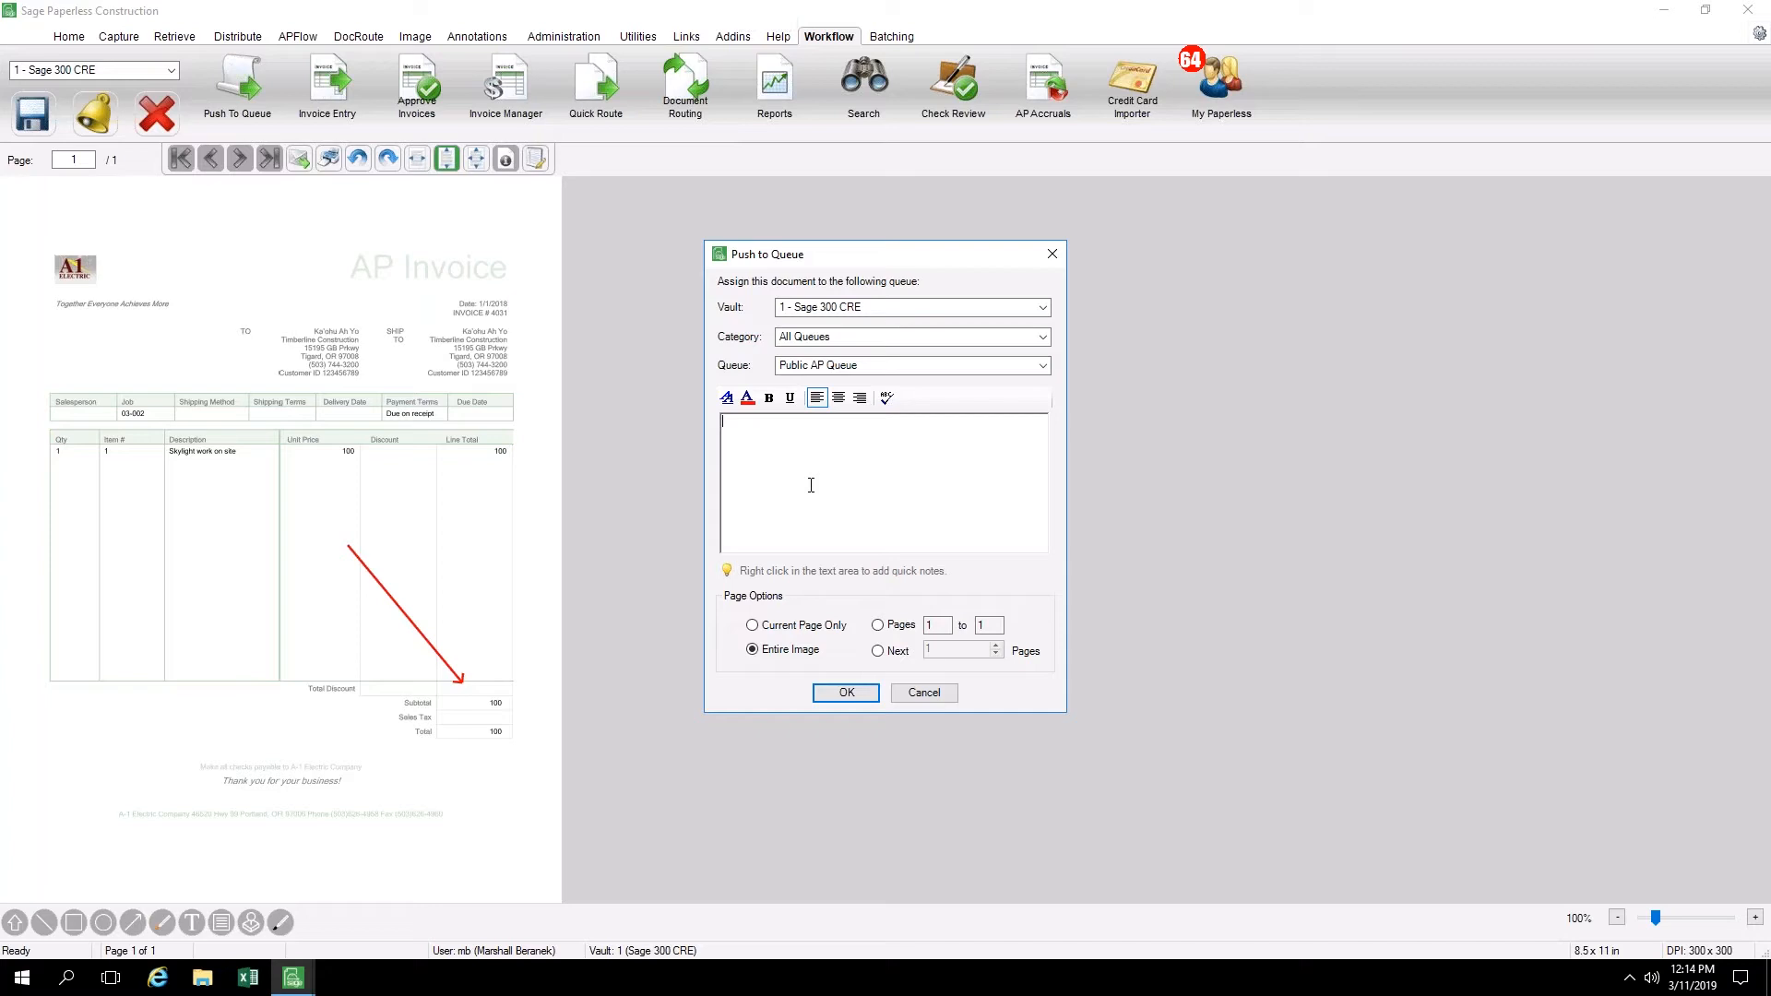
type("This is a note.")
left_click(835, 695)
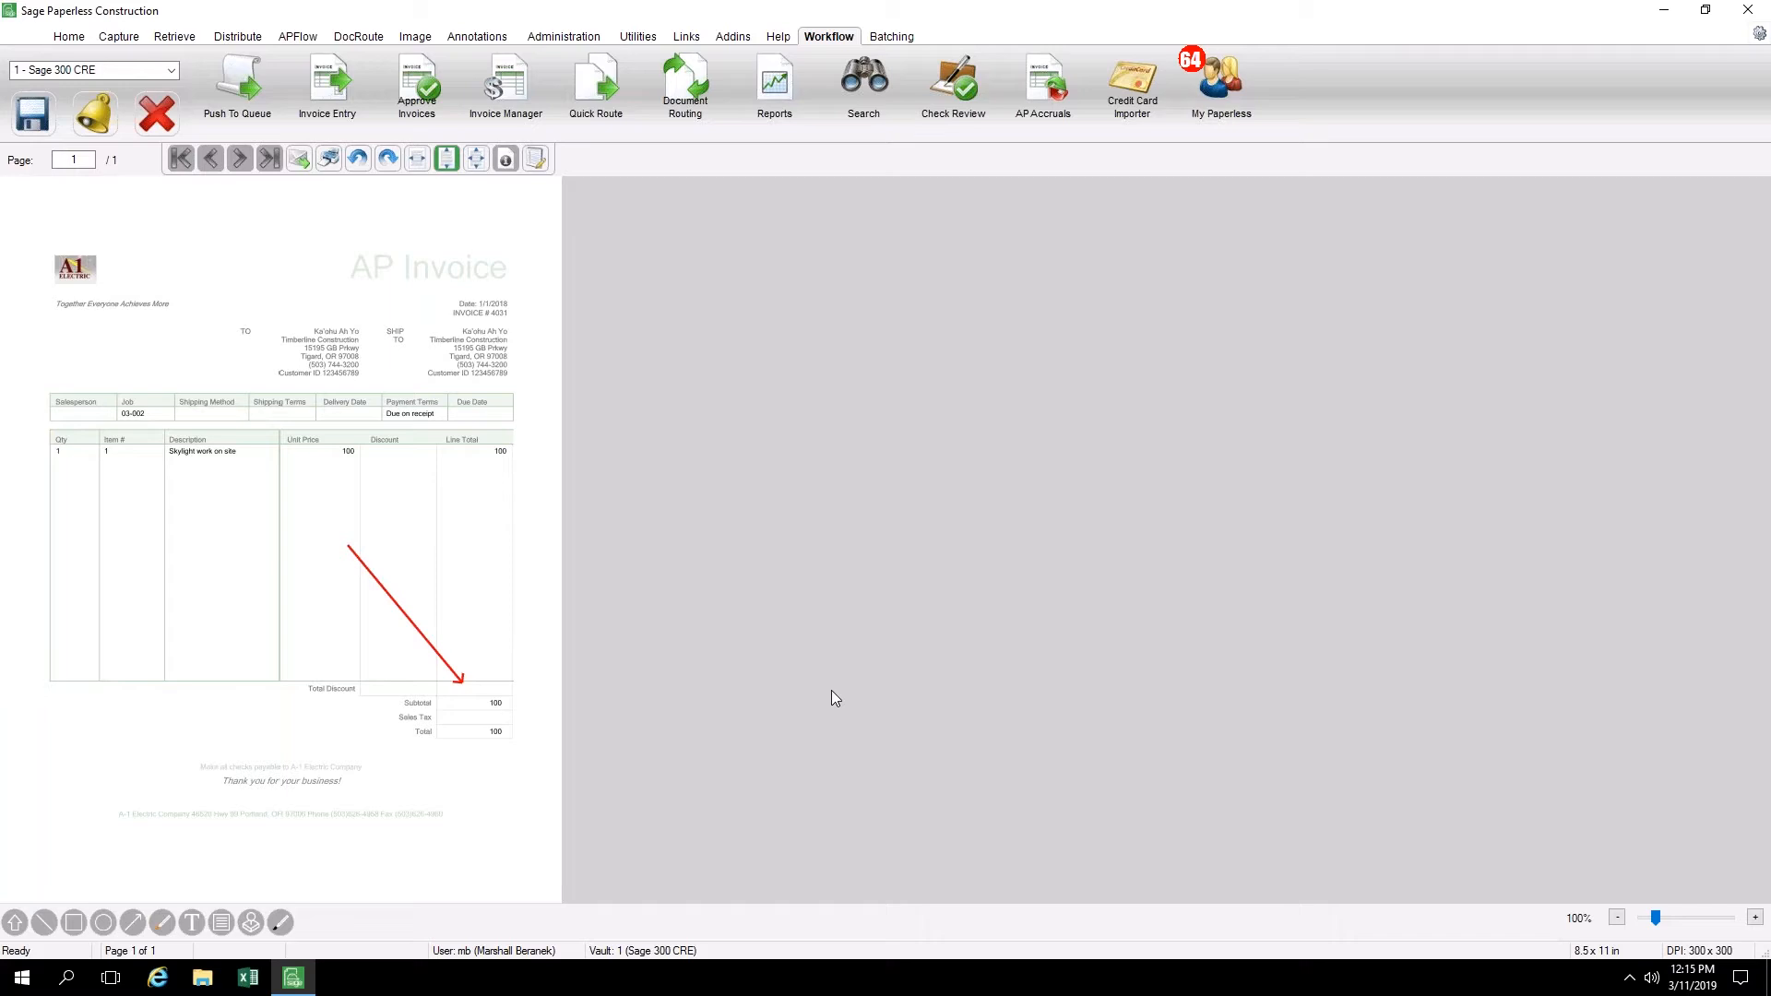
Save the invoice changes, view the My Paperless dashboard and close it again
left_click(1218, 92)
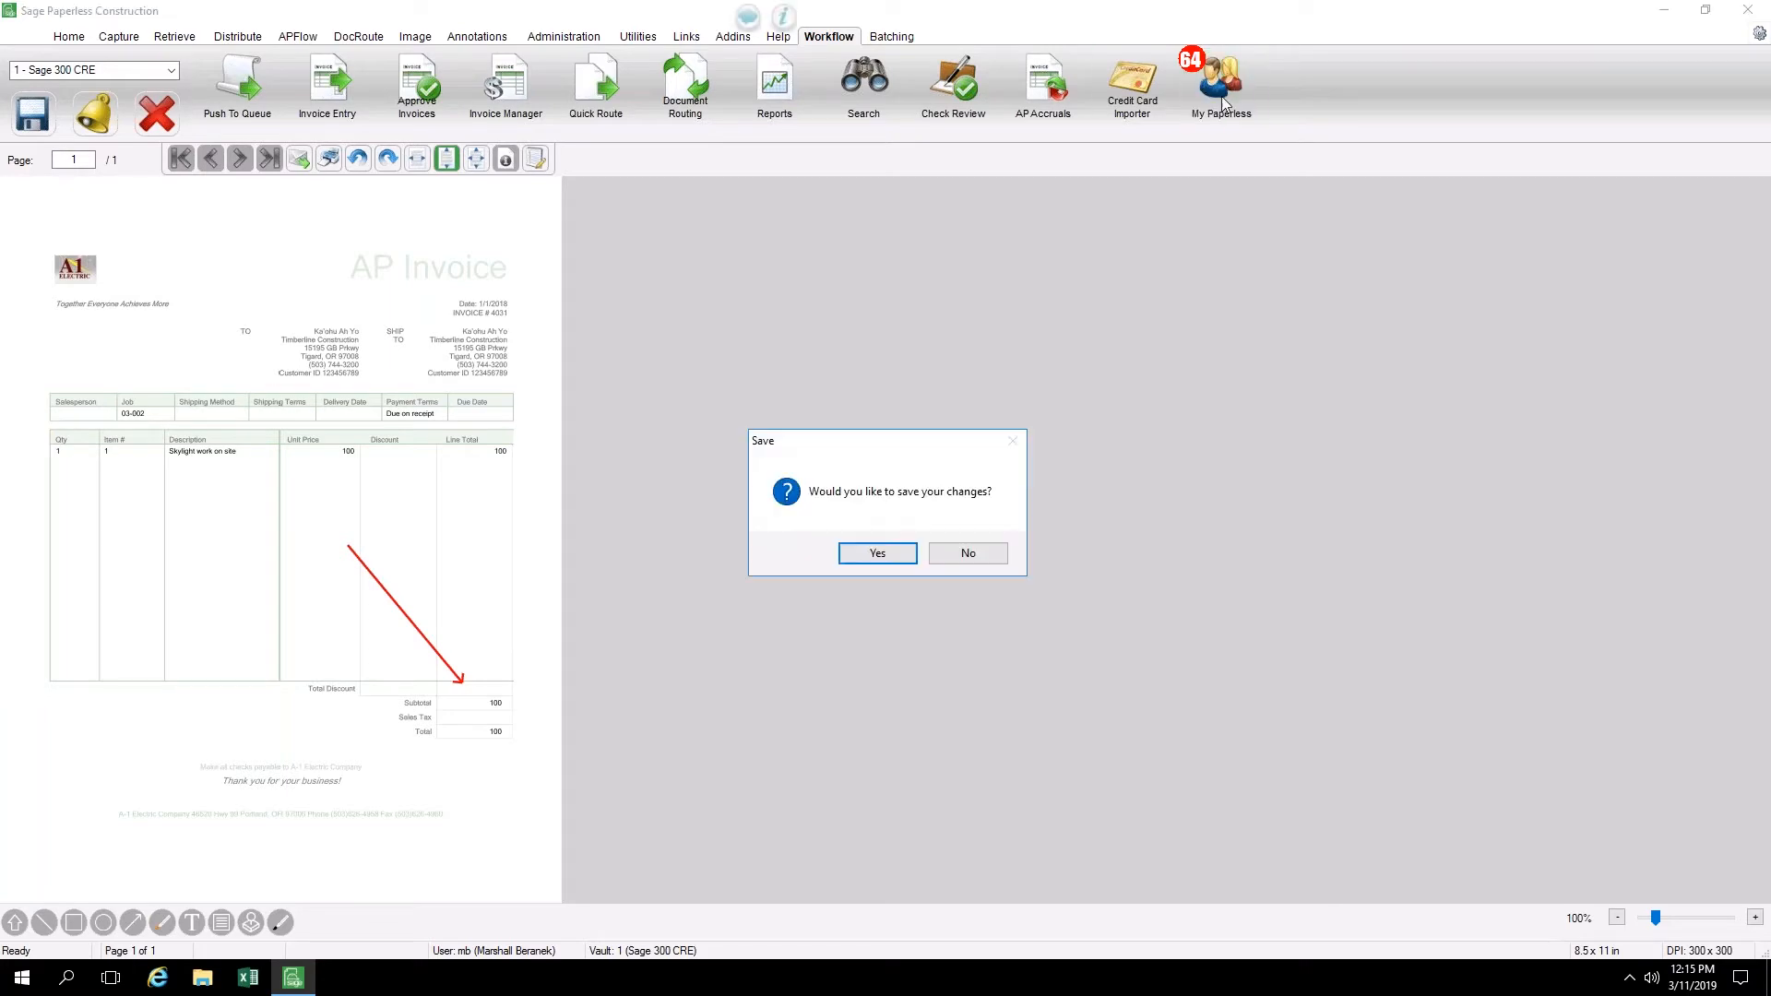
left_click(878, 553)
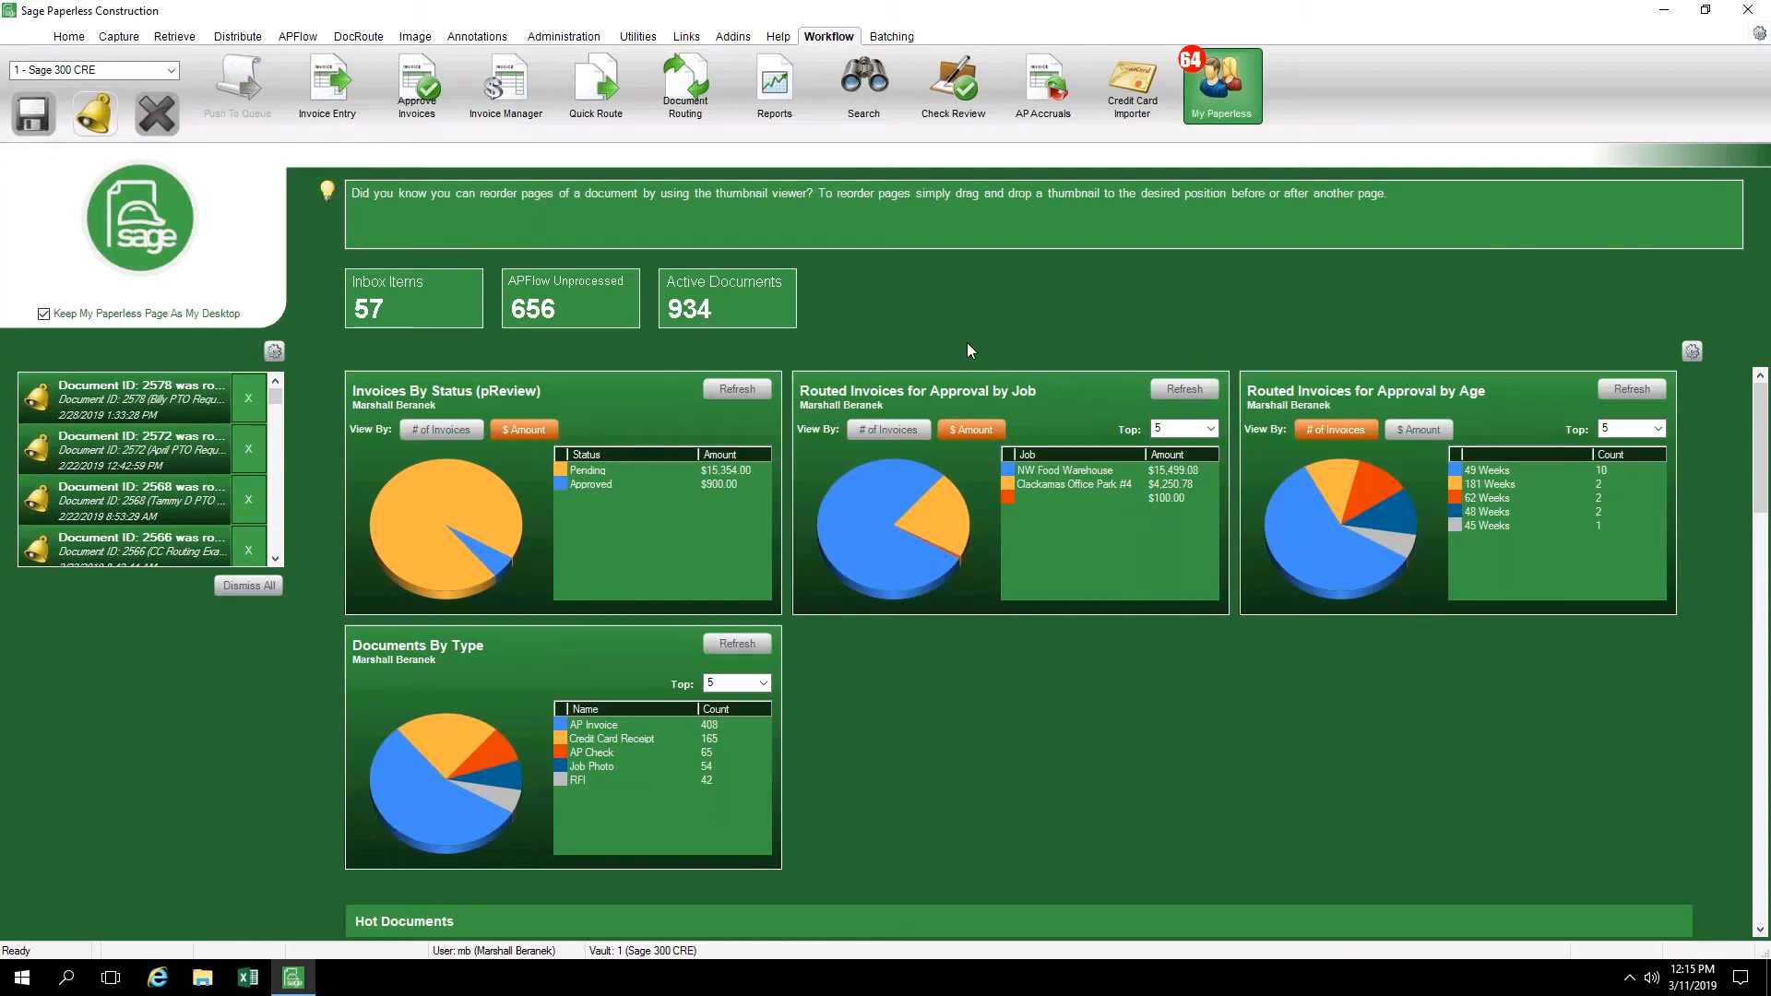
left_click(1222, 99)
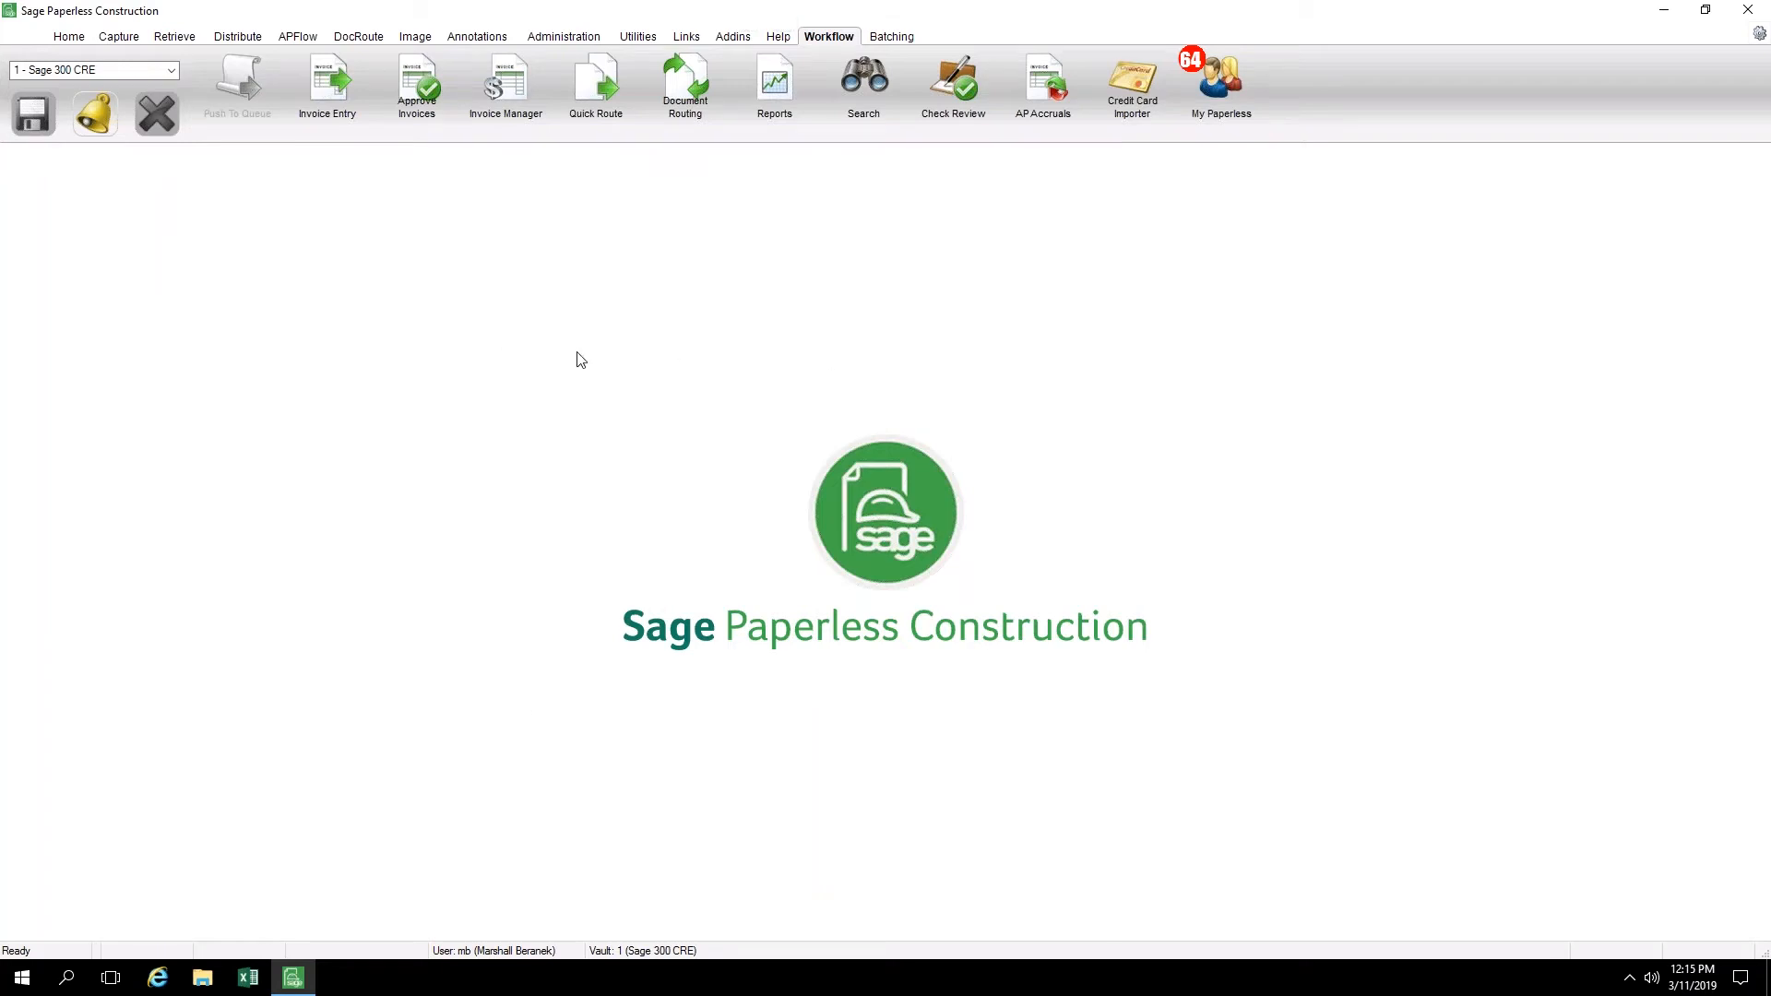
Open Invoice Entry with Public AP Queue selected for the current user, and read the note attached to p31.pdf
left_click(326, 89)
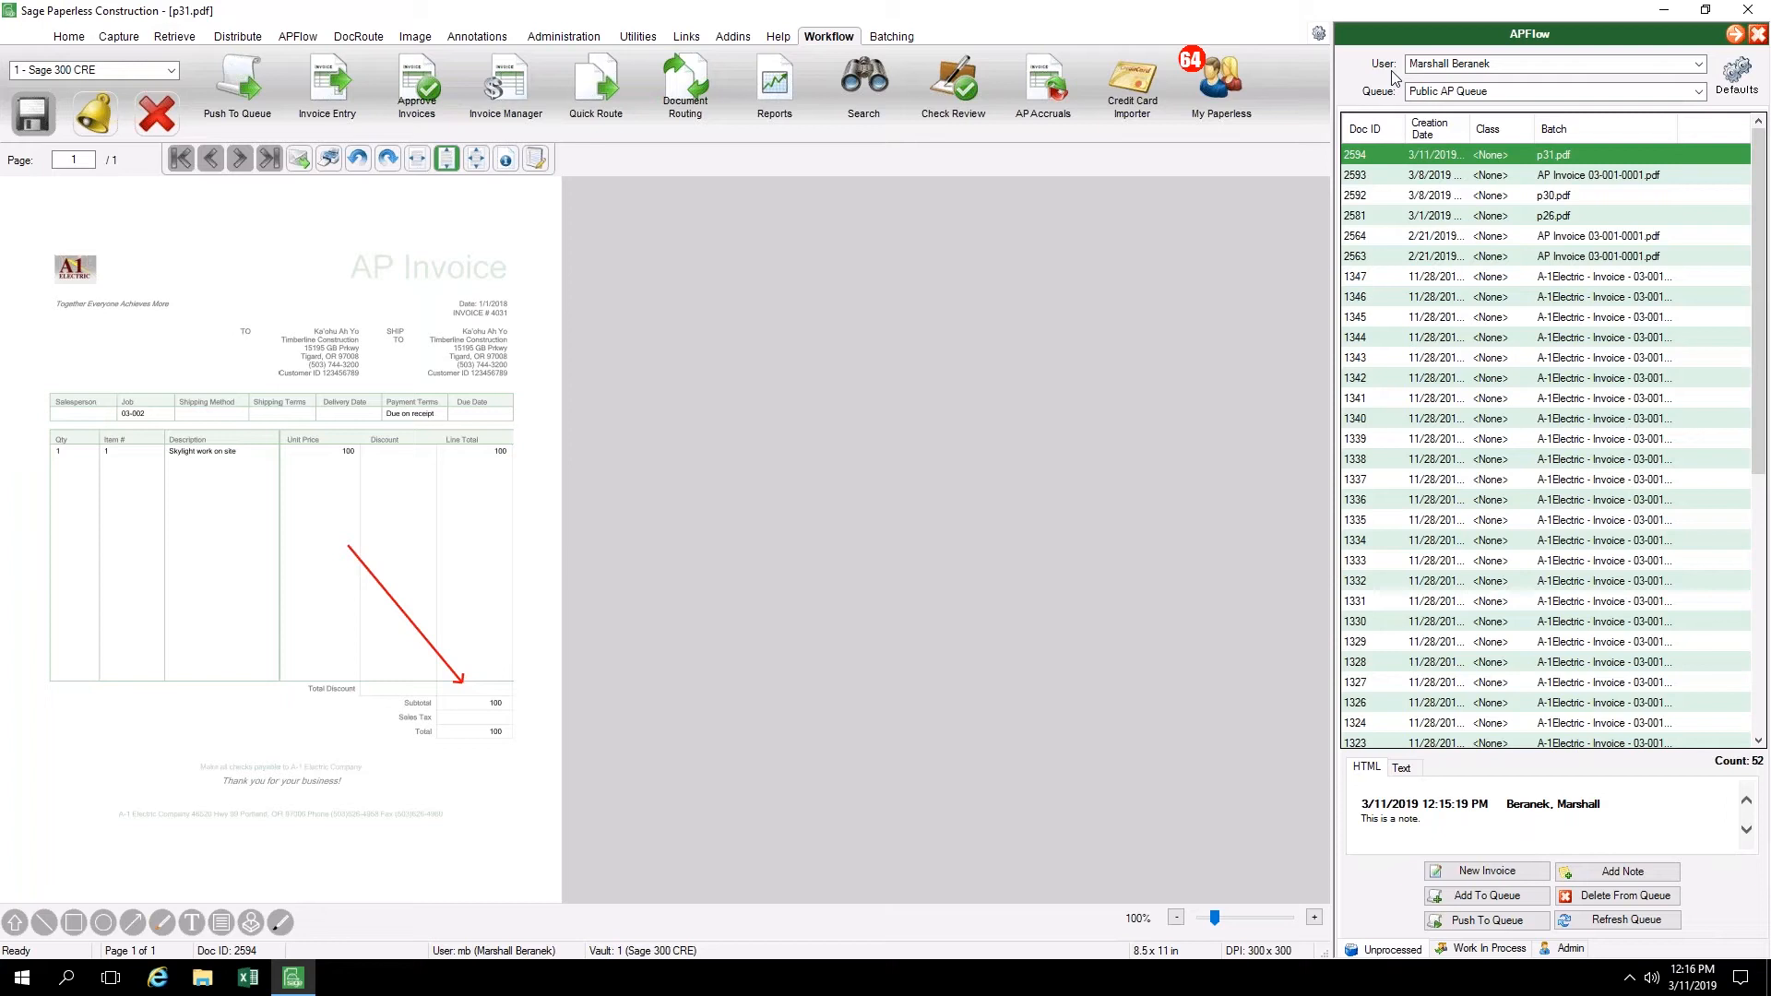
left_click(1492, 70)
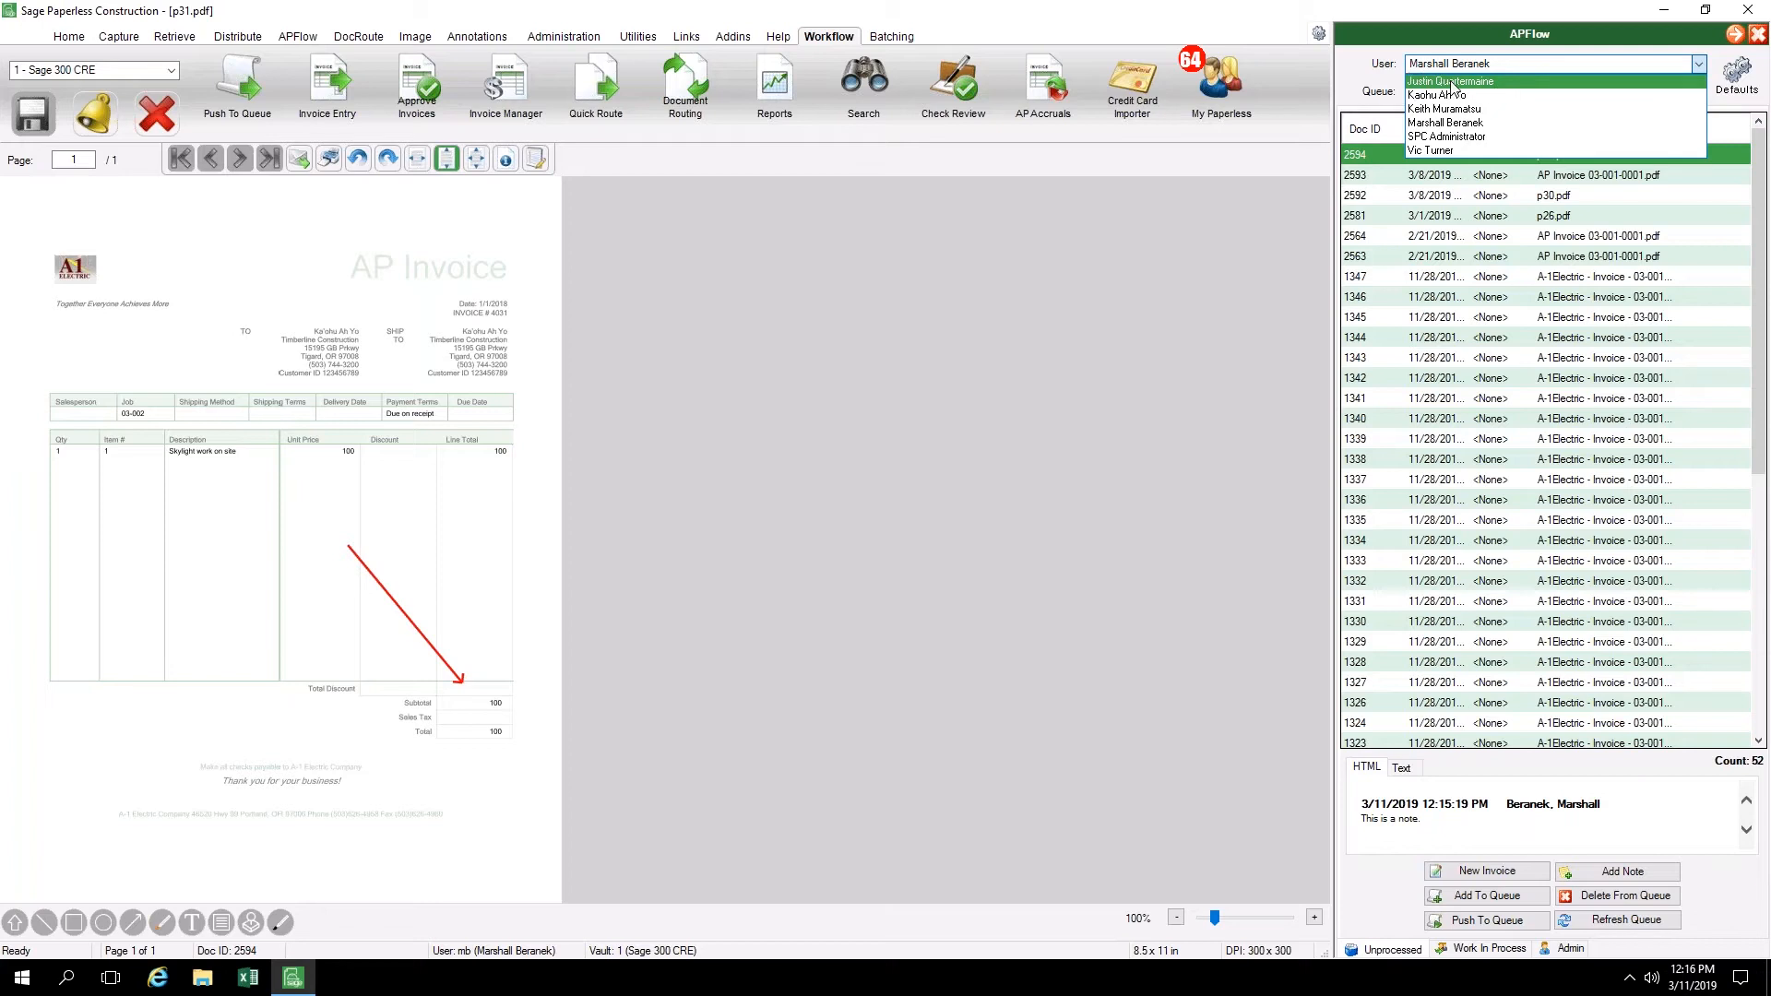
left_click(1374, 70)
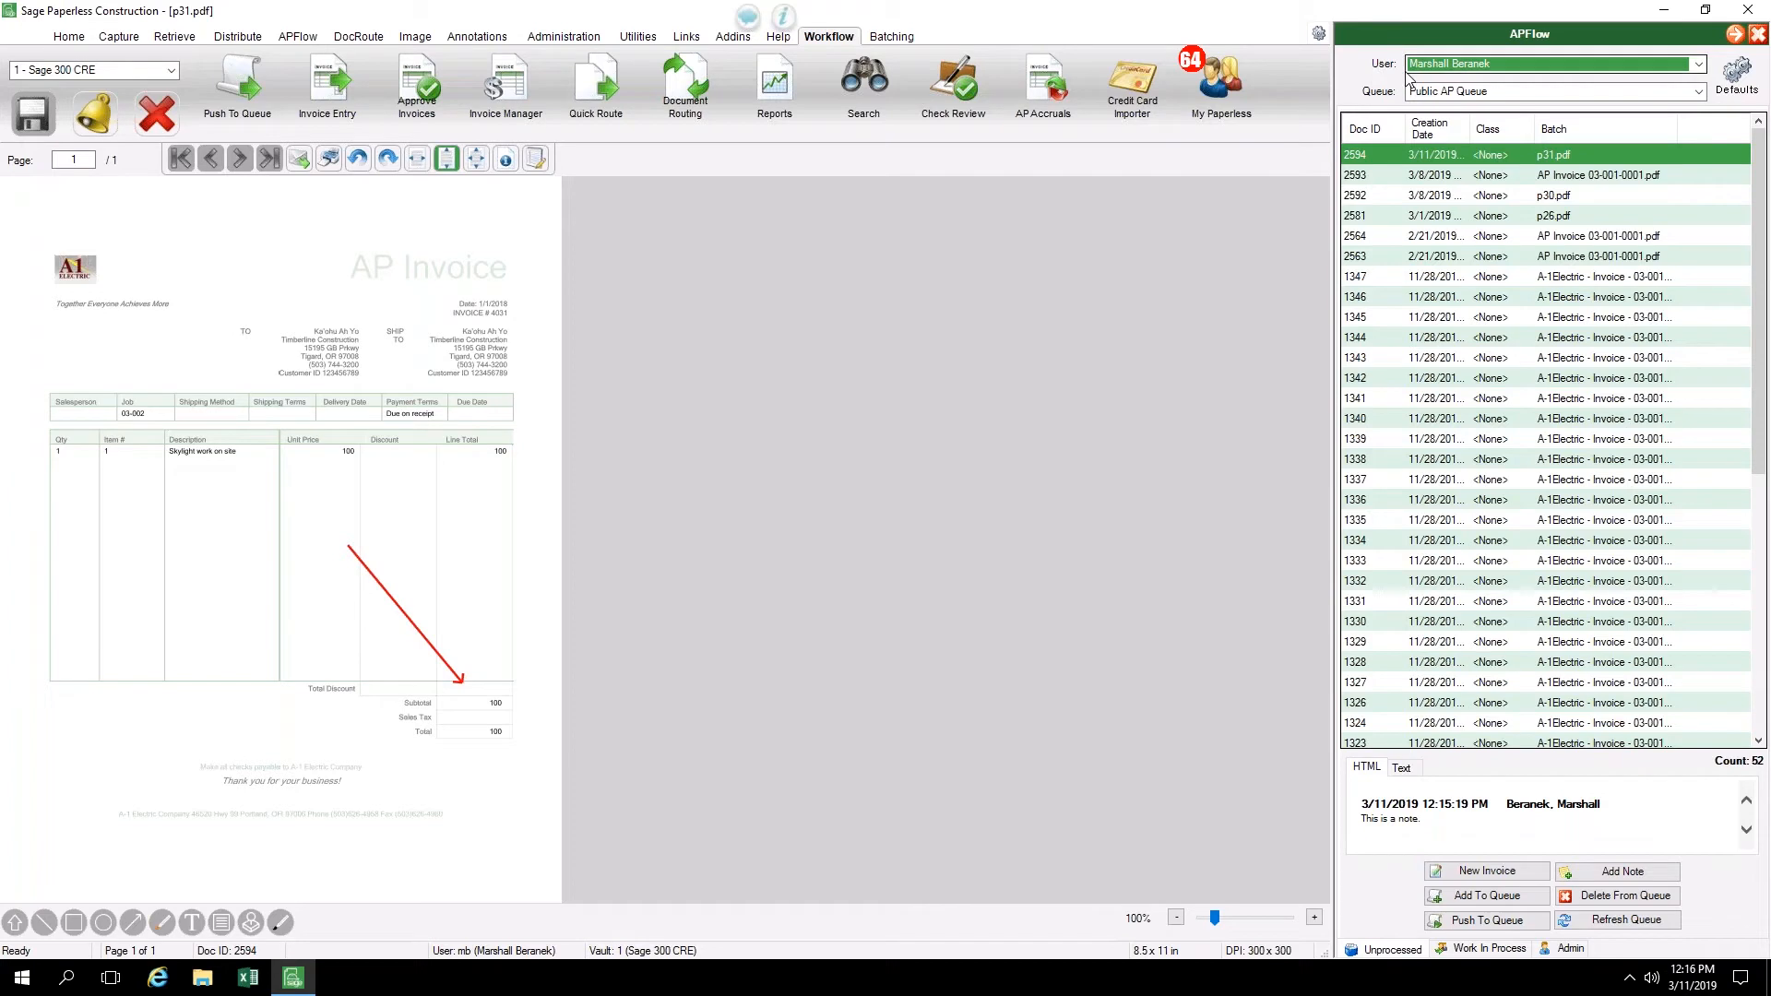
left_click(1698, 92)
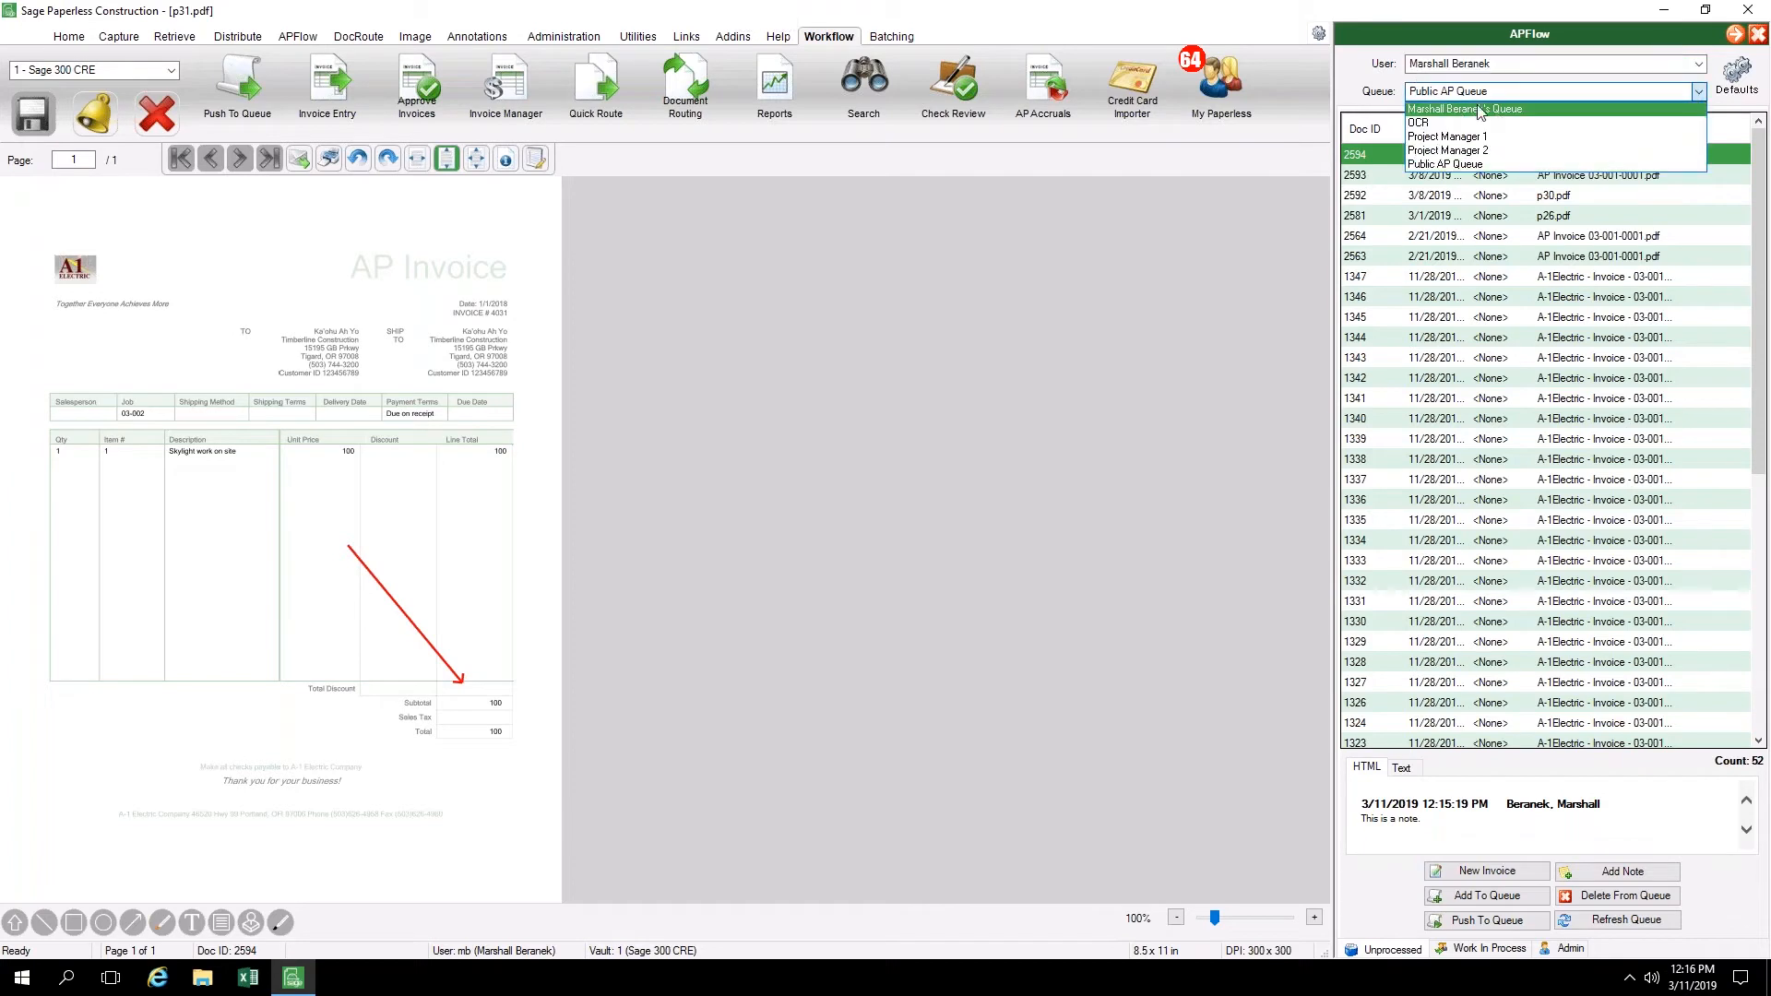
left_click(1455, 165)
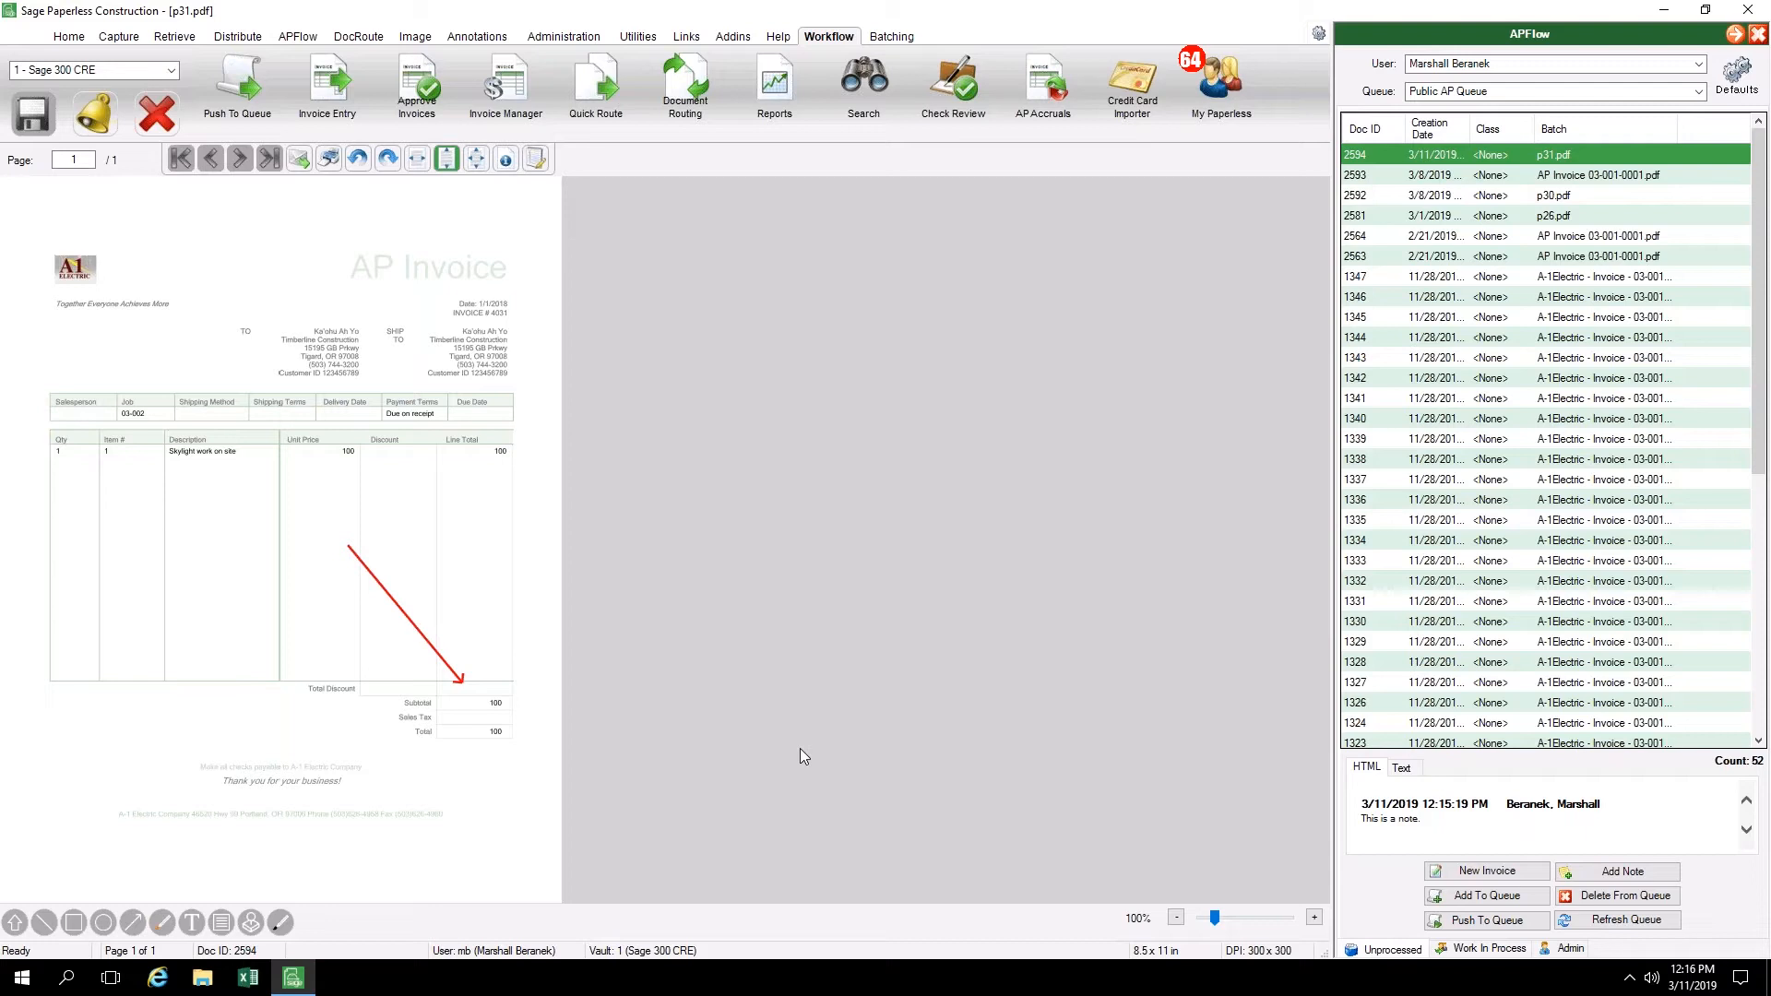
triple_click(1412, 819)
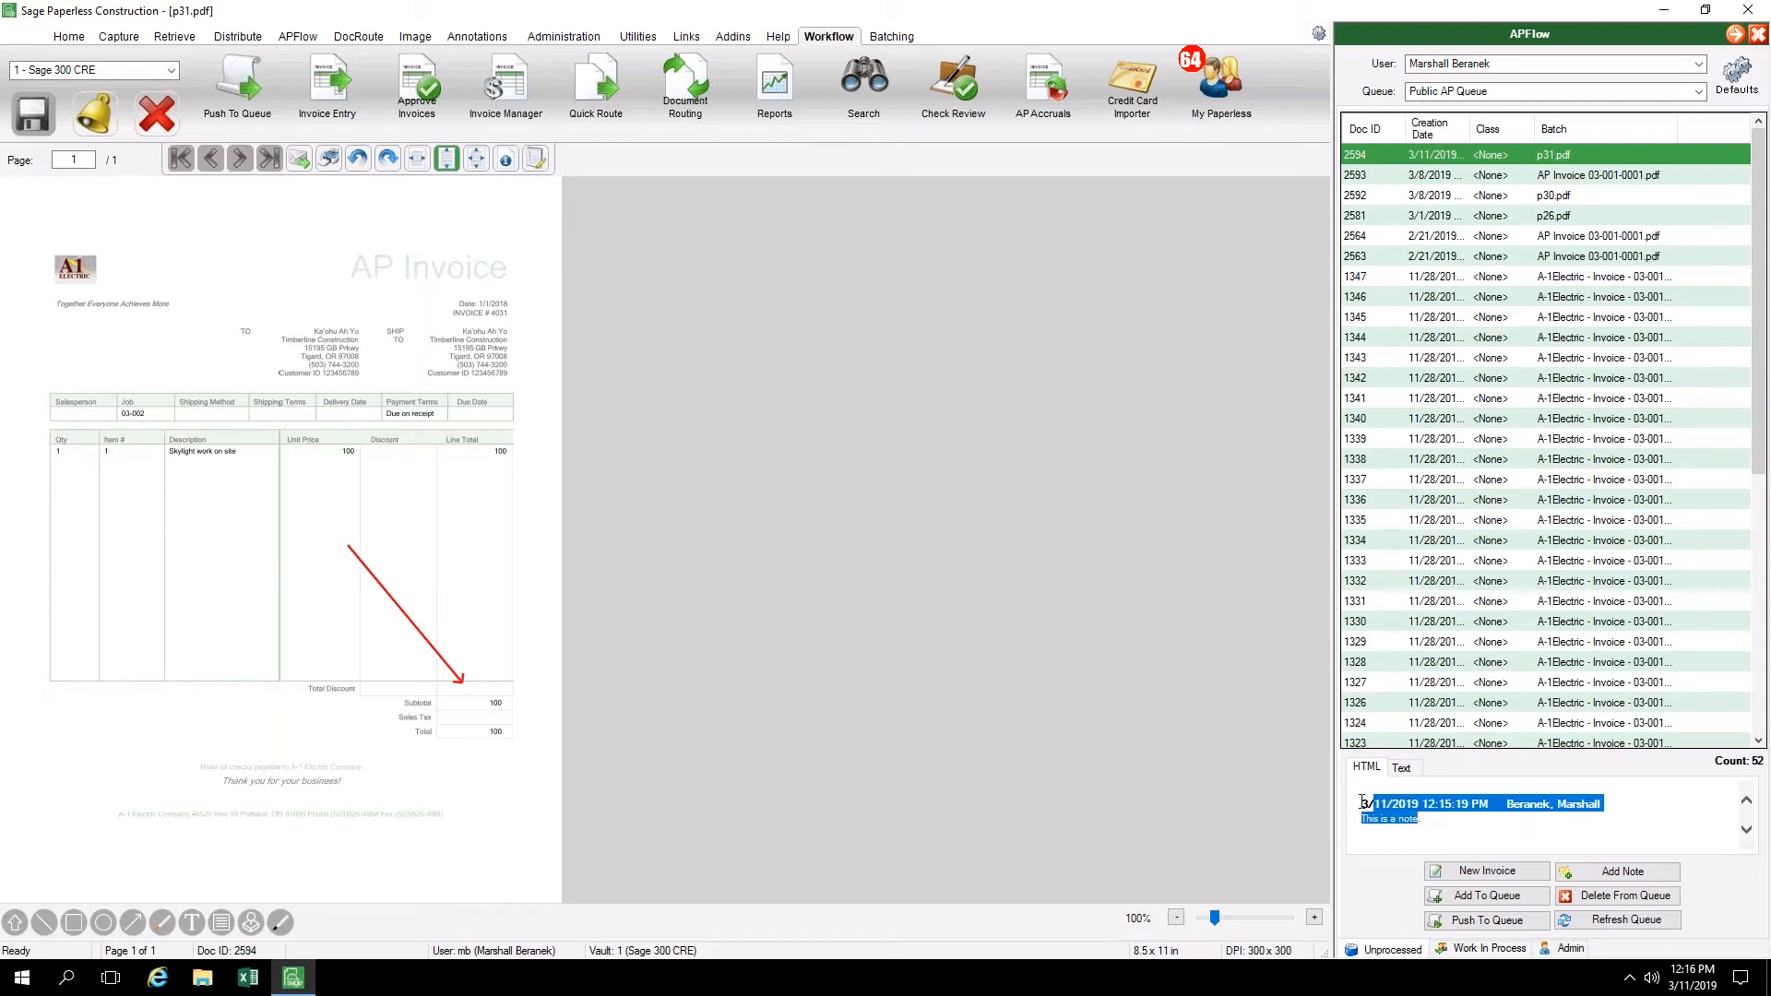
left_click(1444, 823)
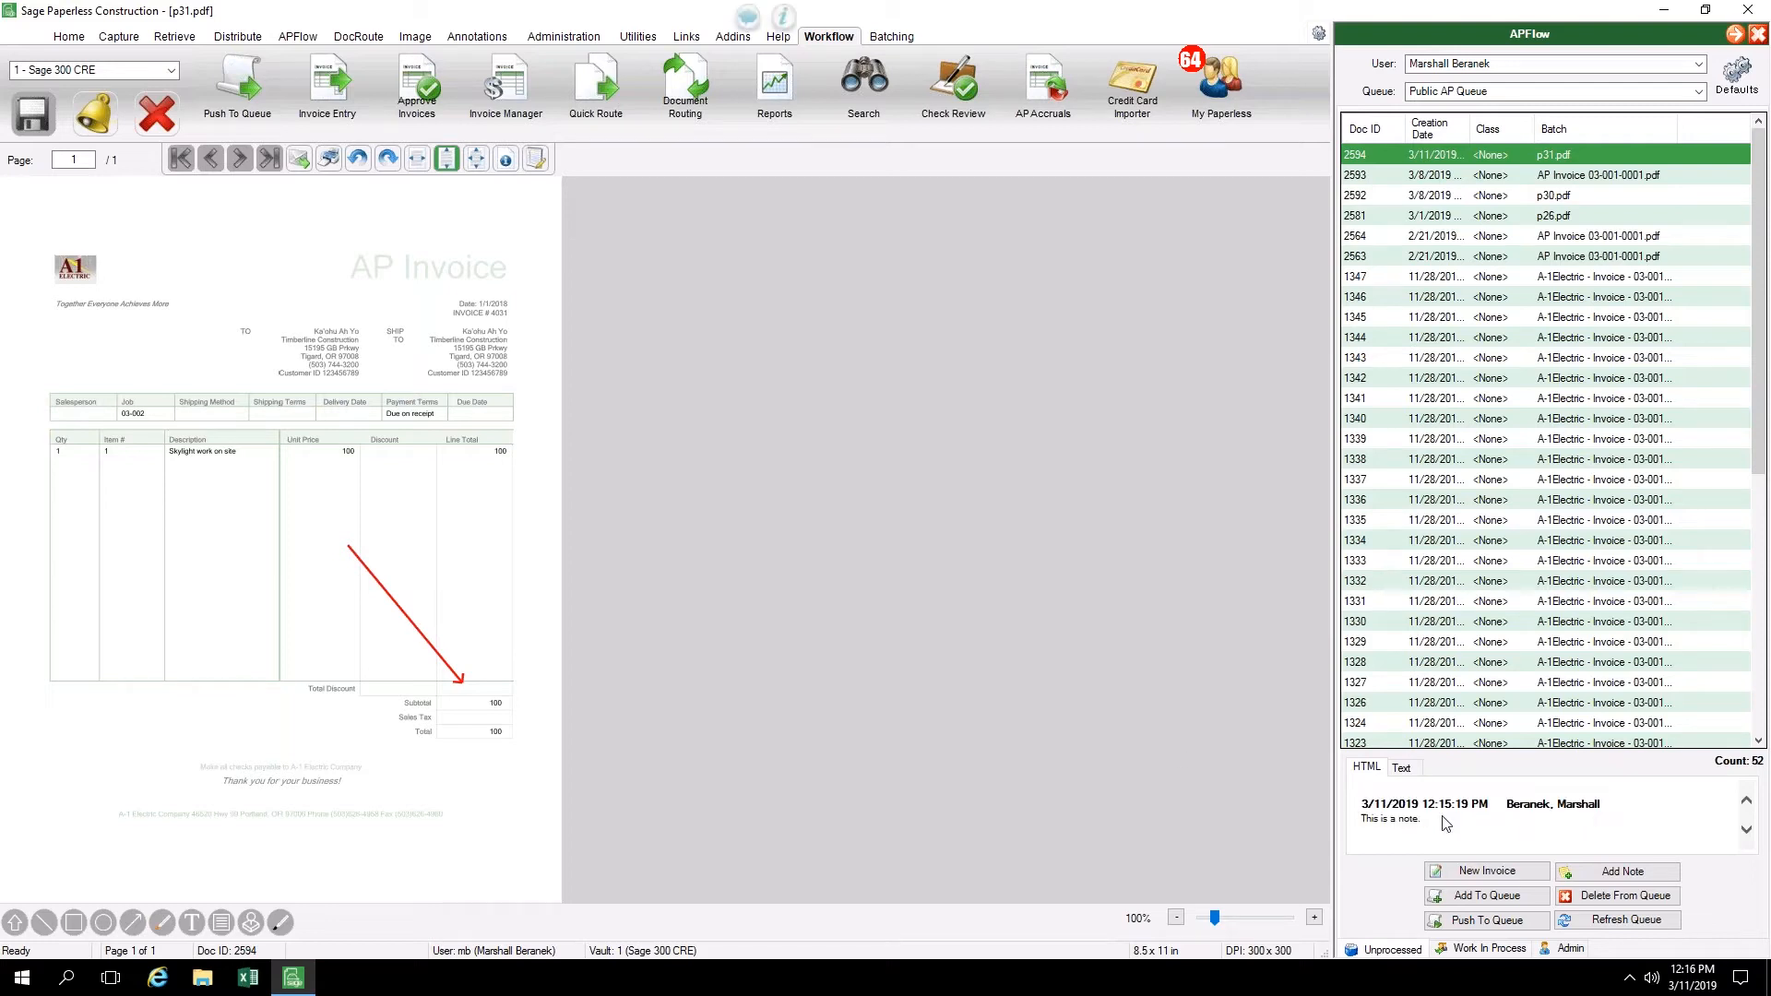
Start a new invoice for p31.pdf and choose vendor 100, A-1 Electric Company, by filtering the vendor lookup for "ele"
left_click(1487, 874)
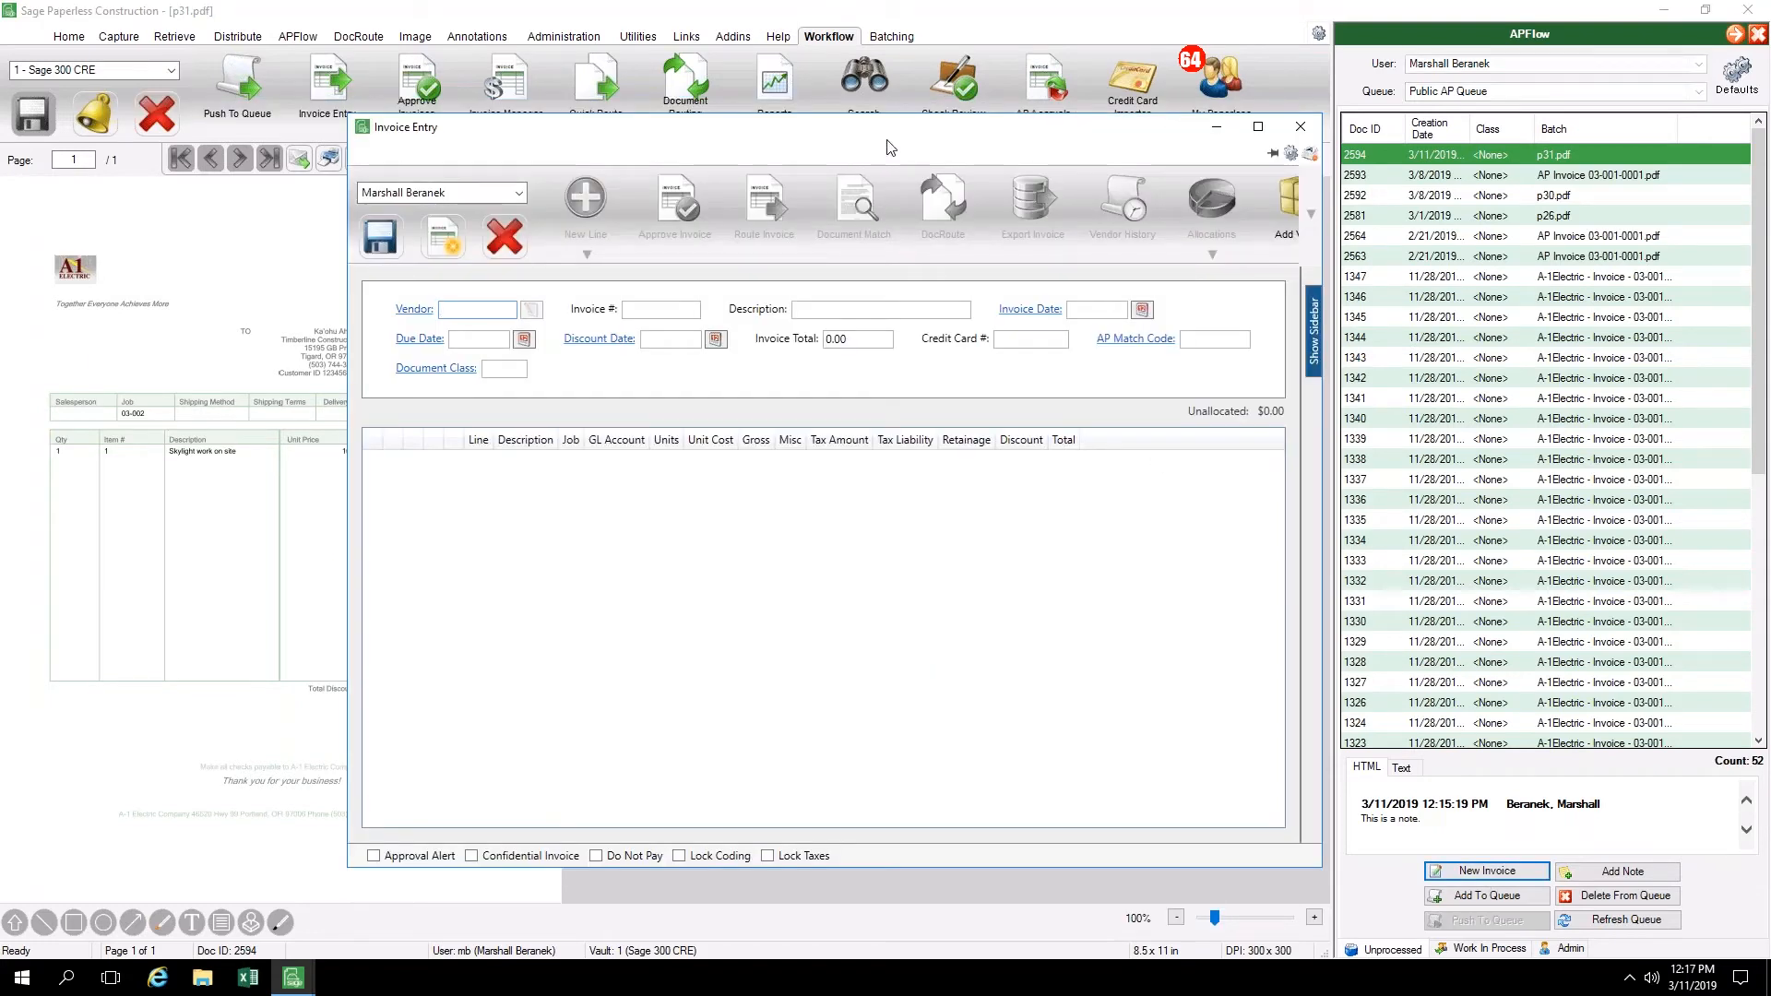
left_click_drag(889, 143, 955, 154)
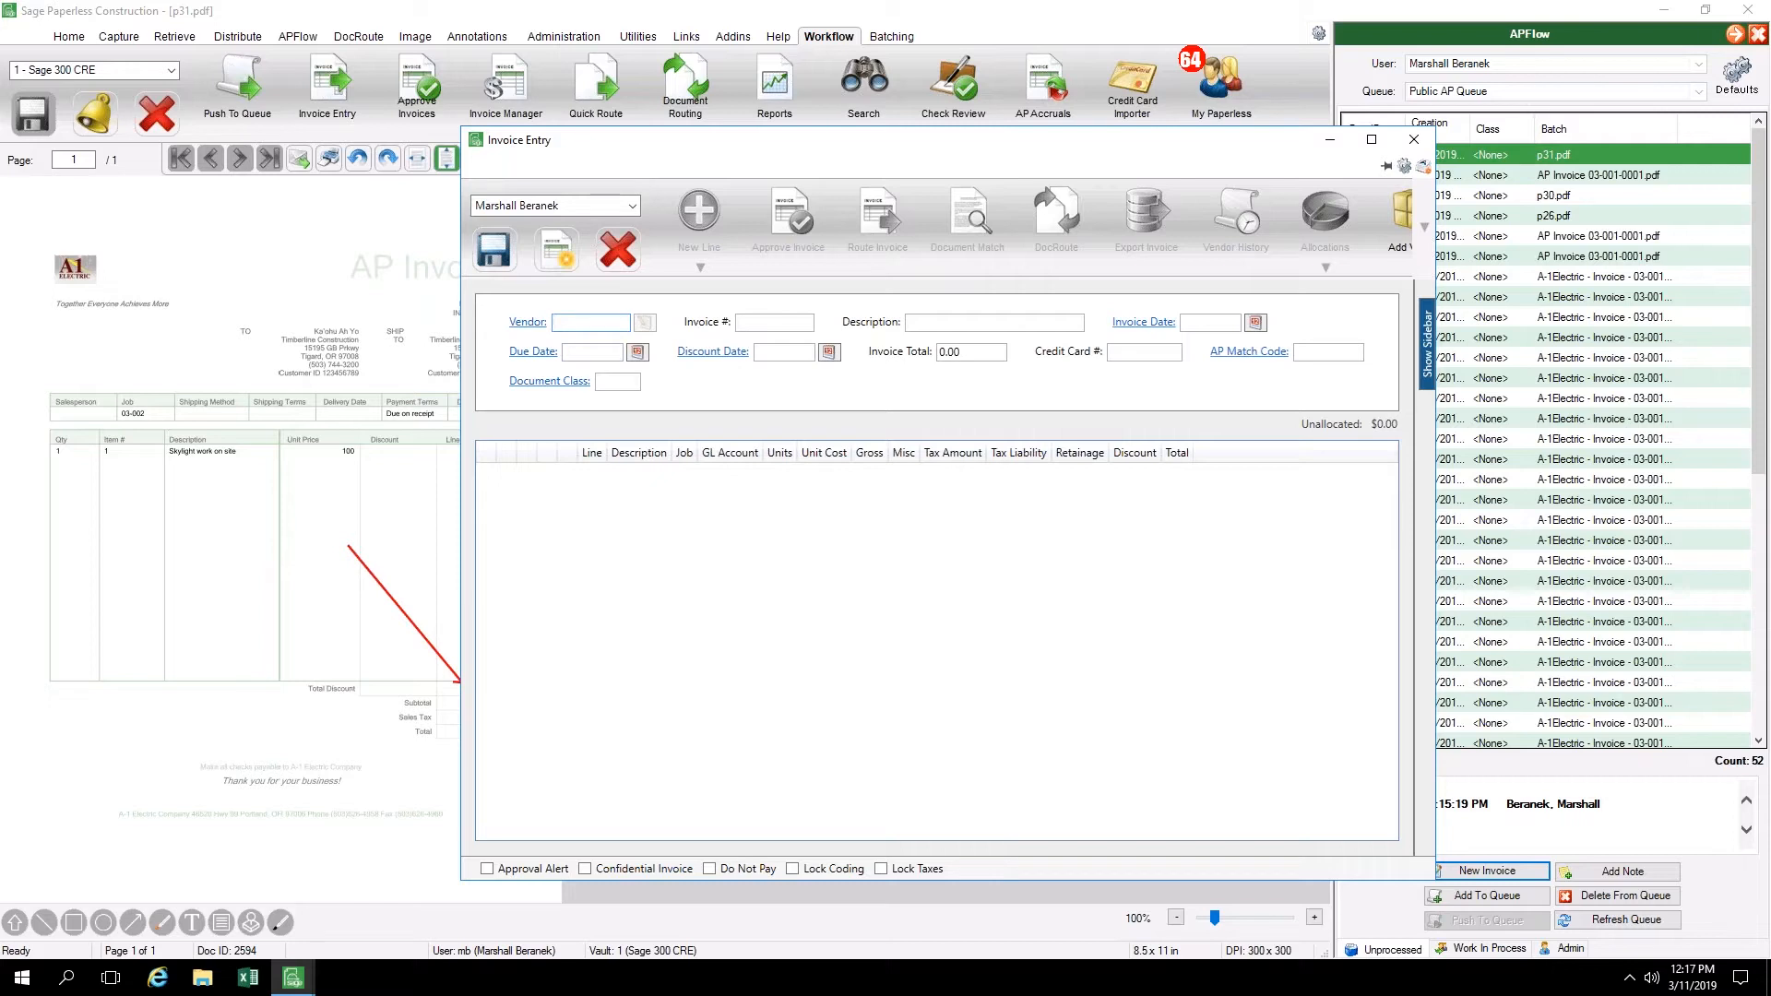
left_click(534, 323)
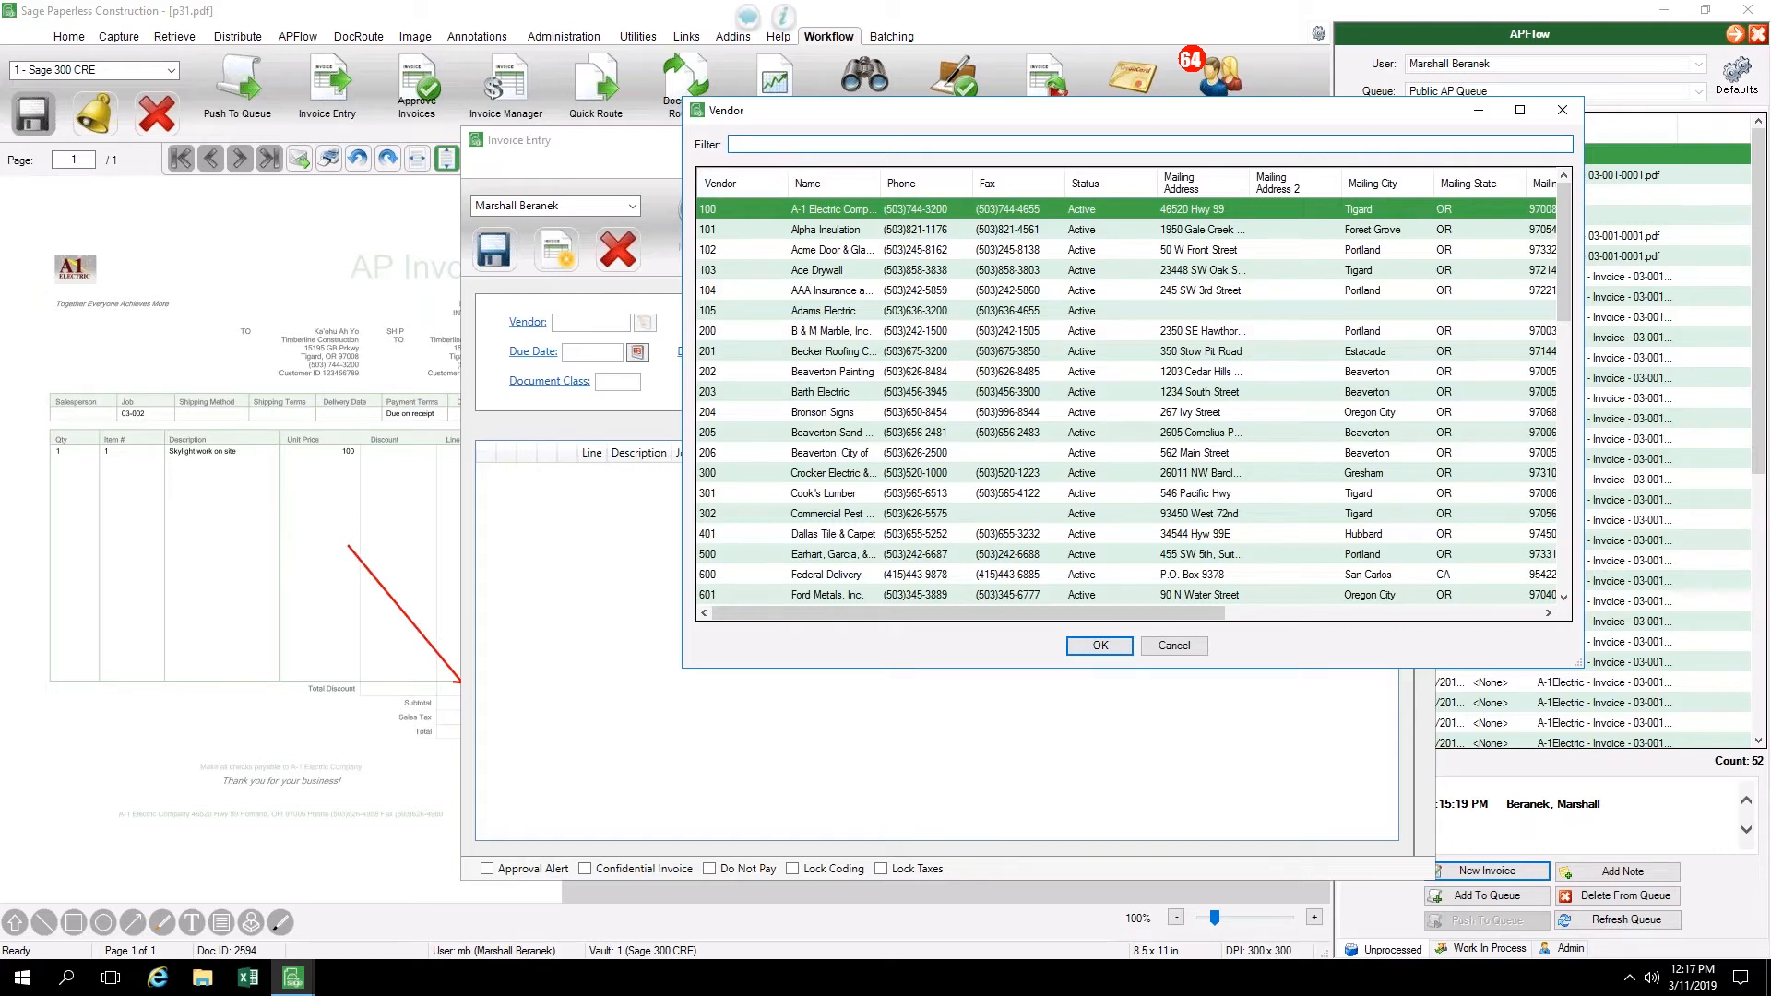
type("le")
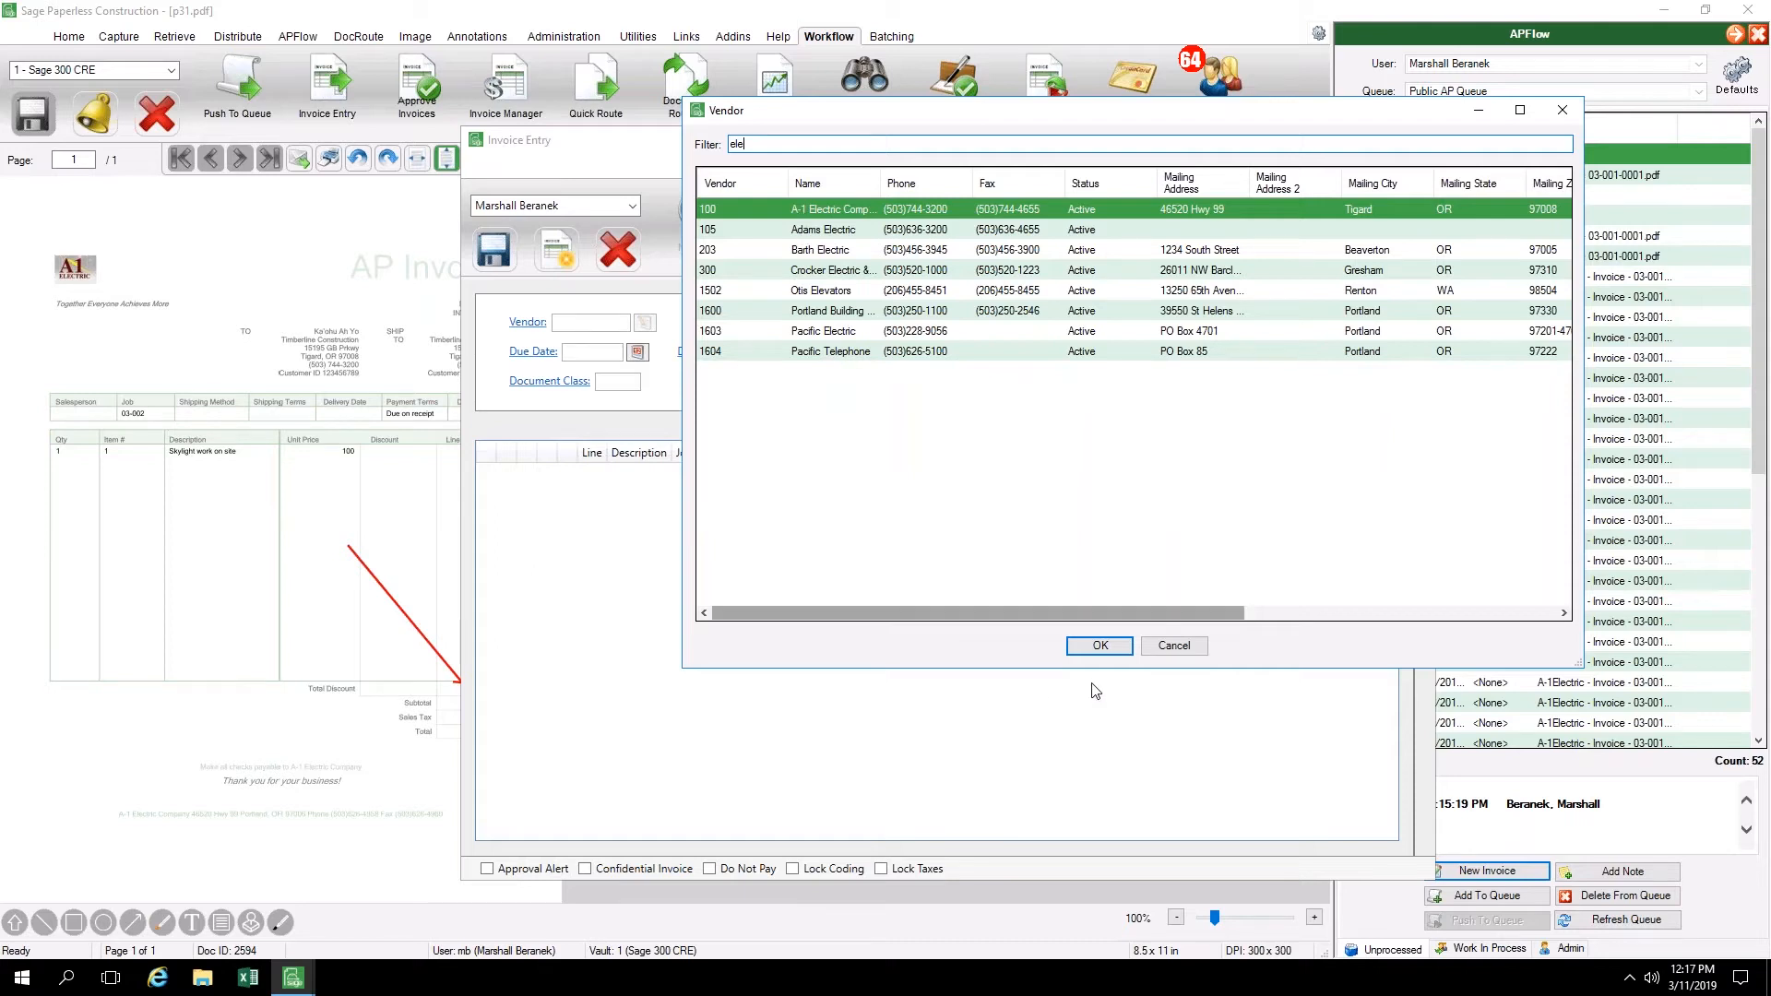
left_click(1101, 646)
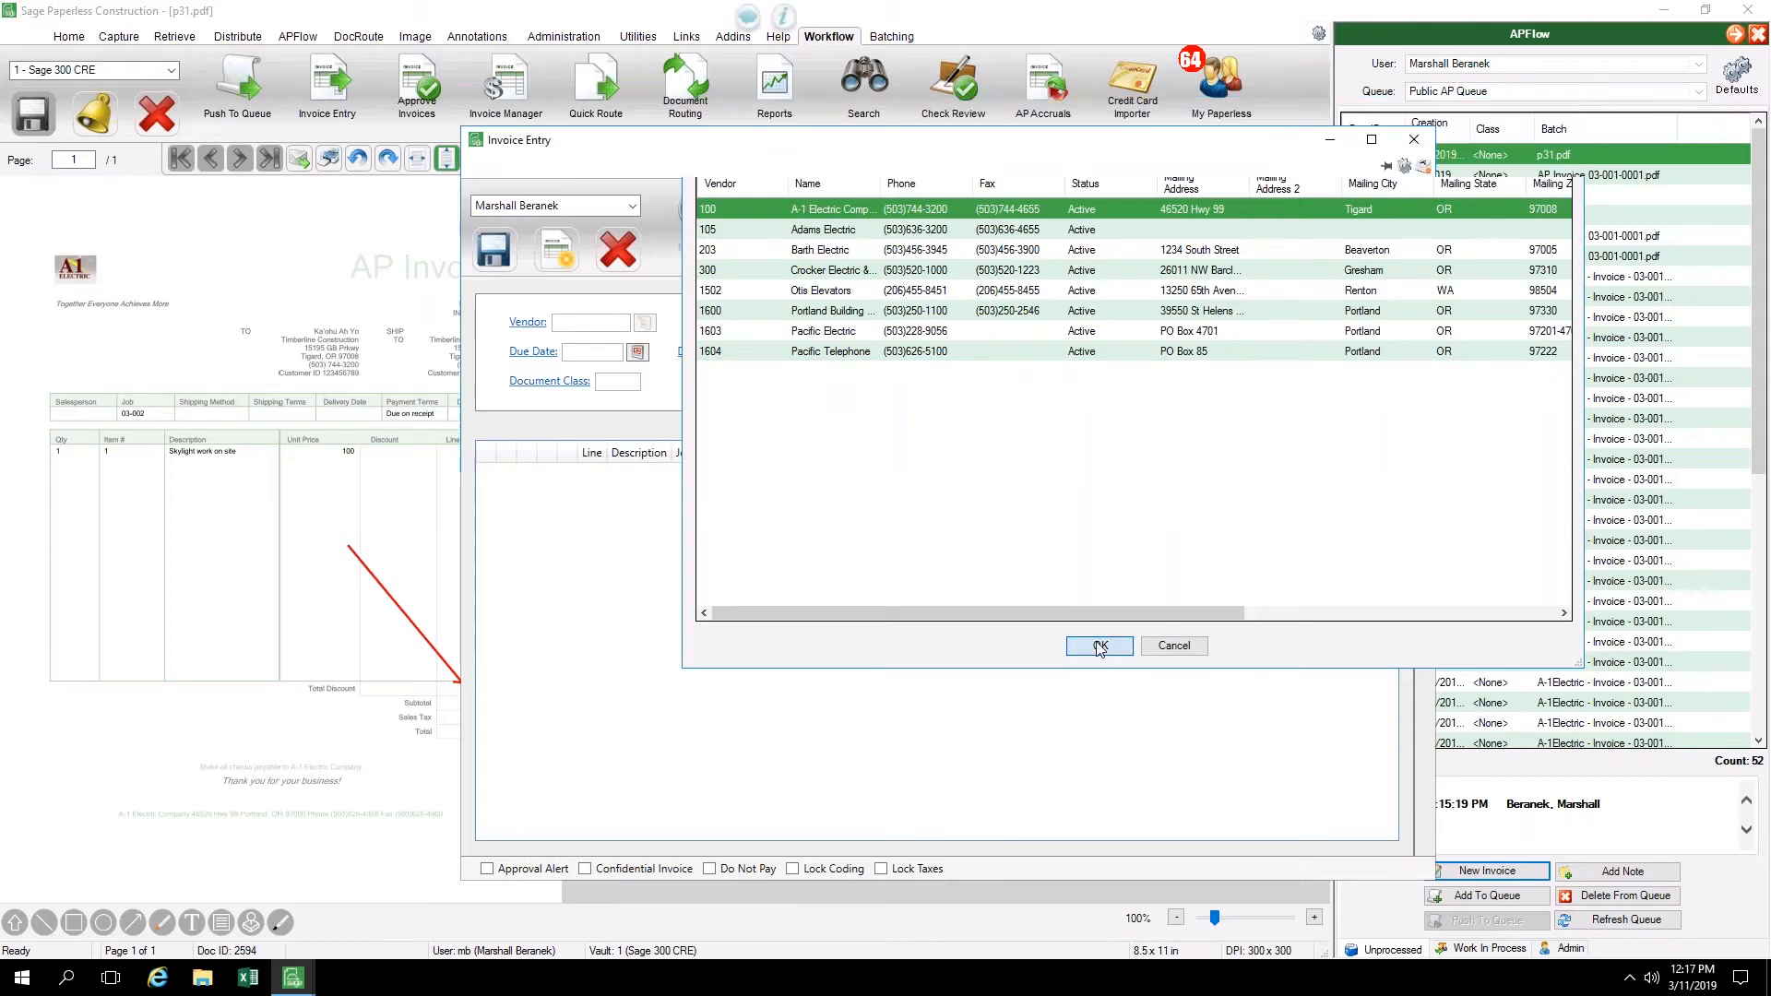
key("Tab")
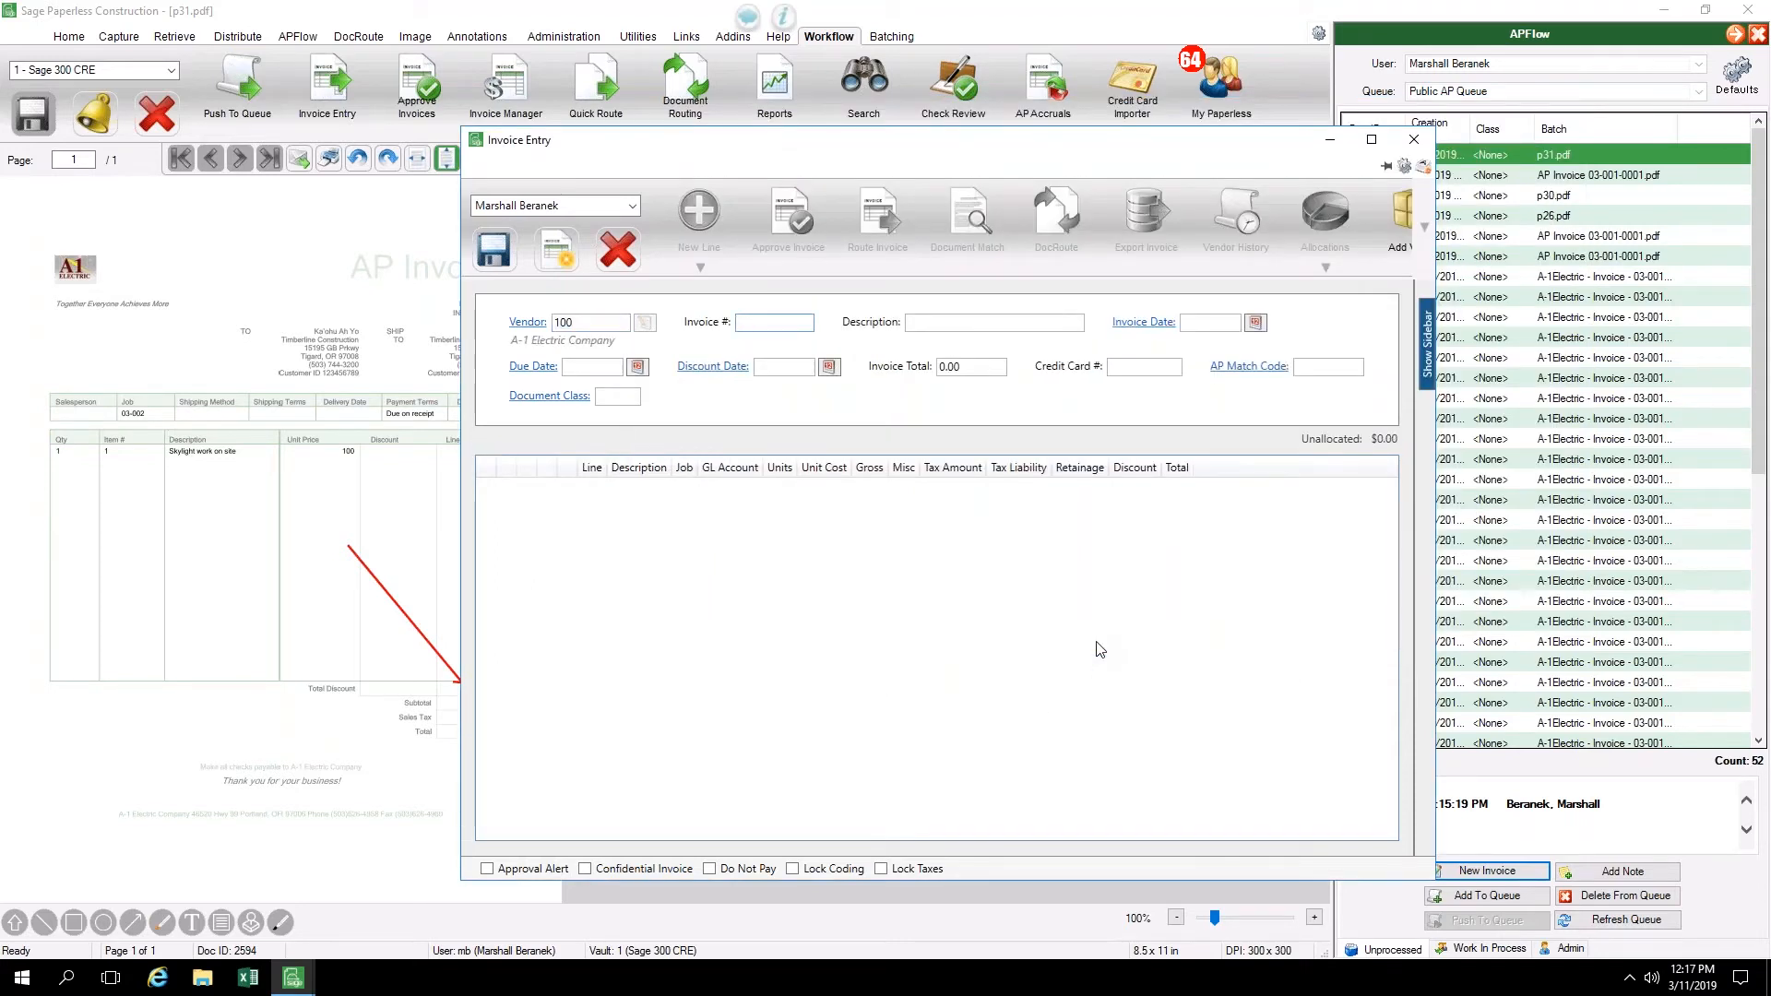
Try to use 03-001-0001 as the invoice number
type("03-001-000")
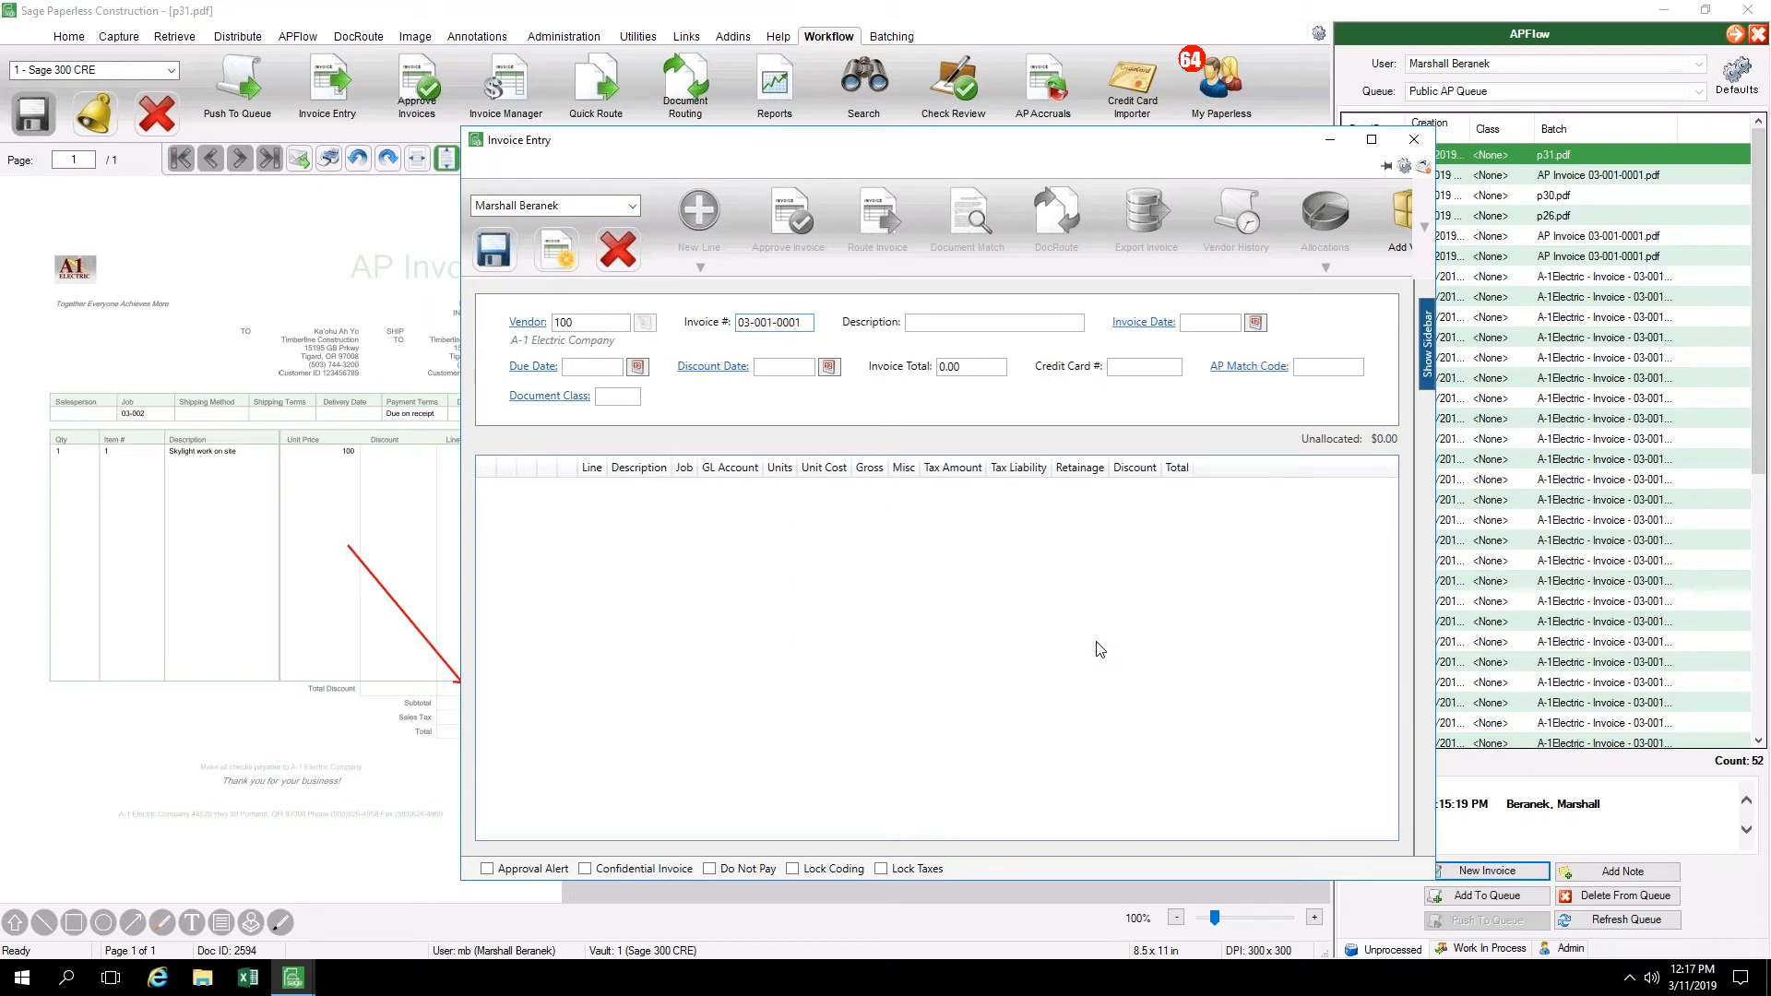
type("1")
key("Tab")
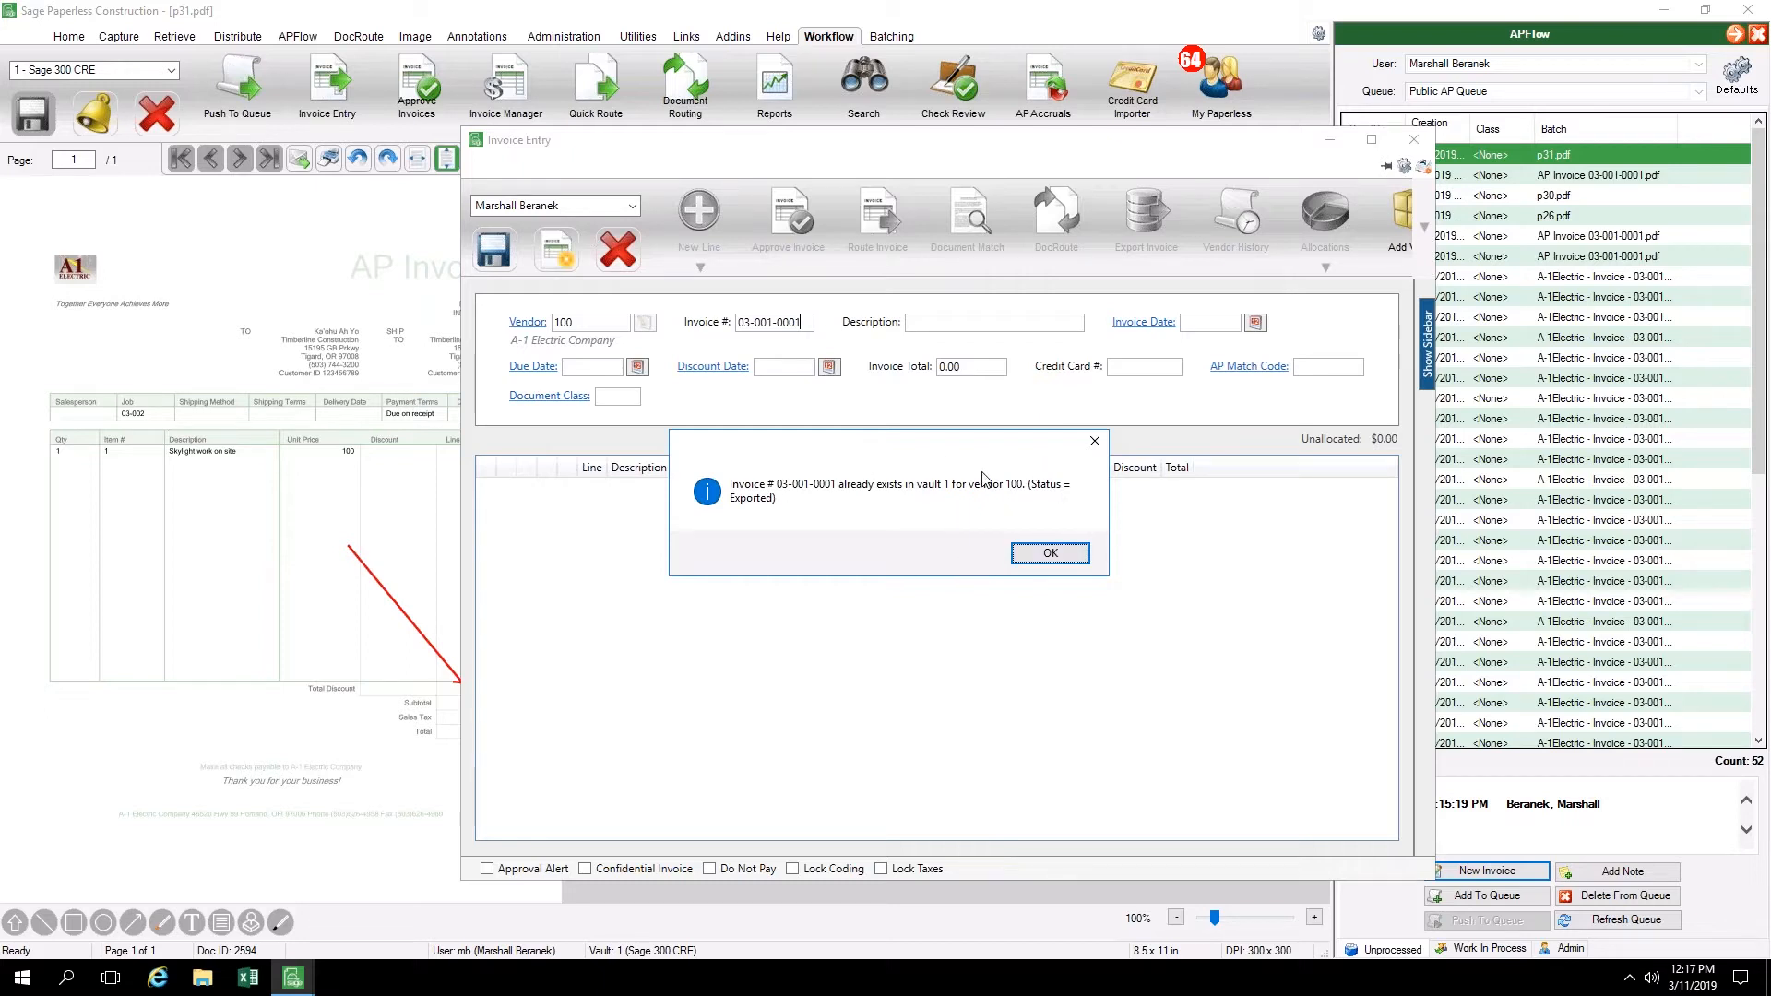
left_click(1046, 554)
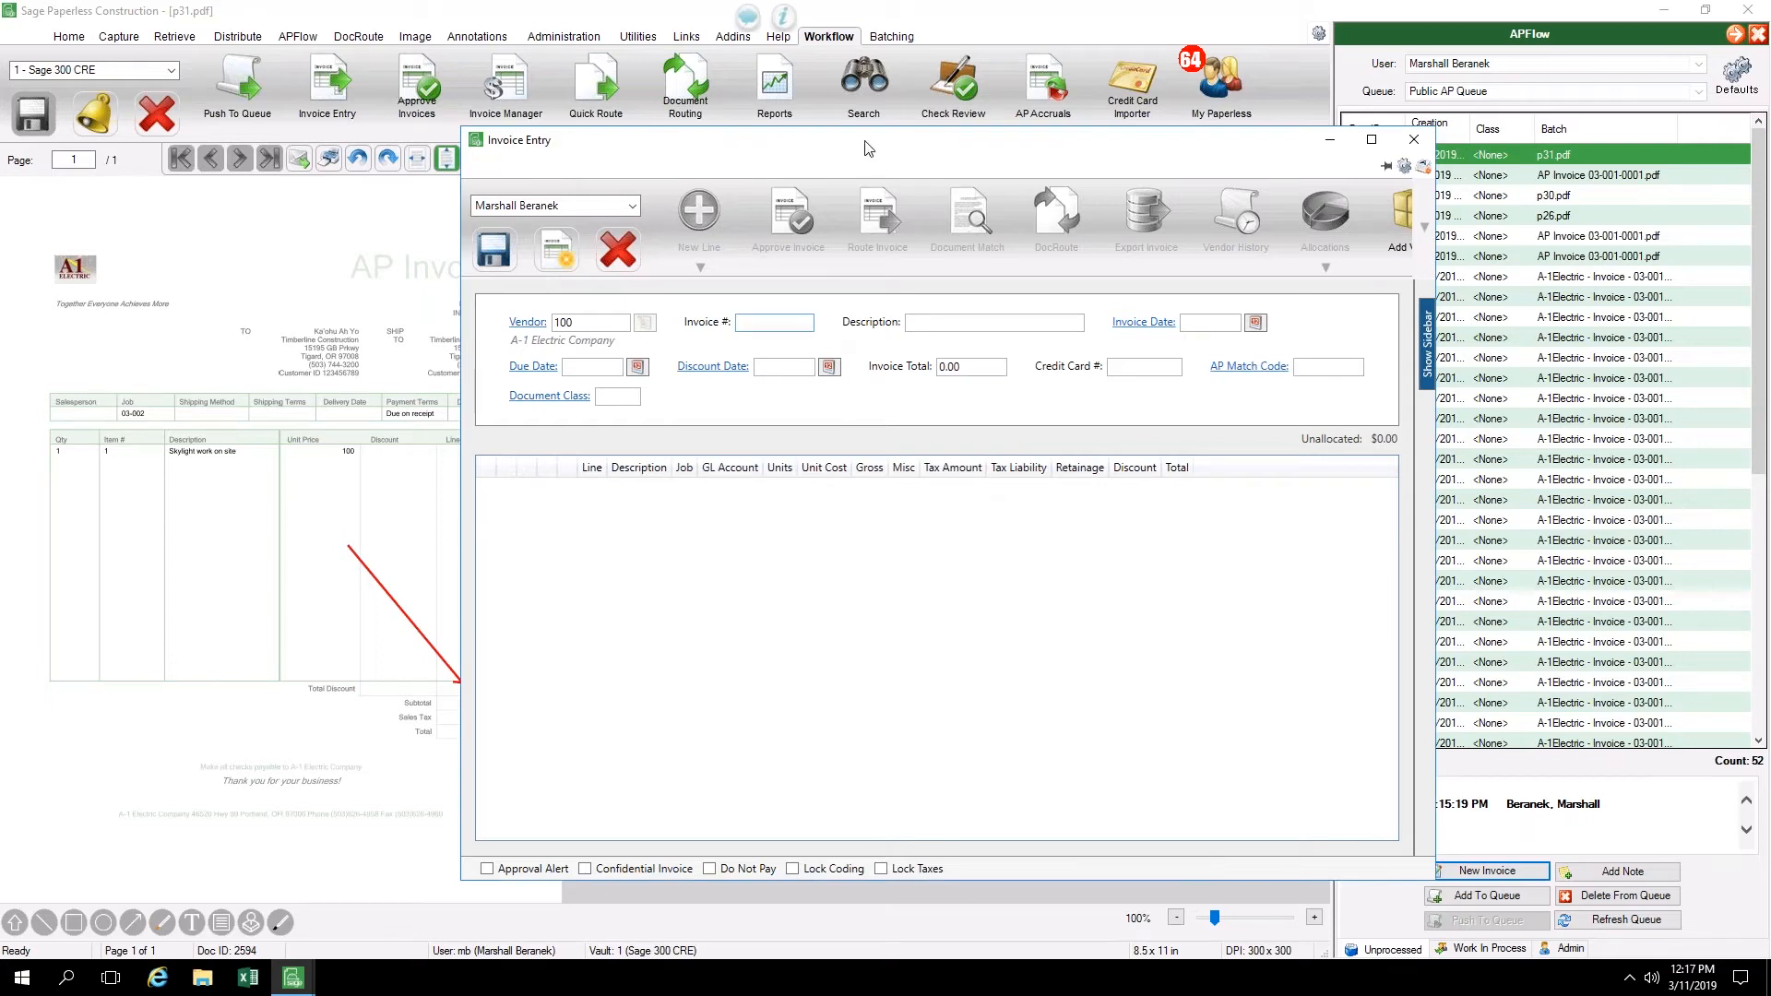
Reposition the Invoice Entry window to reveal the scanned invoice and set the invoice number to 4031
left_click_drag(867, 147, 983, 151)
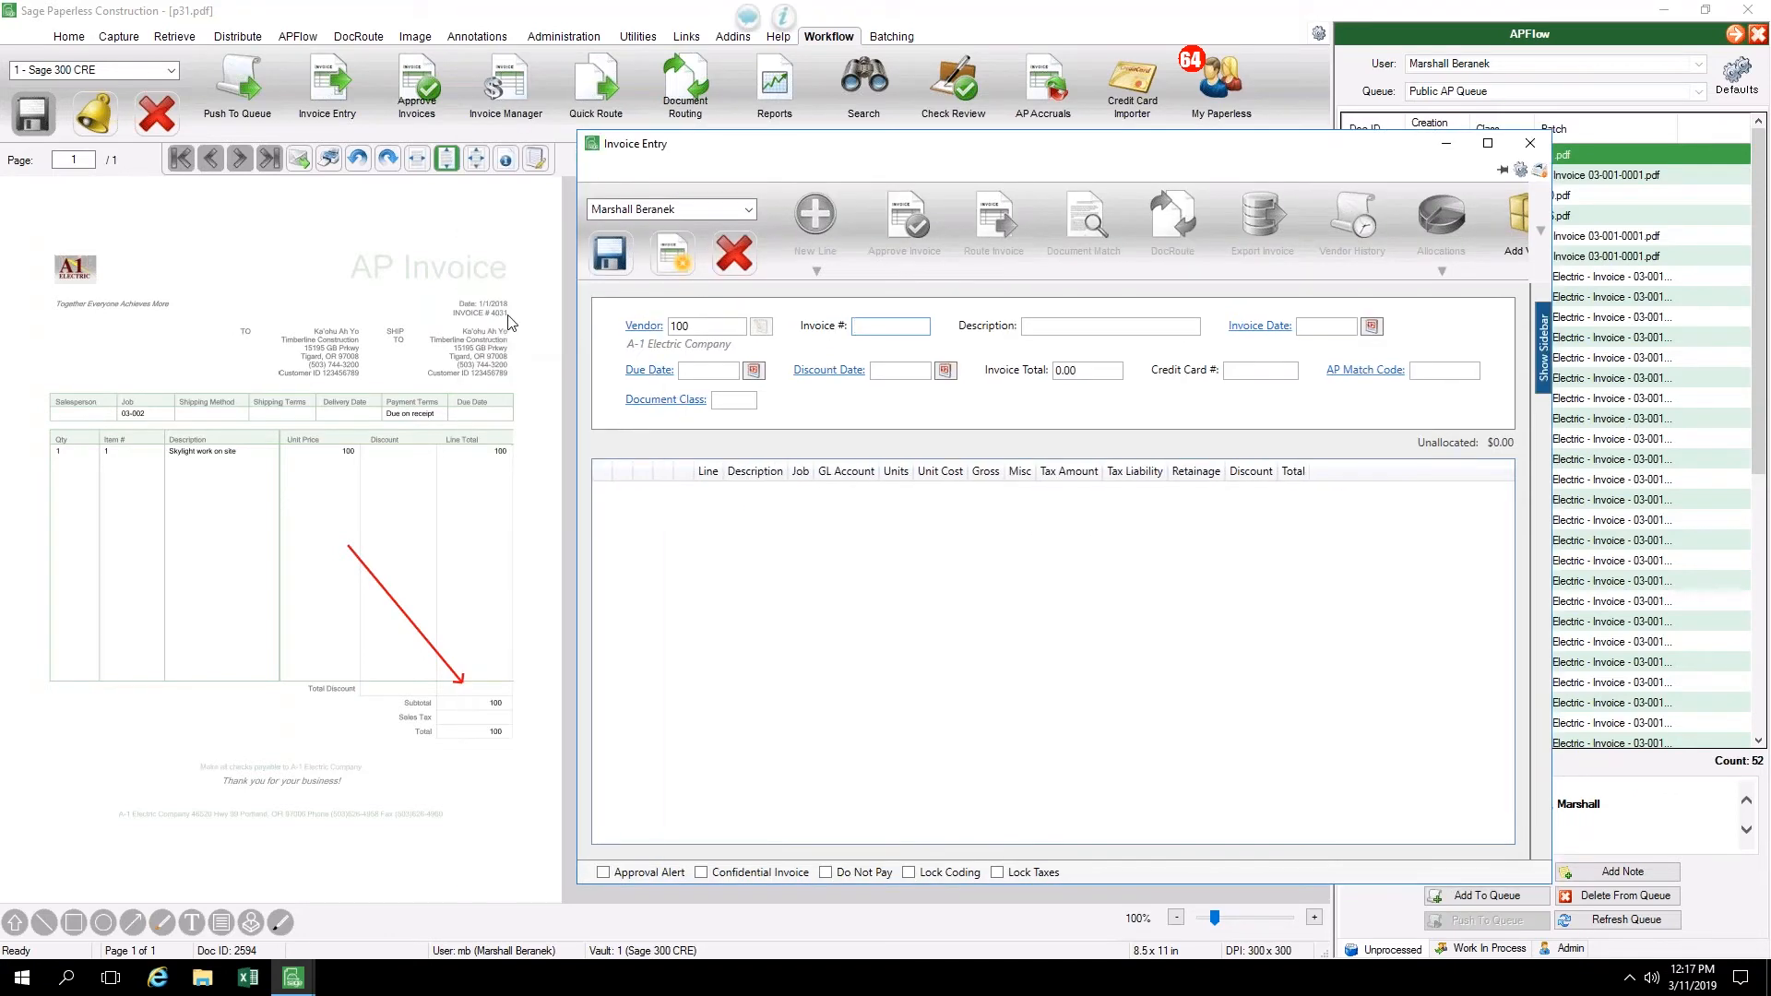
type("4031")
key("Tab")
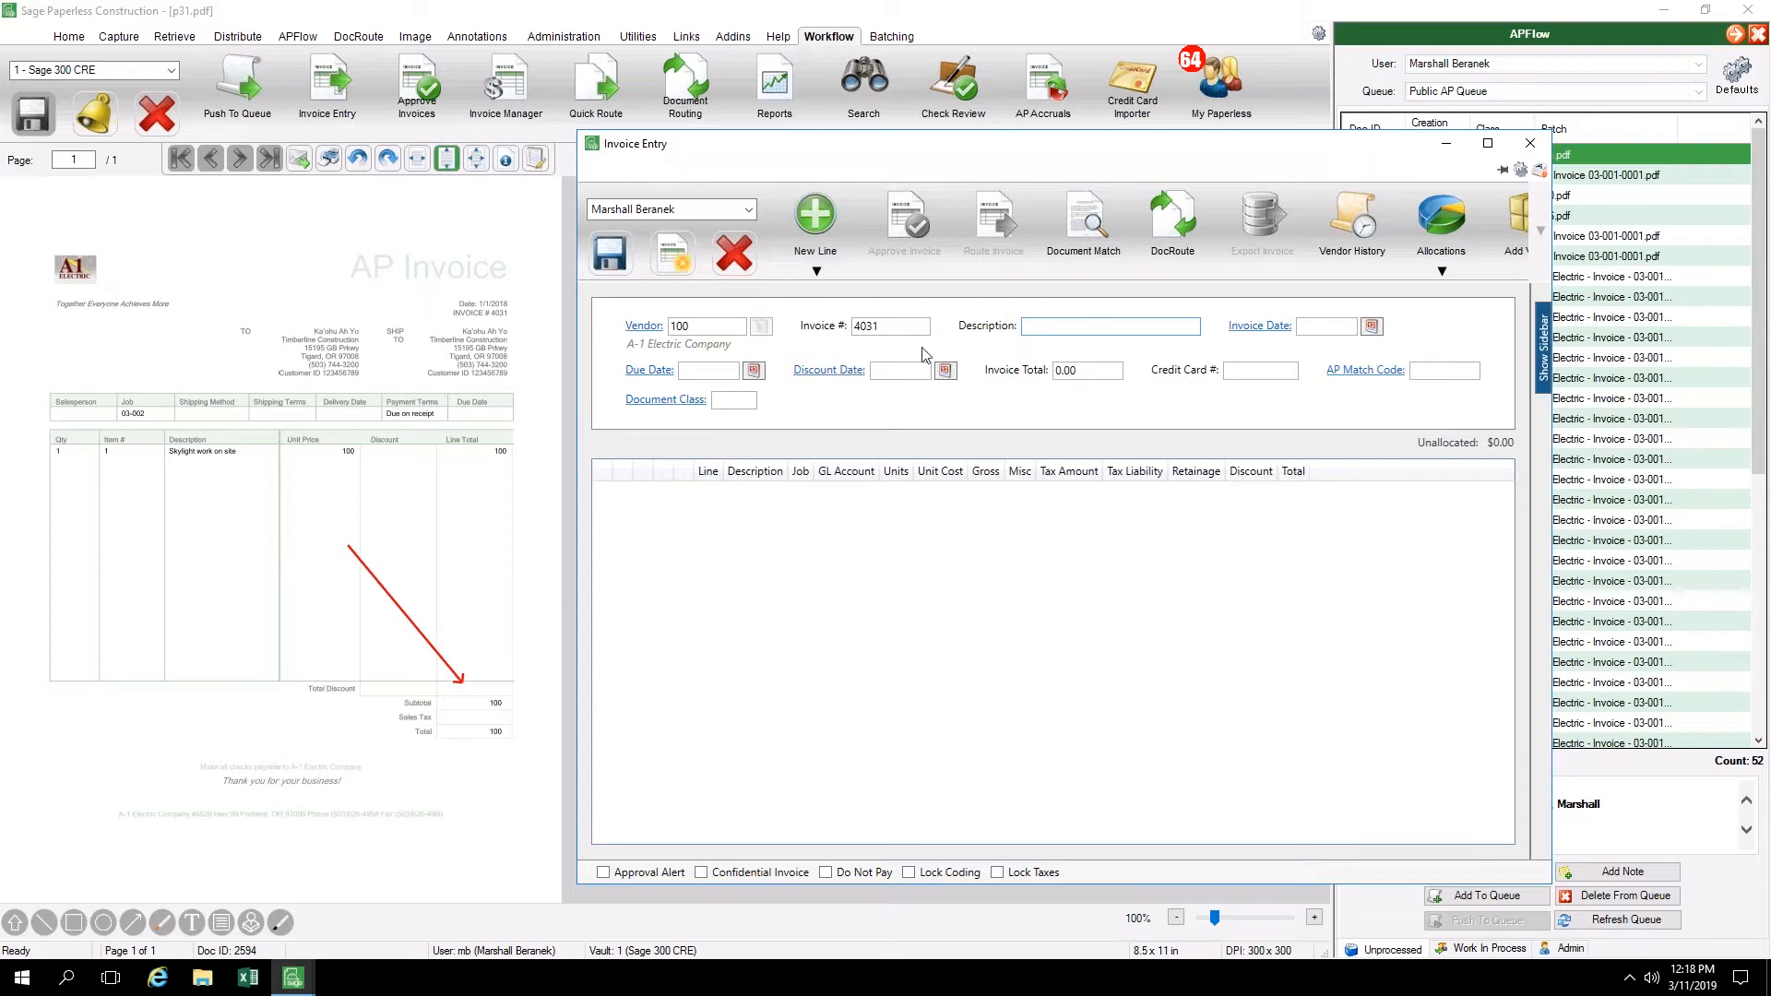
Examine the vendor's invoice history, including the line coding of invoice 03-001-0001, and close it without copying anything
left_click(1355, 228)
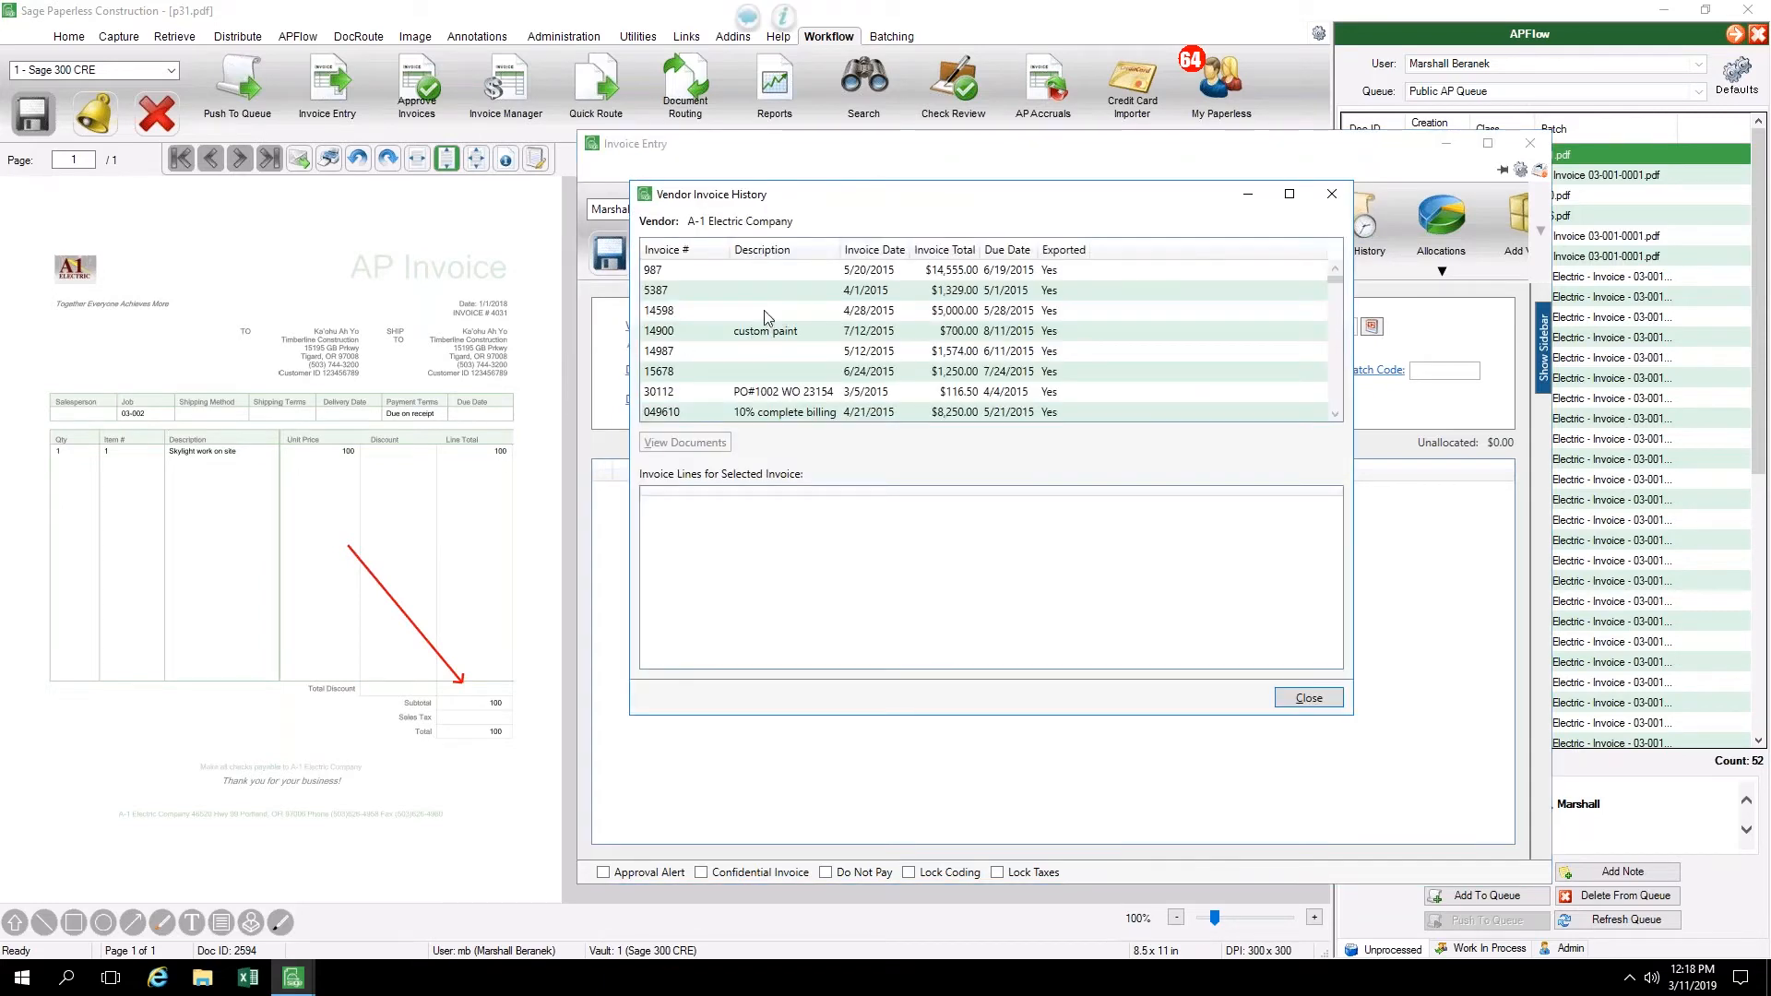
scroll(766, 313, "down", 1)
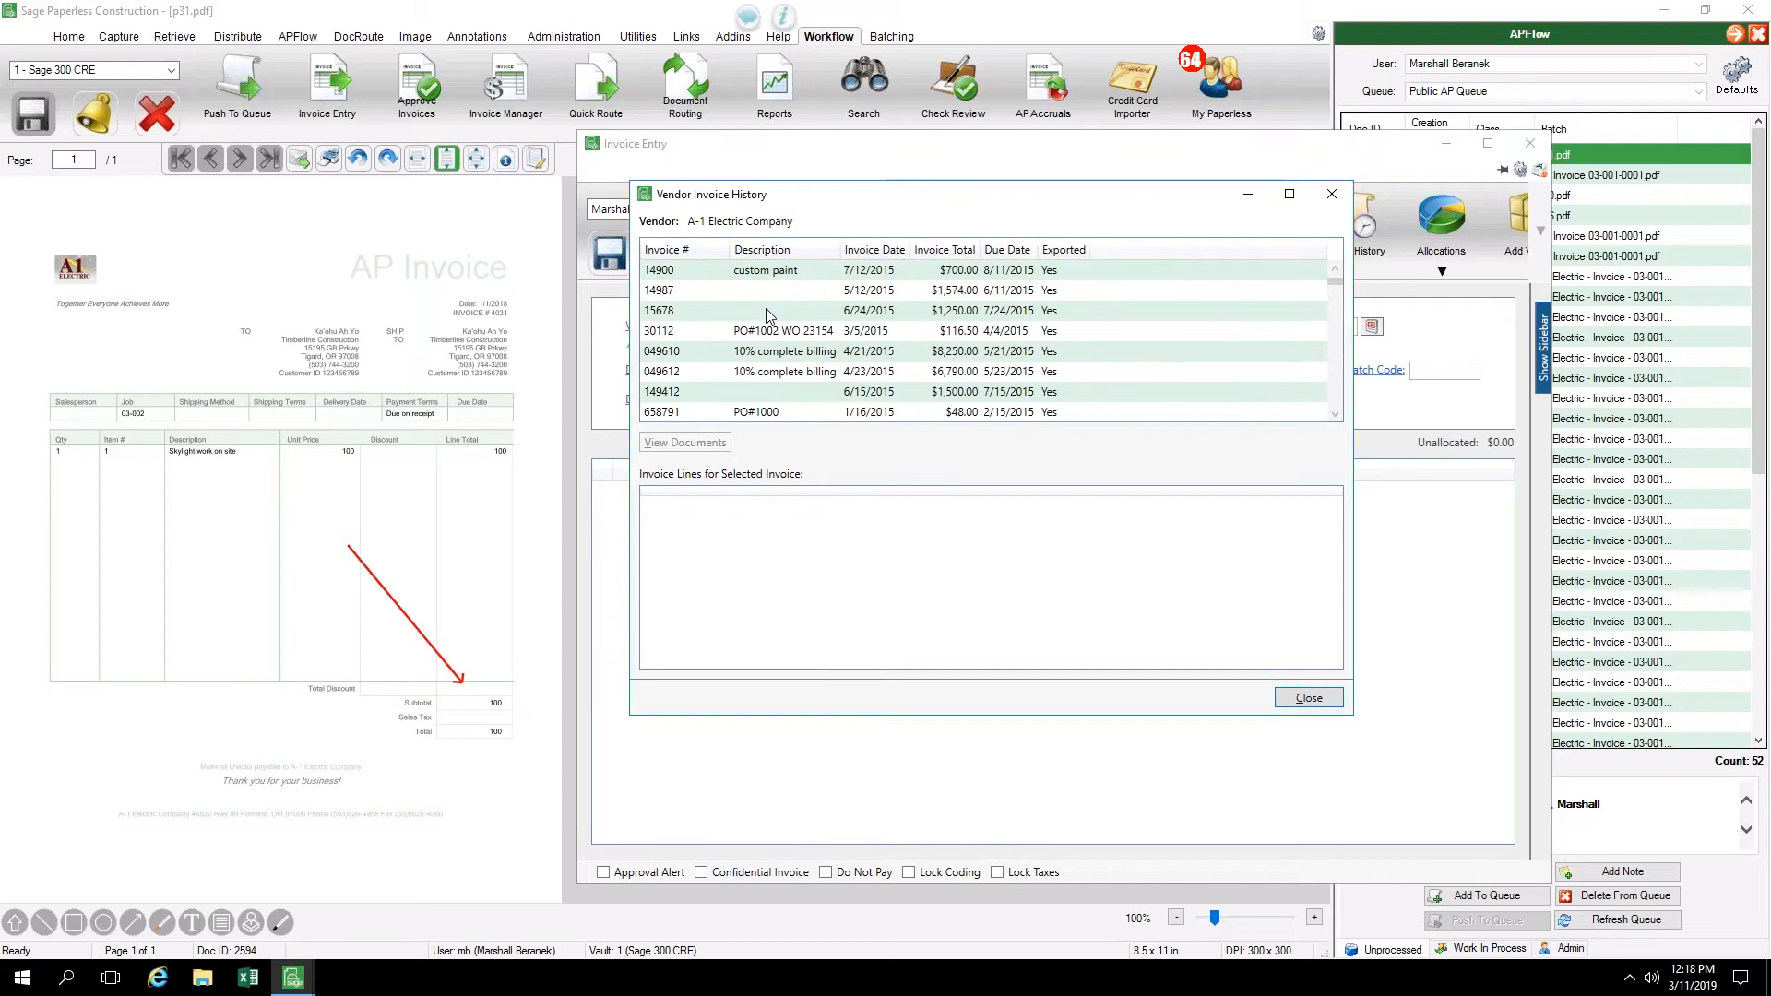
scroll(765, 313, "down", 2)
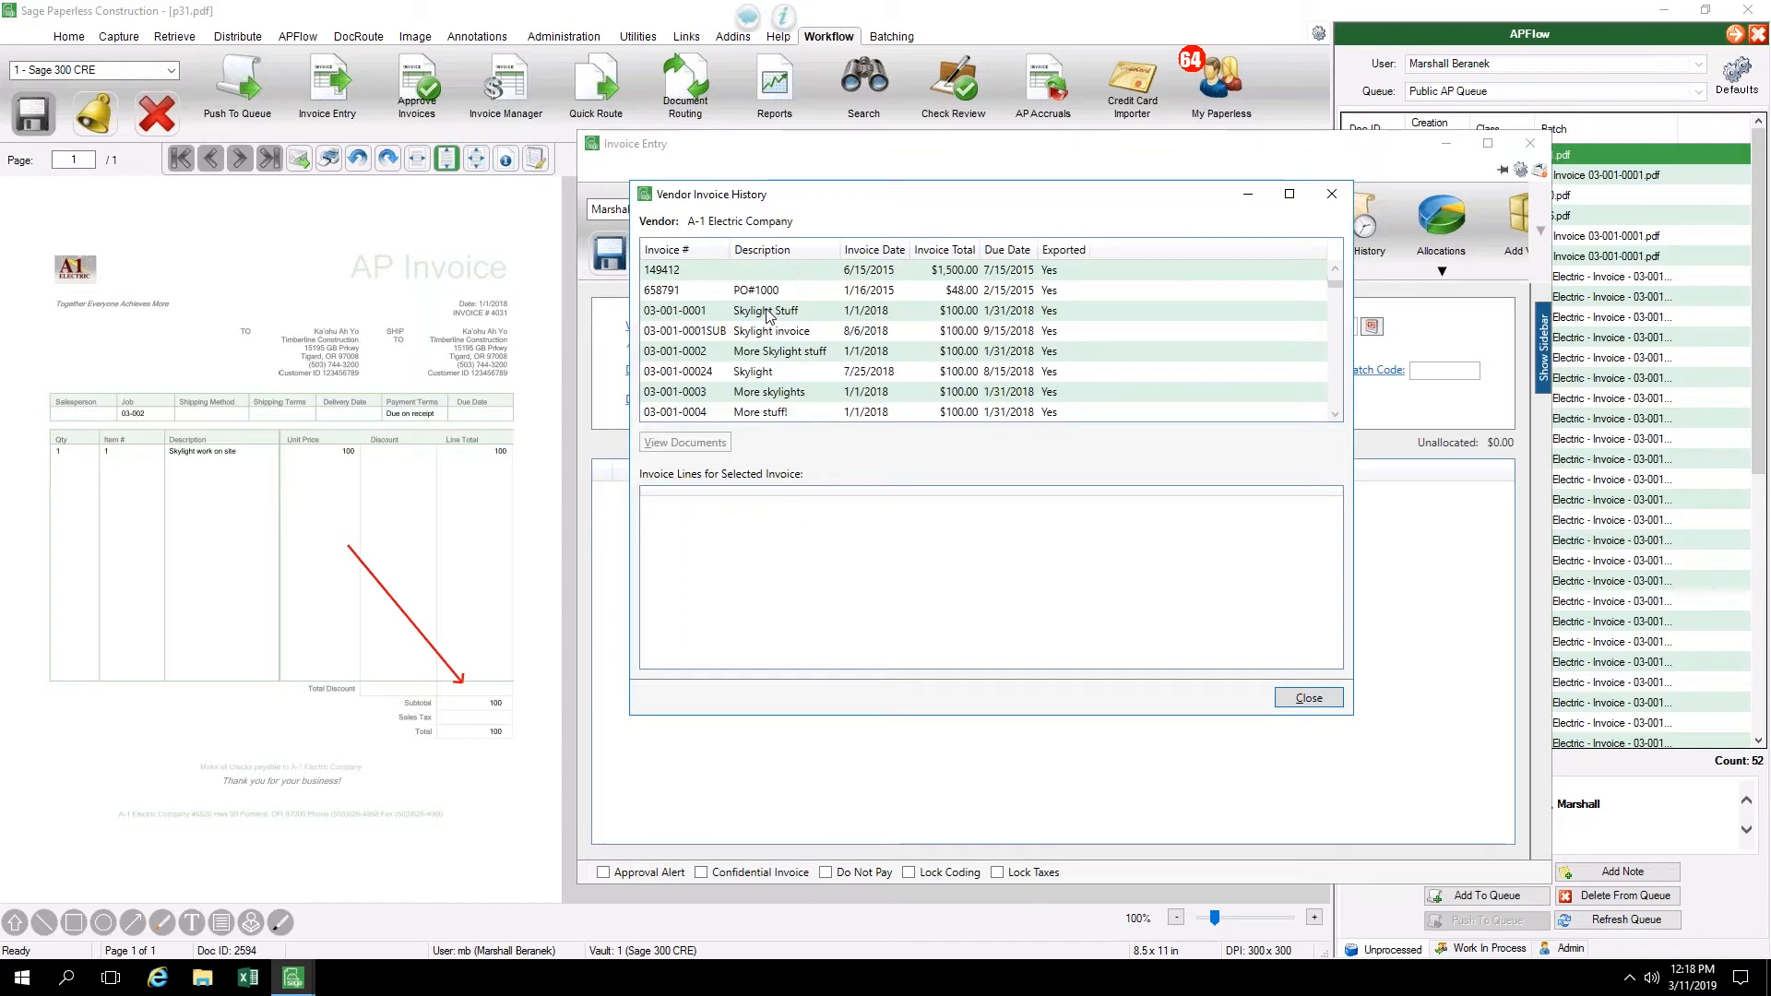
left_click(694, 312)
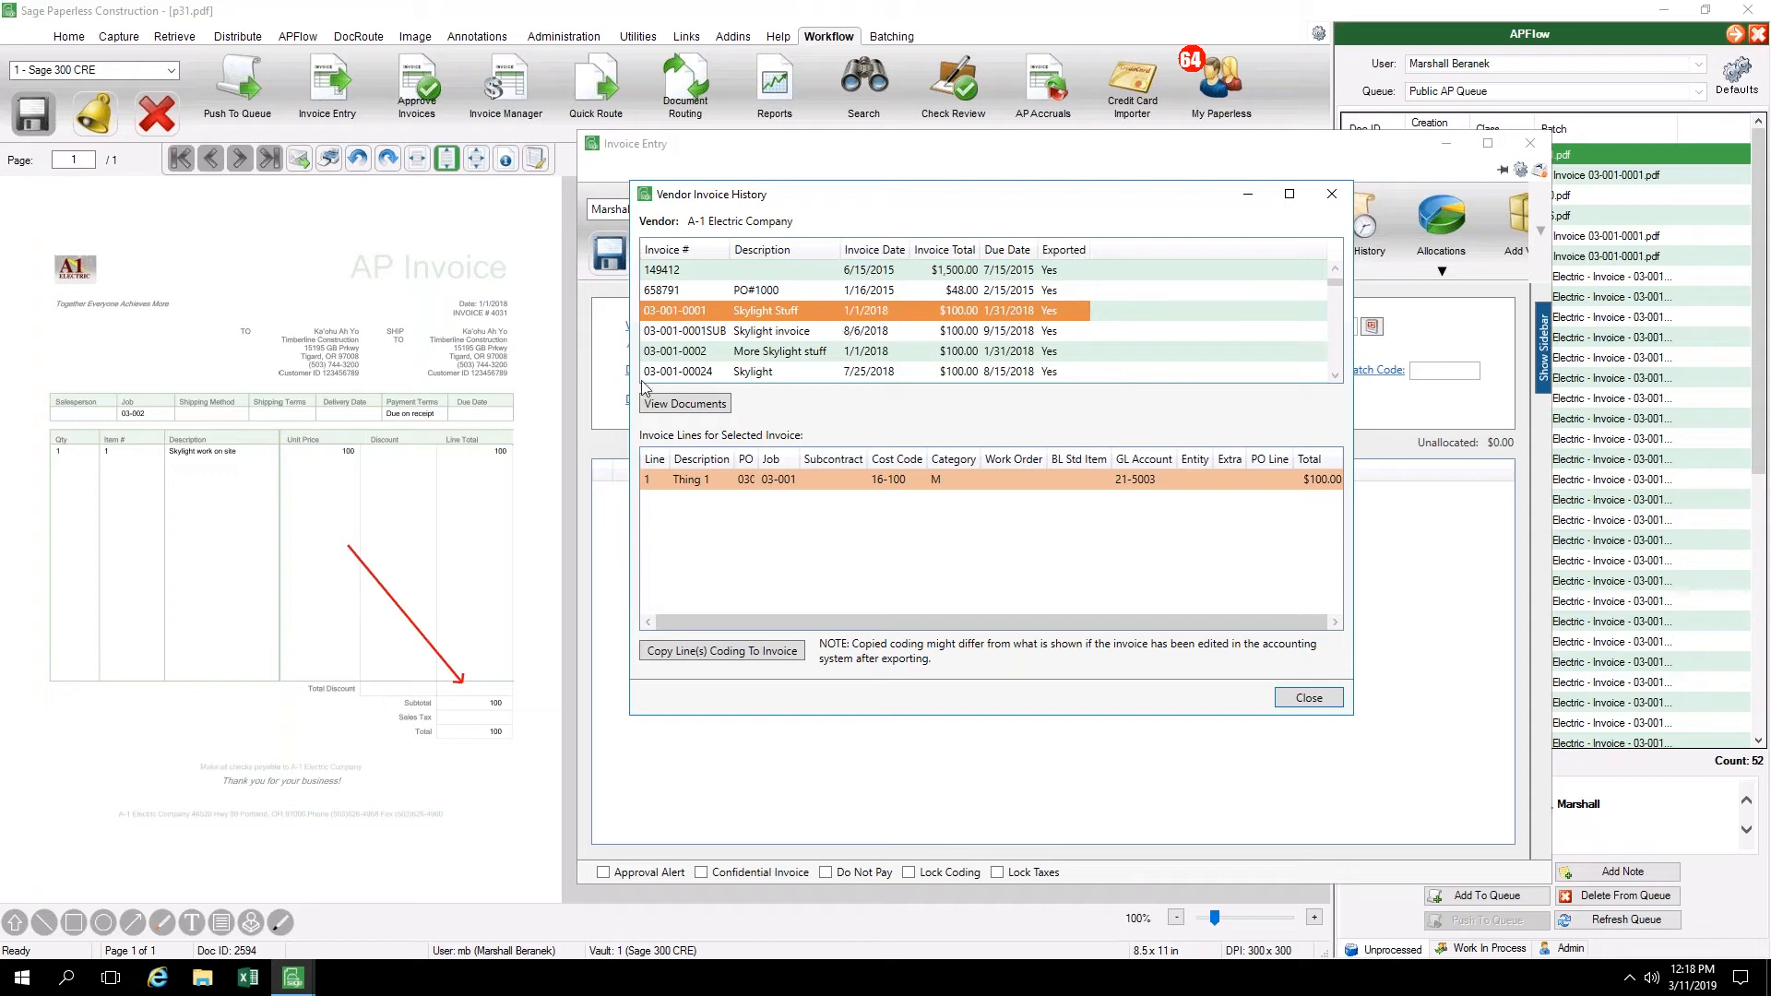
left_click(1335, 702)
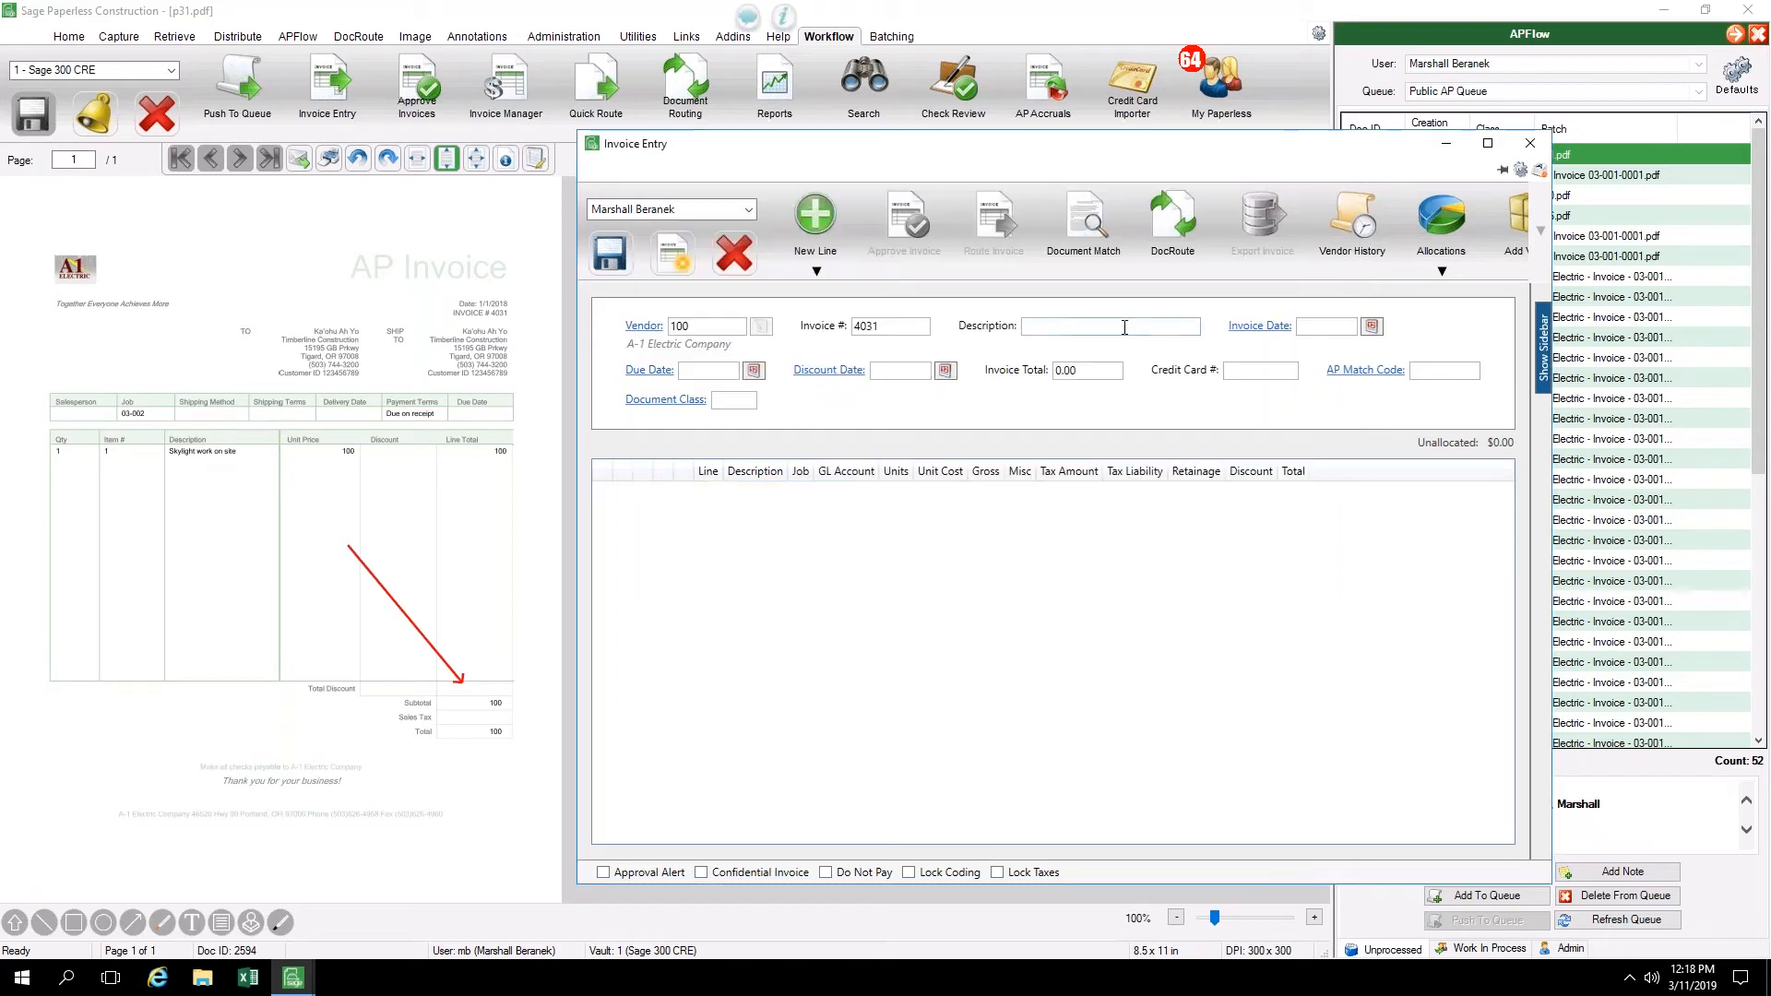
Set the invoice description to "Skylight Work" and the invoice date to 3/11/2019, accepting the default due date
left_click(1125, 327)
type("Skylight Work")
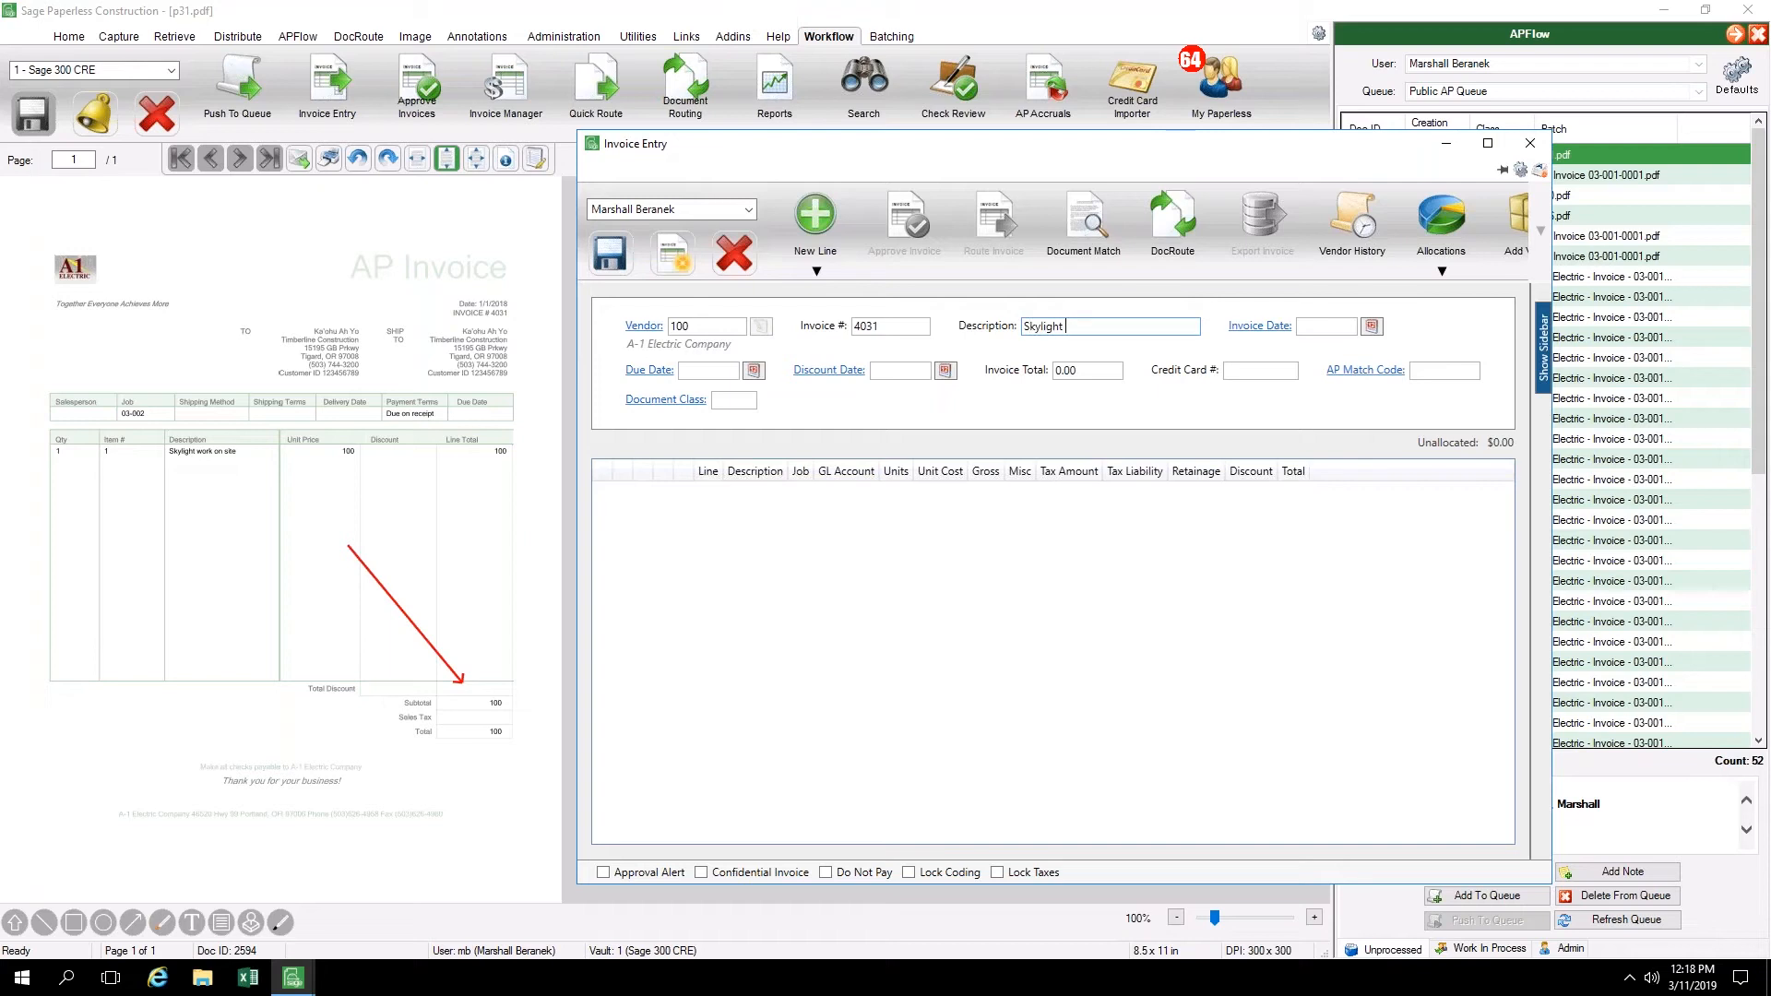
key("Tab")
key("shift+Tab")
key("Right")
key("Tab")
key("Tab")
key("shift+Tab")
type("11")
key("Tab")
key("Tab")
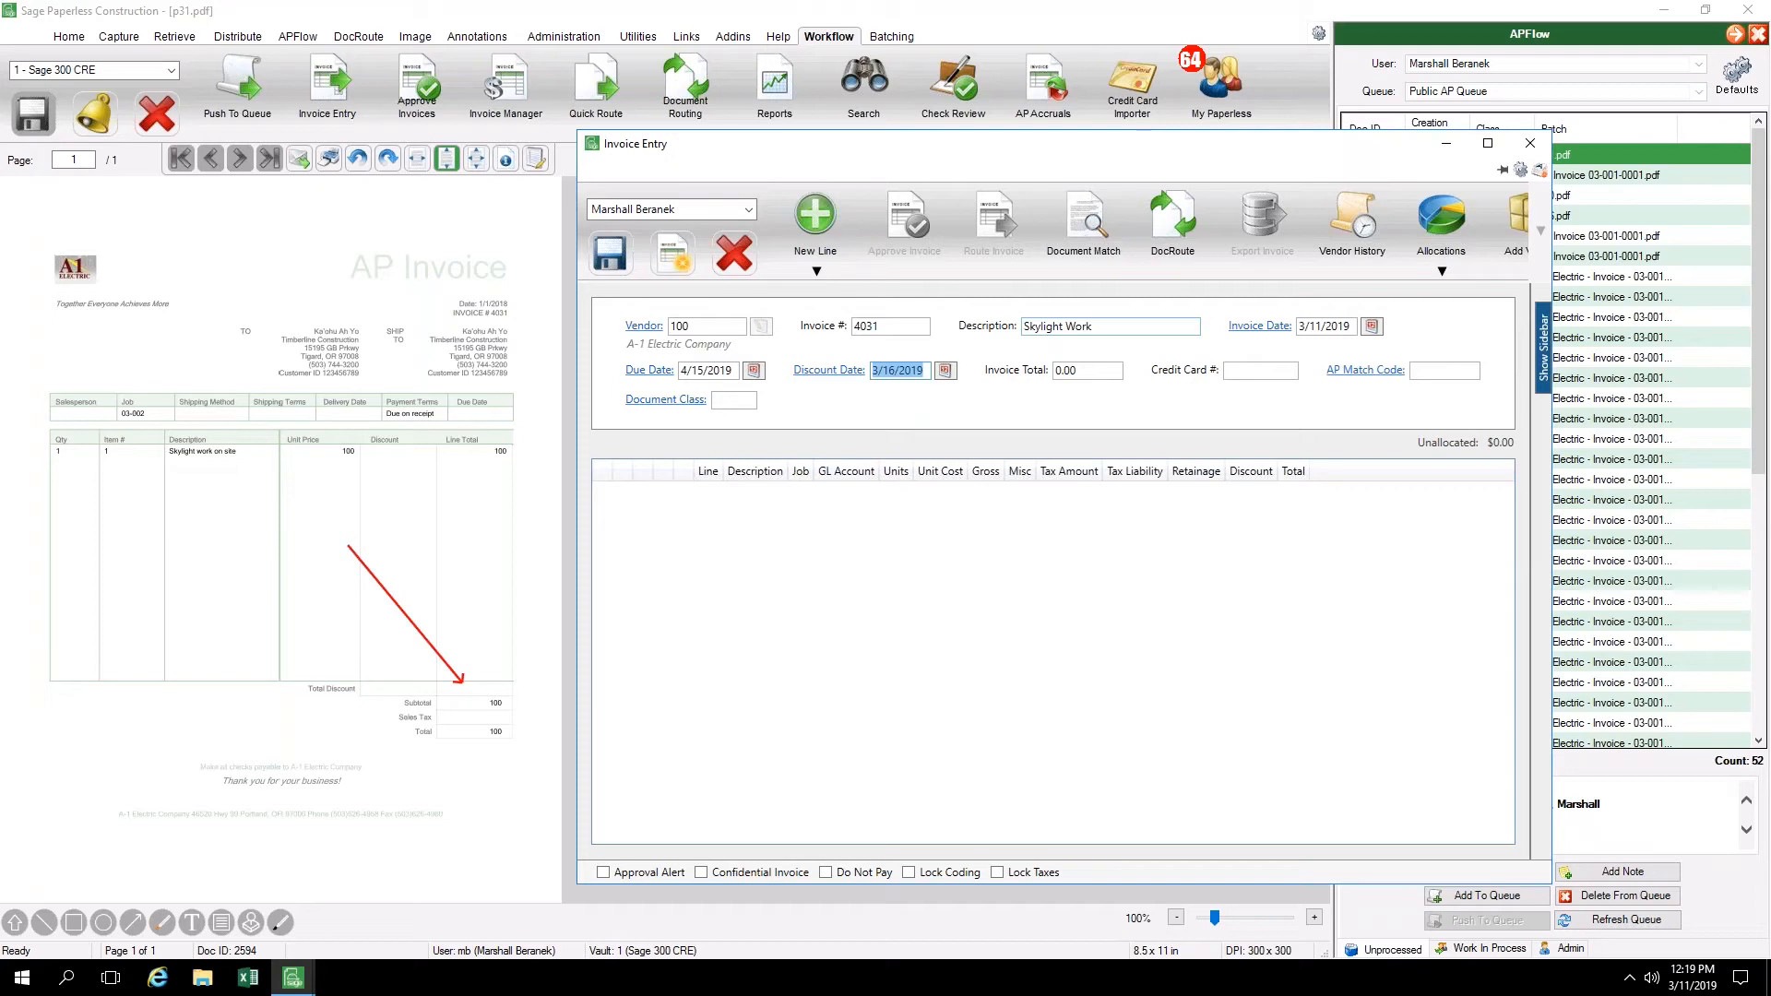
Accept the default discount date and set the invoice total to 100
key("Tab")
type("100")
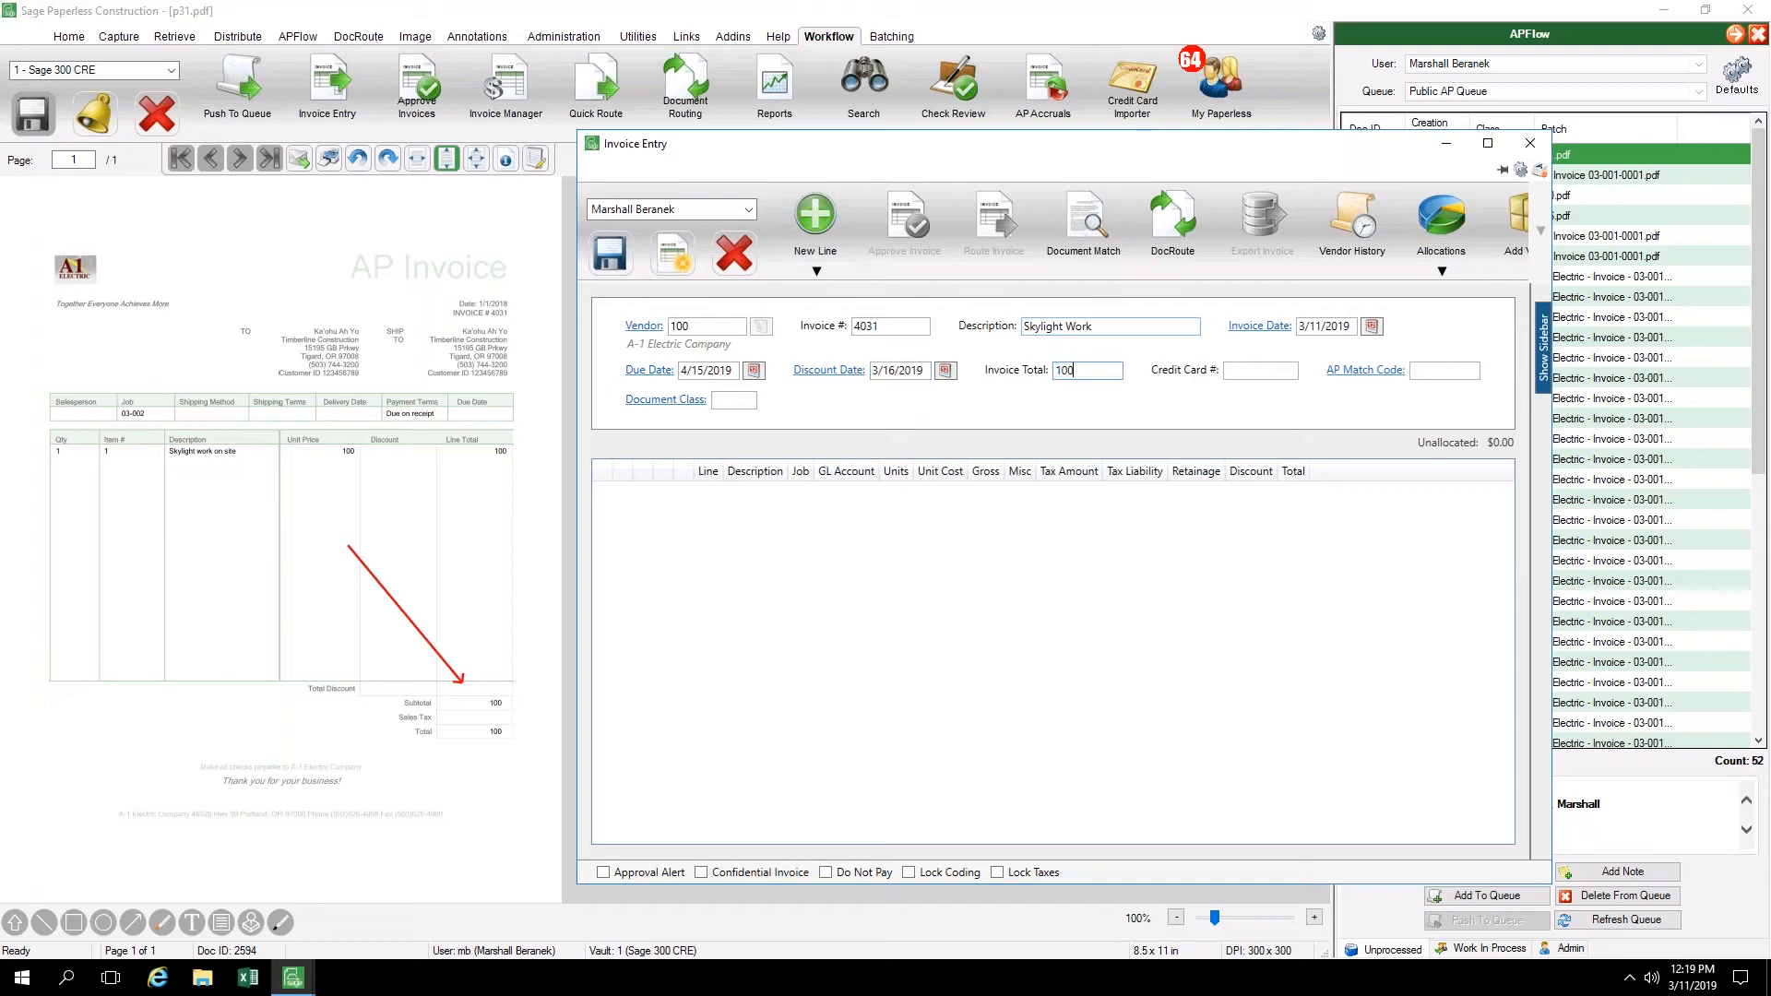
key("Tab")
Add a job line assigned to job 03-002, Clackamas Office Park #4, and delete that line from the invoice
left_click(818, 271)
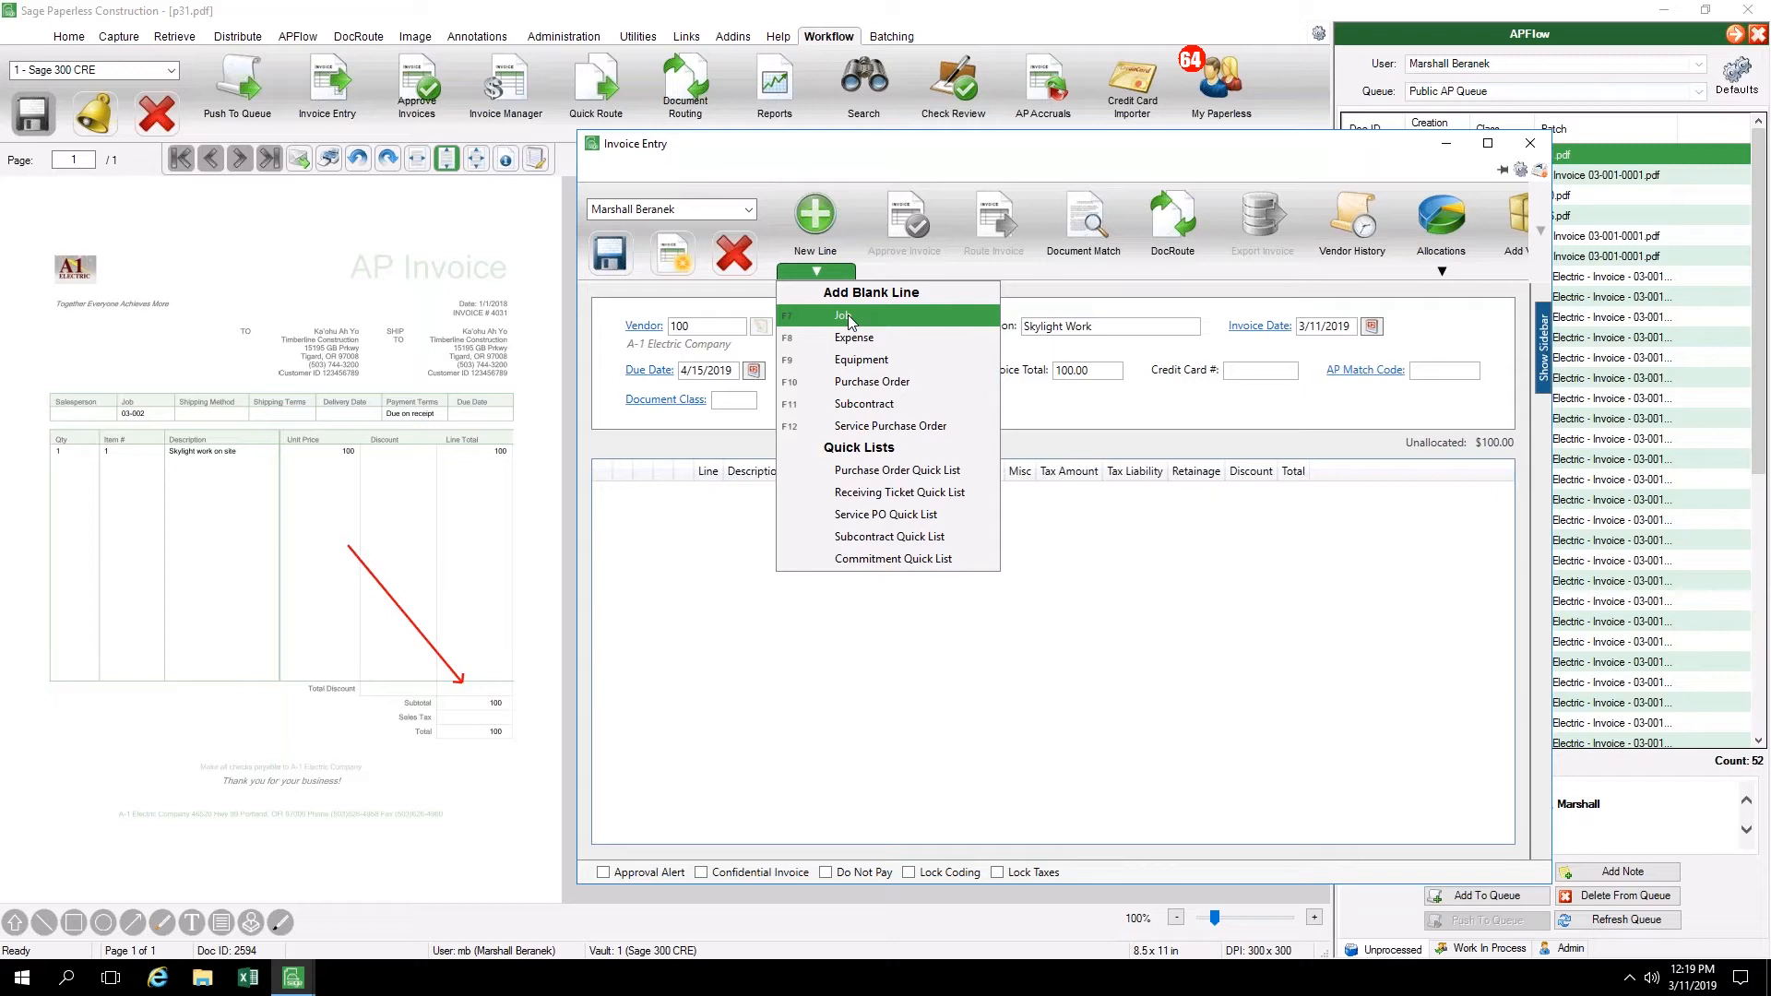
left_click(856, 314)
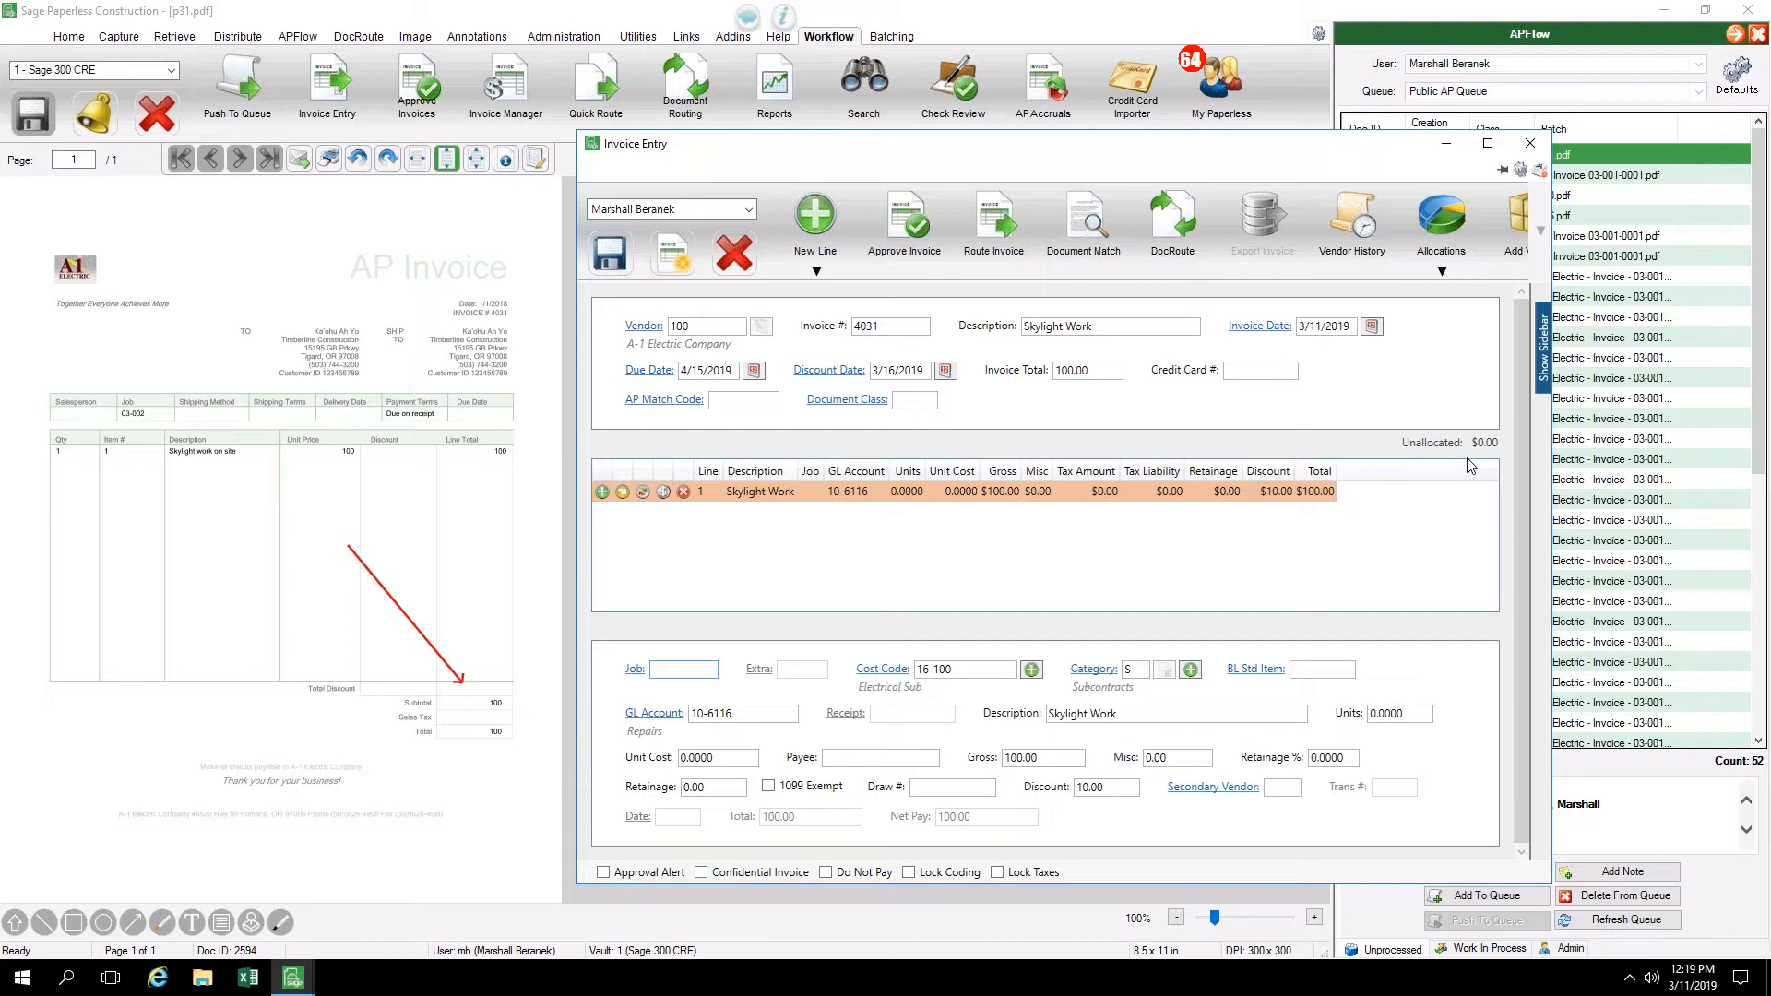
left_click(671, 666)
key("F4")
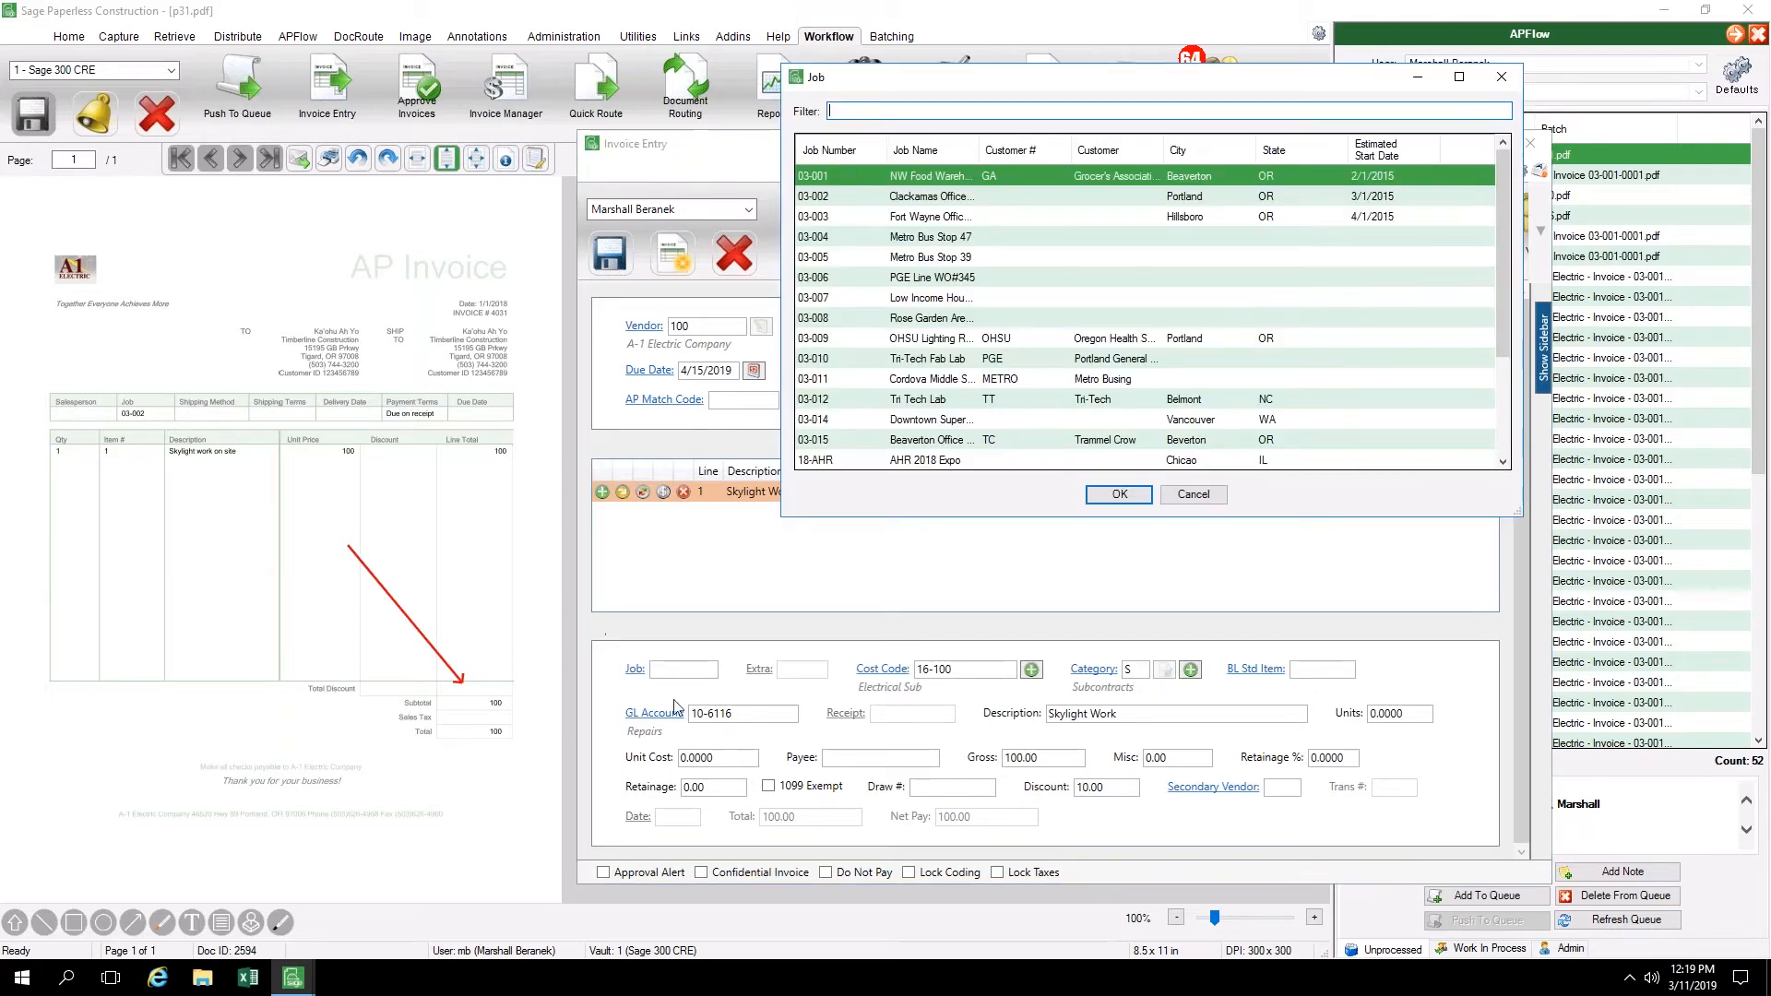
left_click(857, 196)
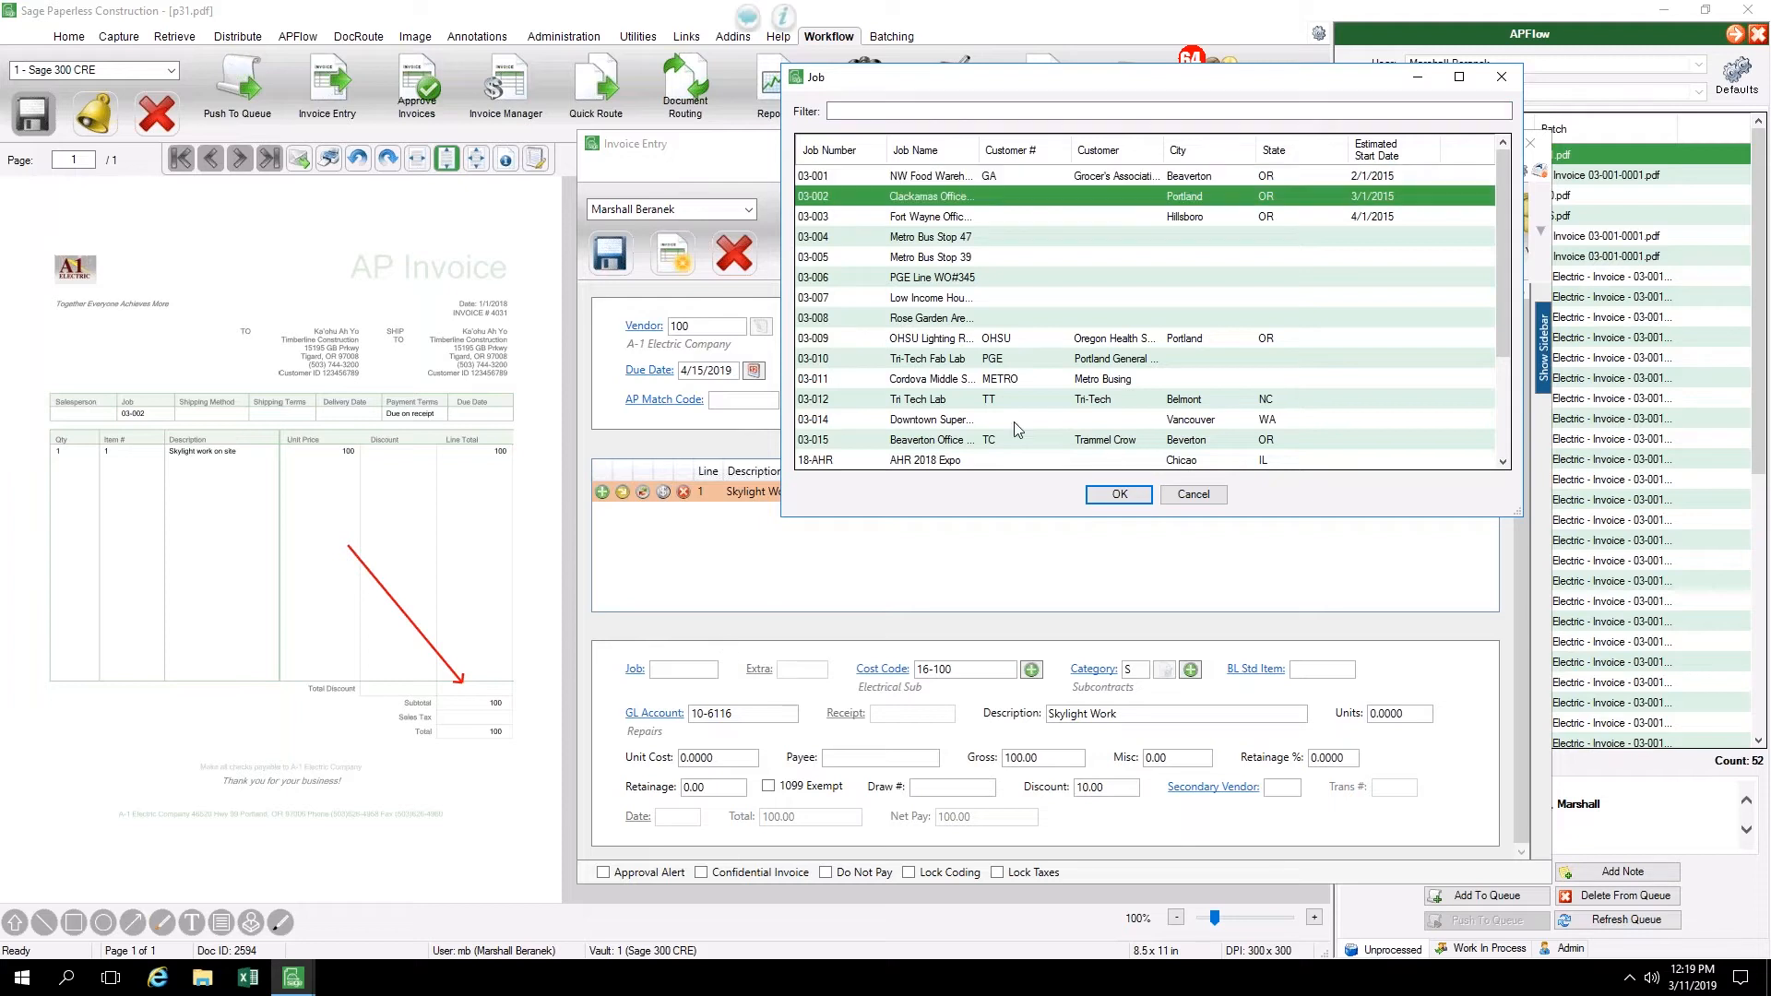
left_click(1119, 496)
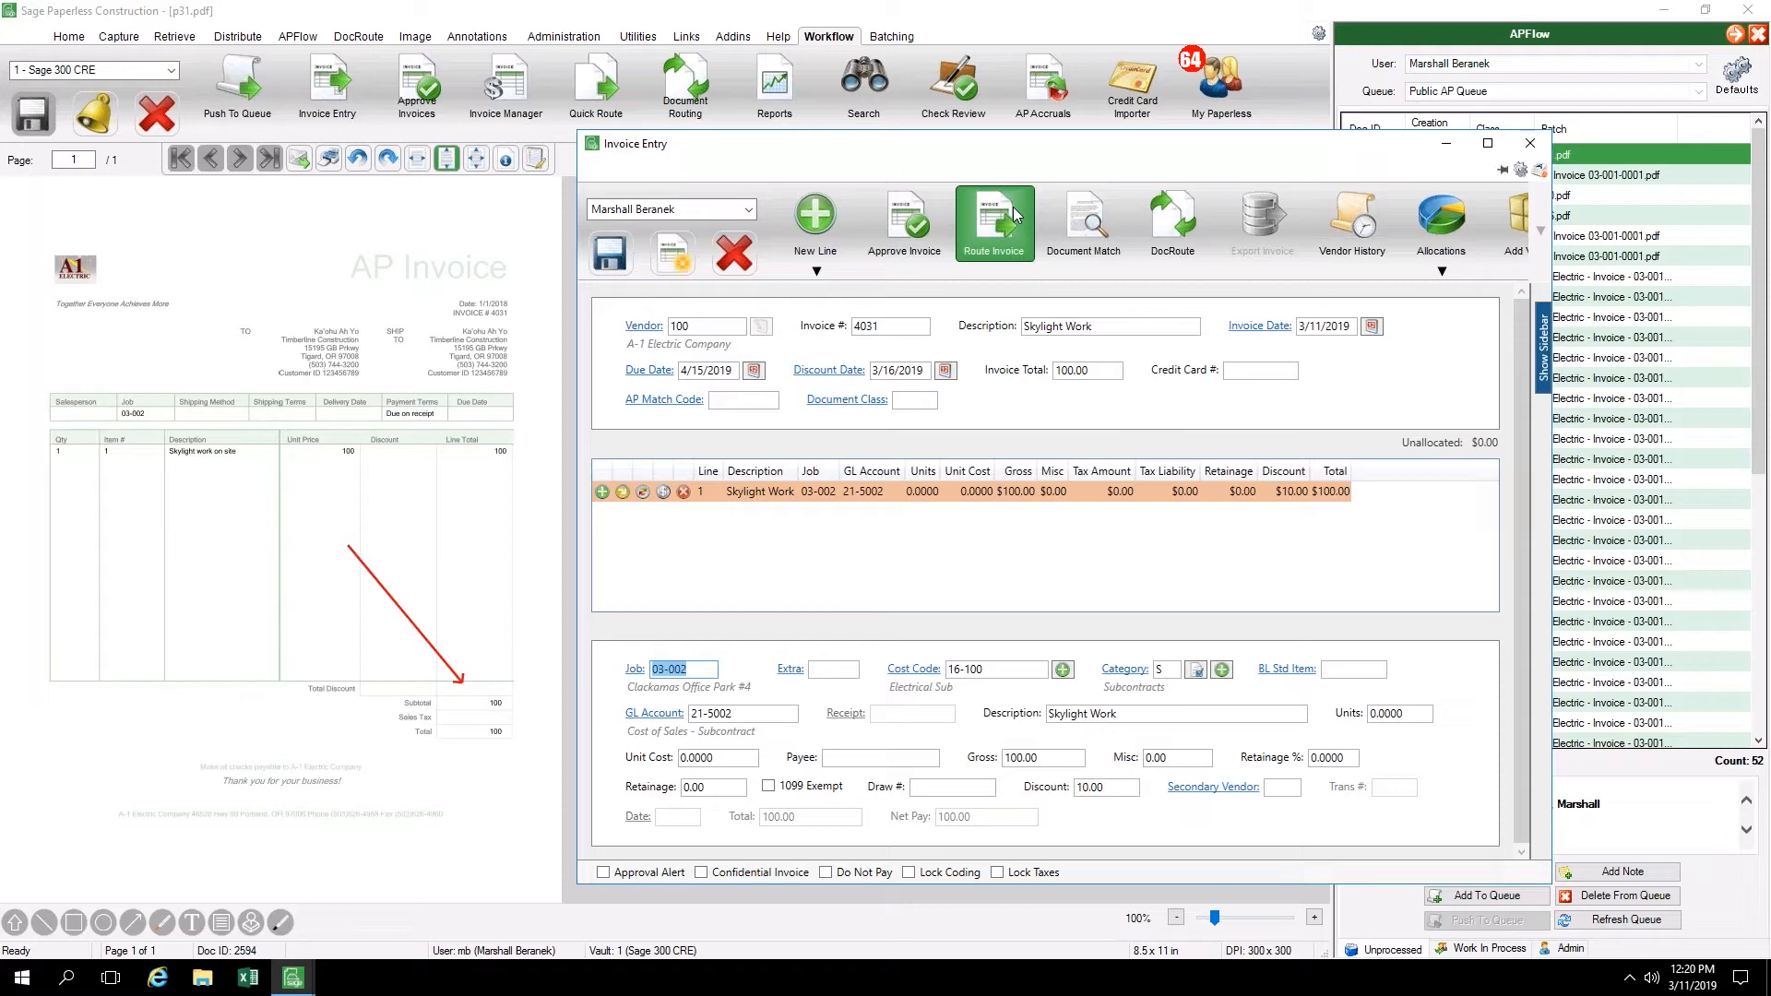
left_click(683, 492)
Open the Purchase Order Quick List for a new invoice line and load purchase order 03001-100P1
left_click(828, 269)
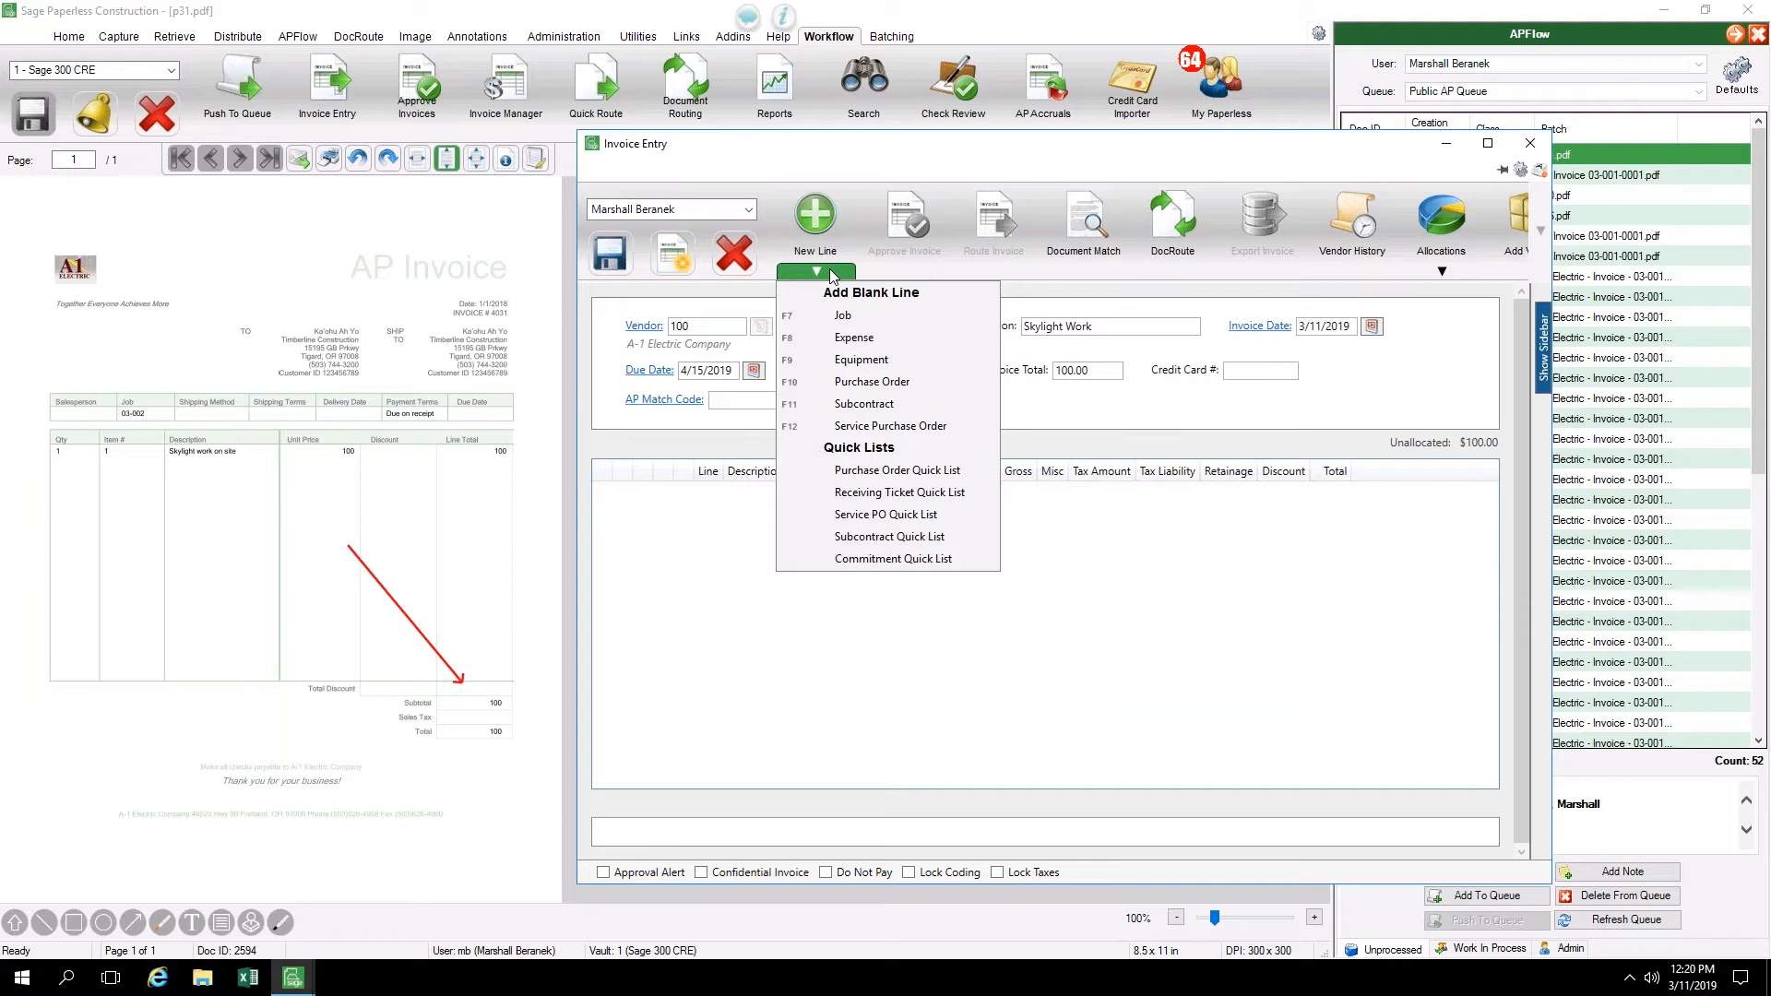
left_click(855, 479)
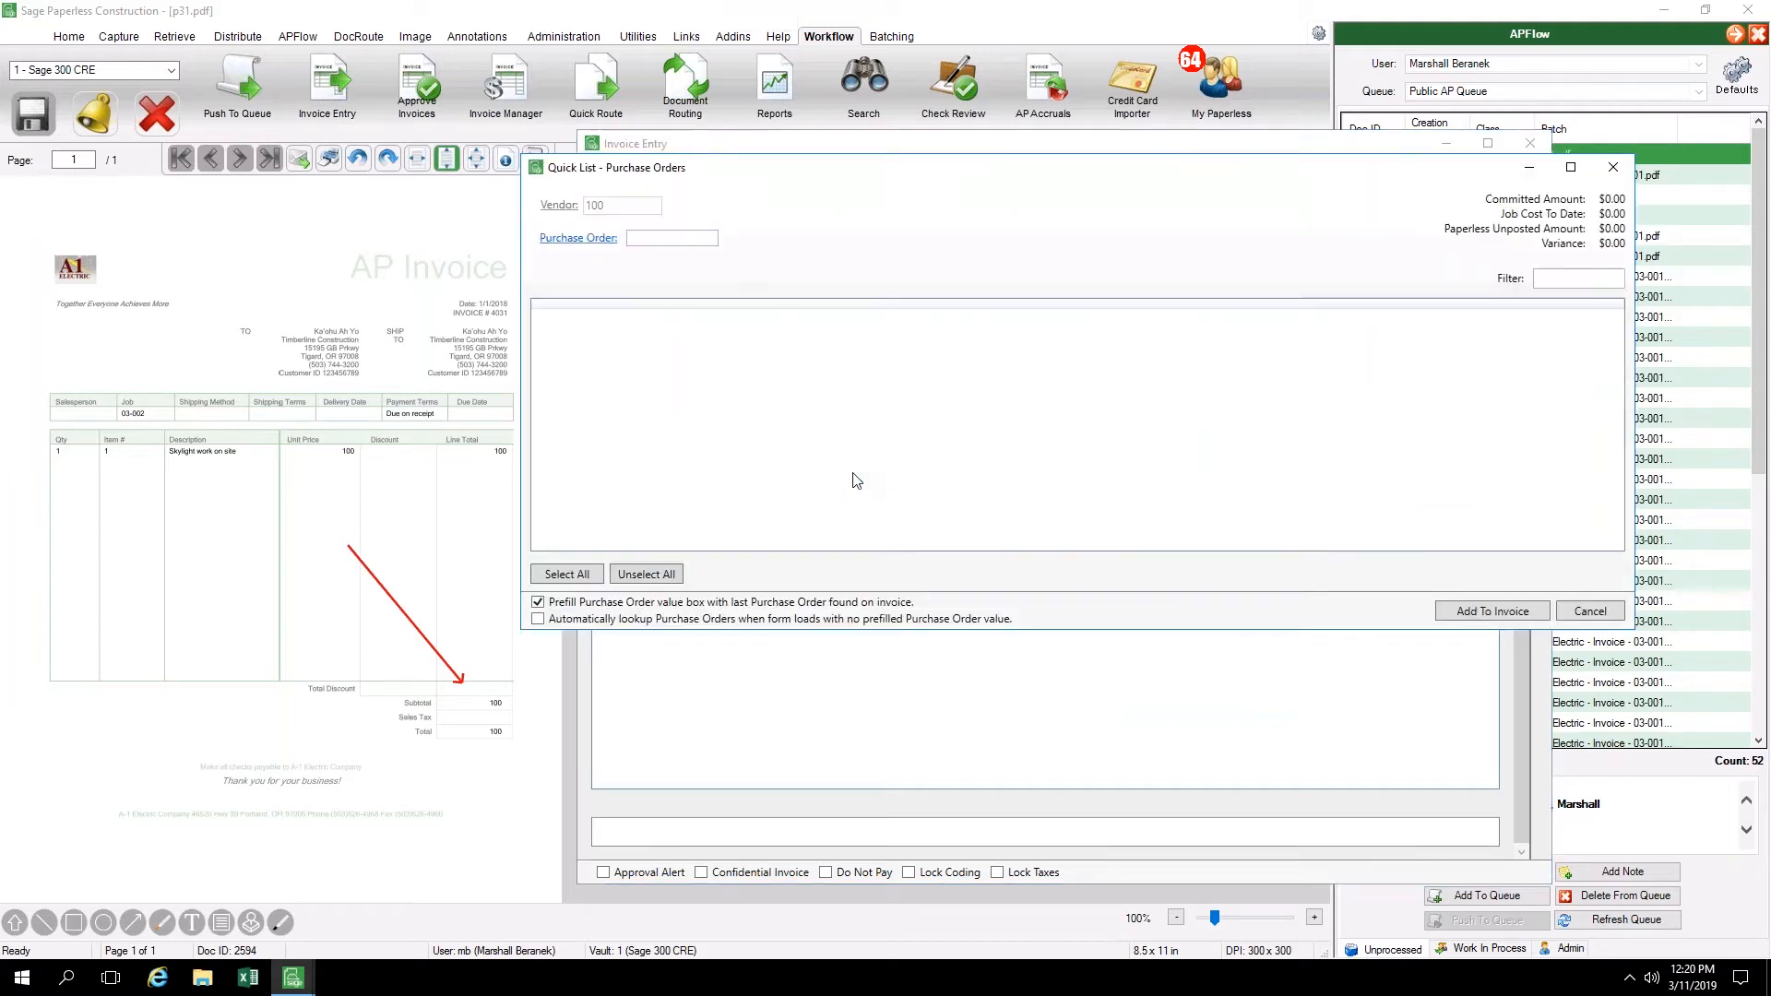
left_click(599, 256)
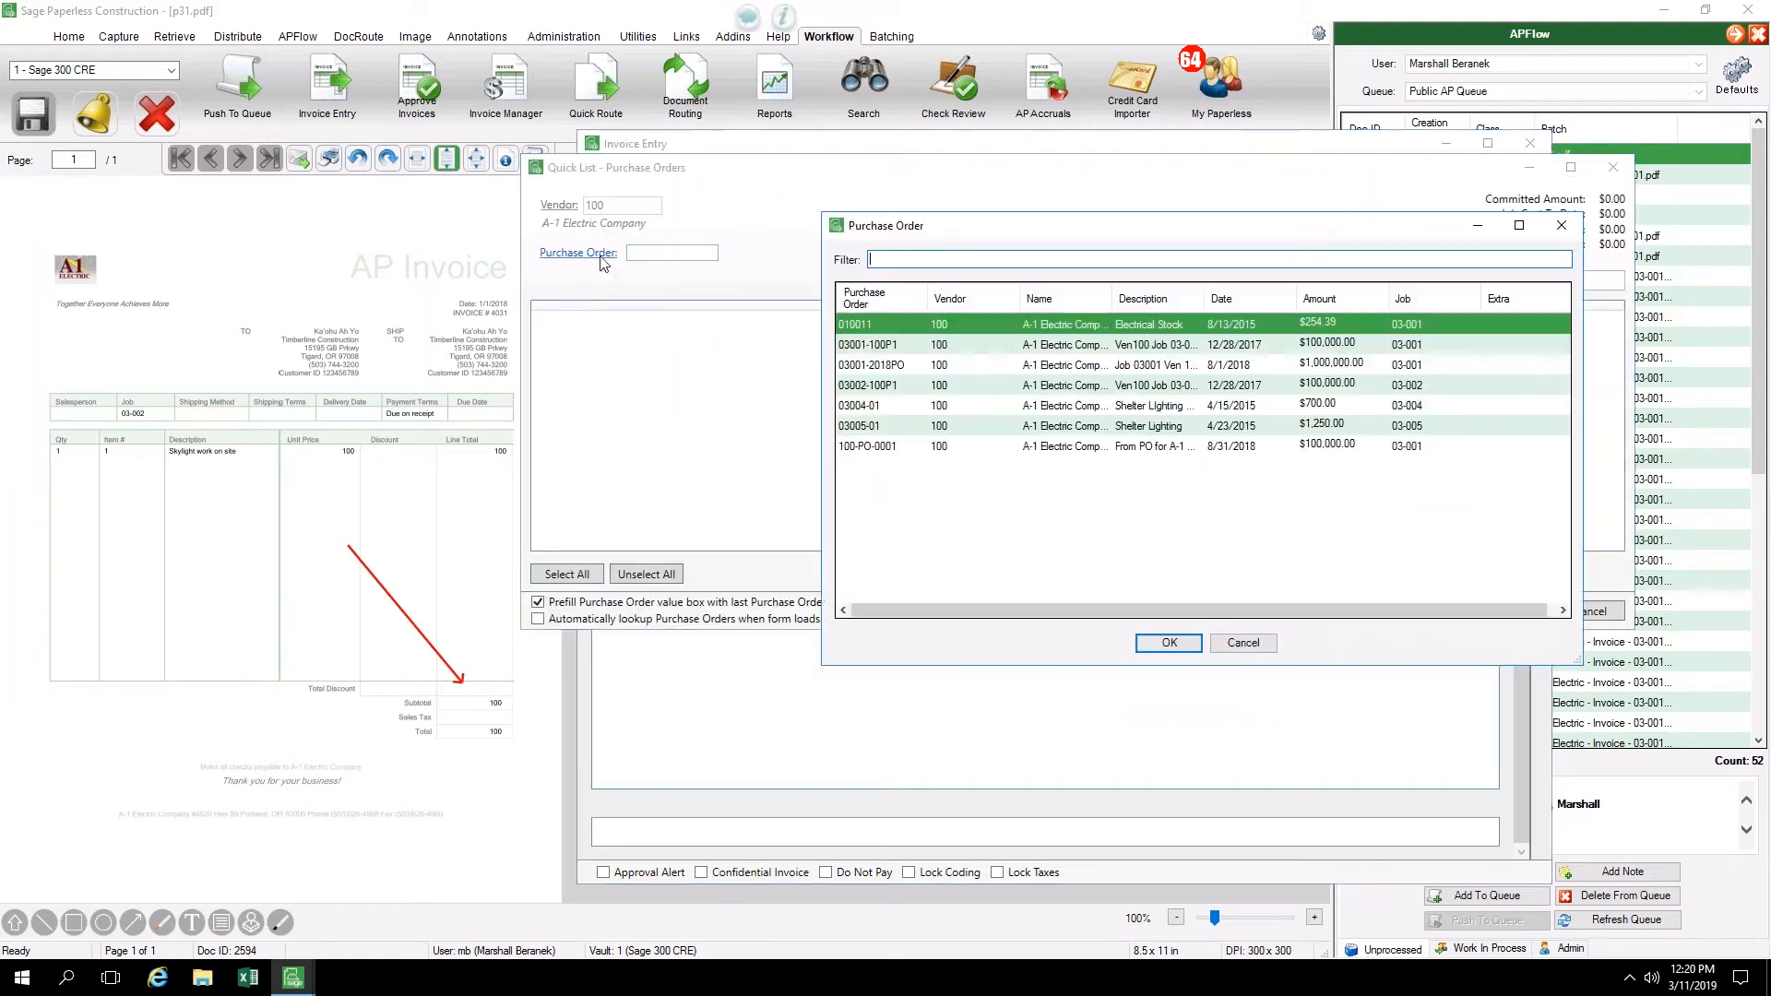
left_click(911, 346)
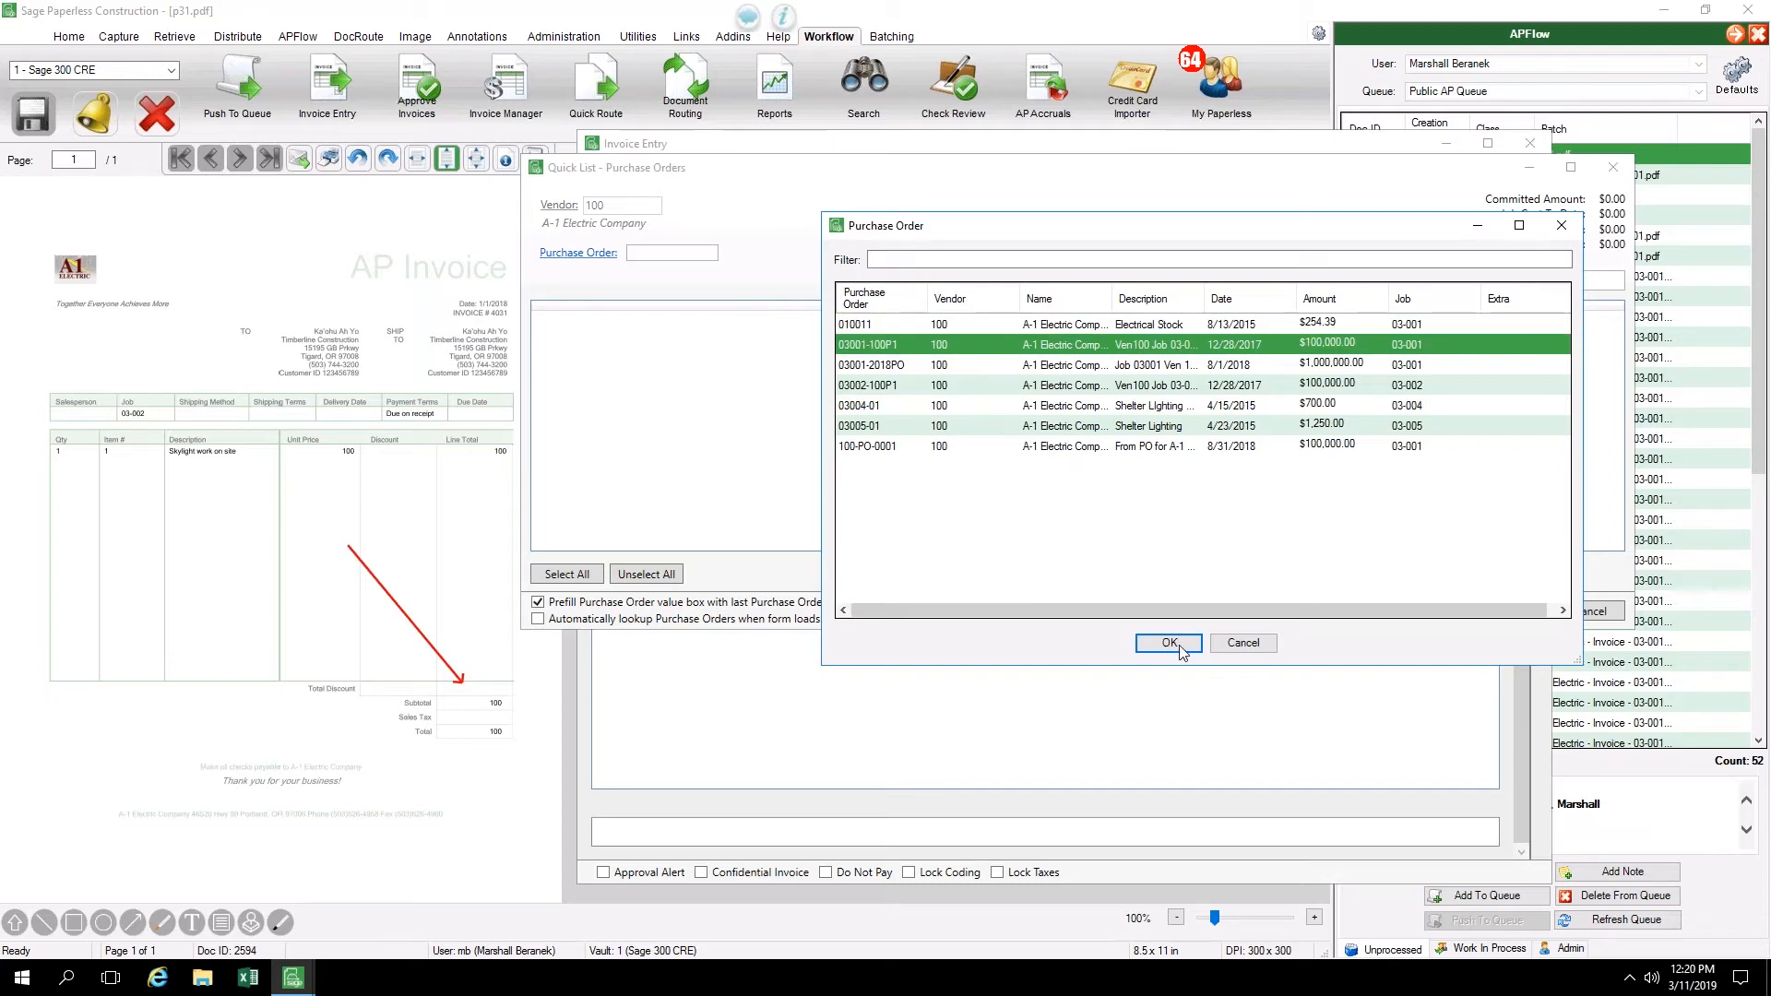
left_click(1169, 643)
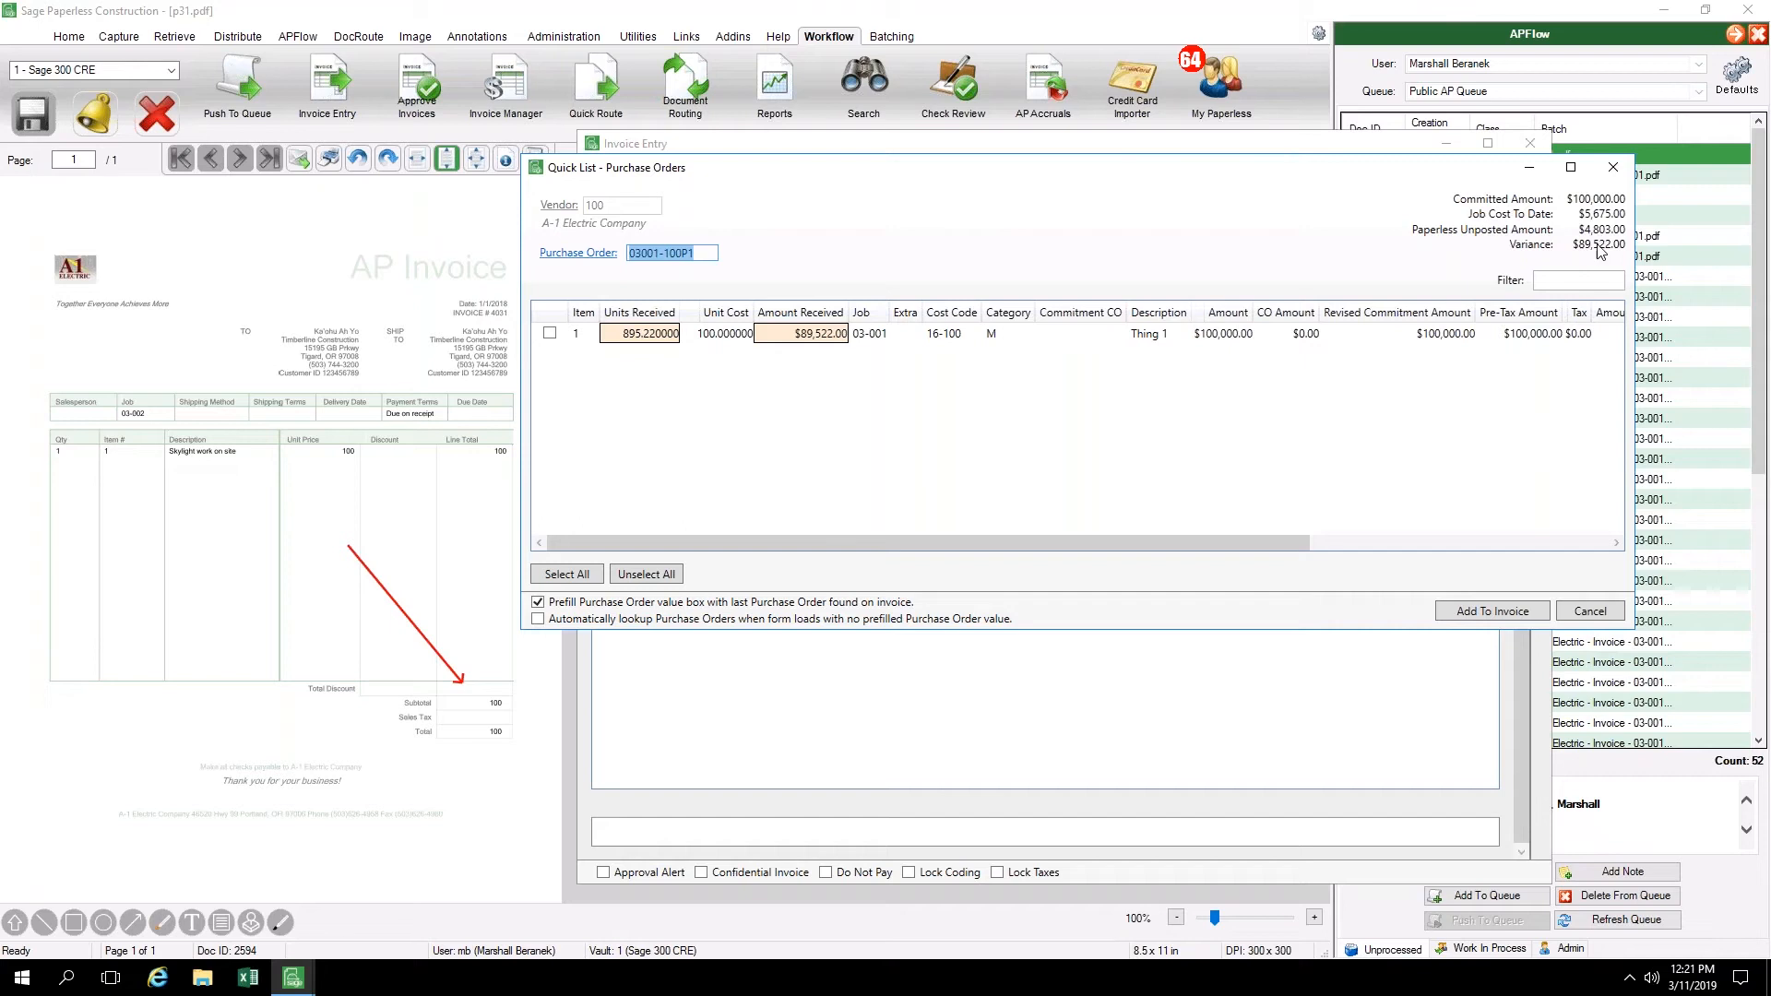
Set the purchase order item's units received to 1 and amount received to 100, and add the item to the invoice
left_click(656, 340)
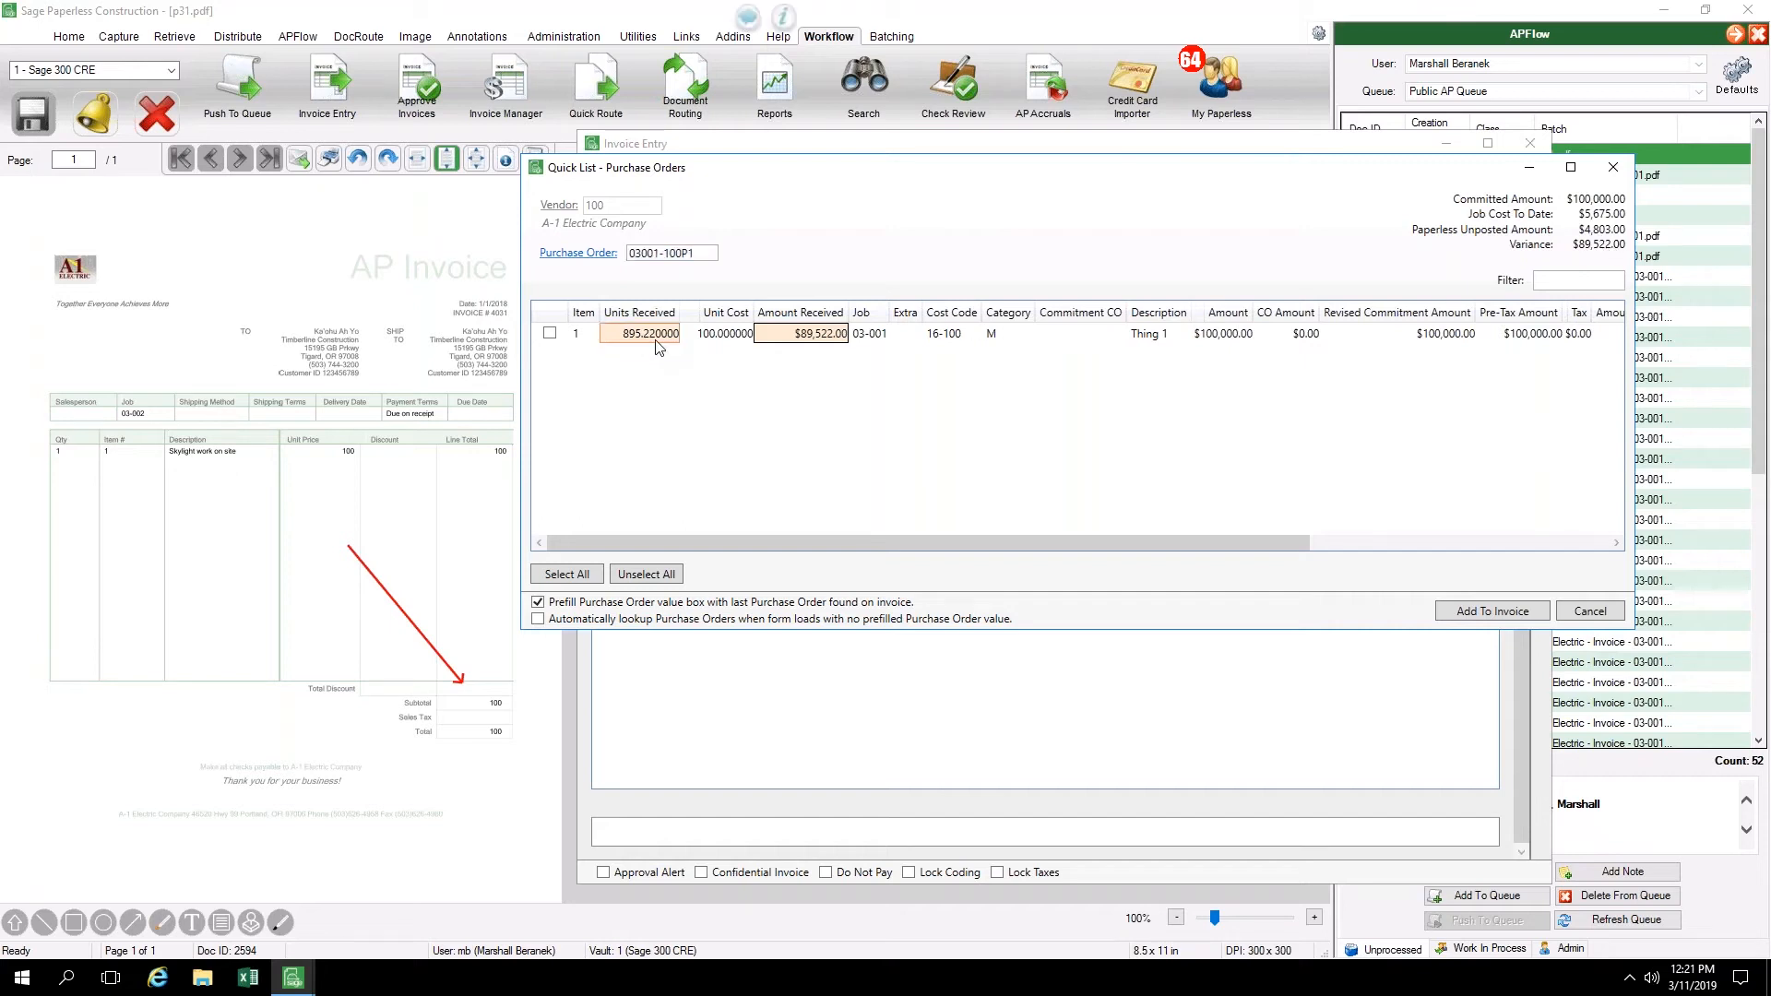
type("1")
key("Return")
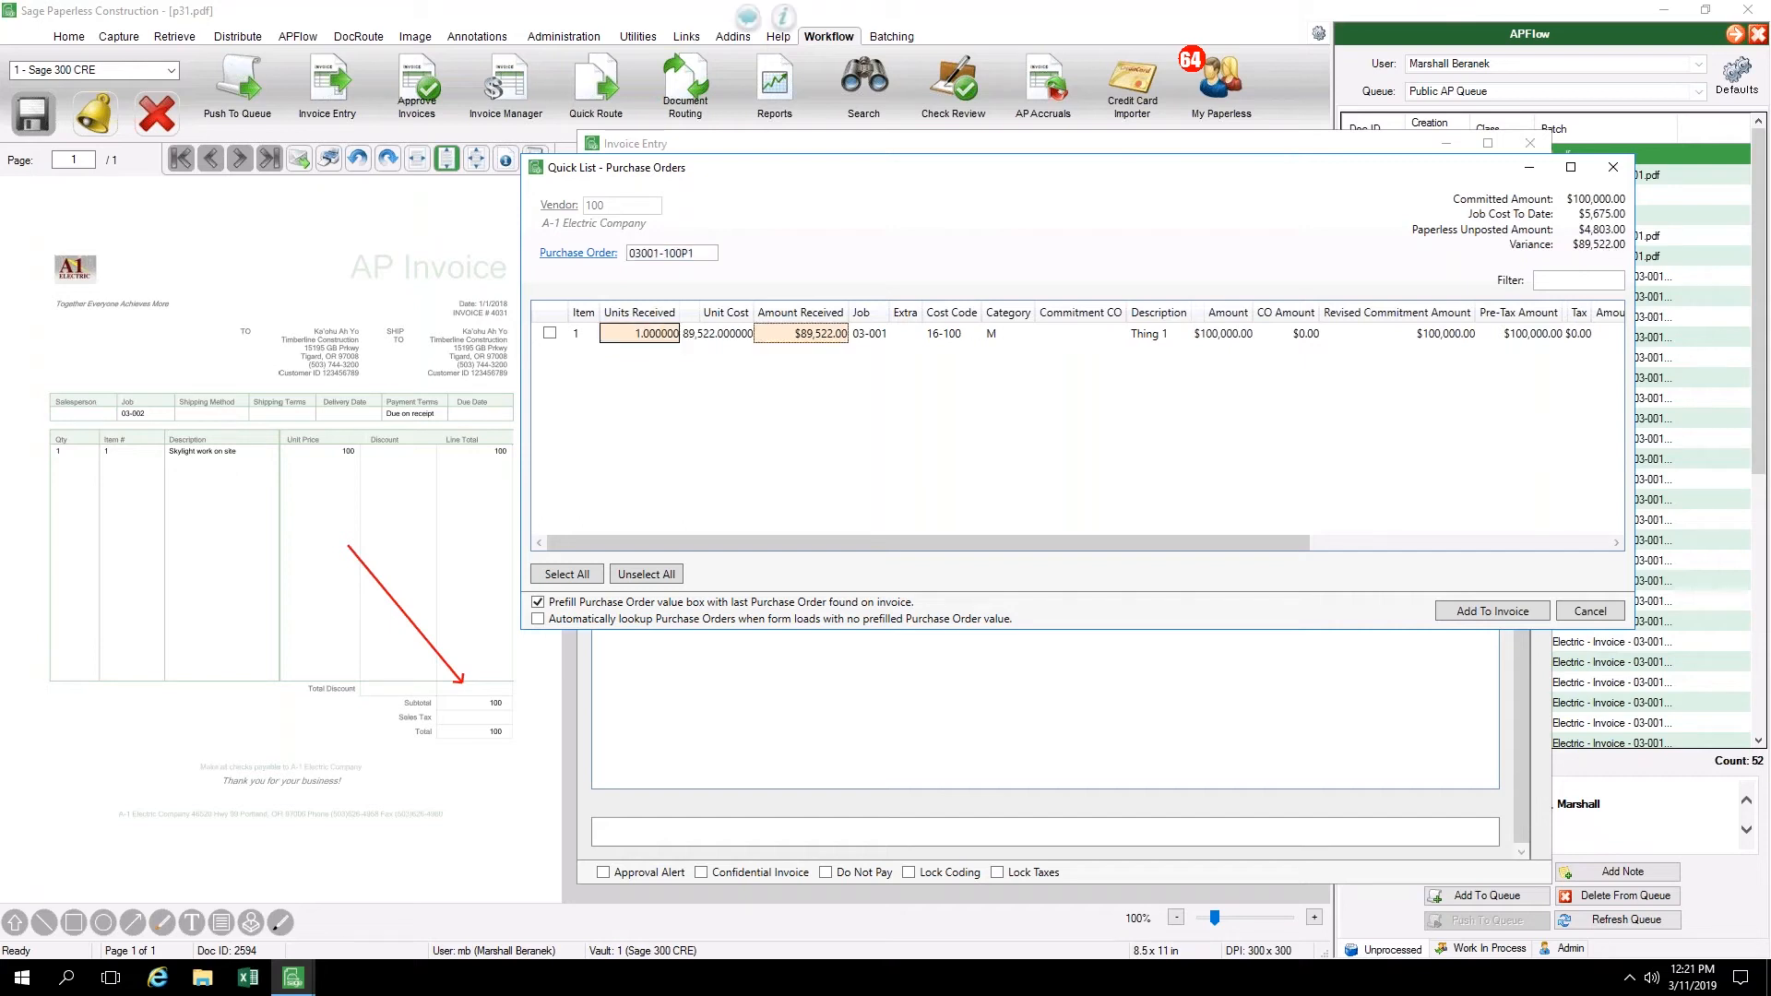
type("1")
key("Return")
left_click(551, 334)
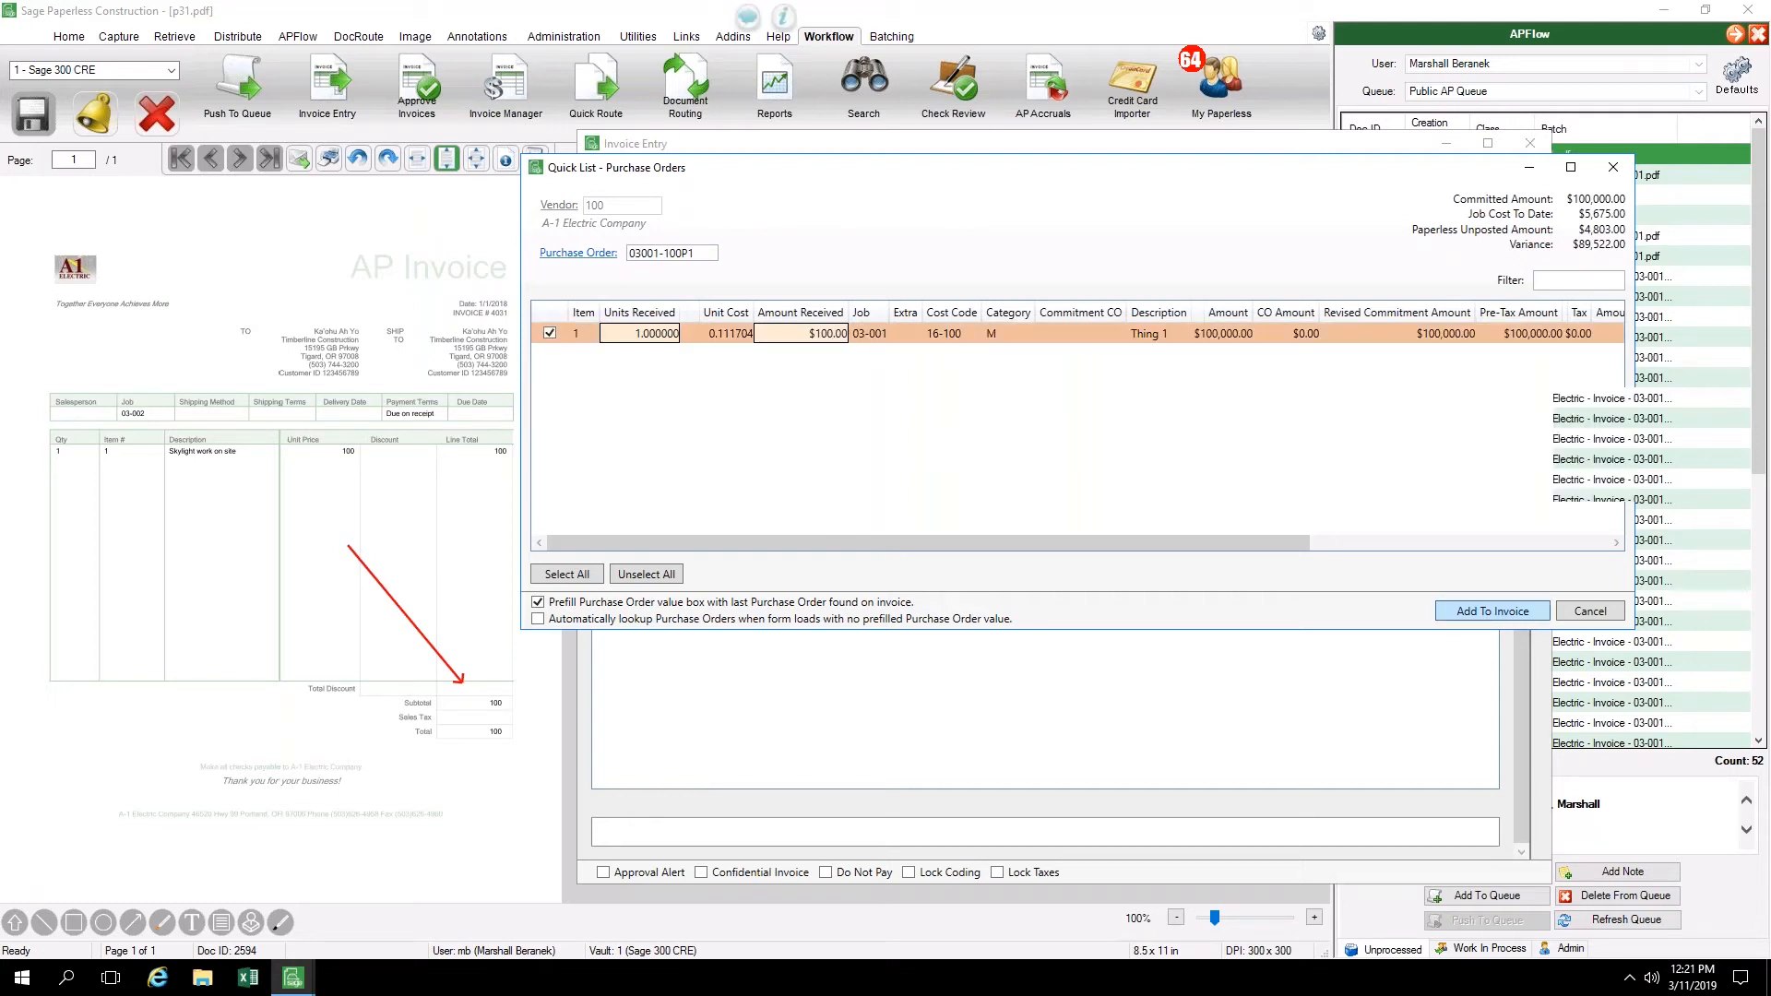
left_click(1492, 610)
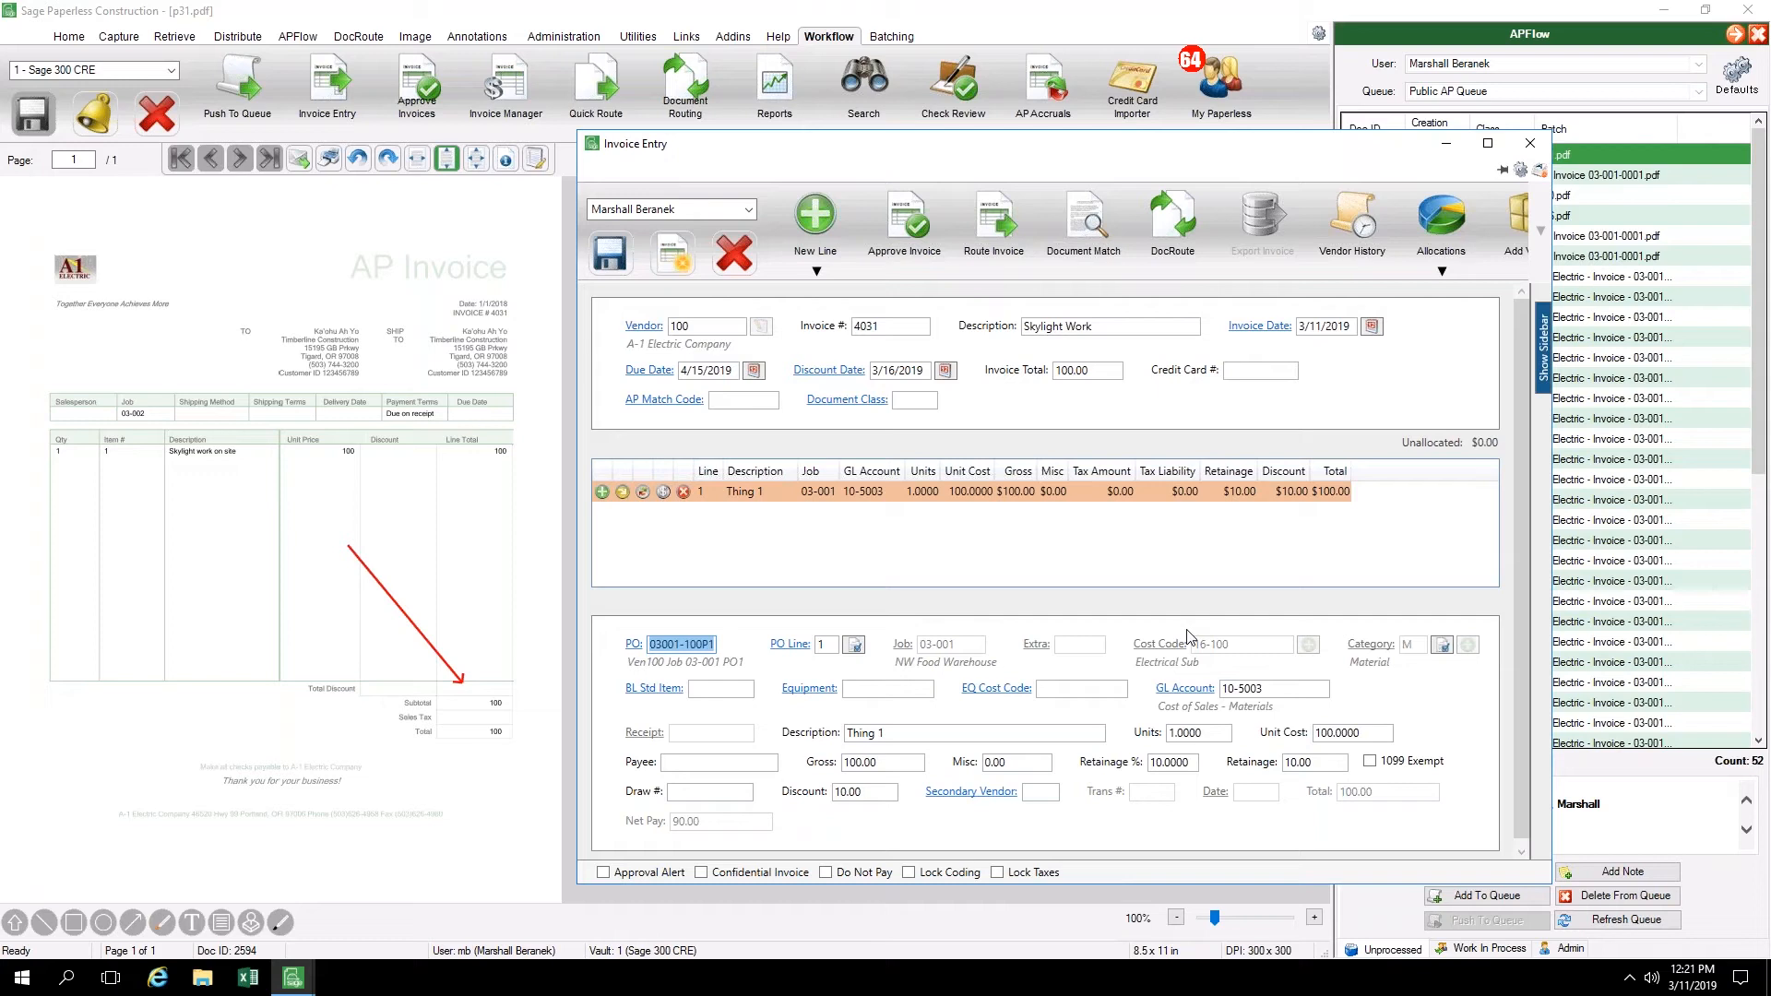
In Document Match, view the related purchase order 03001-100P1 and attach the first listed A-1 Electric Company certificate of insurance
left_click(1049, 218)
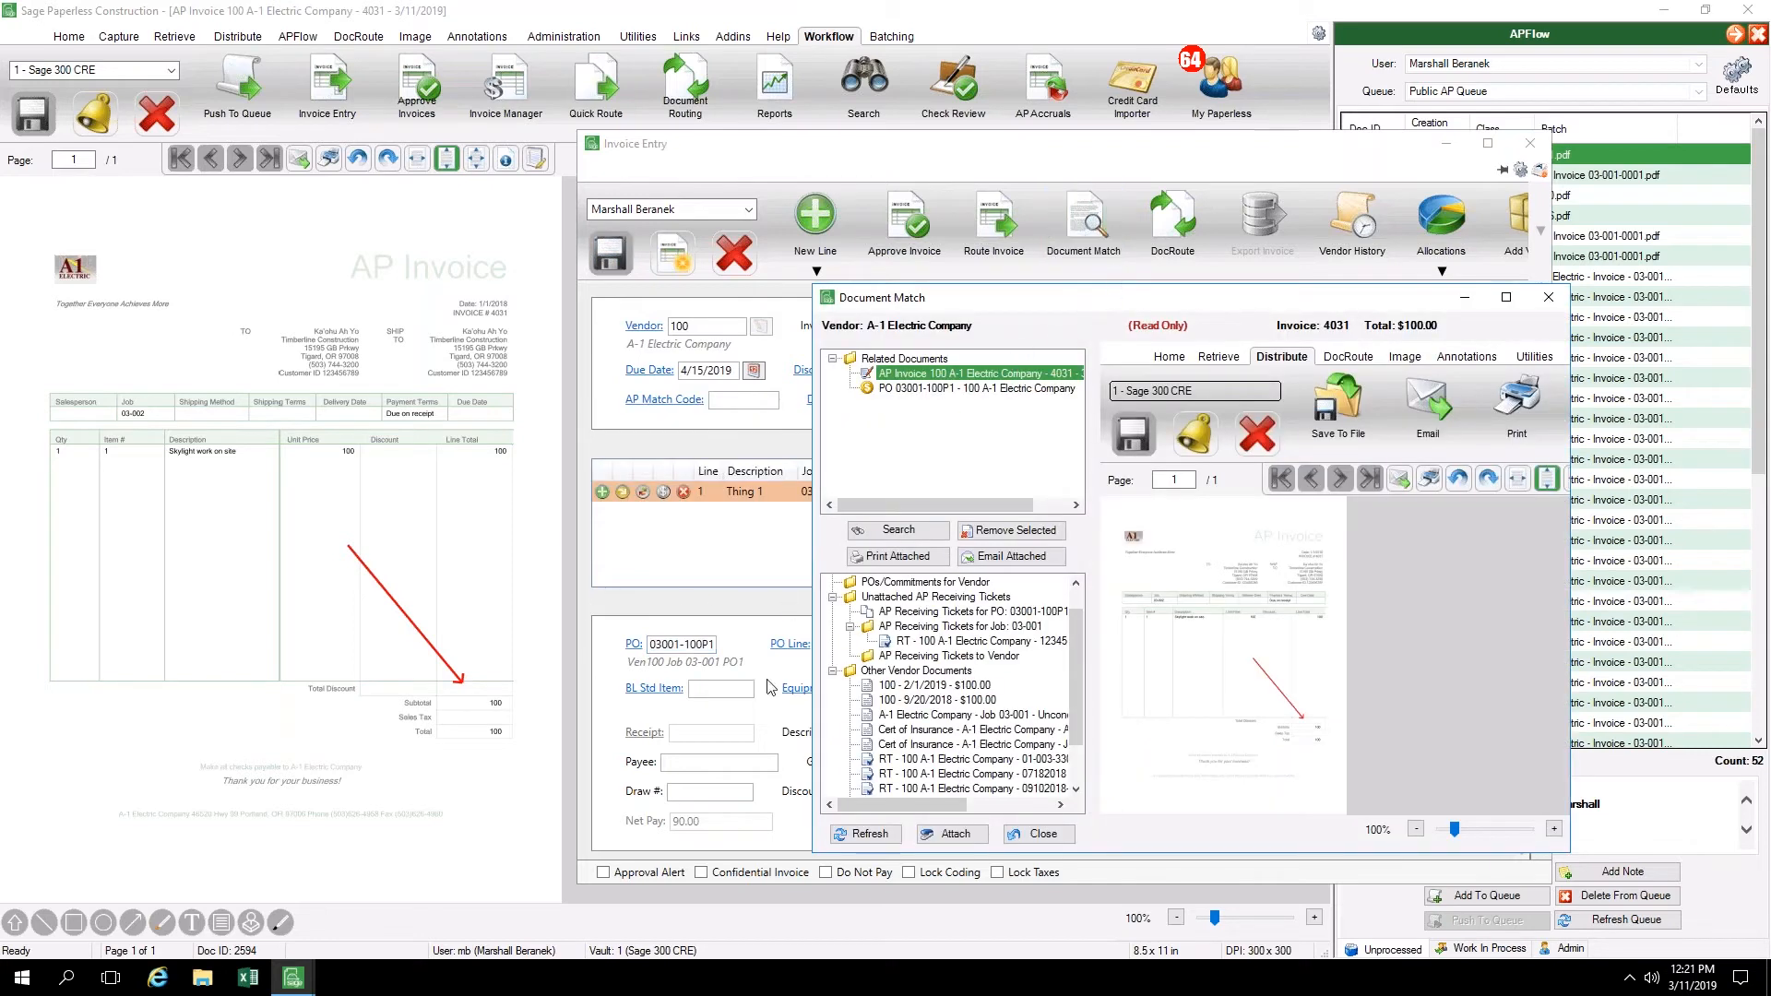
left_click(912, 390)
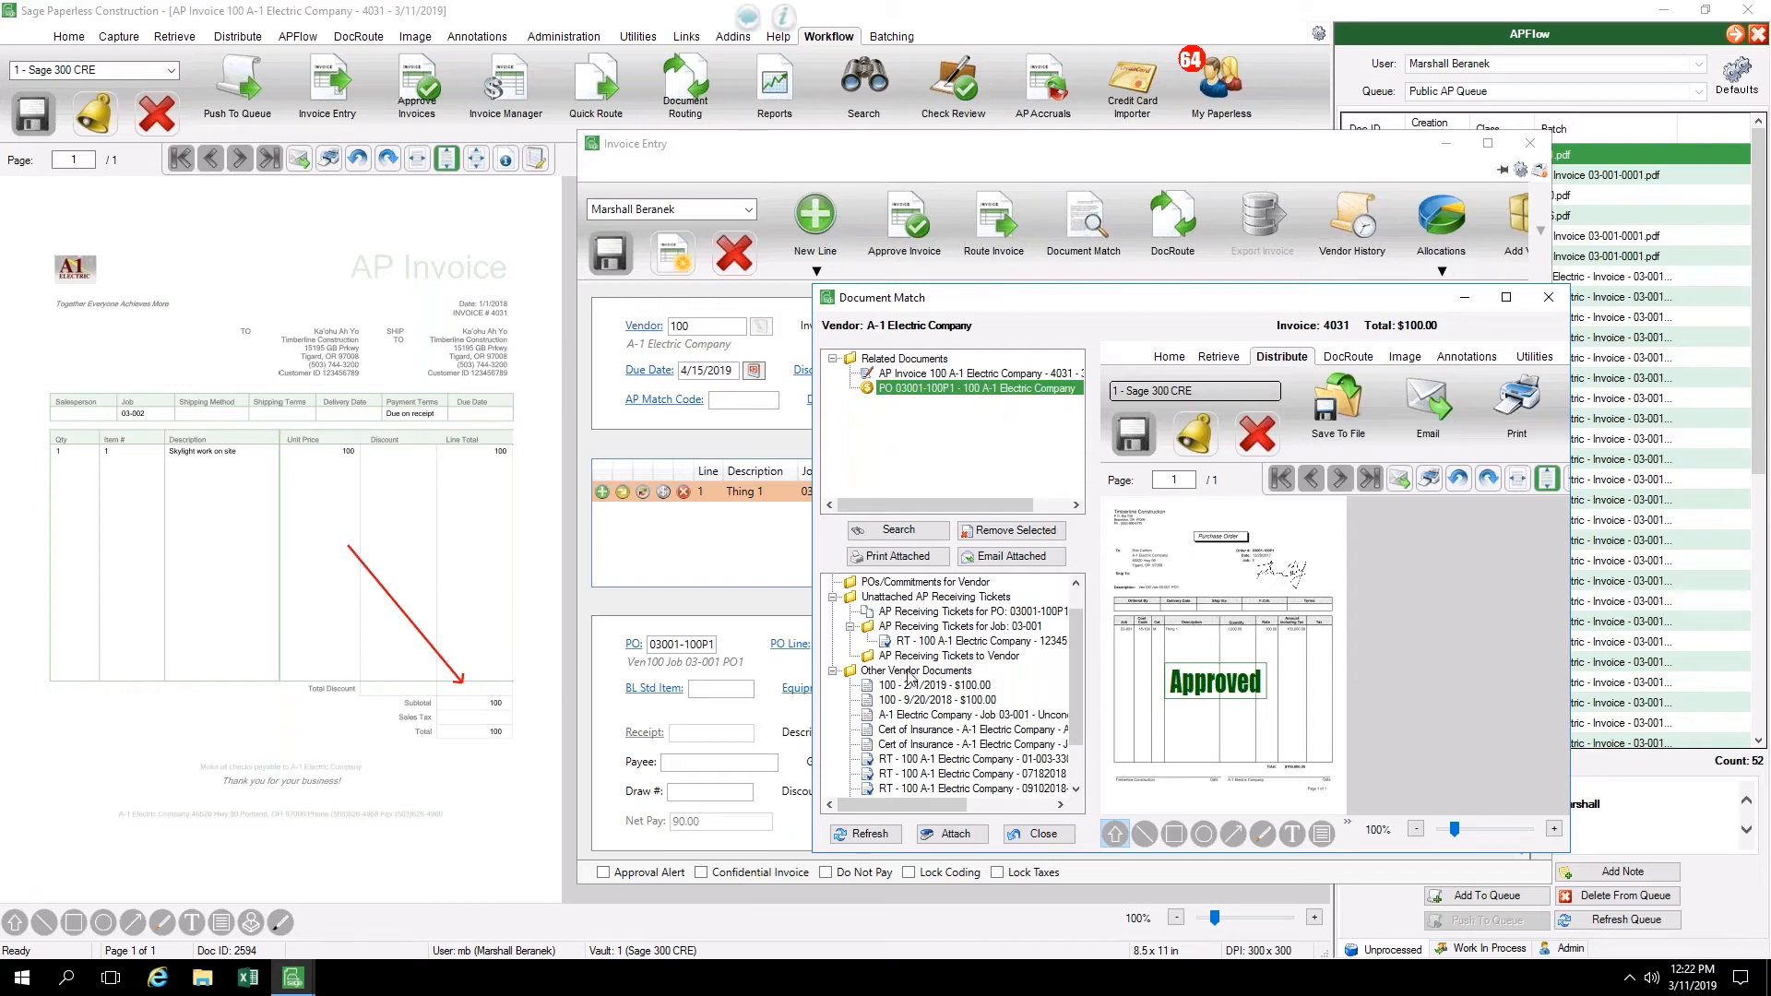
left_click(951, 735)
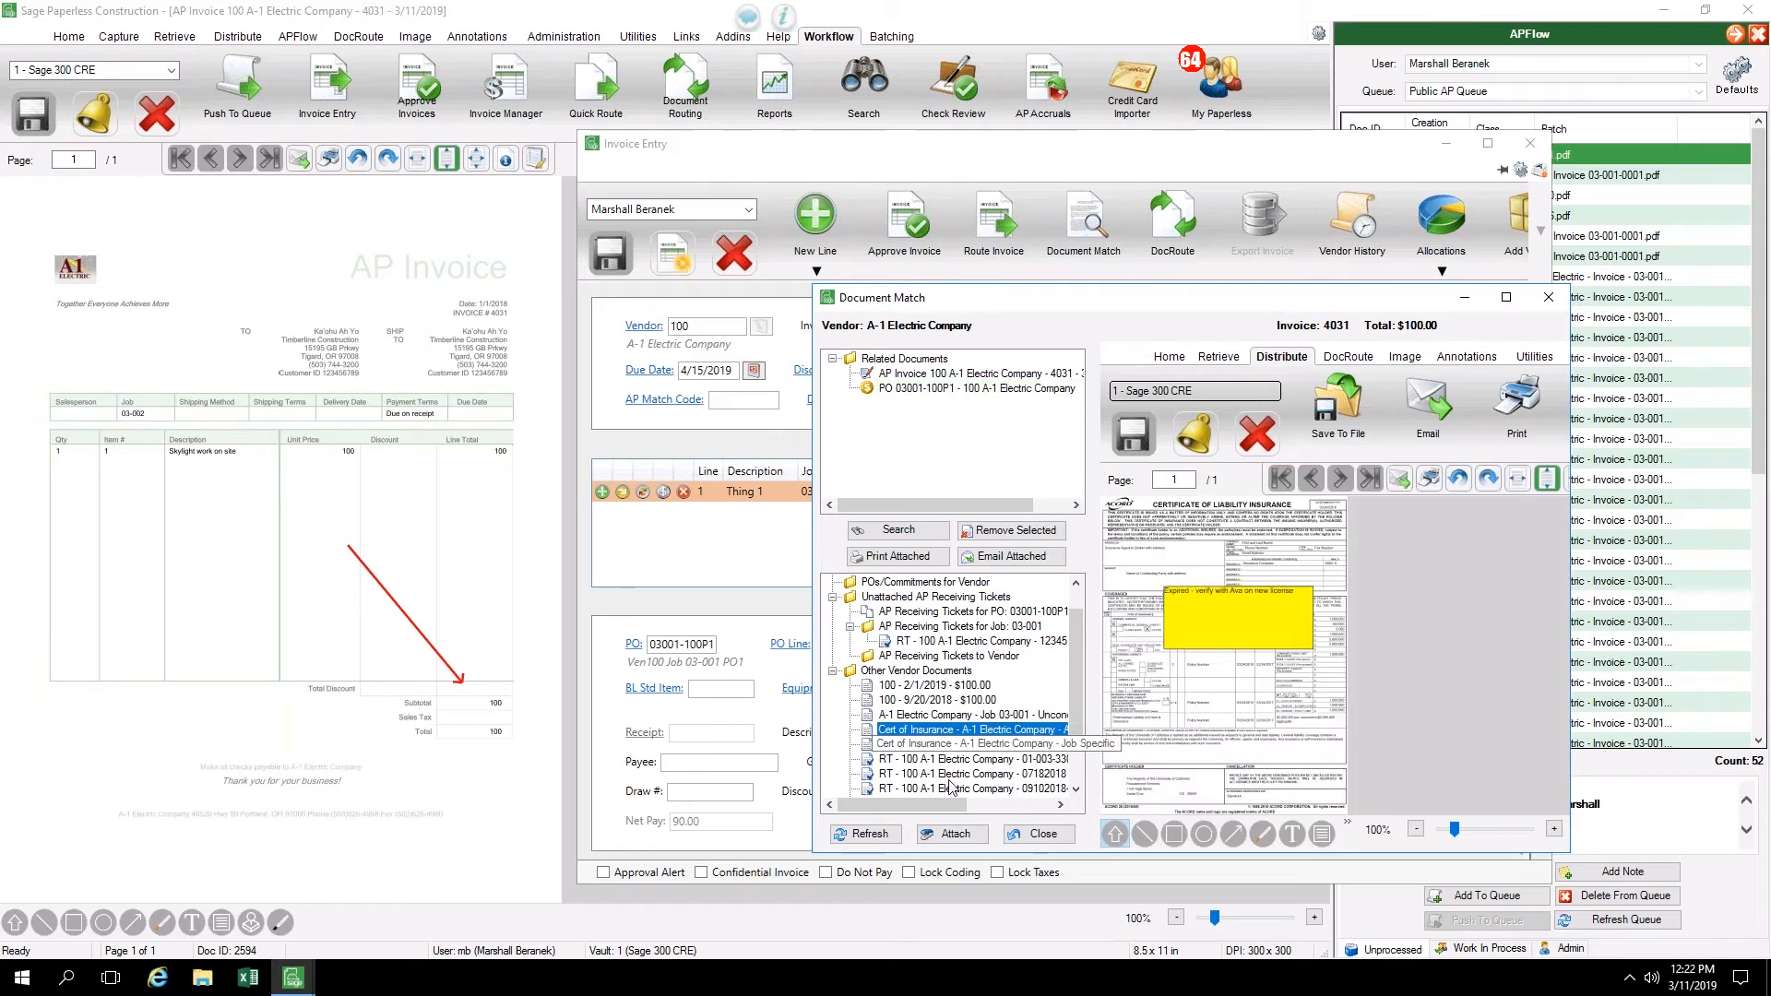
left_click(950, 835)
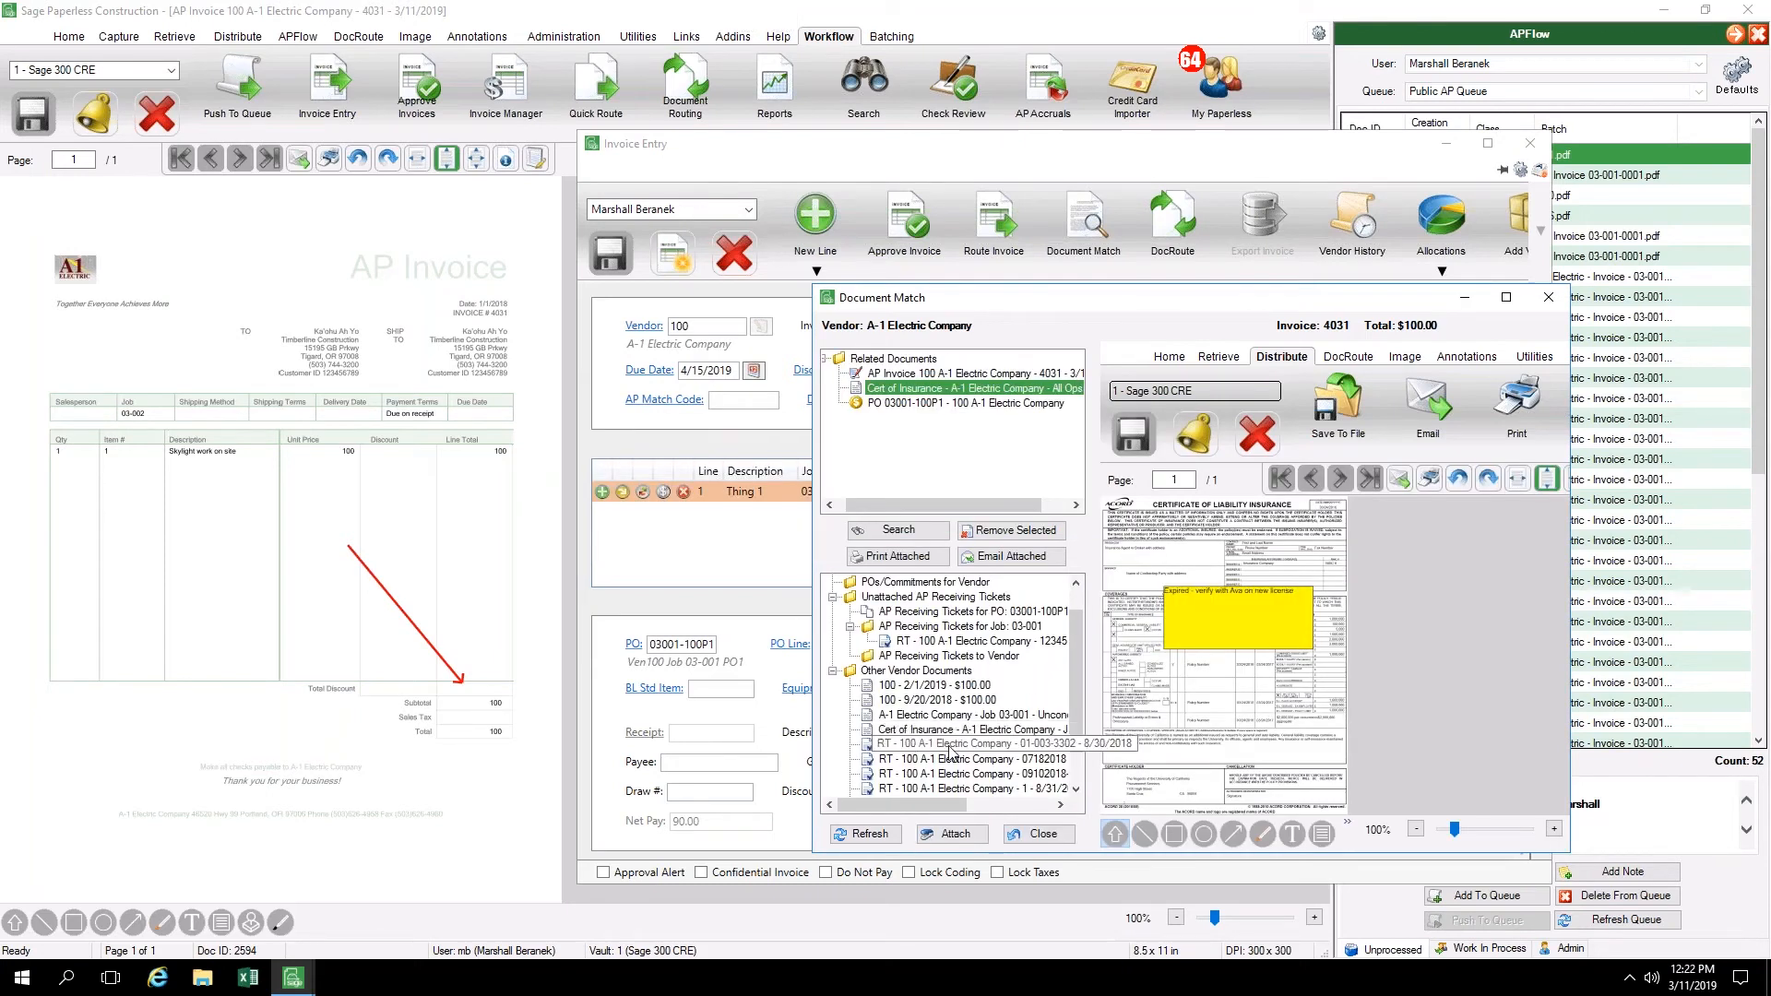
Attach the A-1 Electric Company receiving ticket 01-003-3302 dated 8/30/2018 to the invoice and close Document Match
left_click(950, 748)
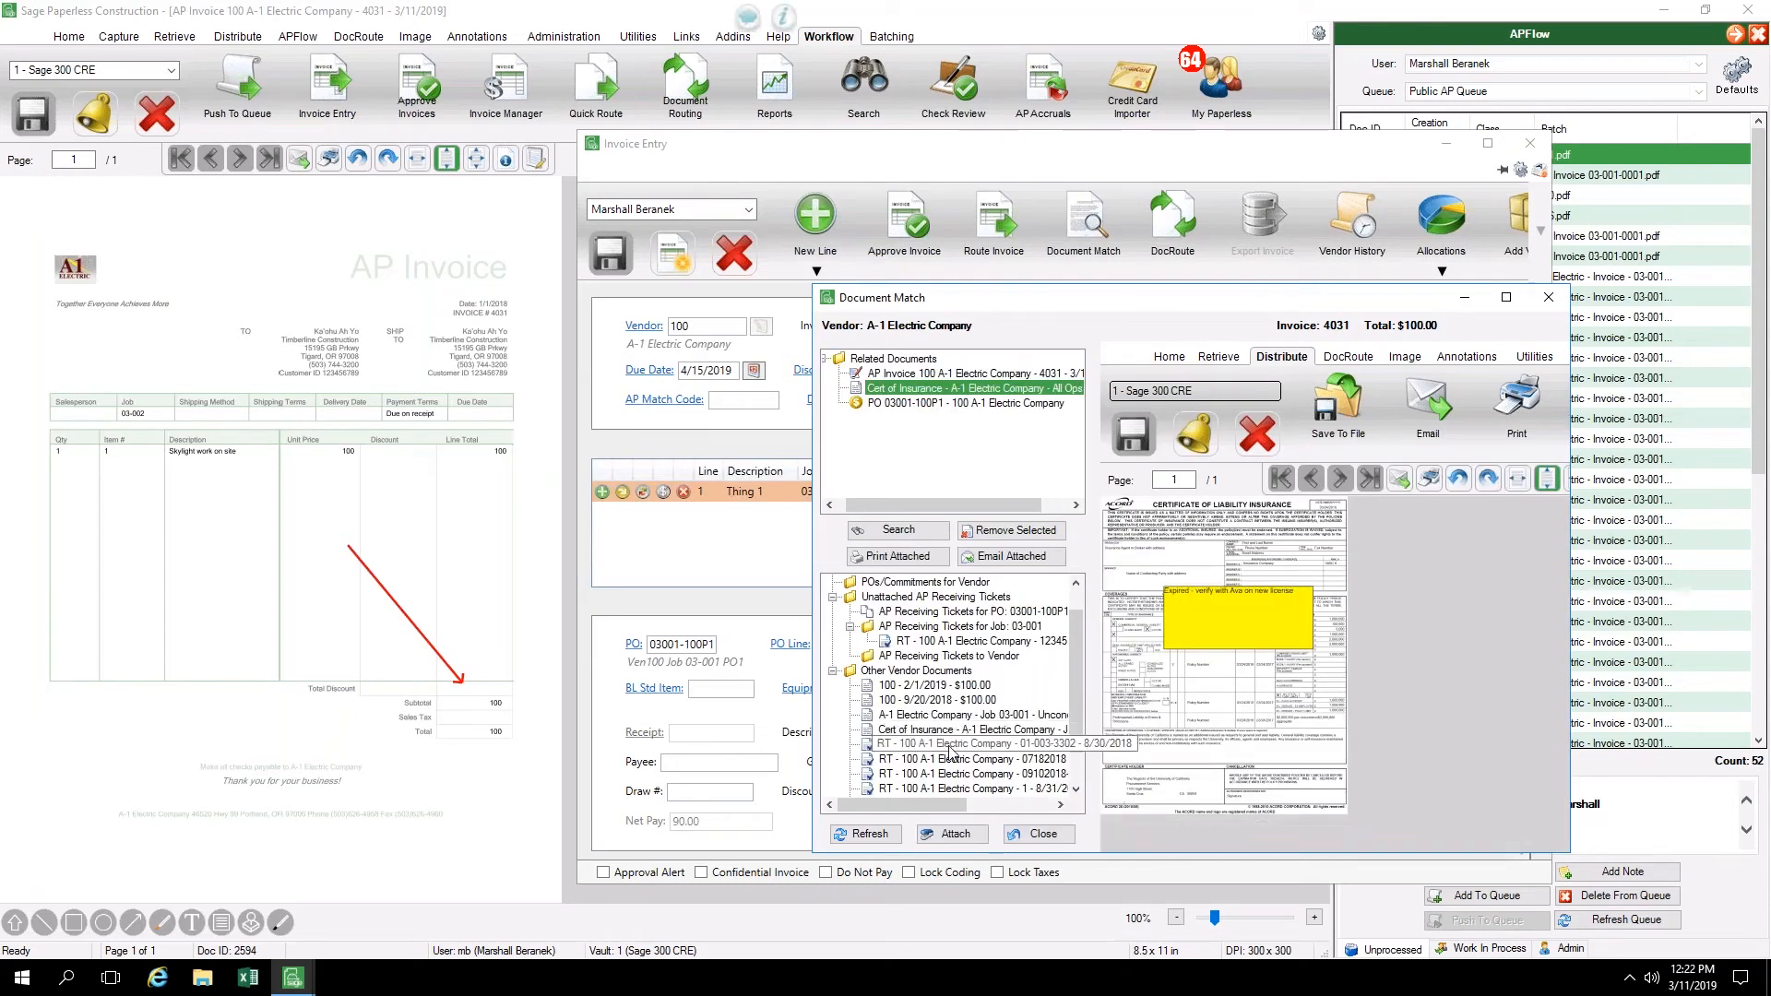
left_click(954, 835)
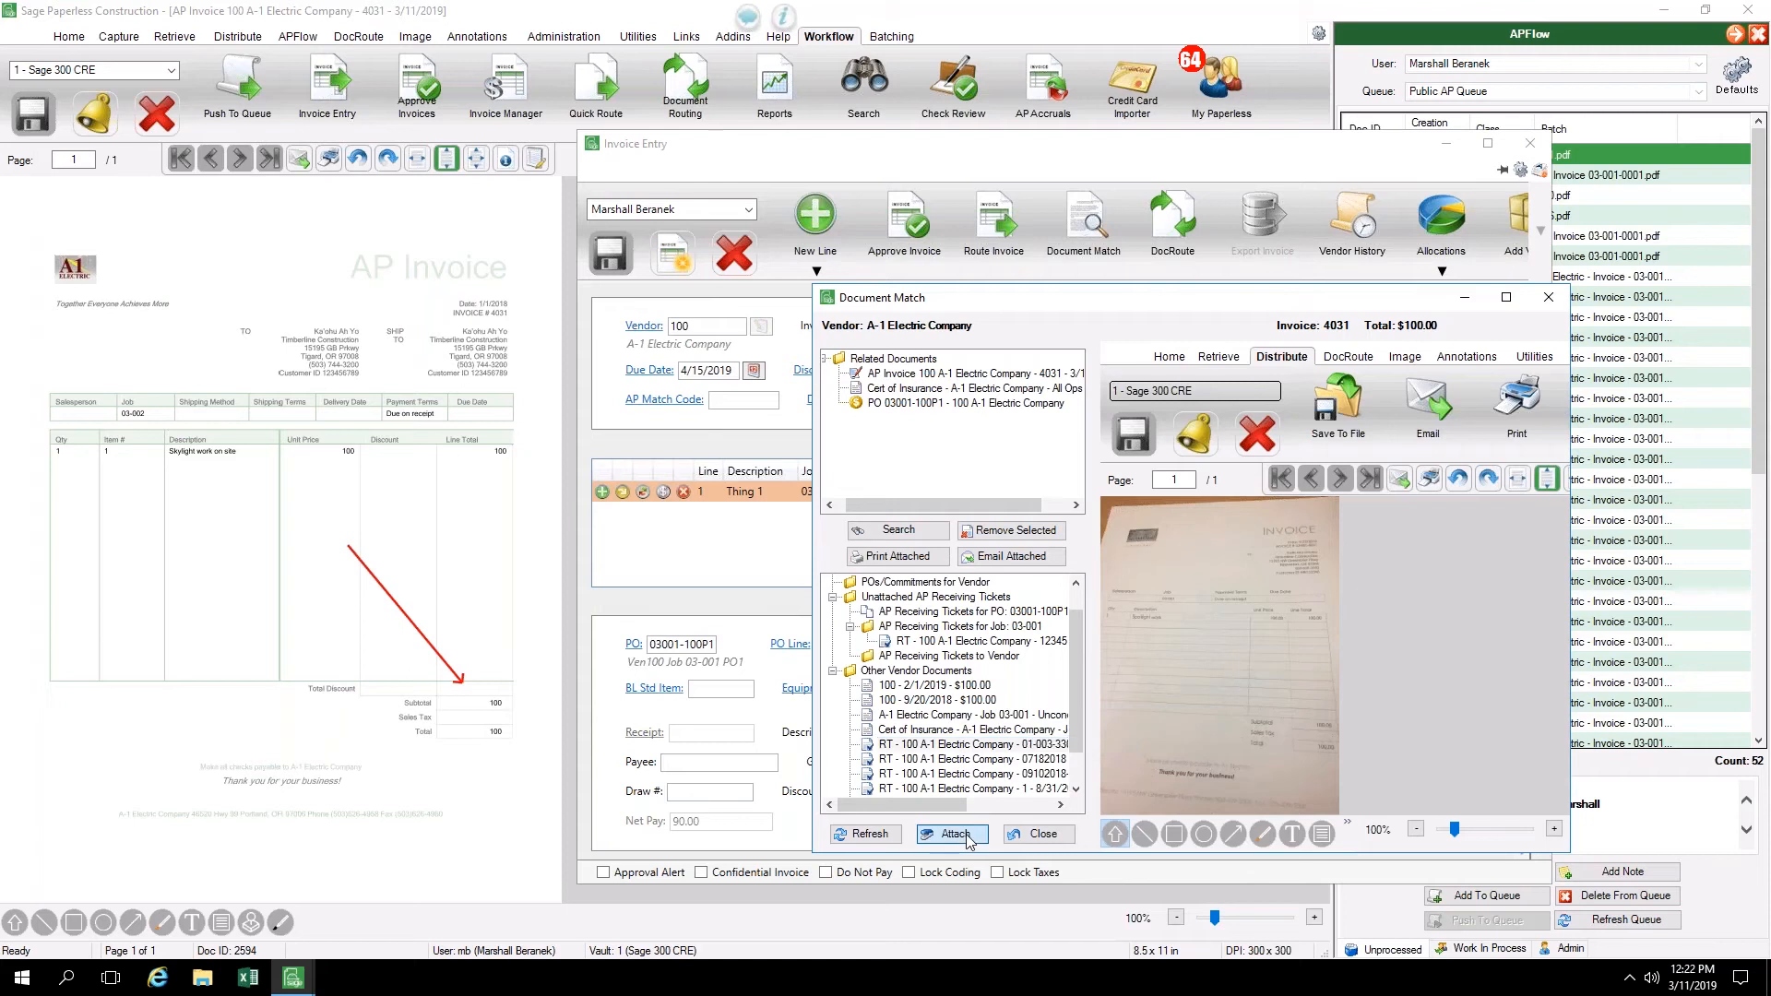
left_click(961, 567)
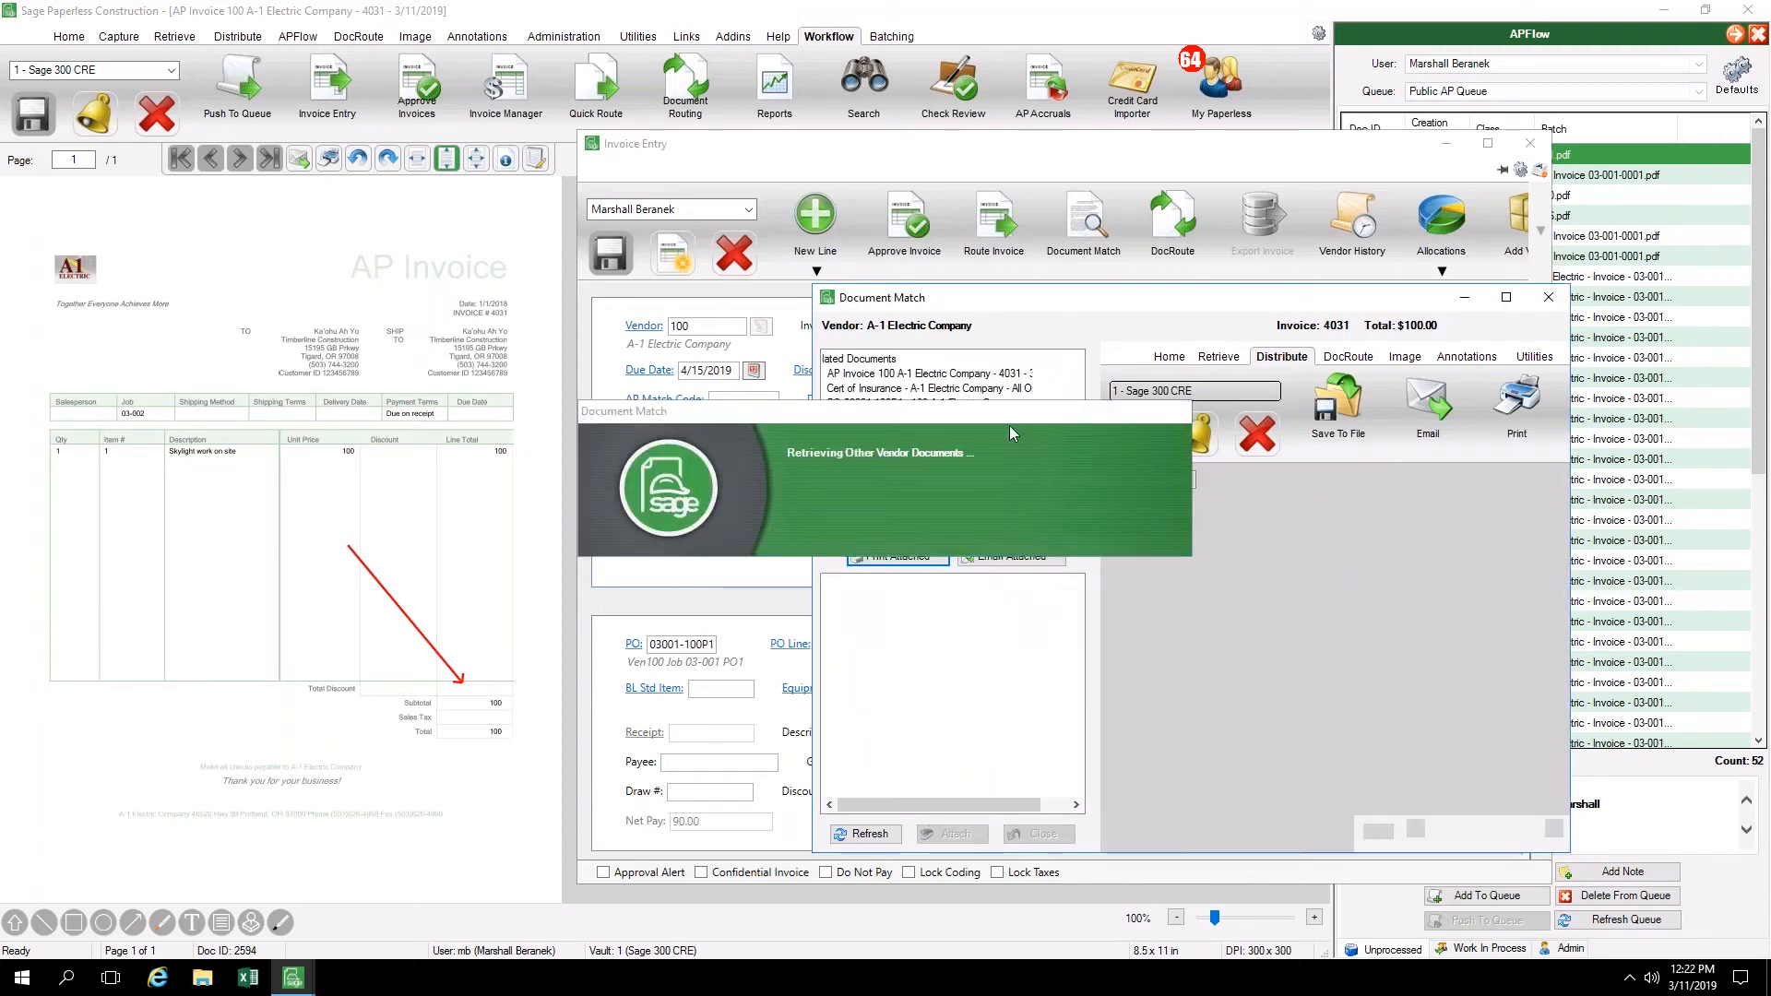
left_click_drag(1018, 506, 926, 513)
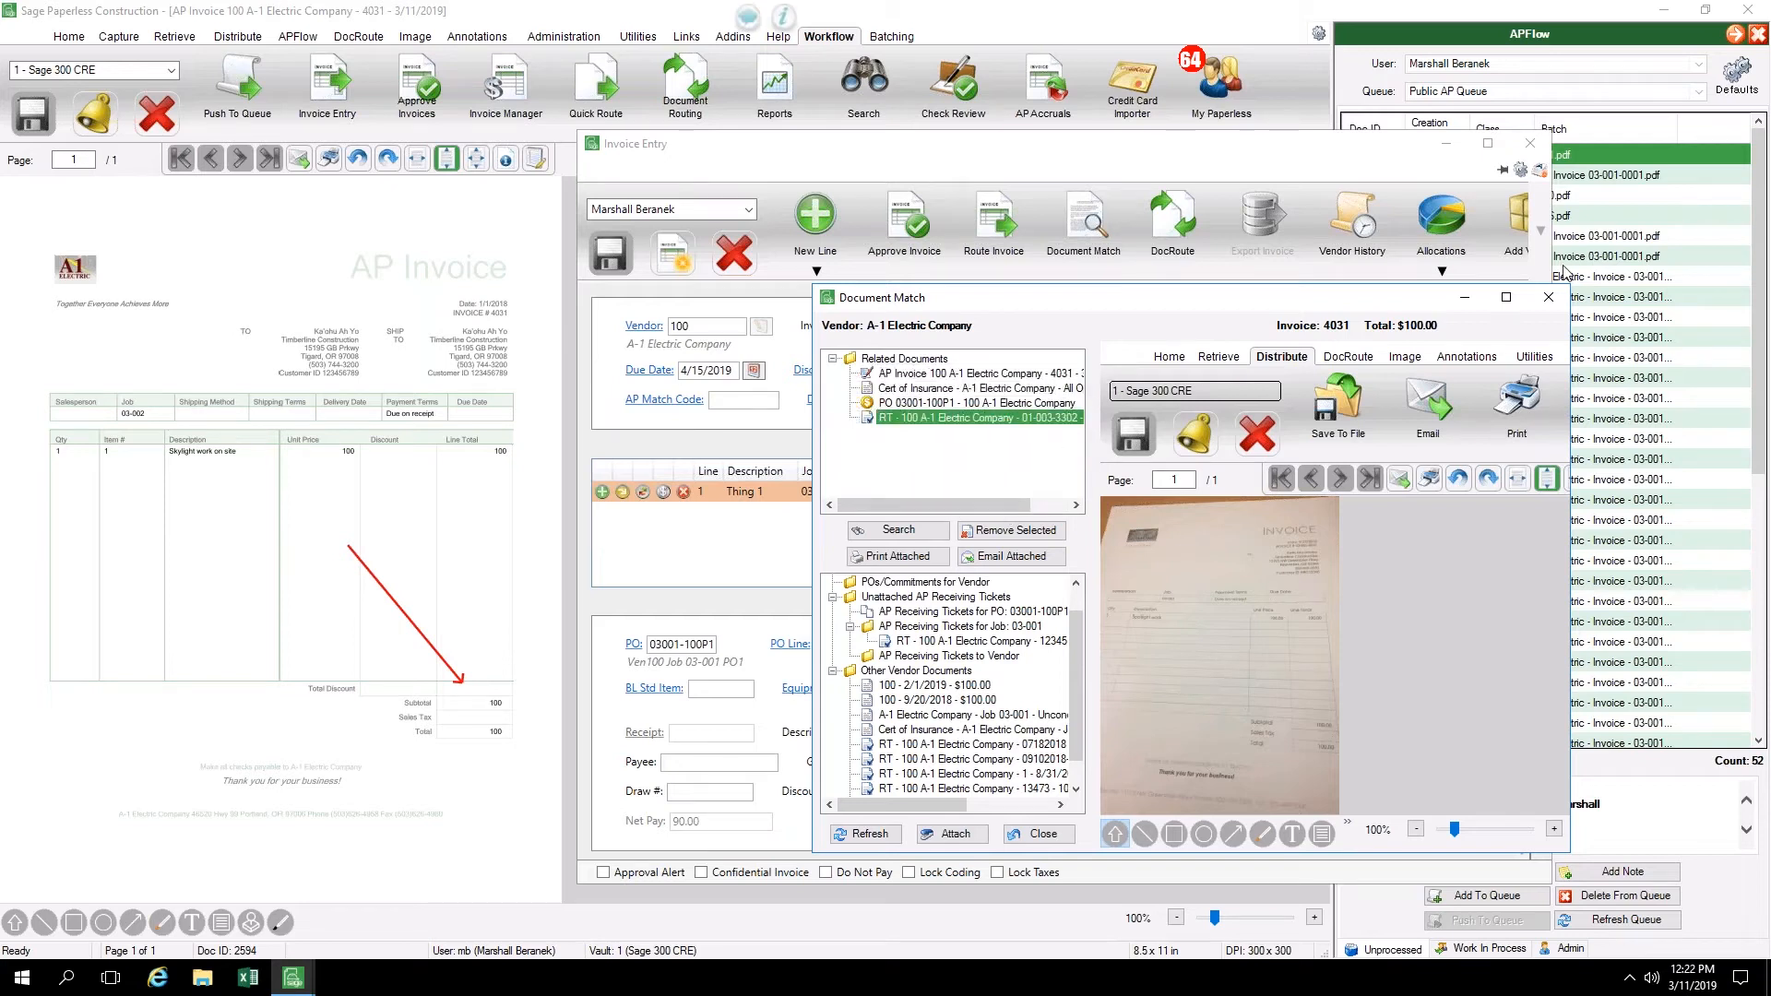
left_click(1548, 299)
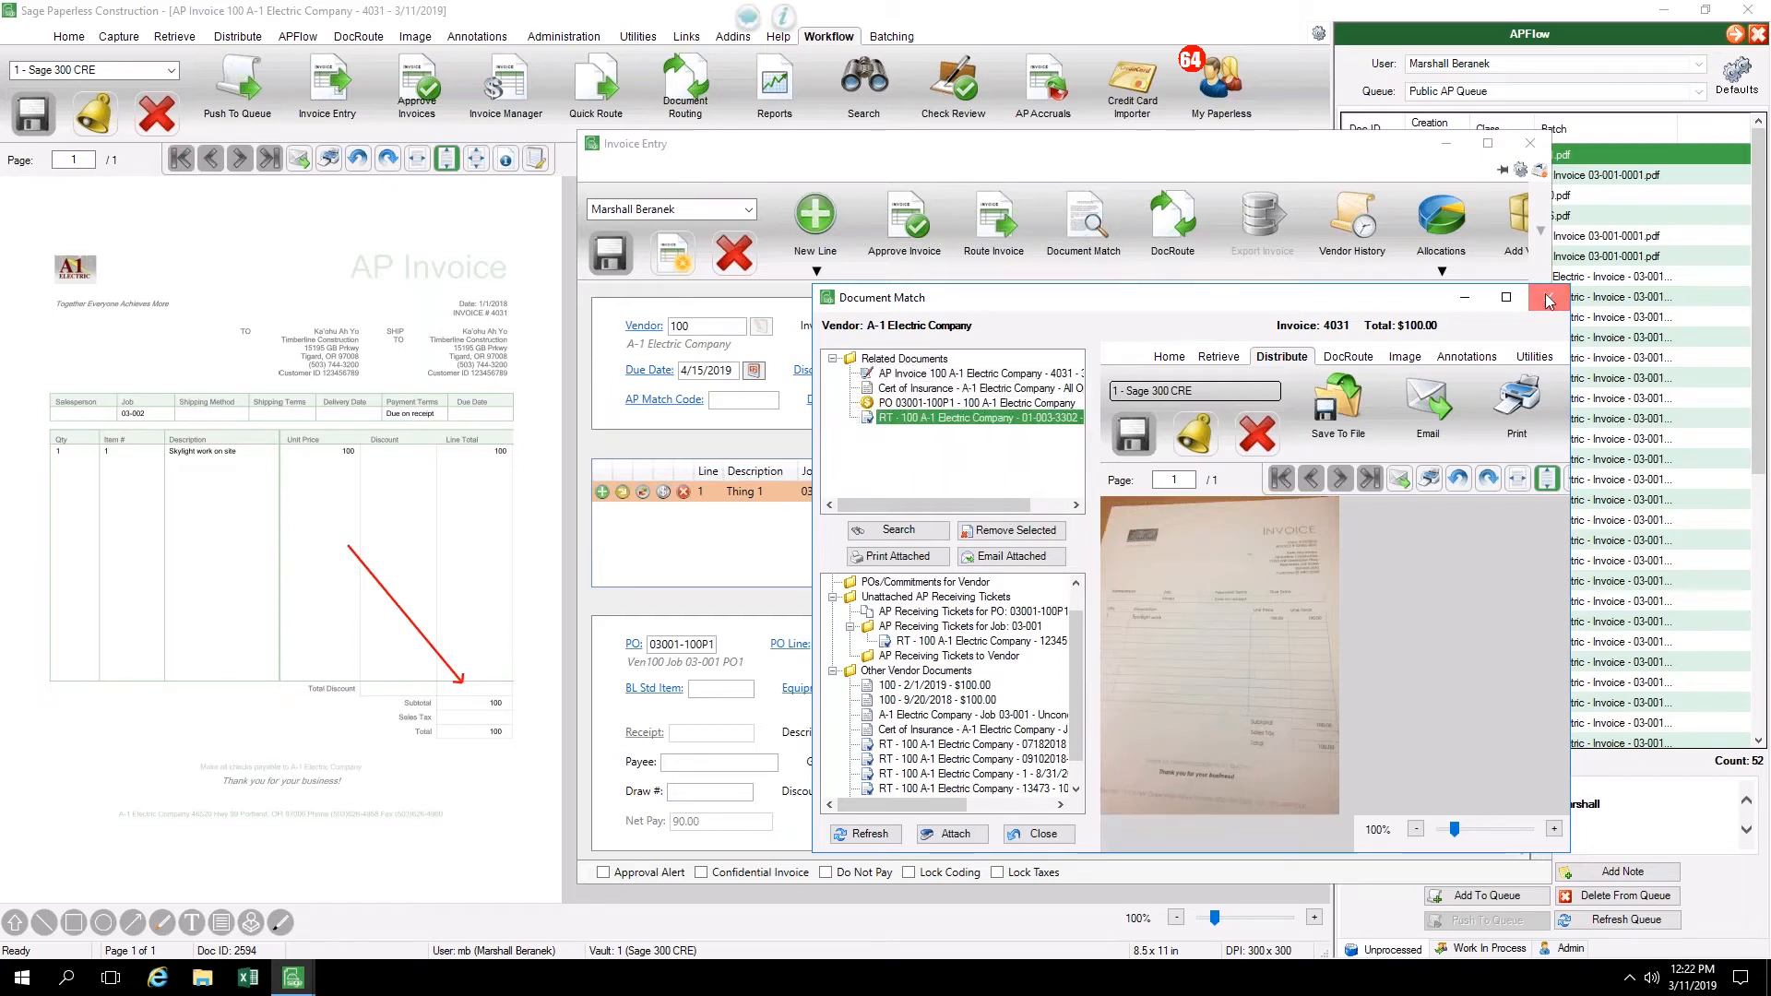
Start routing the invoice, waive the compliance warnings, and review the waiver note alongside the reviewer assignments
left_click(1000, 238)
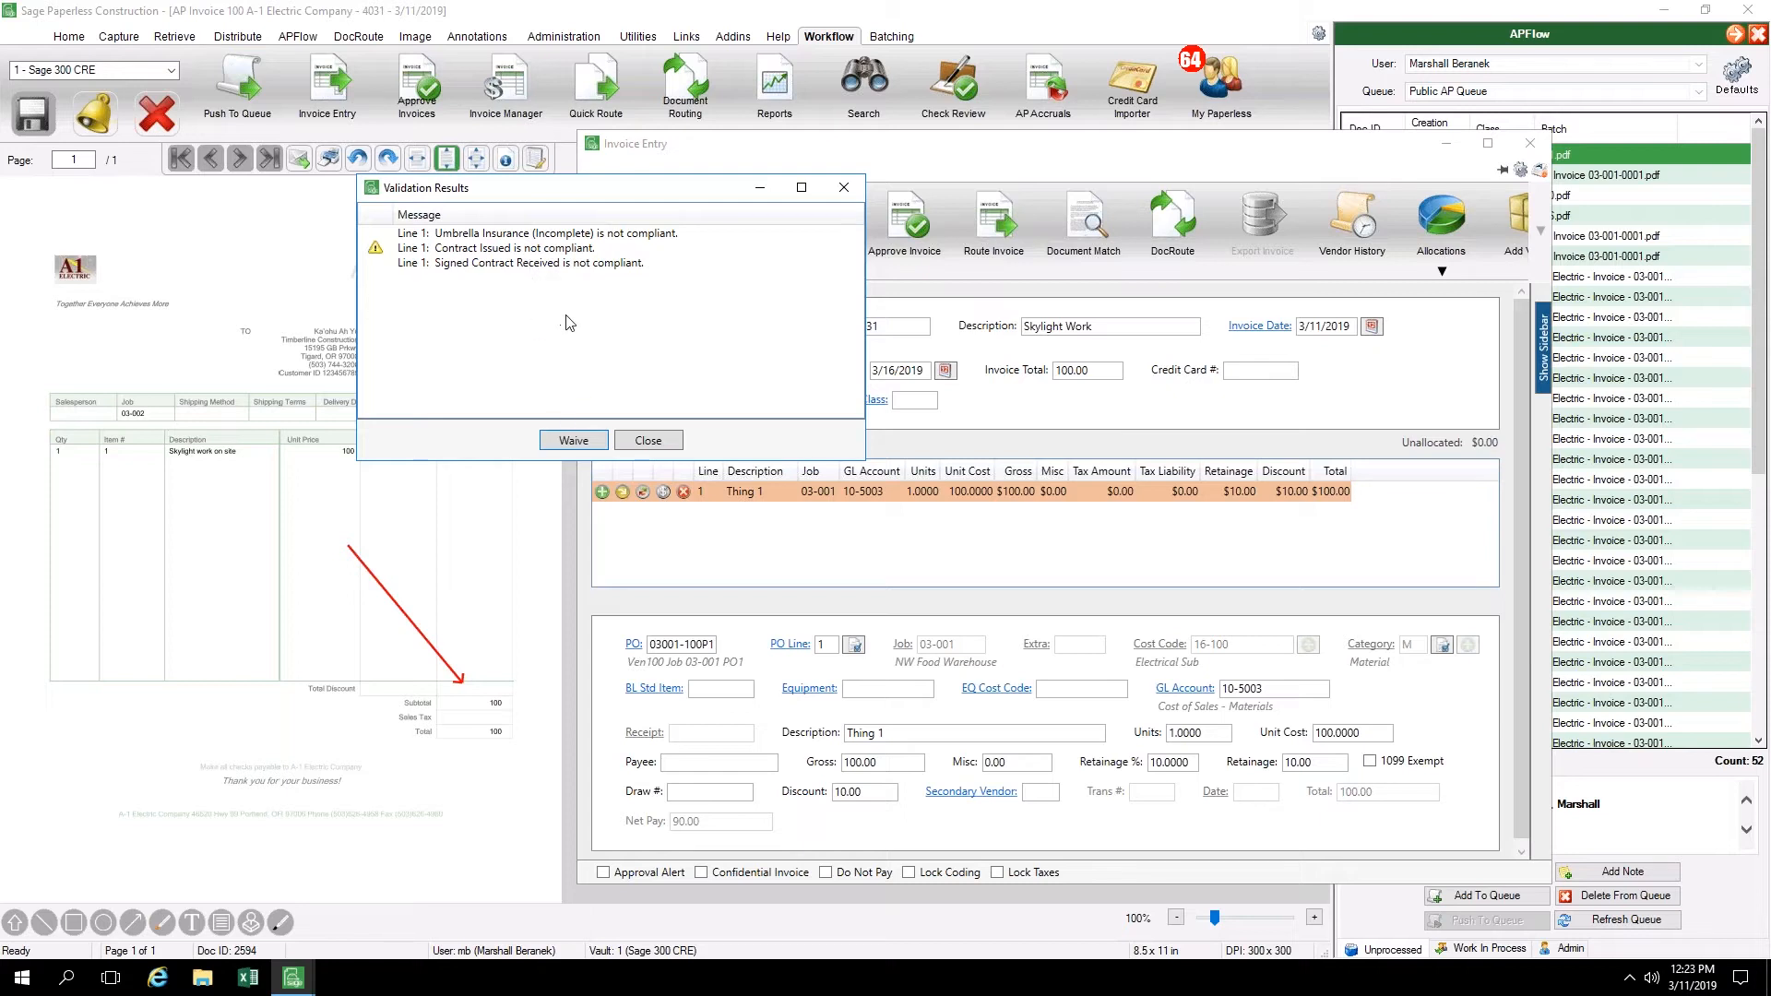
left_click(570, 443)
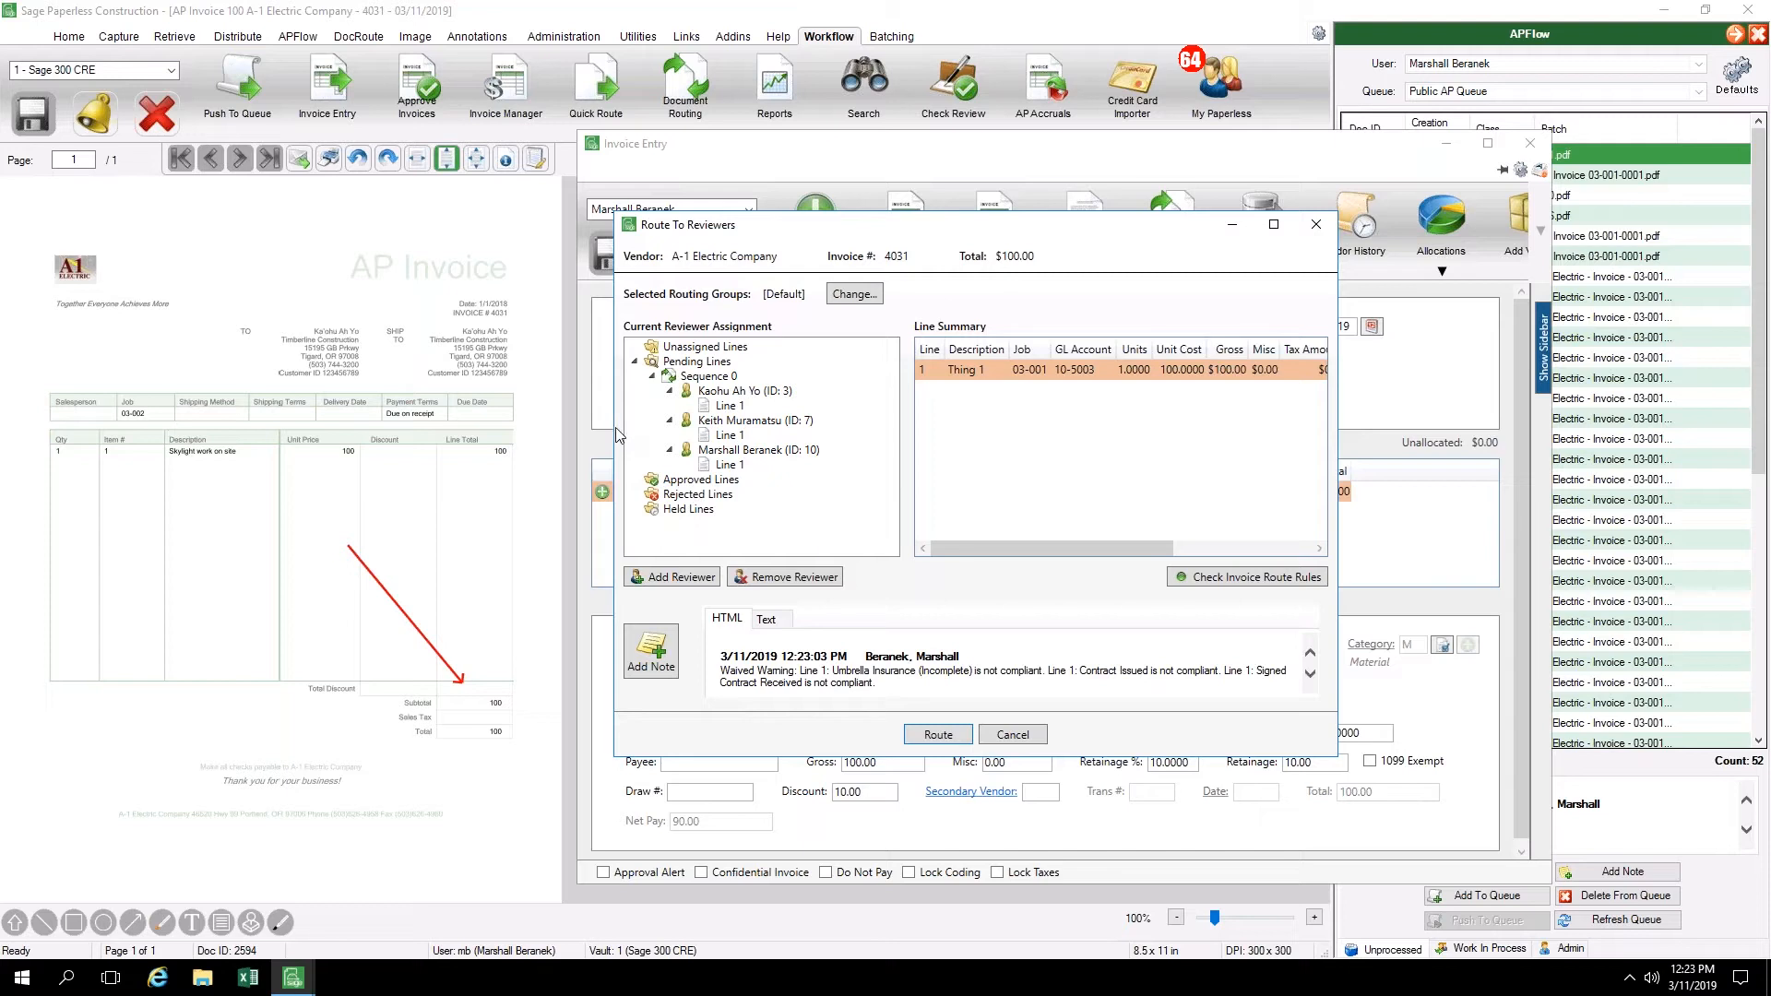
left_click_drag(615, 434, 489, 432)
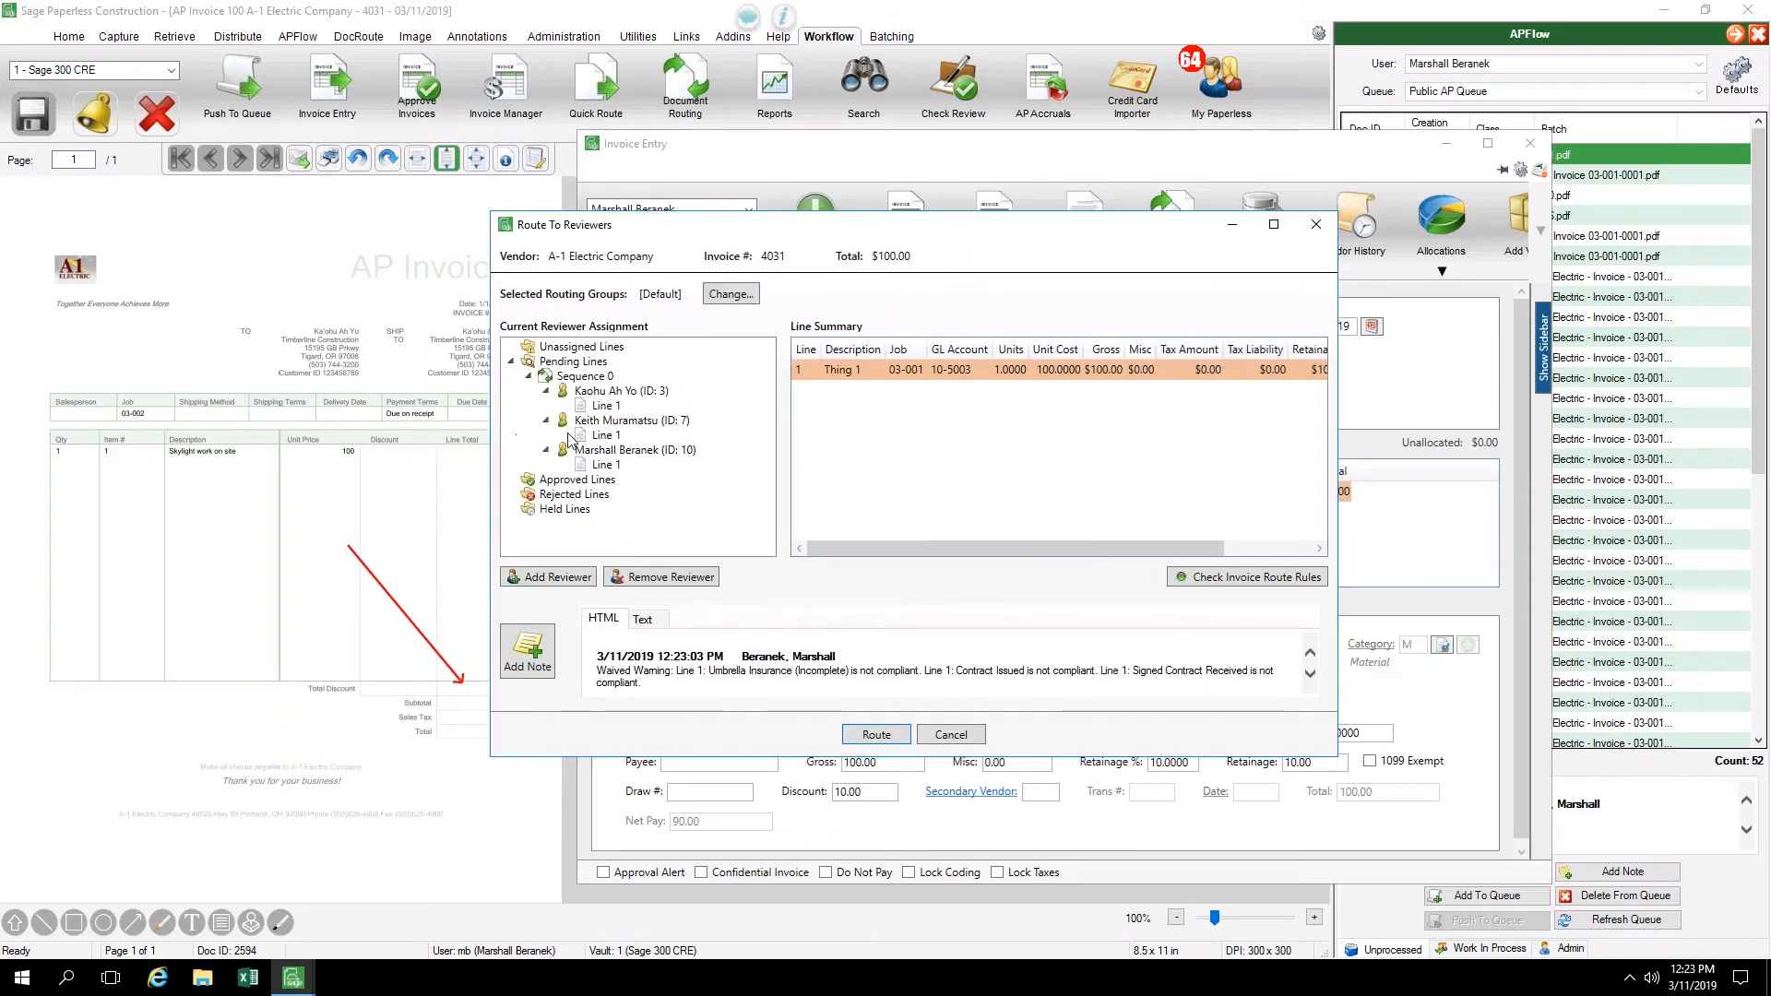
left_click_drag(607, 672, 698, 684)
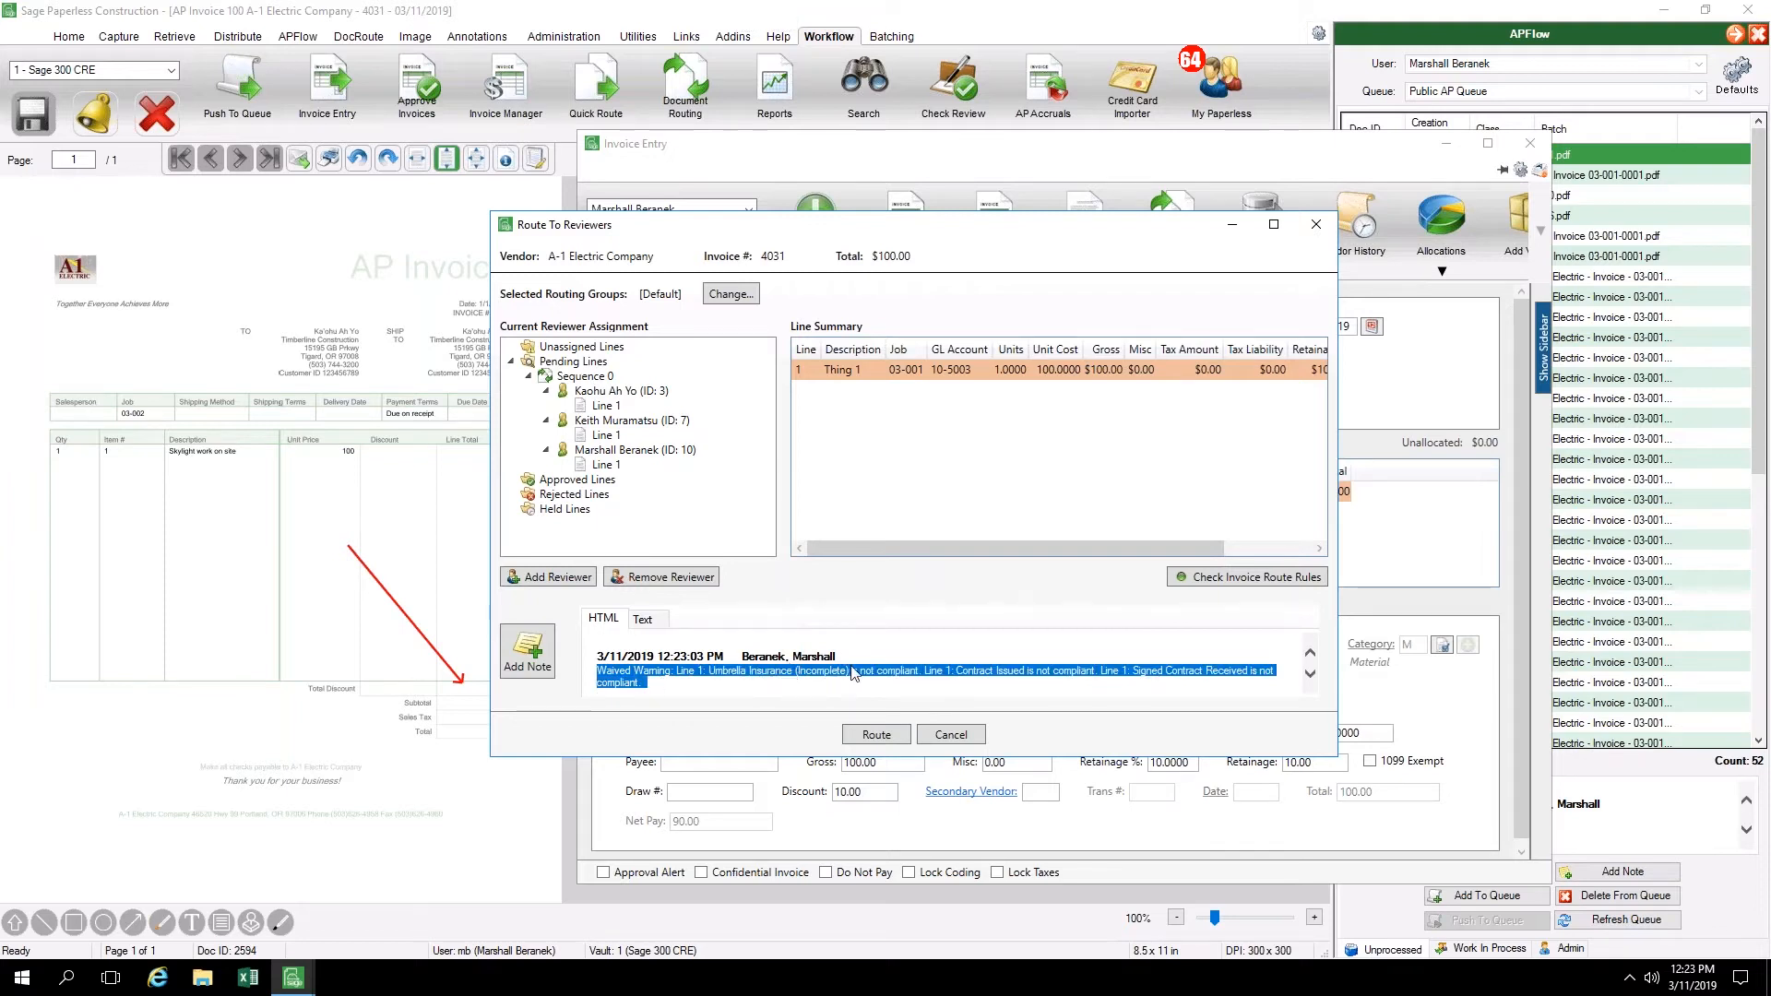
left_click(678, 691)
left_click_drag(749, 671, 881, 674)
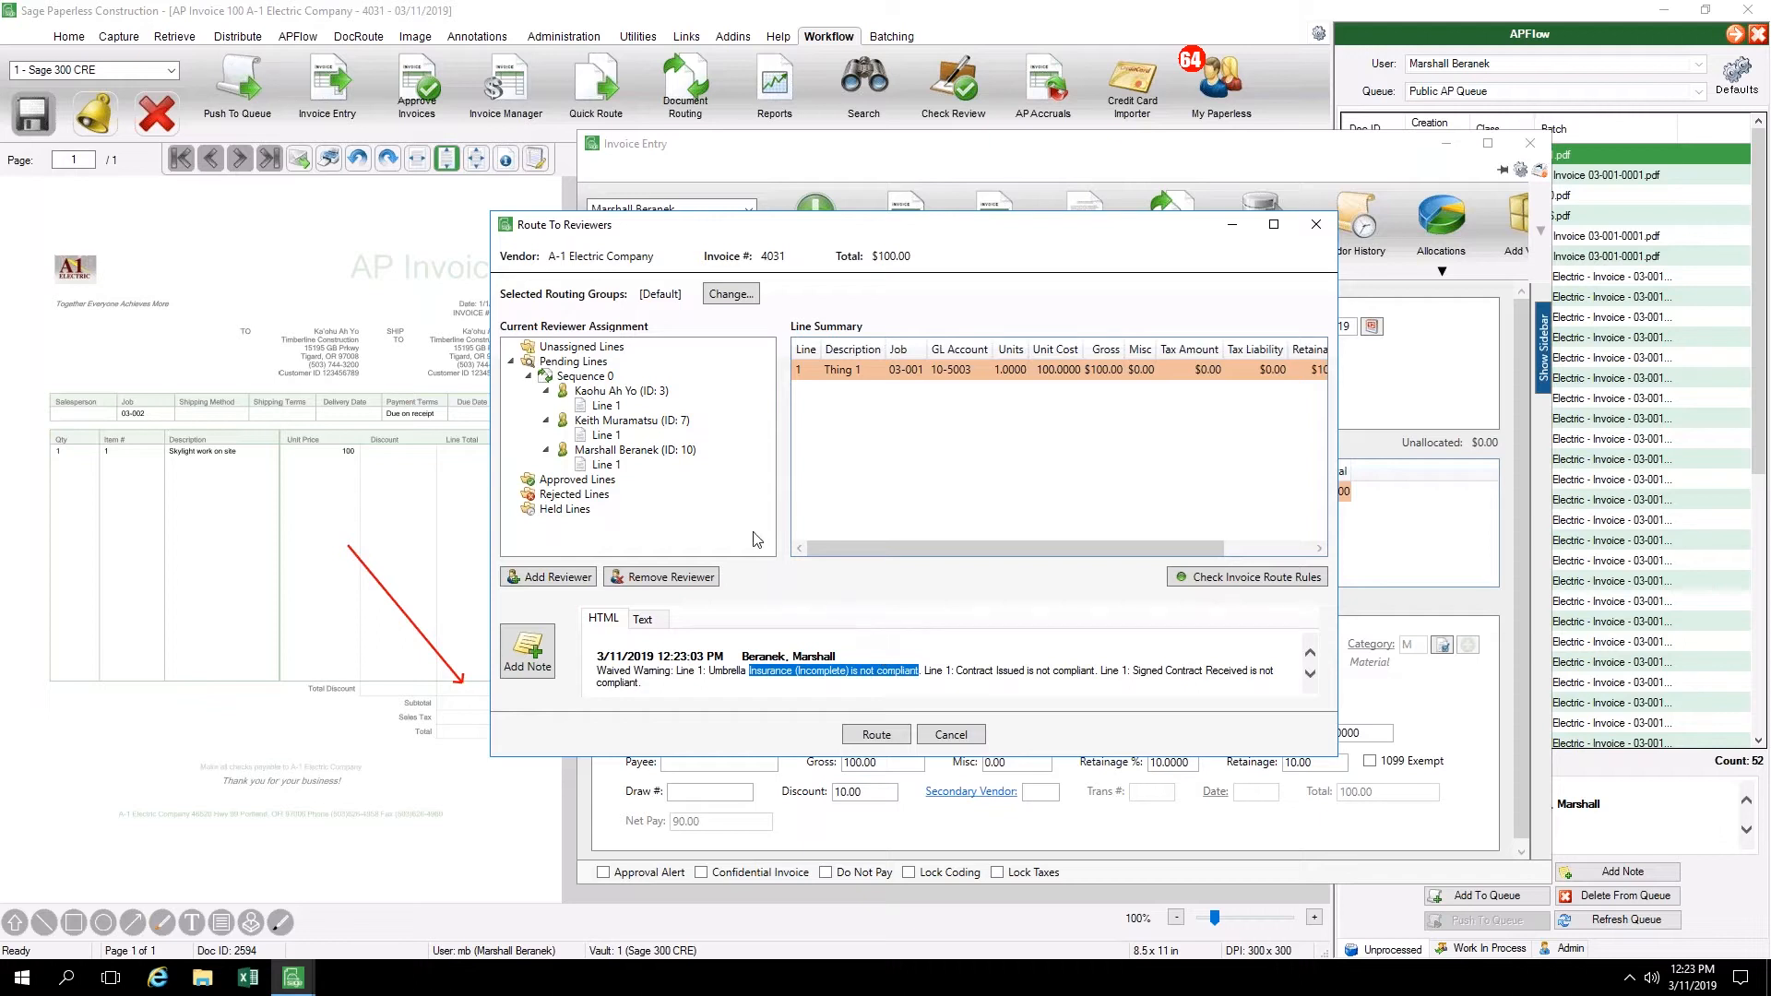
left_click(595, 378)
left_click(559, 579)
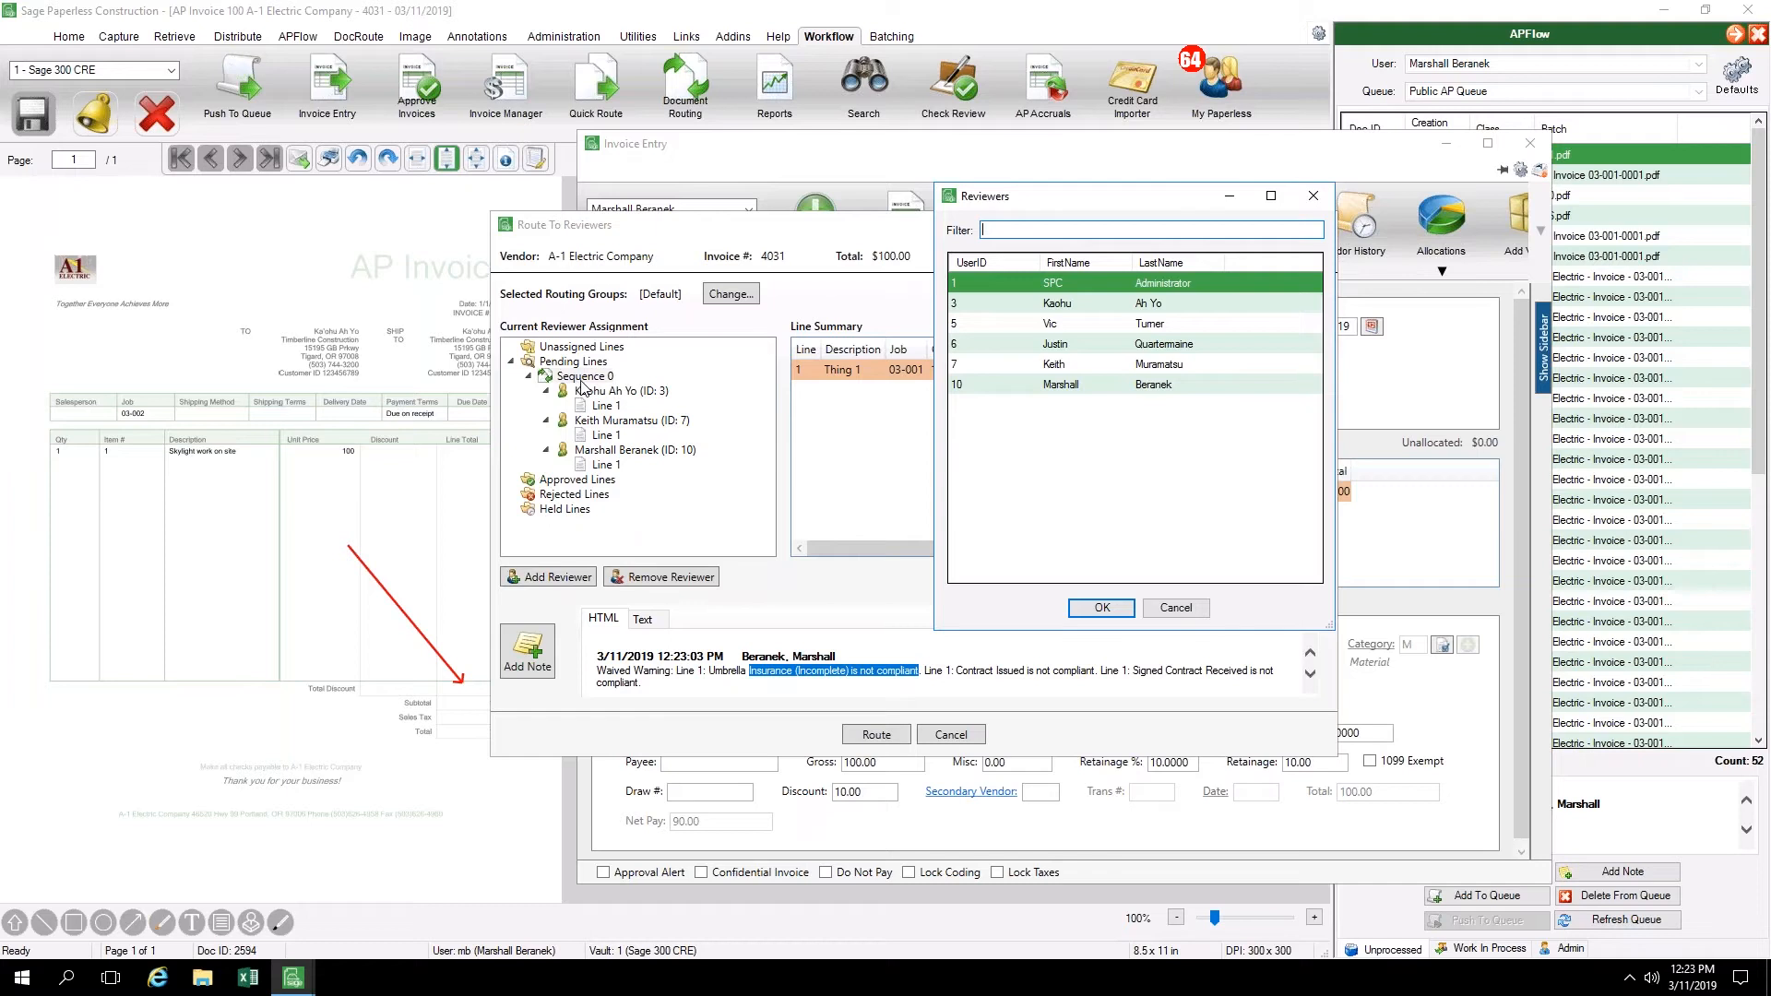
left_click(1027, 345)
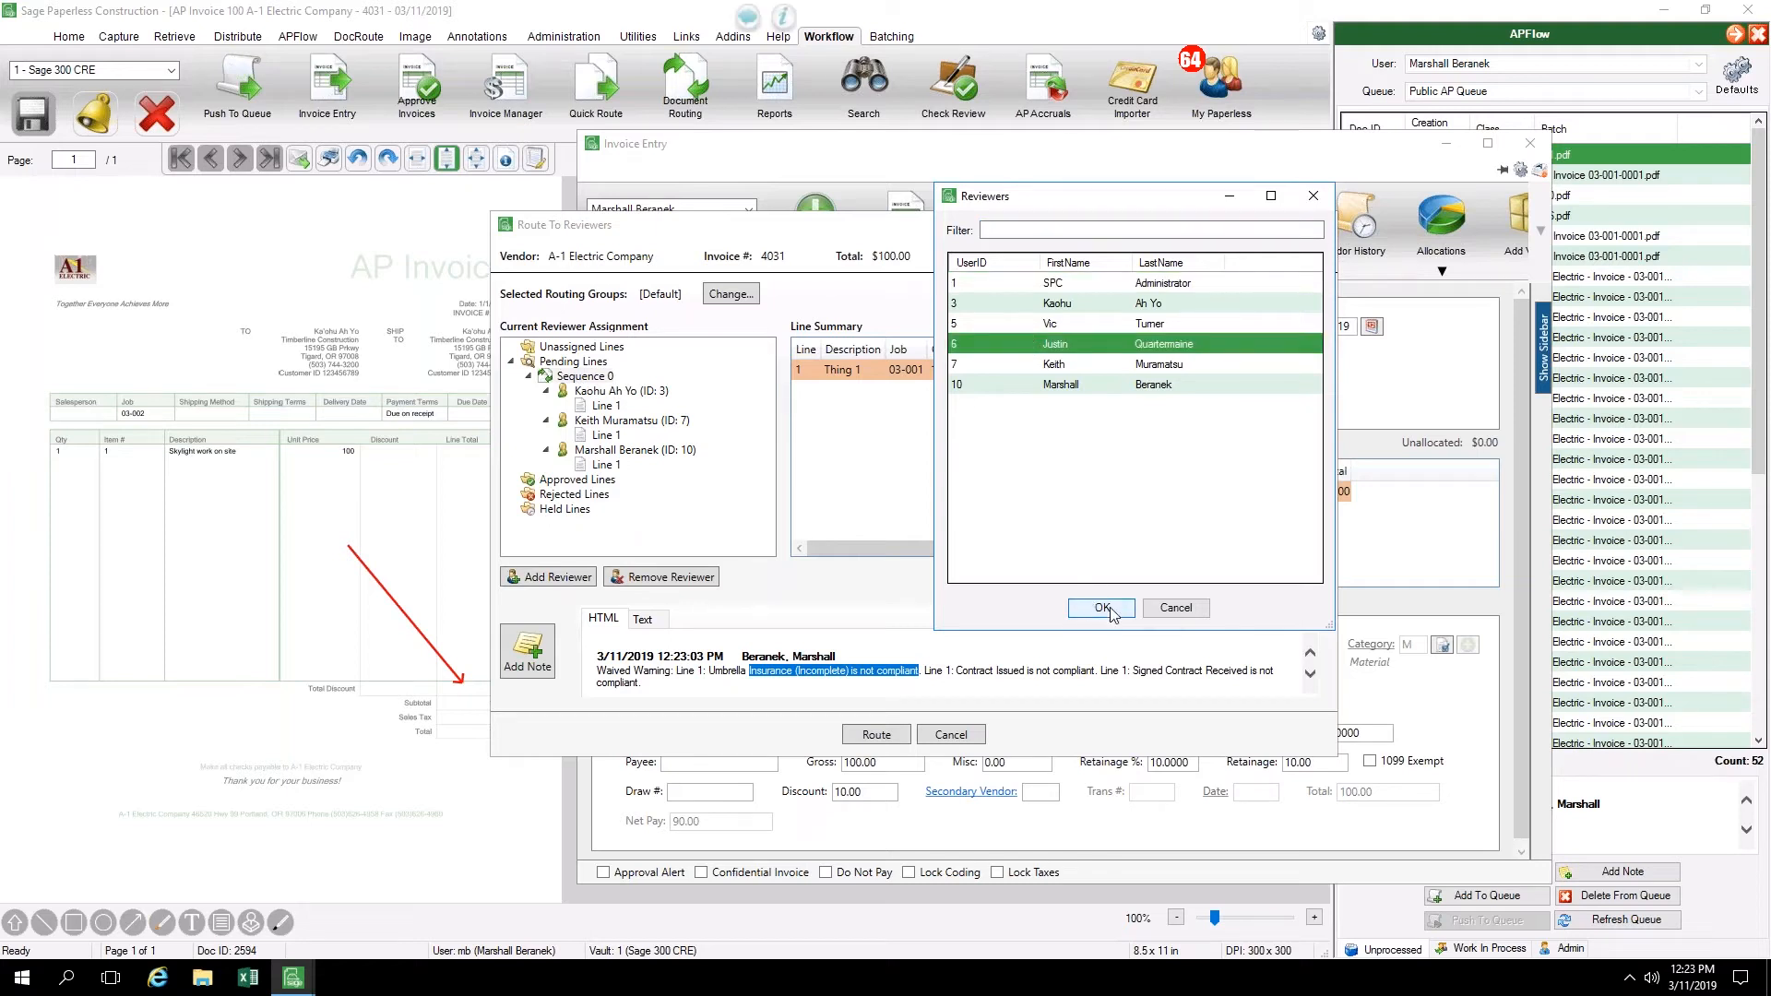
left_click(1176, 609)
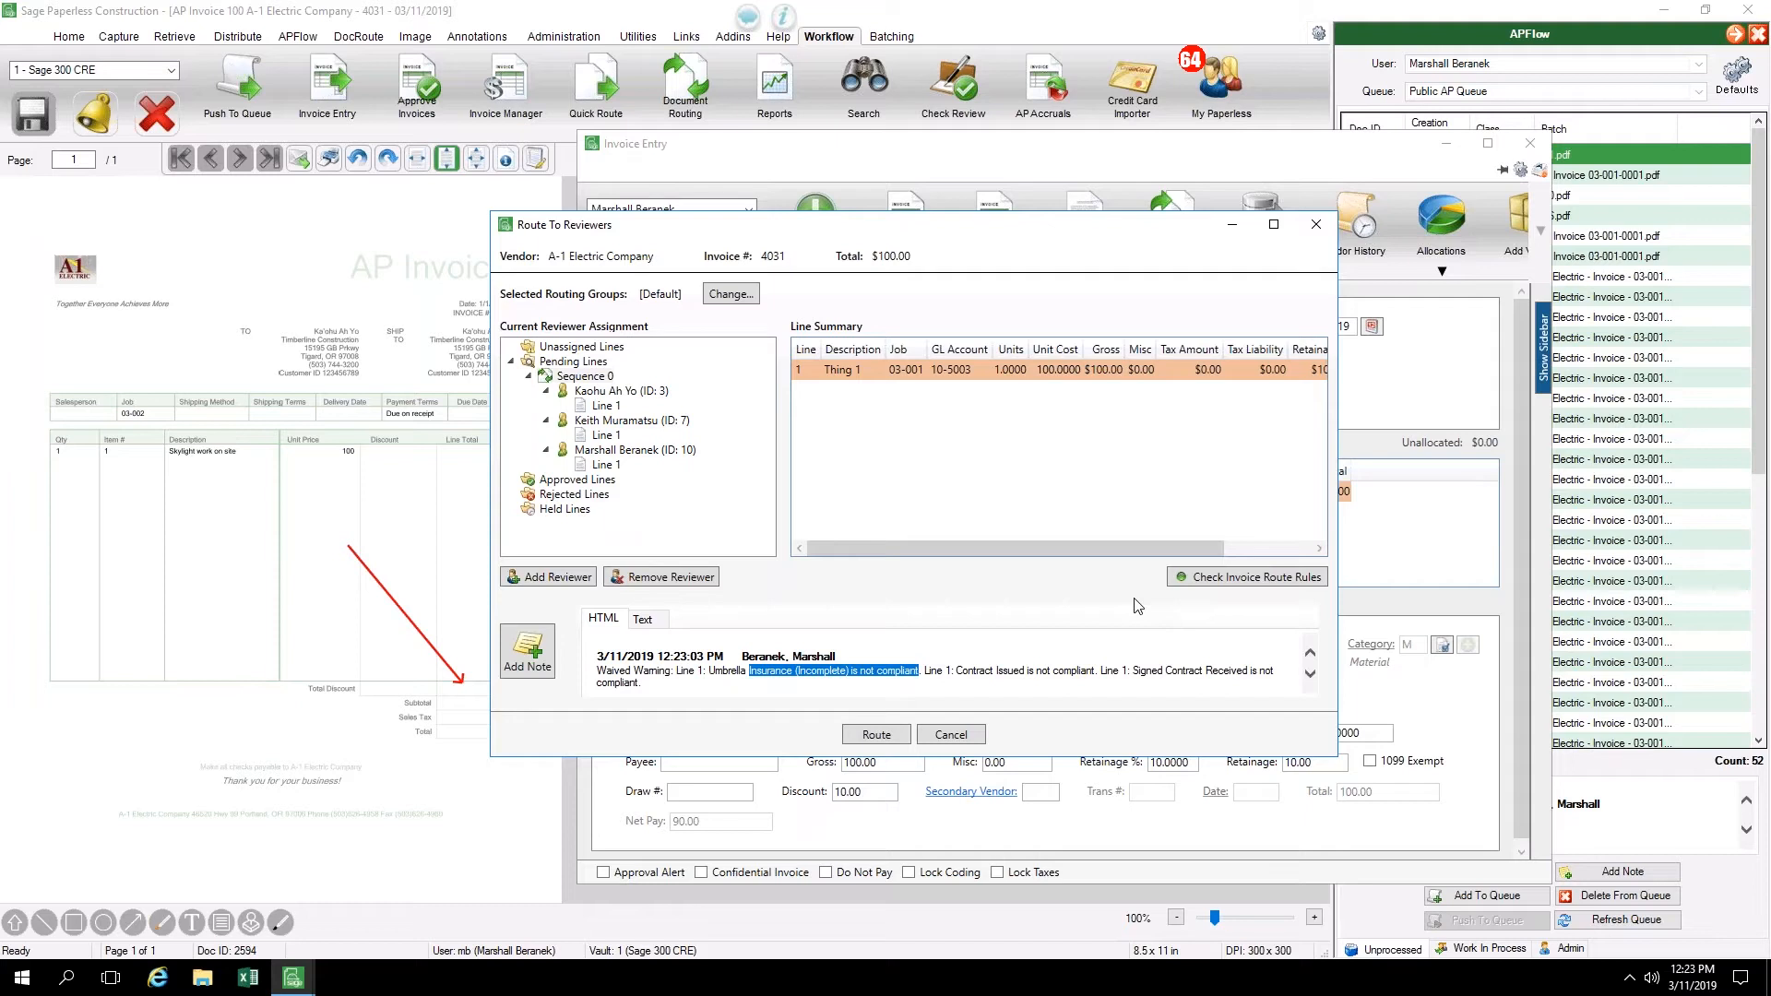
Route the invoice to the assigned reviewers and decline approving it at this time
left_click(876, 734)
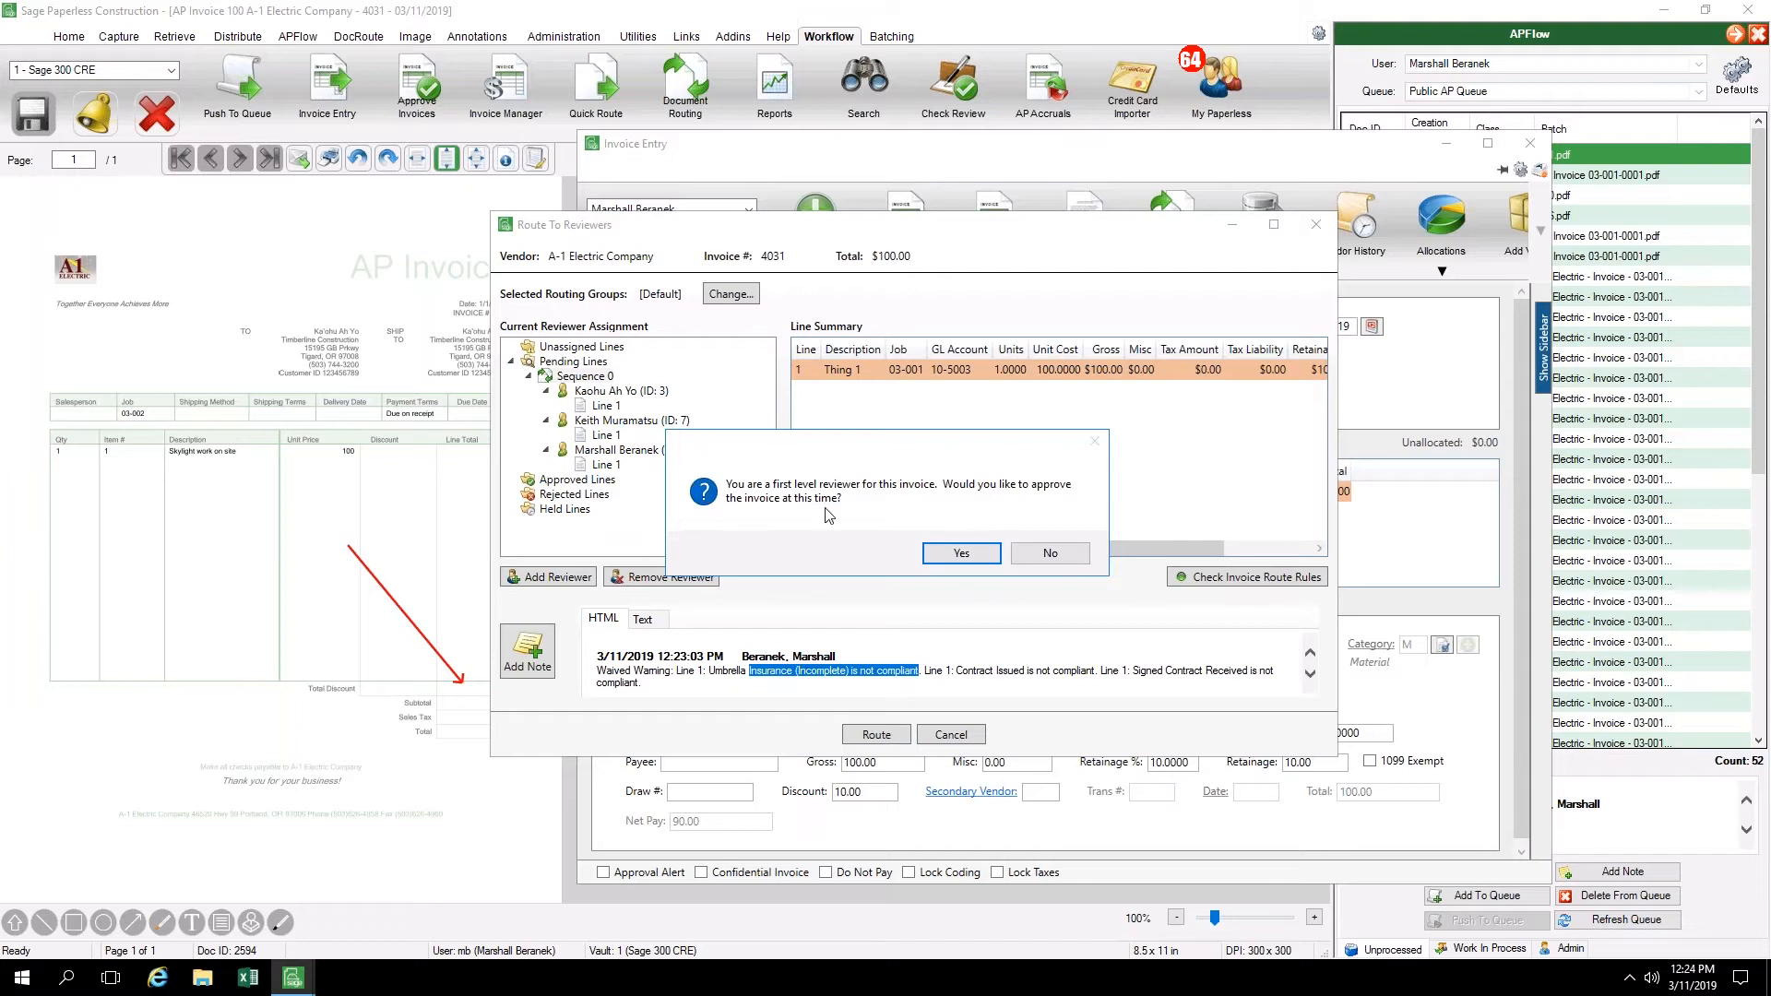
left_click(1059, 554)
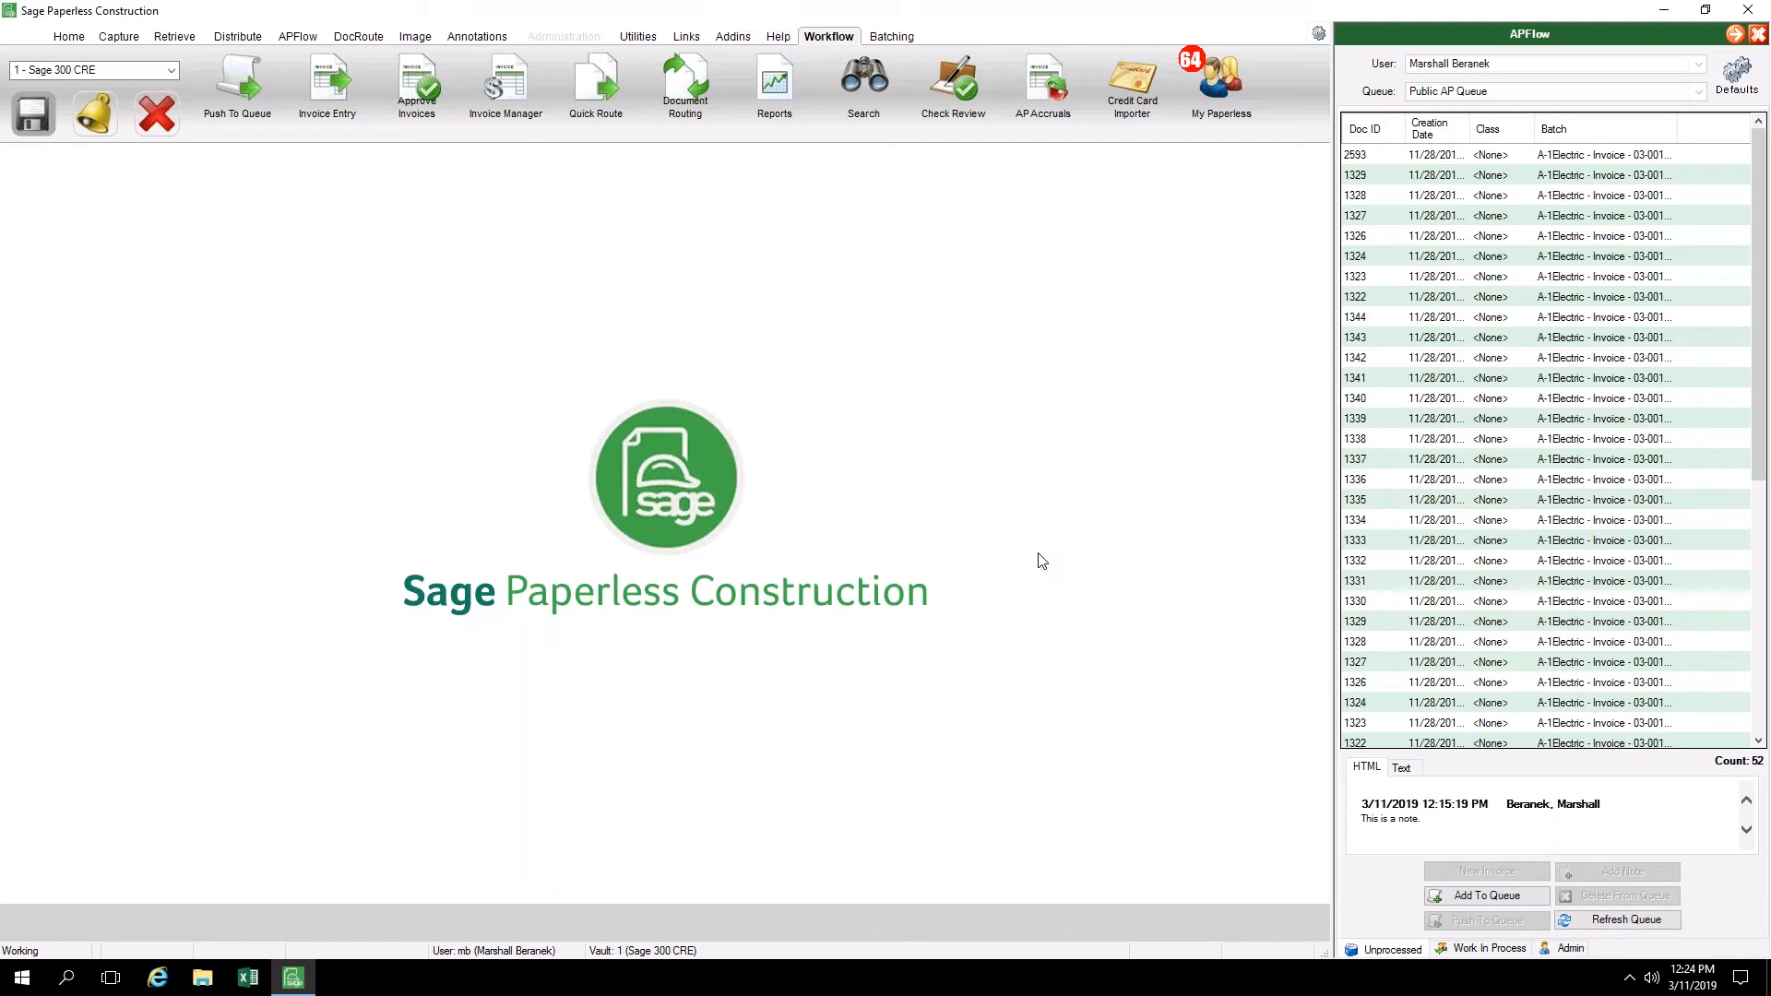
Start invoice entry for the first queued document, AP Invoice 03-001-0001.pdf, with vendor 101, Alpha Insulation, and invoice number 3041
left_click(1502, 157)
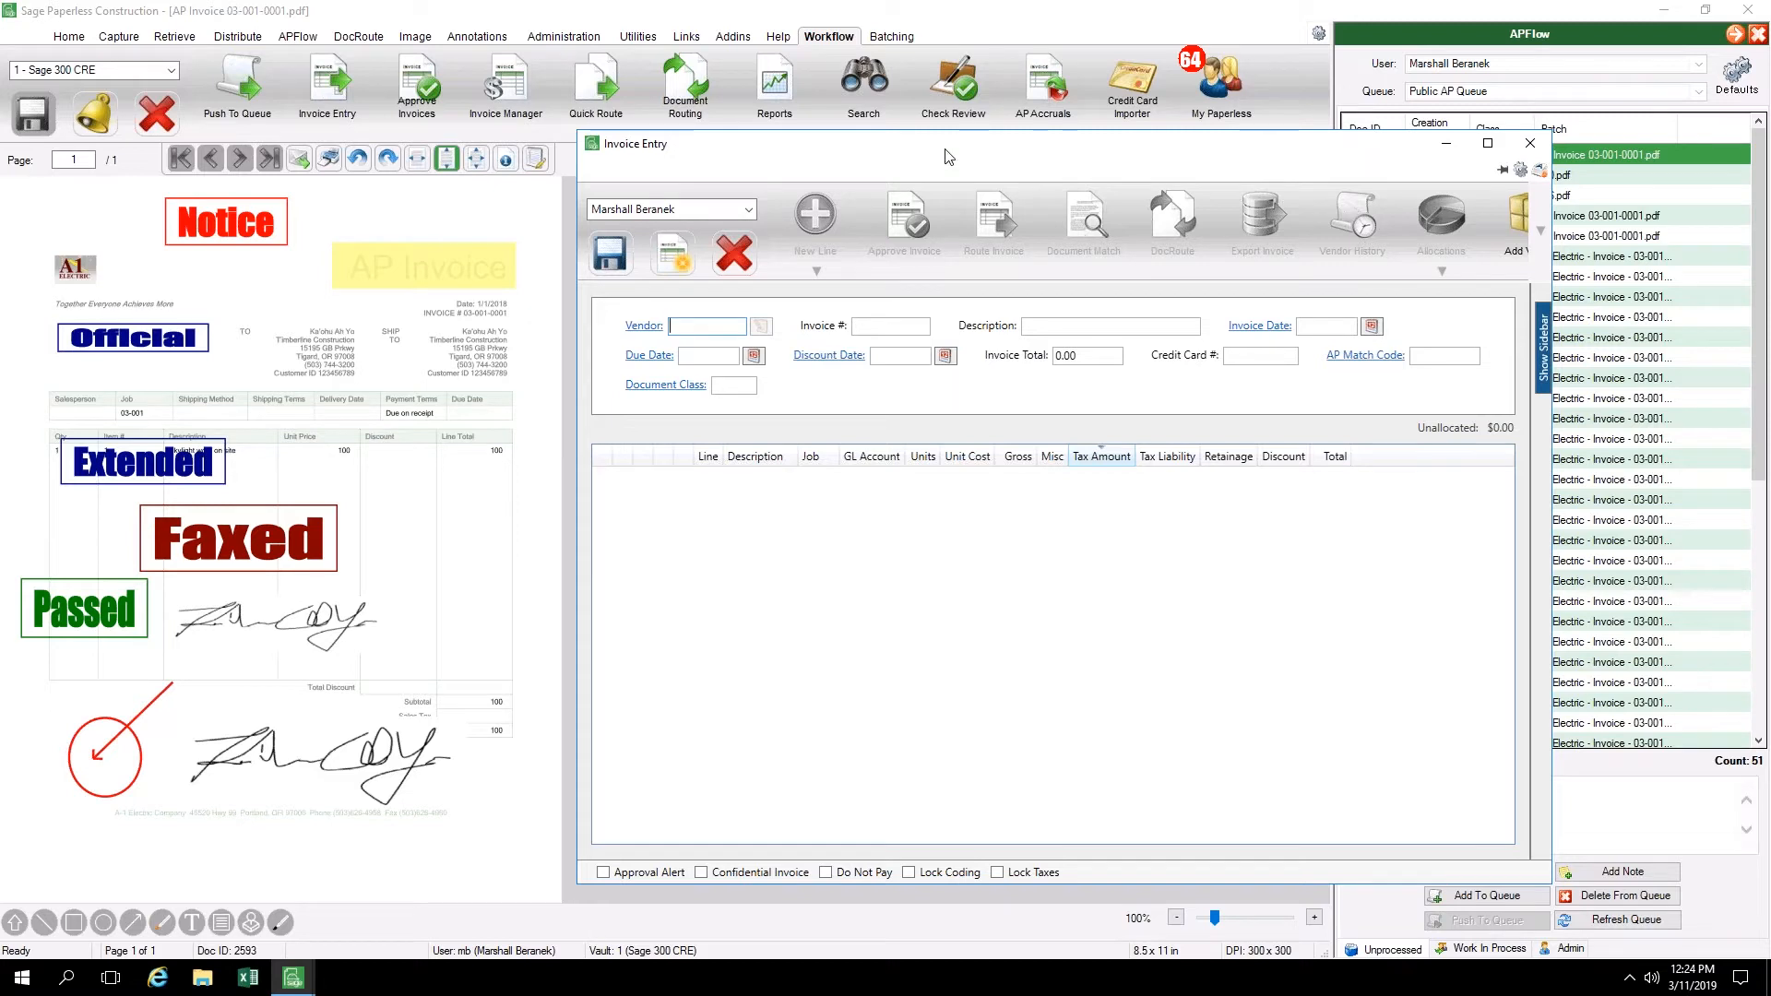
left_click(646, 334)
left_click(783, 233)
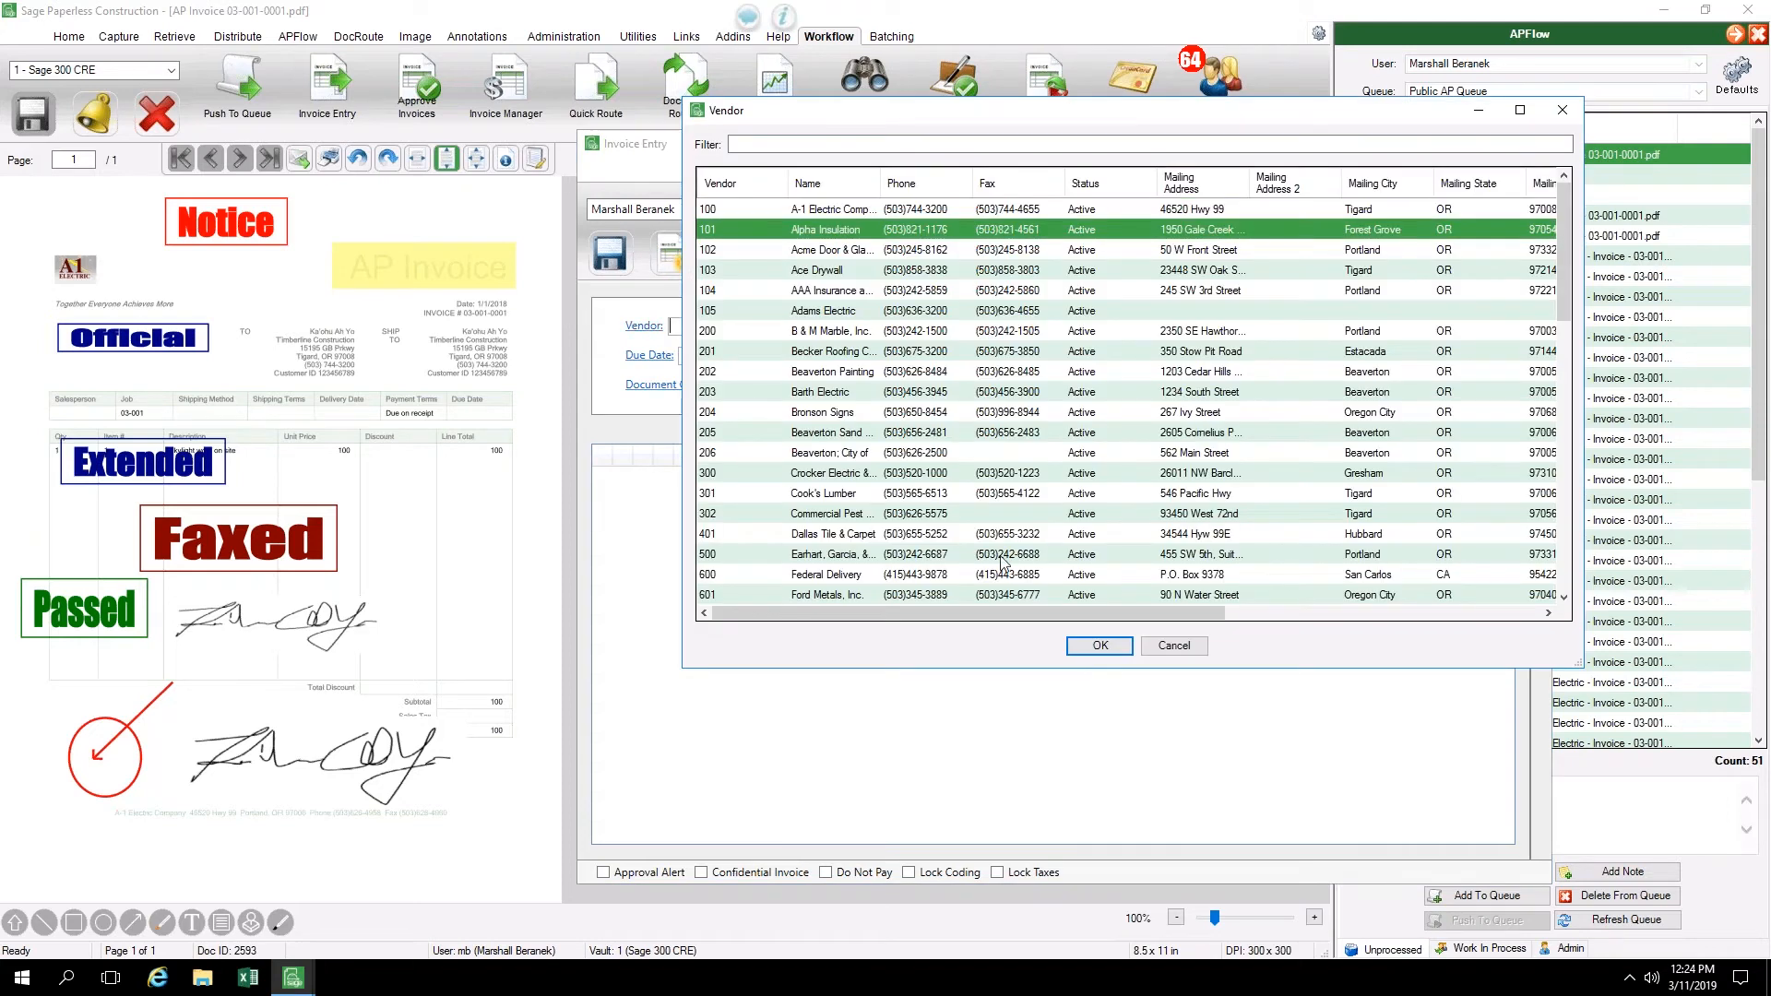
left_click(1093, 646)
left_click(879, 327)
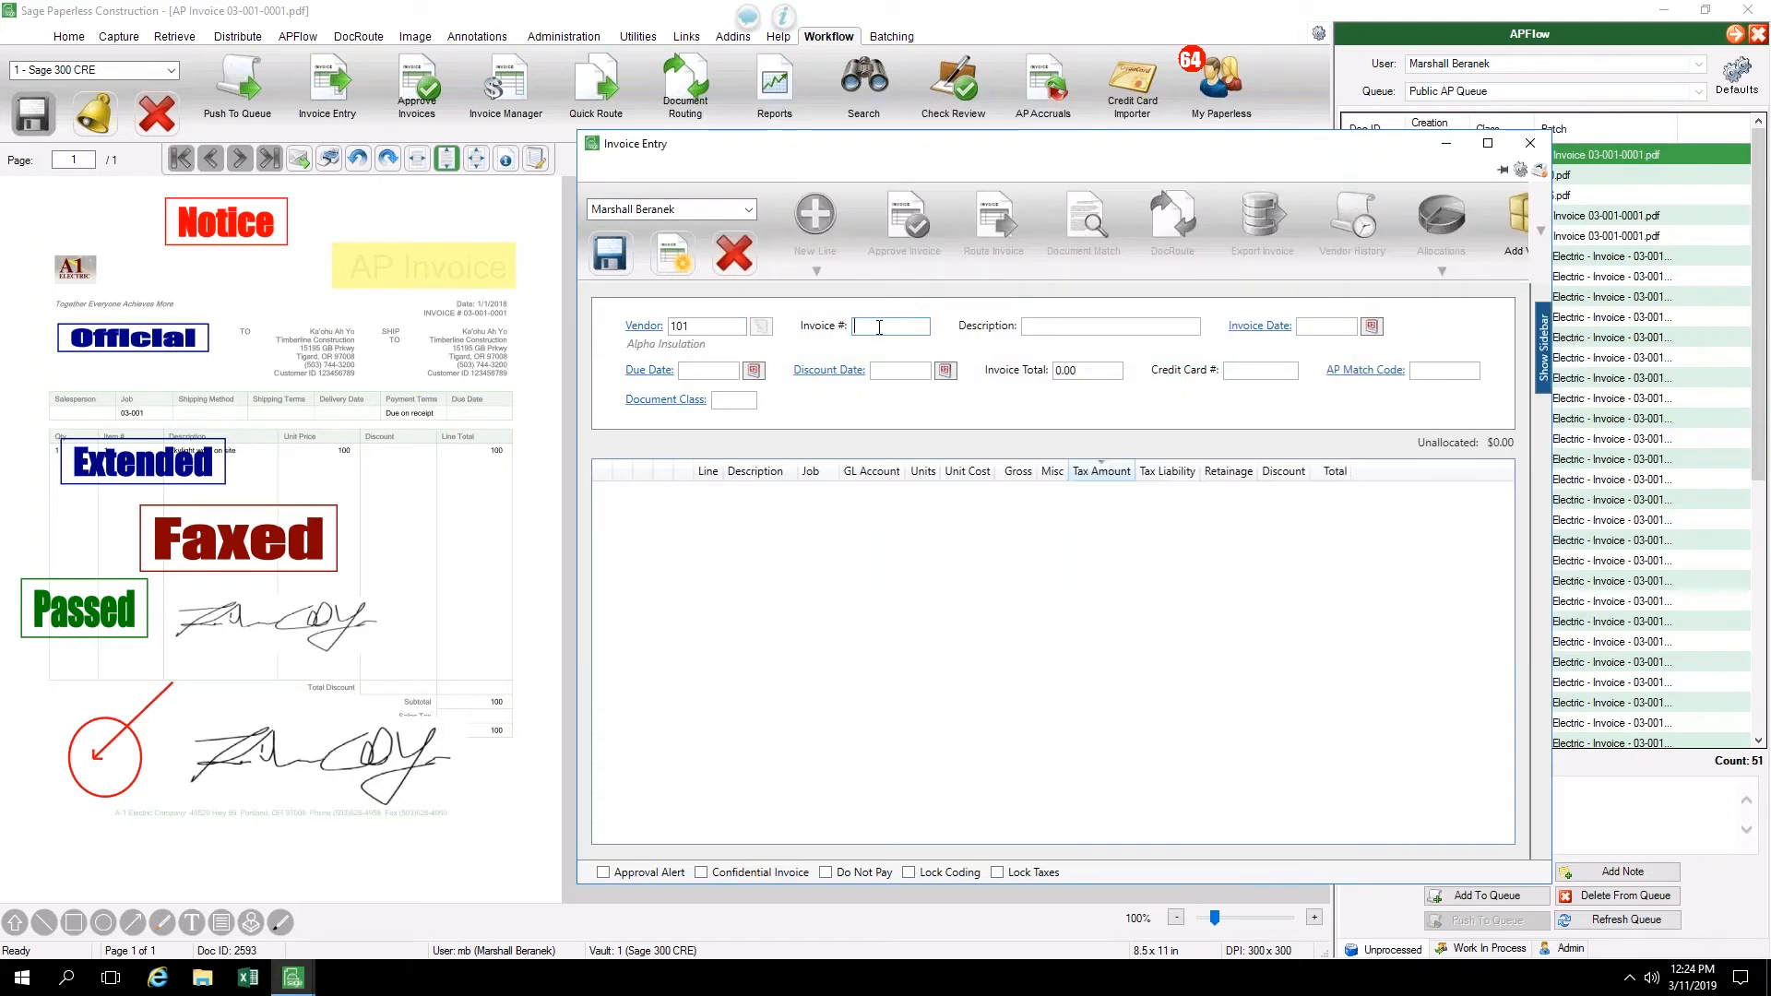
type("3041")
key("Tab")
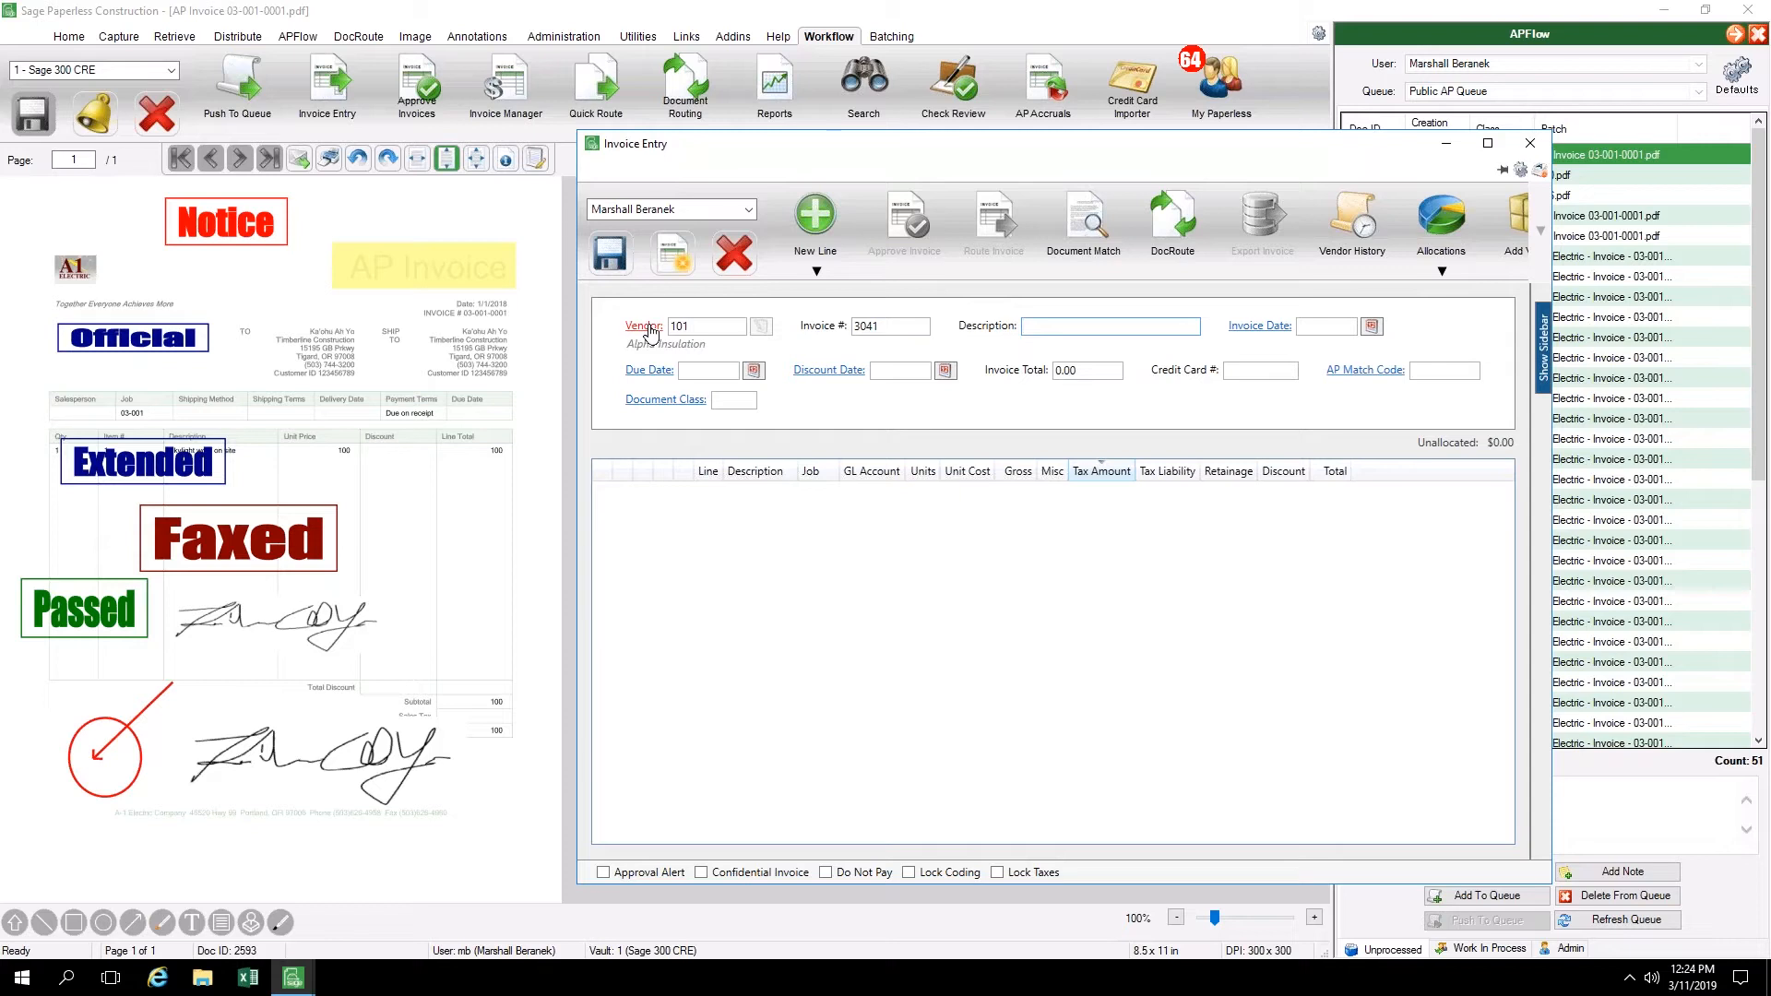
Examine the vendor lookup list for the Vendor field and cancel it without picking another vendor
double_click(718, 322)
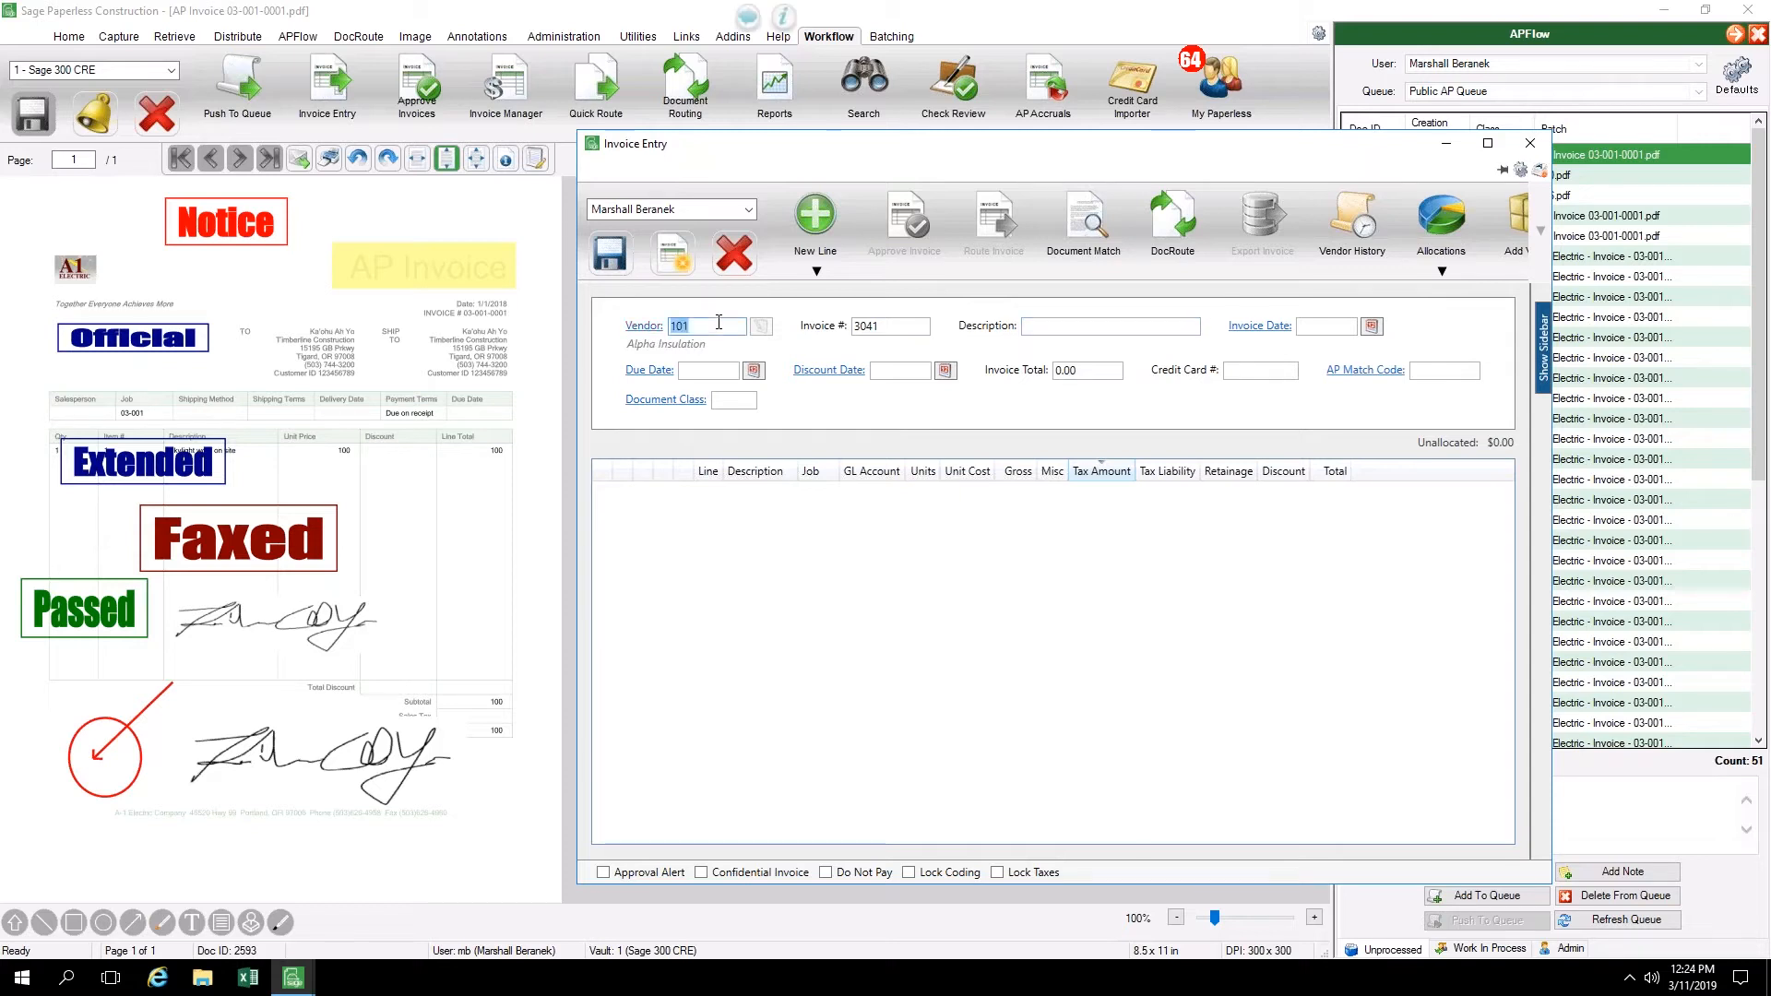
key("F4")
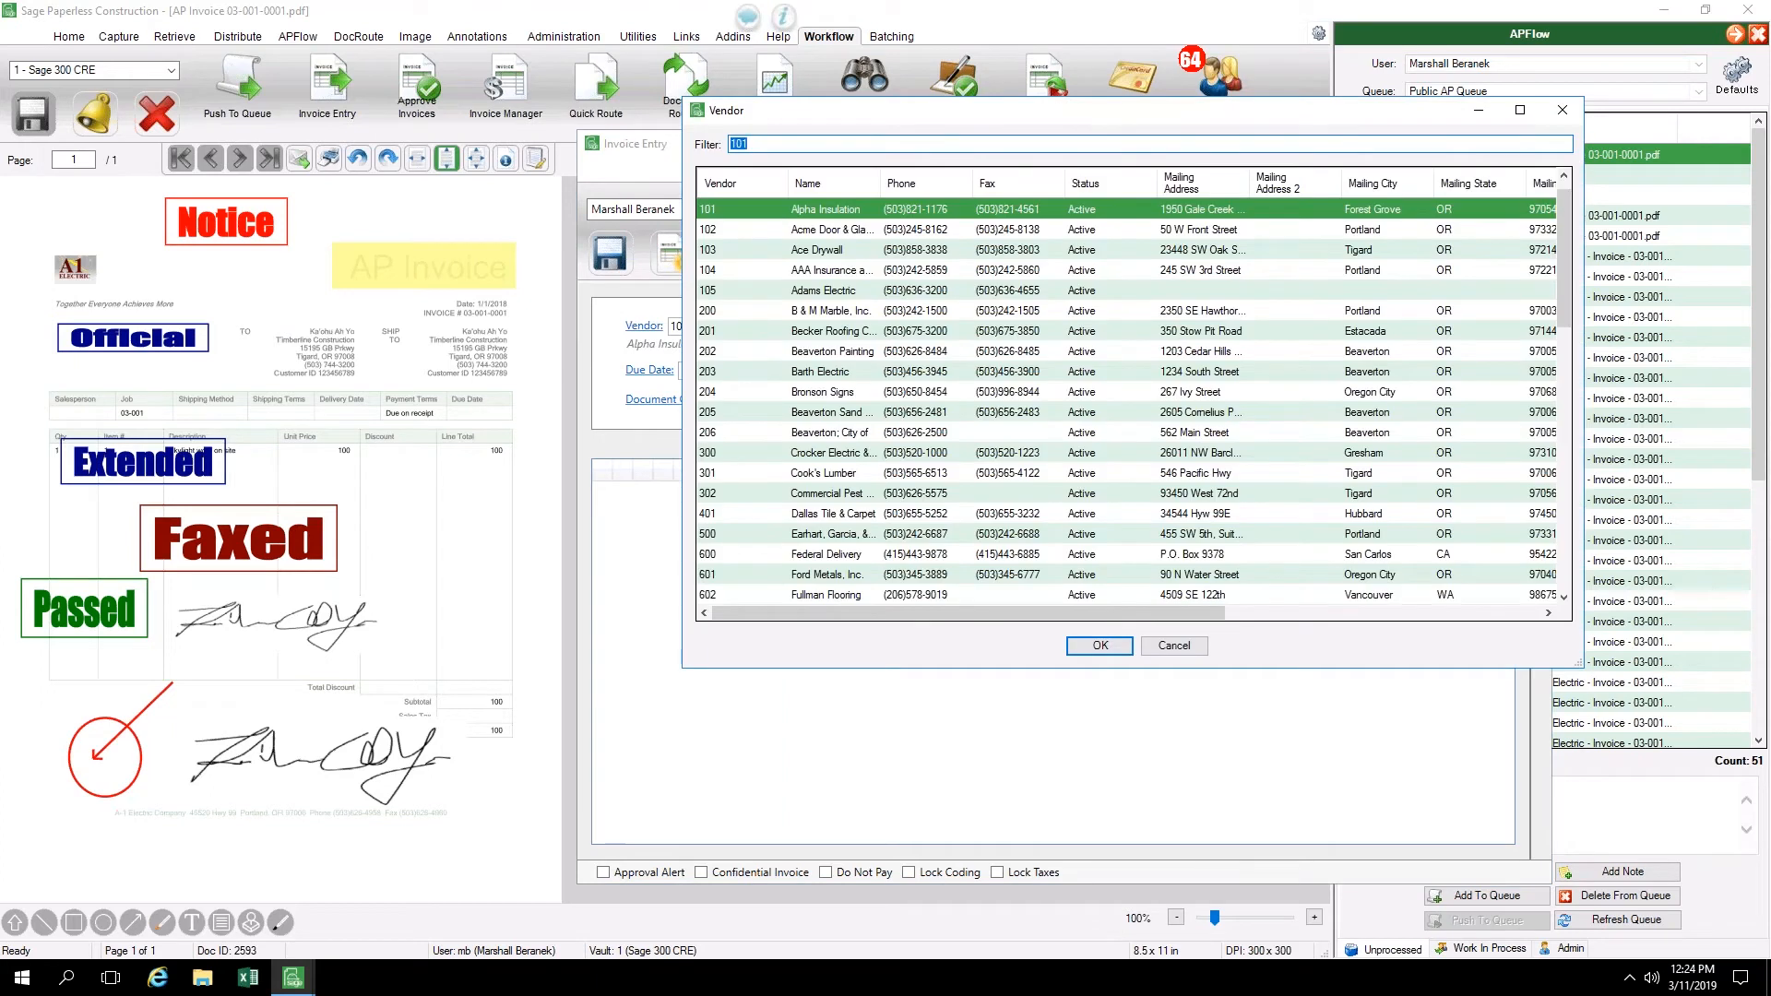
key("Tab")
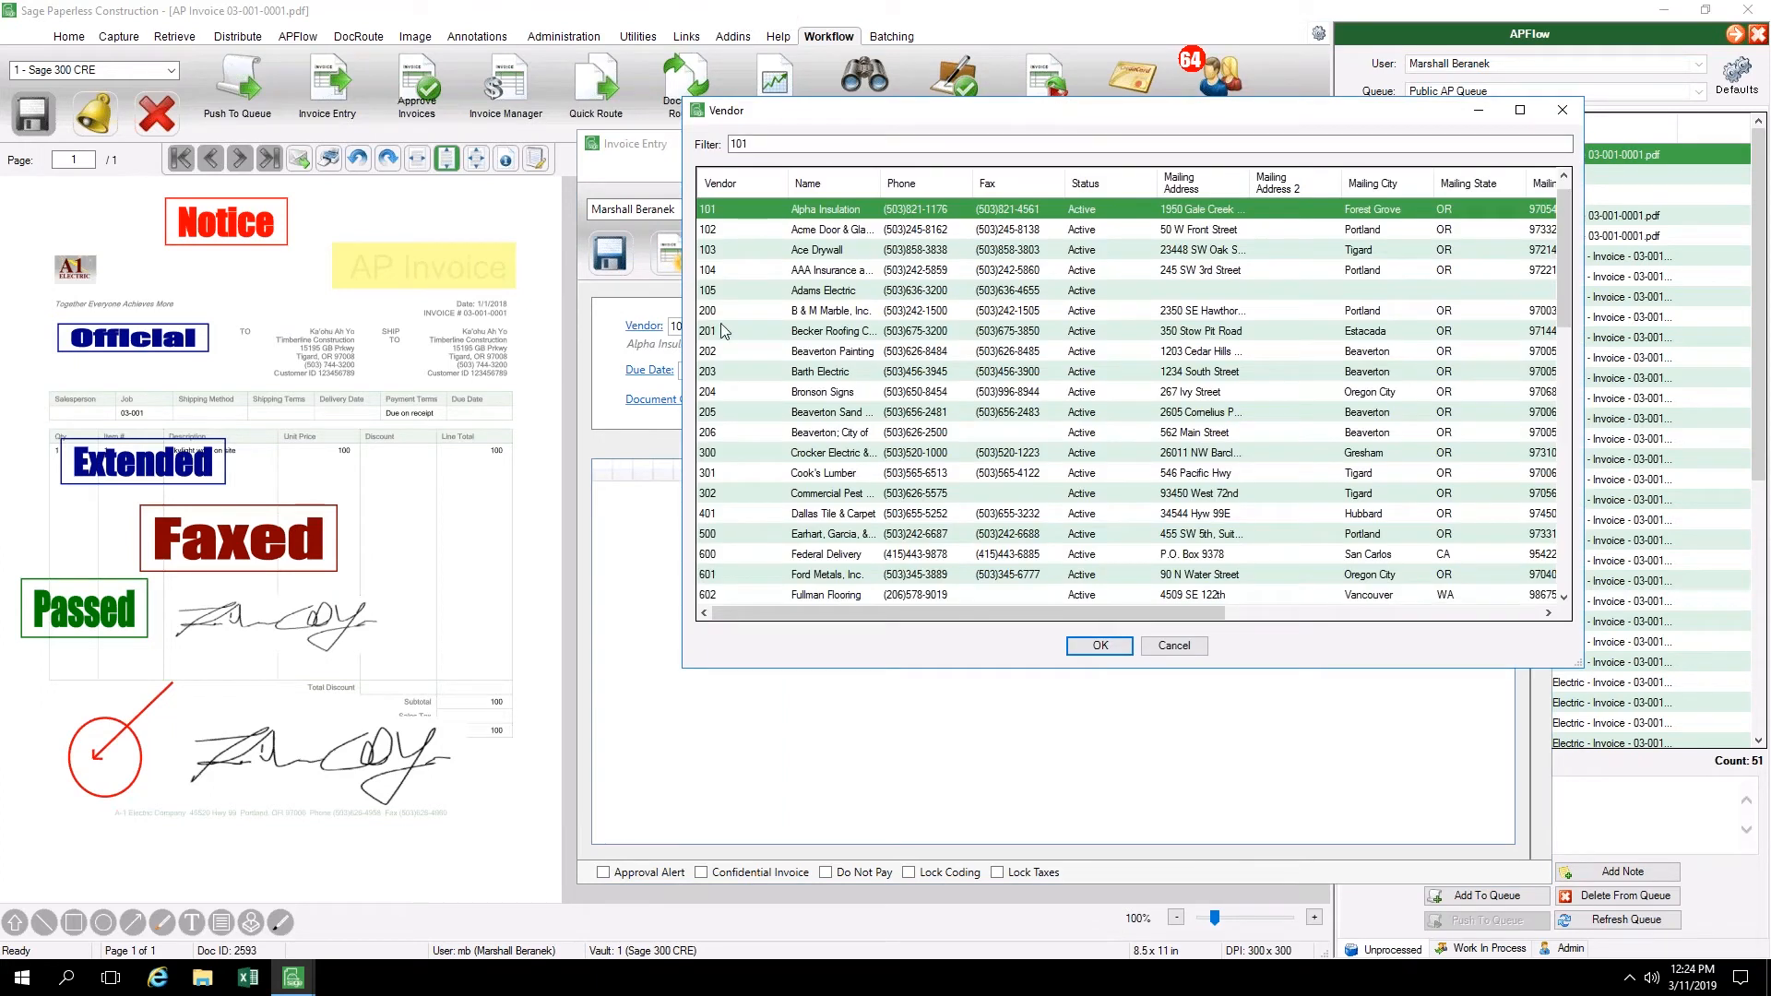
left_click(1203, 649)
Set the Alpha Insulation invoice's date to 3/11/2019
key("Tab")
key("Tab")
key("Tab")
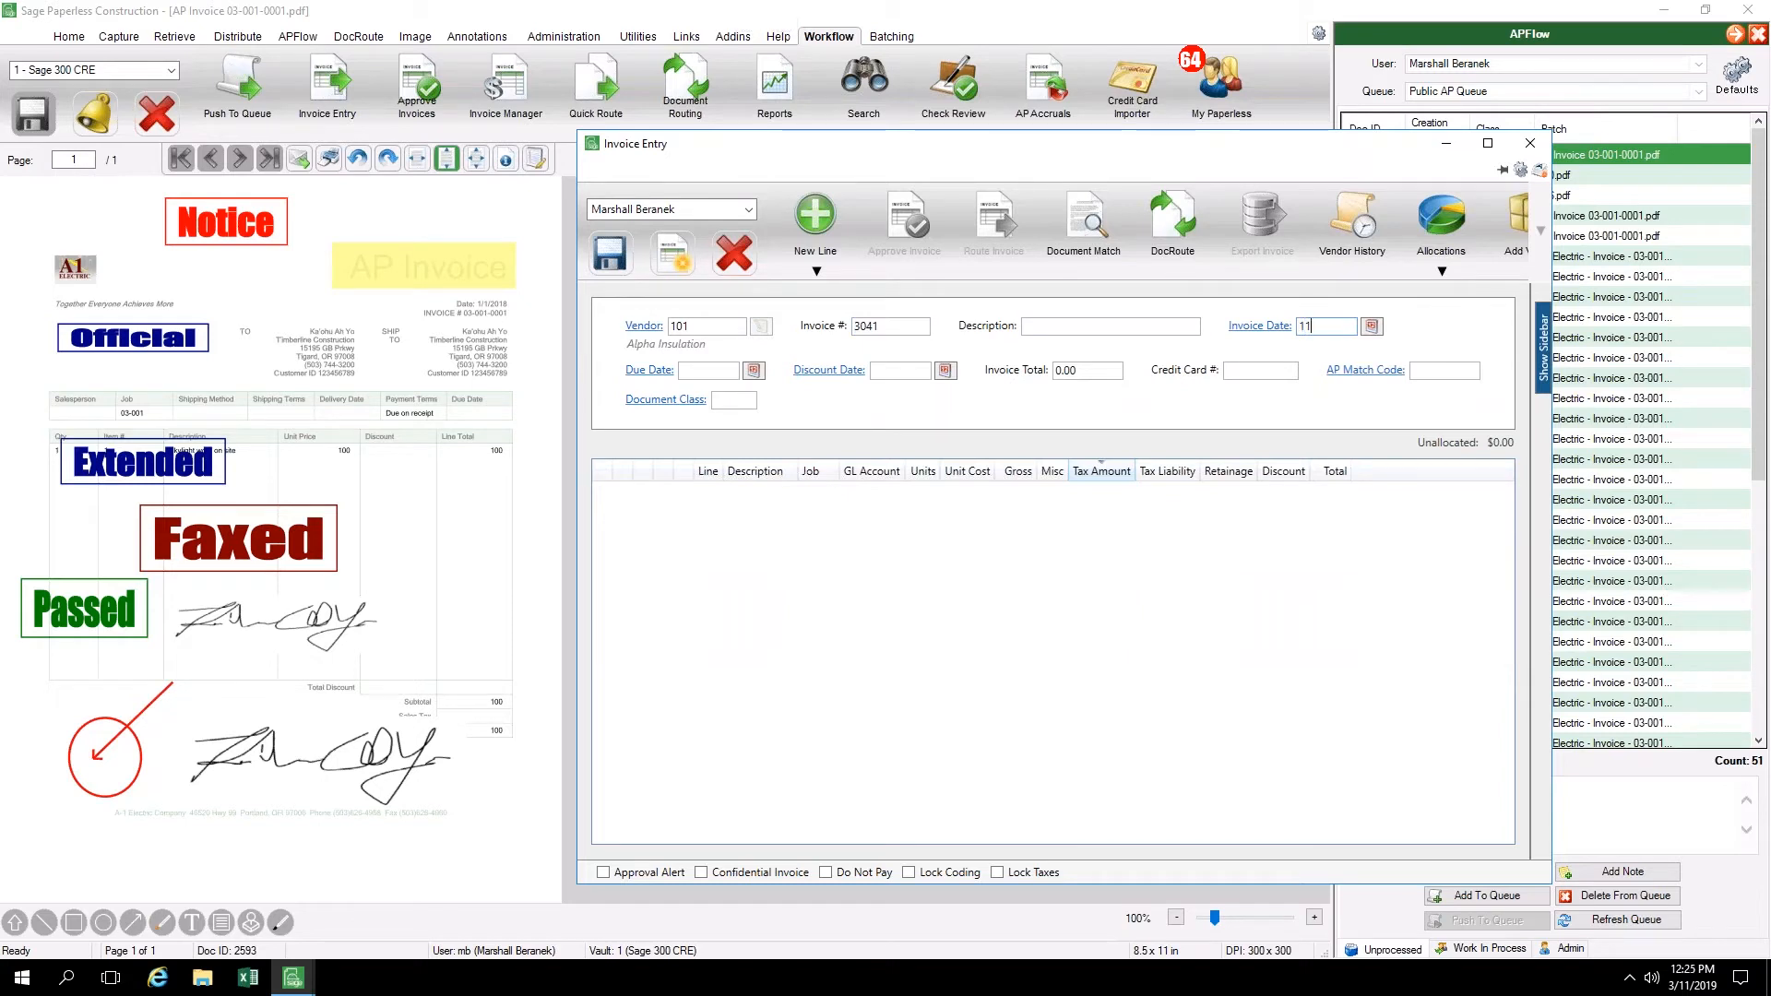
key("Tab")
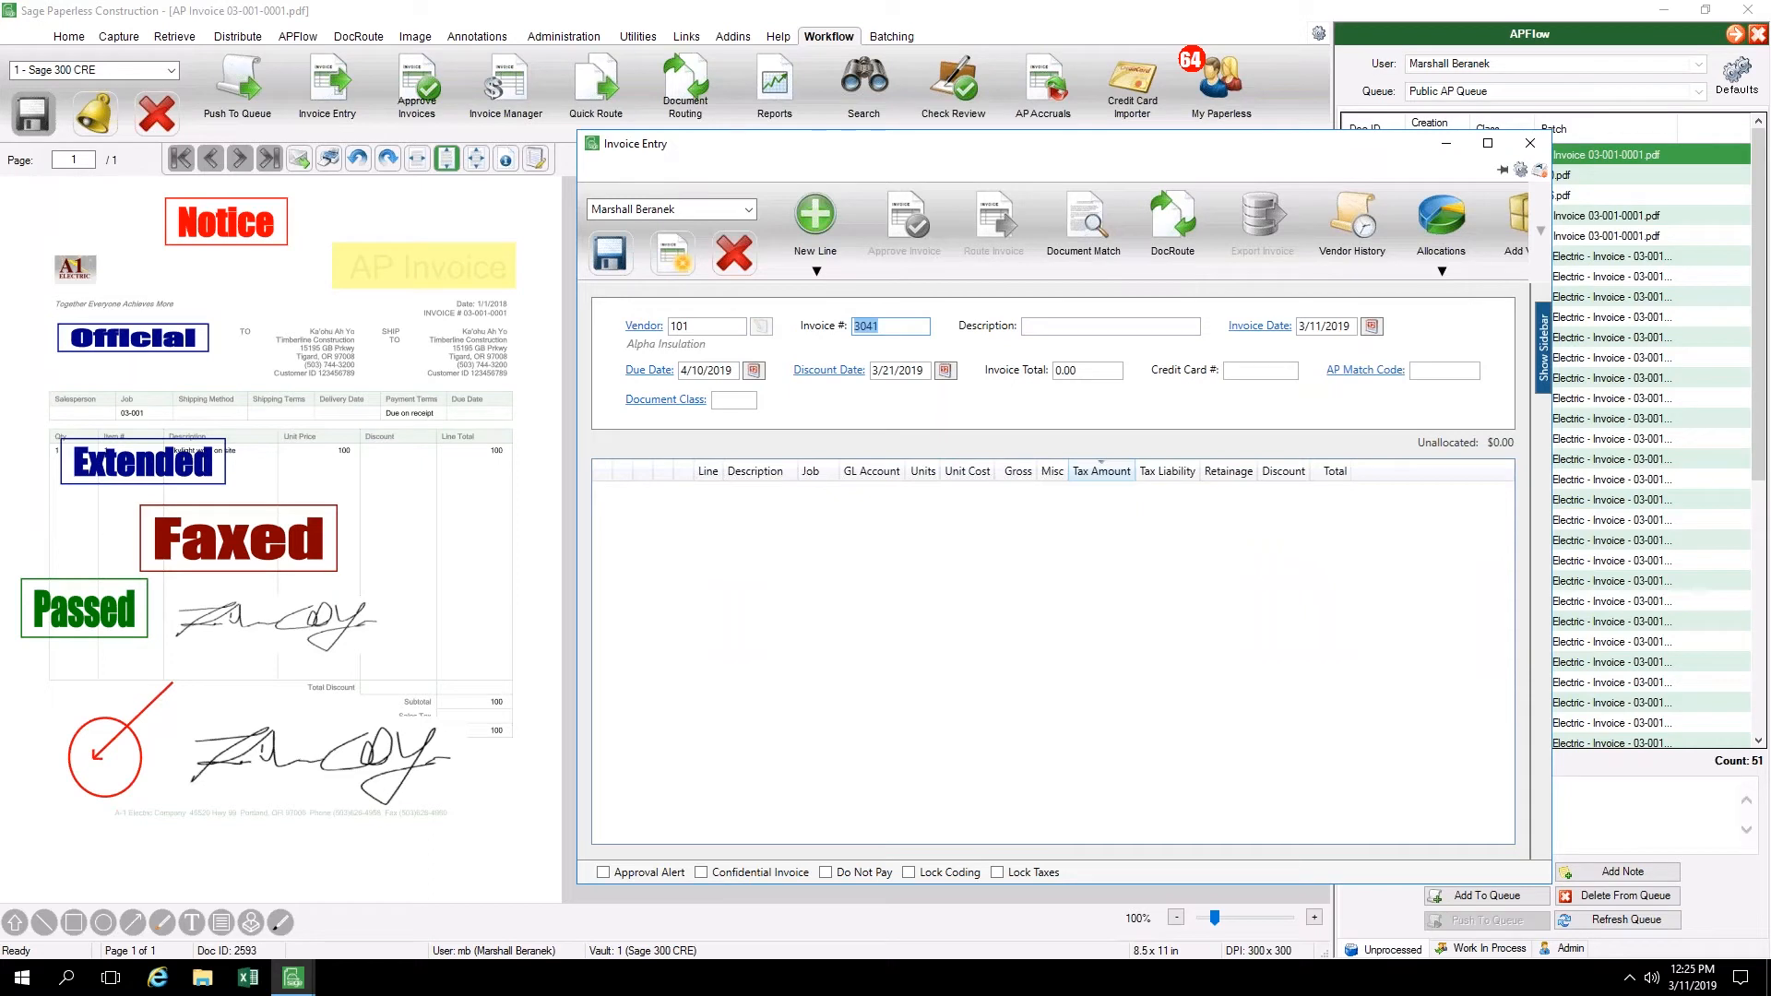
Review the configured invoice entry hot keys, including those for new job, expense and purchase order lines, and close the configuration
key("ctrl")
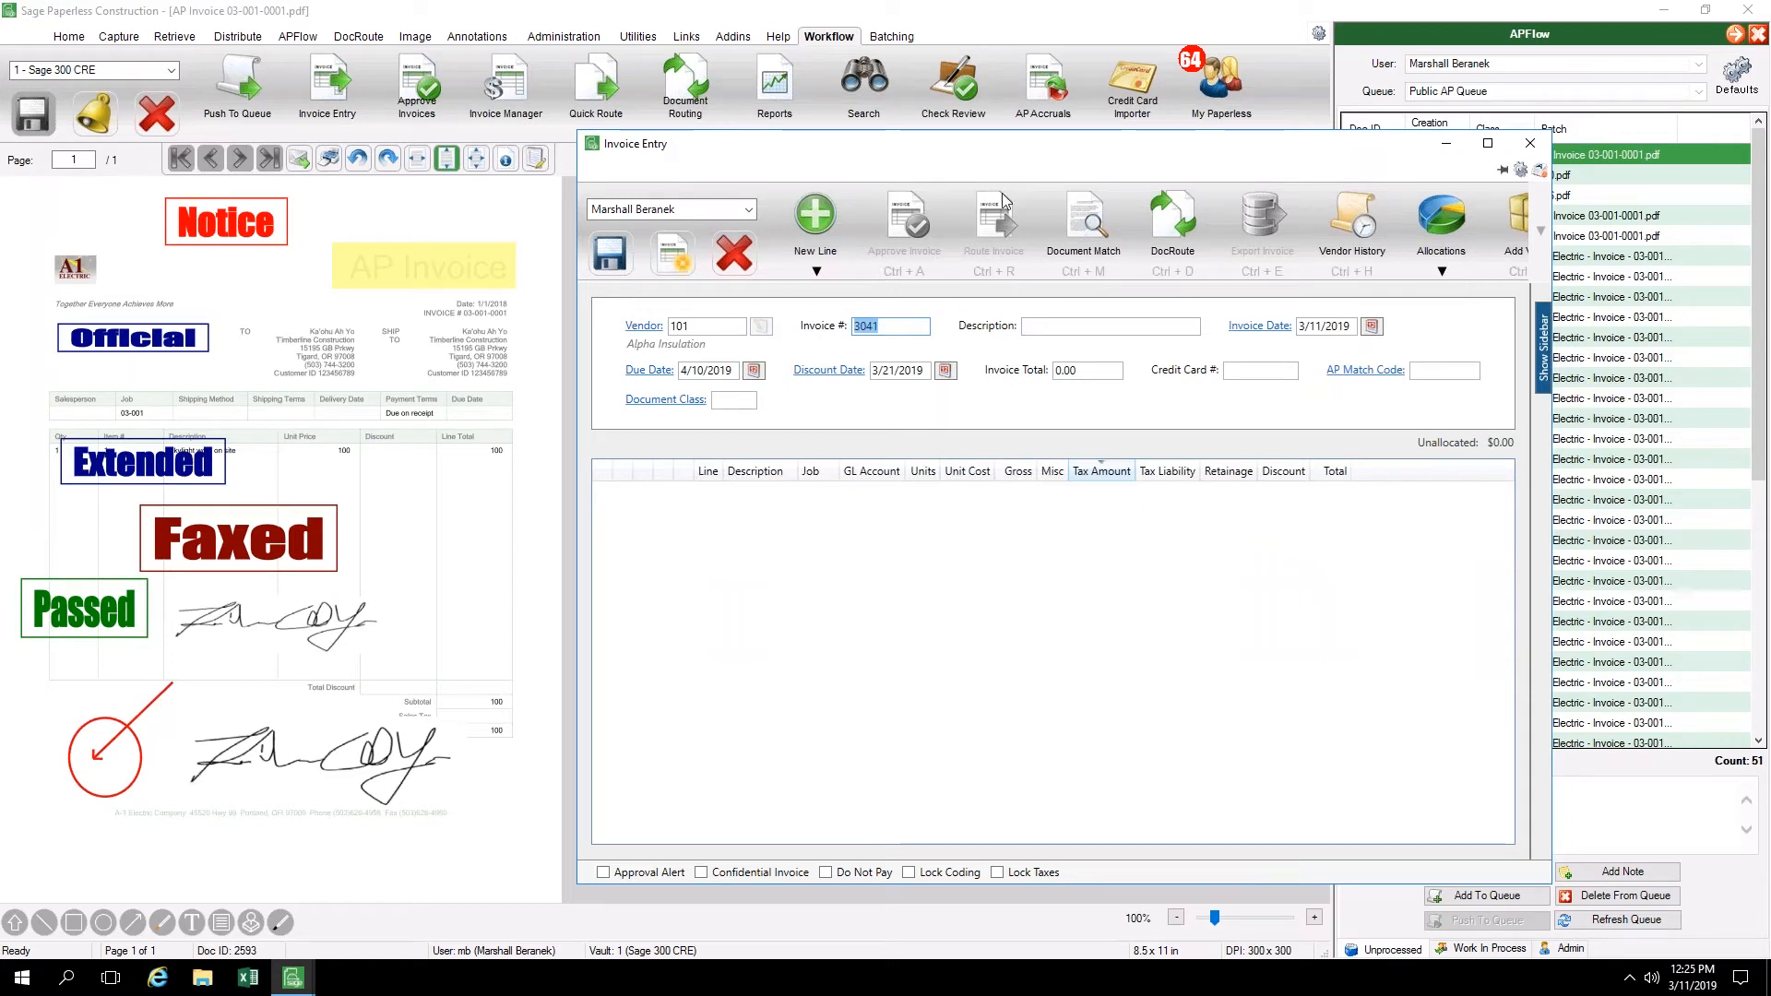
left_click(1542, 171)
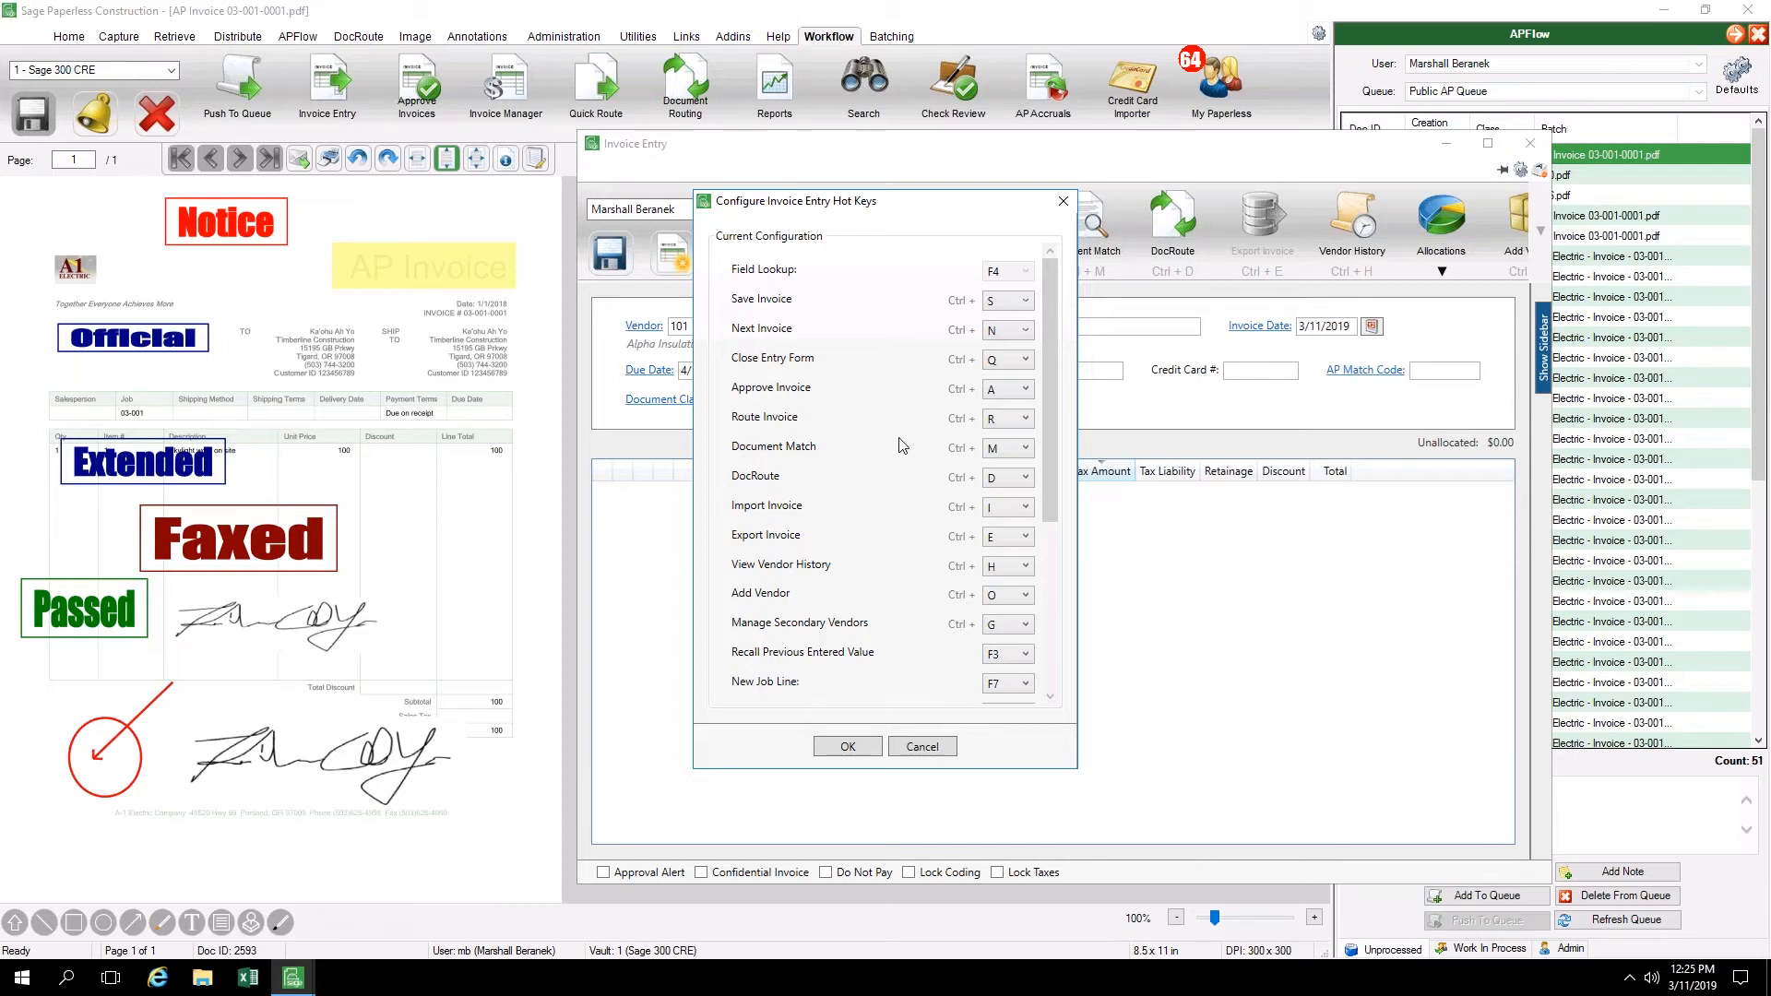
scroll(902, 442, "down", 3)
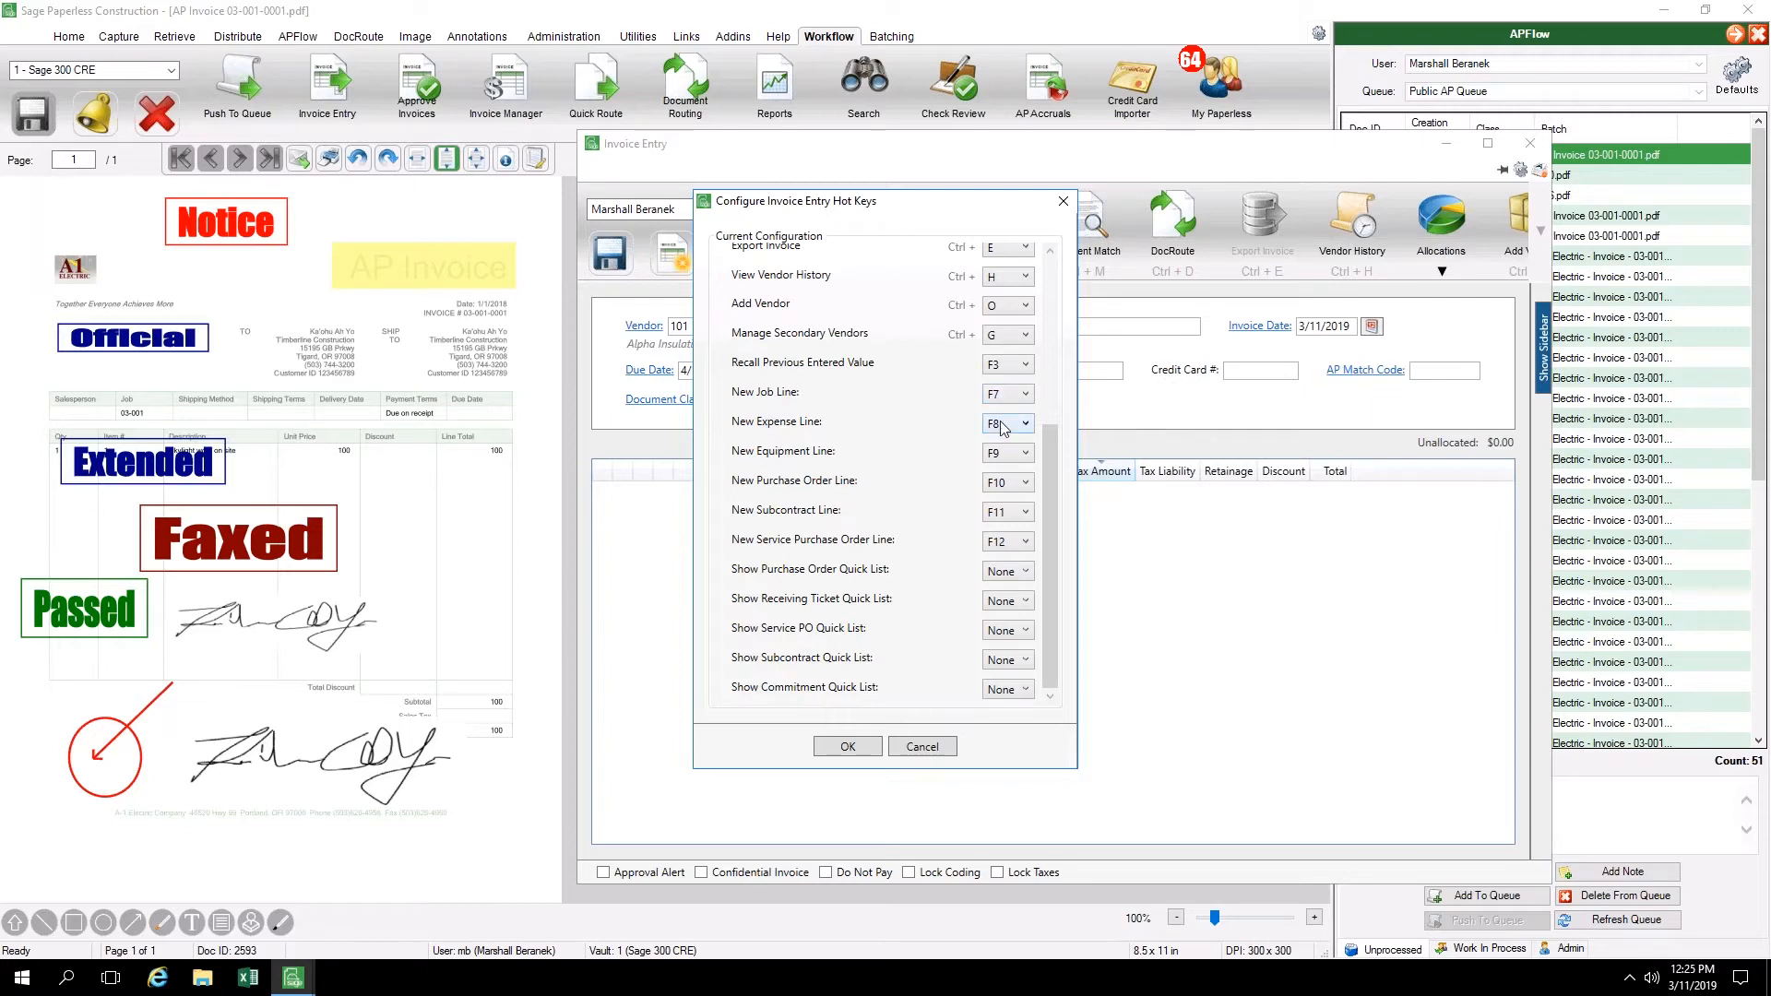
left_click(1062, 201)
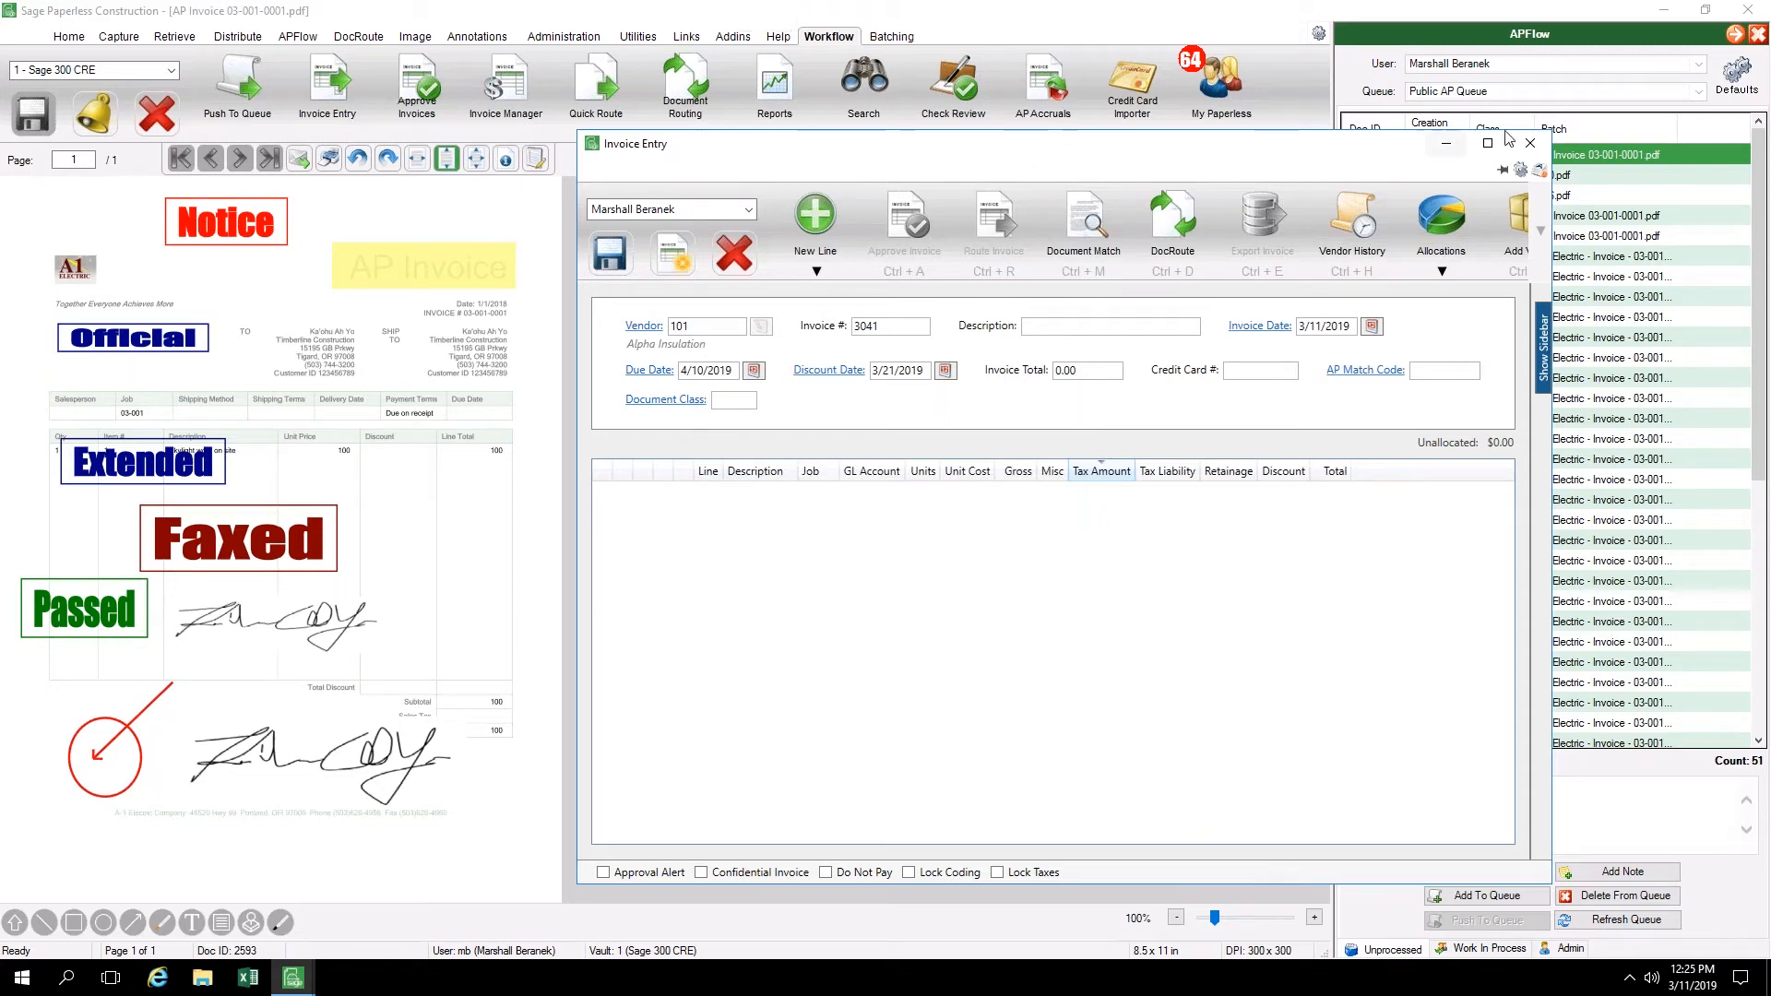
Close invoice entry, save the changes to invoice 3041 and acknowledge the insurance compliance warnings
left_click(1530, 147)
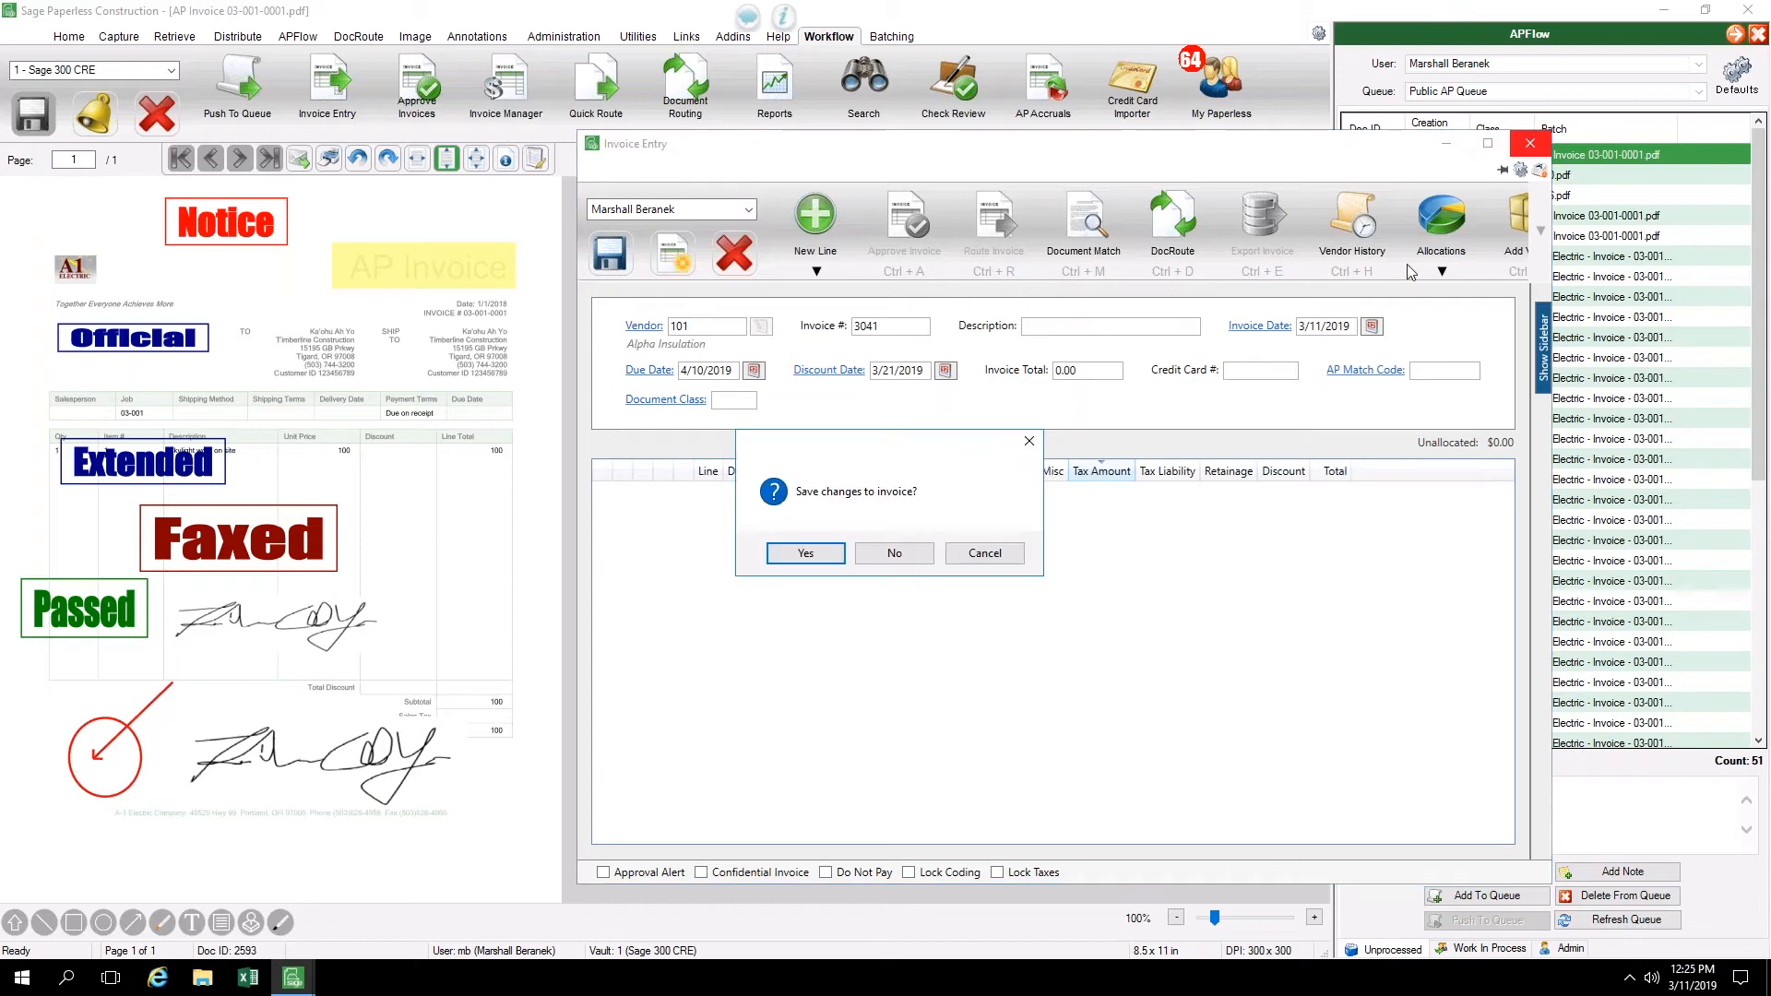
left_click(806, 553)
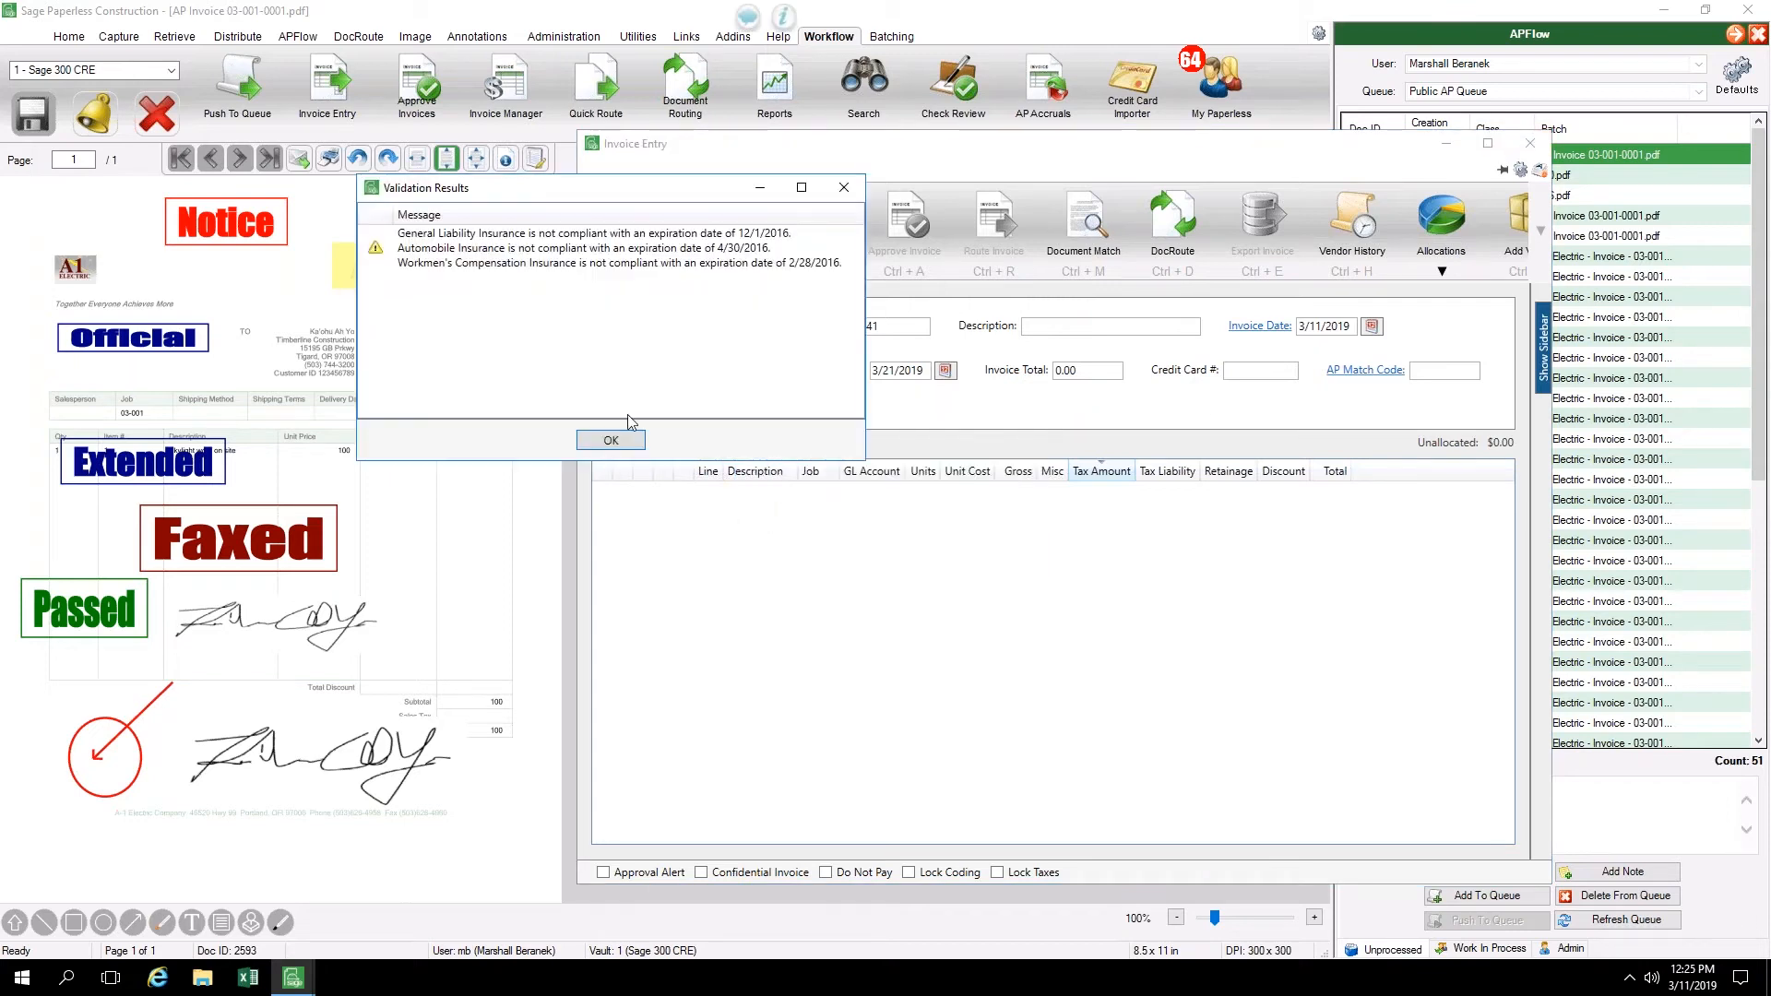
left_click(611, 441)
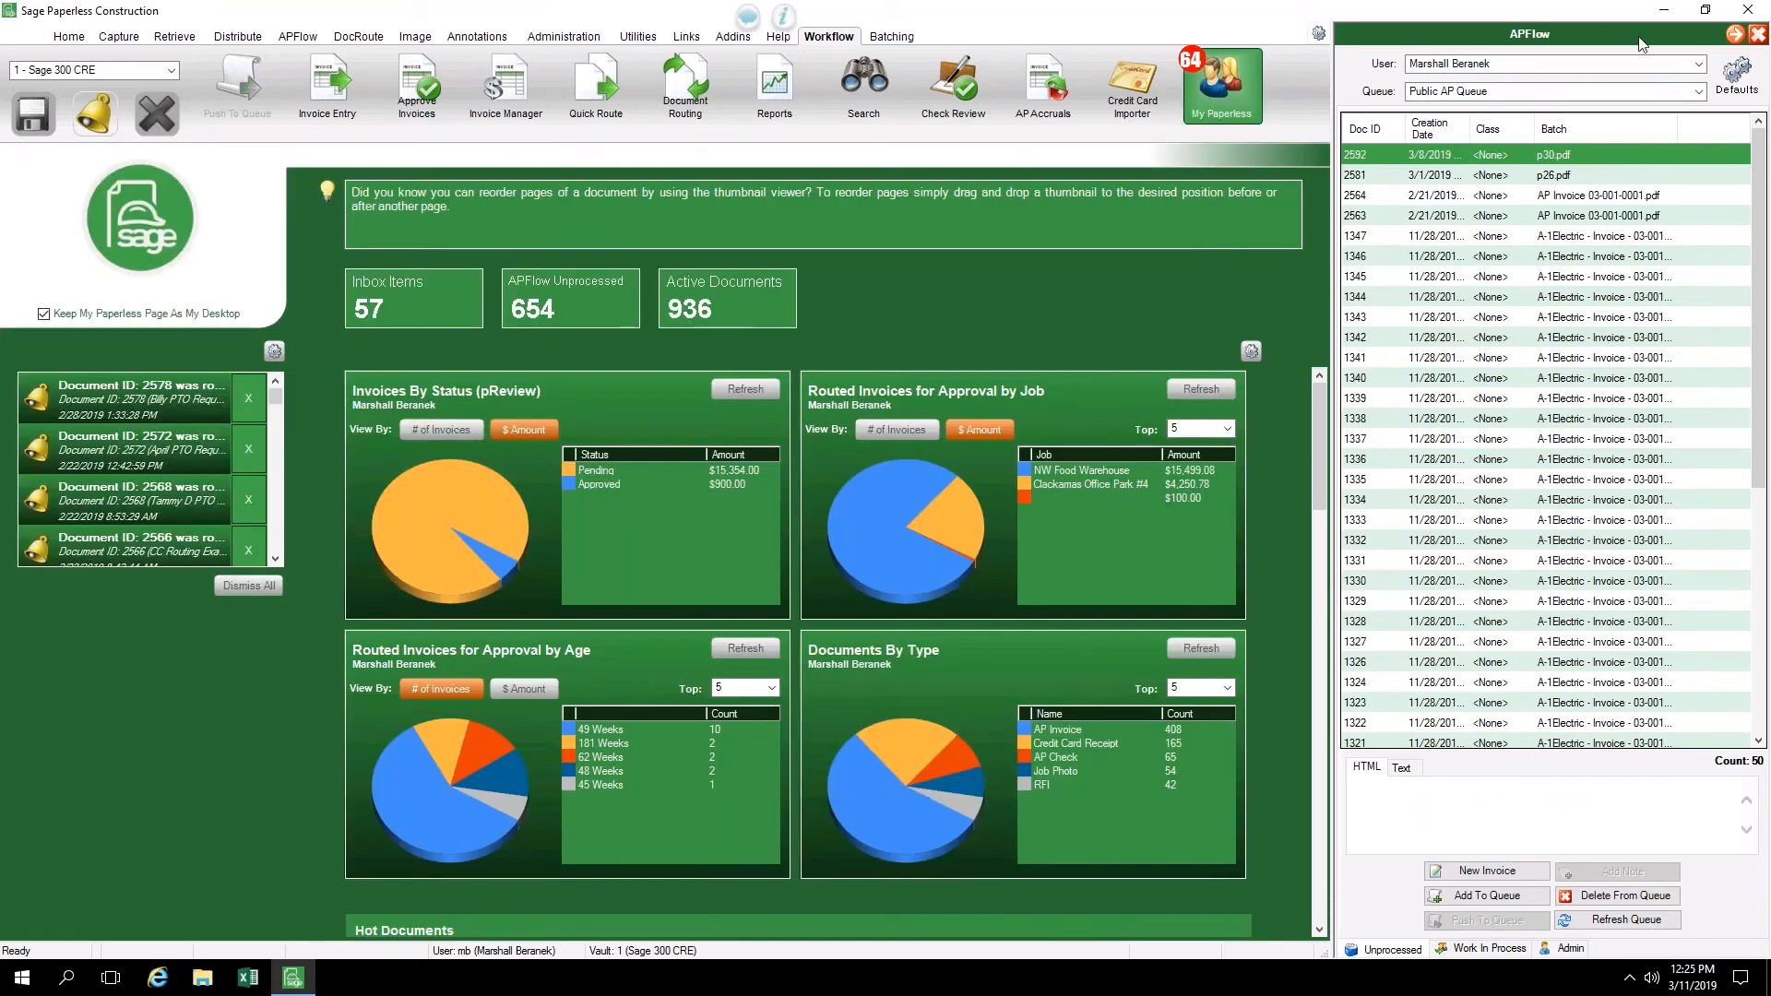
Close the APFlow queue and the My Paperless page, and open invoice approval
left_click(1759, 35)
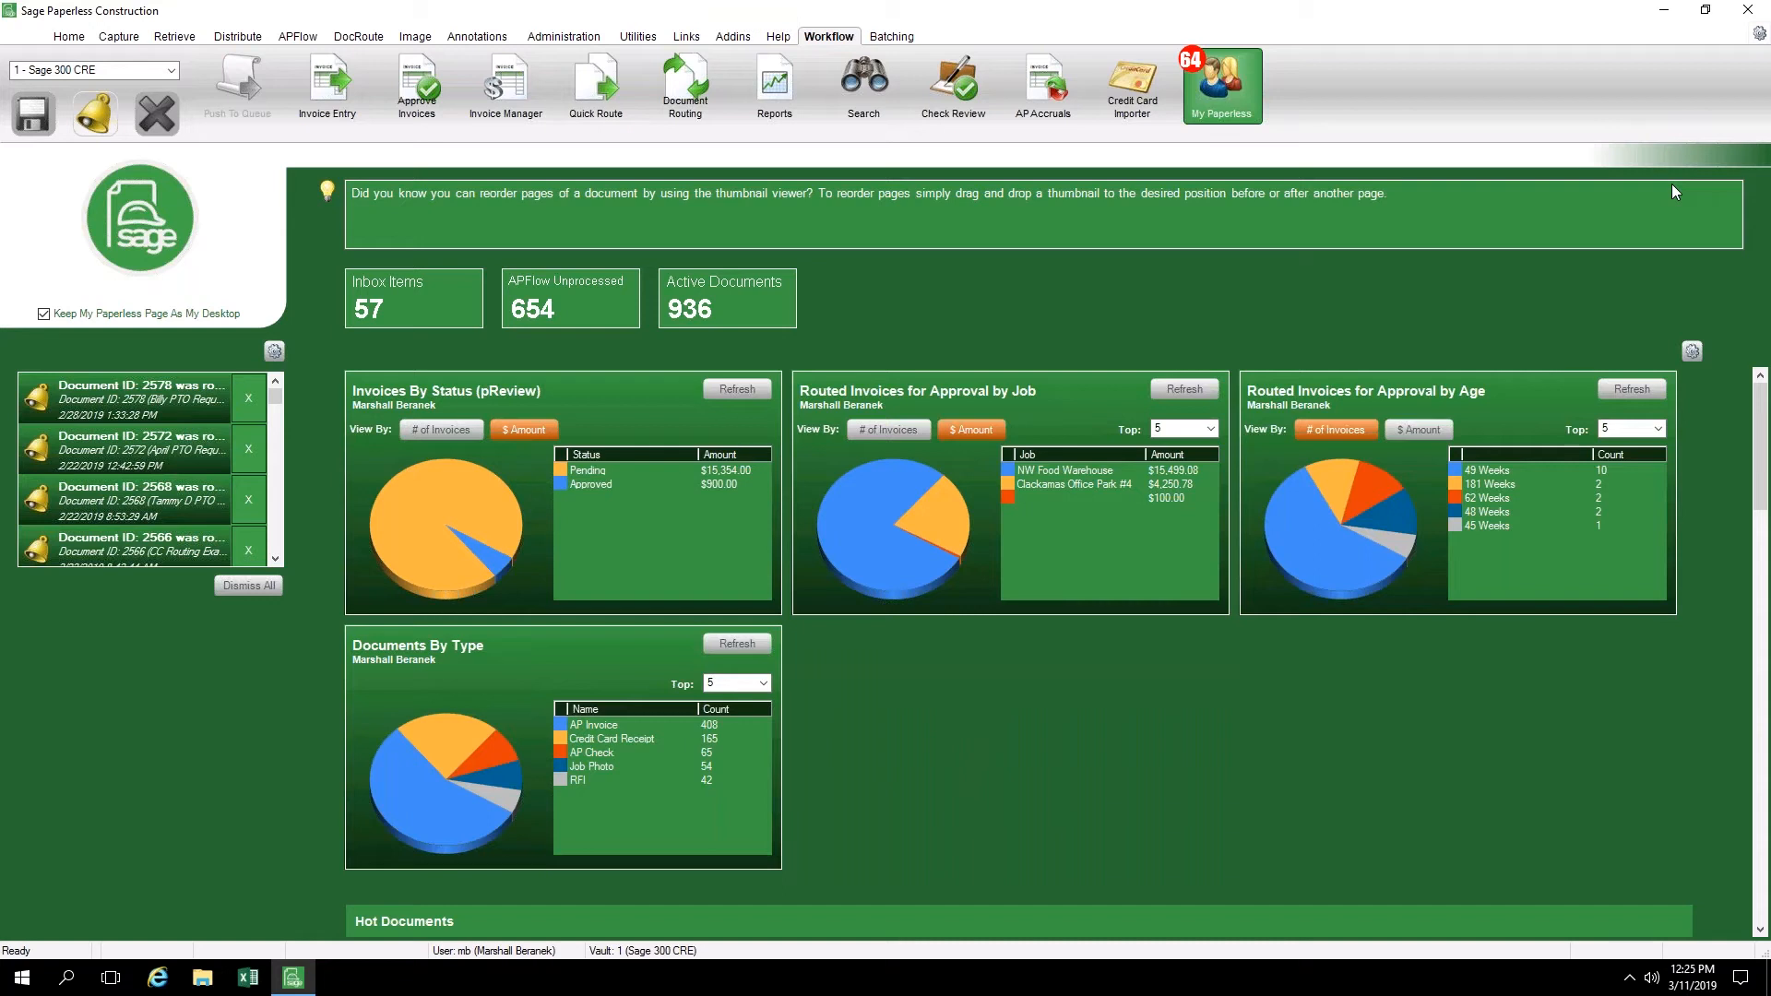
left_click(1235, 88)
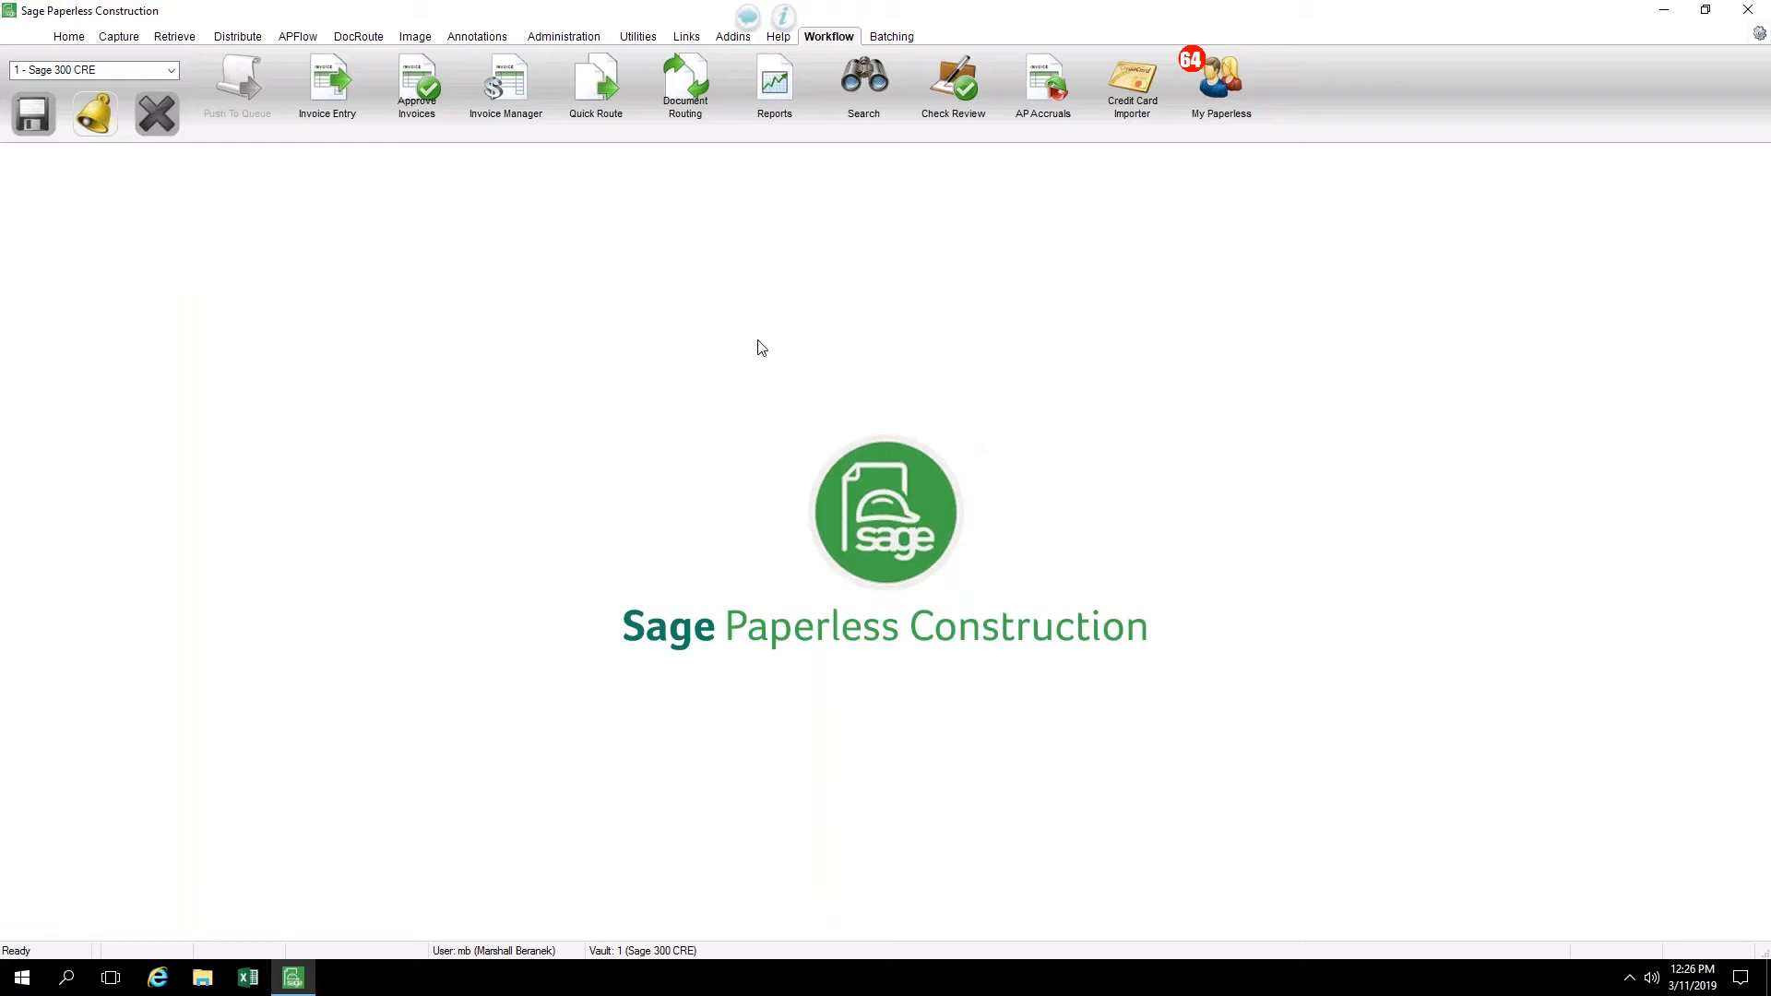
left_click(420, 94)
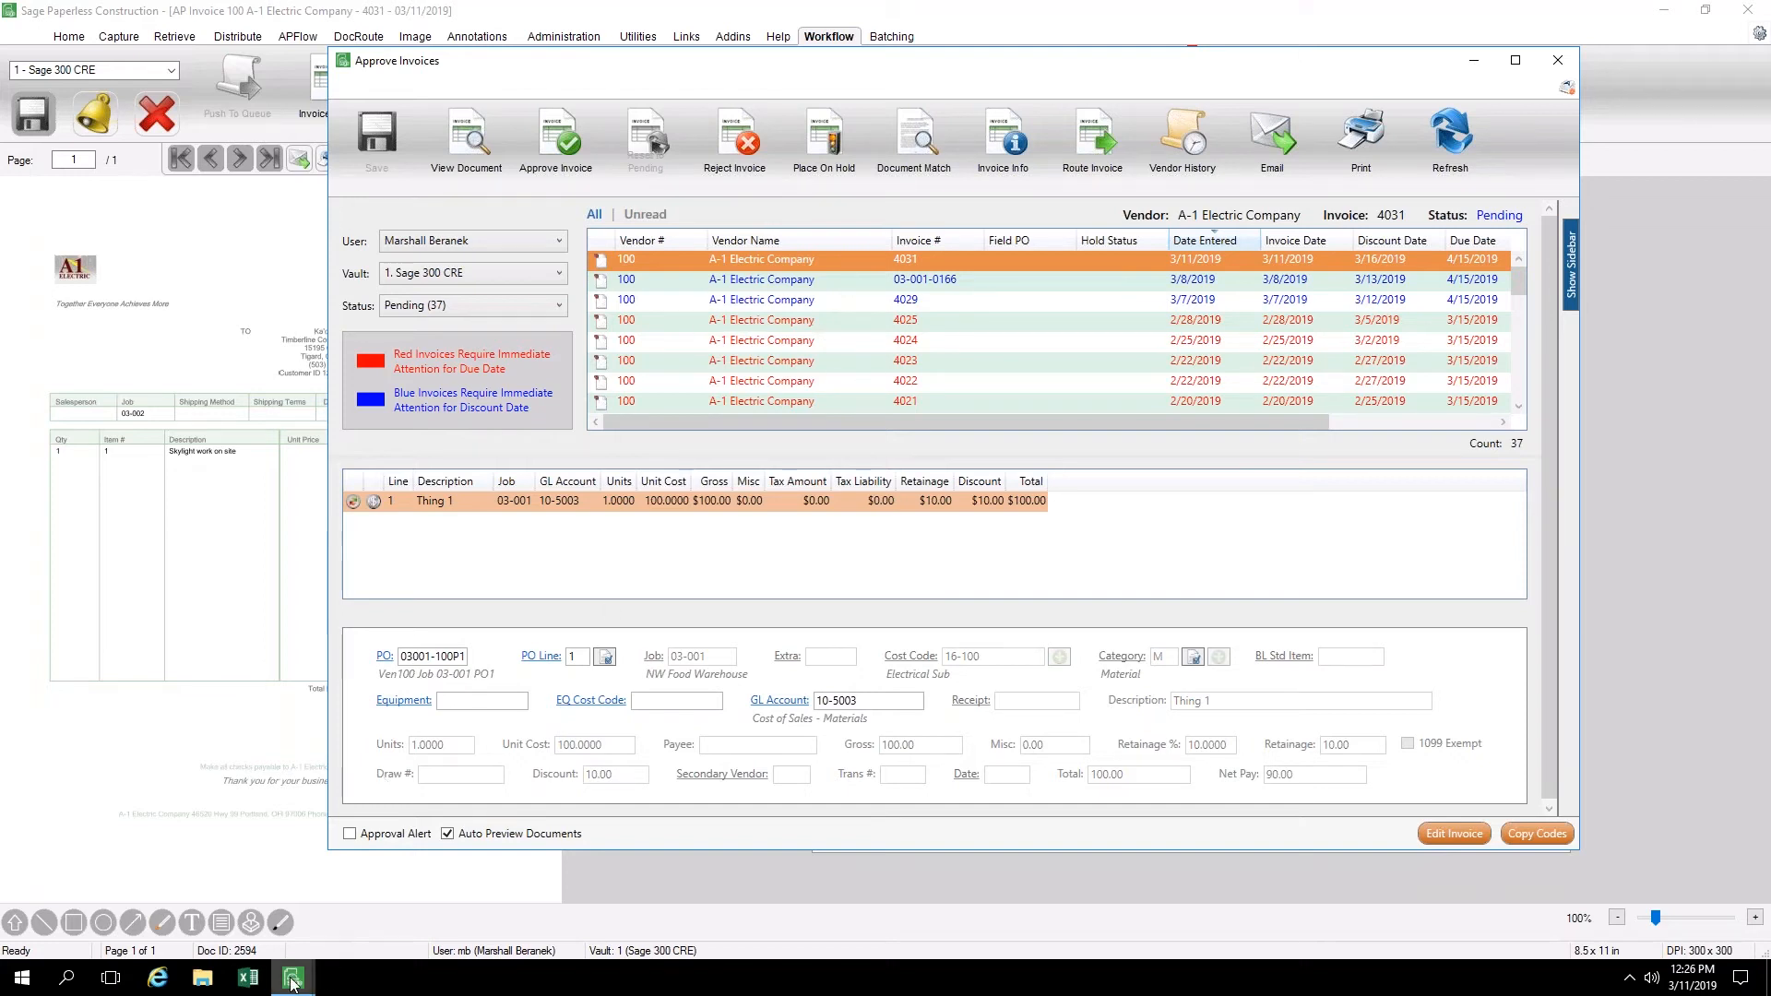
Review the documents attached to A-1 Electric Company invoice 4031 in Document Match and close it
mouse_move(291, 983)
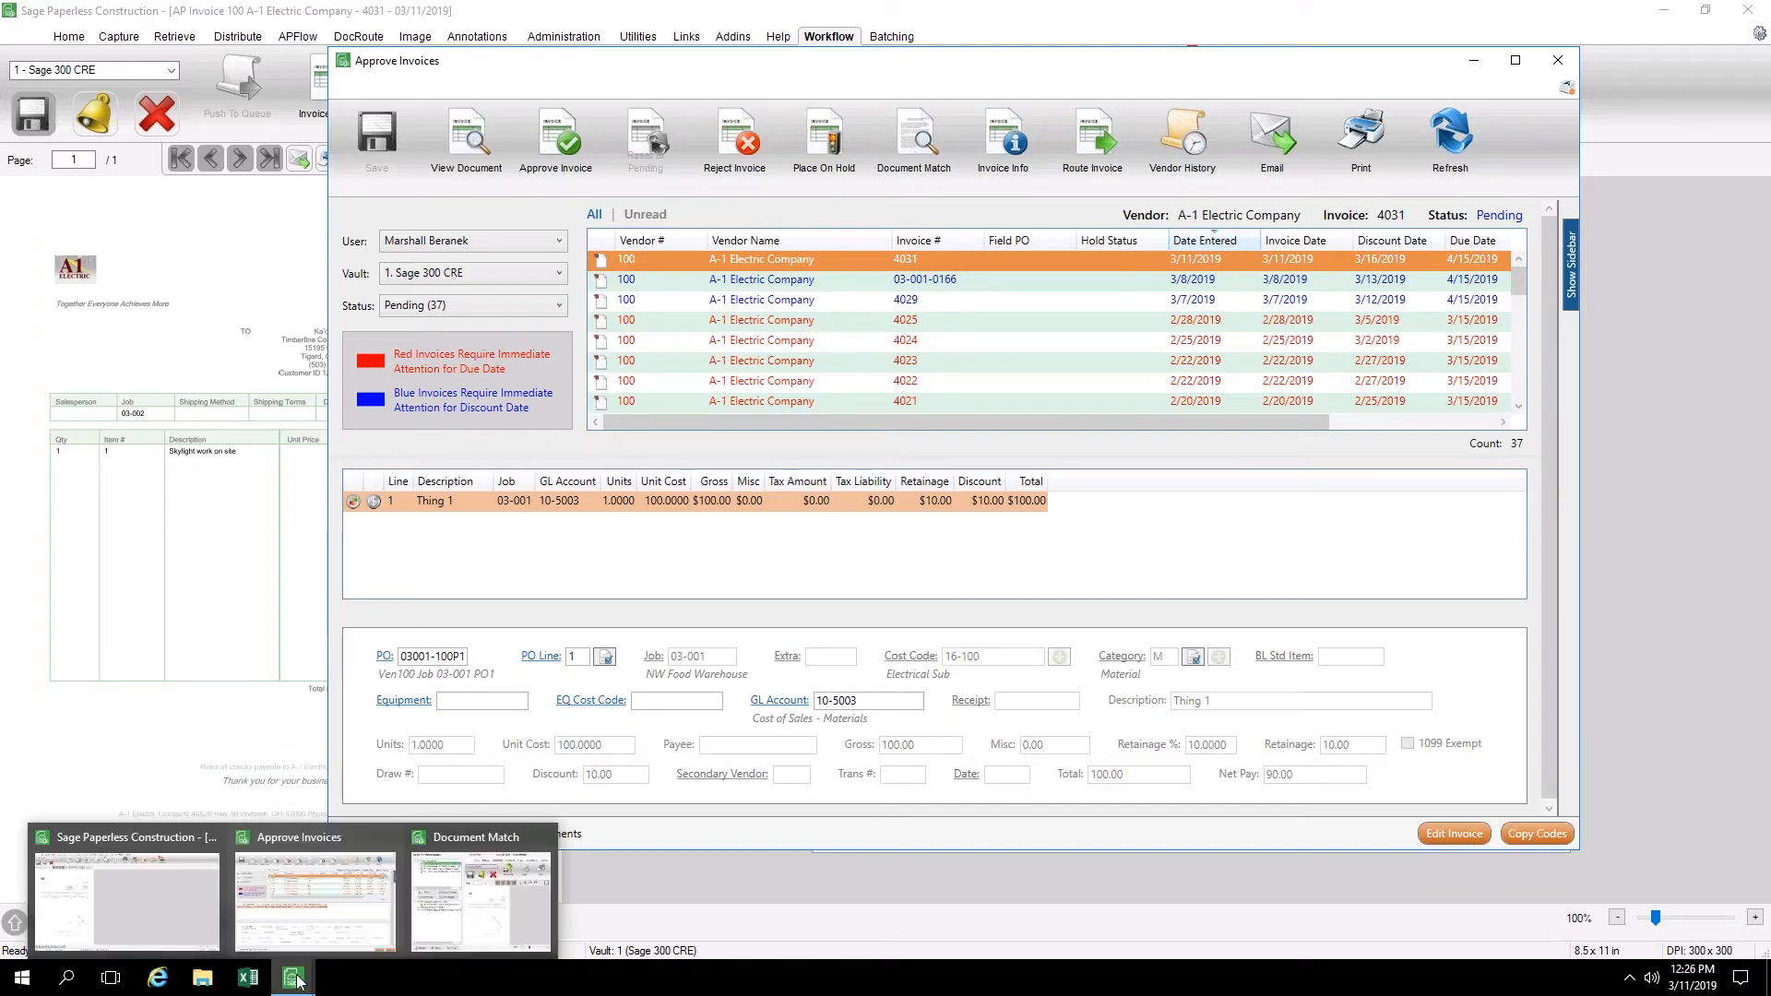
left_click(477, 920)
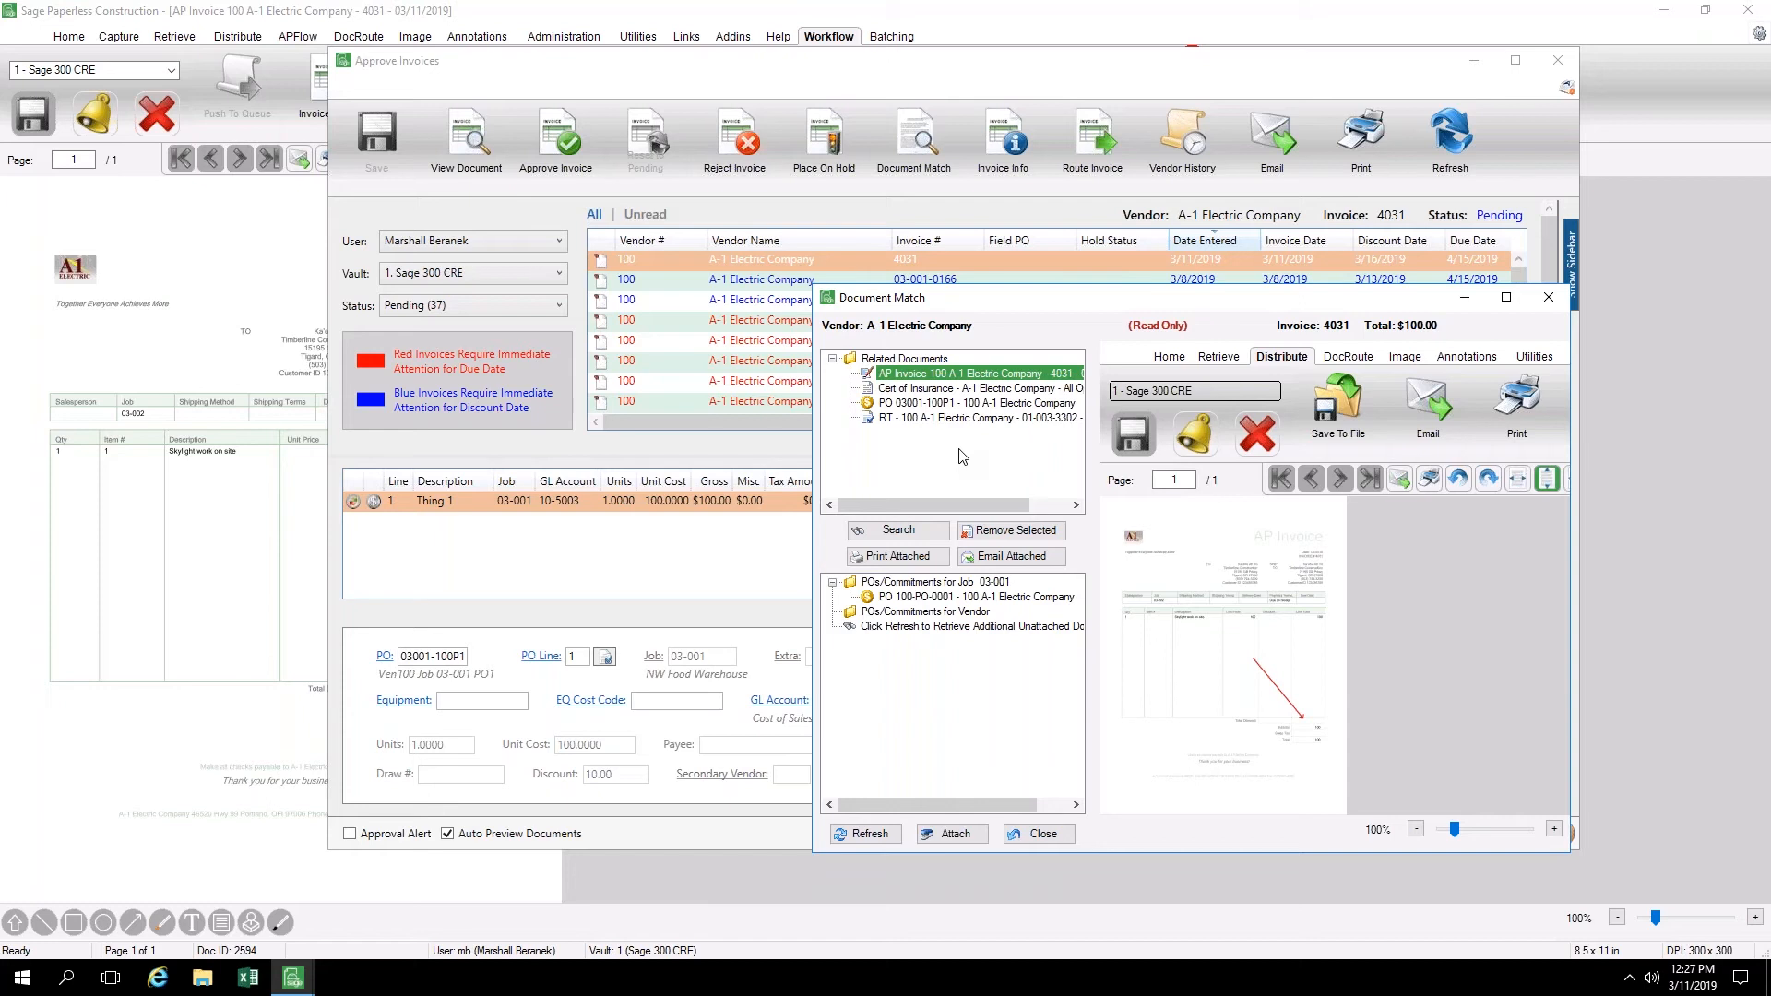
left_click(1547, 301)
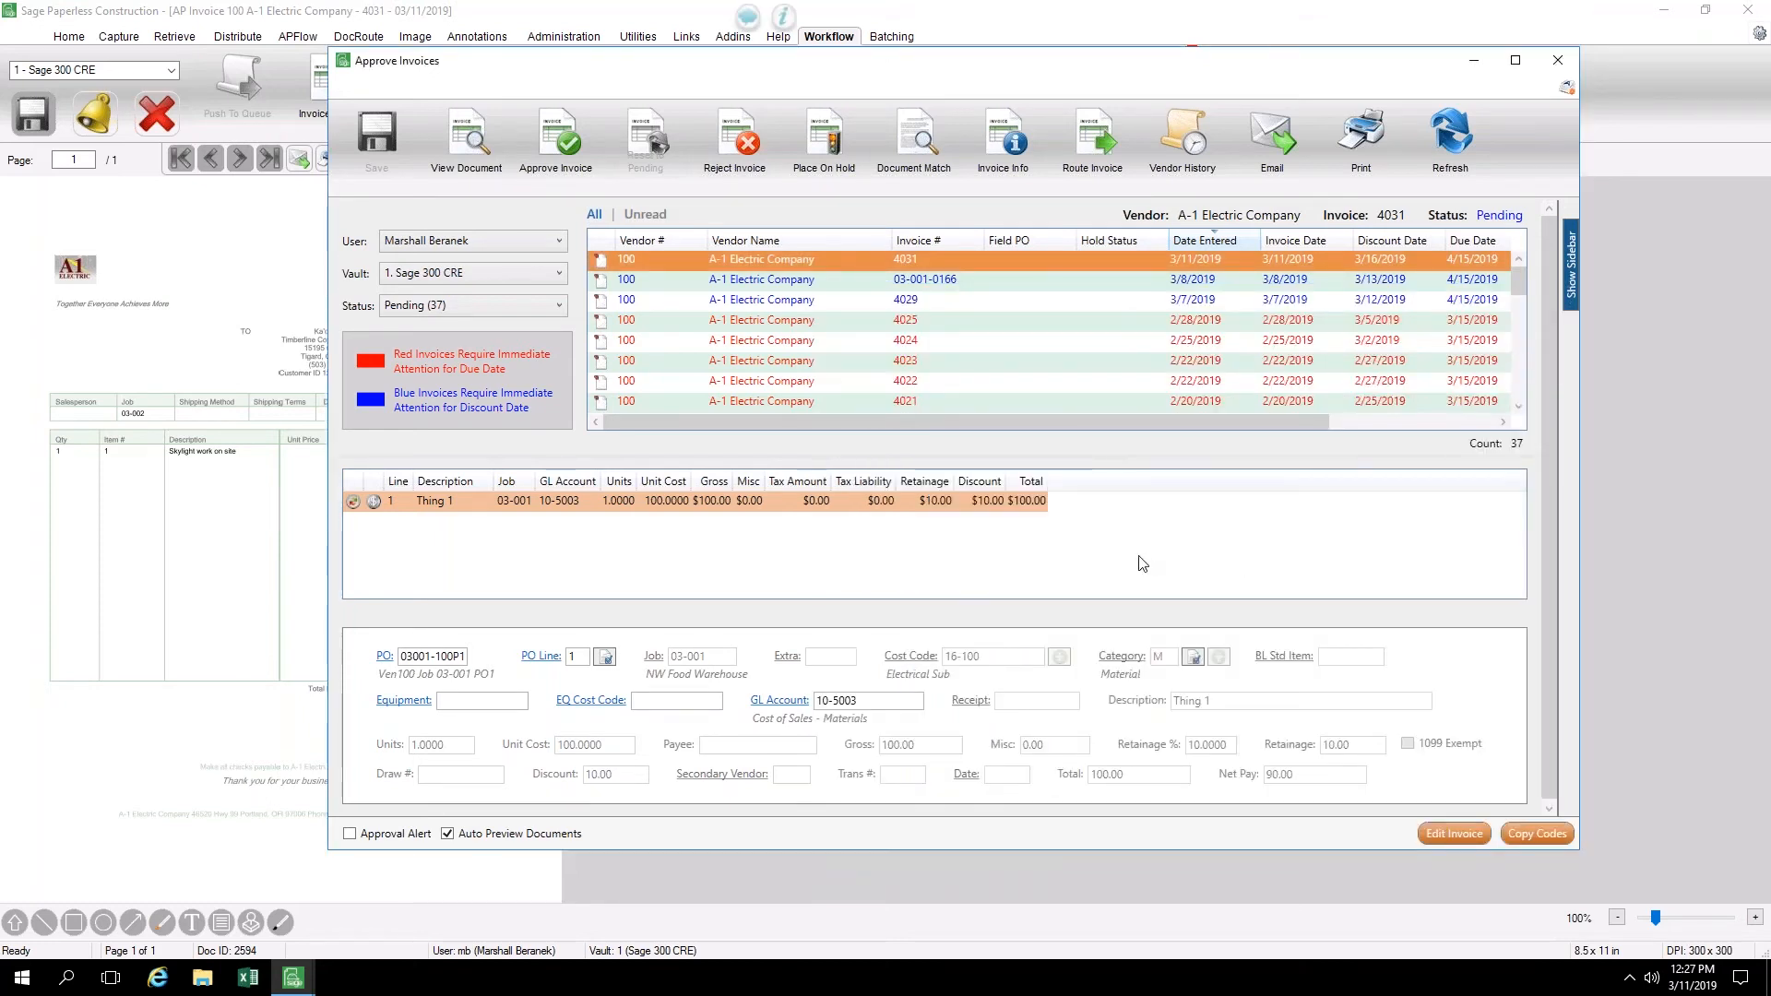
View invoice 4031's edit form and the reject reason prompt, leaving both without making changes
left_click(1455, 834)
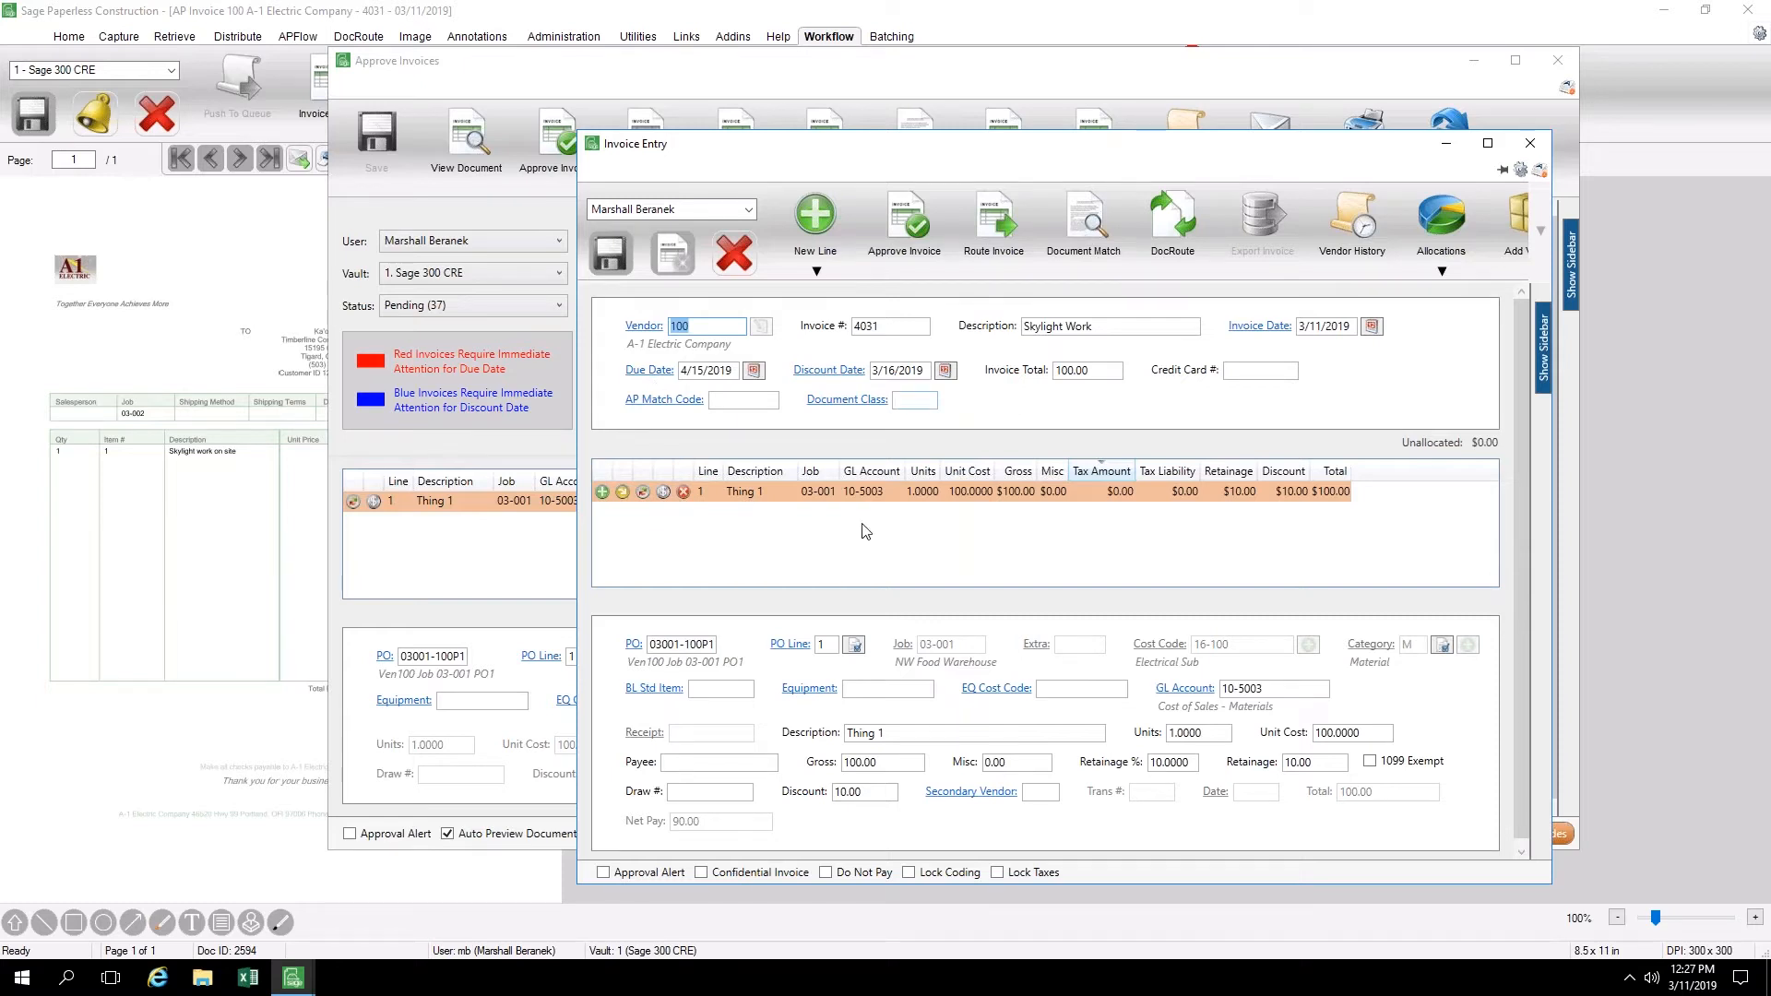
left_click(1528, 143)
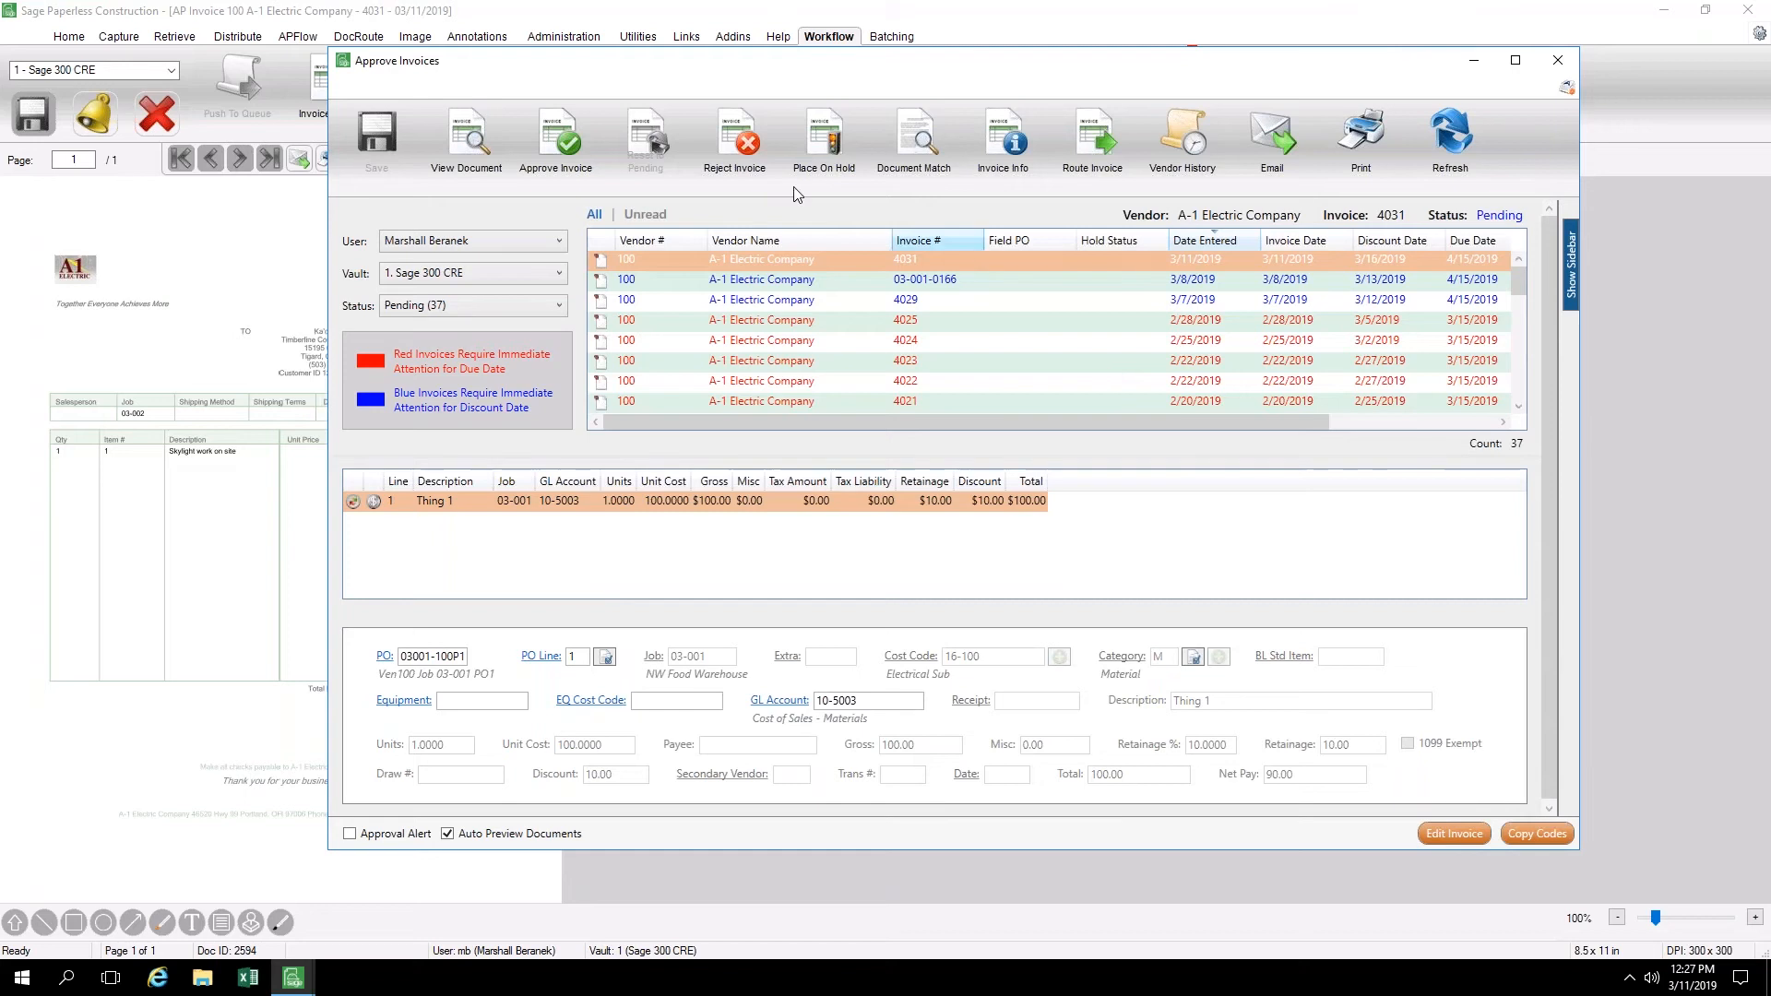
left_click(747, 155)
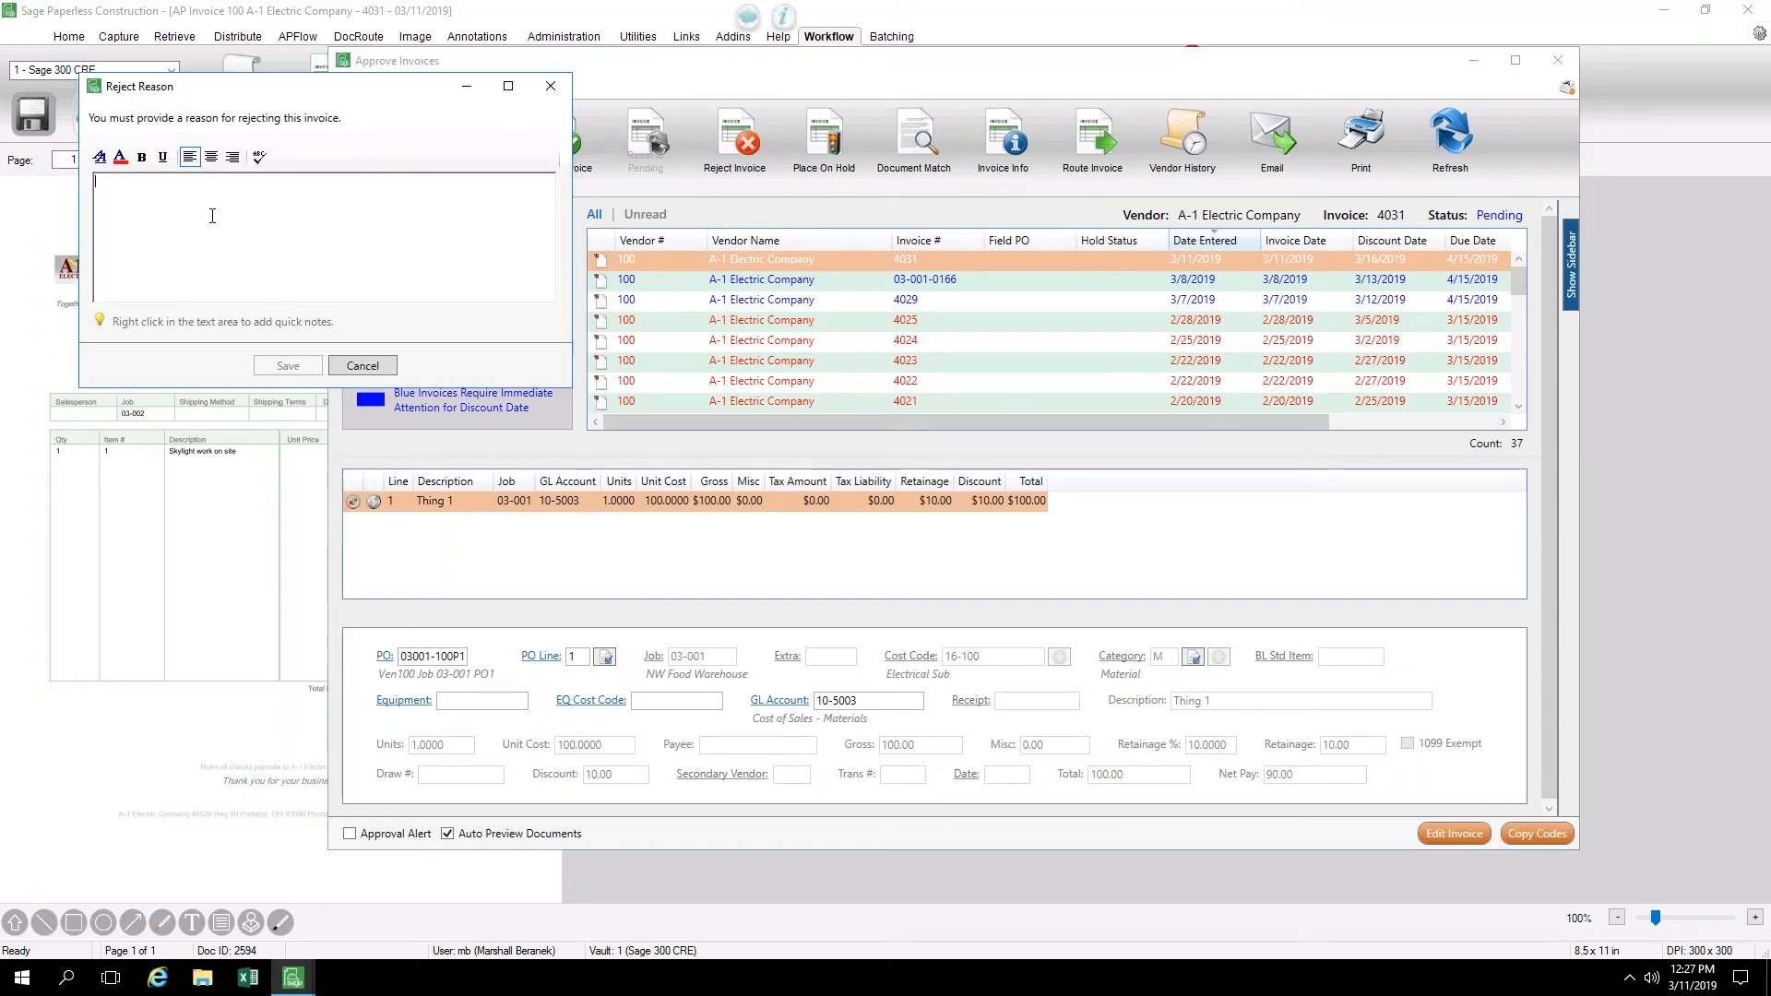
left_click(382, 369)
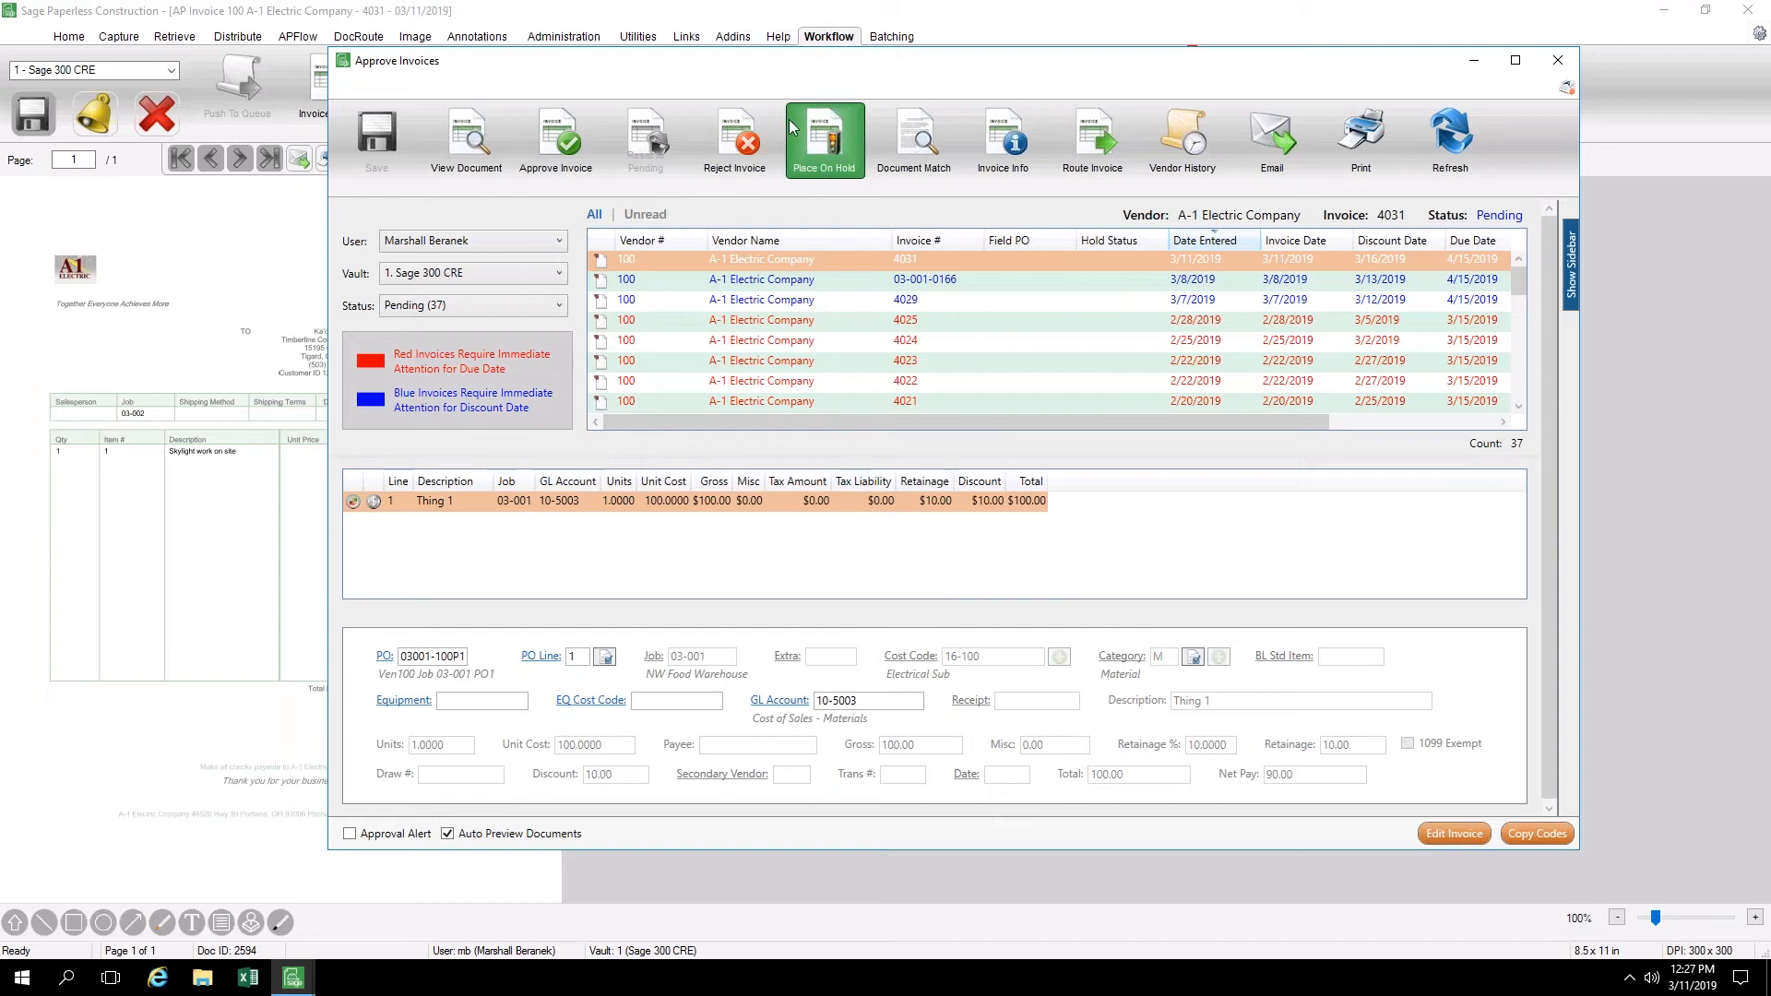
Review invoice 4031's information, including the vendor's contact details and the other reviewers, and close it
left_click(1003, 136)
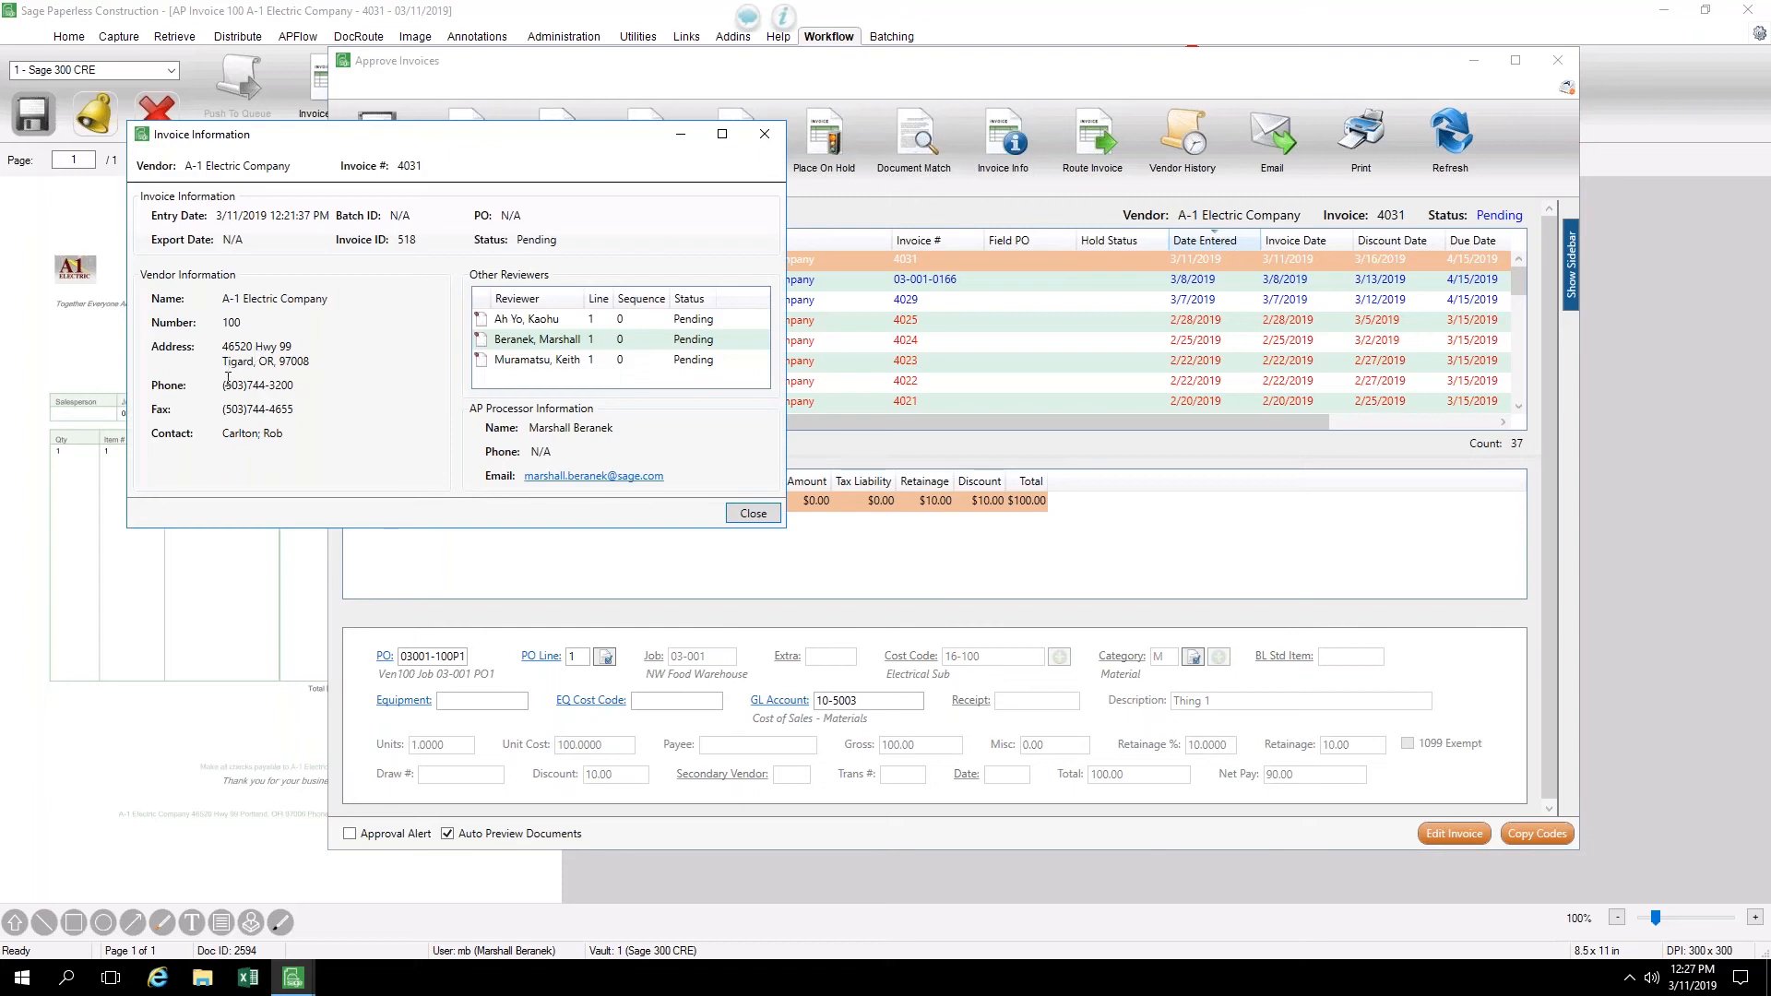
mouse_move(230, 361)
left_mouse_down()
mouse_move(302, 394)
mouse_move(230, 381)
left_mouse_up()
left_click(301, 385)
left_click(753, 514)
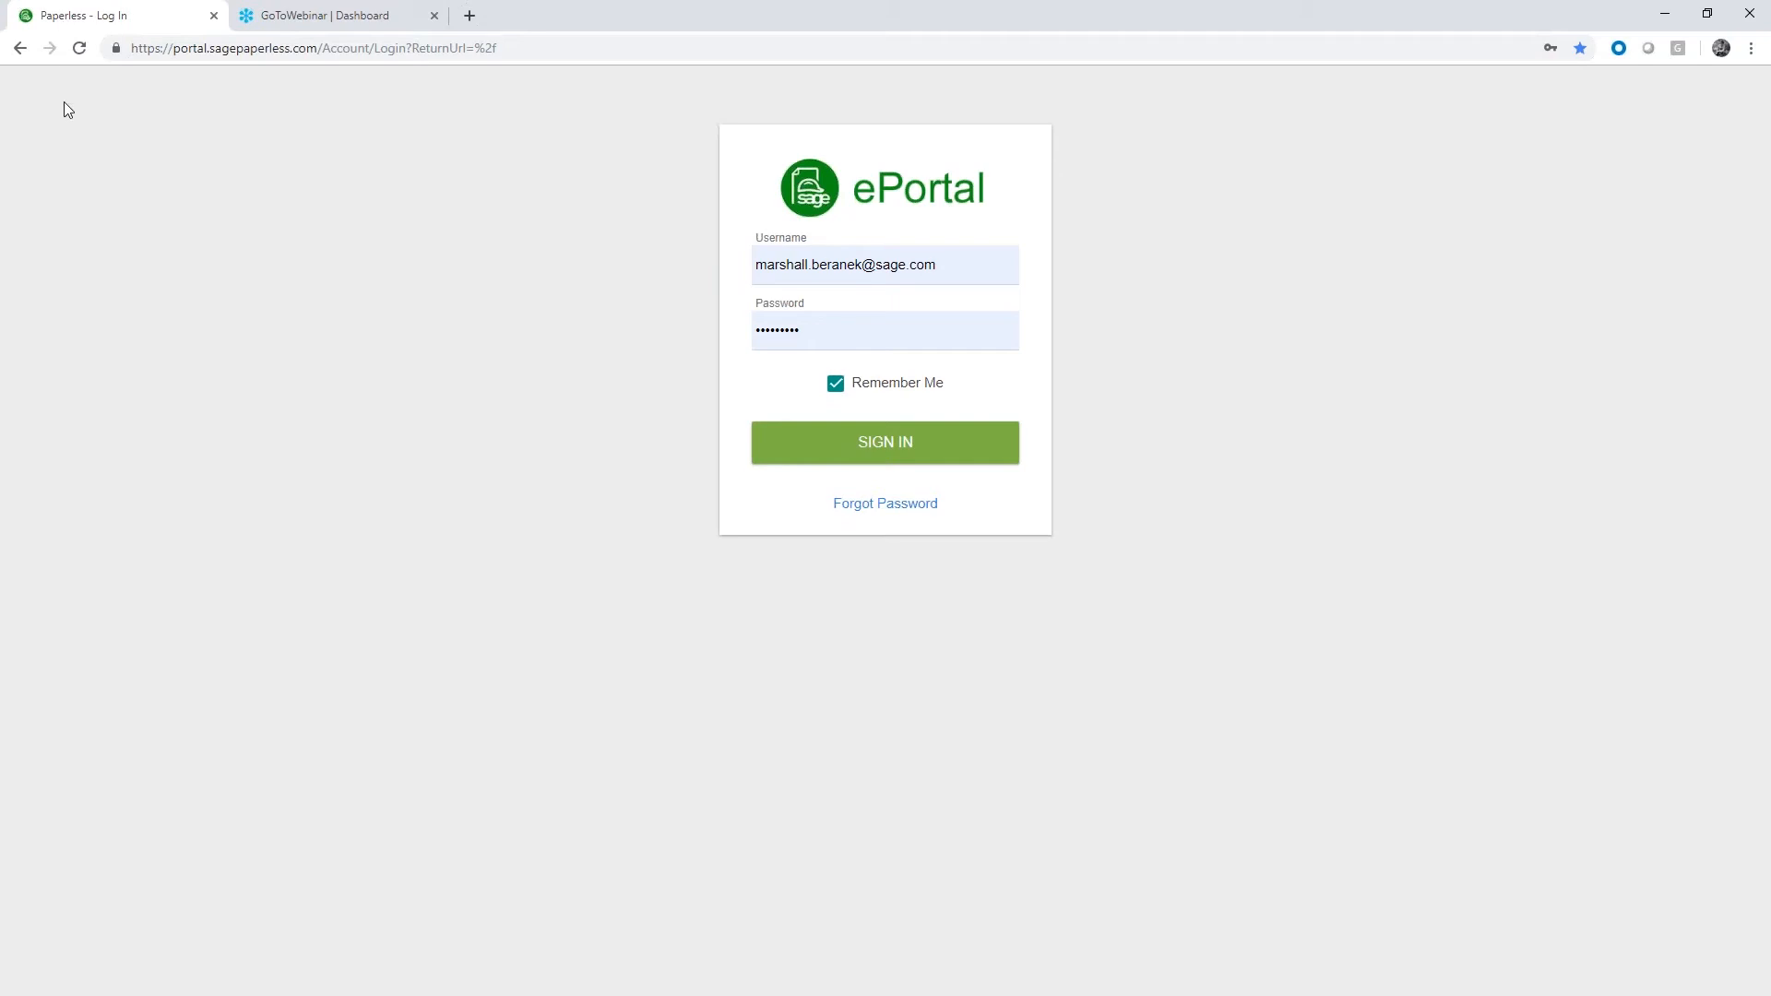
Switch to the Sage ePortal in the browser, sign in with the saved credentials and list all invoices
left_click(934, 458)
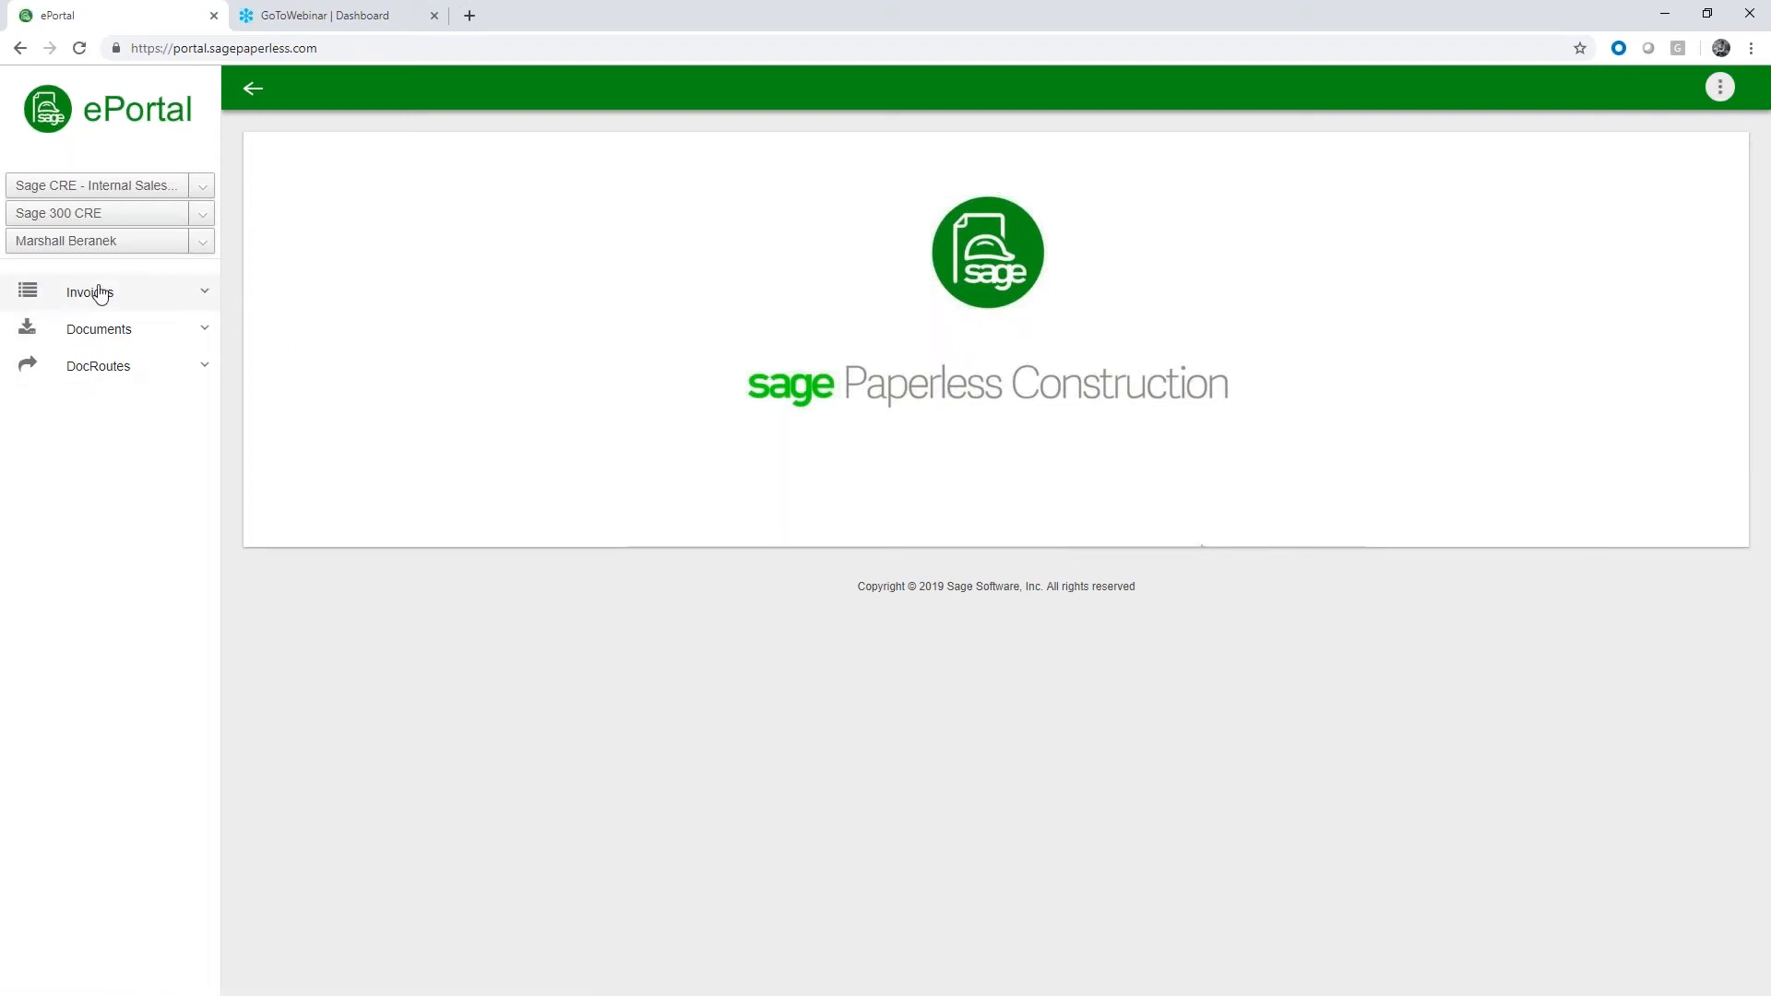
left_click(153, 295)
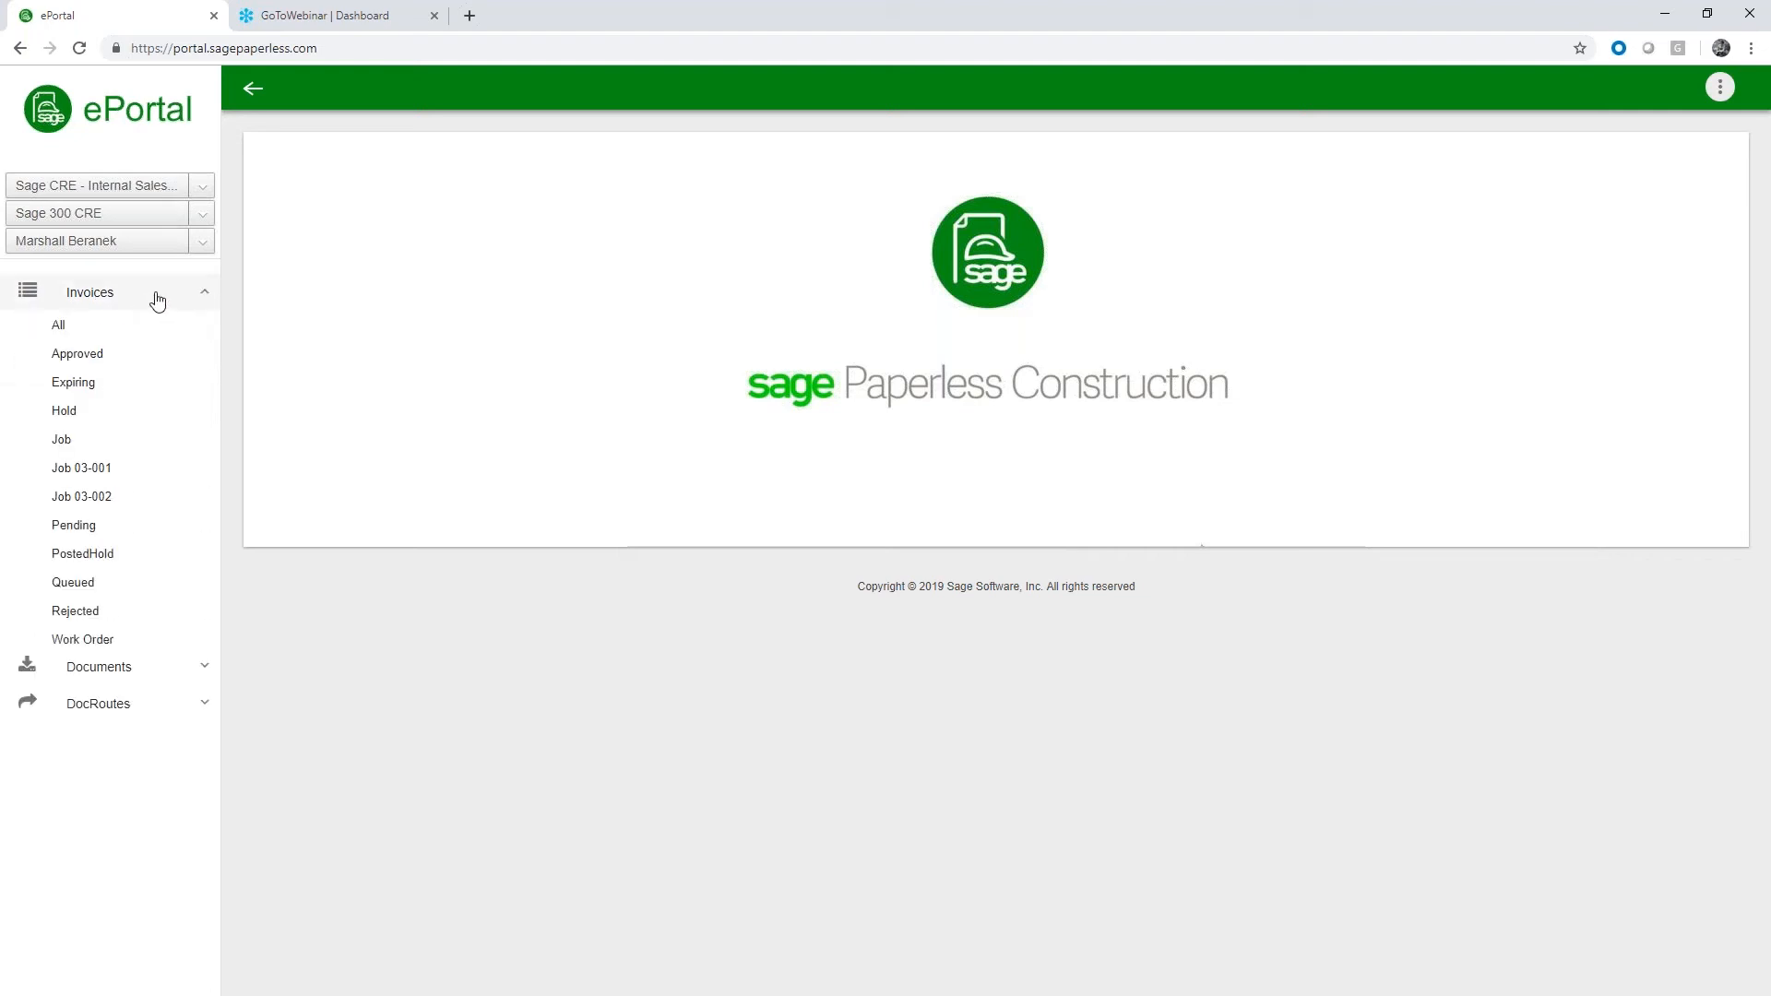
left_click(59, 325)
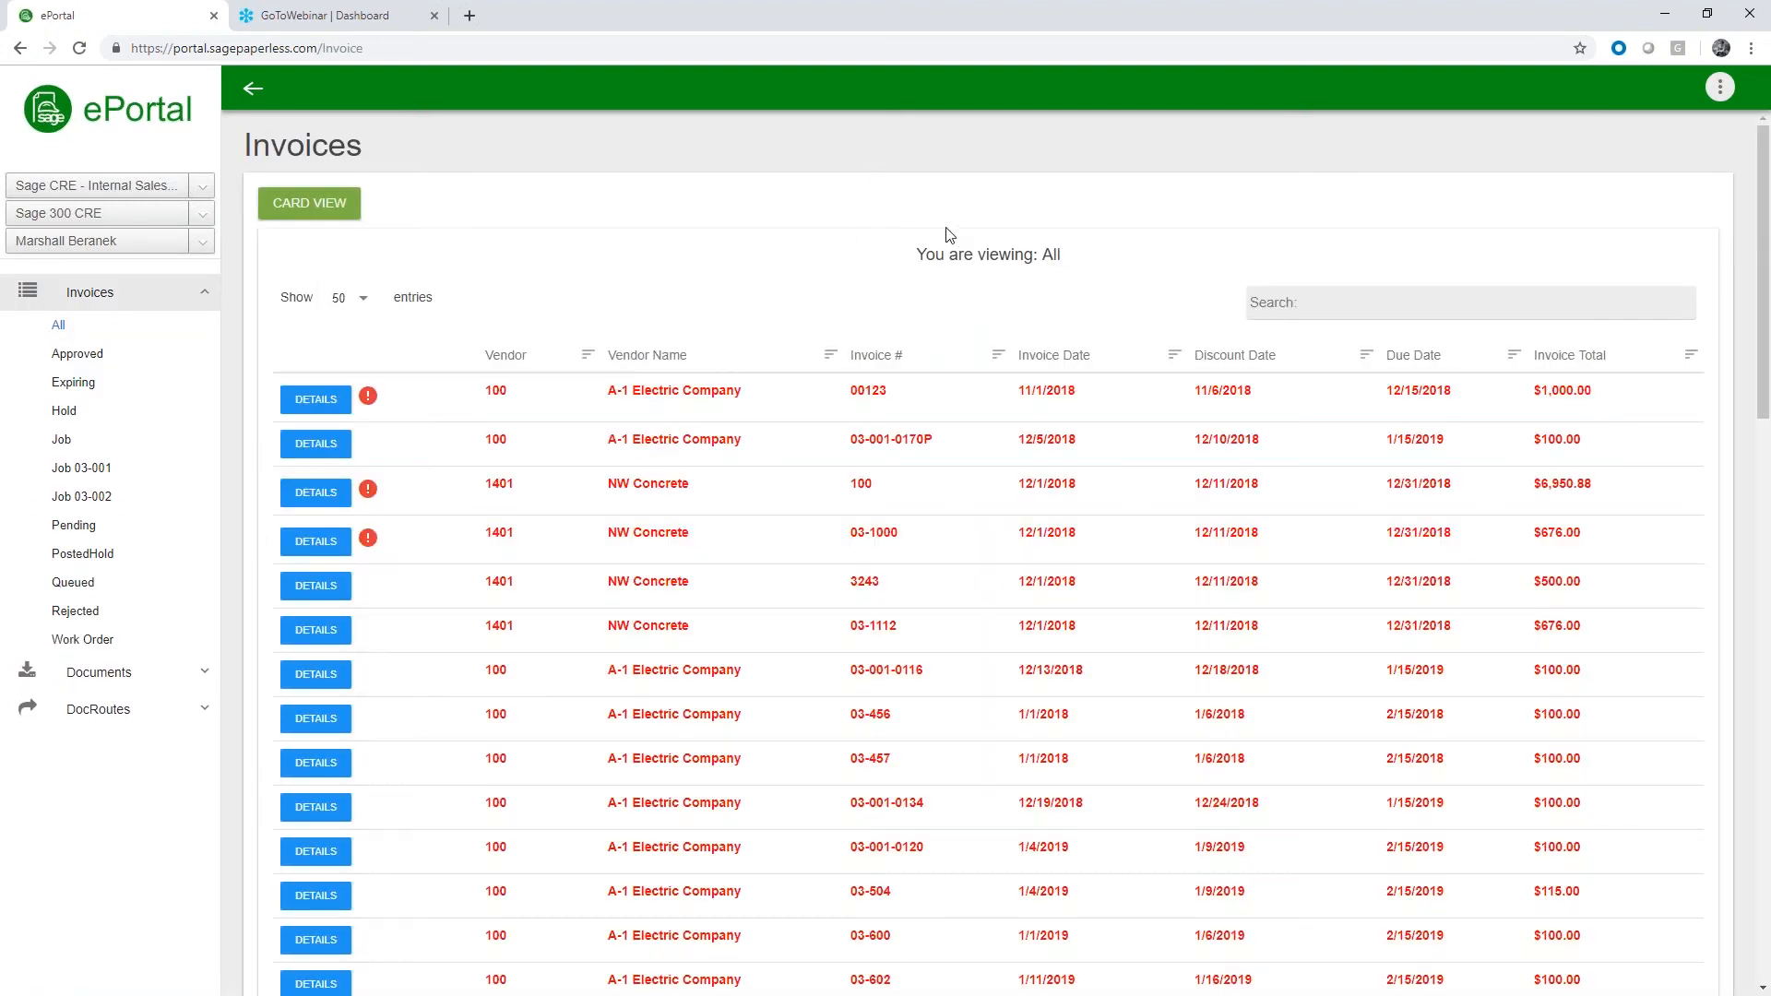
Find A-1 Electric Company invoice 4031 in the invoice listing and open its details
scroll(944, 277, "down", 9)
scroll(944, 355, "down", 9)
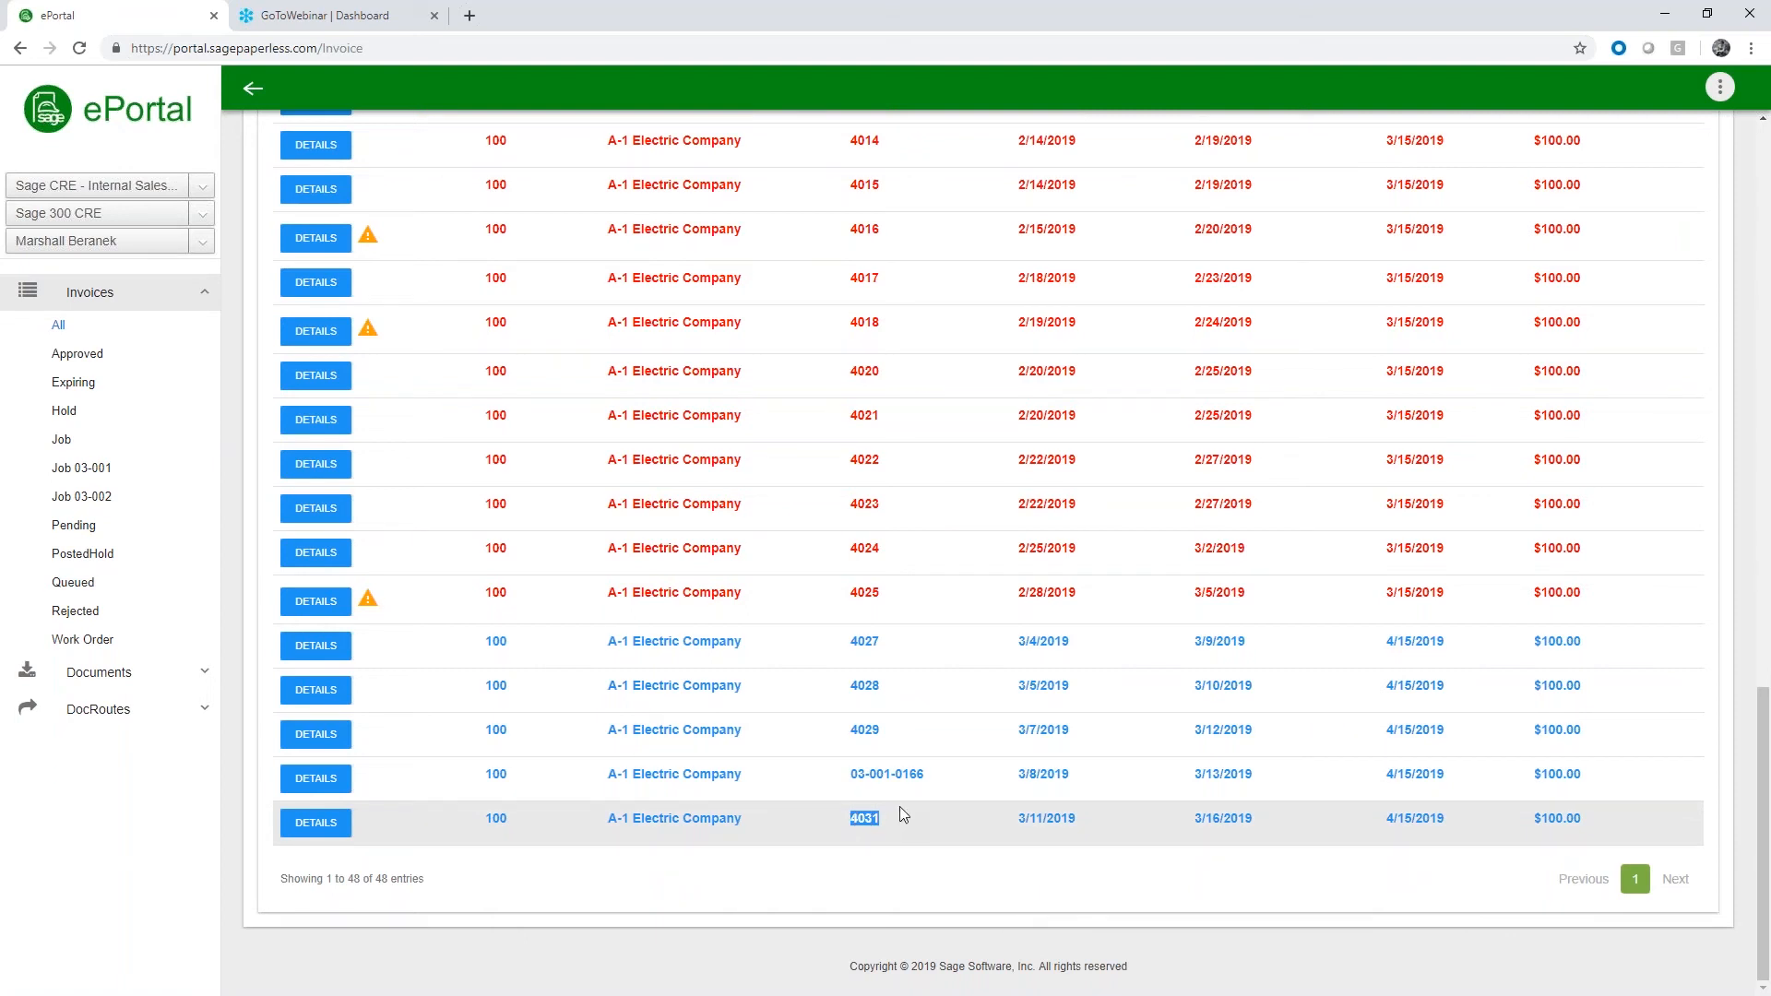
left_click_drag(1098, 819, 1021, 819)
left_click(886, 817)
left_click(323, 823)
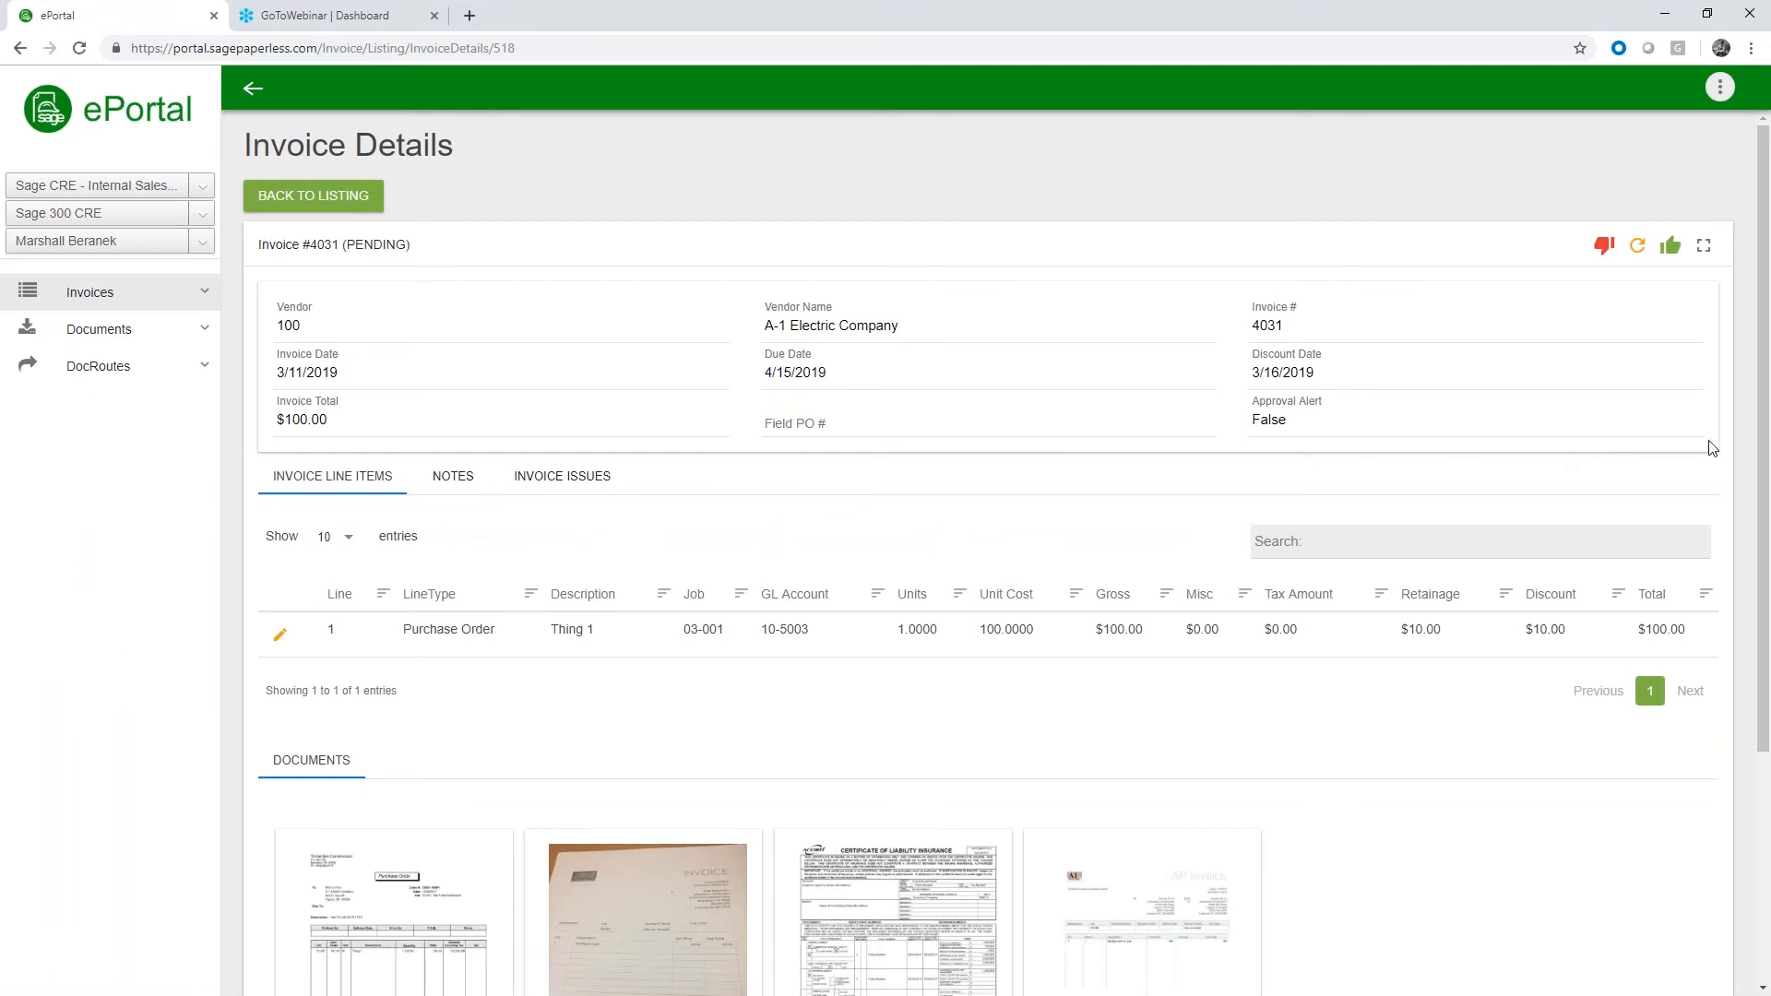
Inspect line 1's coding and the job lookup, close both without updating, and examine the invoice's attached documents
left_click(284, 633)
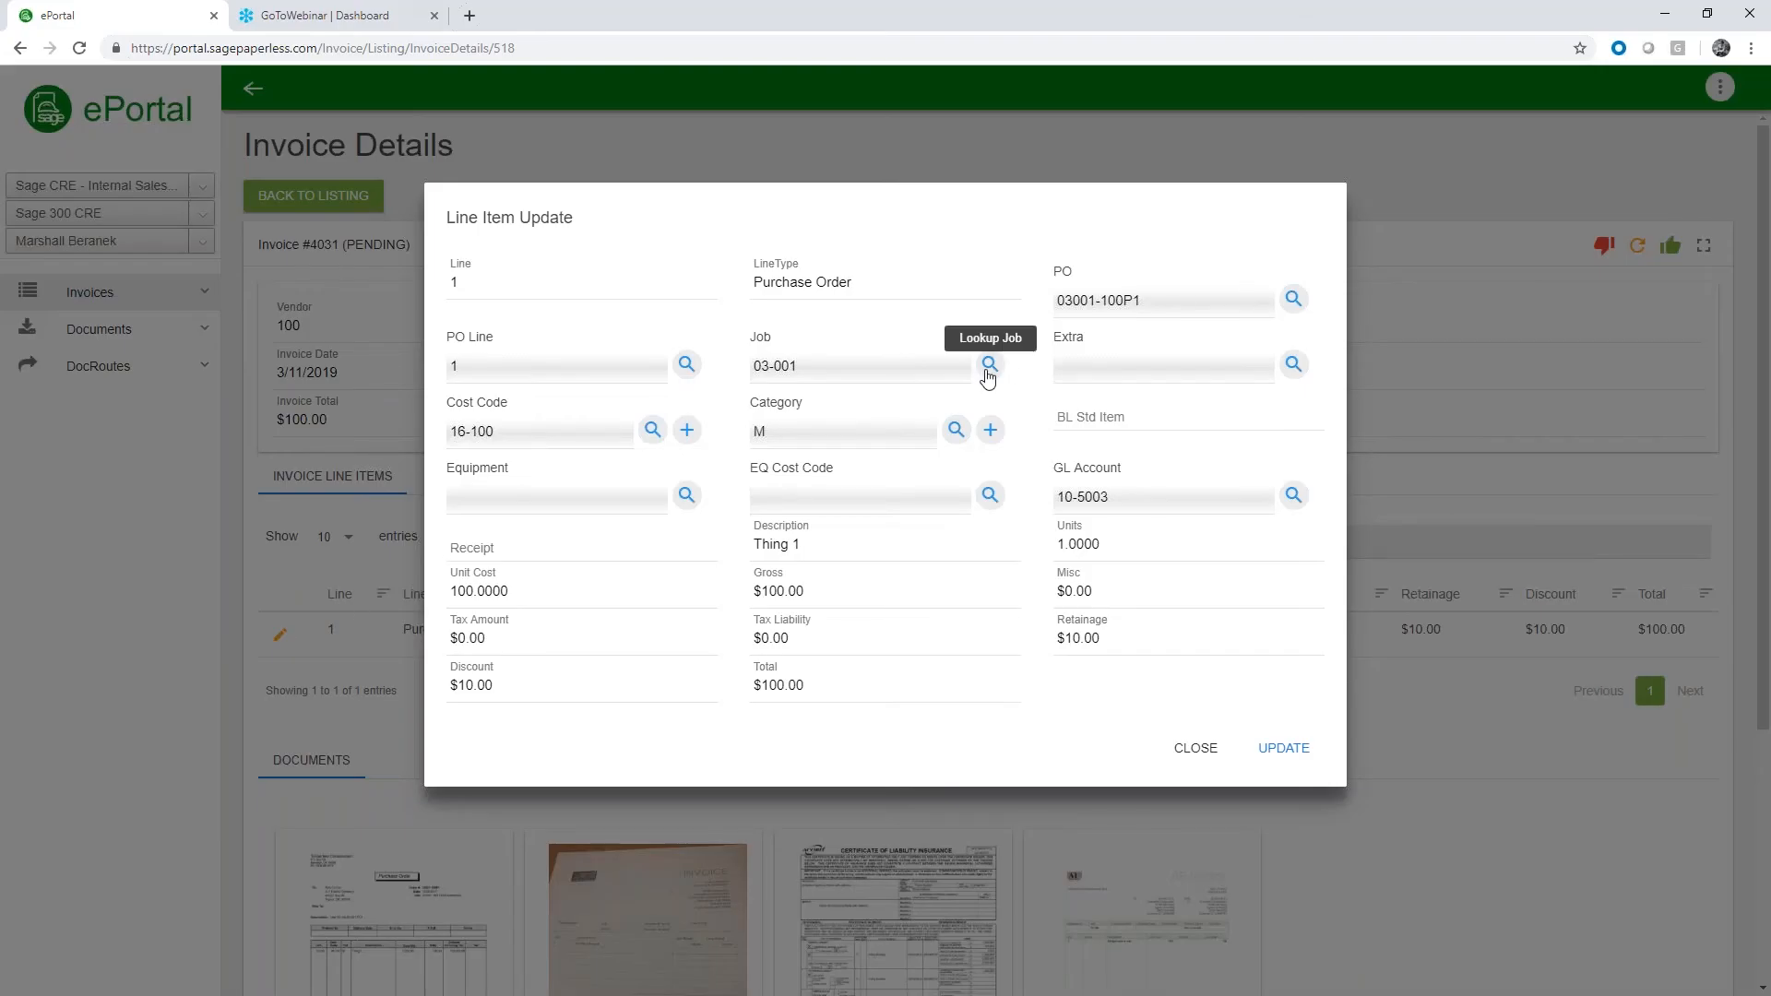
left_click(987, 369)
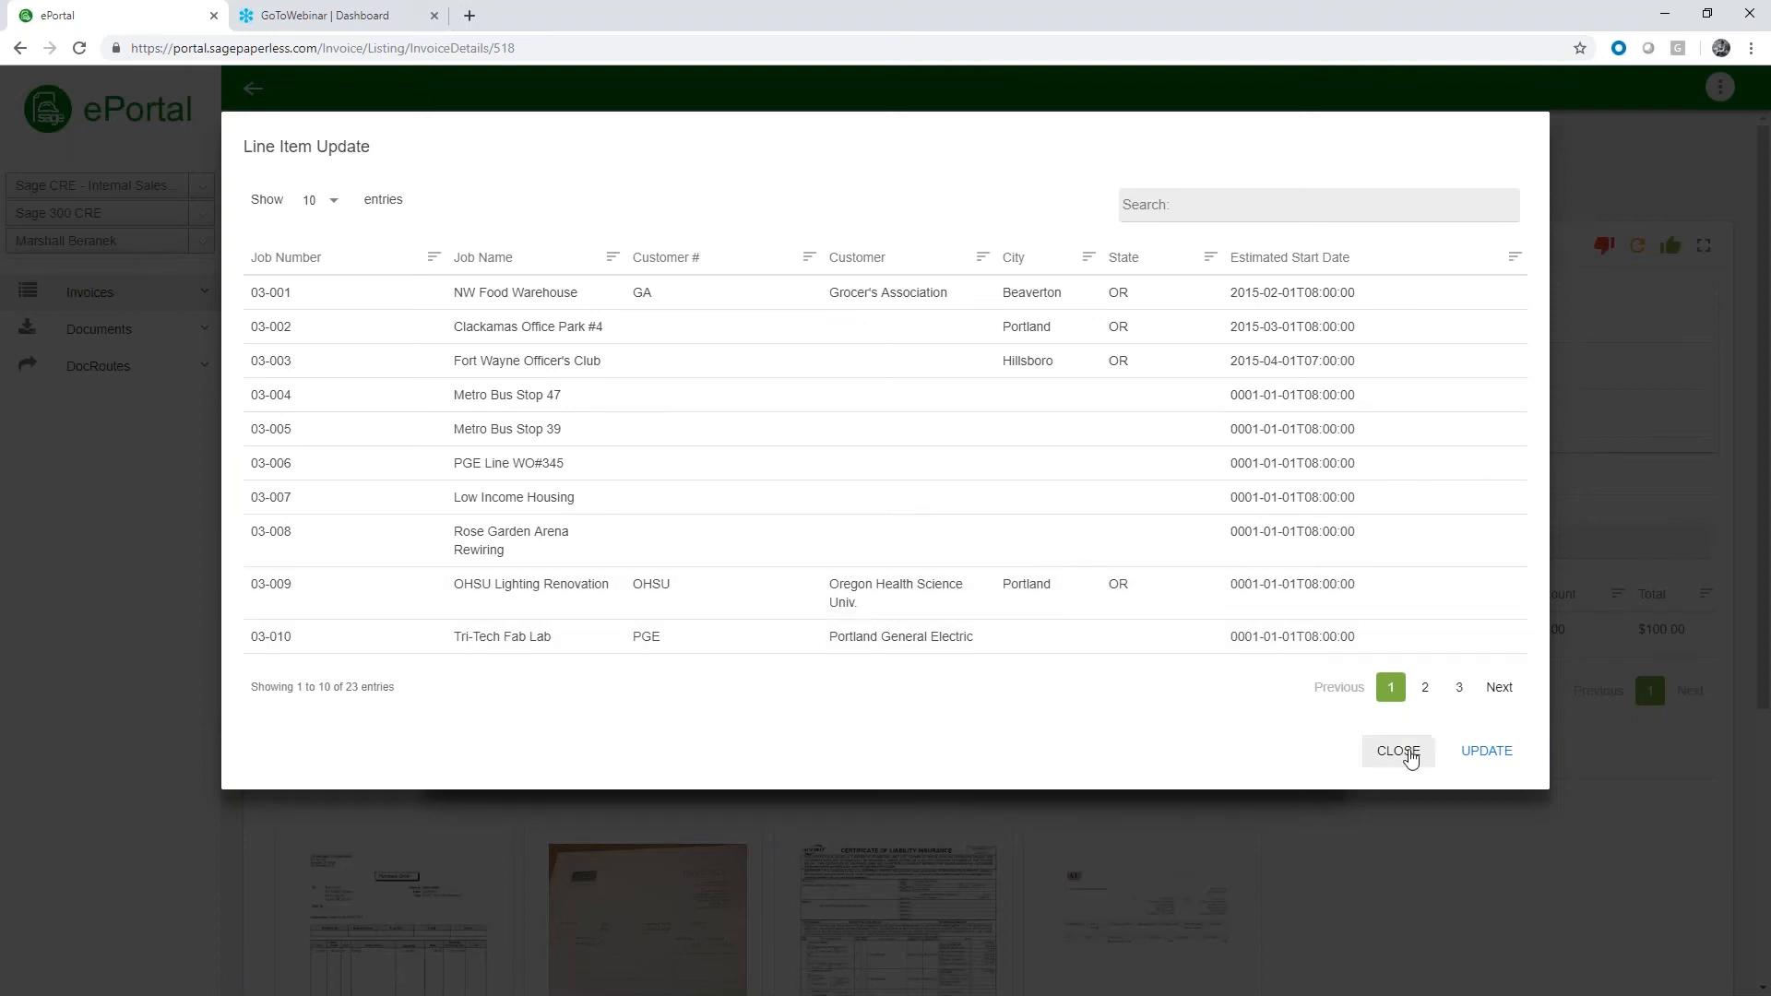
left_click(1409, 753)
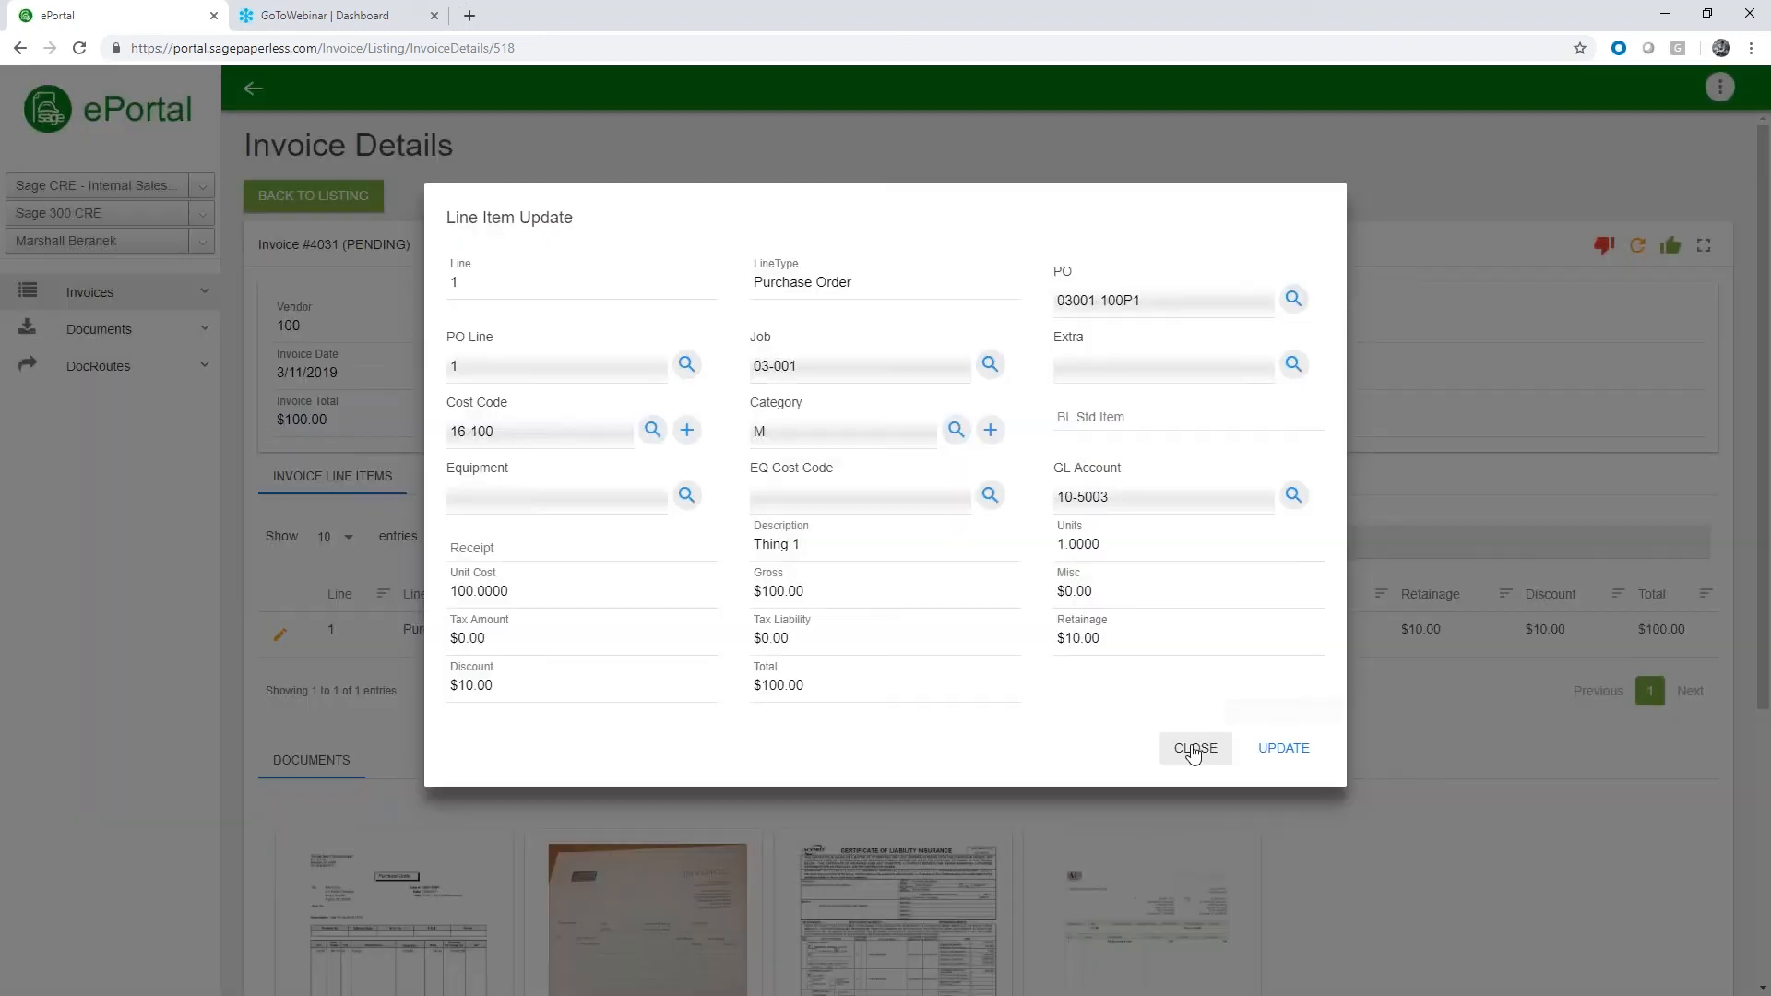
left_click(1192, 748)
scroll(613, 360, "down", 4)
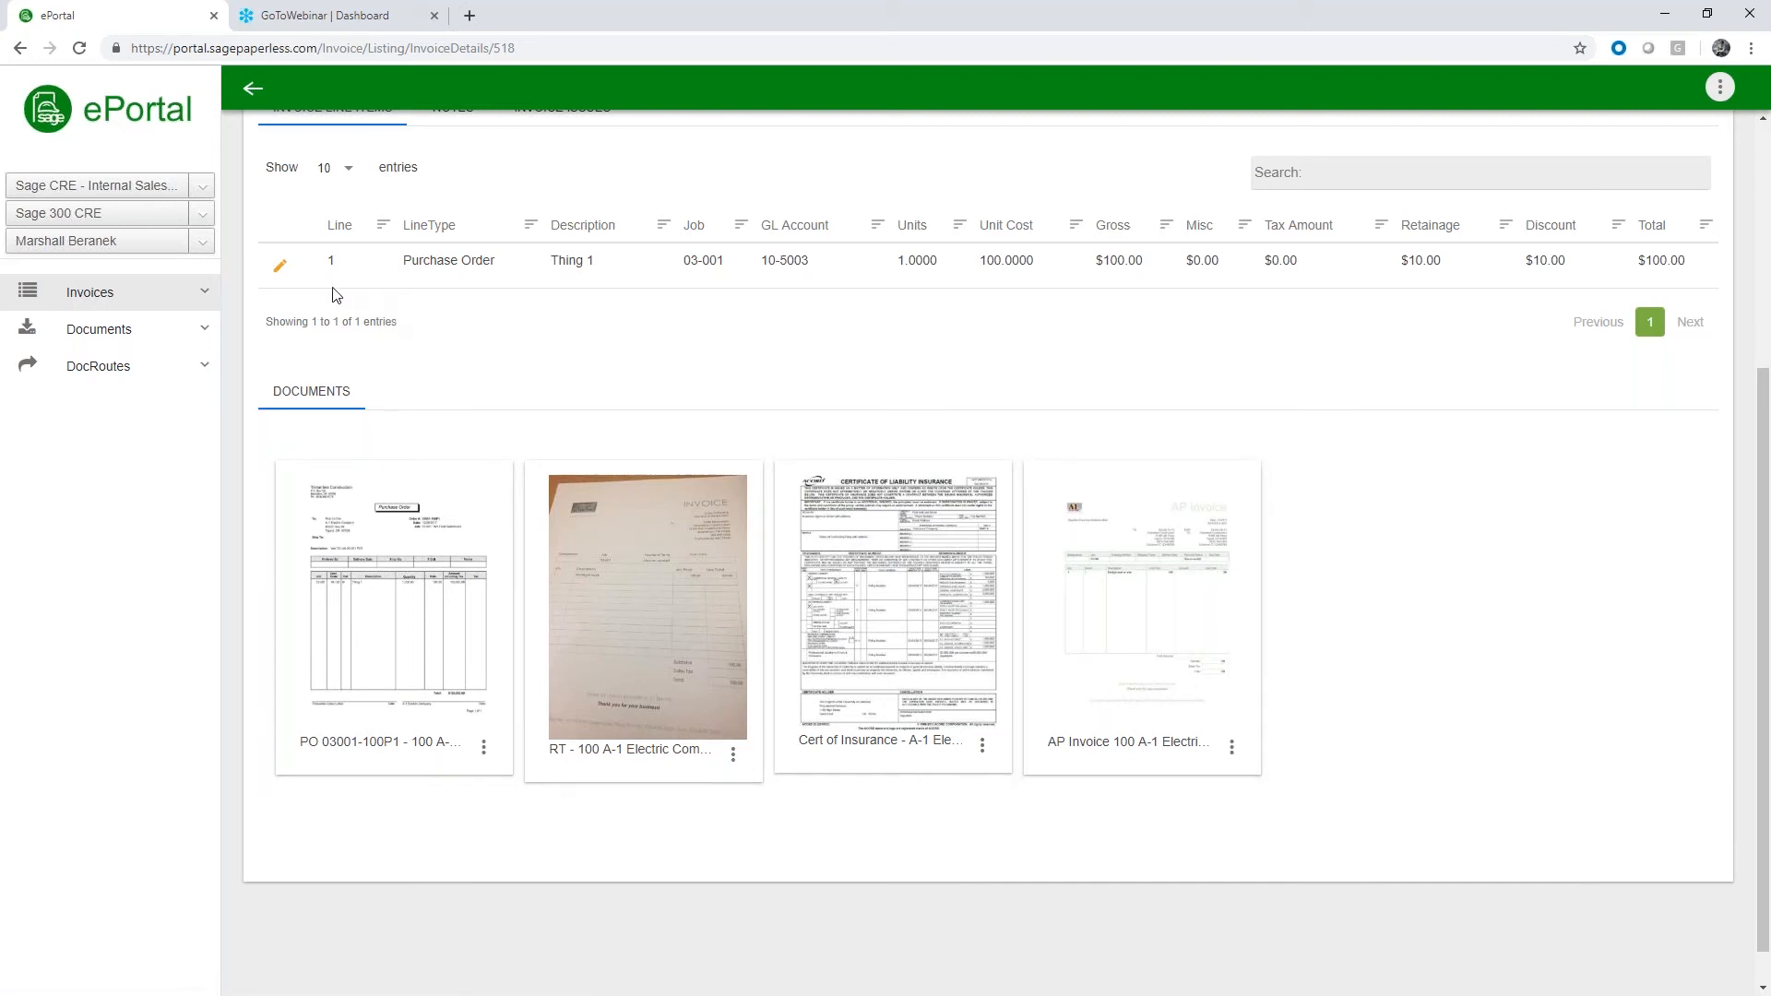
List the 401K Enrollment Form documents and view the first form
left_click(172, 329)
scroll(162, 277, "down", 3)
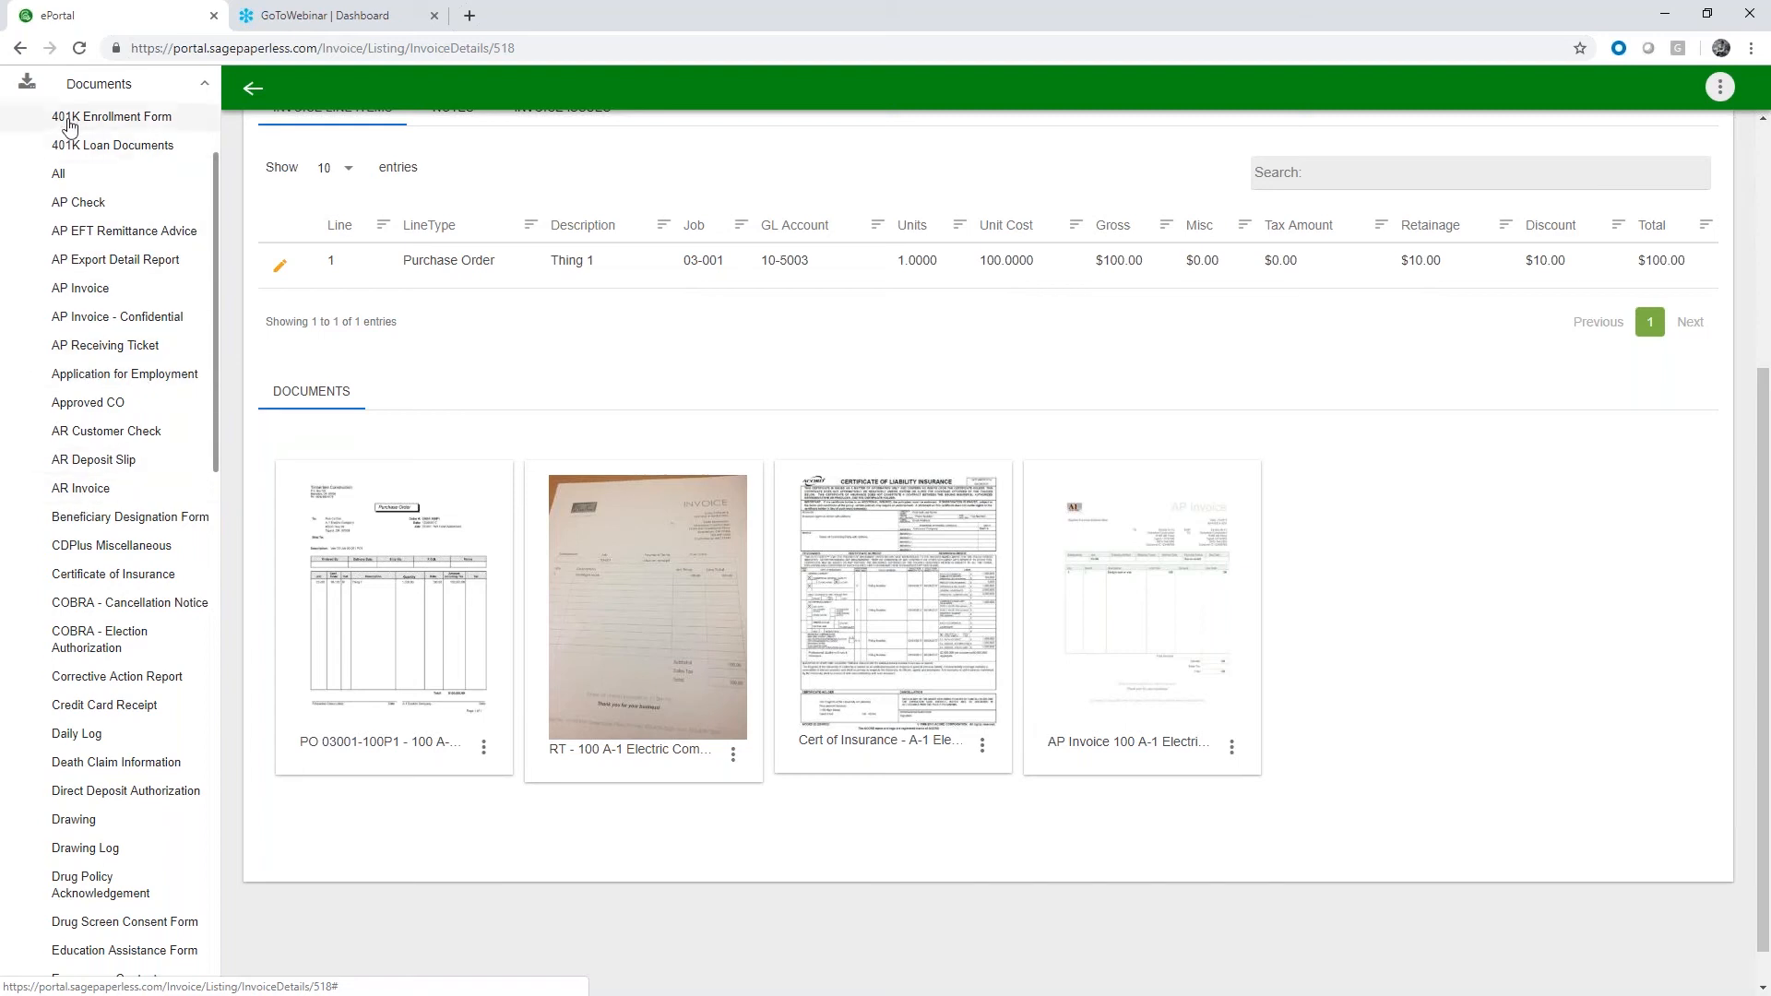
left_click(101, 124)
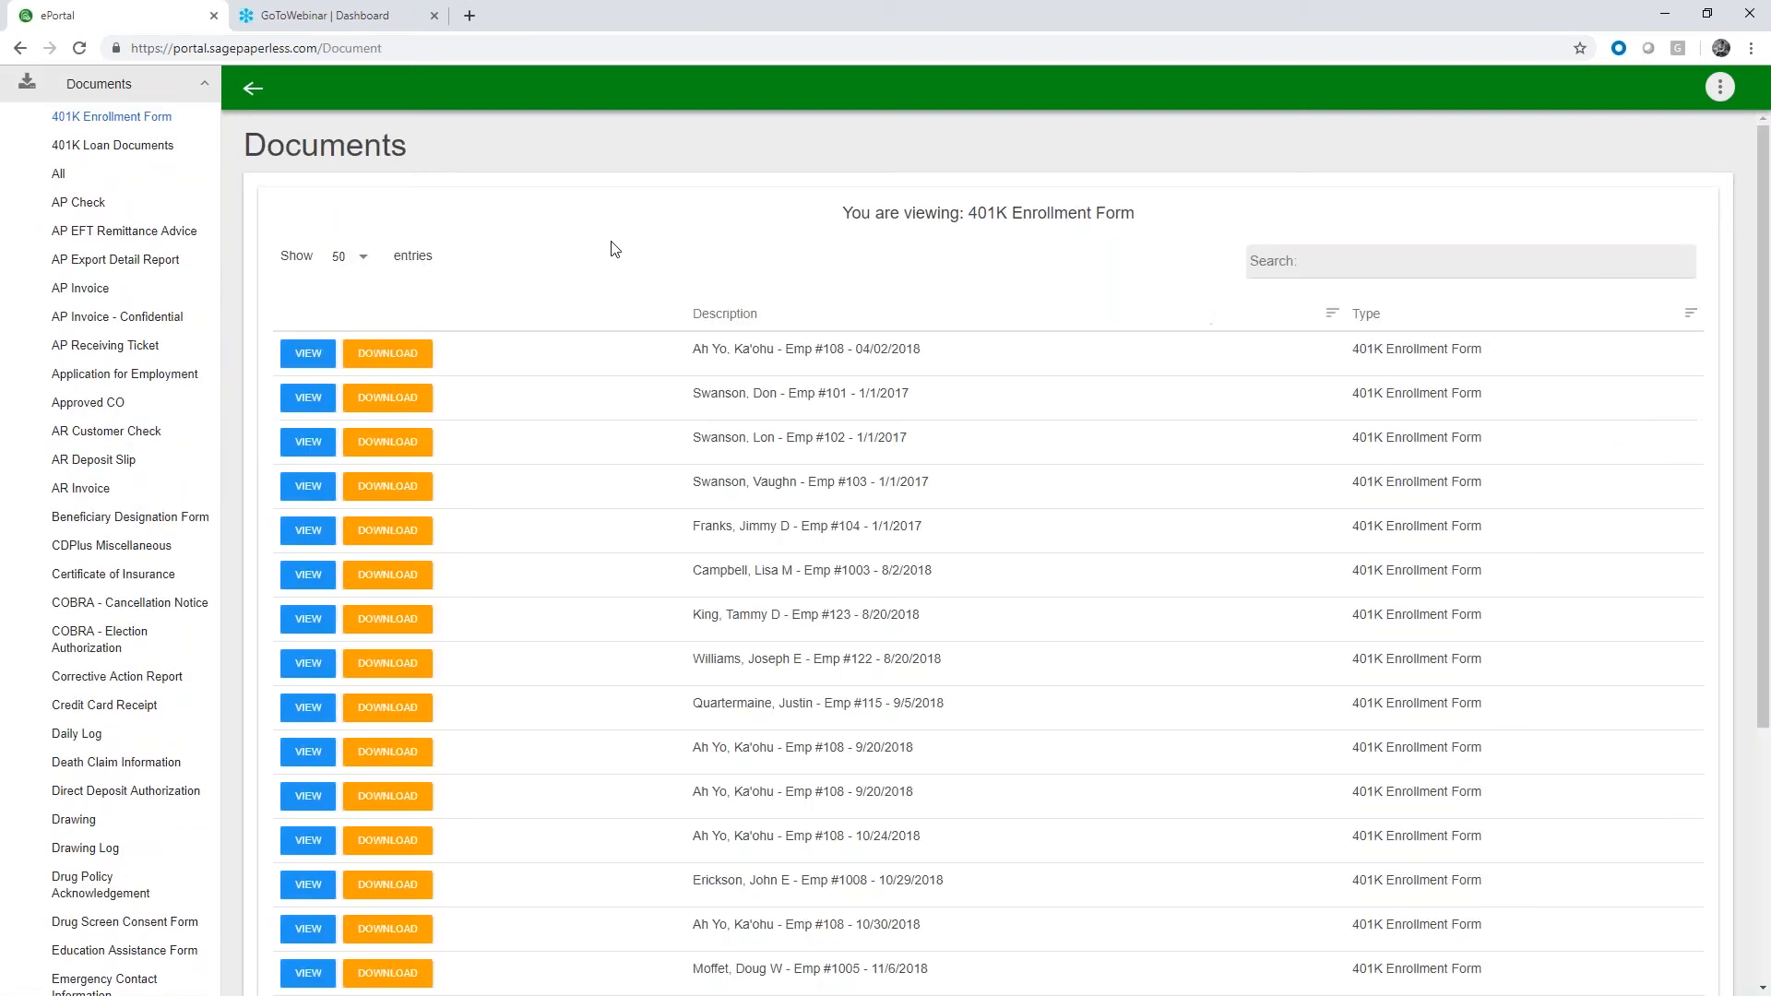
left_click(308, 353)
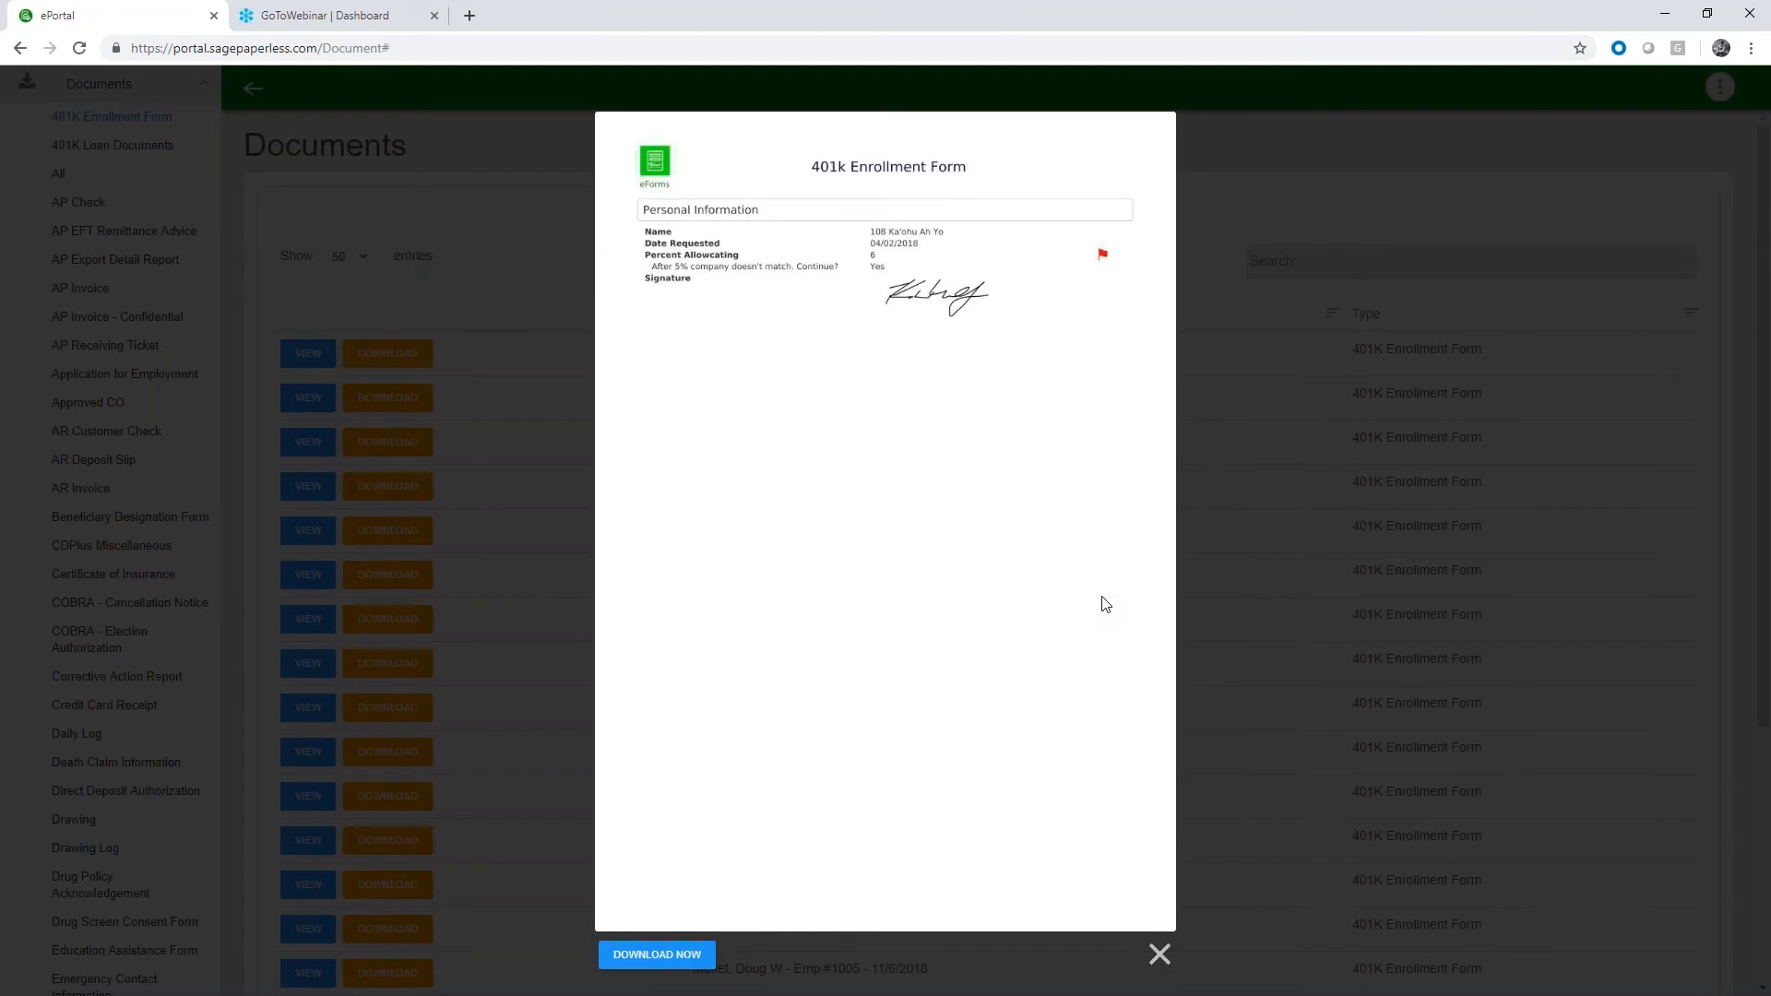
Close the enrollment form, list the Job Photo documents, and view and close the first photo, for job 03-007
left_click(1253, 434)
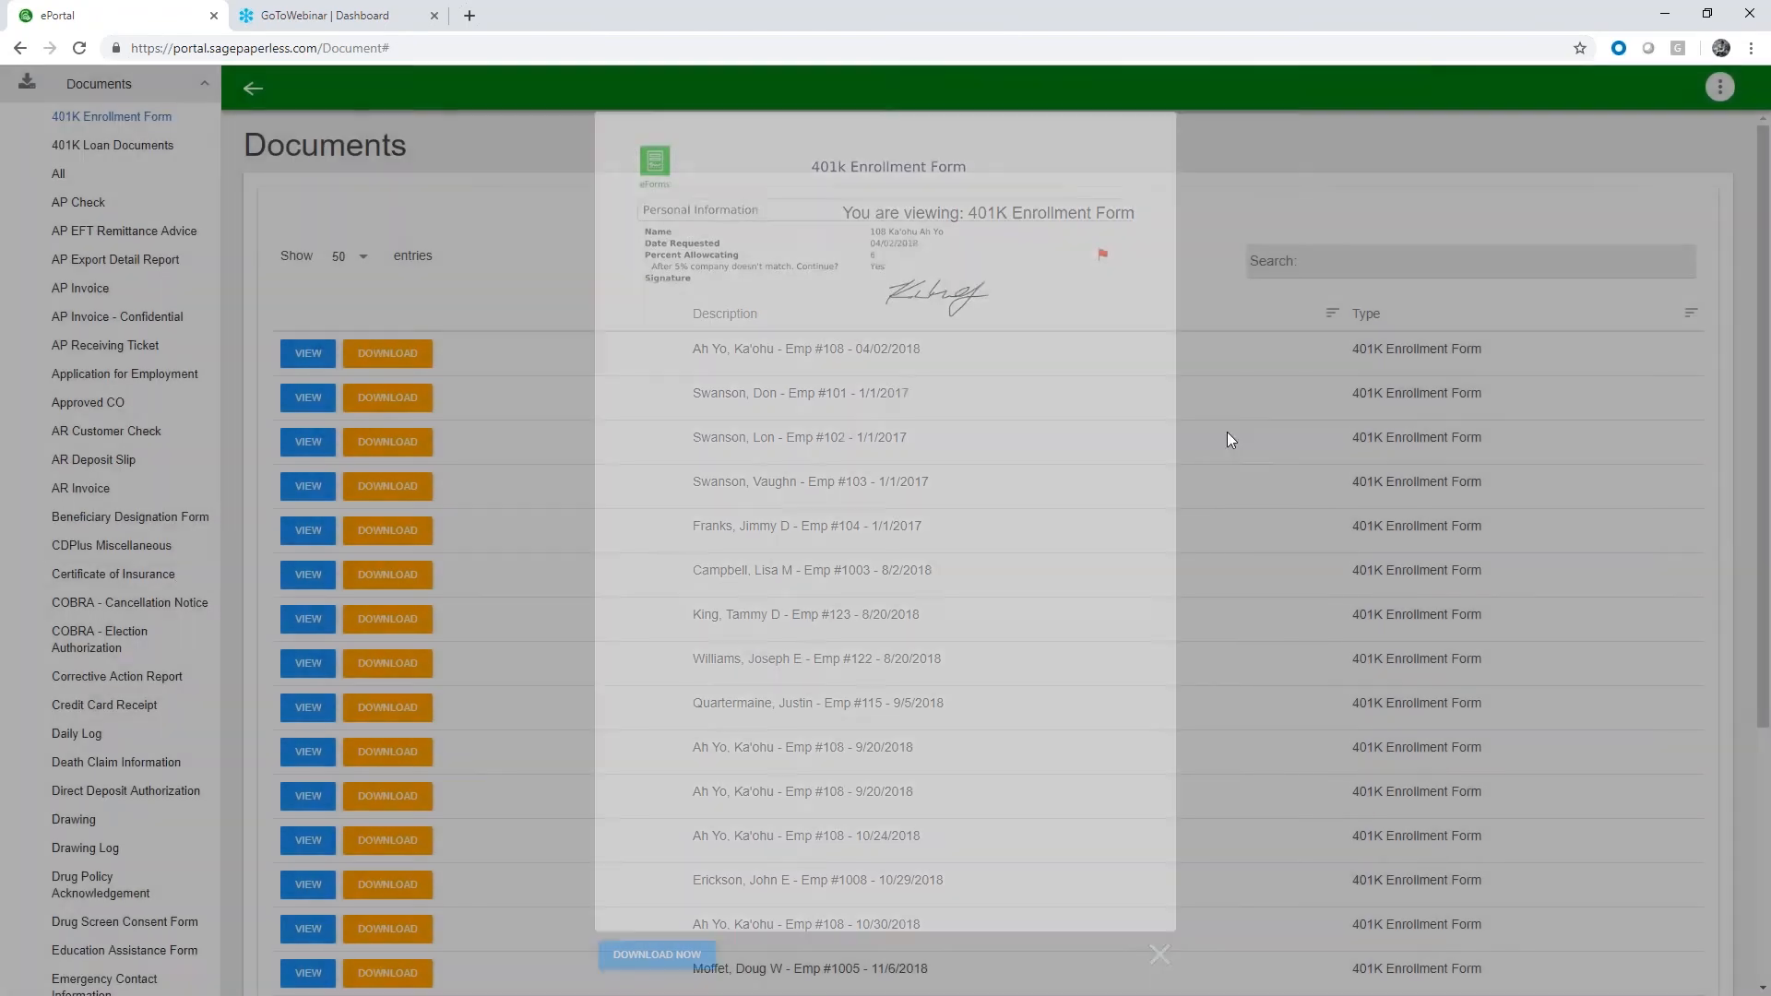
scroll(101, 586, "down", 5)
scroll(100, 590, "down", 3)
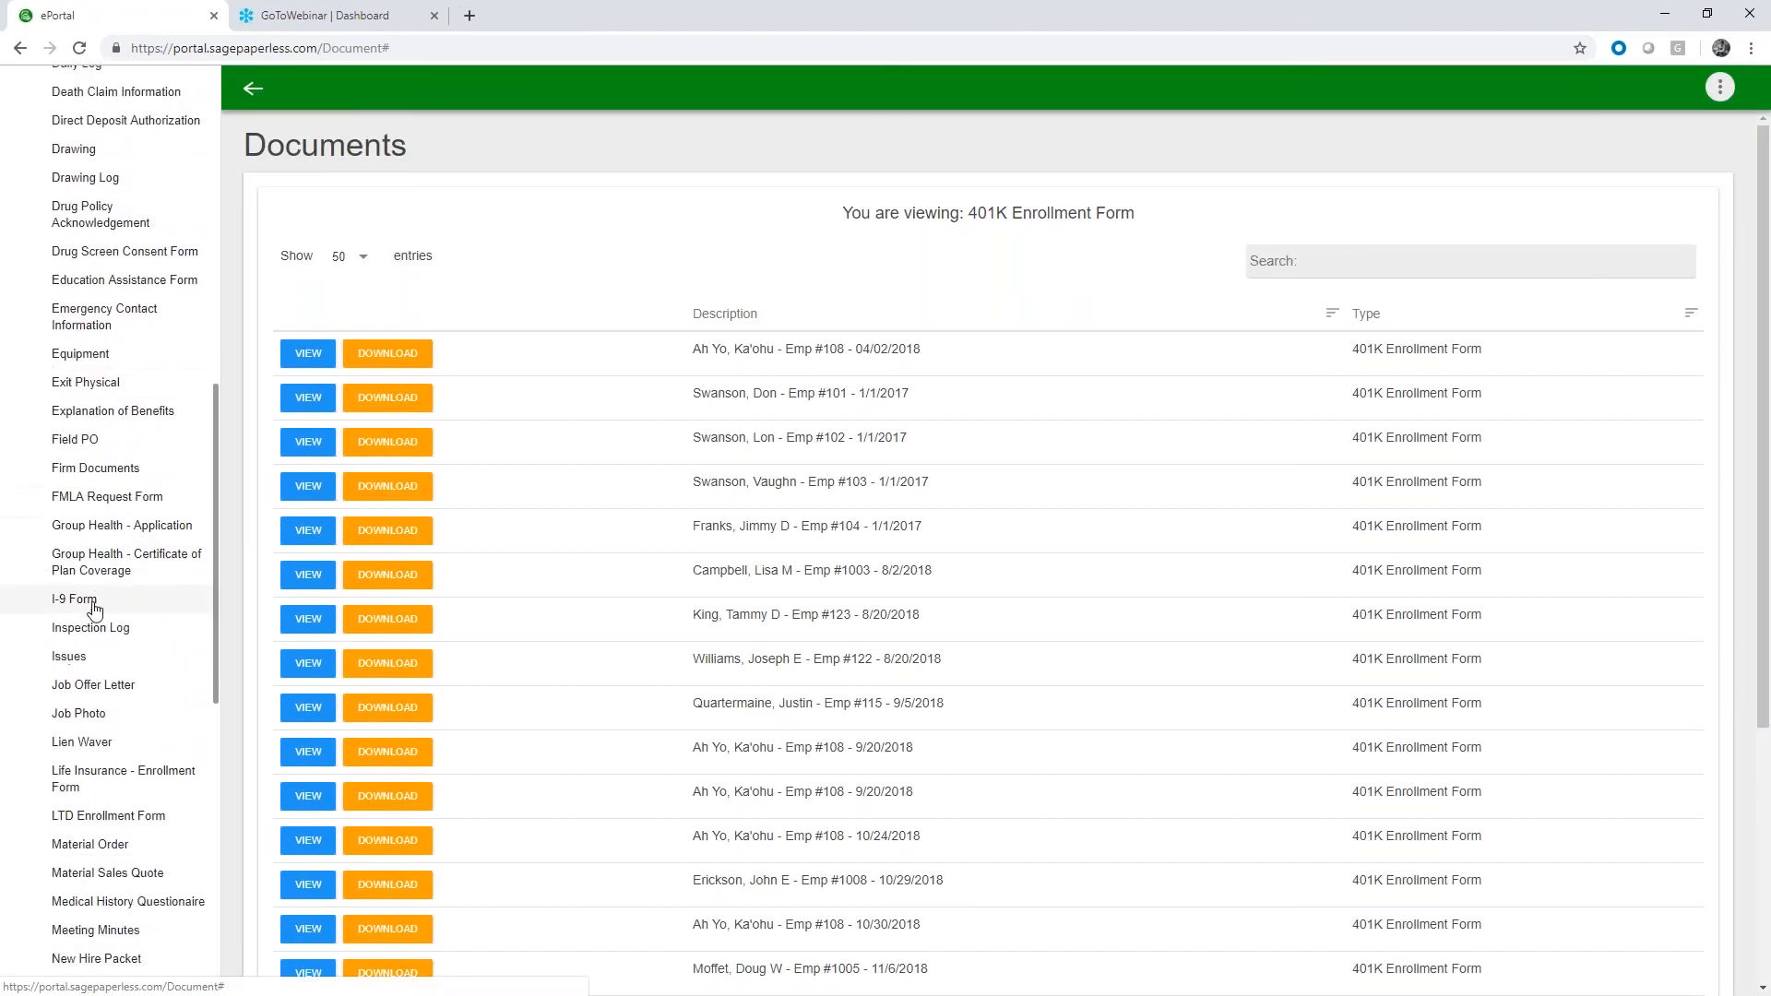
left_click(99, 629)
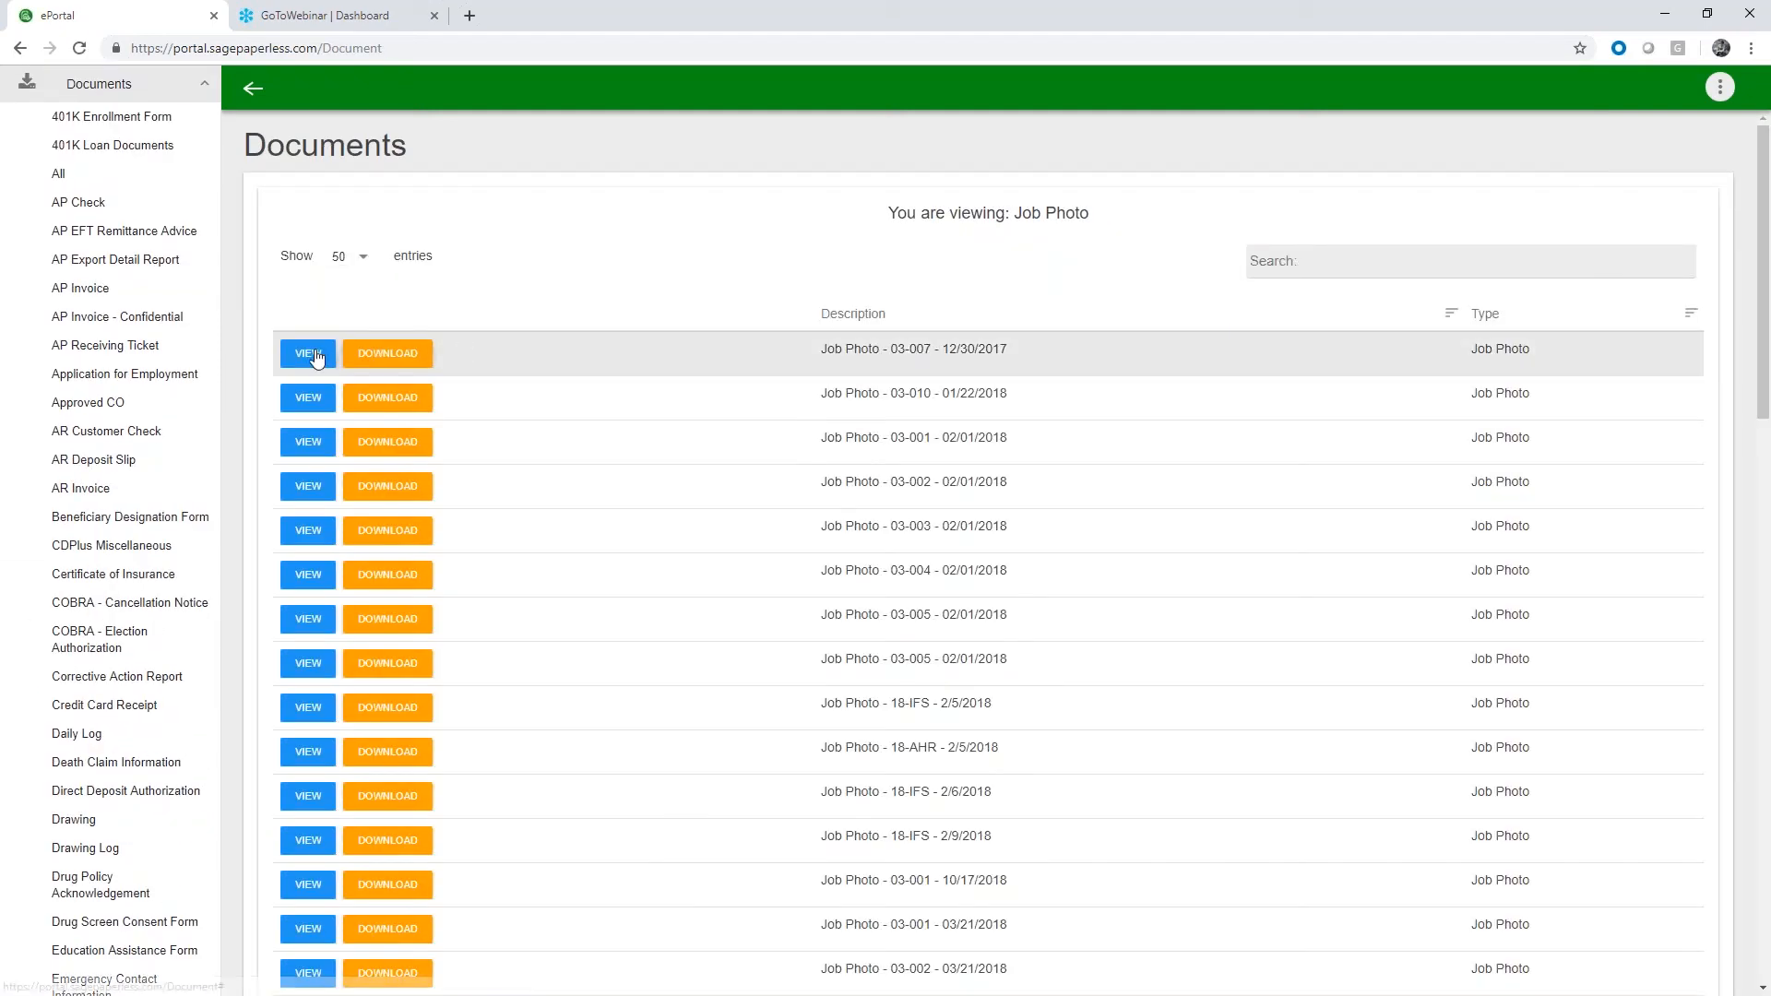
left_click(310, 352)
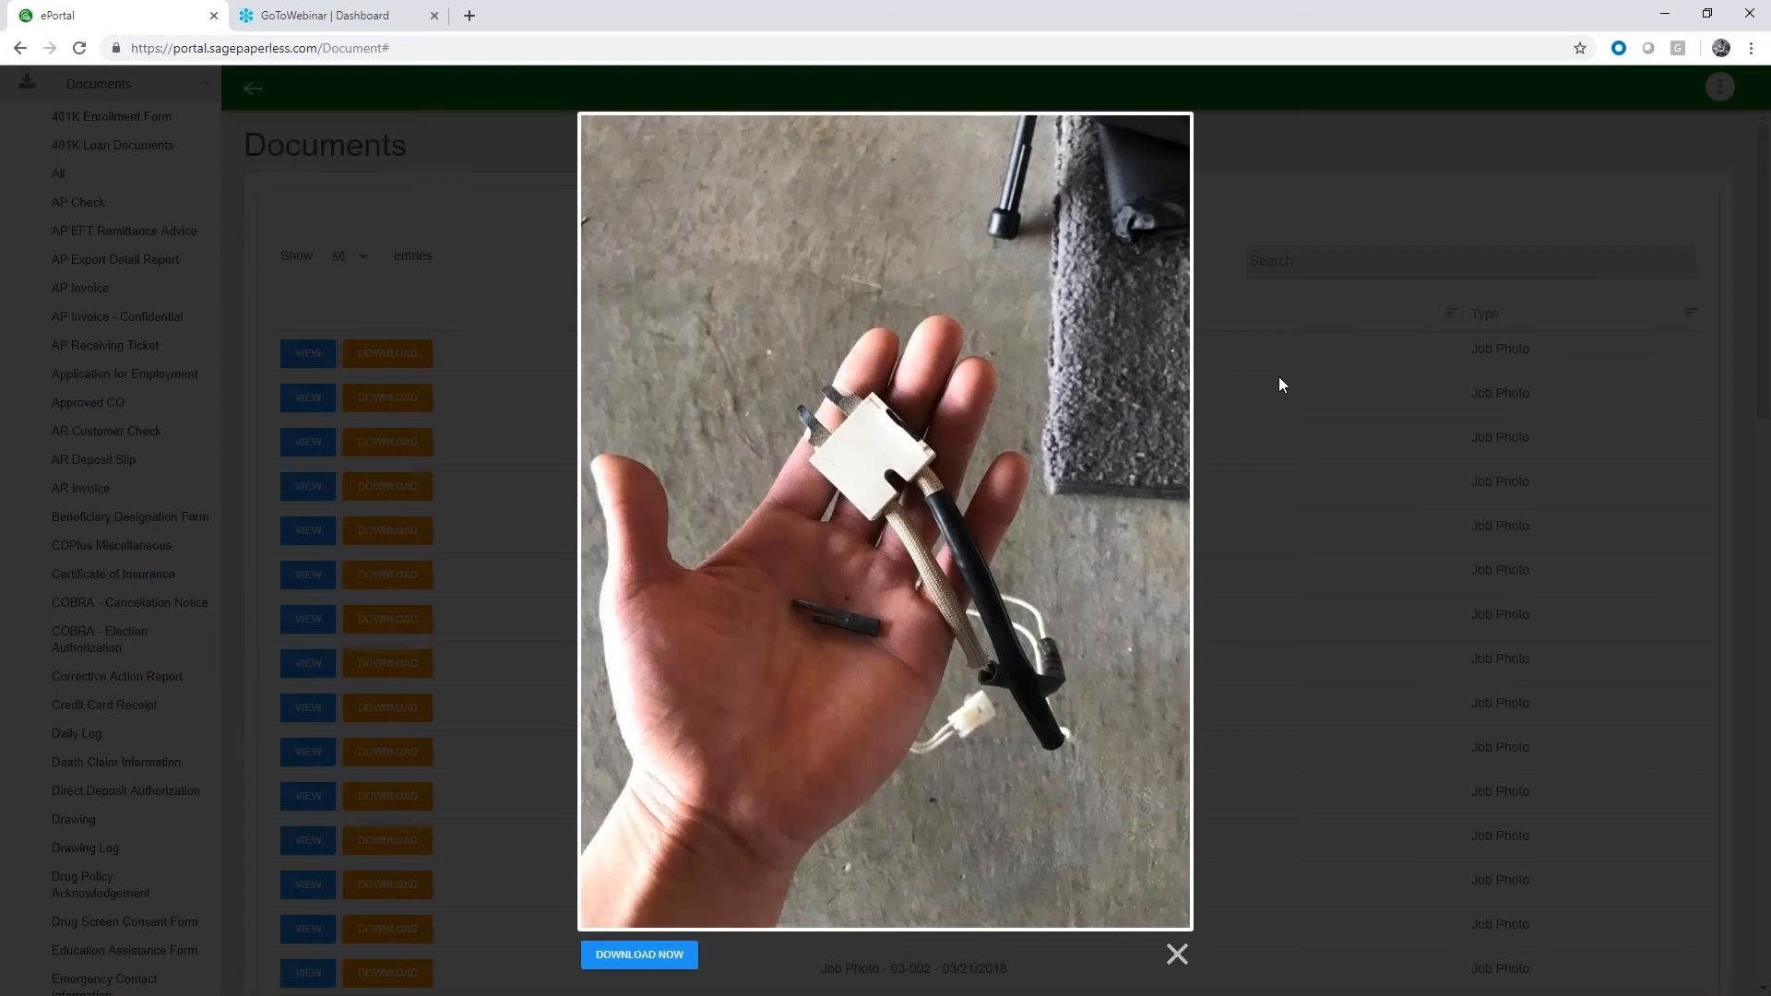
left_click(1279, 376)
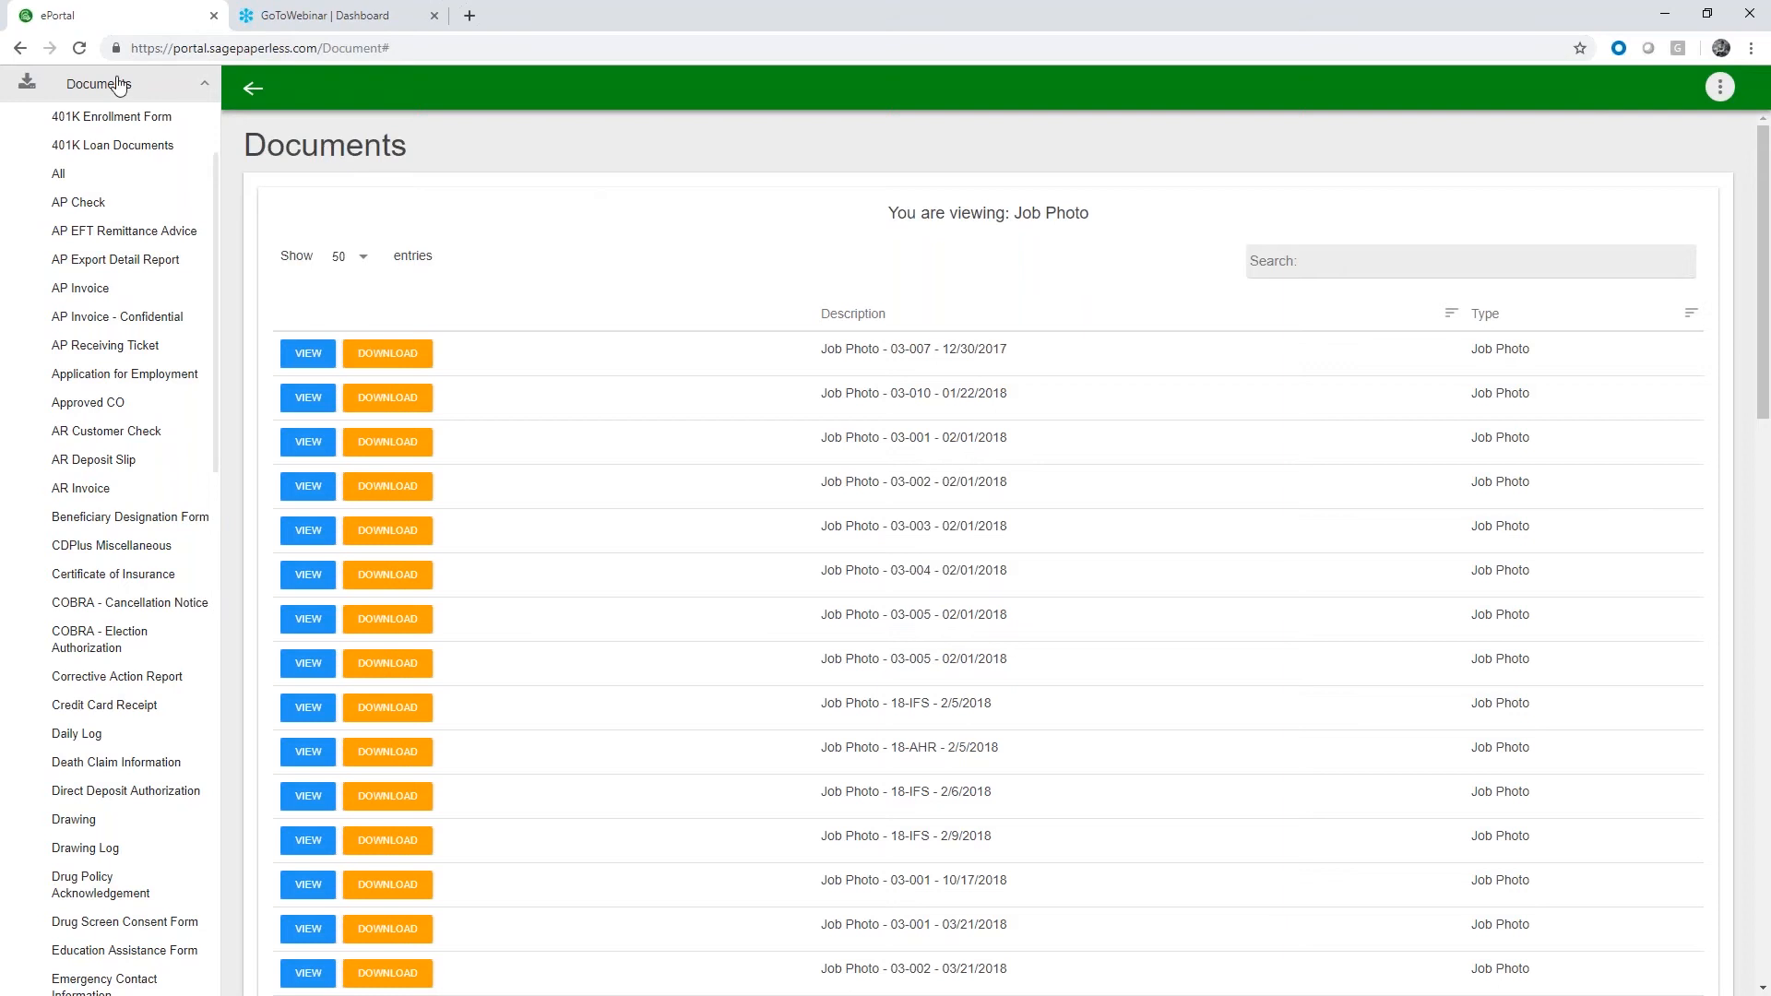
List all invoices and inspect the page in the browser's iPhone 6/7/8 mobile preview
left_click(177, 88)
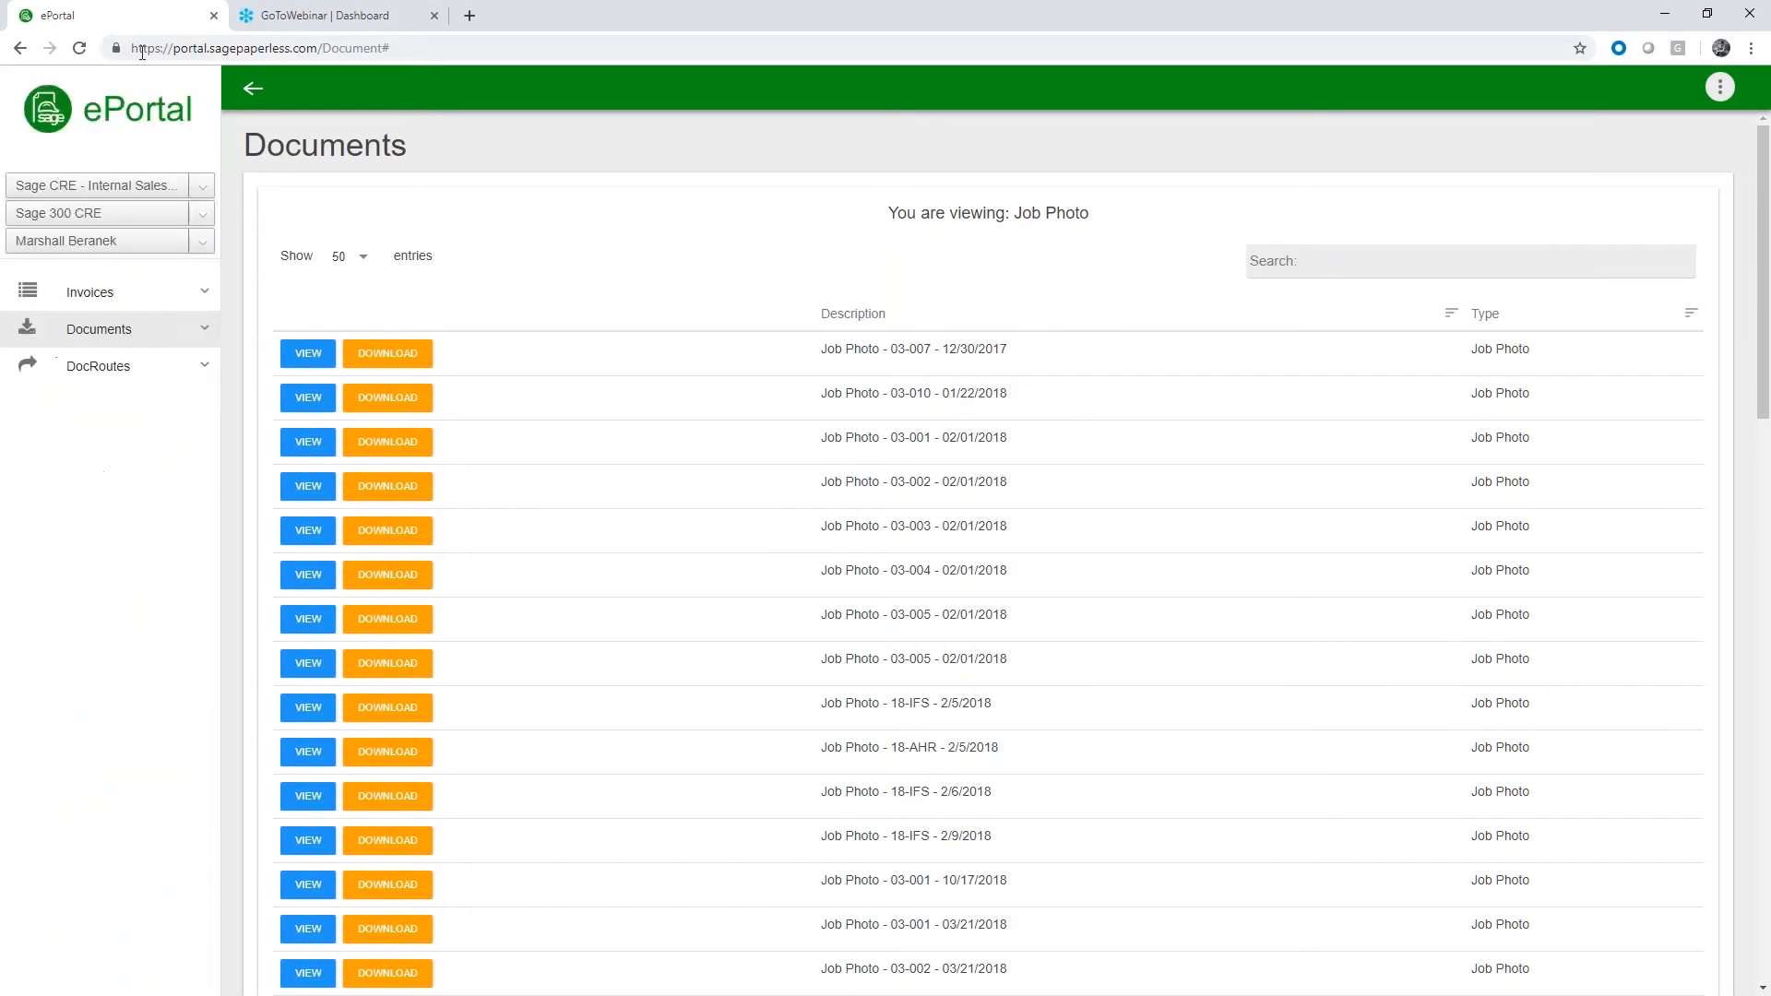
left_click(166, 291)
left_click(108, 334)
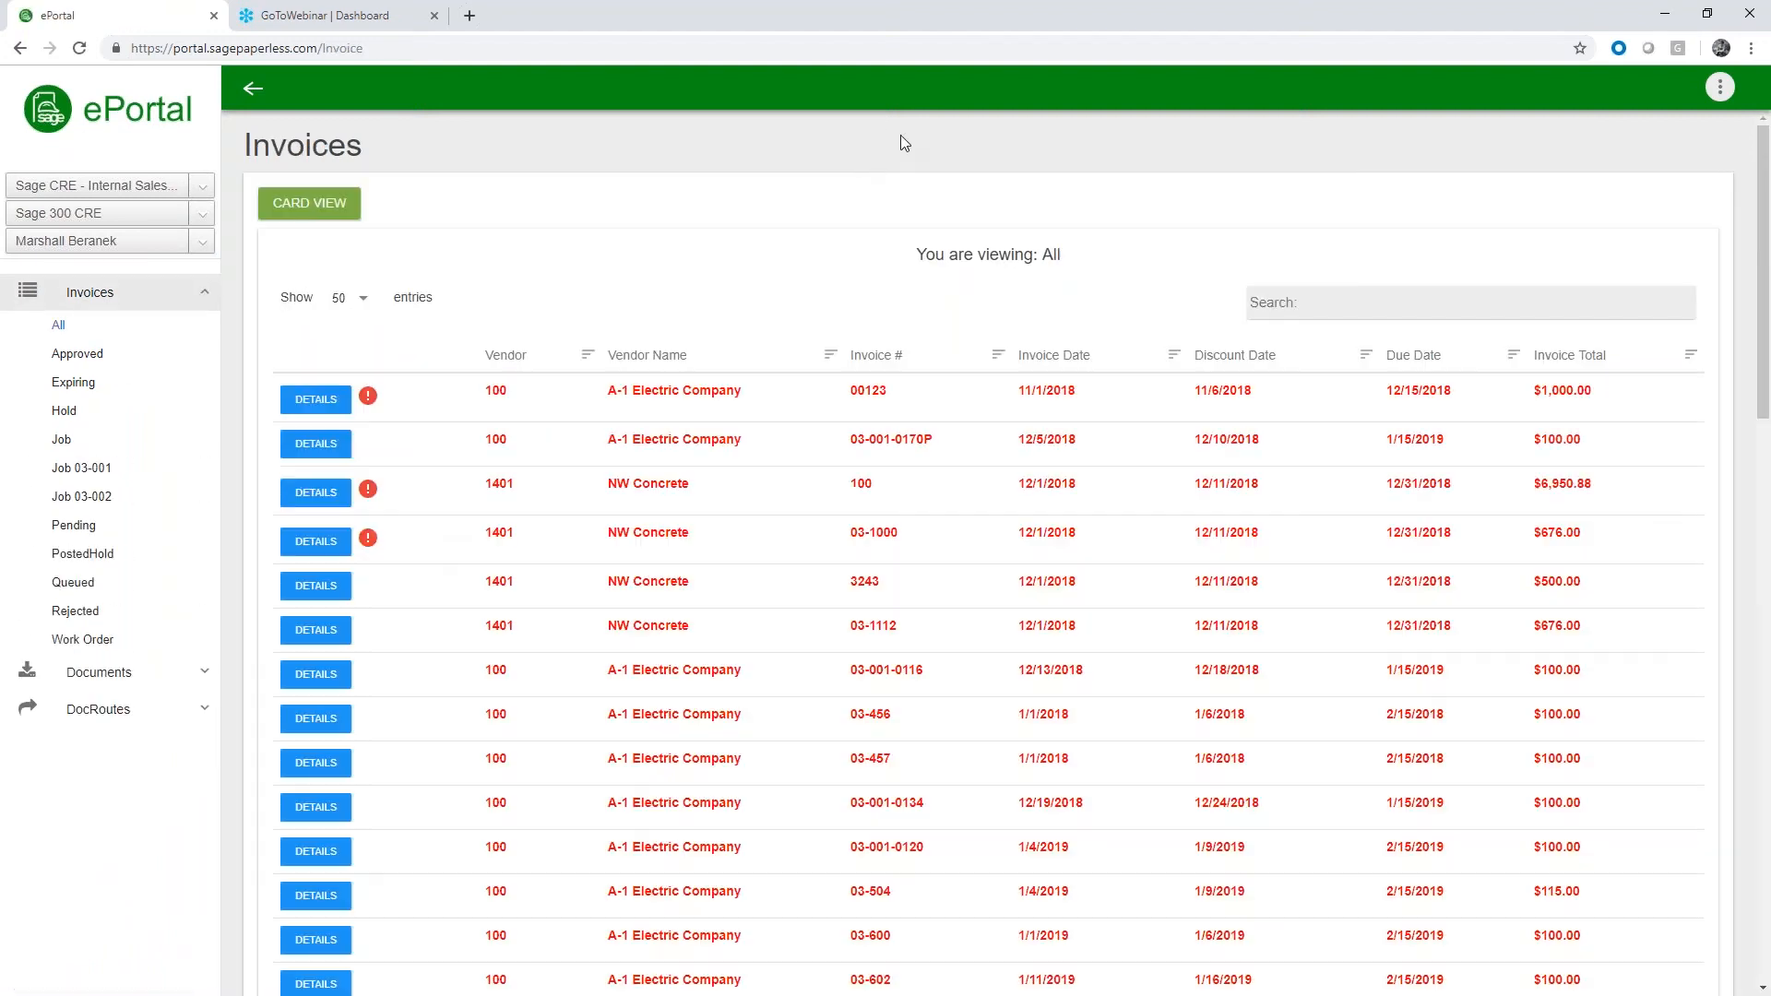
right_click(901, 136)
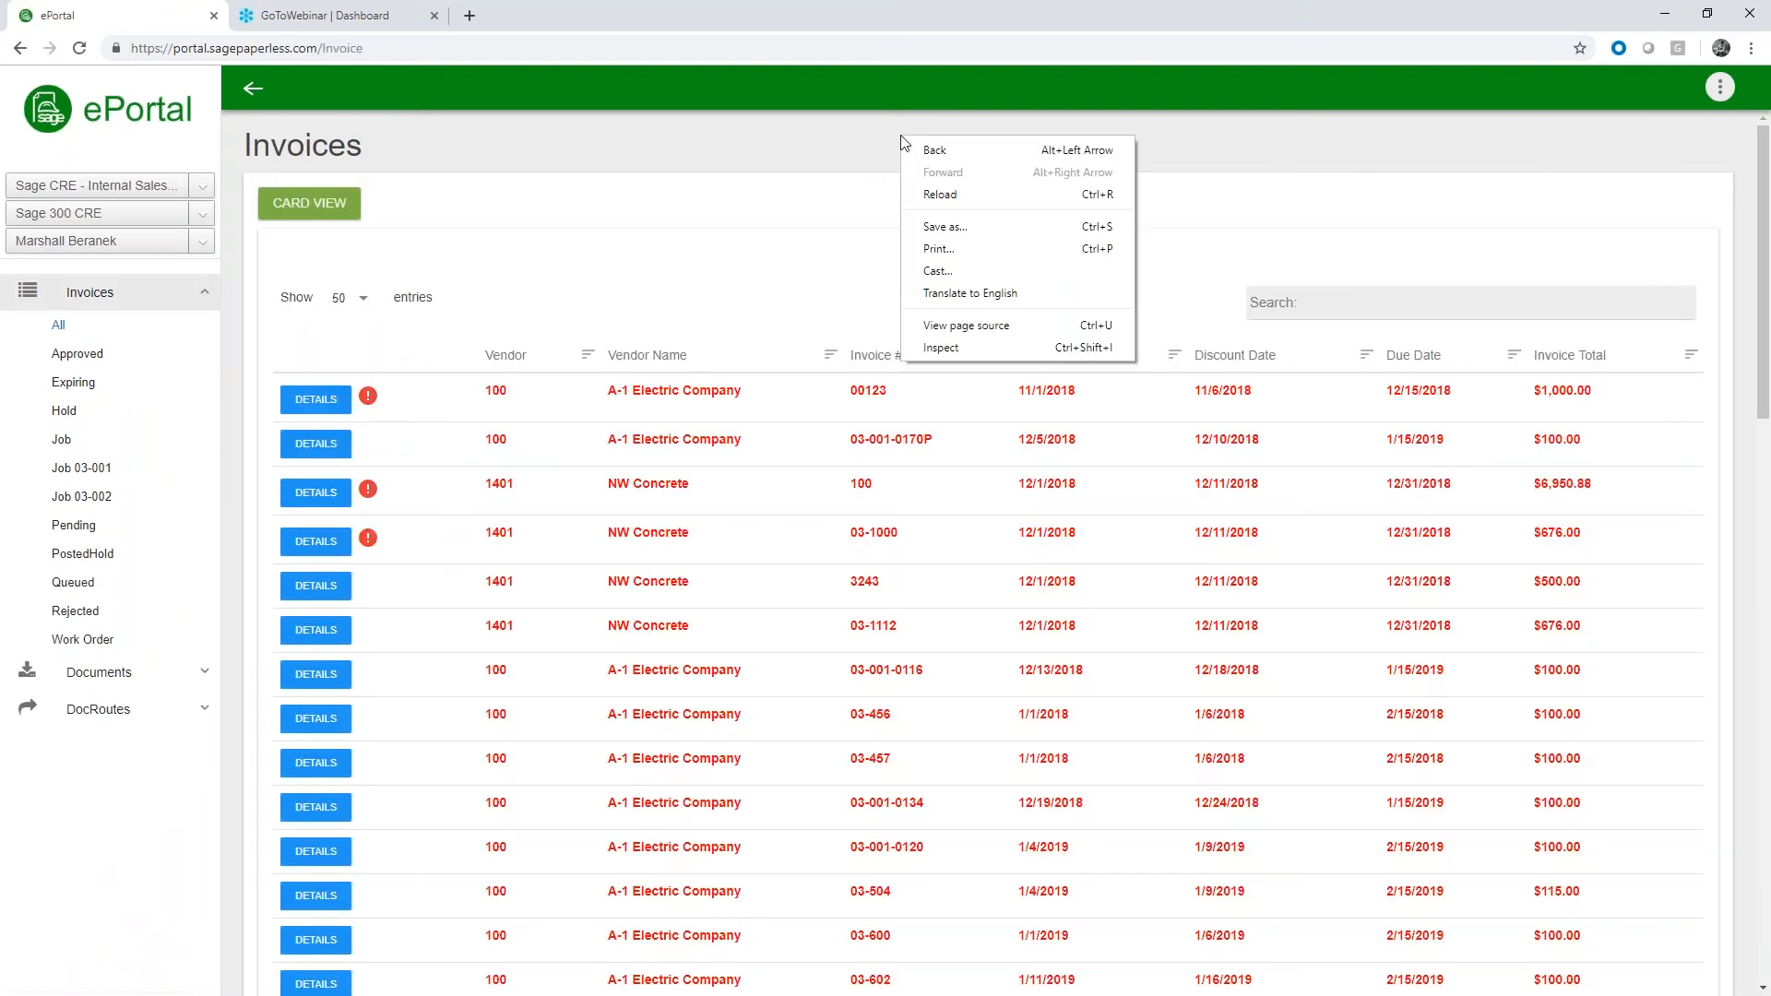
left_click(951, 356)
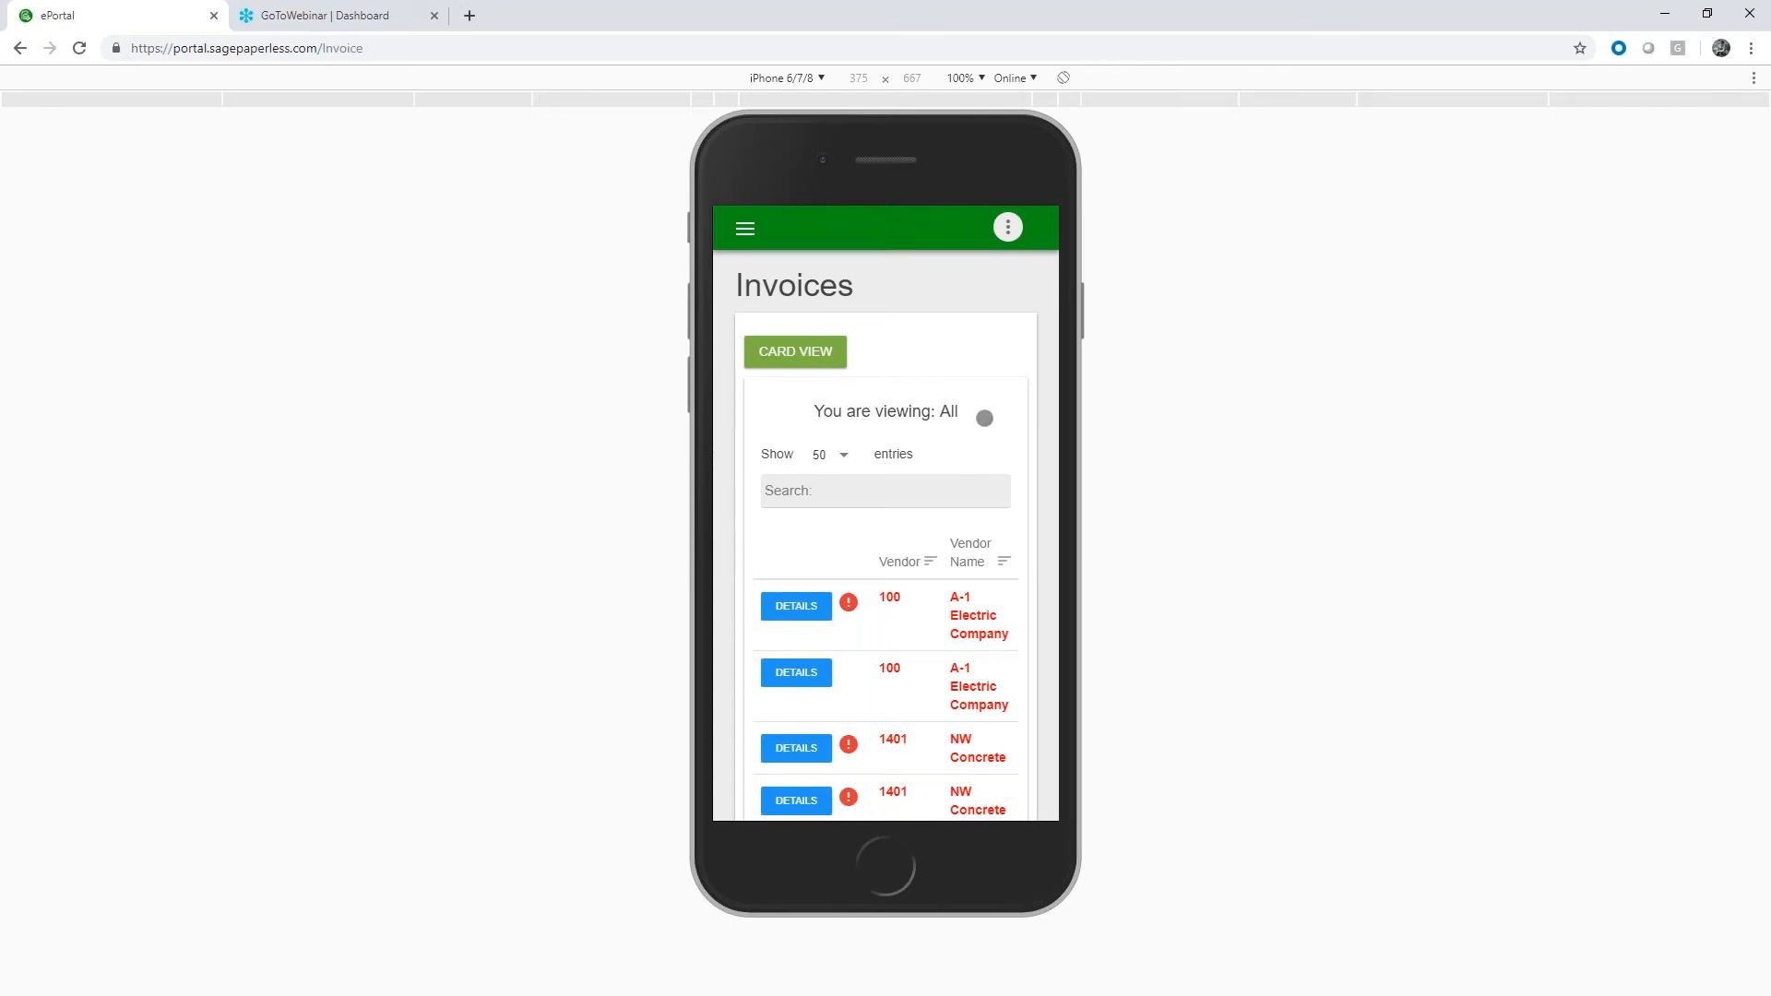
Browse the invoice table in the phone layout, and switch the listing to Card View
scroll(984, 415, "down", 1)
scroll(984, 415, "down", 2)
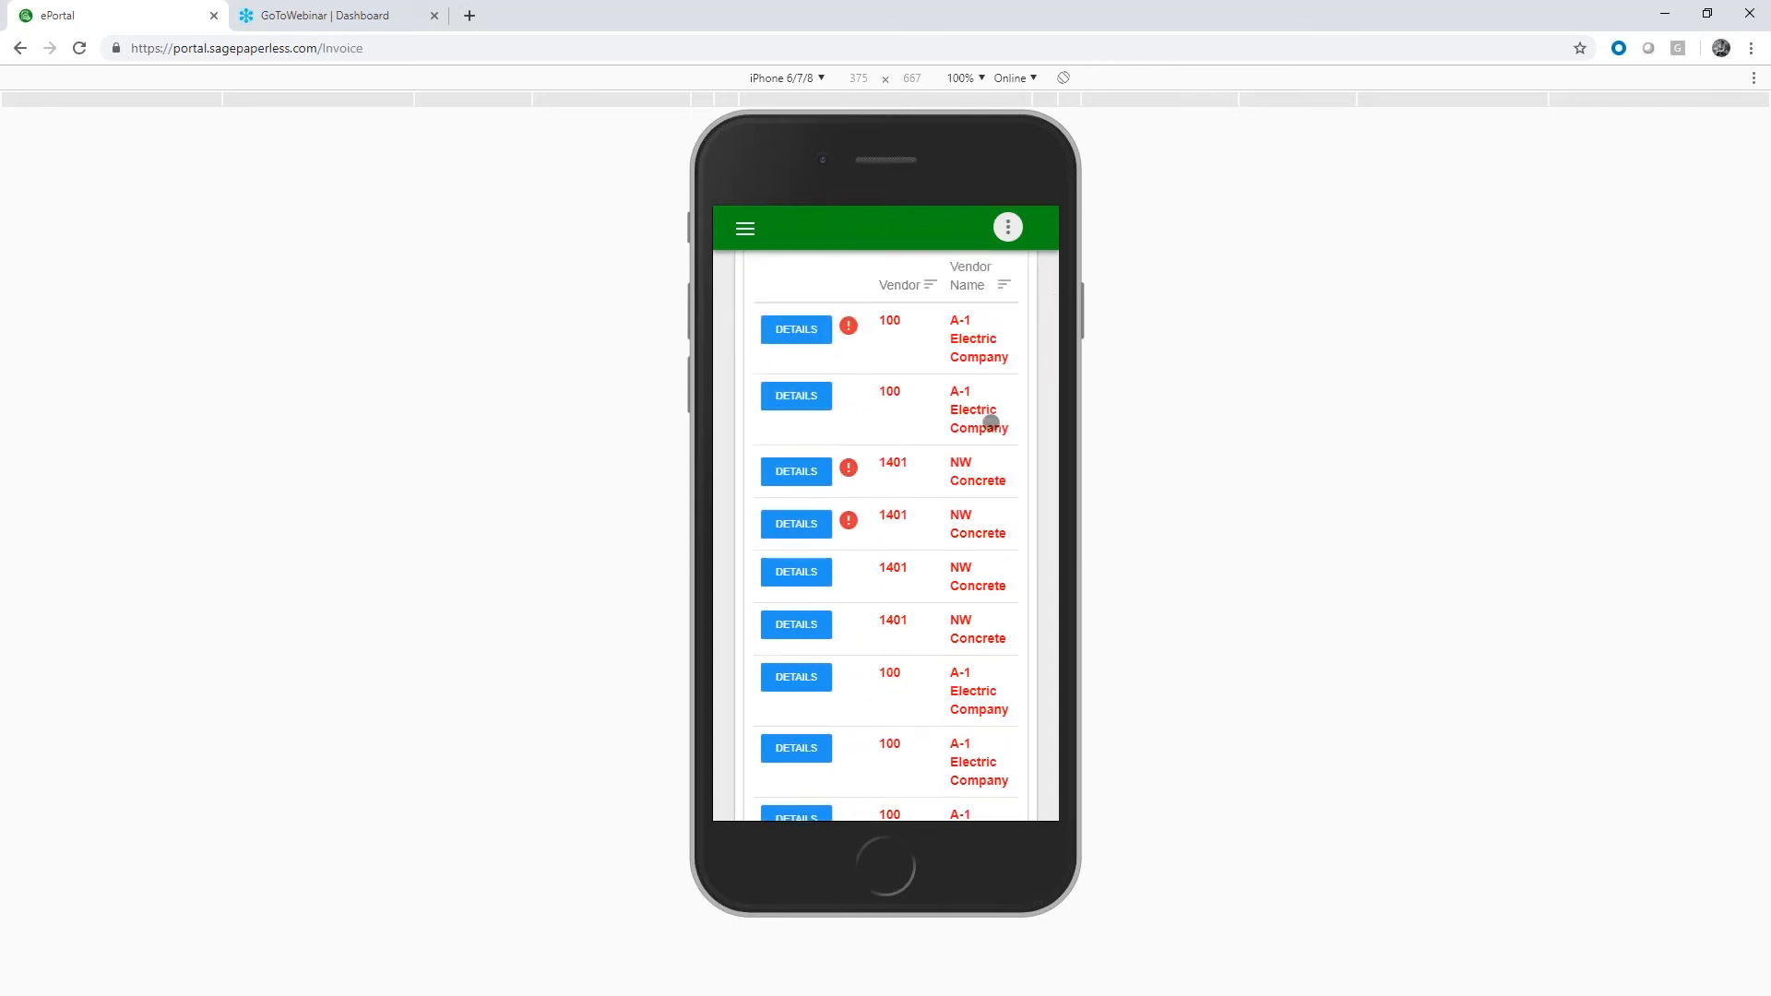
mouse_move(991, 427)
left_mouse_down()
mouse_move(798, 427)
mouse_move(969, 428)
left_mouse_up()
scroll(941, 502, "up", 3)
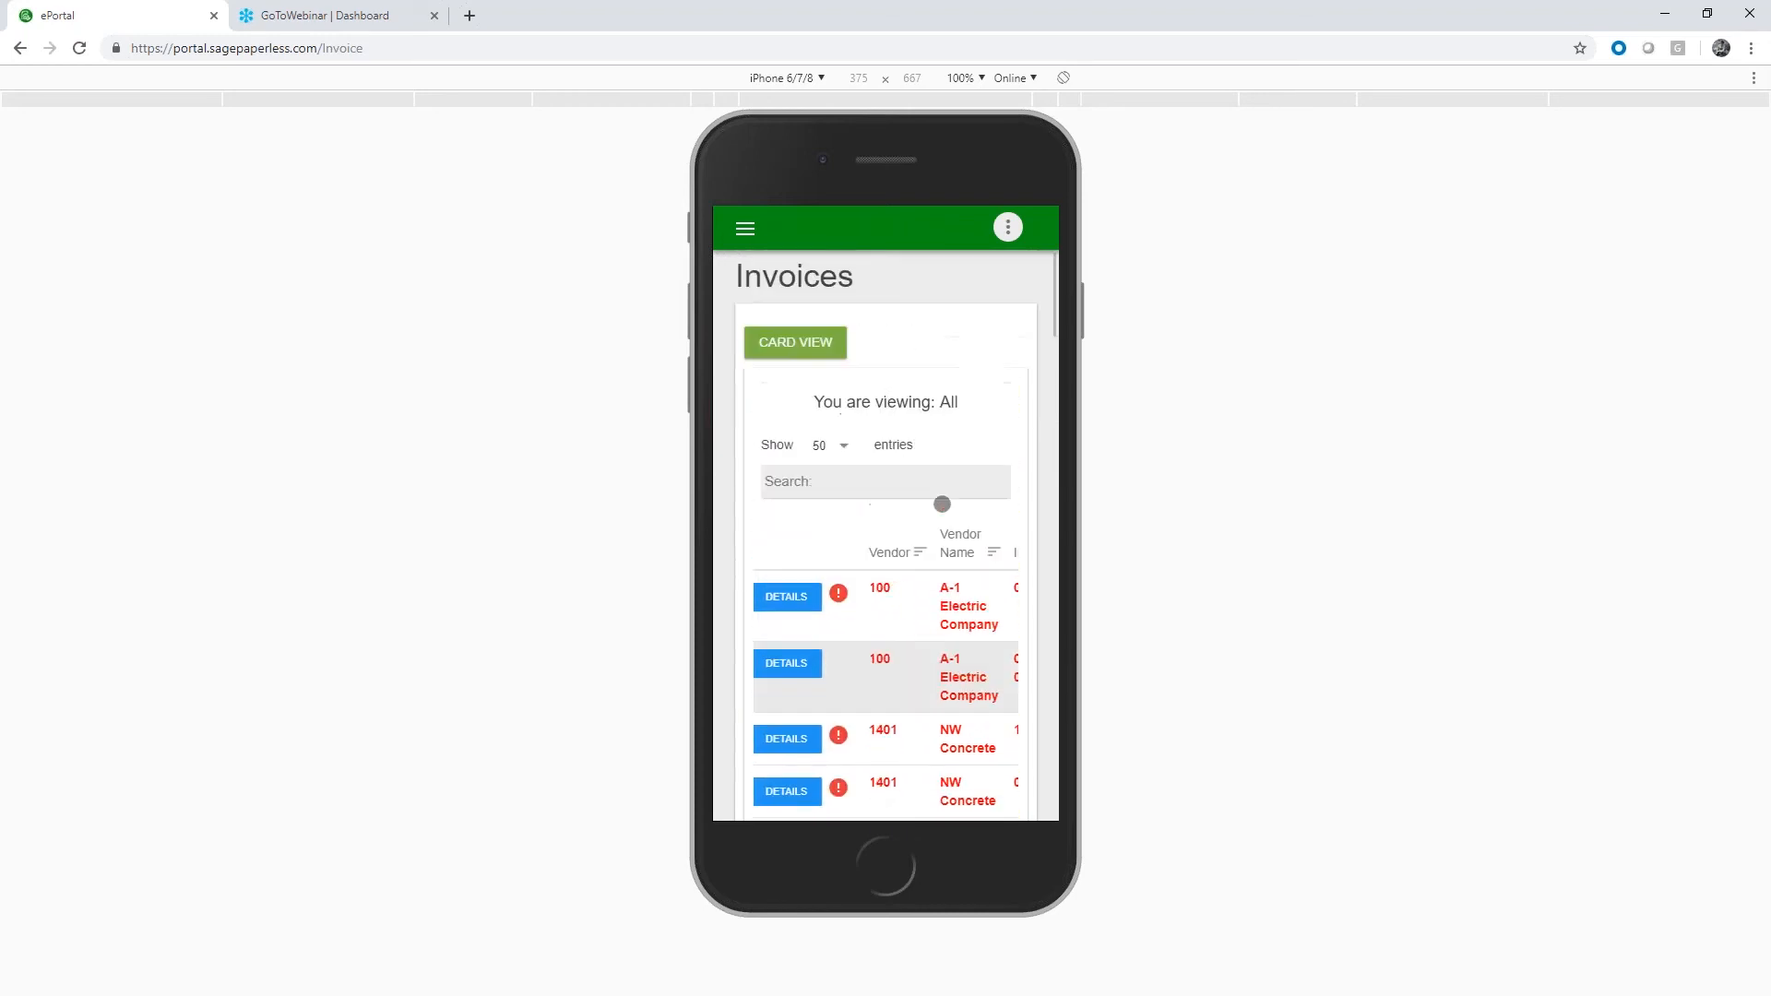
left_click(807, 352)
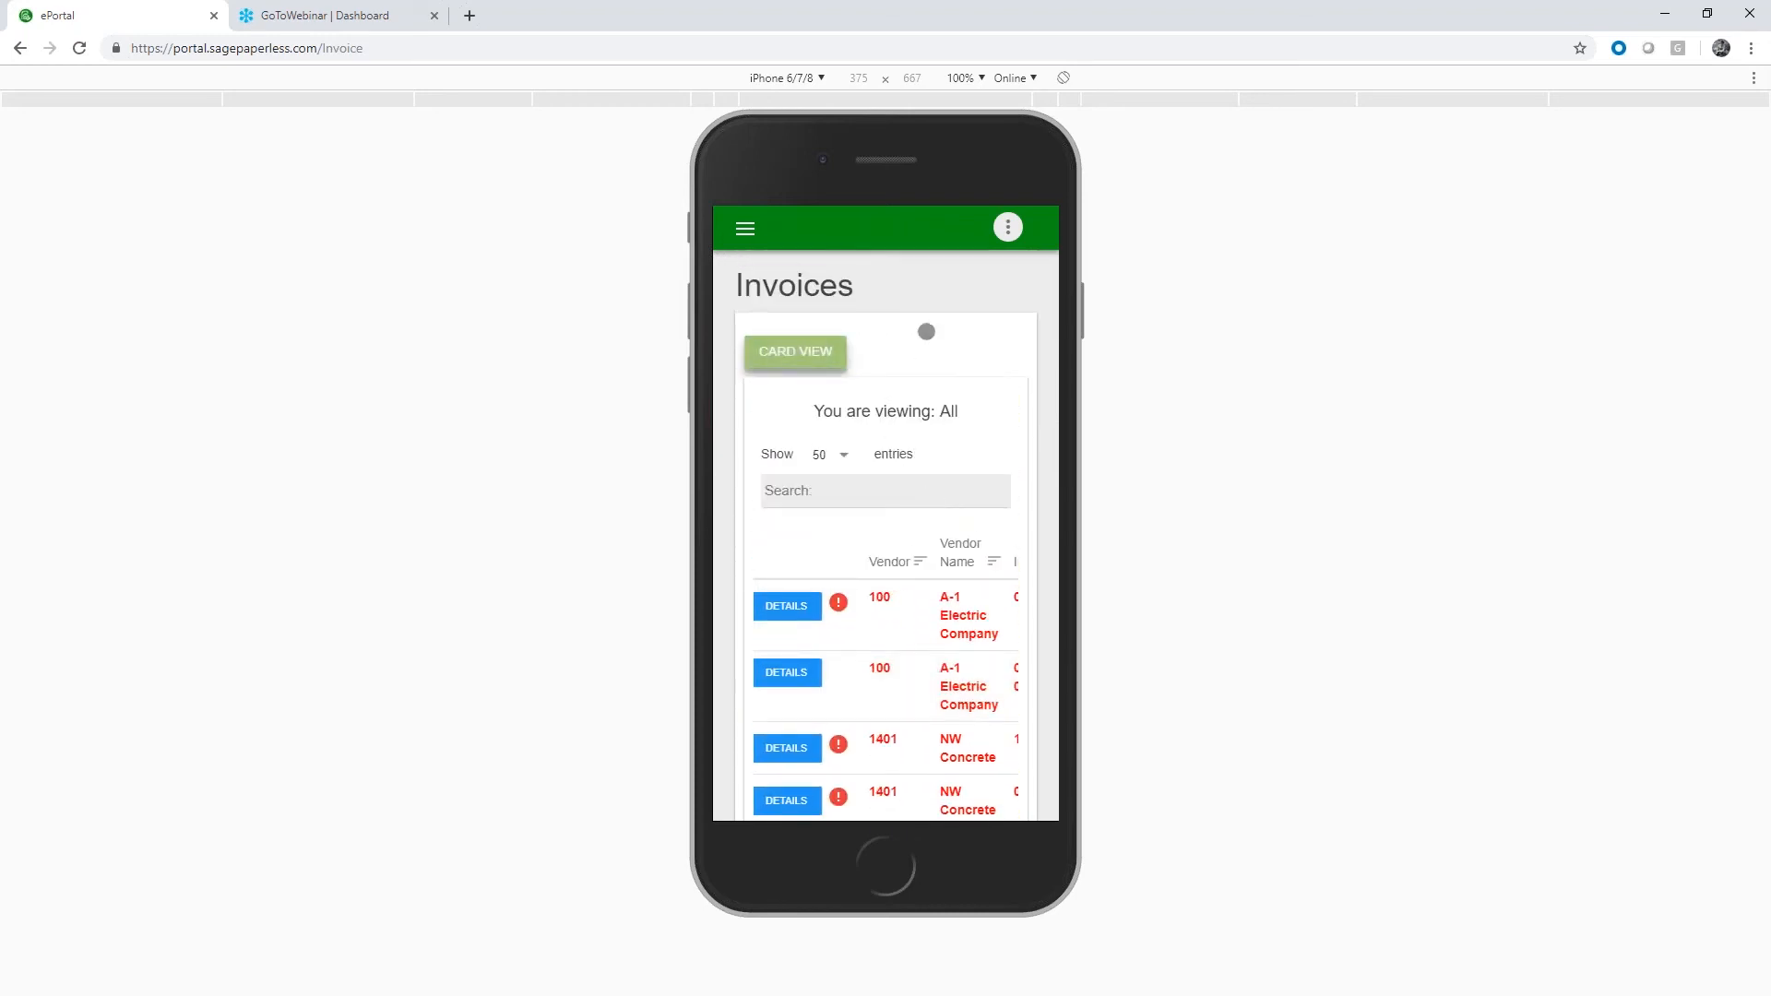
scroll(1006, 323, "down", 3)
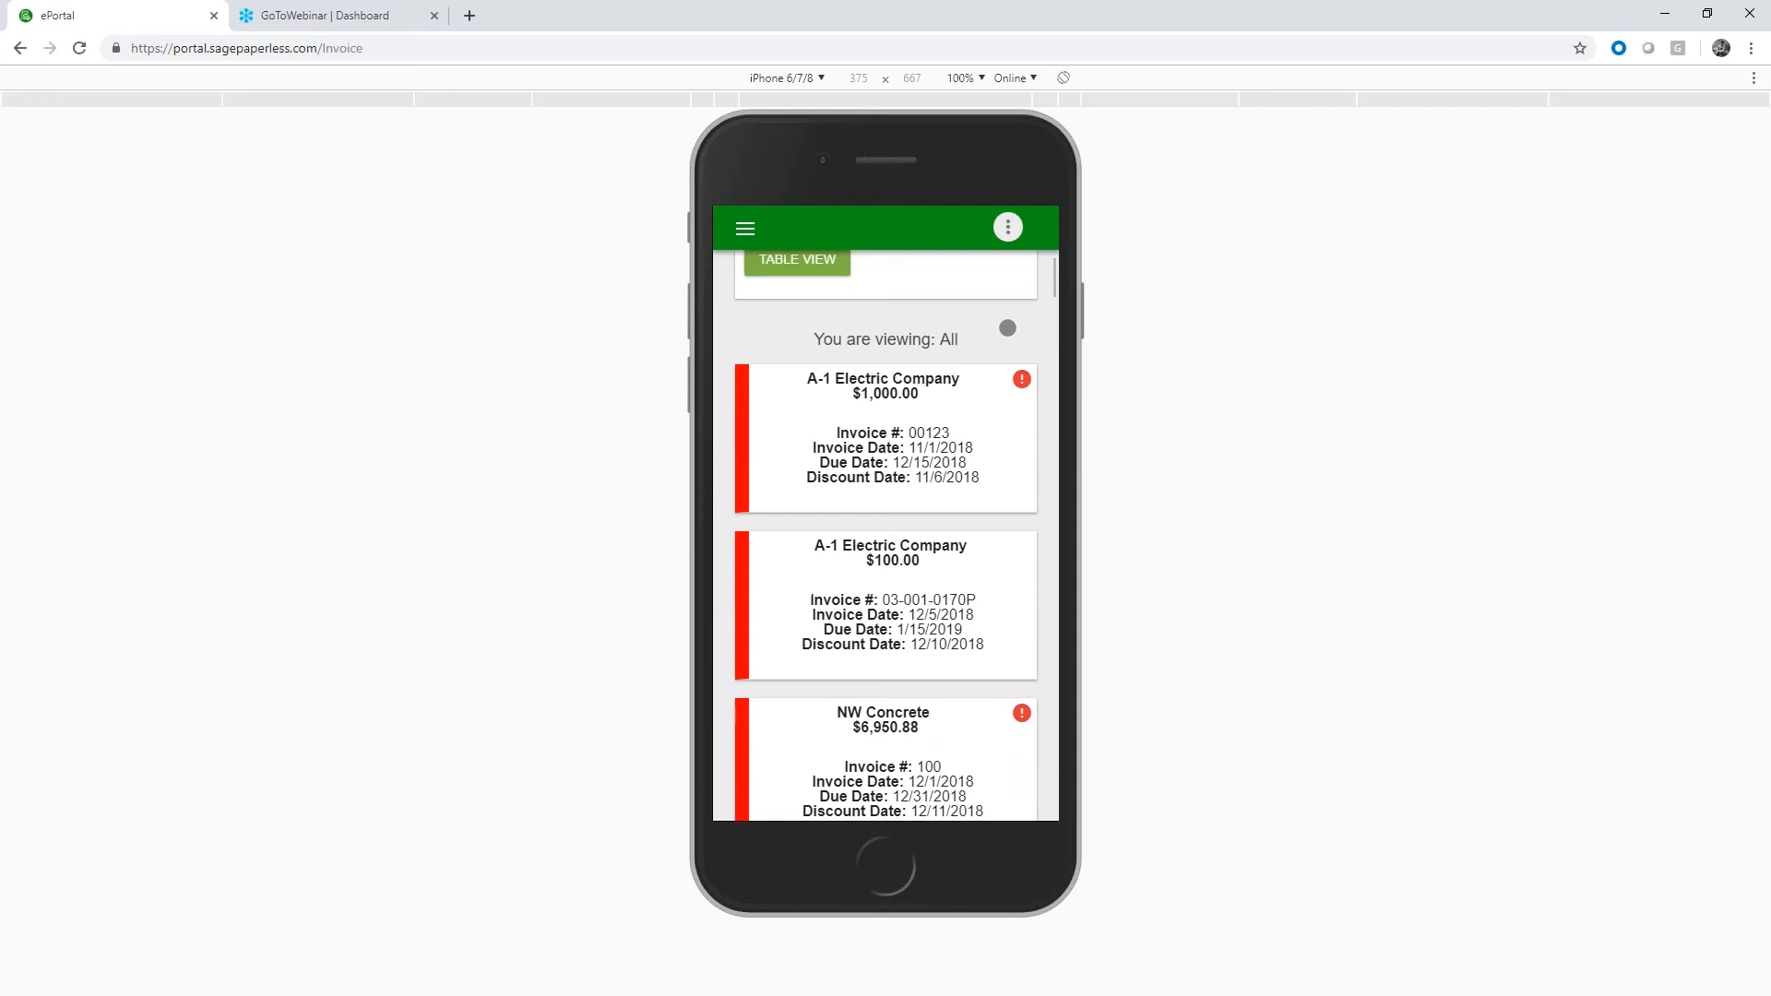
Examine A-1 Electric Company invoice 03-001-0170P's details, line items and documents, and return to the invoice listing
left_click(771, 416)
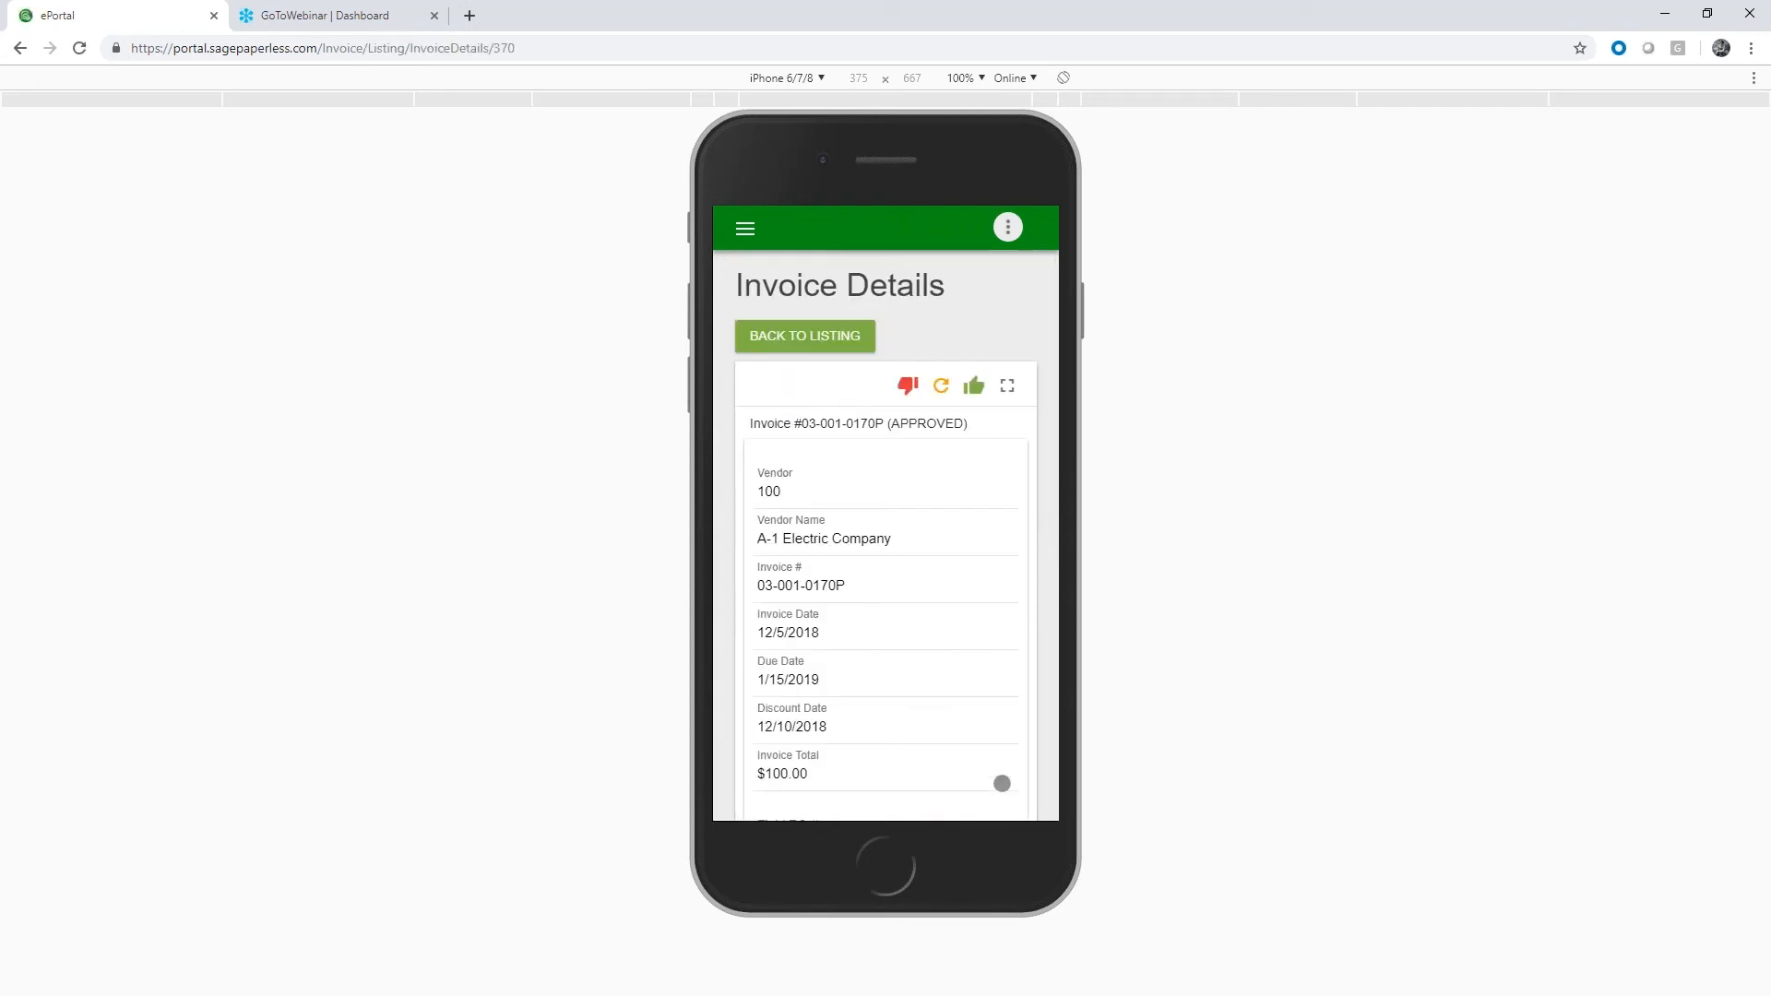
scroll(1052, 445, "down", 2)
scroll(1051, 446, "down", 4)
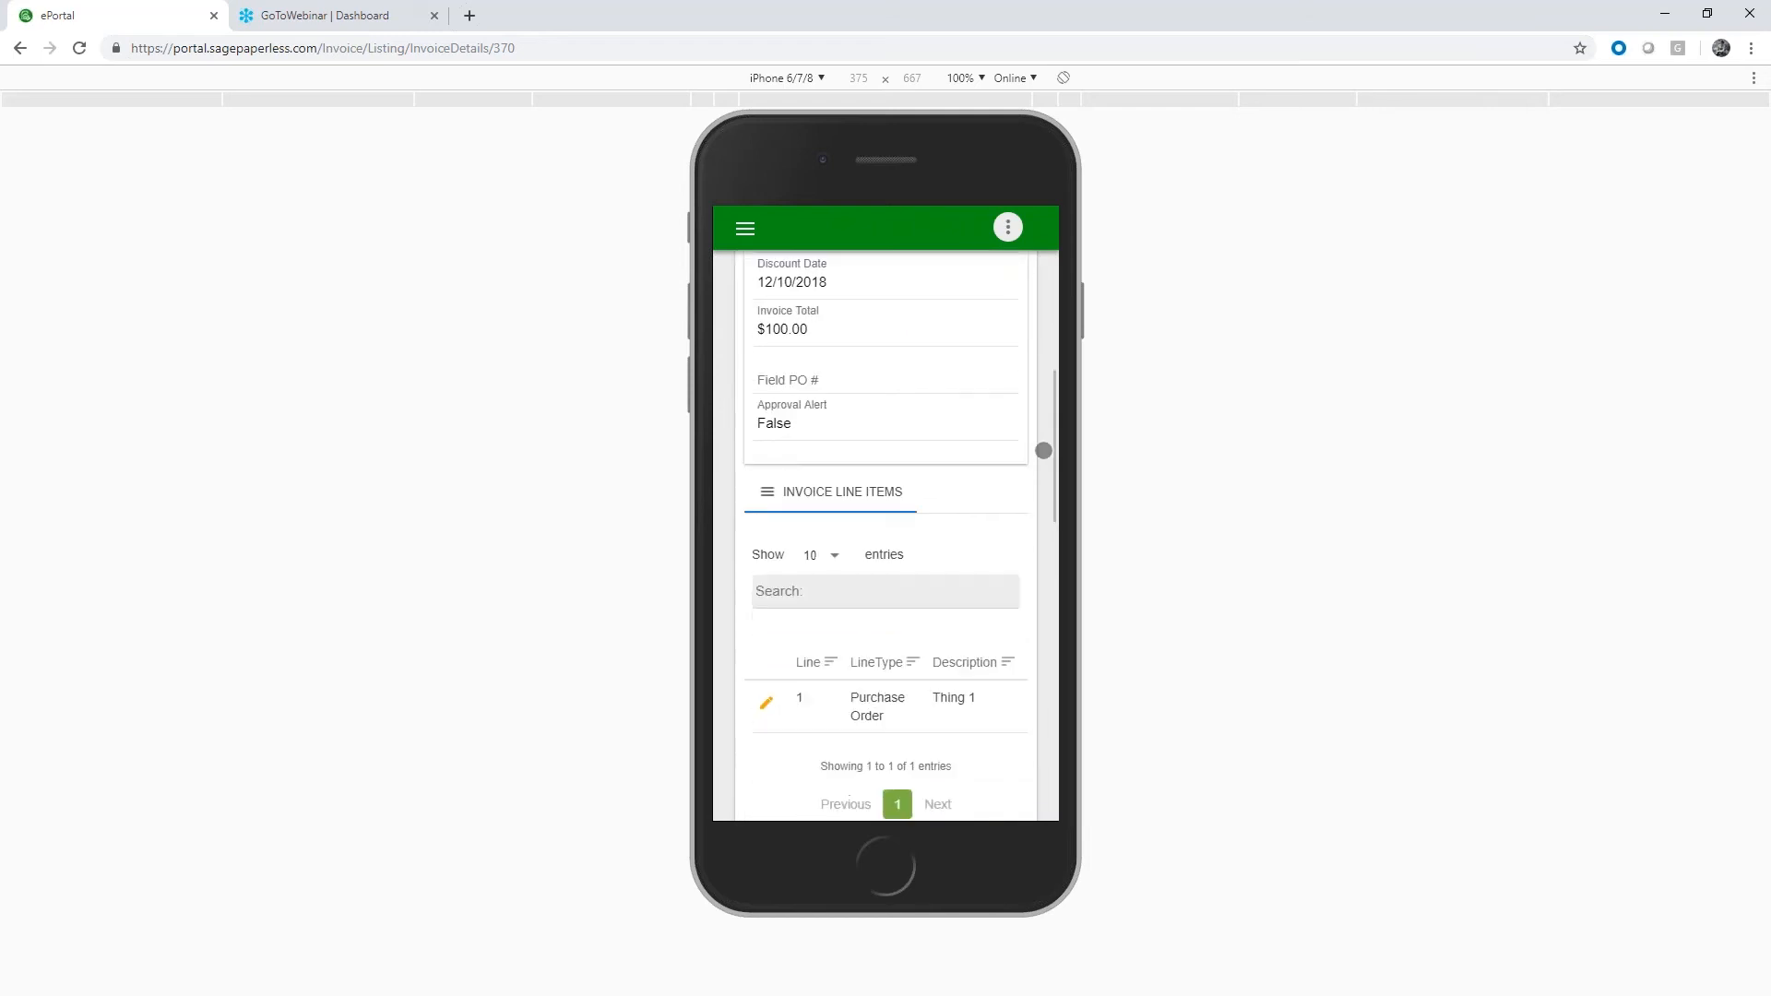
scroll(1018, 480, "down", 3)
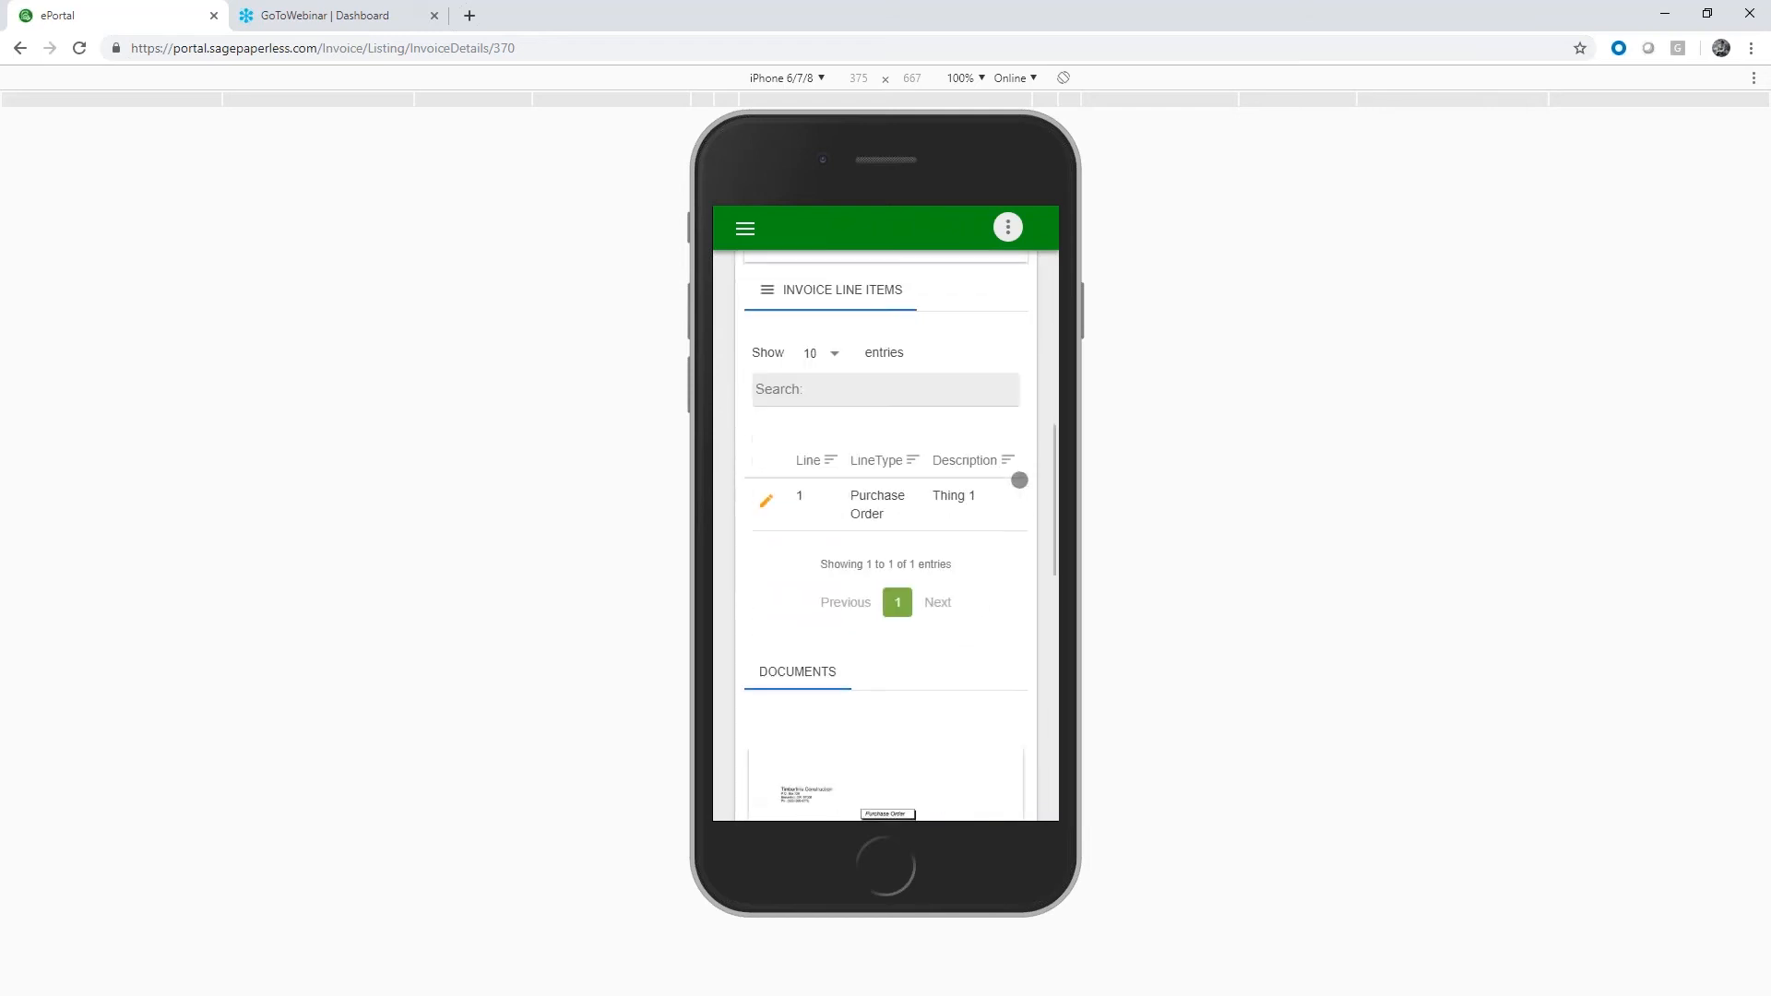
scroll(886, 499, "up", 1)
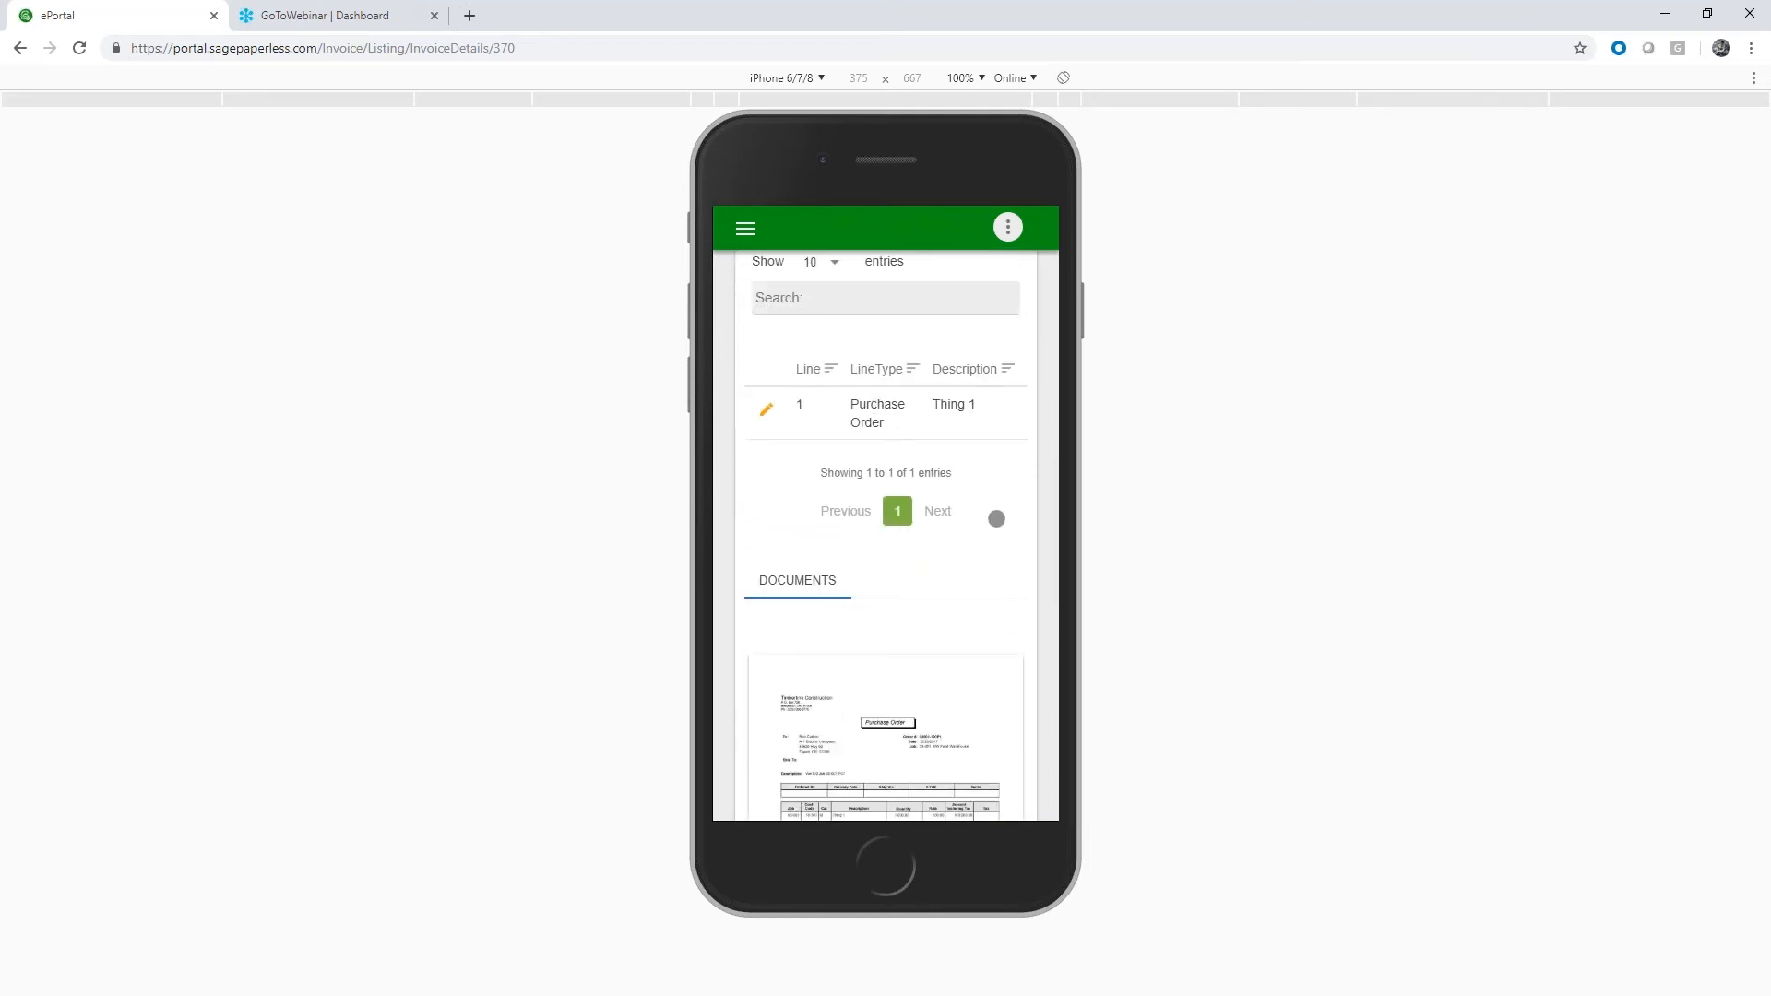
scroll(999, 524, "up", 10)
left_click(974, 384)
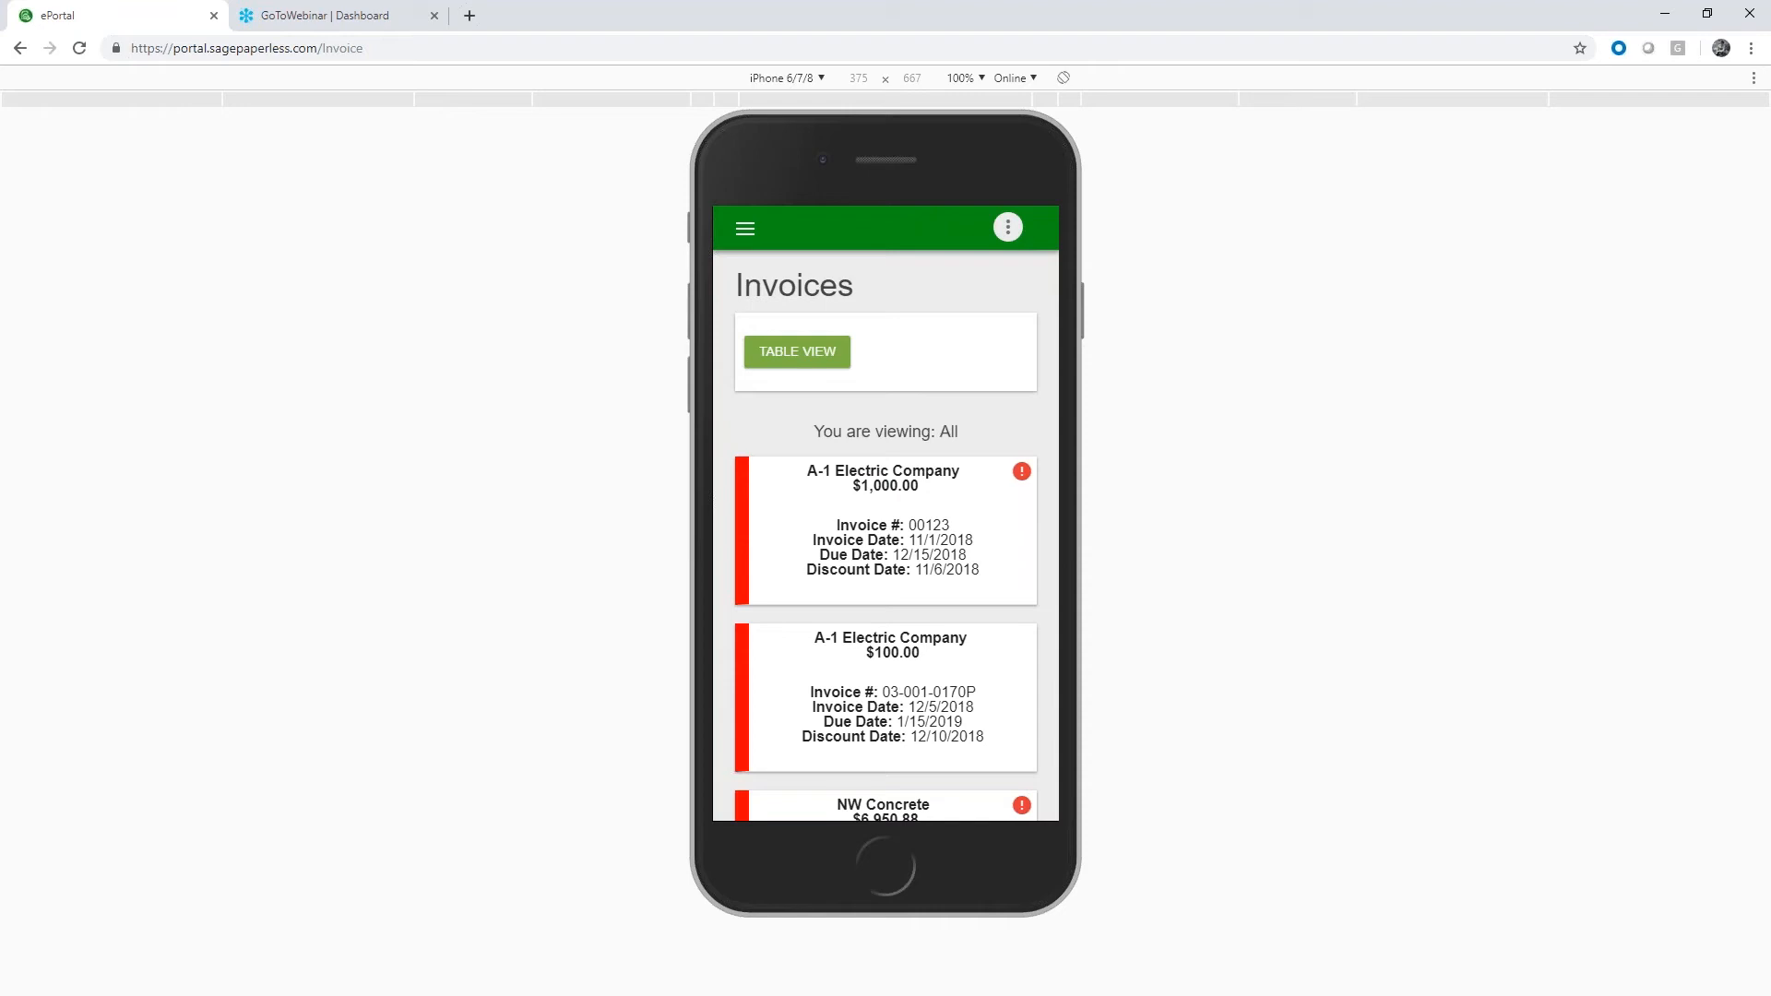
Exit the mobile preview and open the DocRoutes Inbox in the desktop layout
key("ctrl+shift+m")
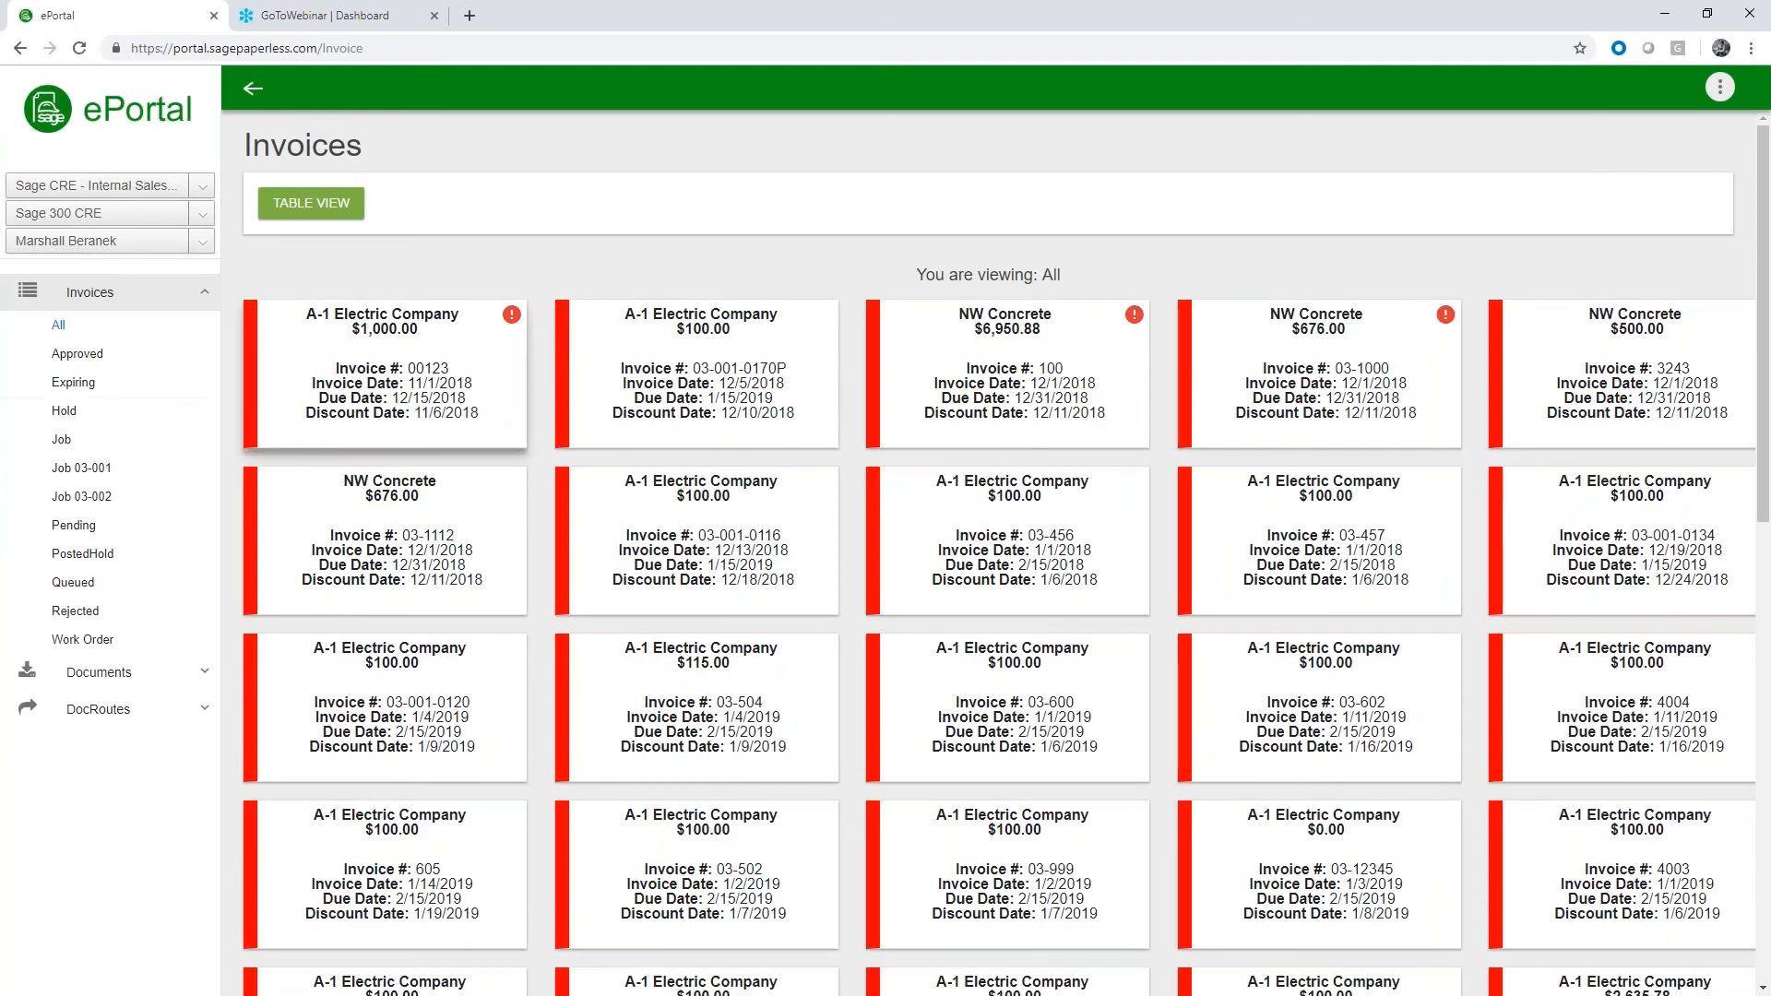
left_click(140, 293)
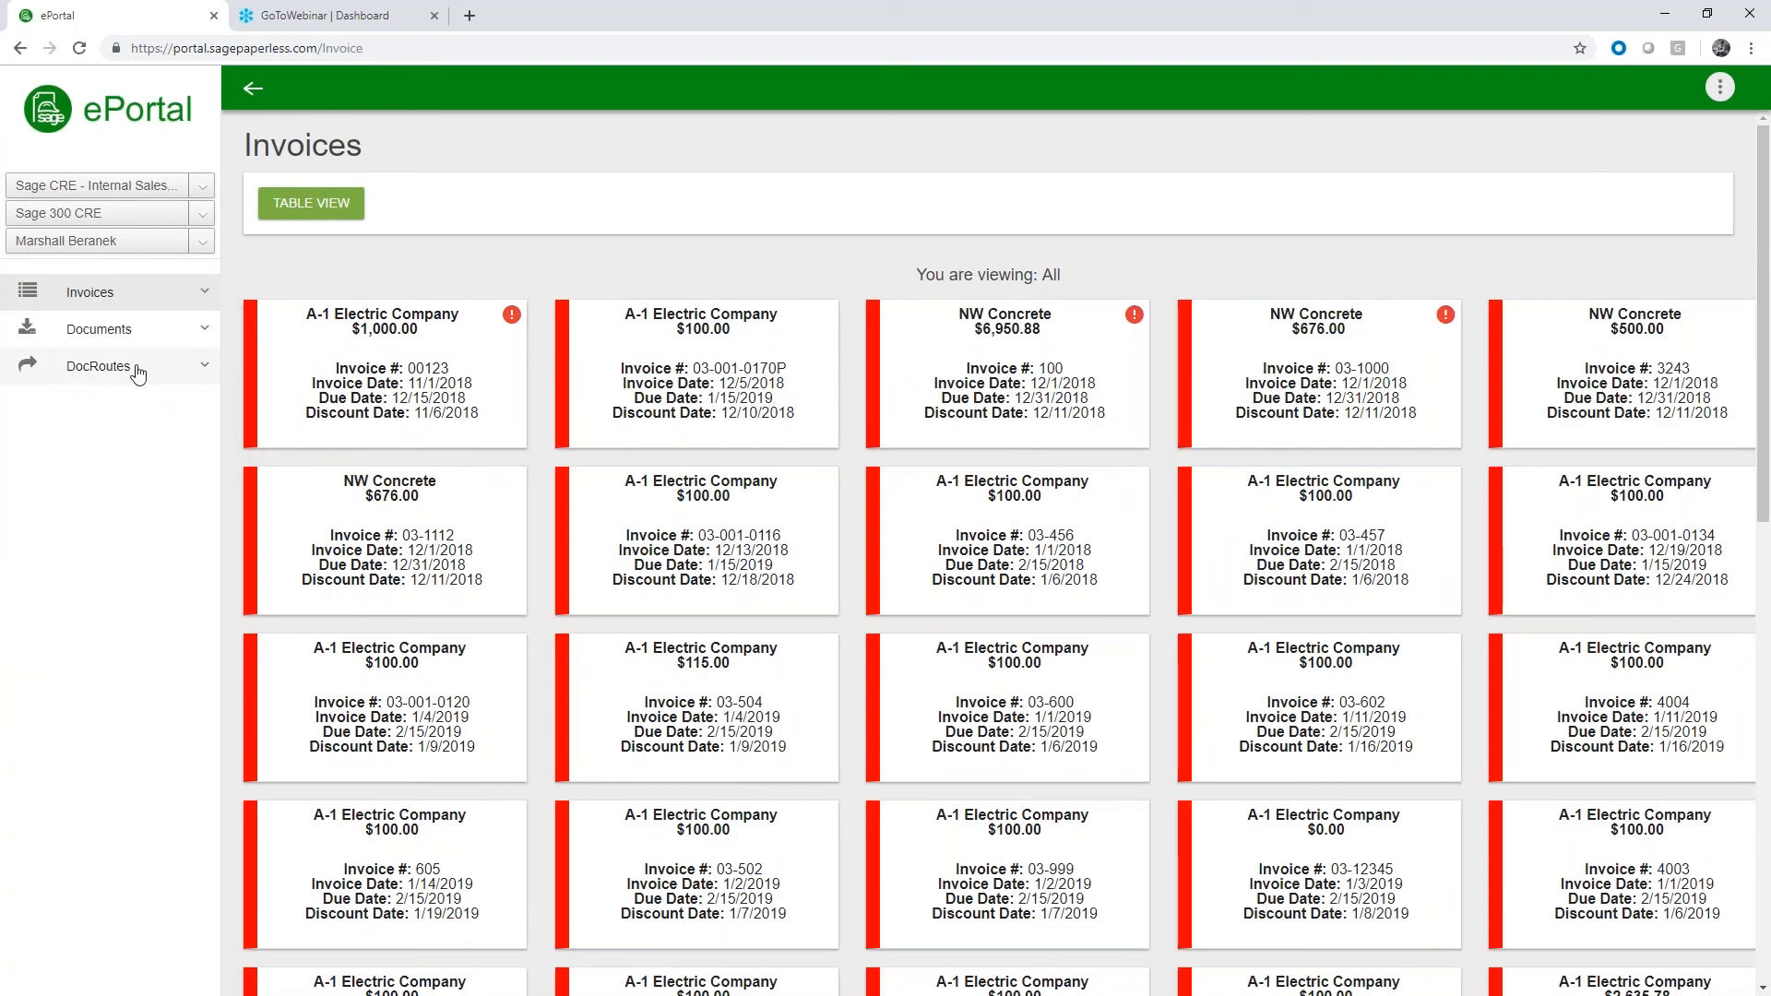
left_click(137, 371)
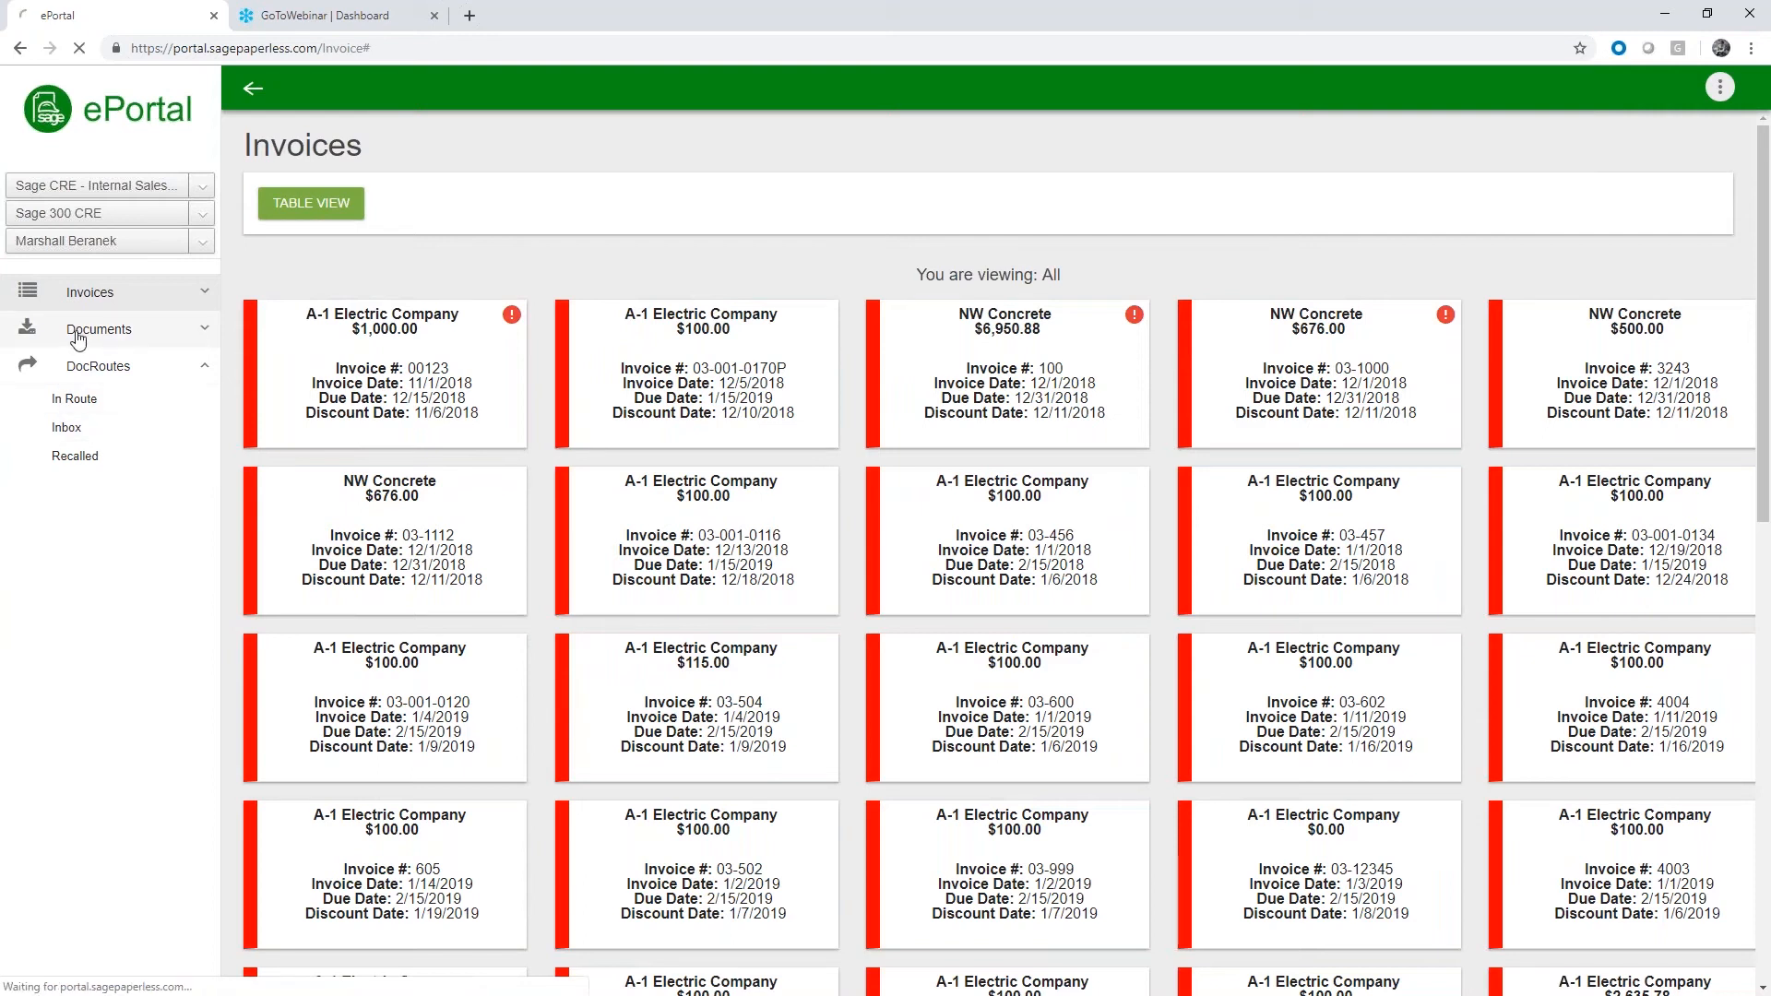
left_click(69, 400)
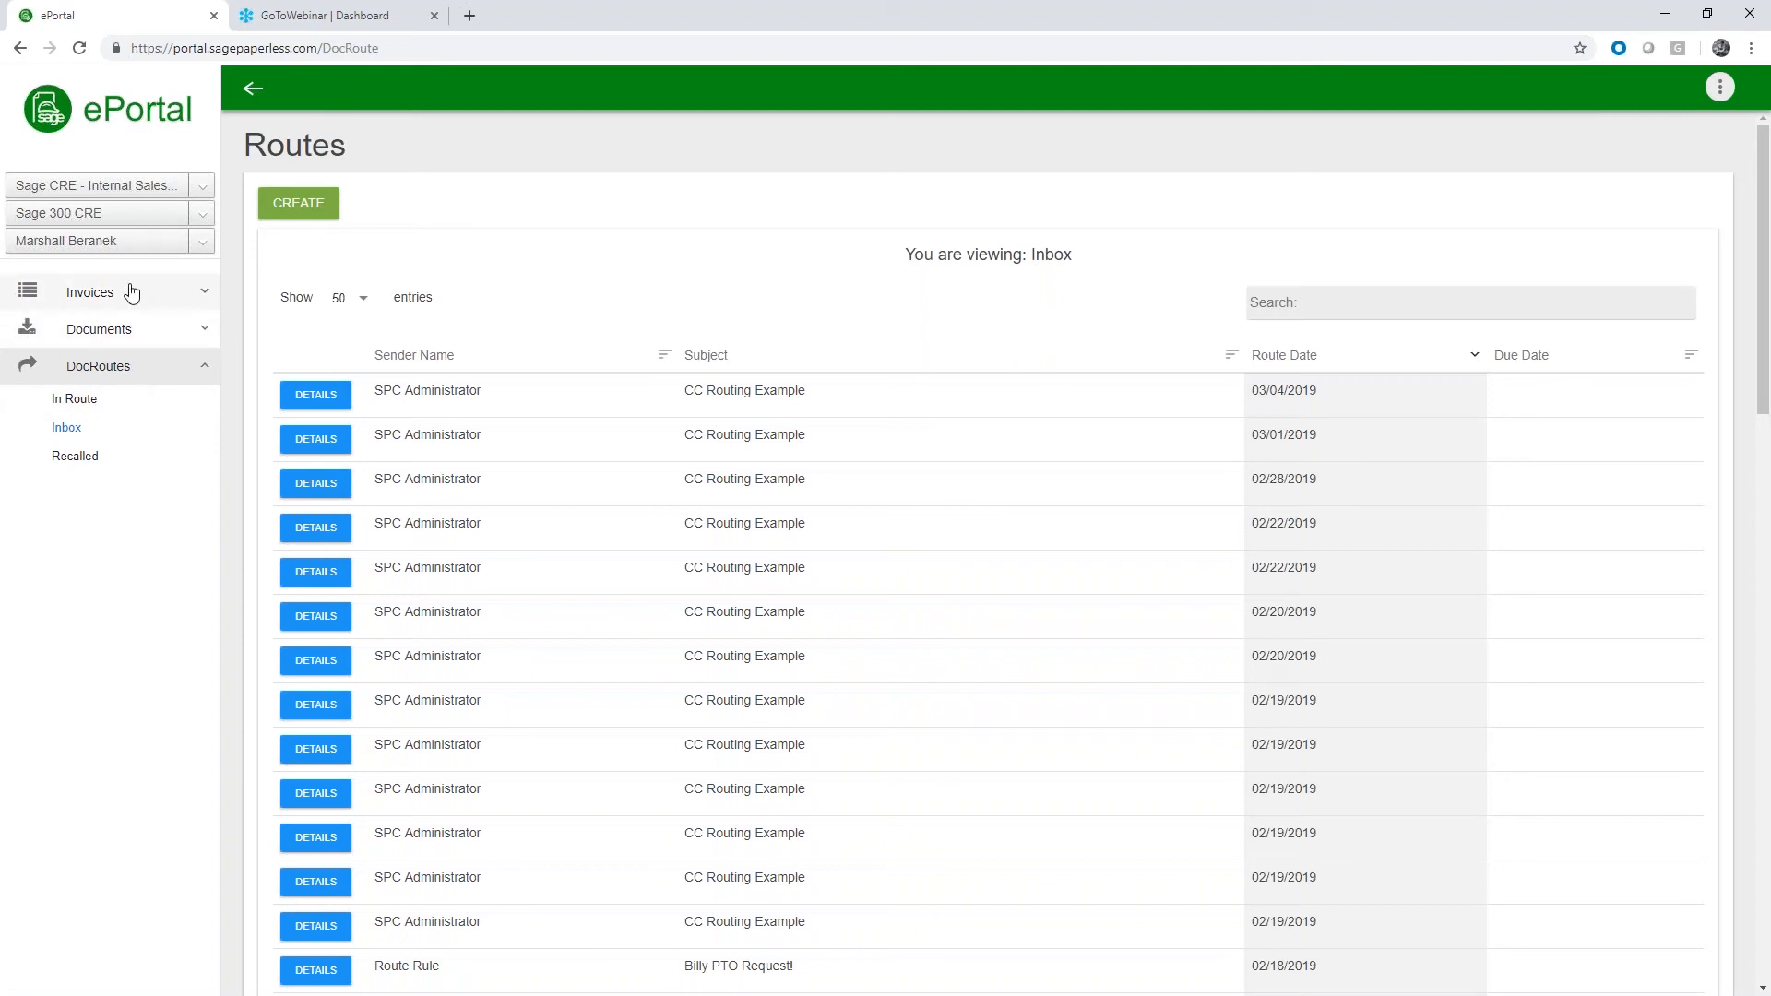
Open the 02/18/2019 PTO request route from the Inbox, review its recipients and documents, and return to the listing
scroll(812, 286, "down", 2)
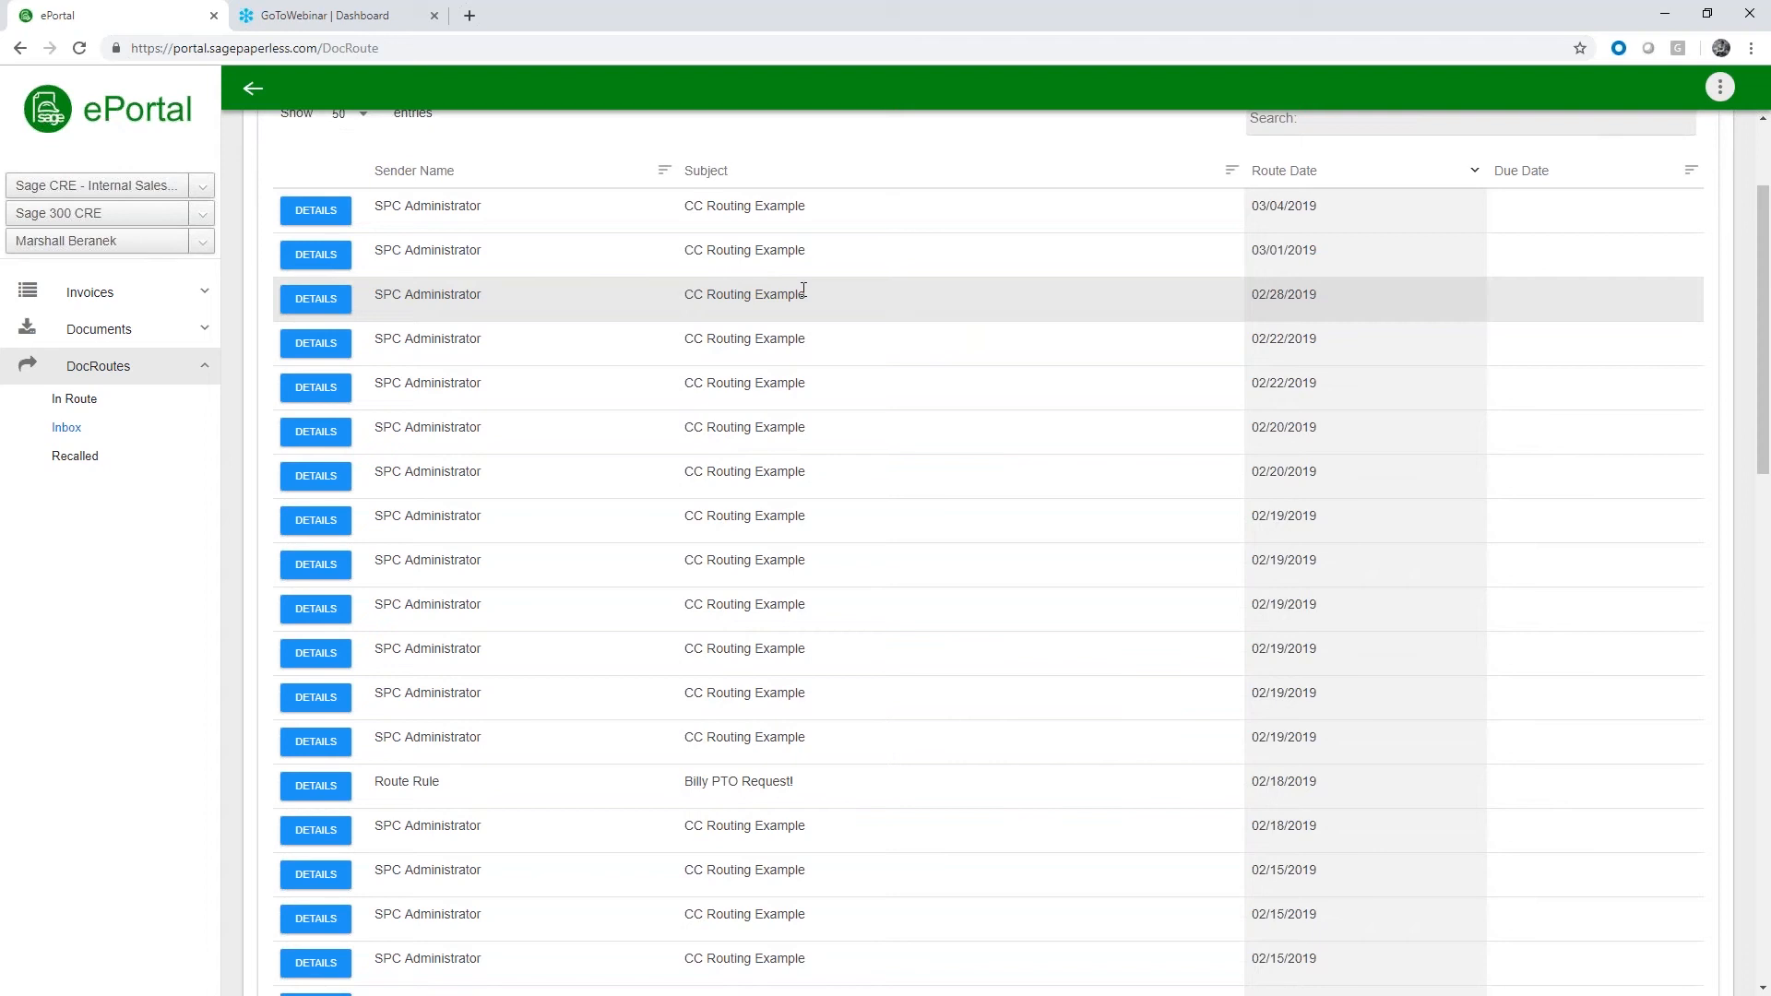
left_click_drag(805, 782, 659, 799)
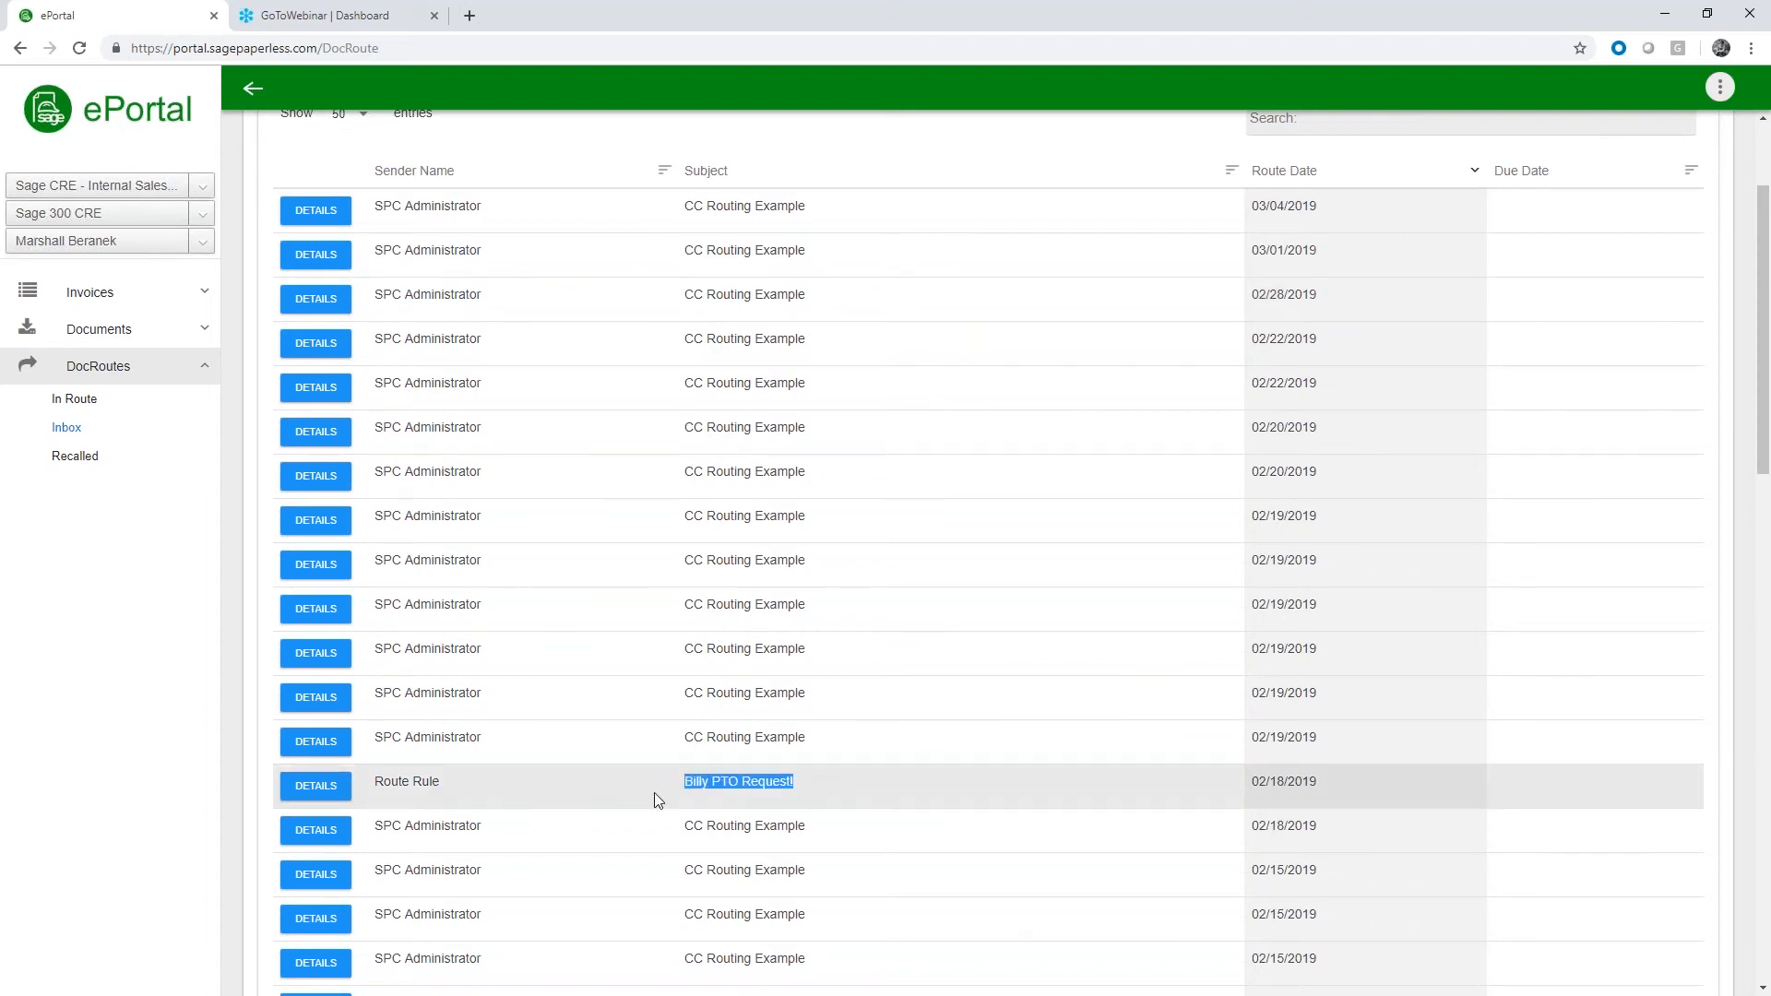
left_click(316, 787)
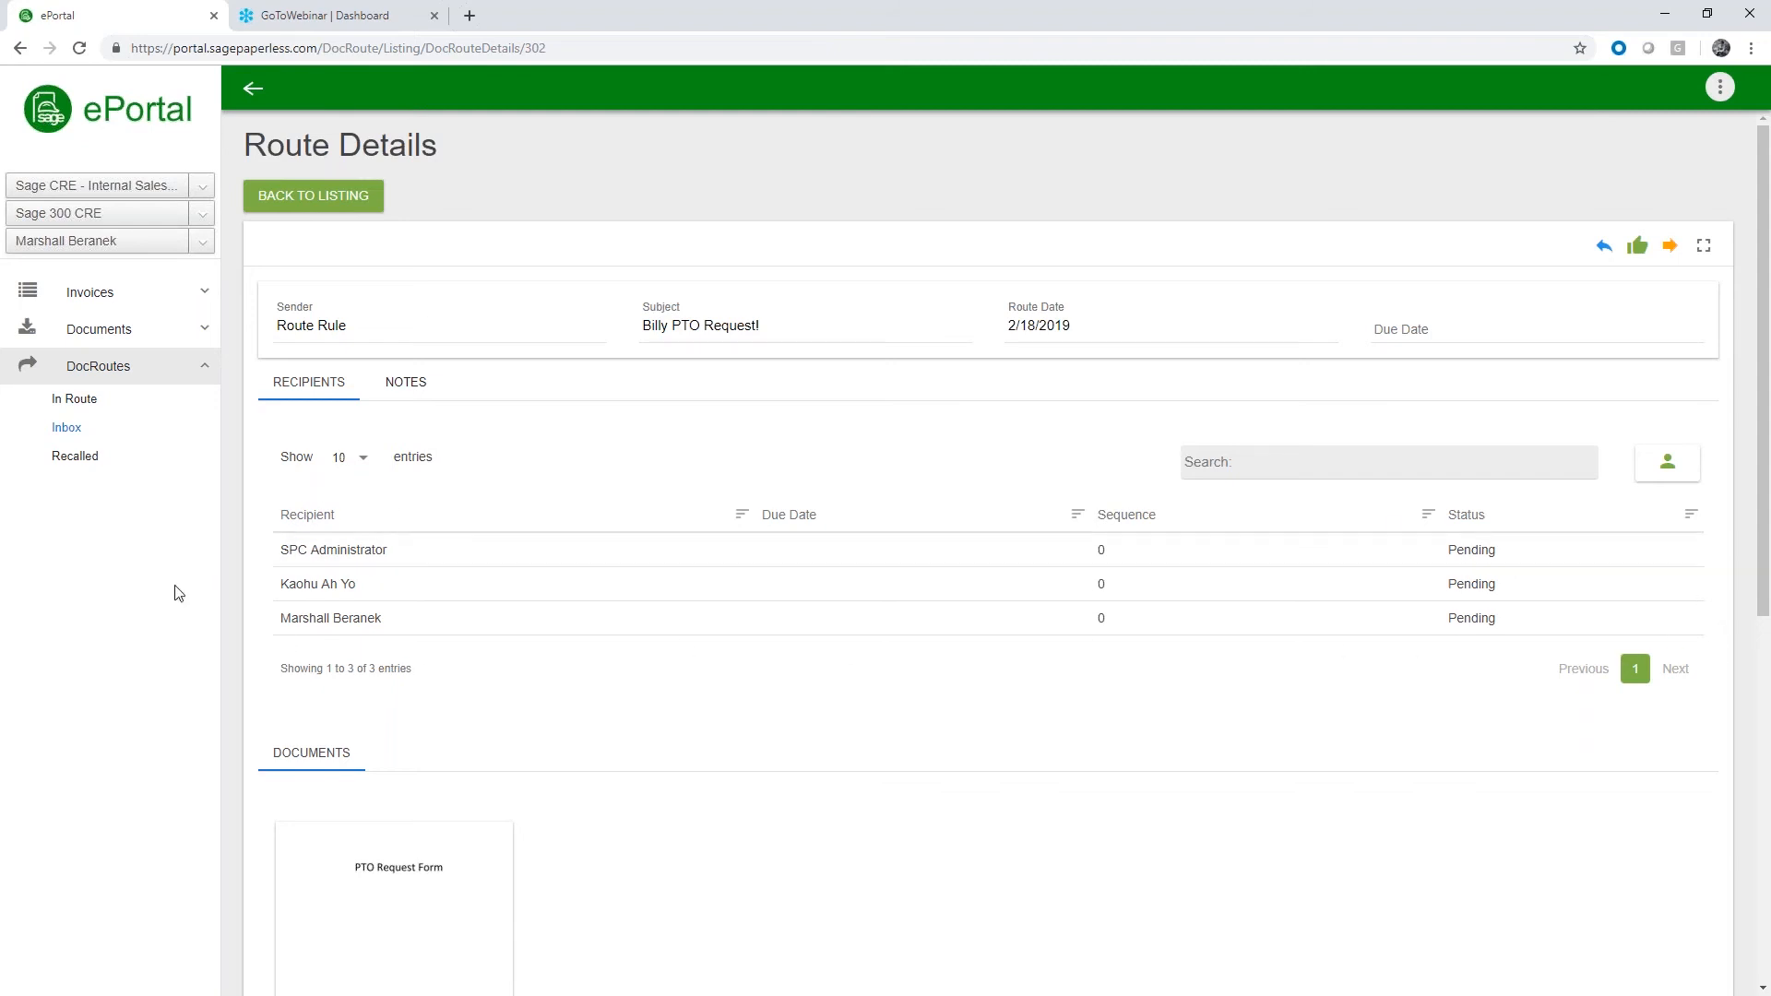
scroll(272, 590, "down", 3)
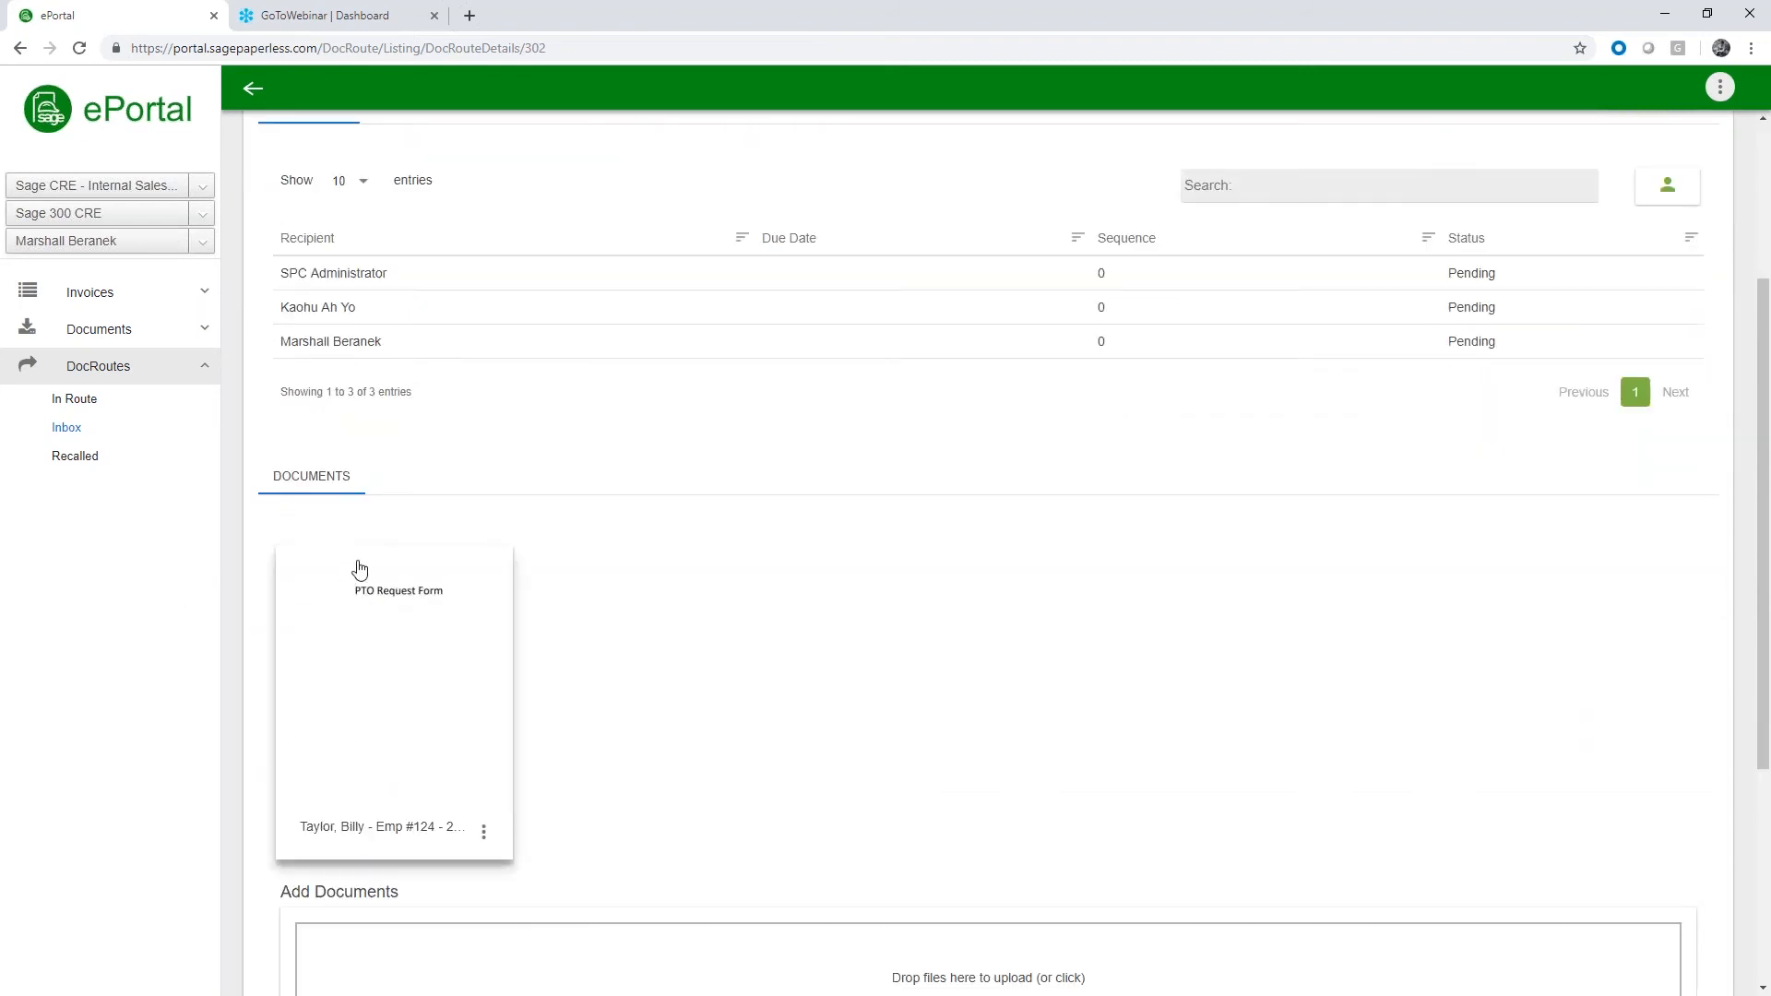
scroll(826, 604, "up", 3)
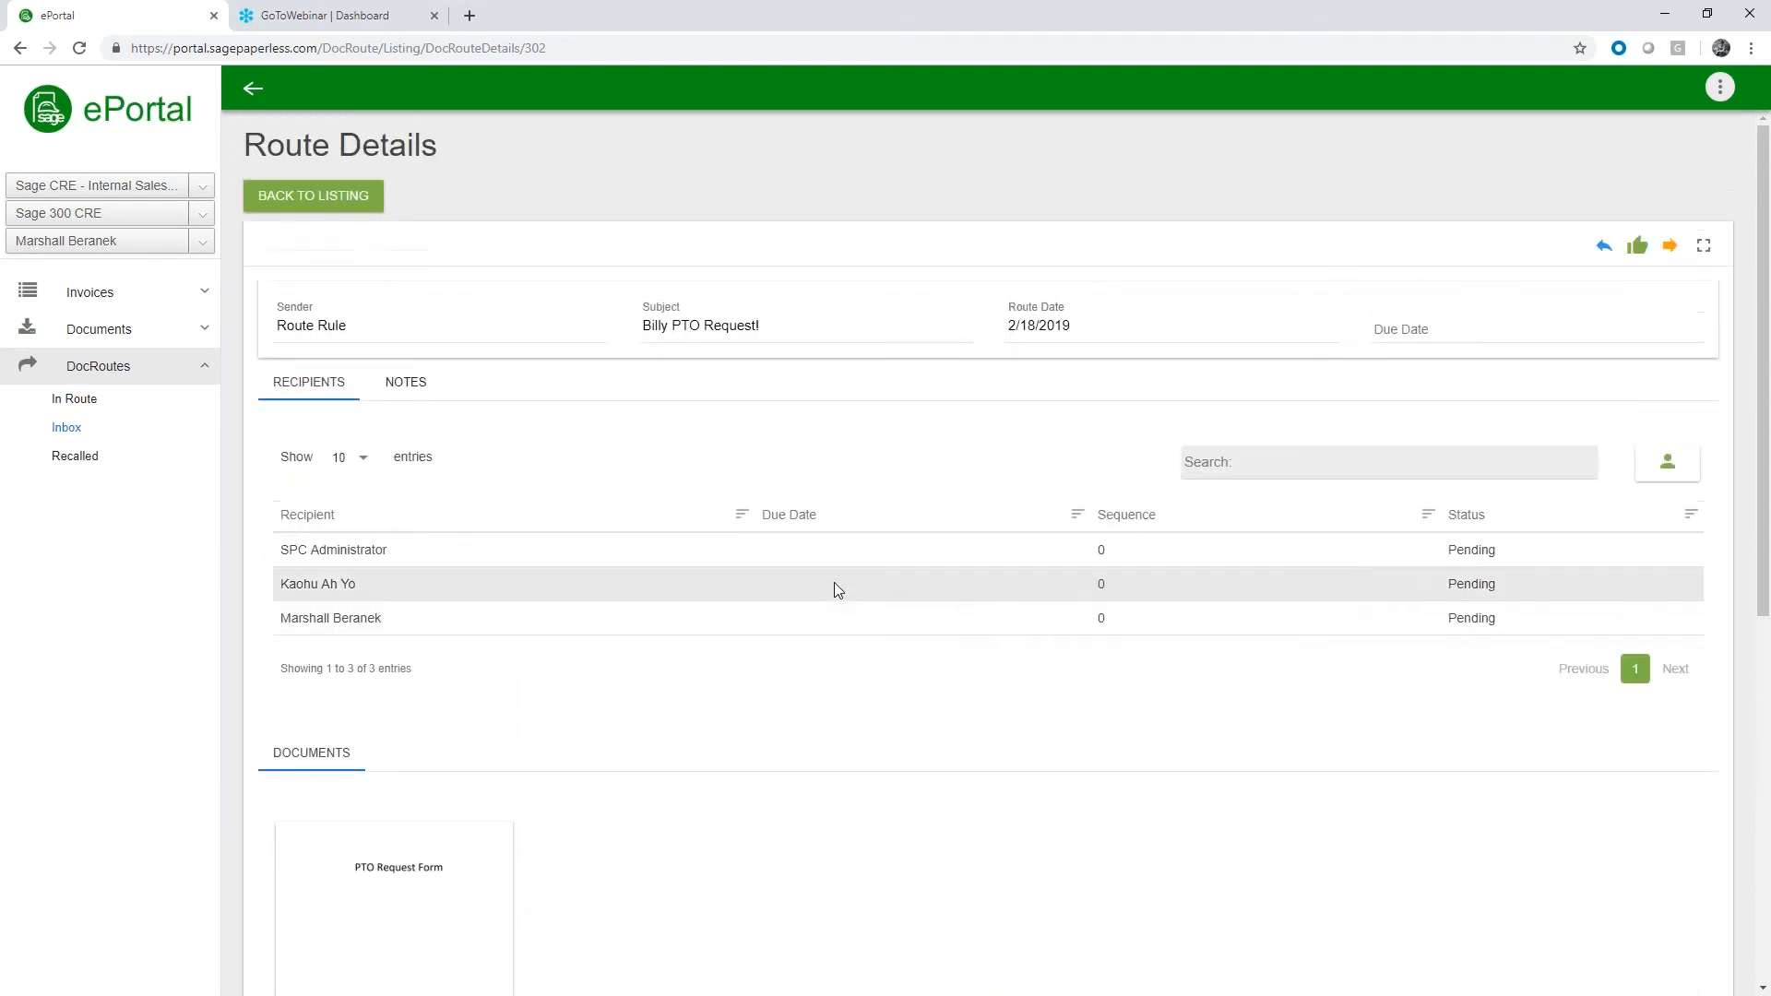
left_click(1637, 245)
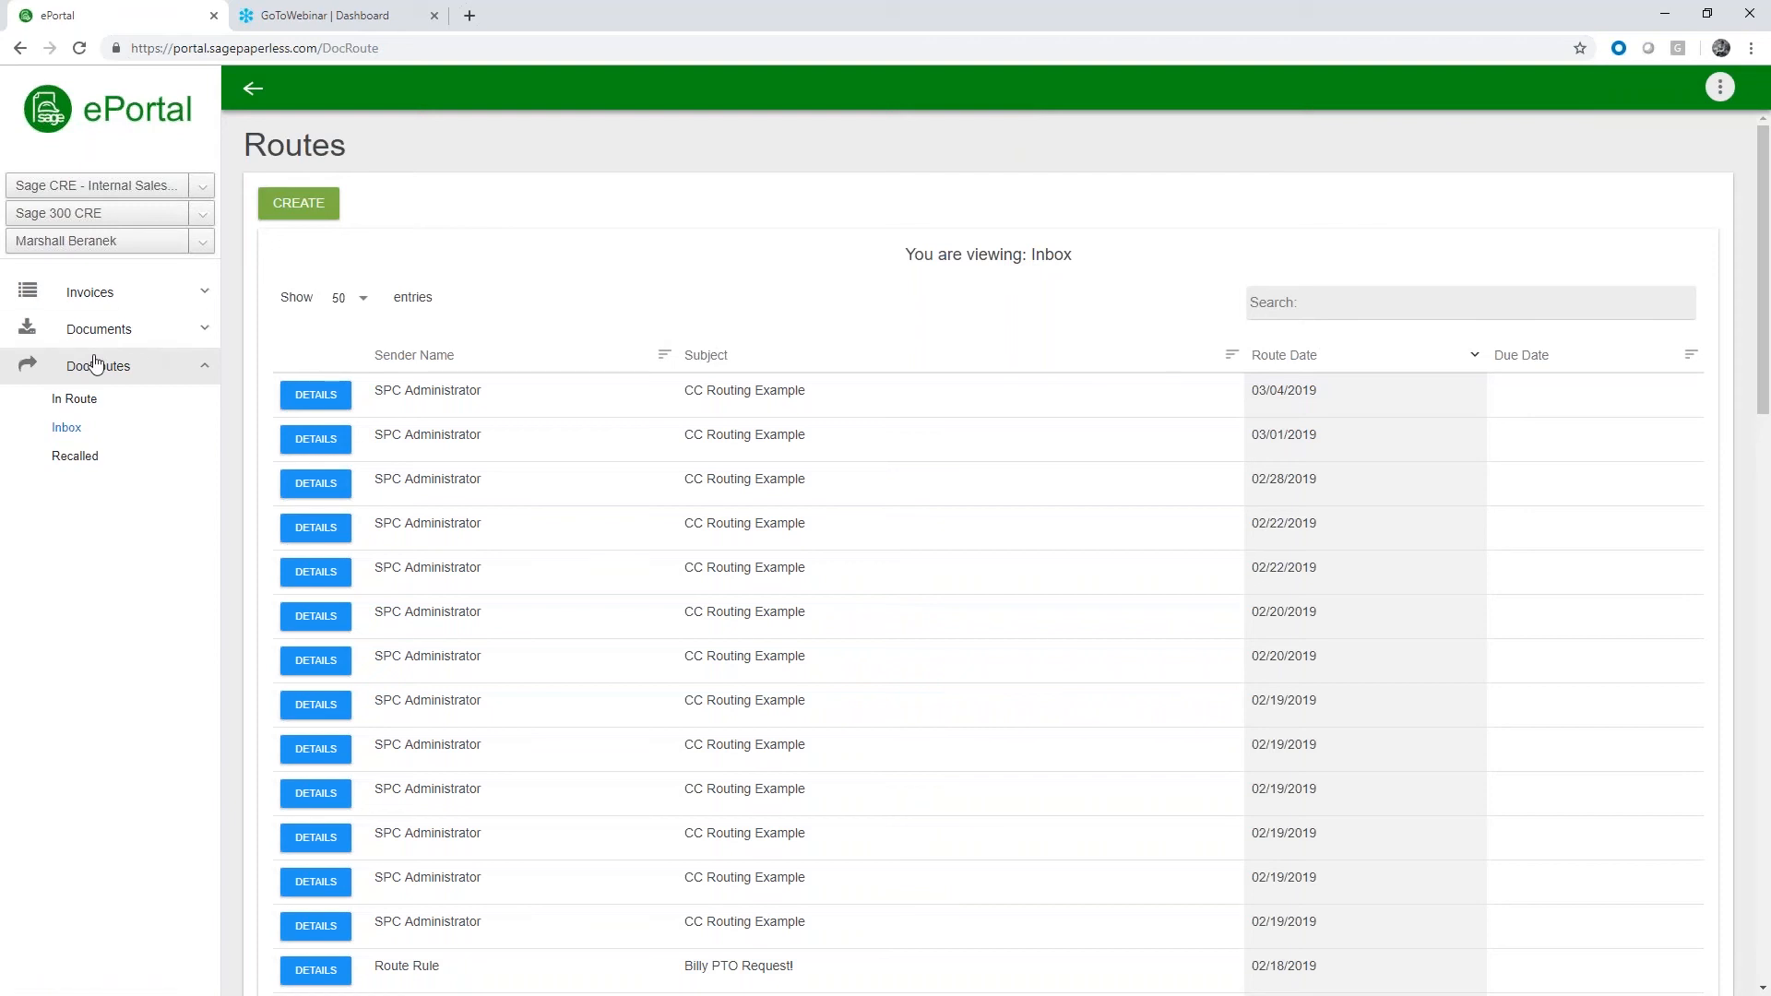
Collapse the DocRoutes section, switch back to Sage Paperless Construction and close the Approve Invoices window
left_click(138, 369)
left_click(1668, 18)
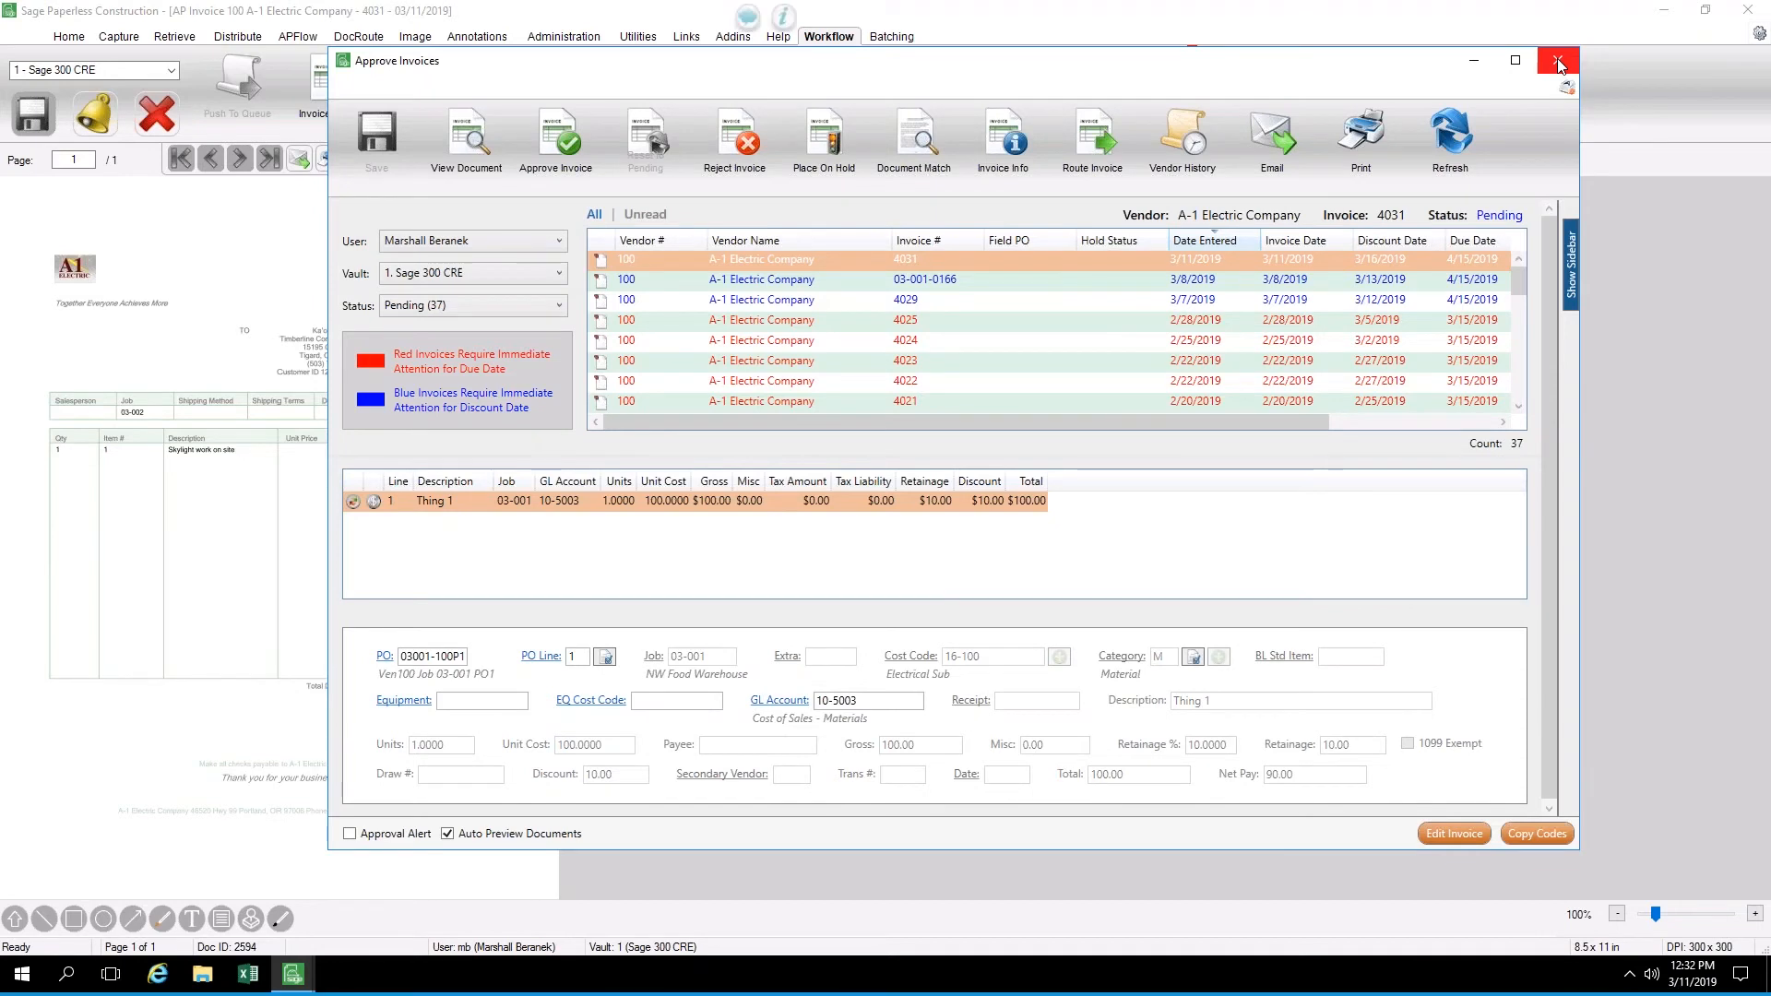
left_click(1558, 62)
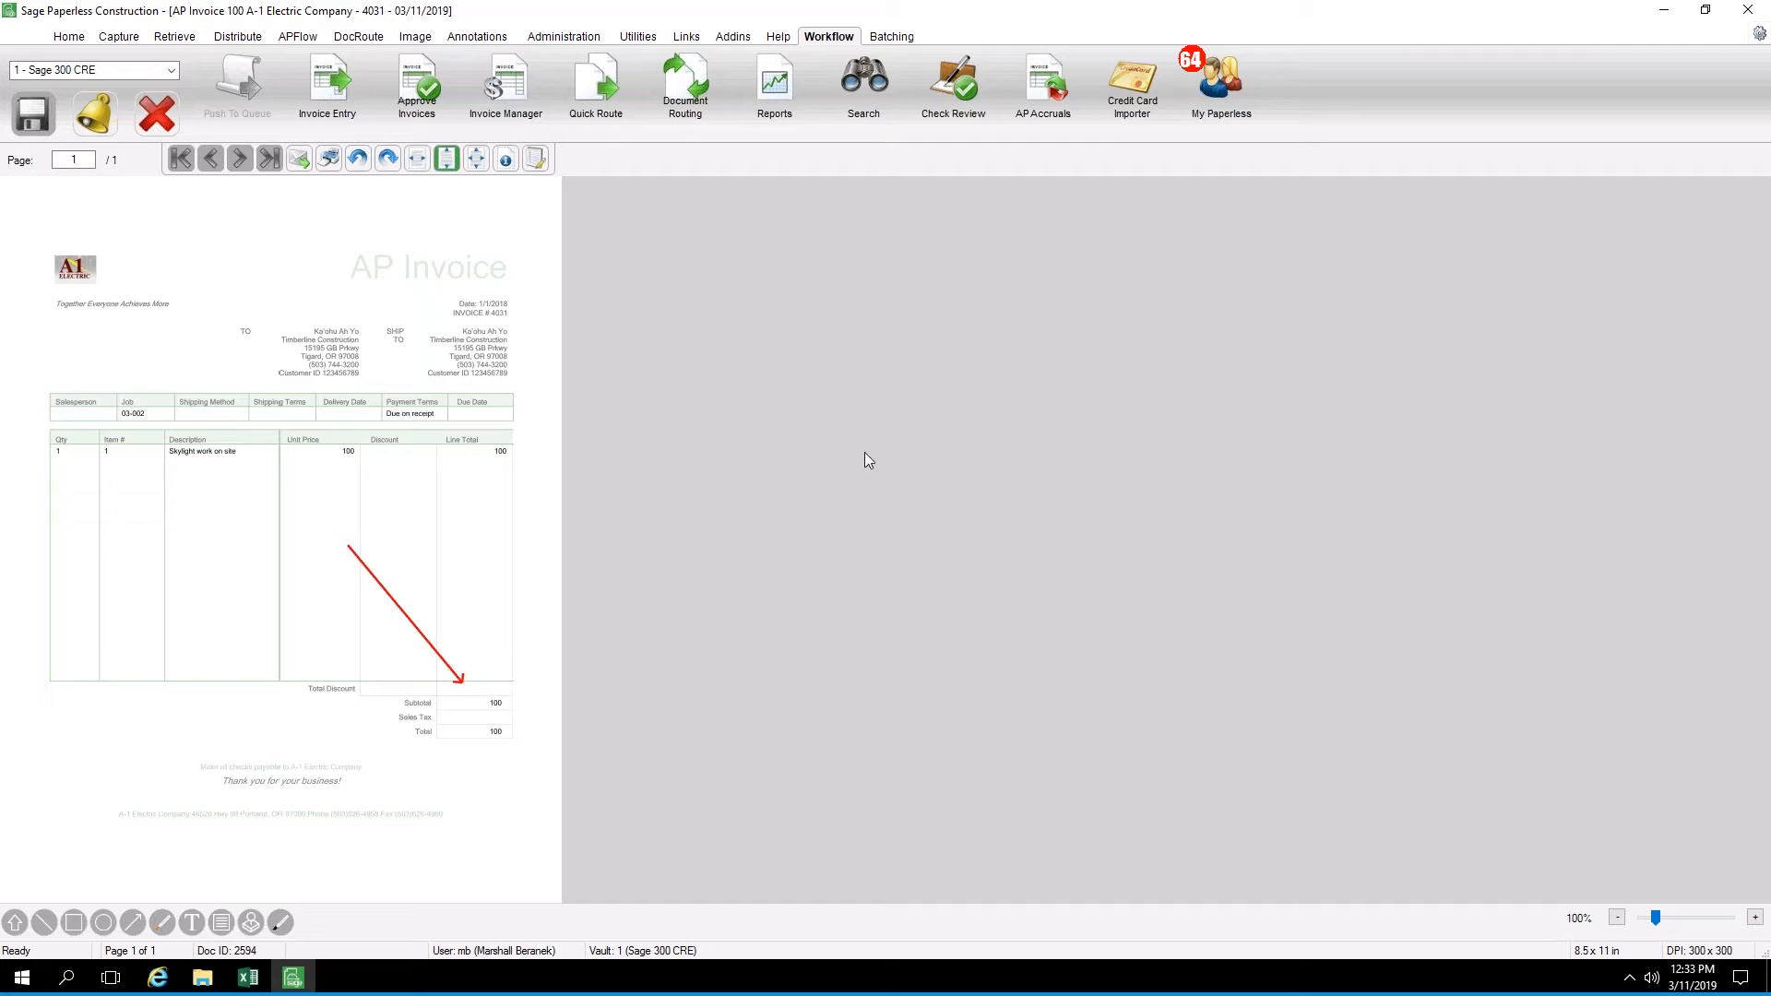
Open the Invoice Manager, maximize it and list the invoices with Pending status
left_click(508, 92)
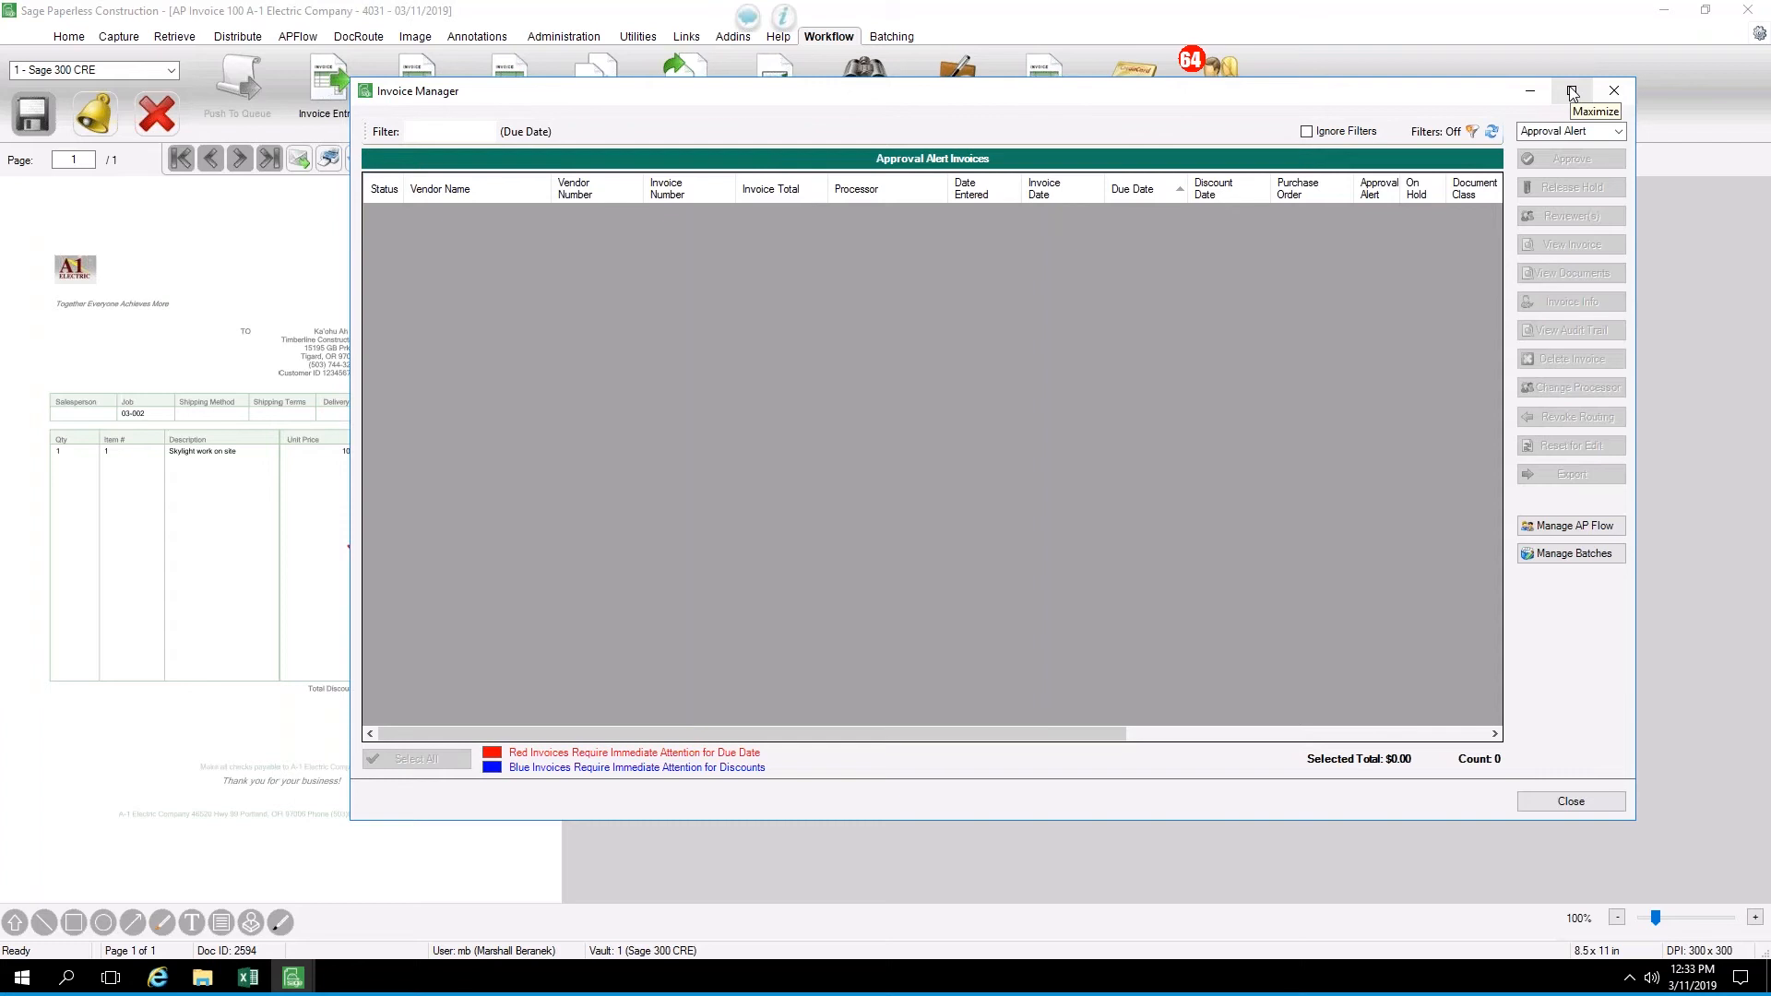
left_click(1573, 92)
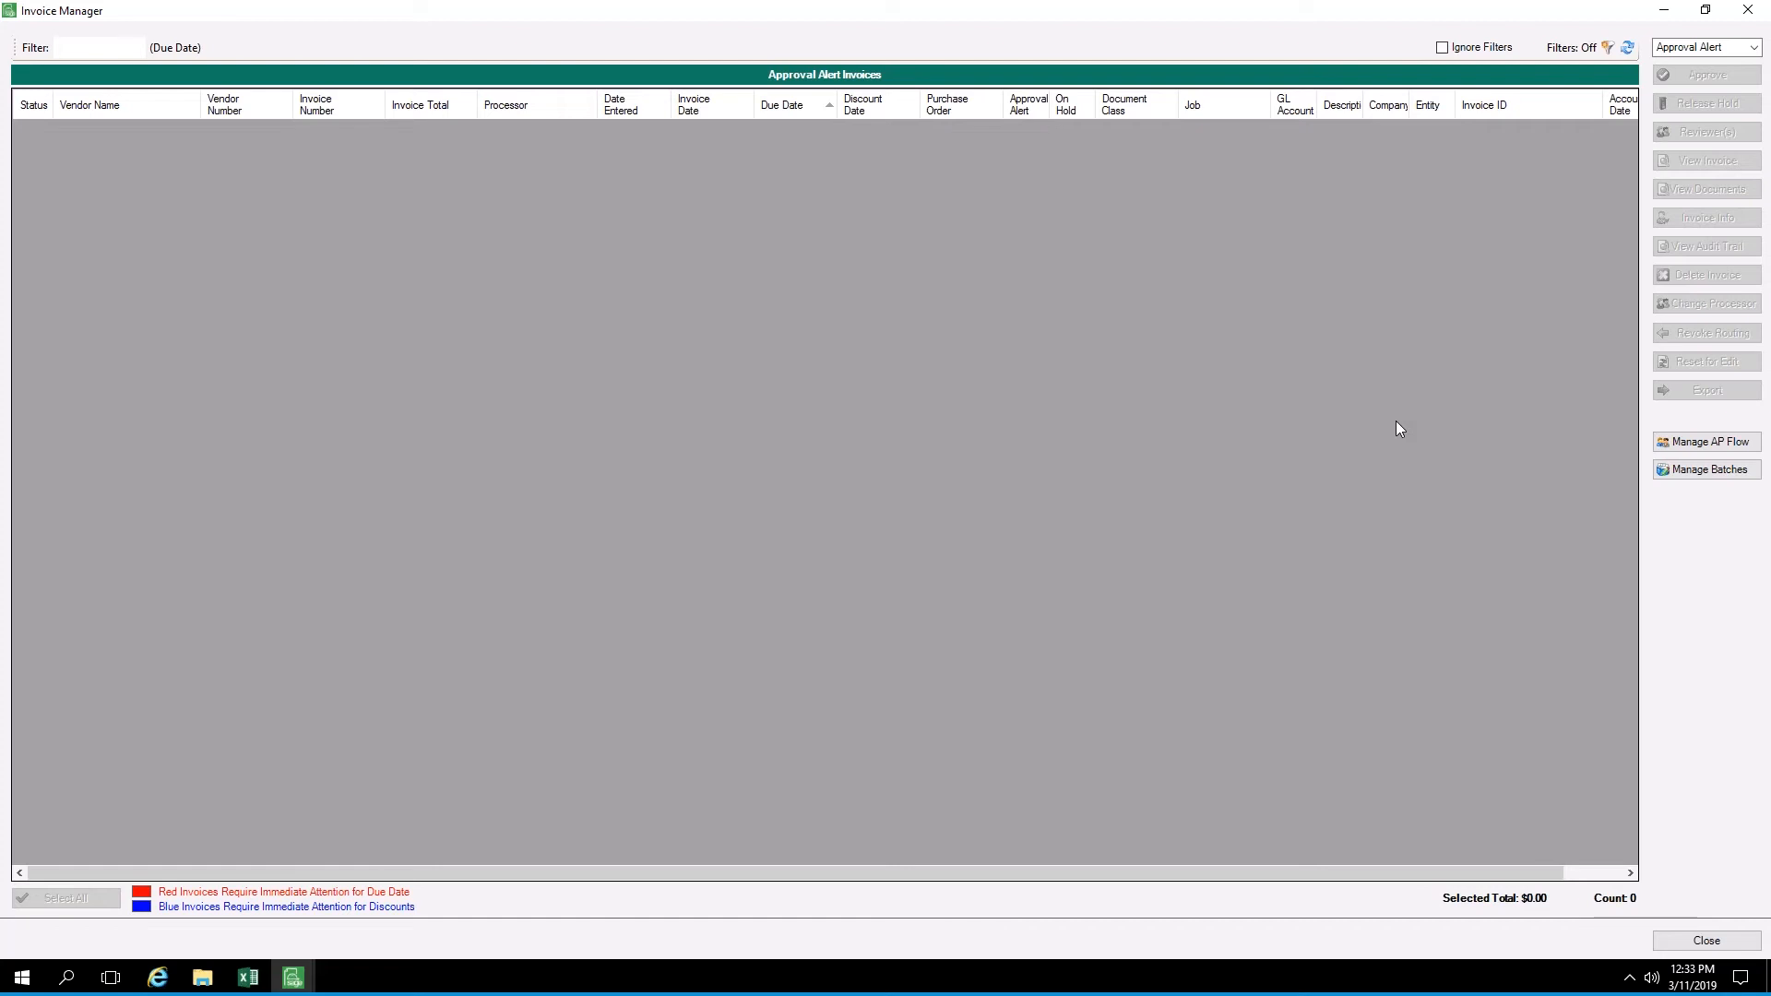
left_click(1756, 47)
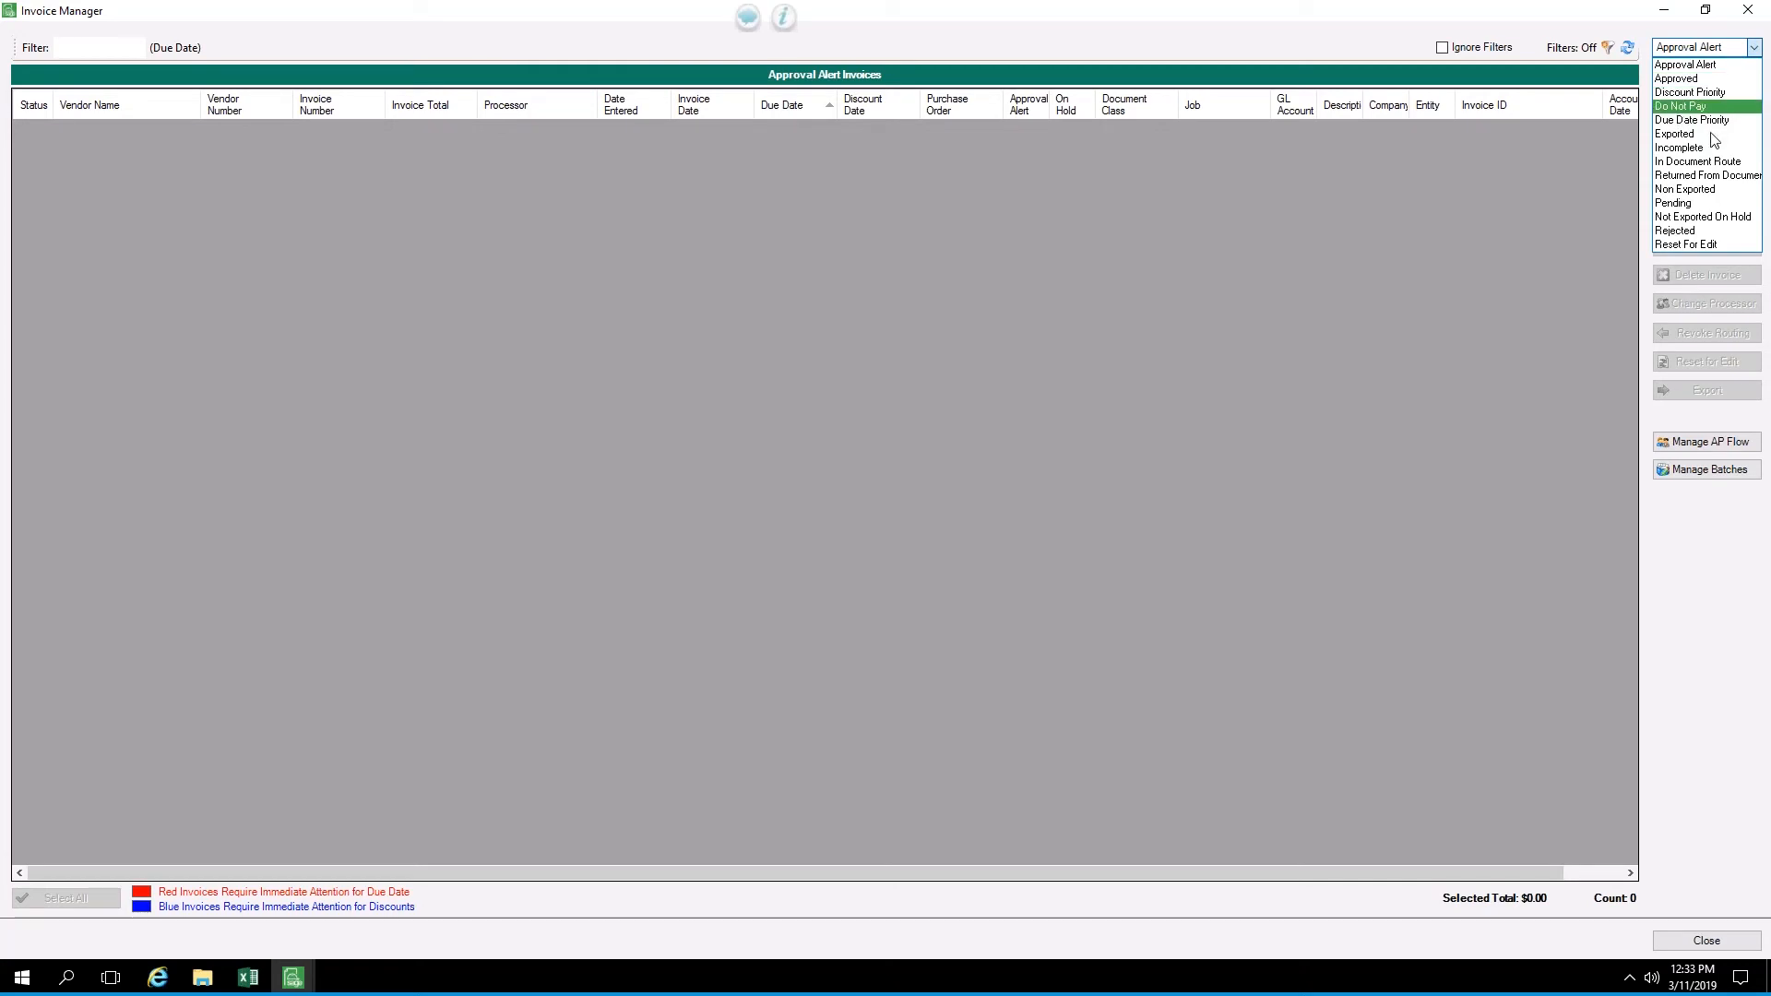
left_click(1675, 202)
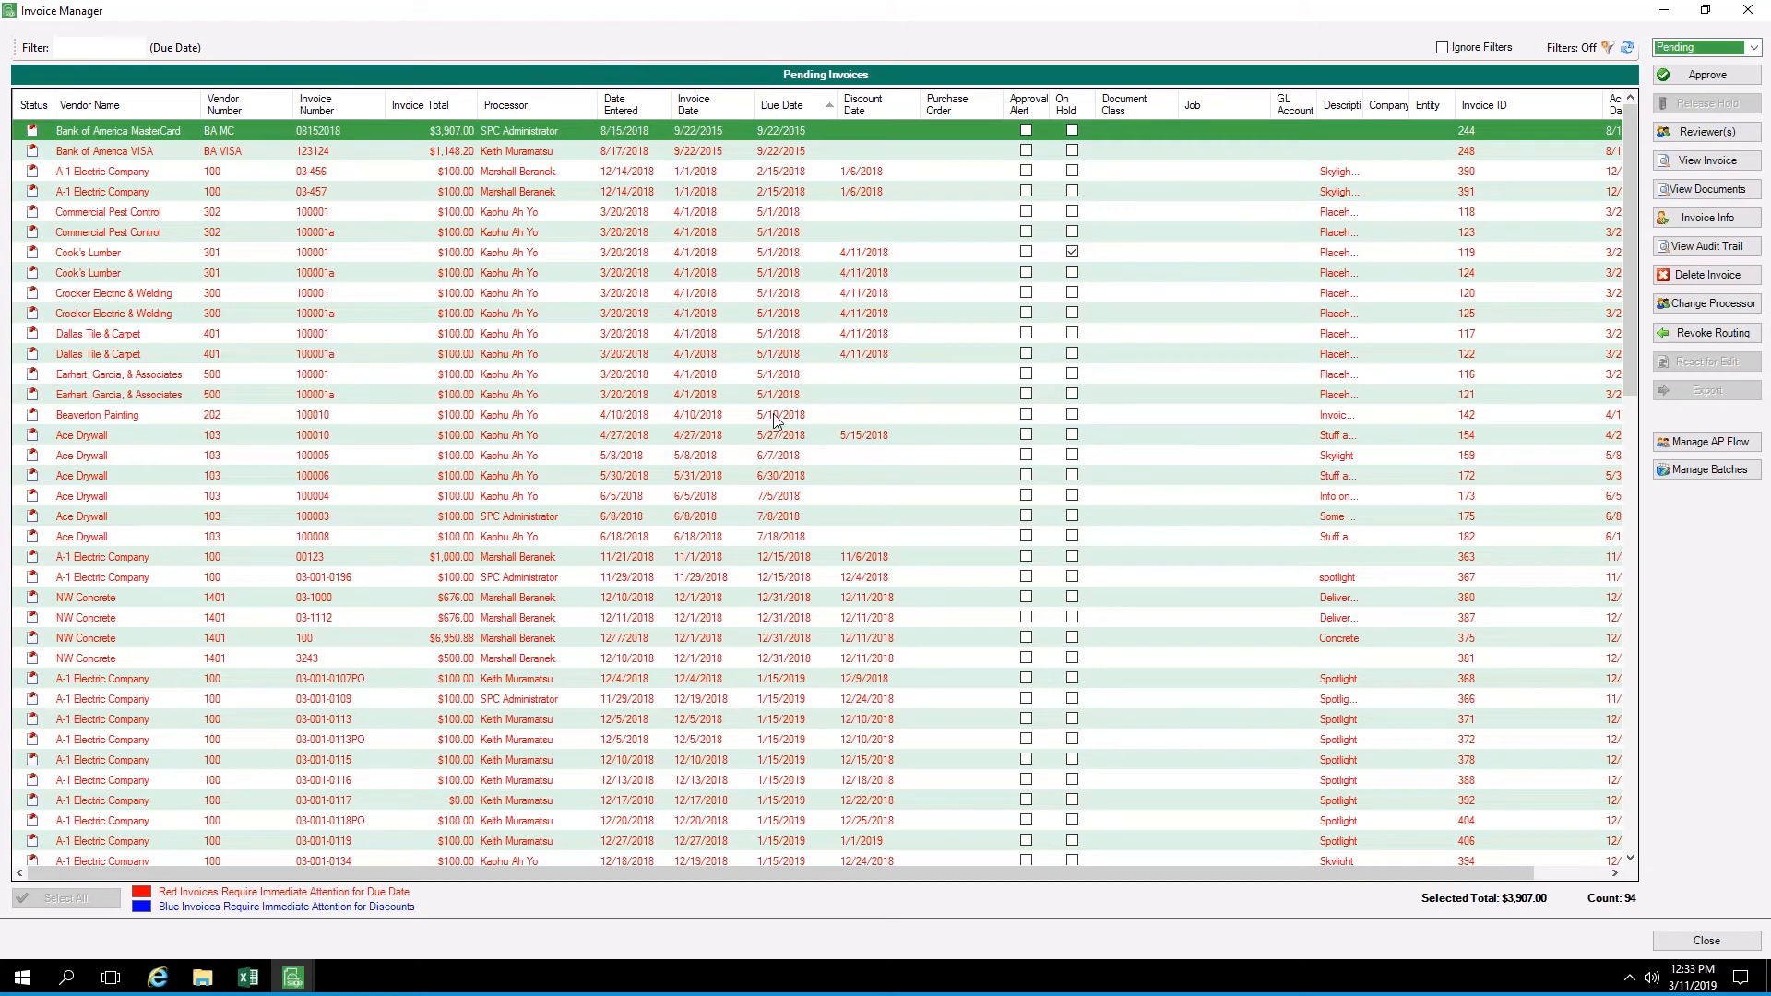
Look through the pending invoices, sorting them by due date and finally by processor
scroll(570, 319, "down", 6)
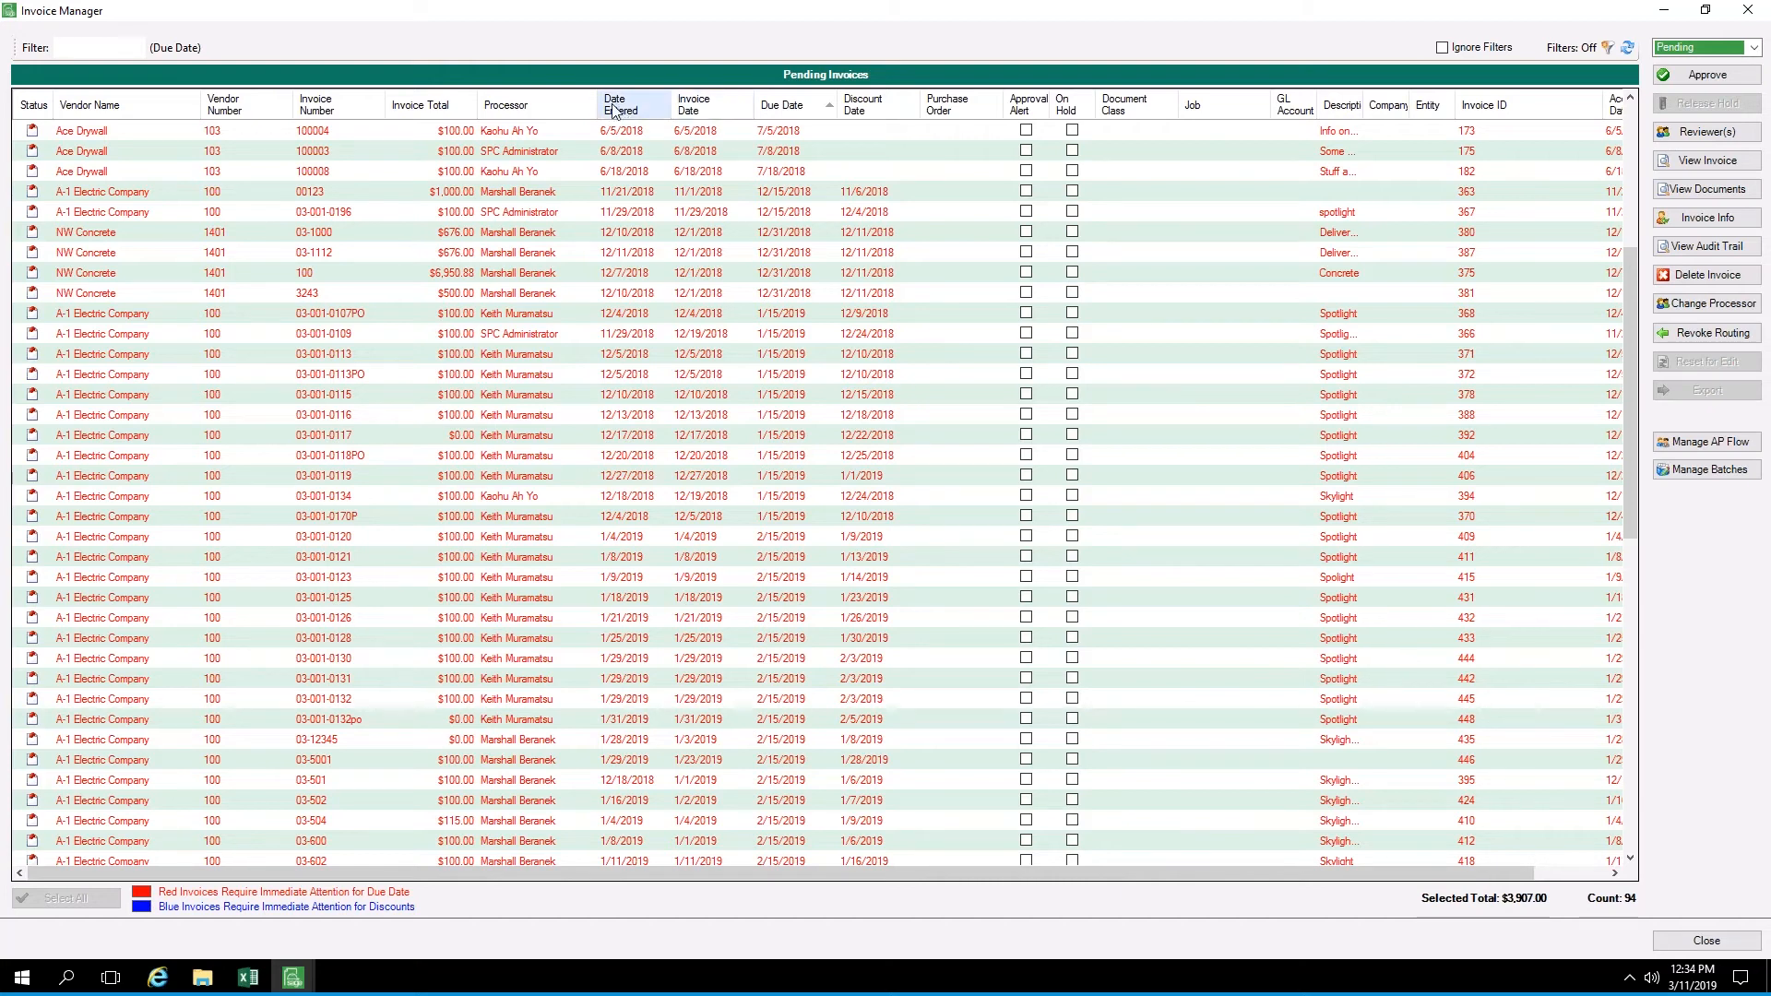
left_click(771, 103)
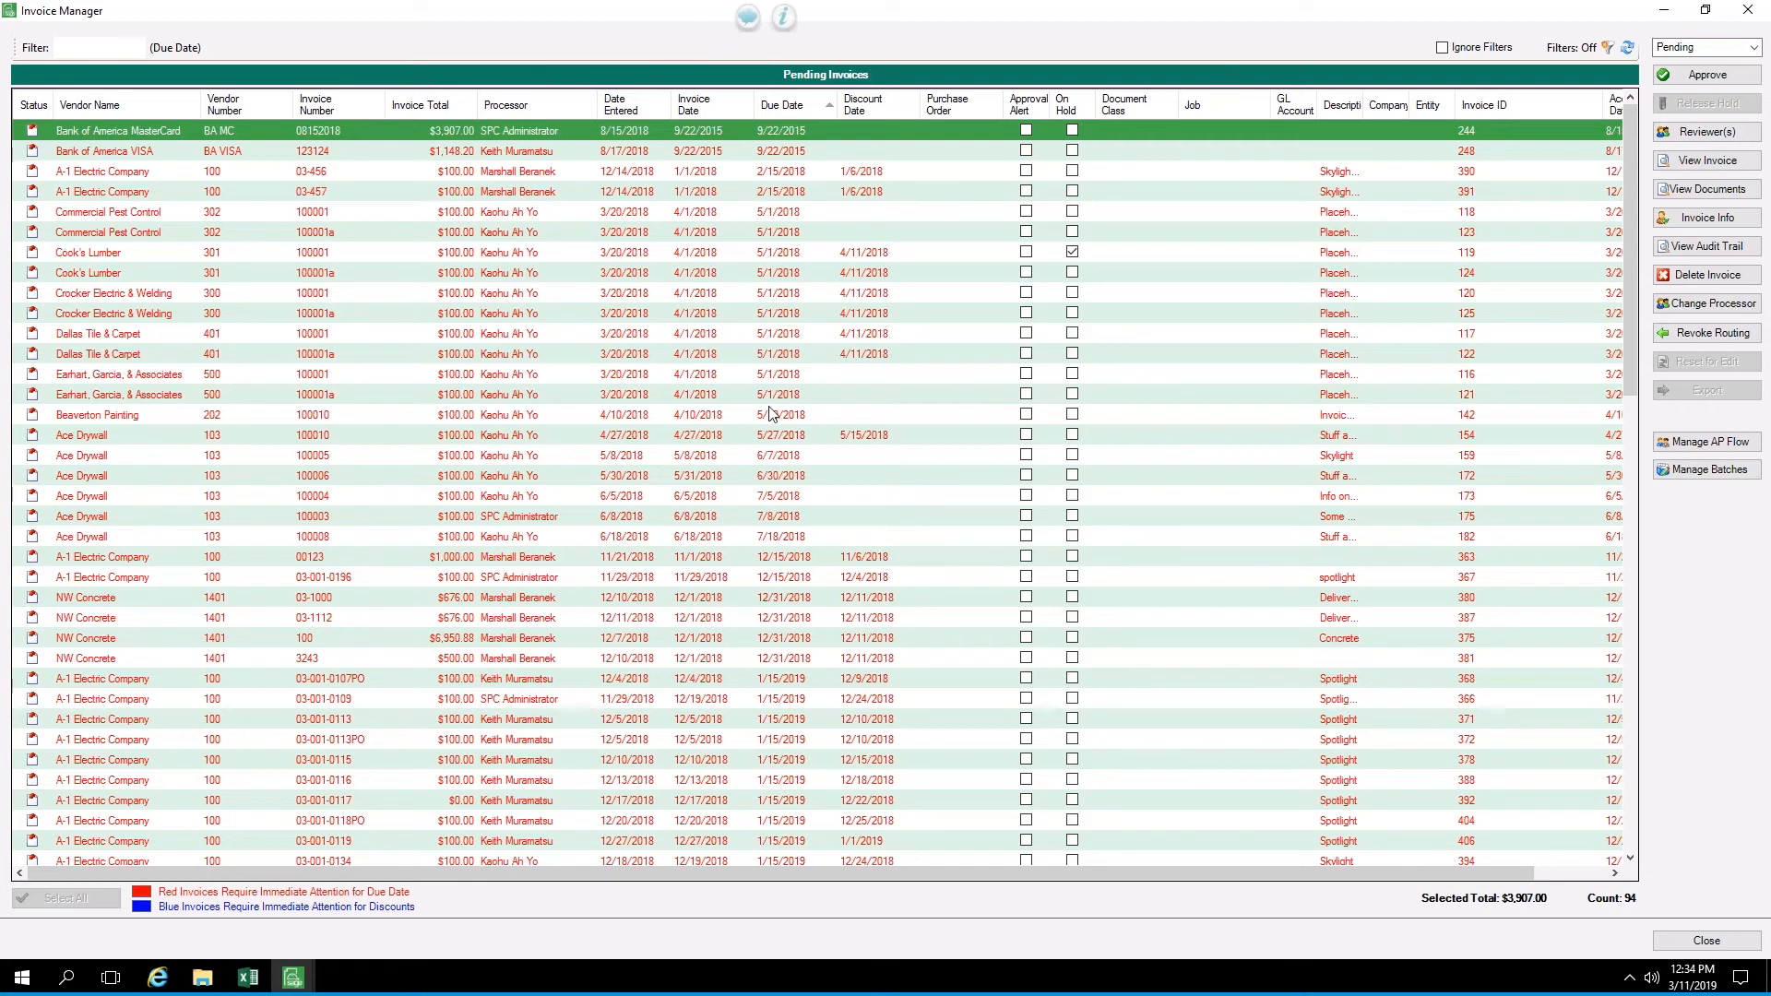
left_click(547, 99)
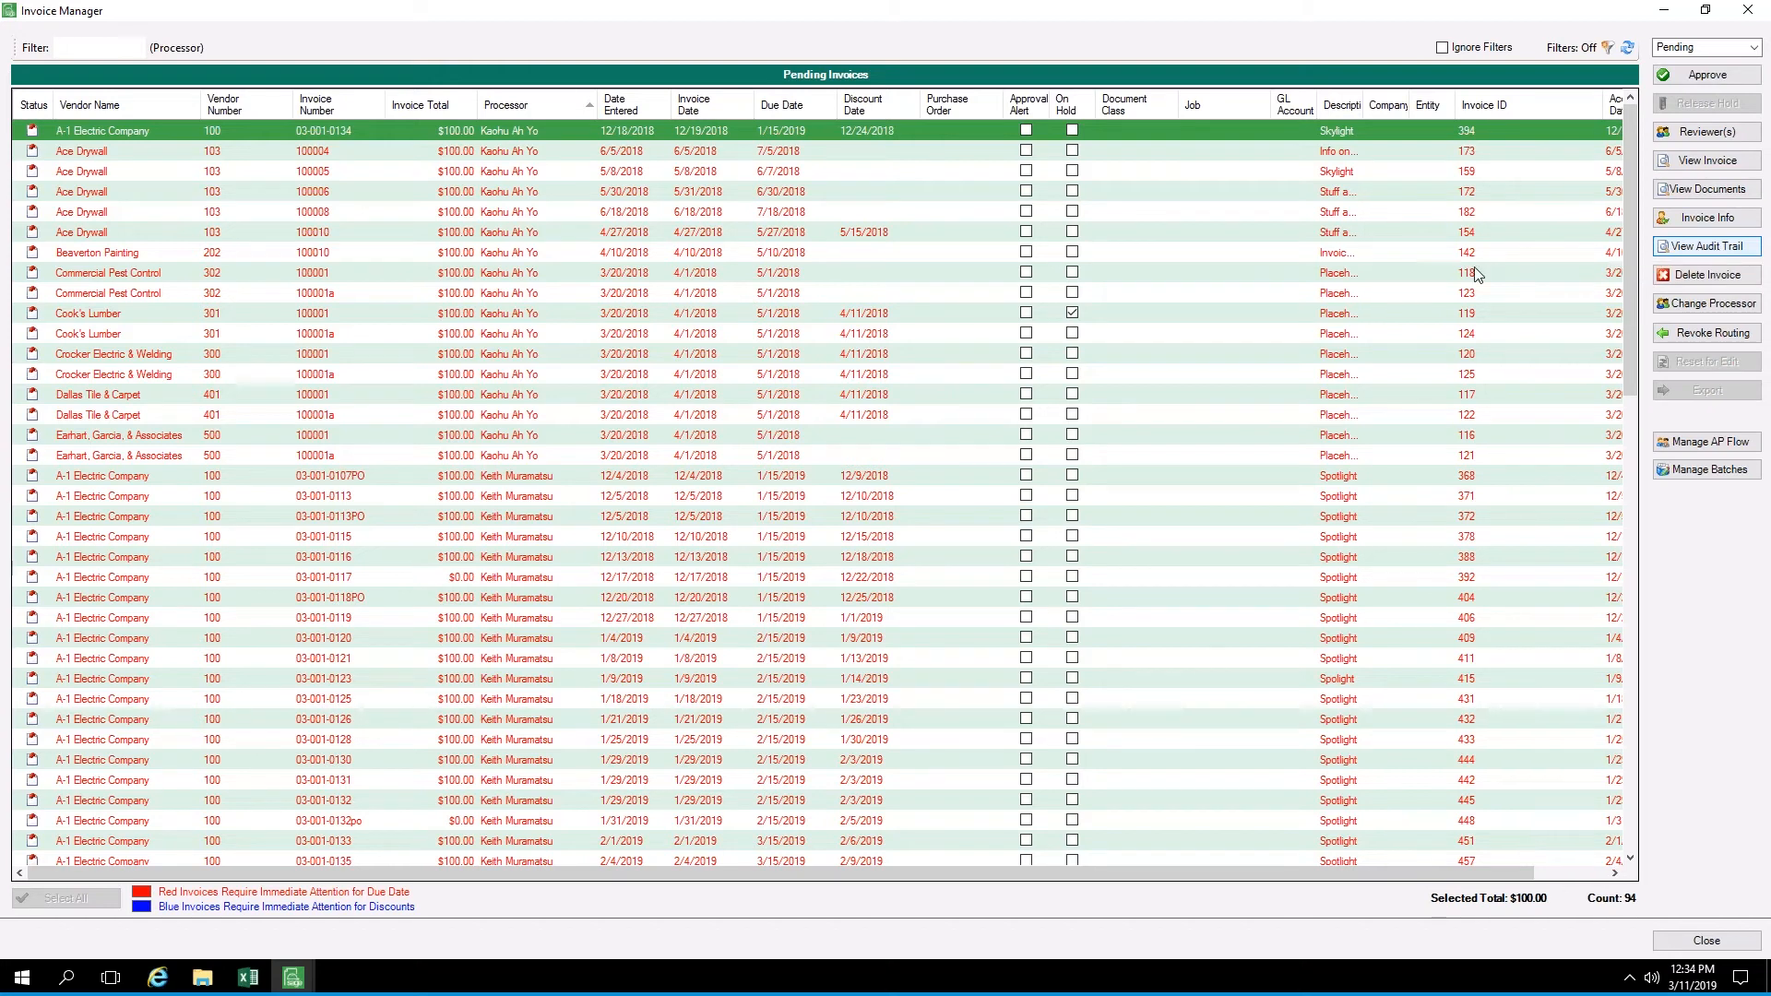
Open the audit trail of the Commercial Pest Control invoice 100001, read through its first page and close the report
left_click(934, 275)
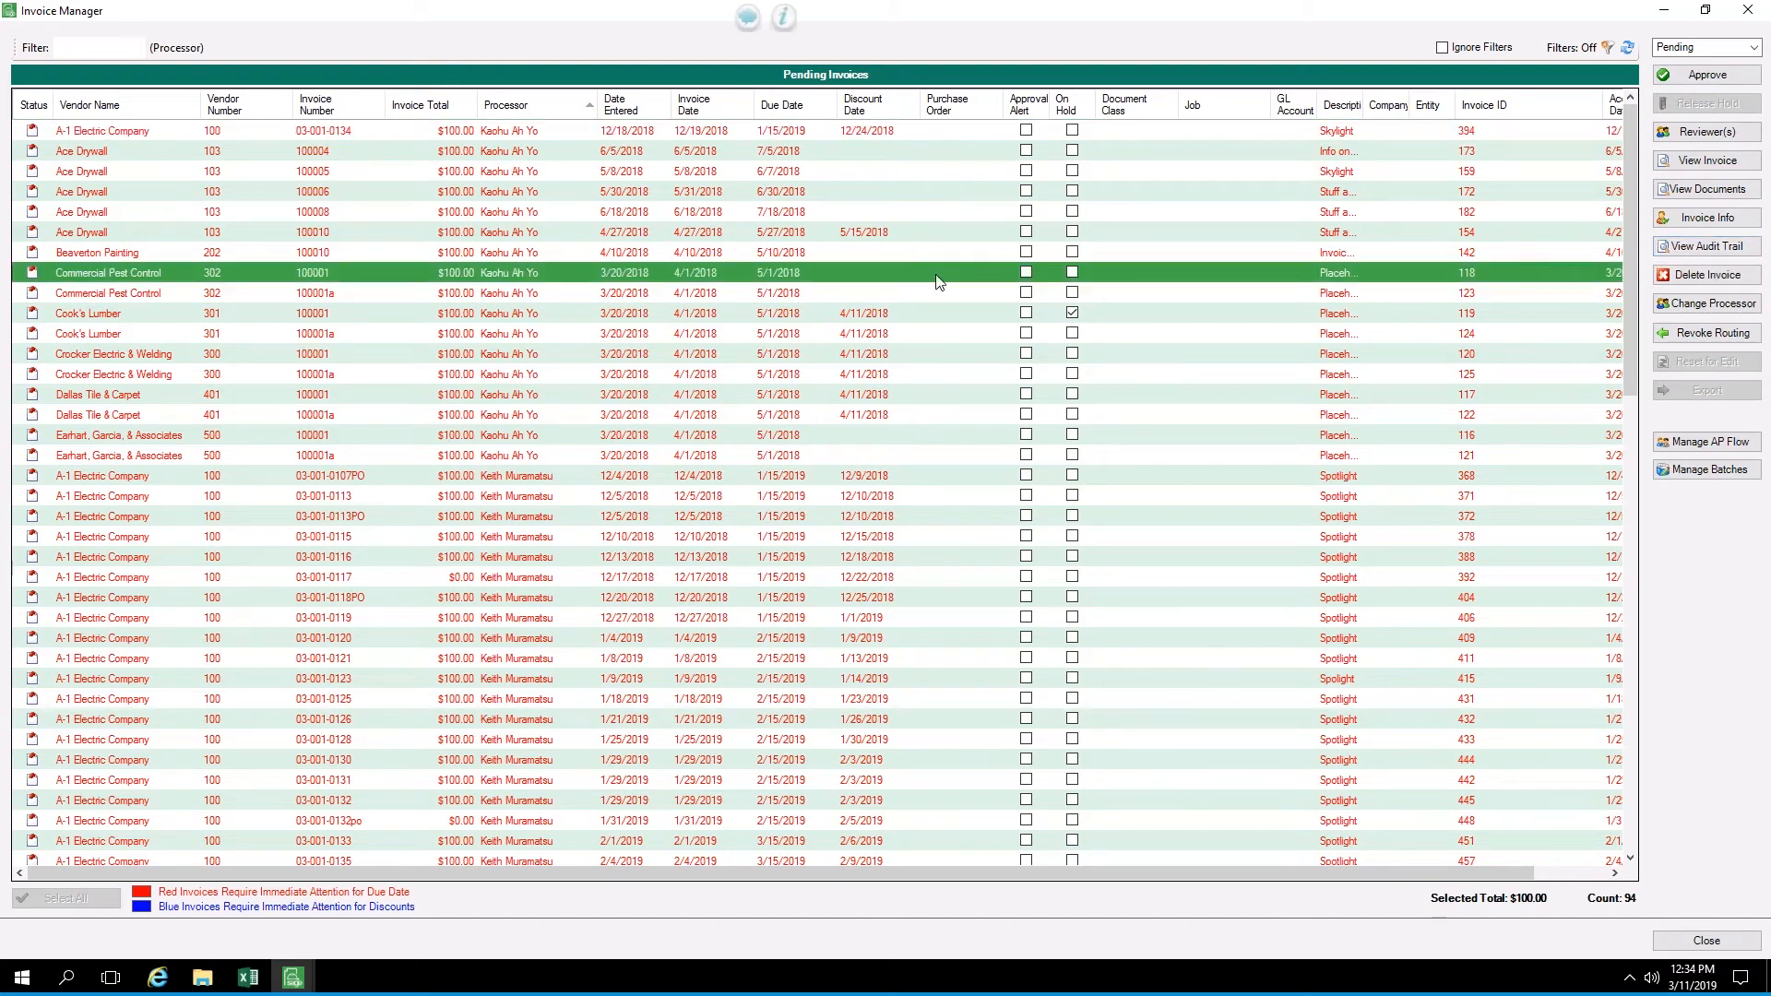
left_click(1693, 251)
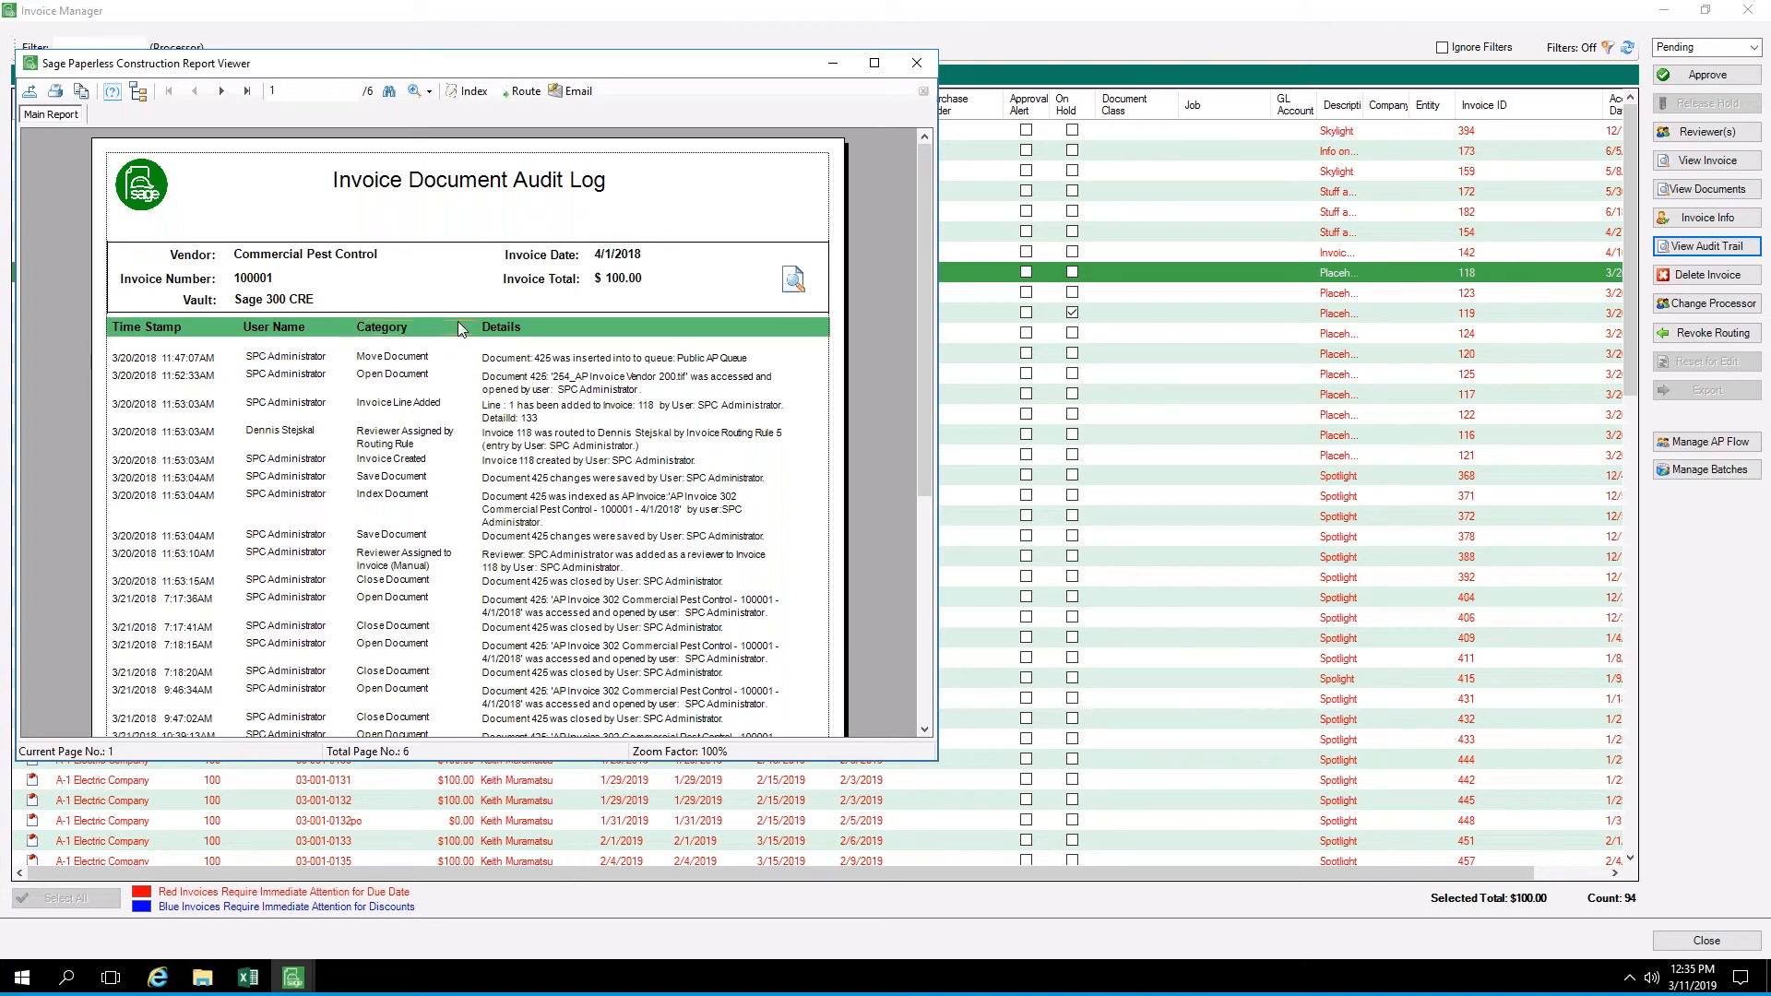
scroll(458, 328, "down", 5)
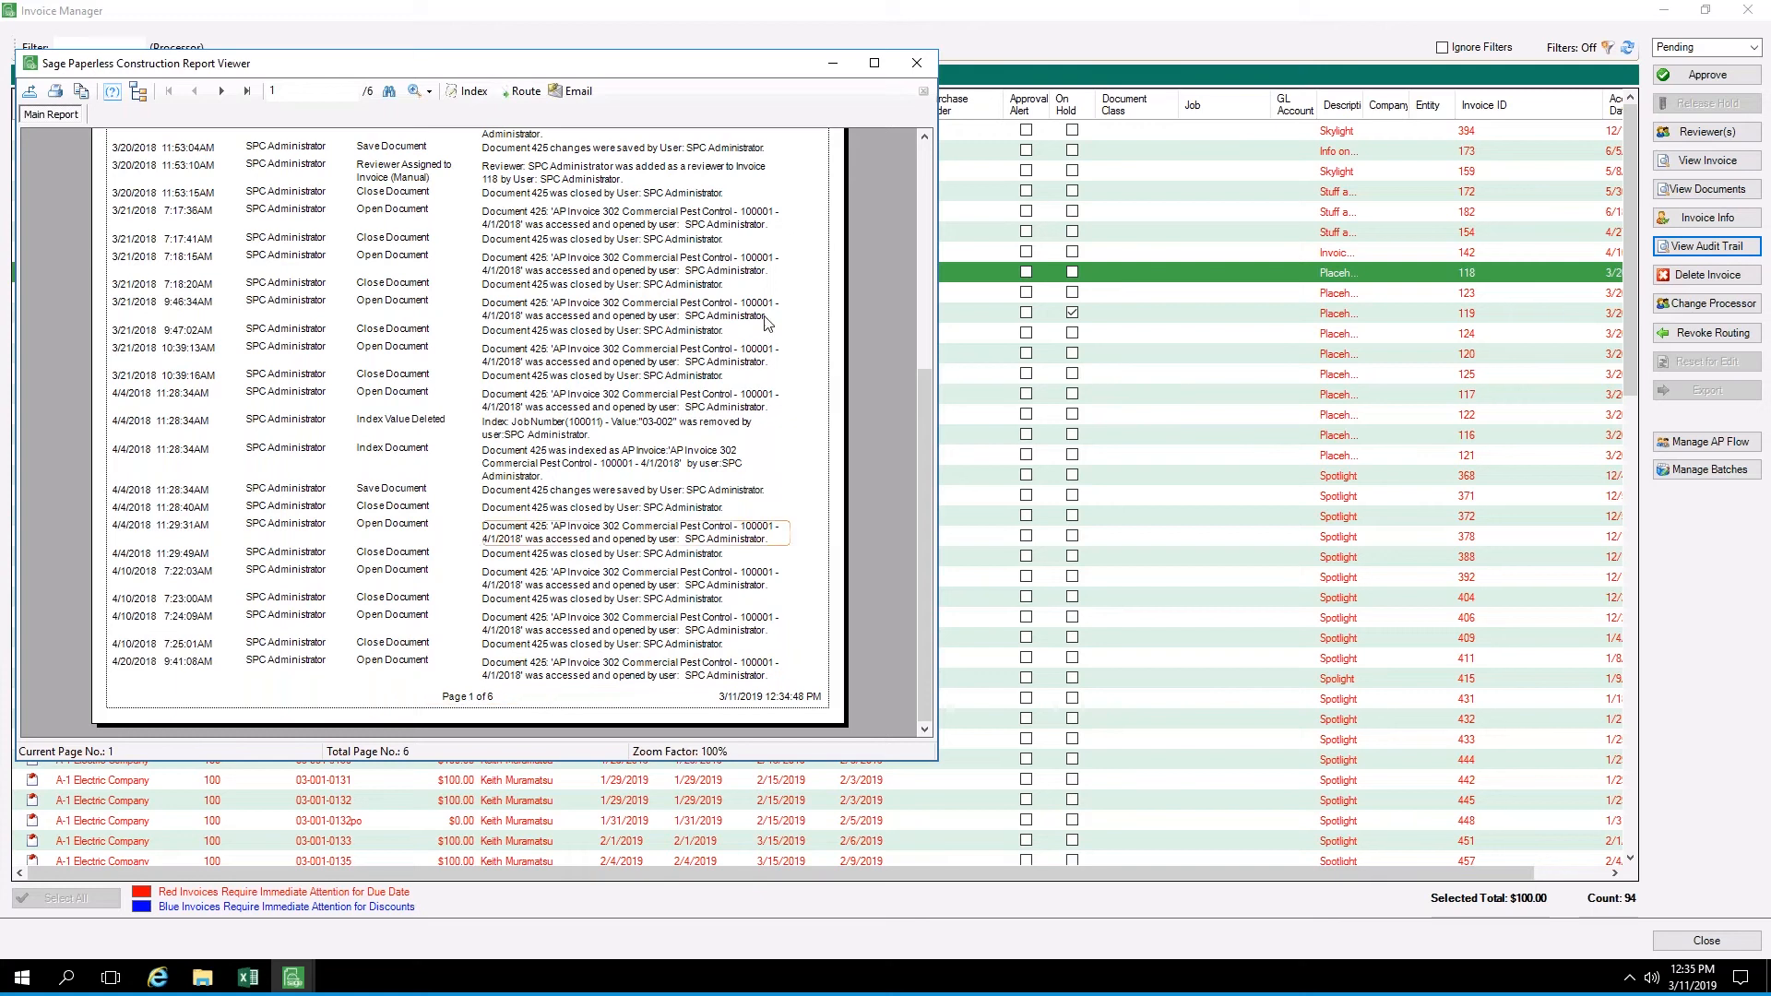
left_click(915, 65)
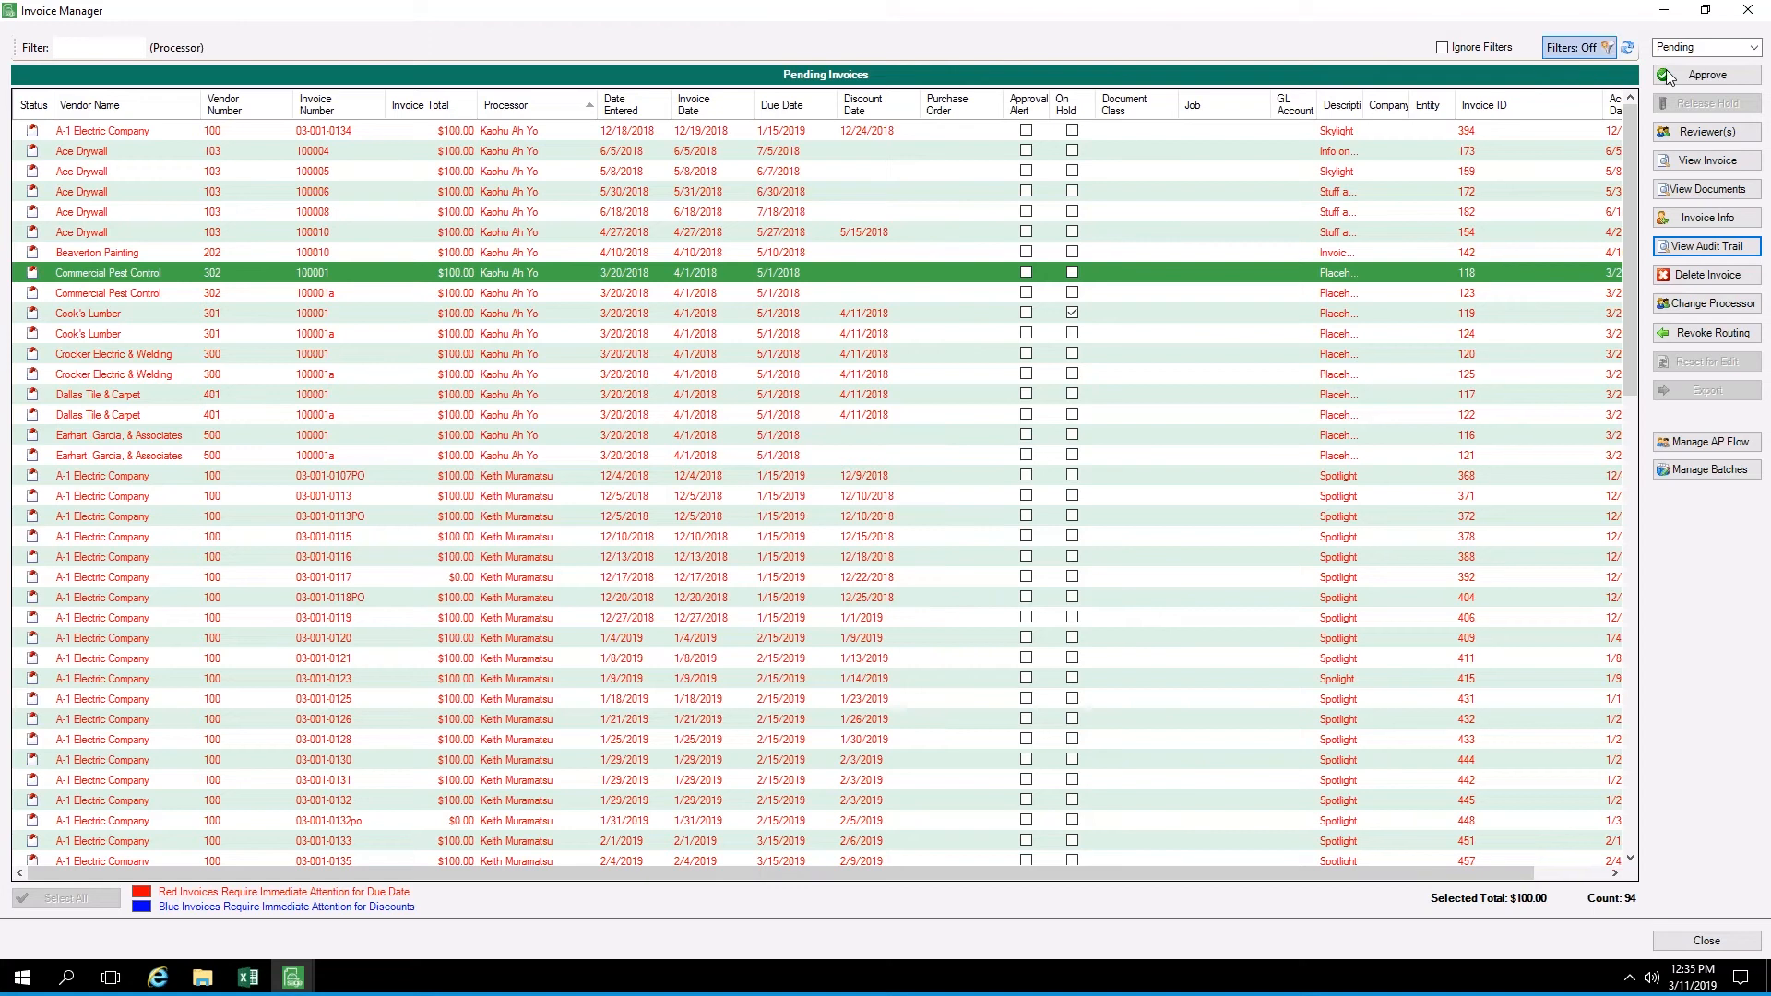
List the invoices with Approved status, select all of them, start their export and cancel it at the accounting date
left_click(1754, 48)
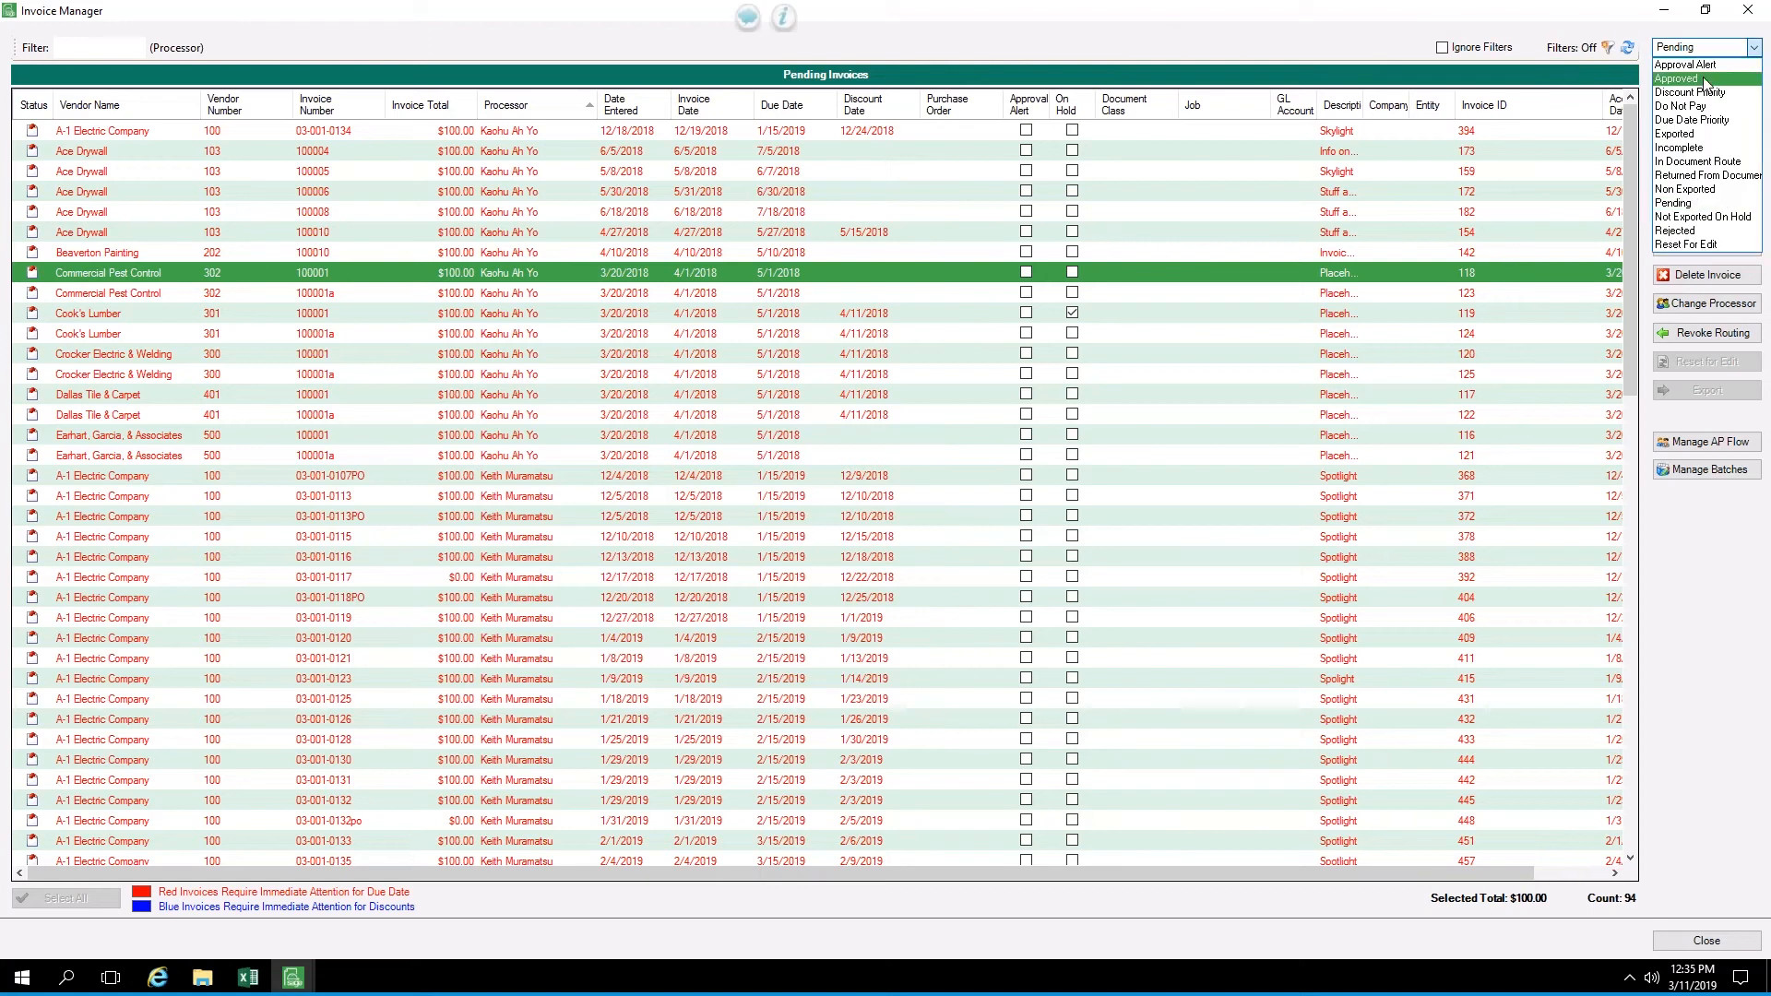
left_click(1703, 75)
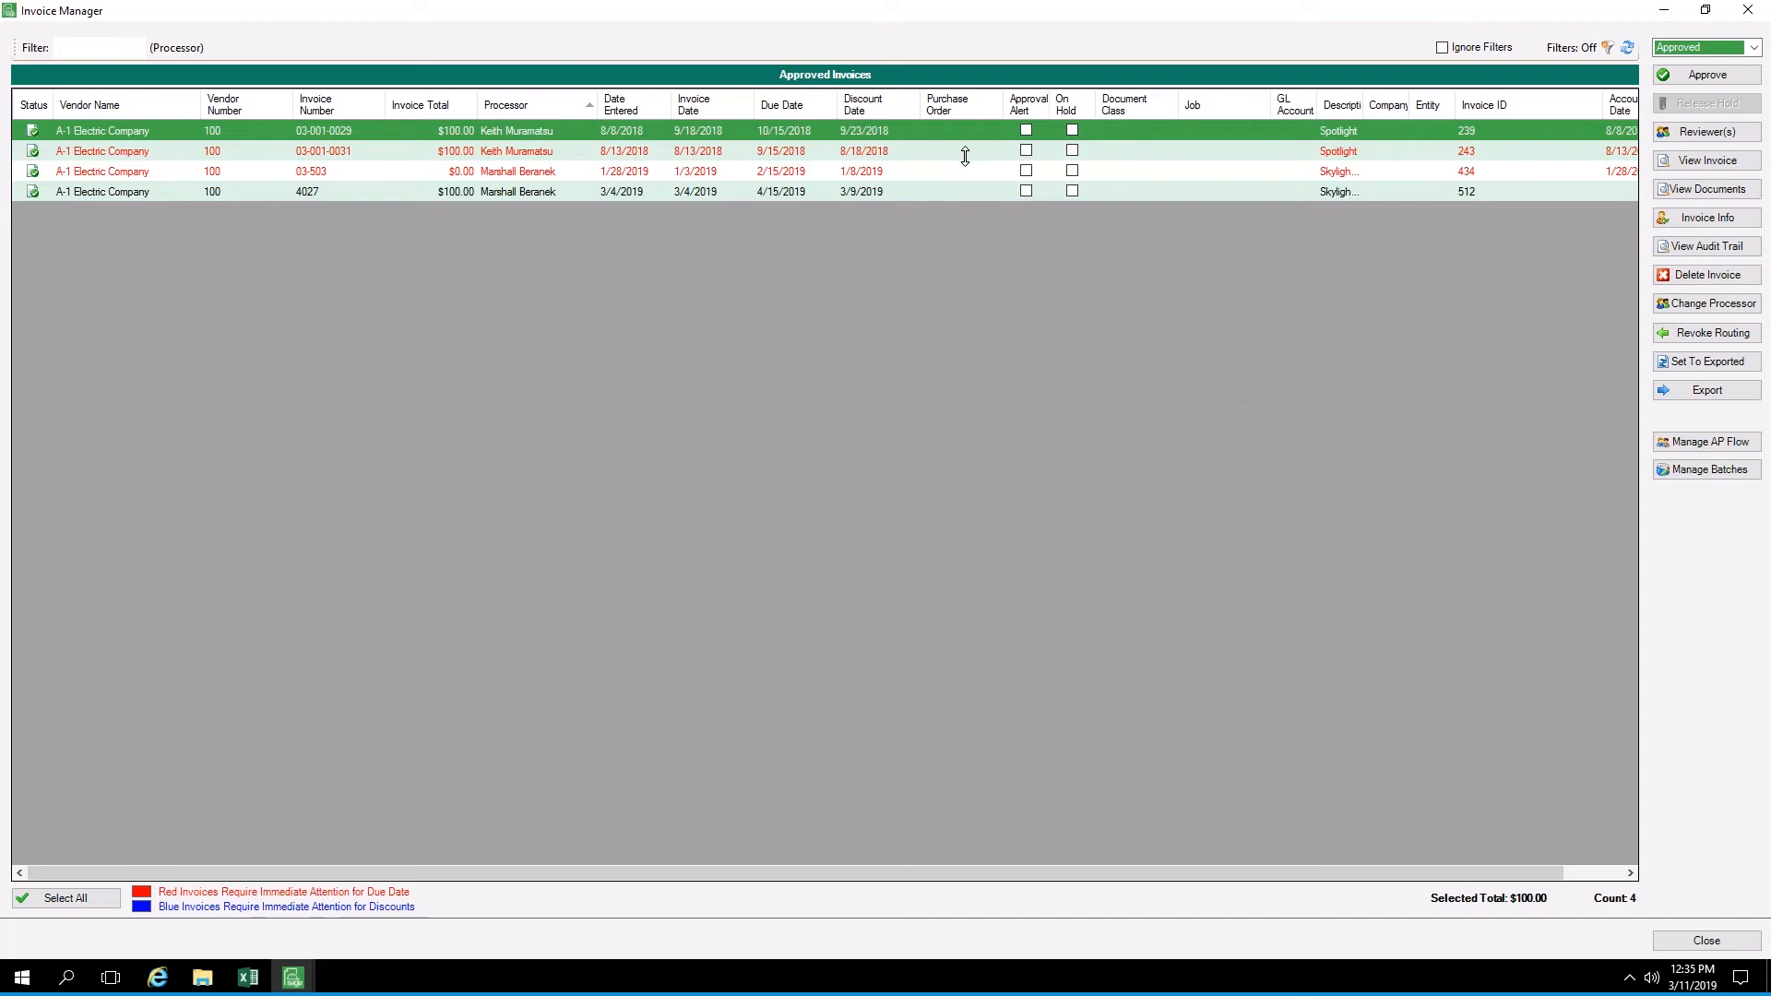
left_click_drag(959, 153, 1053, 224)
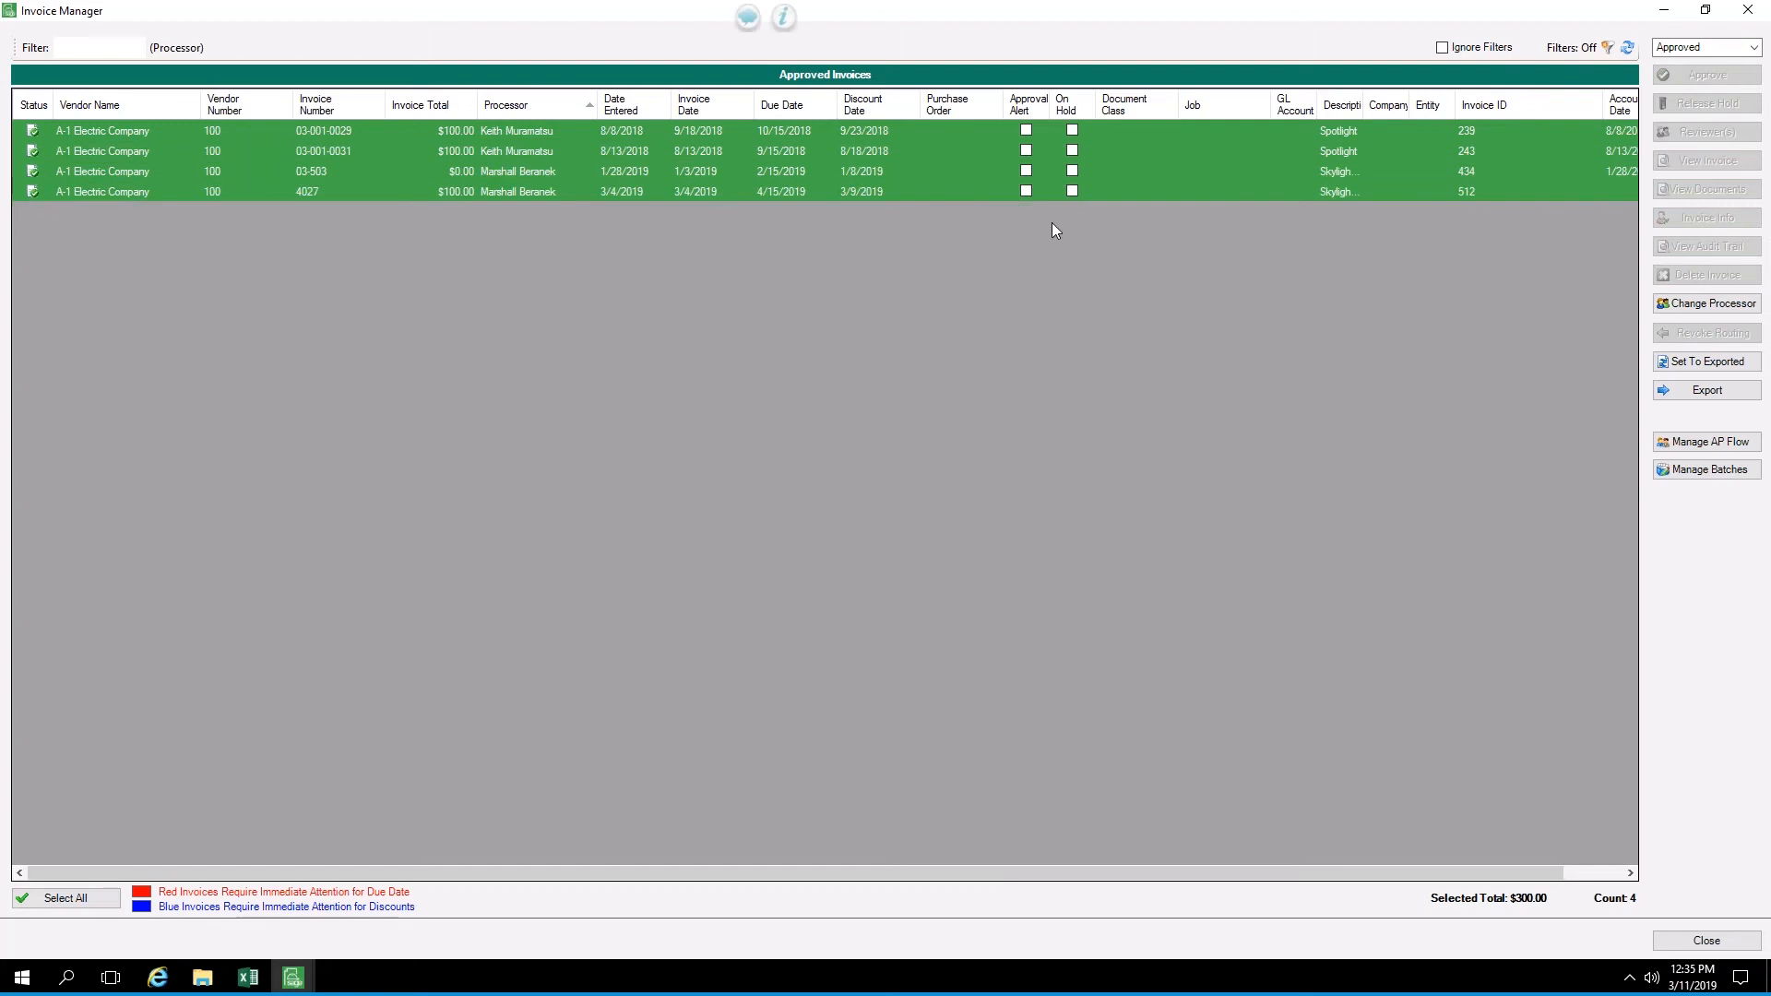
left_click(1679, 391)
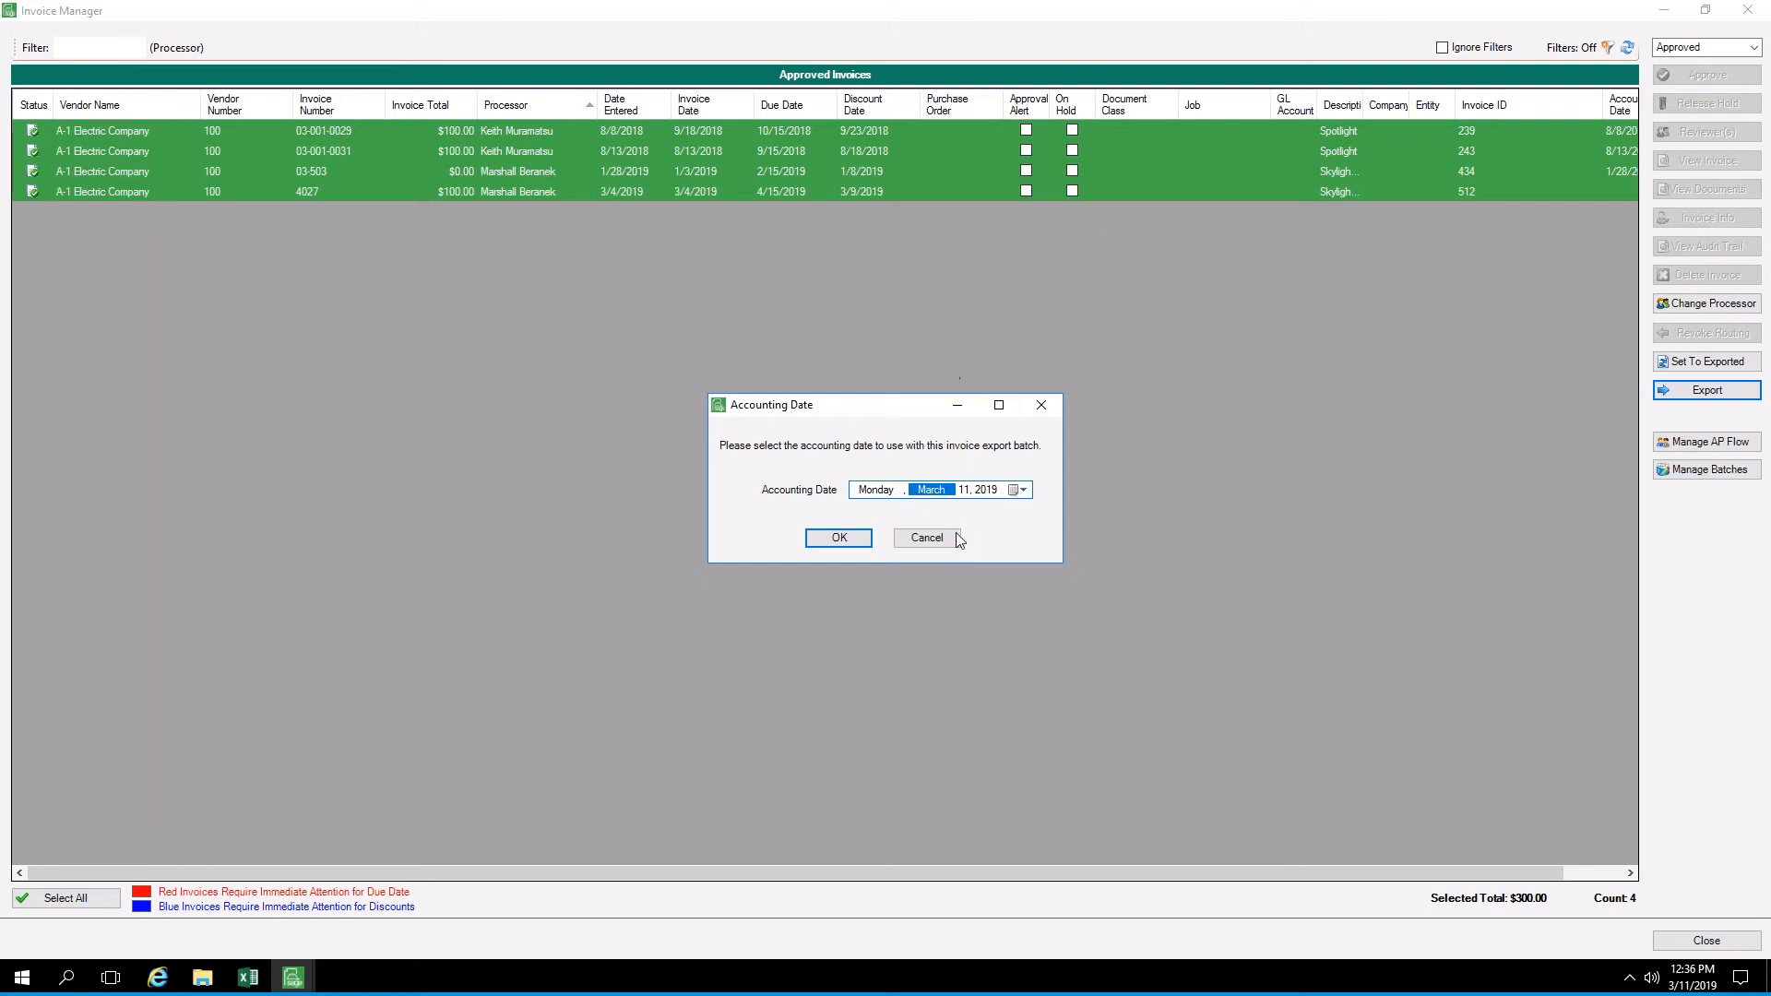
left_click(926, 538)
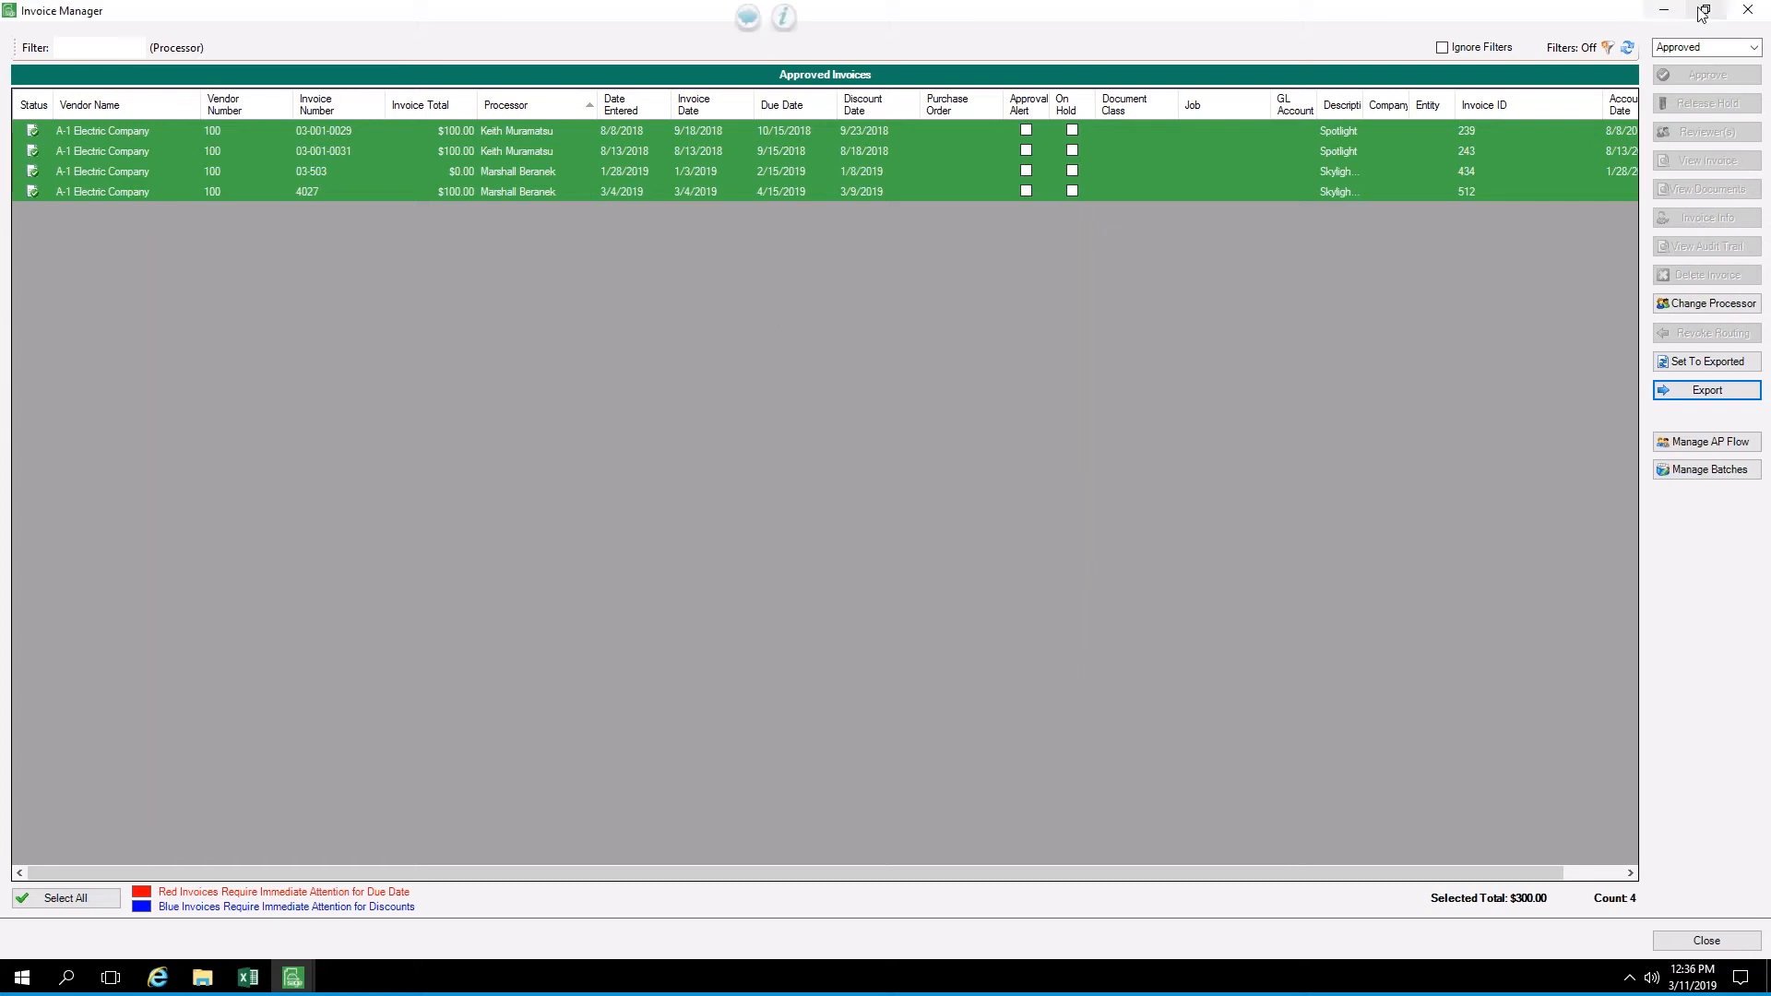
Close the Invoice Manager and open PTO Request.pdf from the desktop in the main window with Open File, ending with the window maximized
left_click(1746, 11)
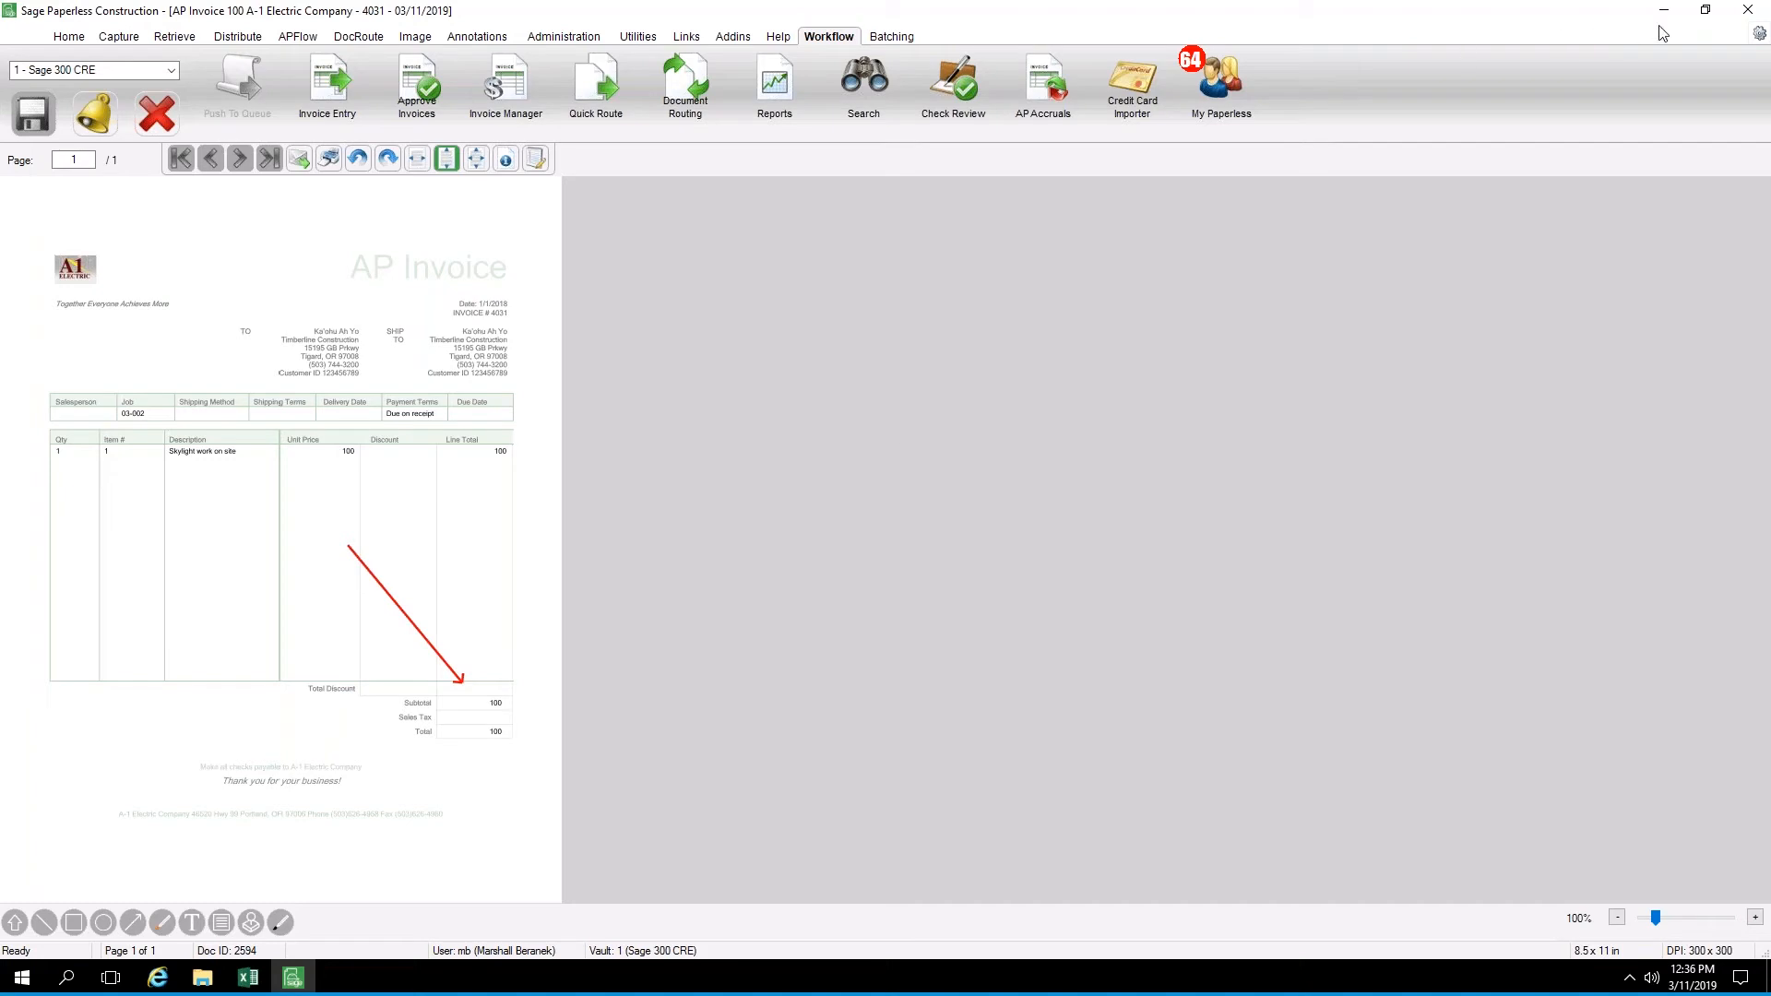
left_click(1706, 11)
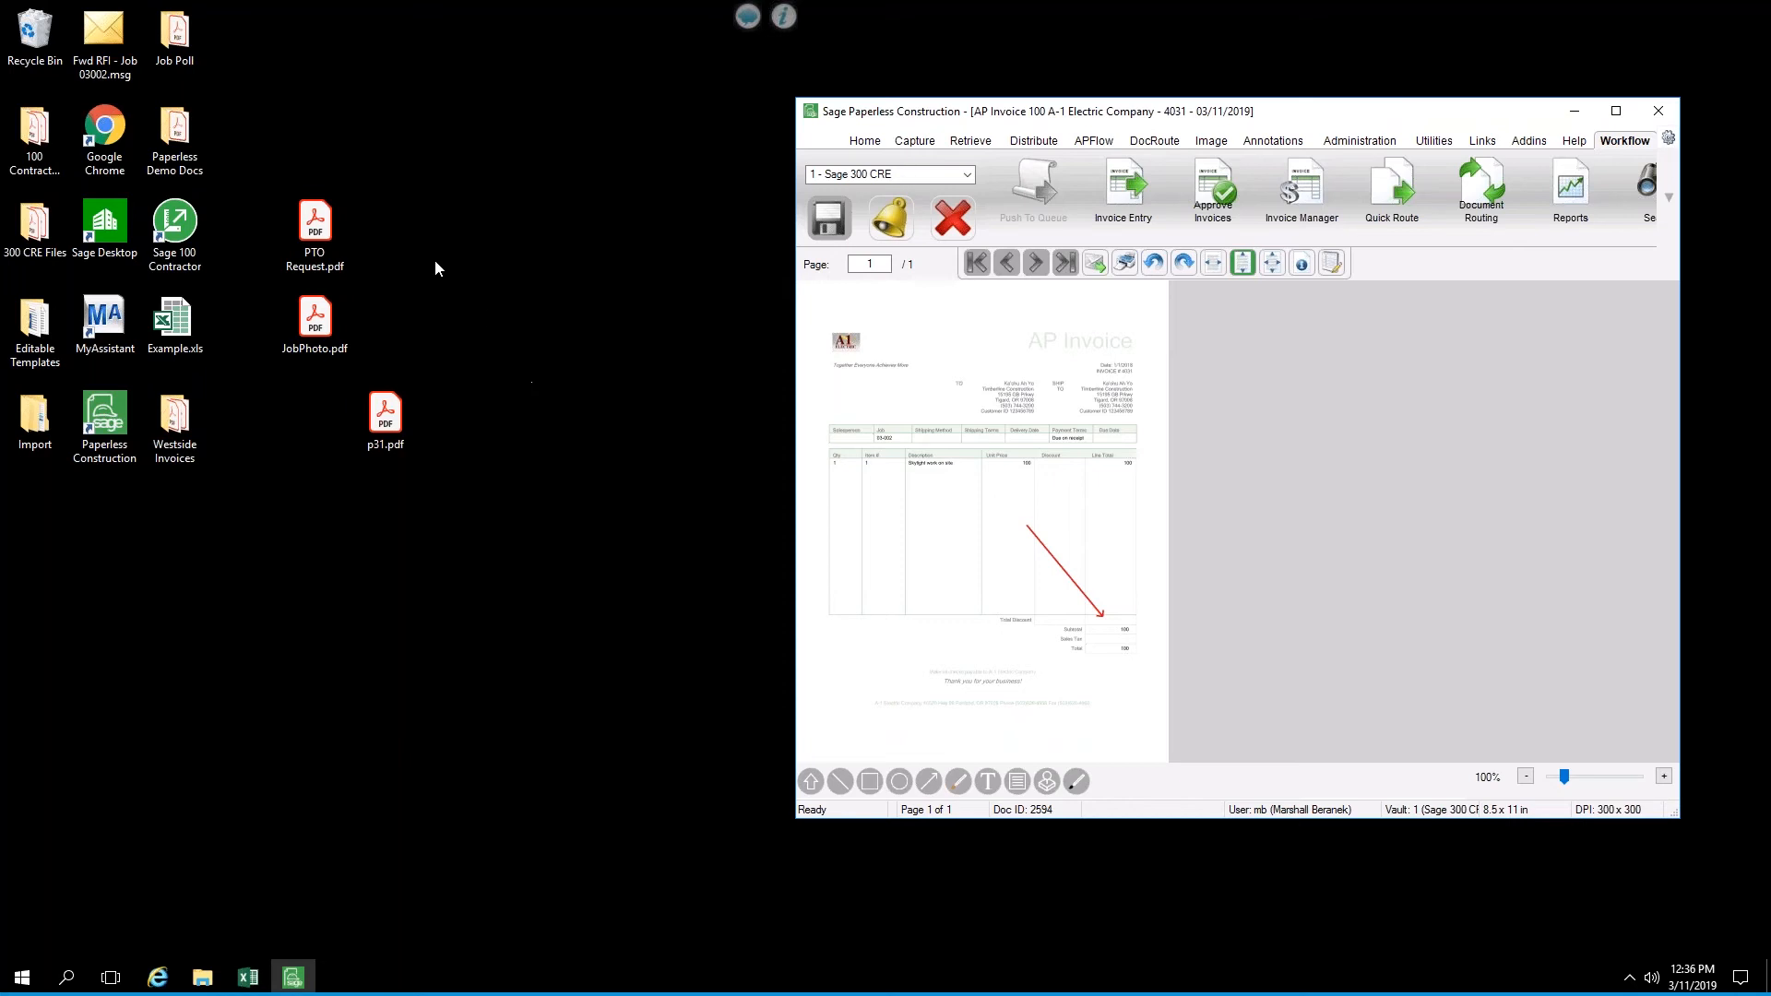
left_click(312, 238)
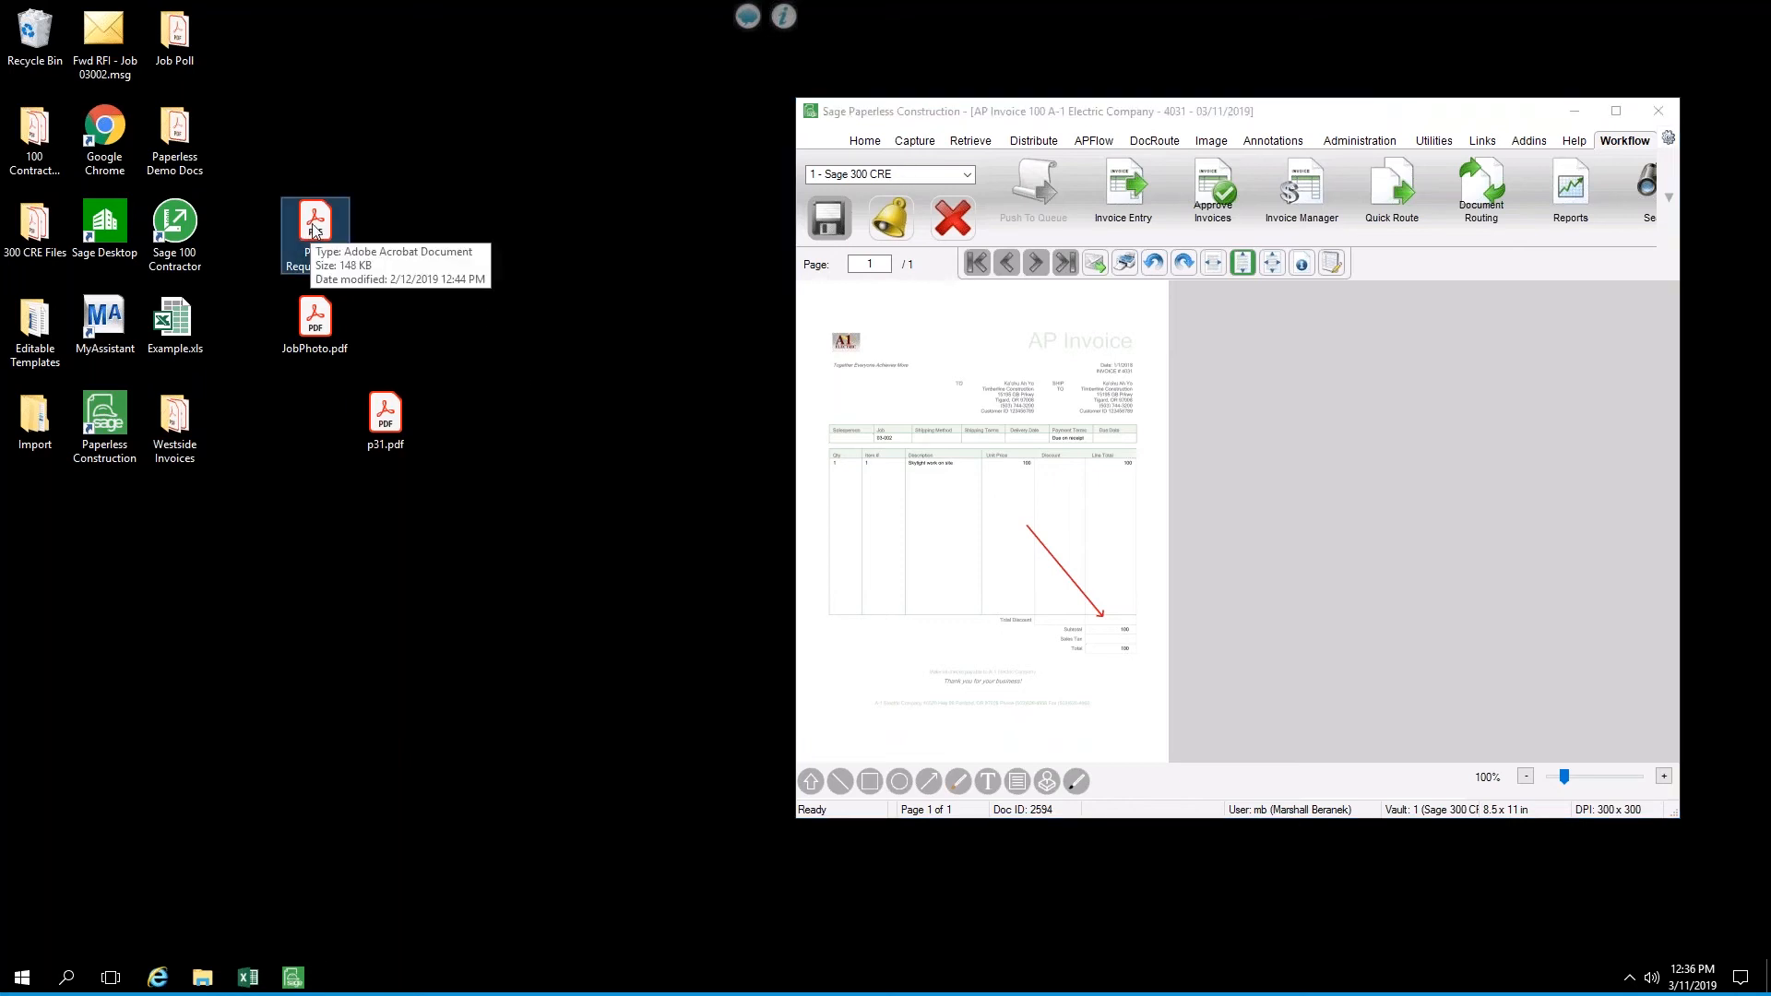
left_click_drag(315, 230, 405, 238)
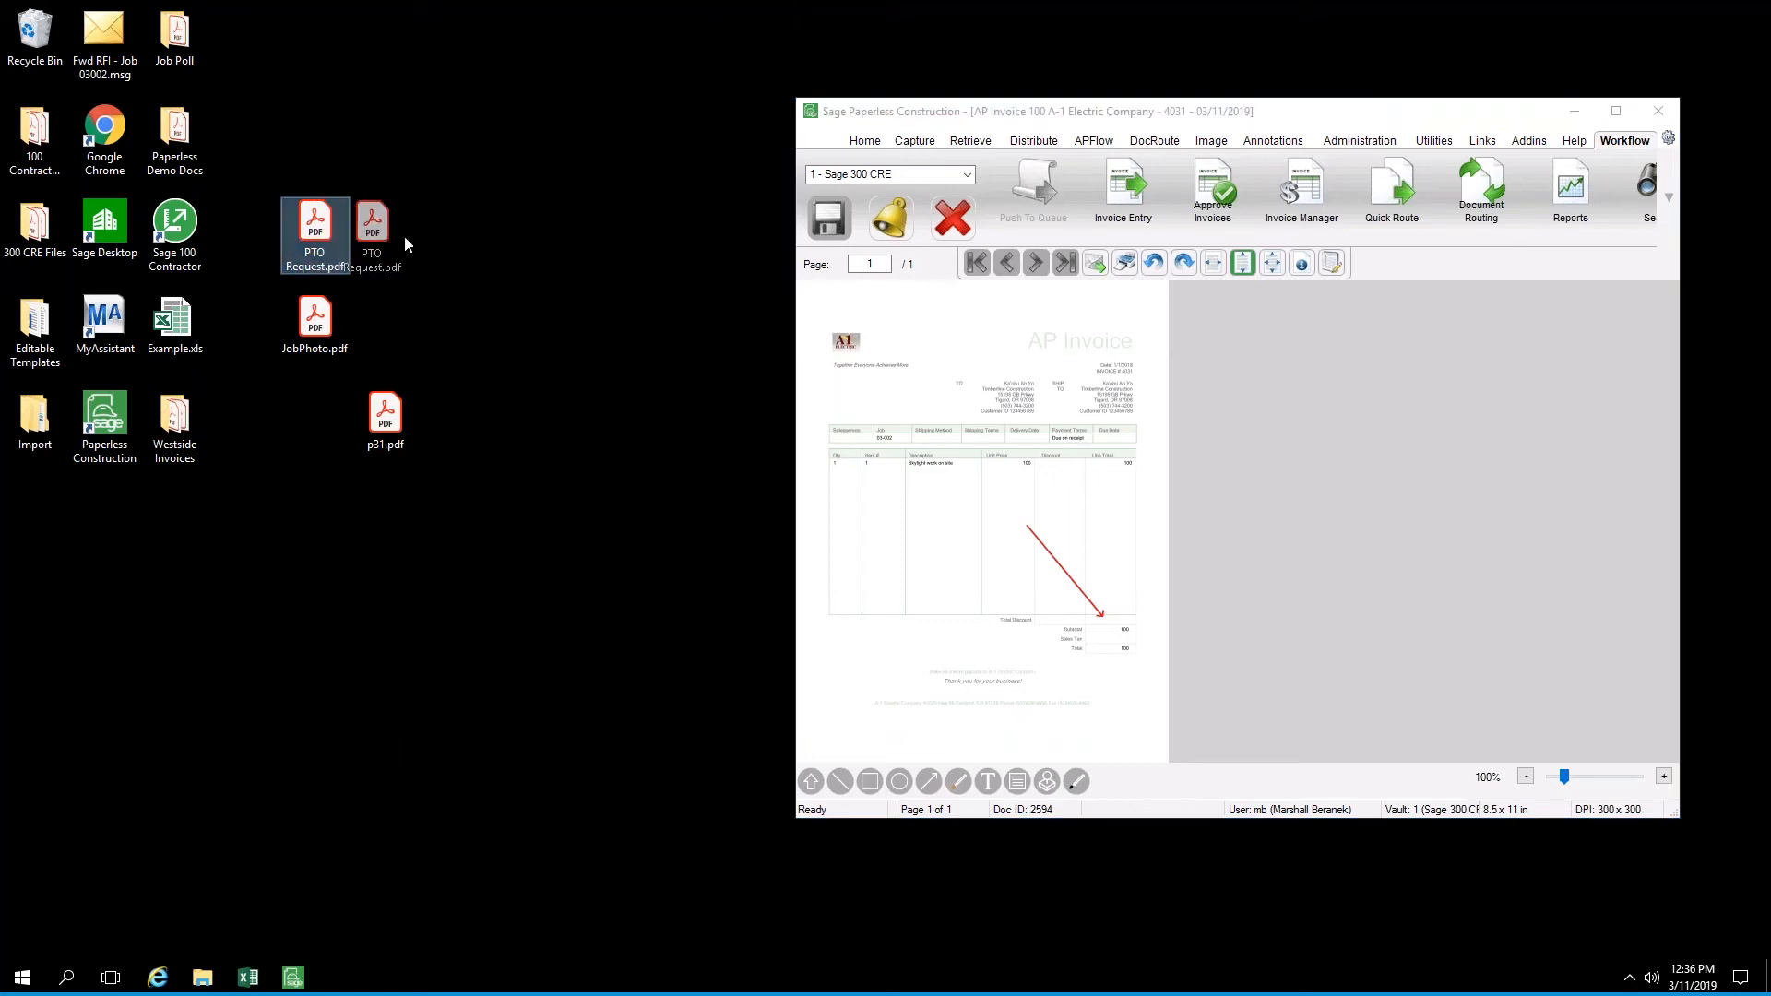
left_click_drag(522, 297, 890, 344)
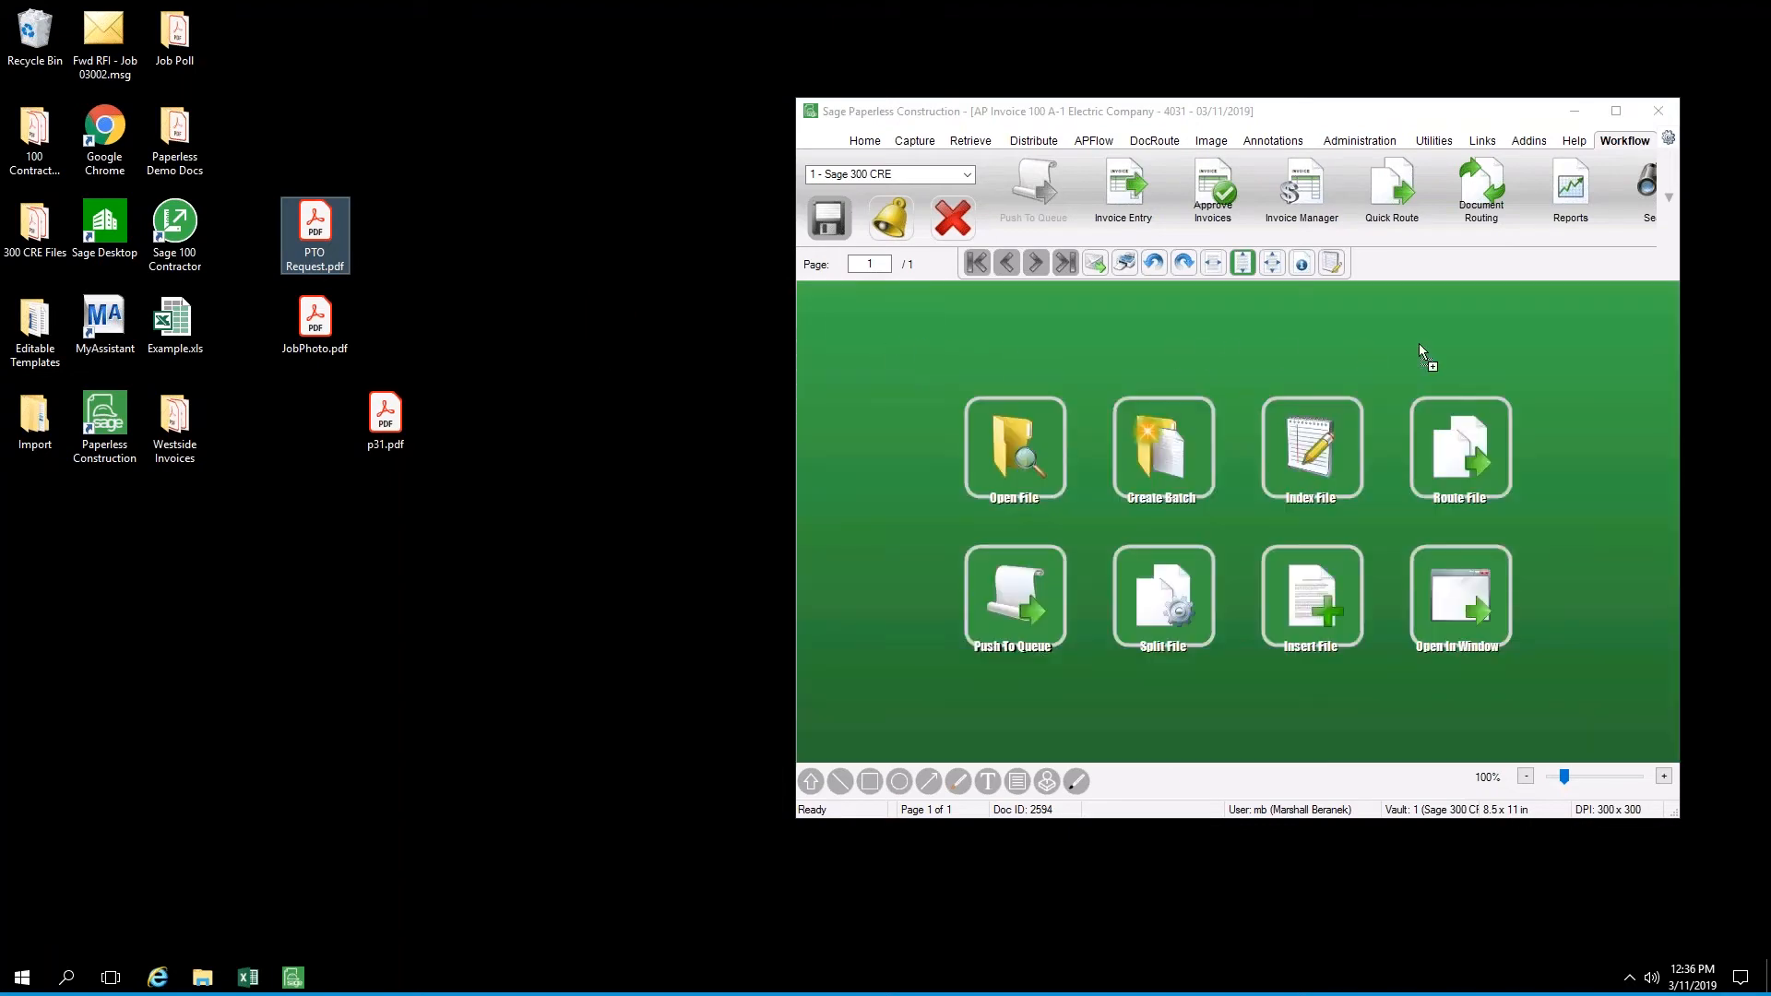
left_click_drag(1522, 393, 1025, 460)
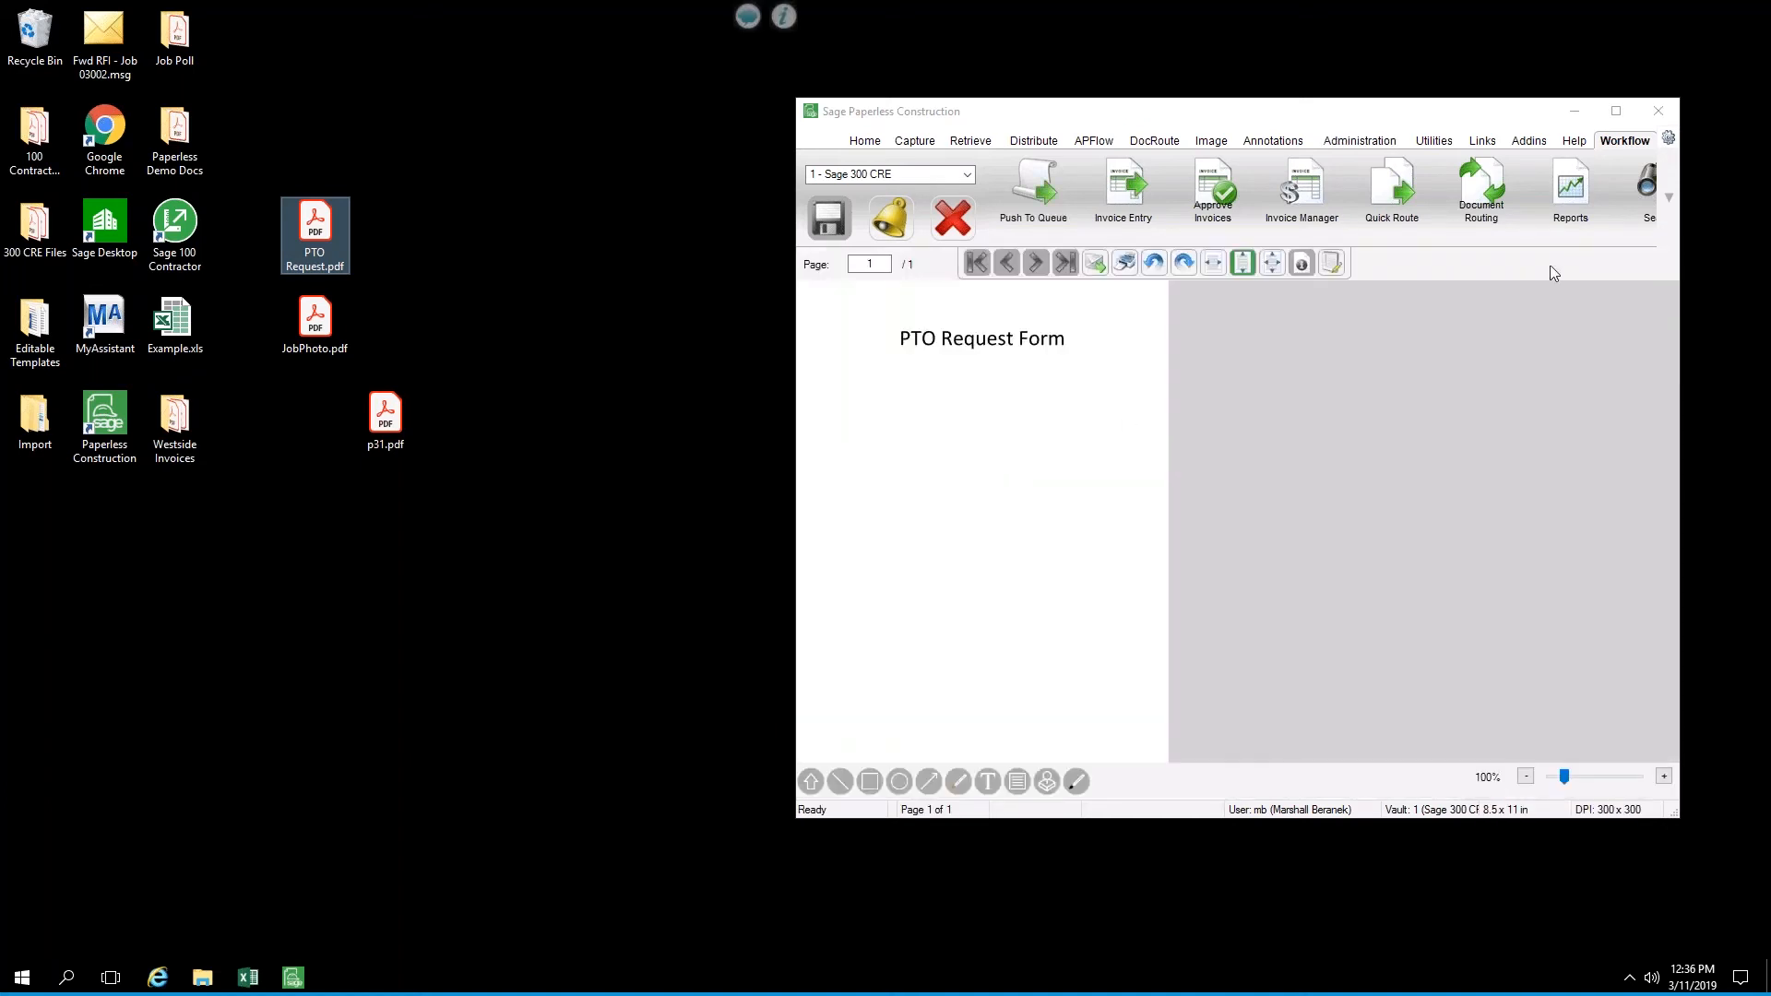
left_click(1617, 111)
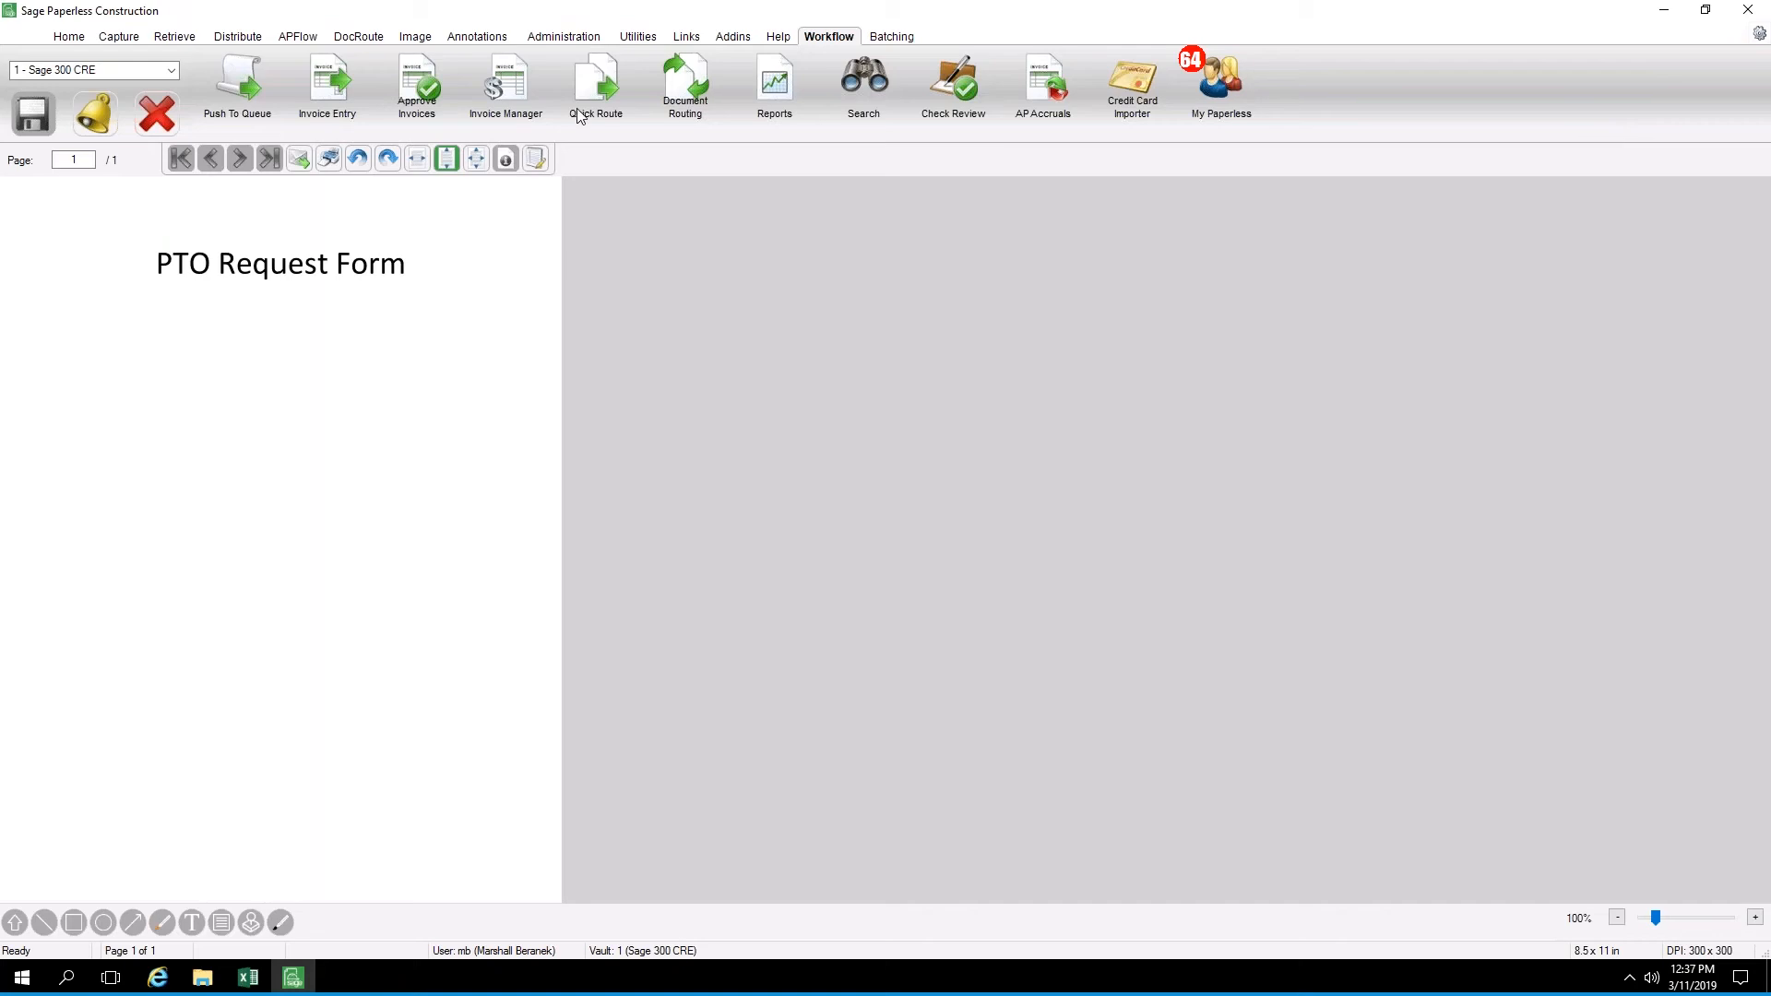
Start a Quick Route for the PTO Request Form, choose to index it first and set the category to All Document Types
left_click(607, 89)
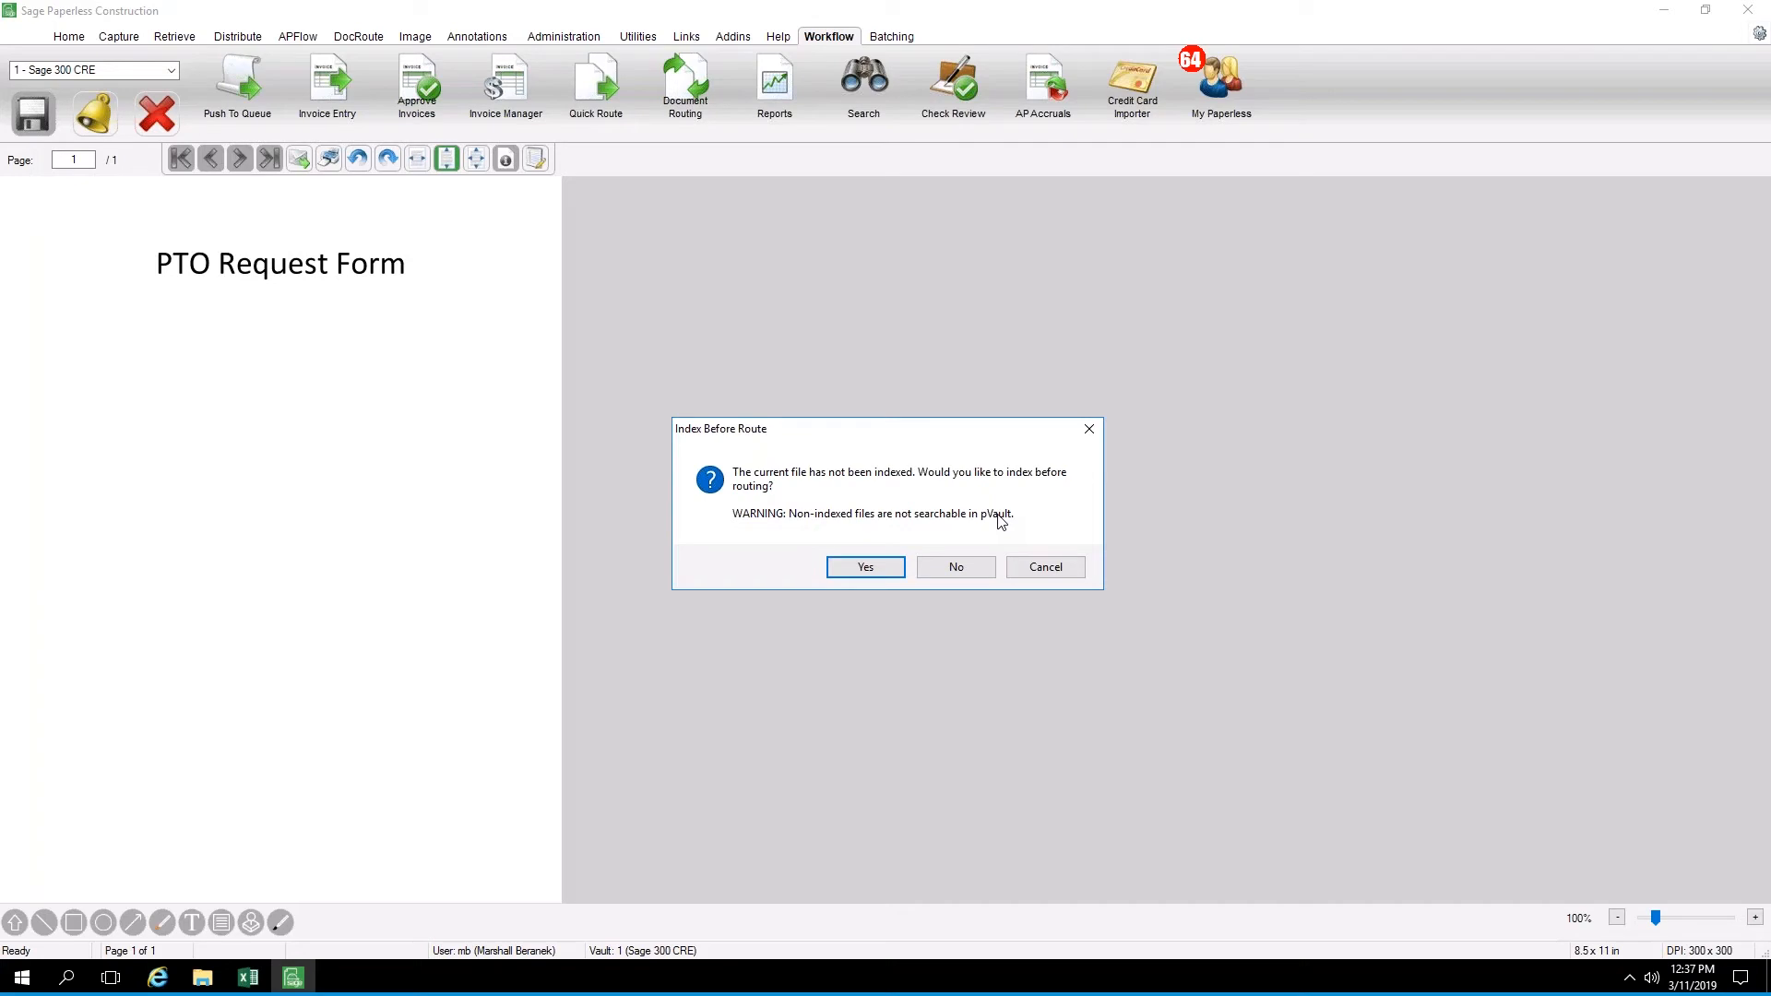
left_click(879, 570)
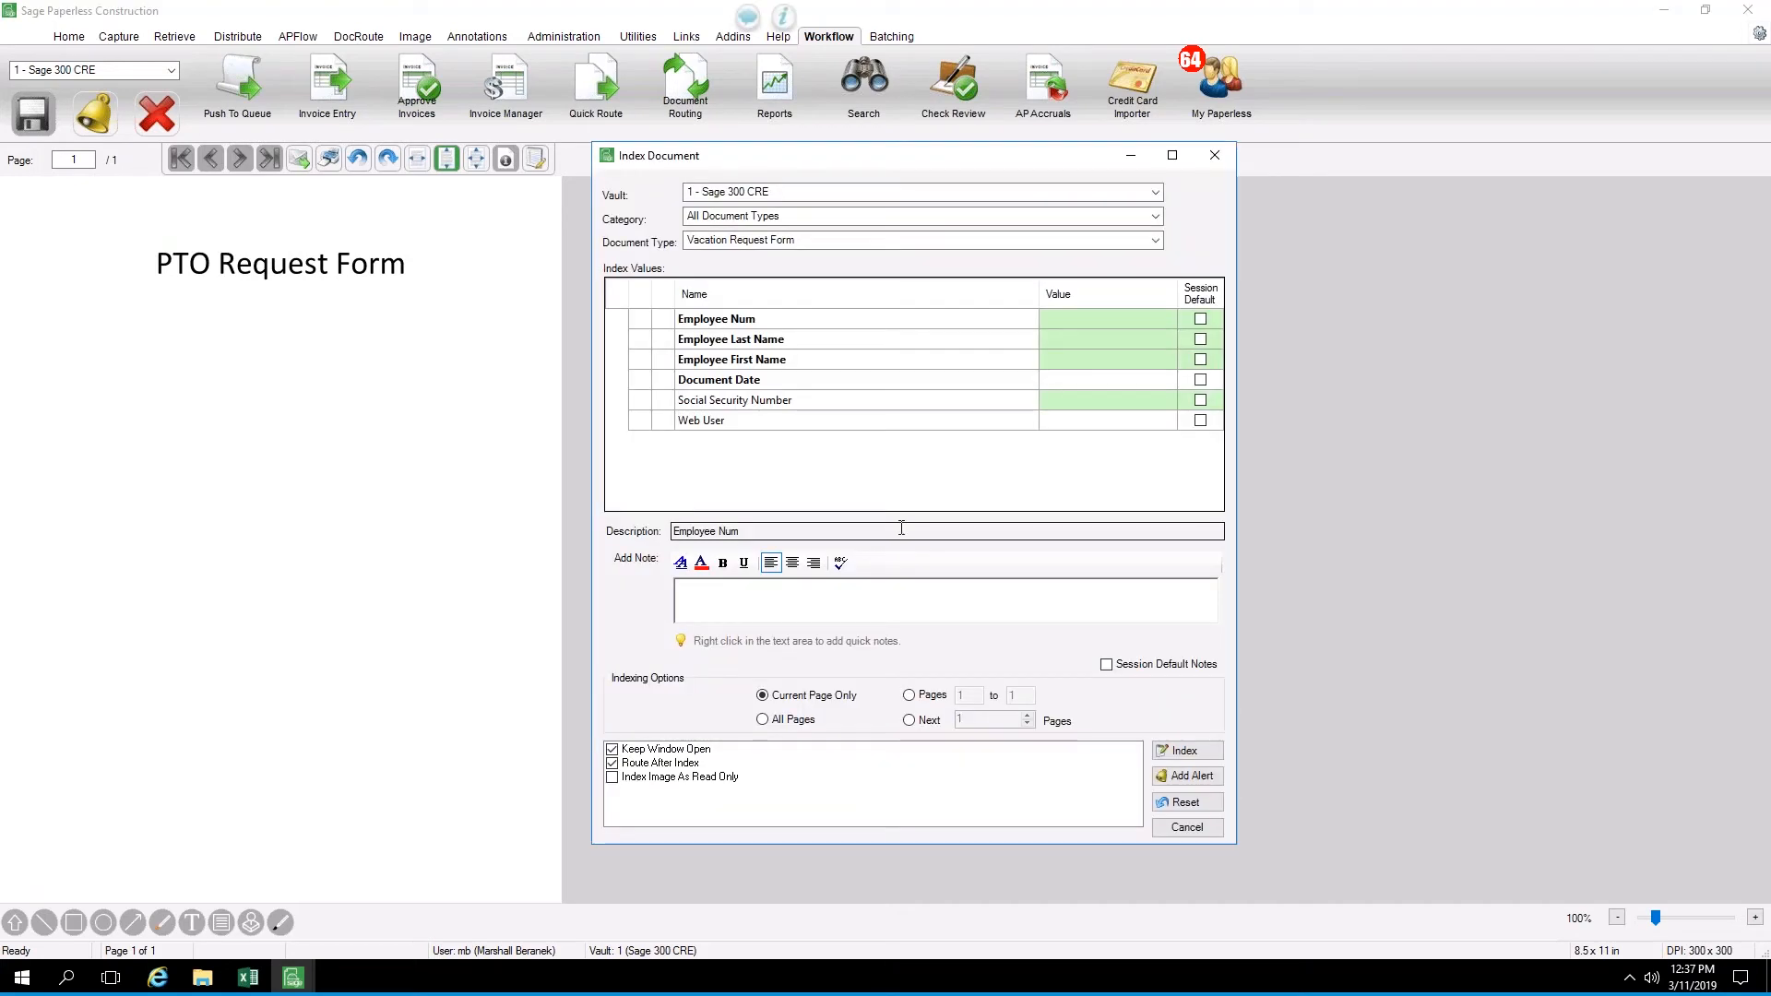
left_click(771, 222)
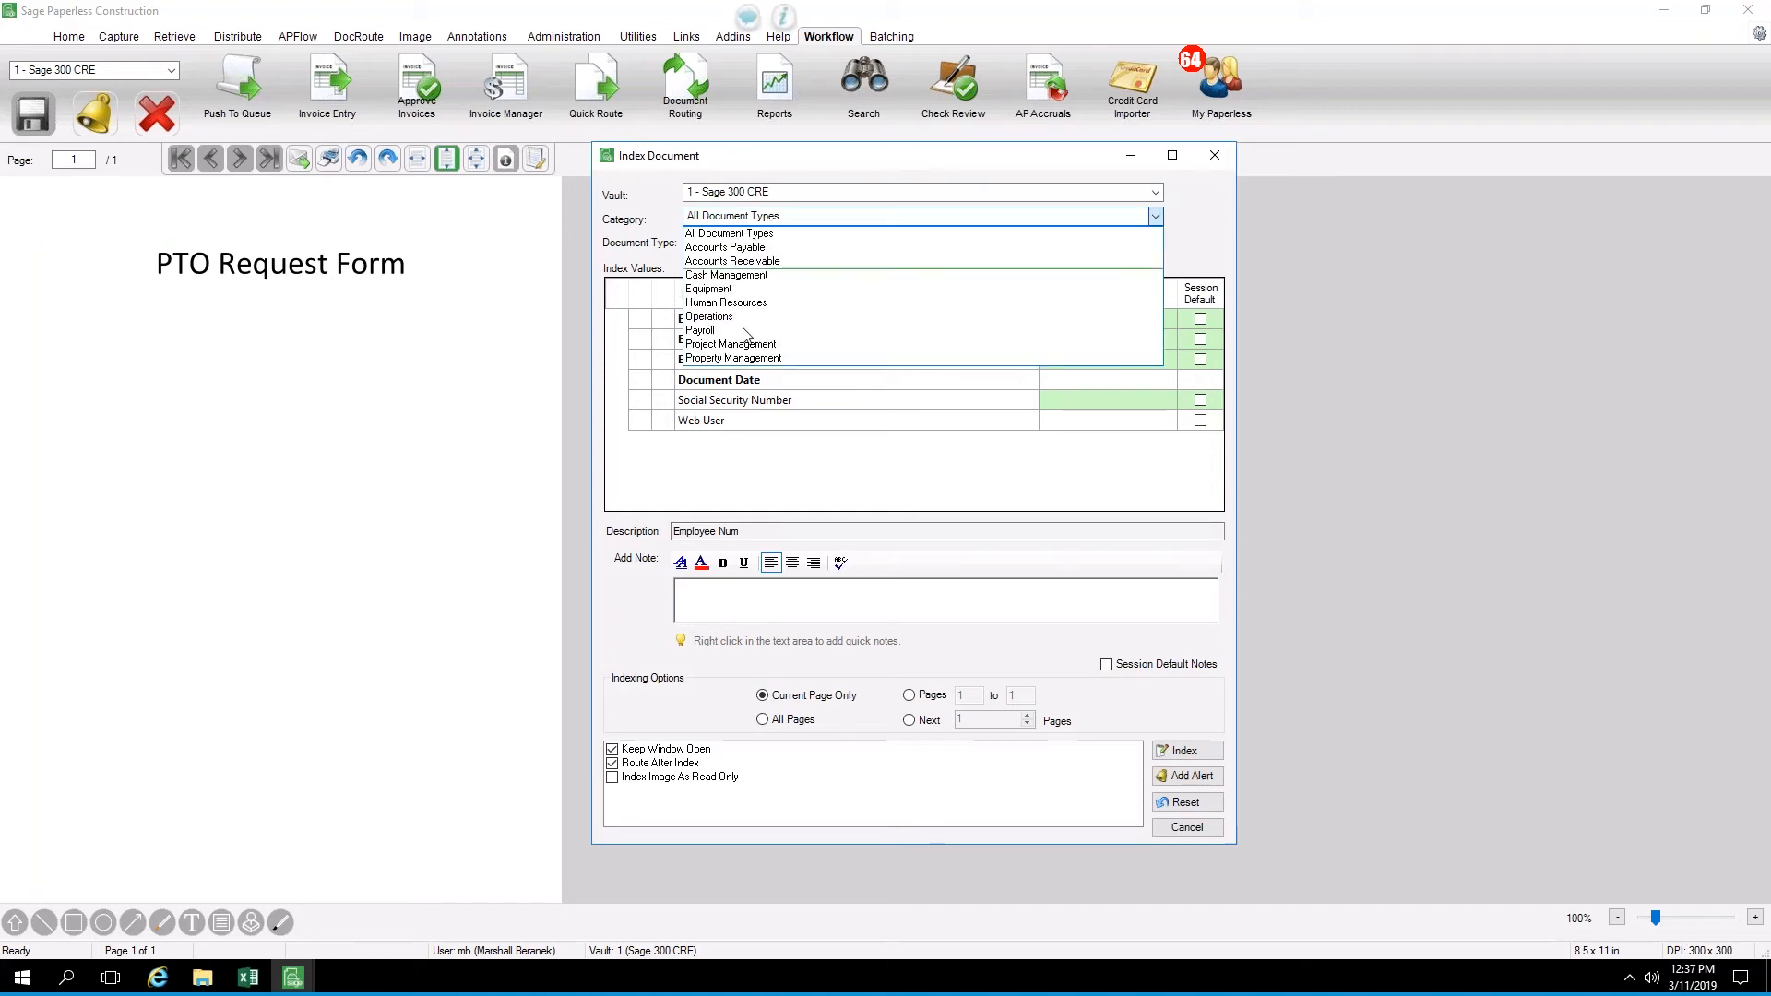
left_click(750, 233)
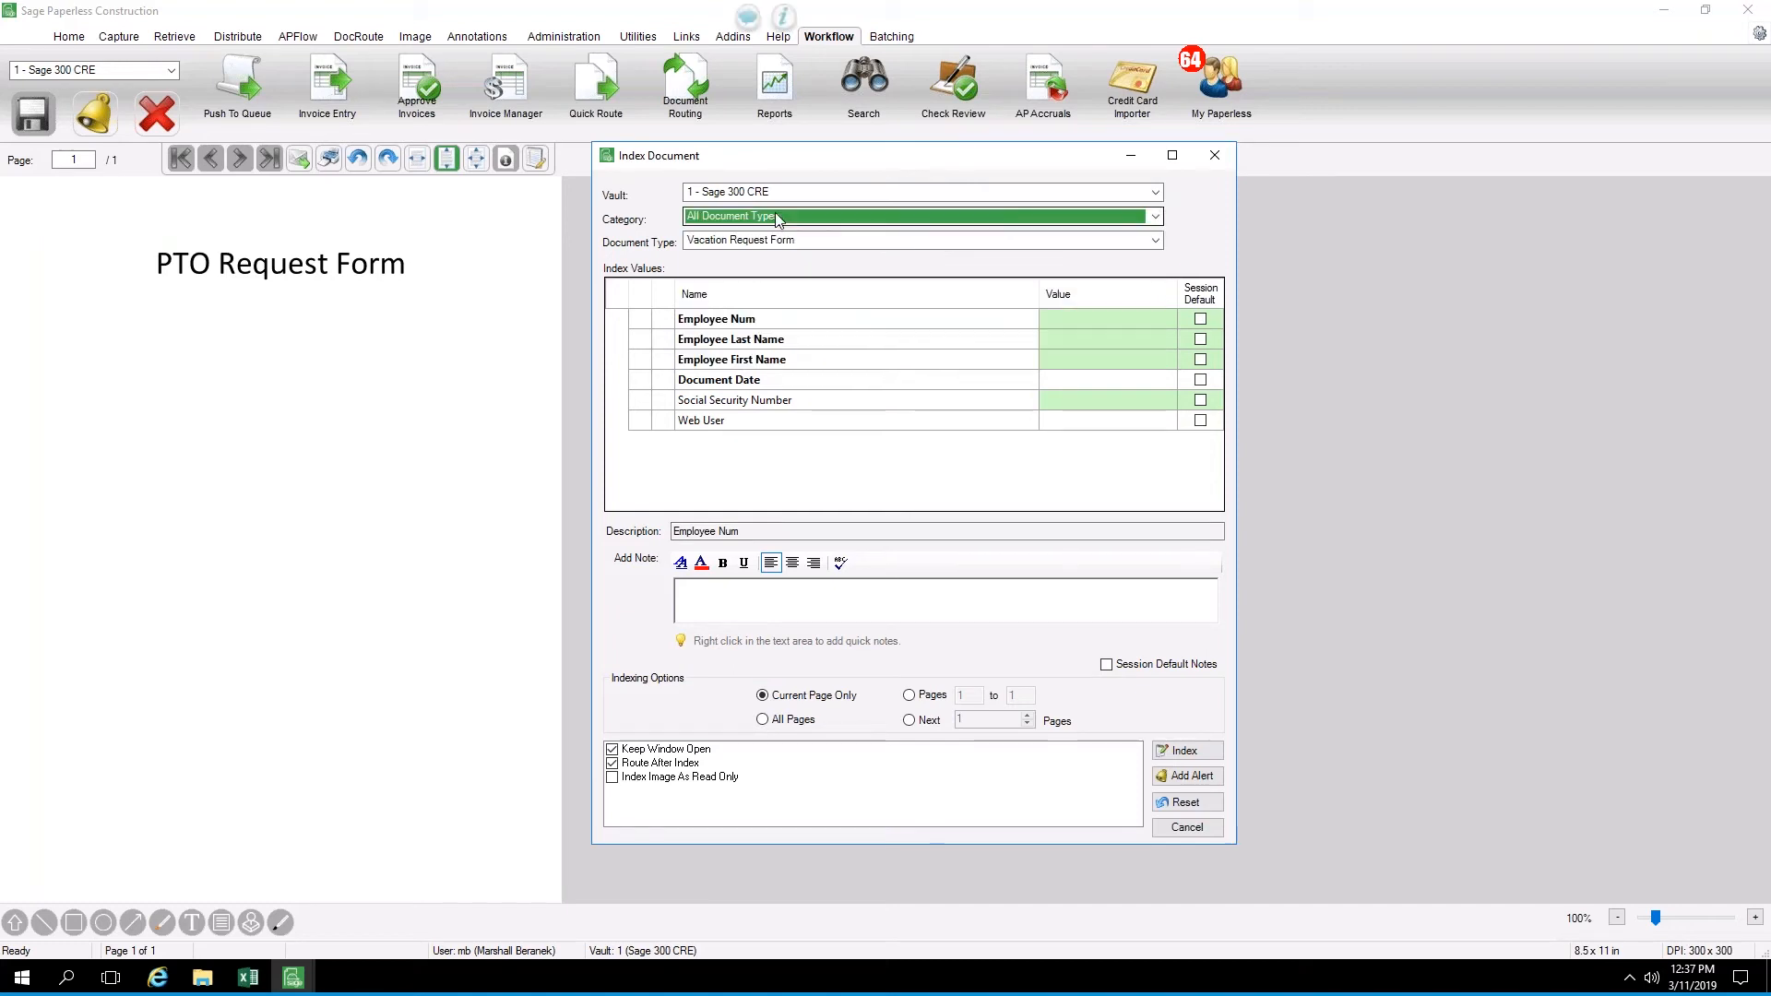
Browse the available document types and choose Vacation Request Form for the document
left_click(800, 241)
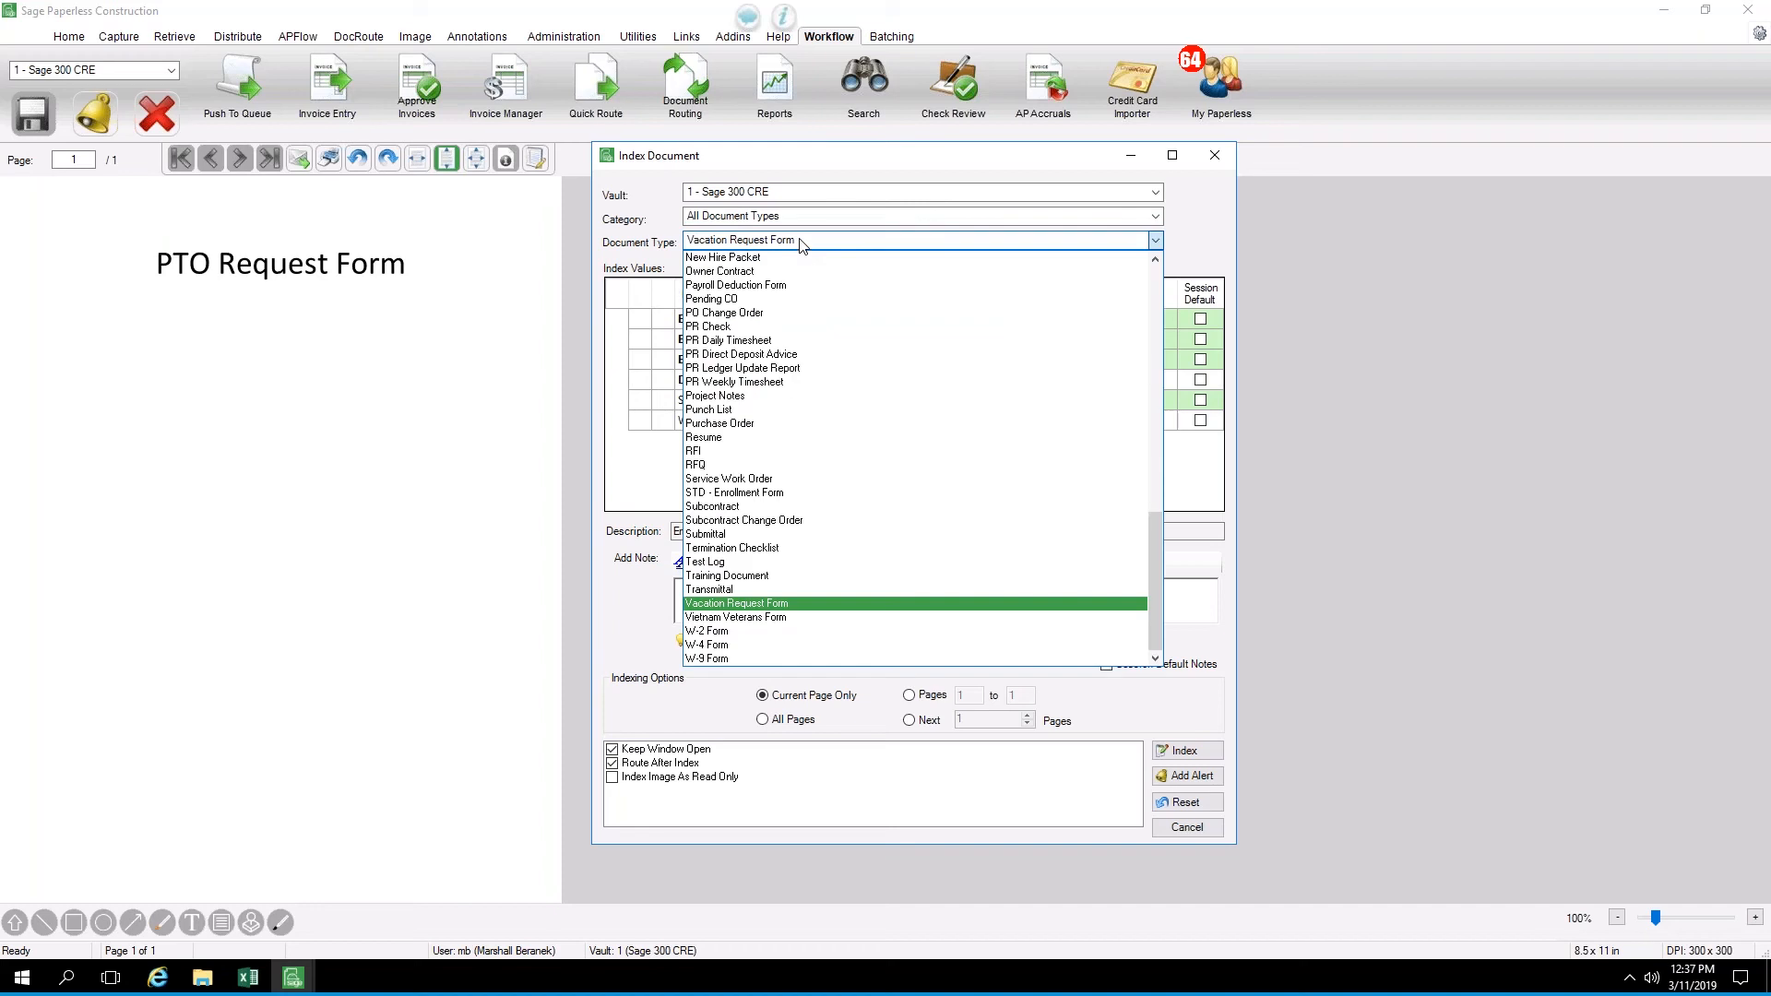
left_click_drag(1154, 537, 1153, 261)
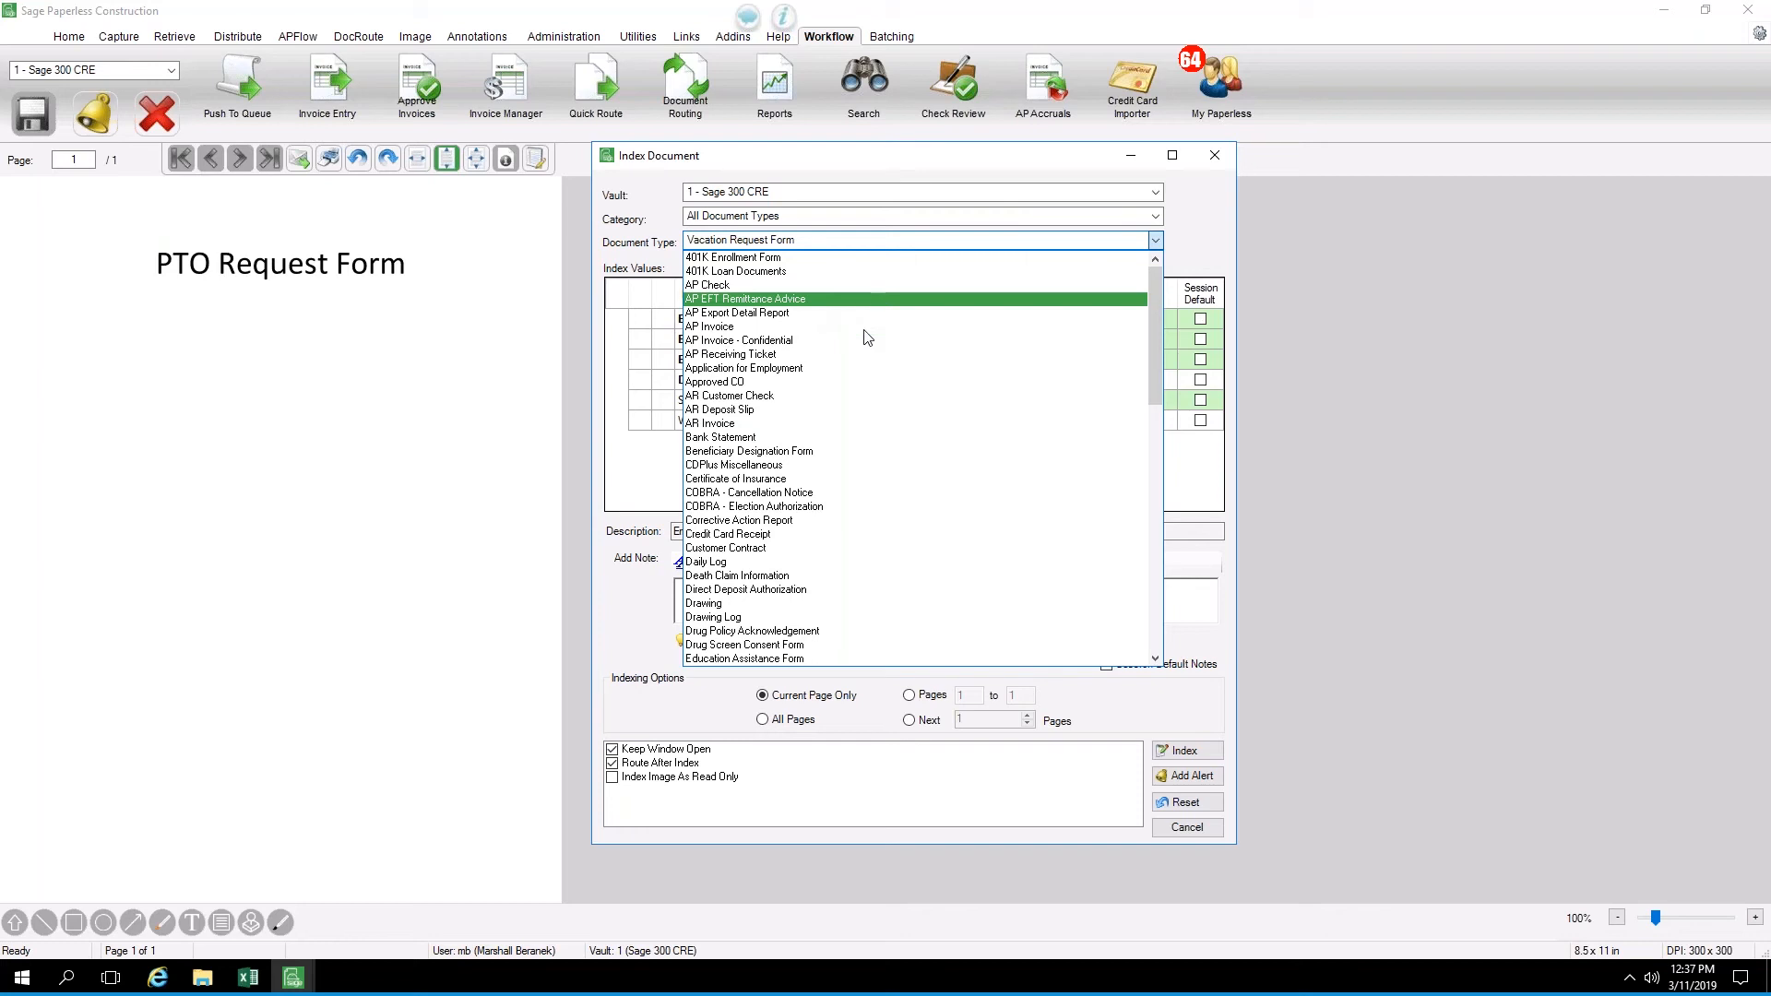
scroll(865, 341, "down", 2)
scroll(866, 346, "down", 13)
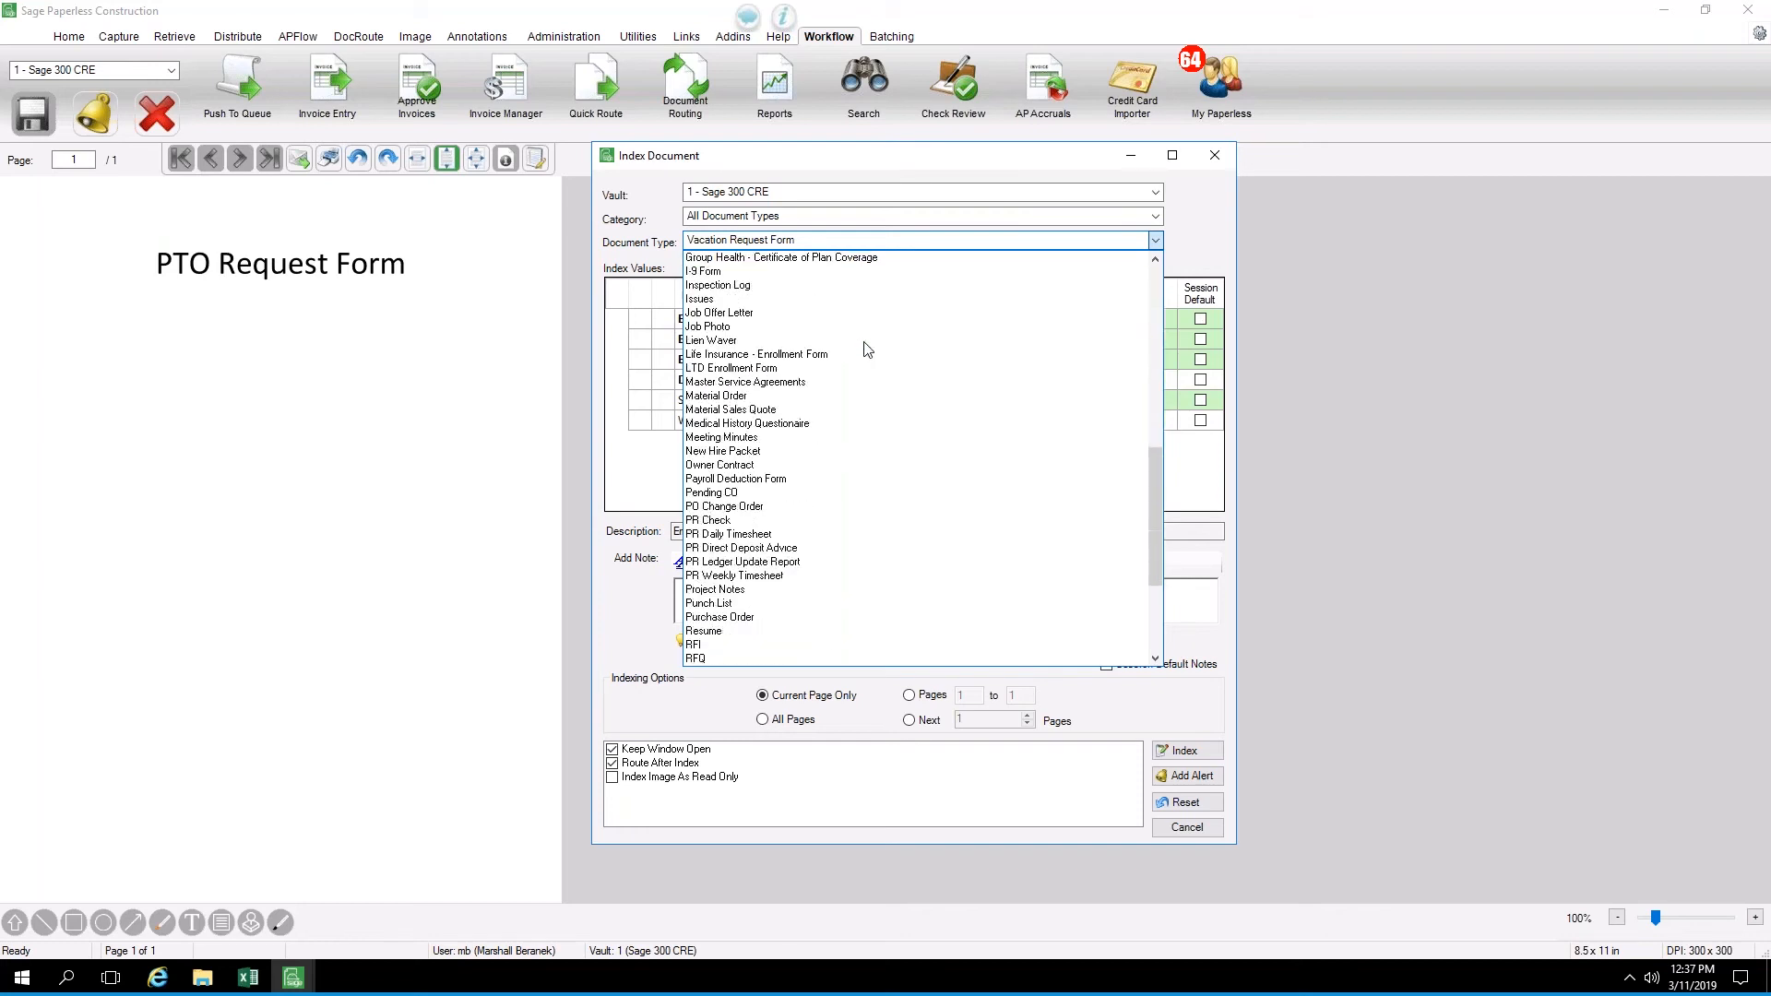
scroll(866, 350, "down", 5)
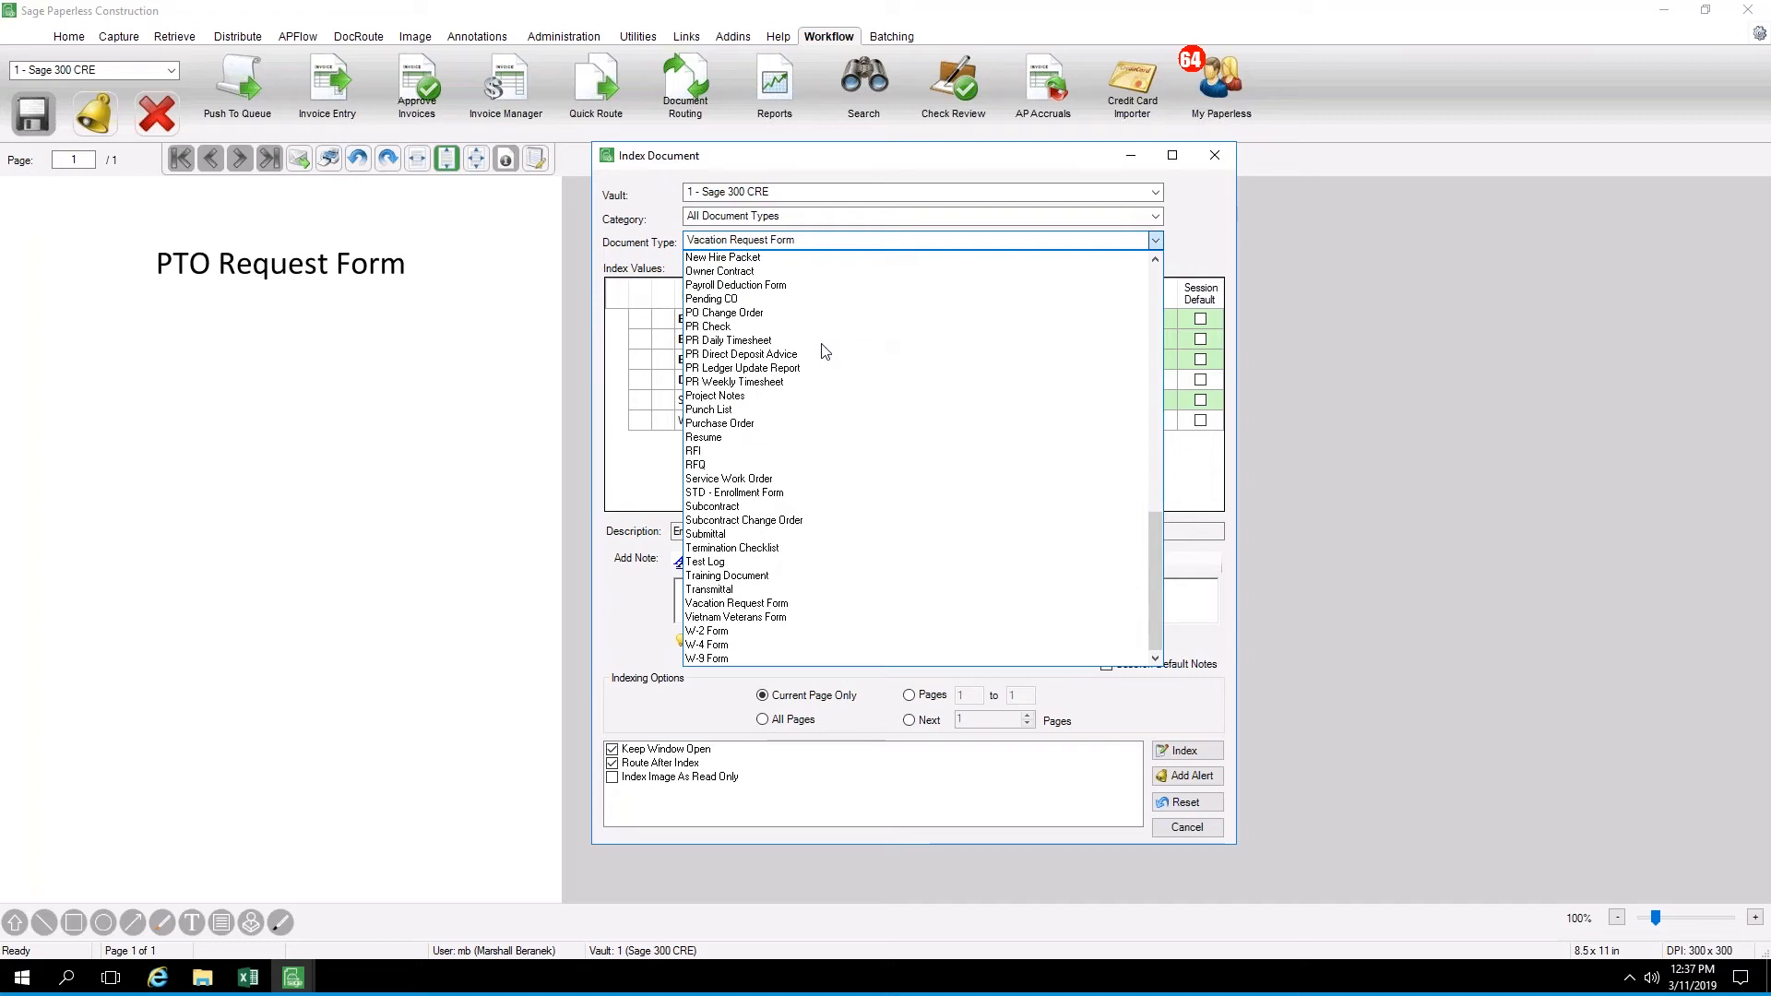
left_click(736, 602)
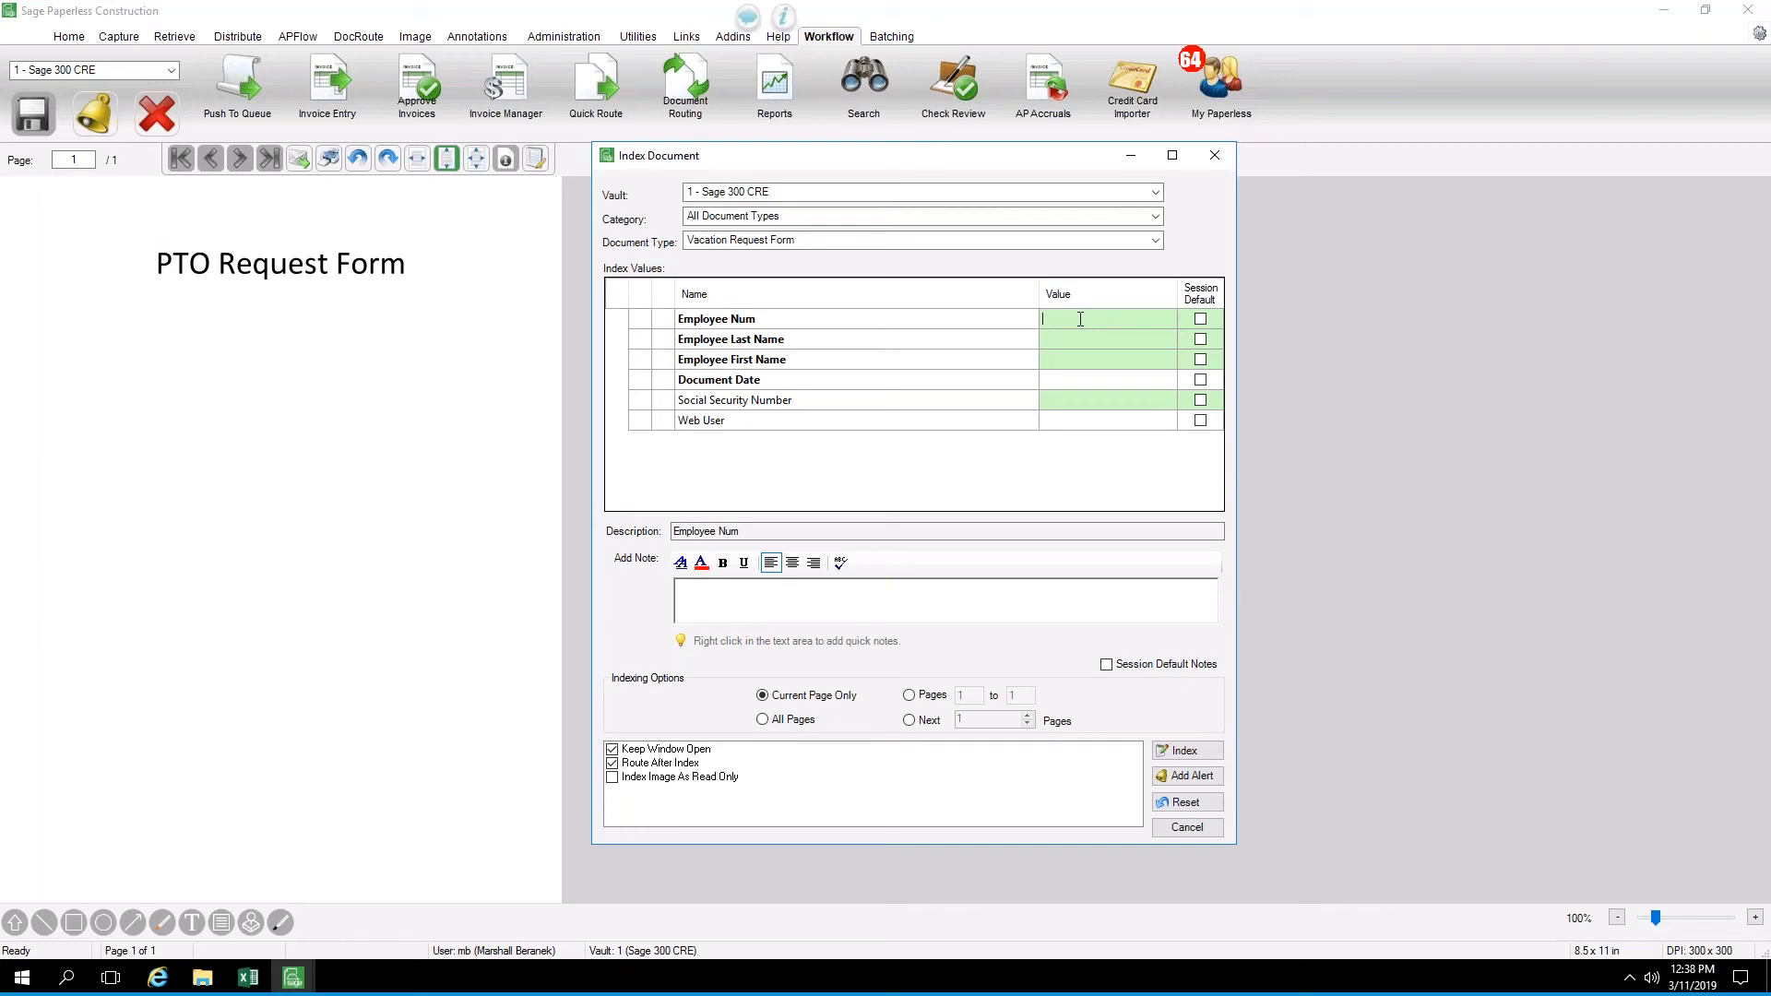
Look up the requesting employee in the employee list and fill in the Vacation Request Form's employee index values
double_click(1081, 319)
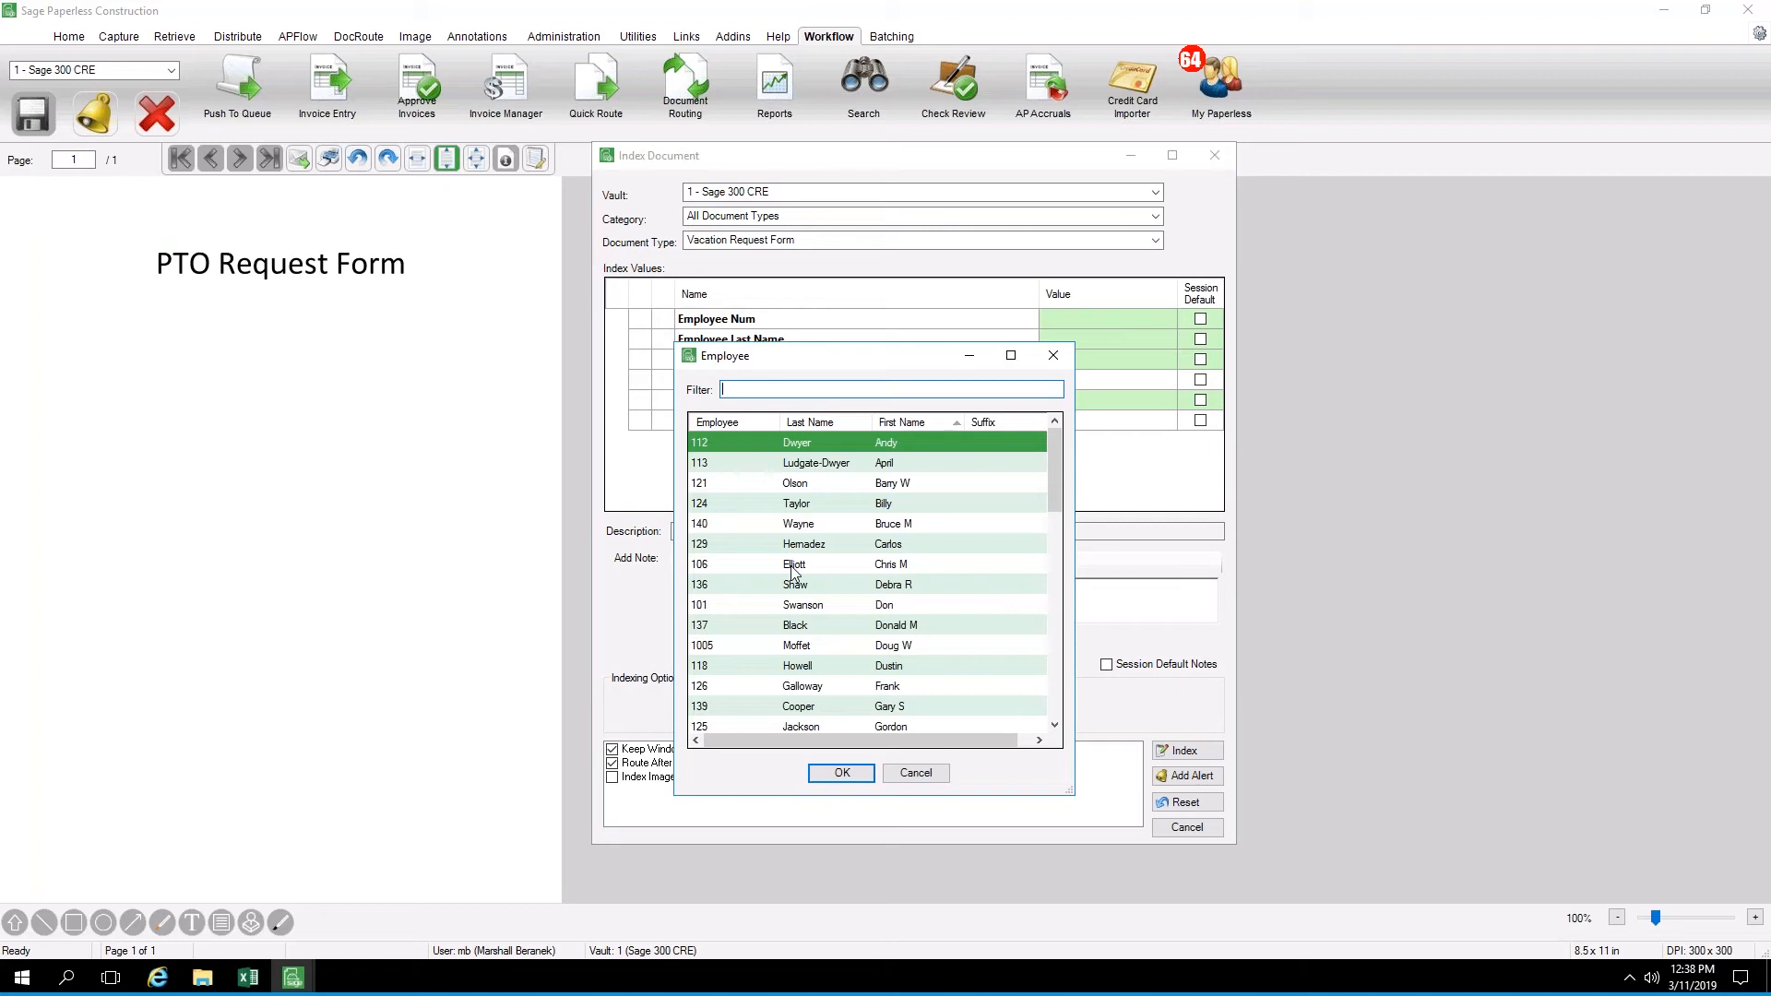
left_click(745, 606)
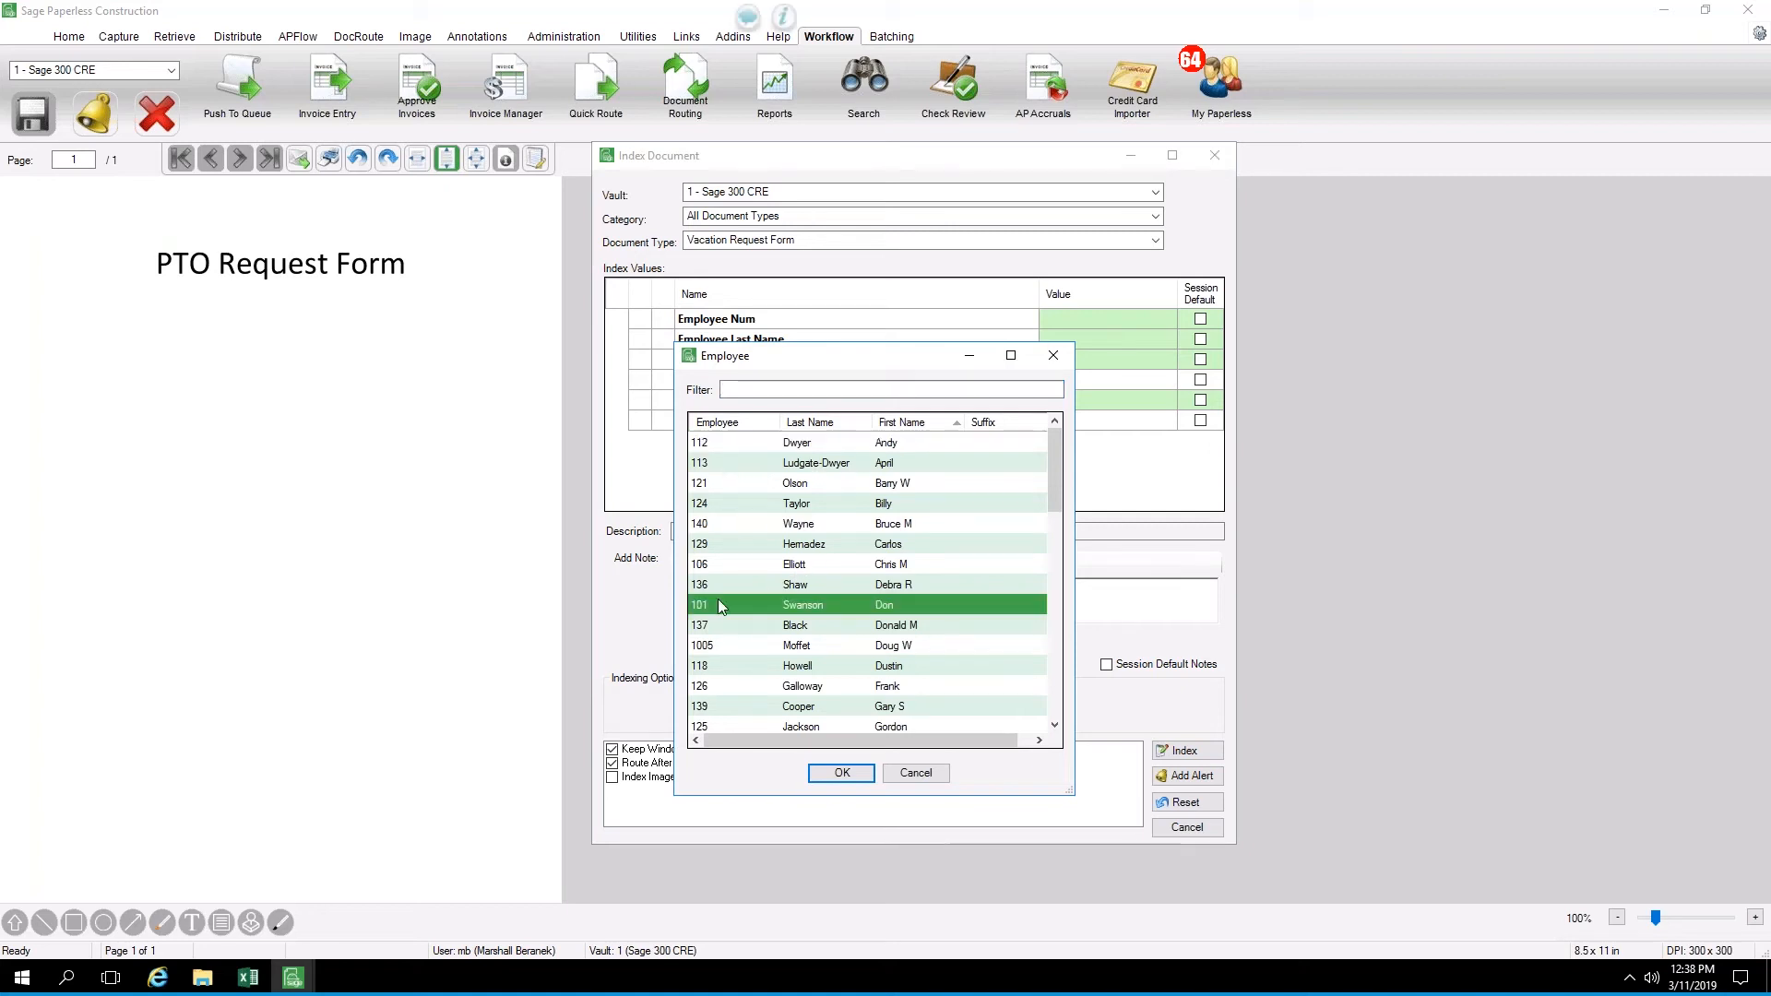
left_click(842, 774)
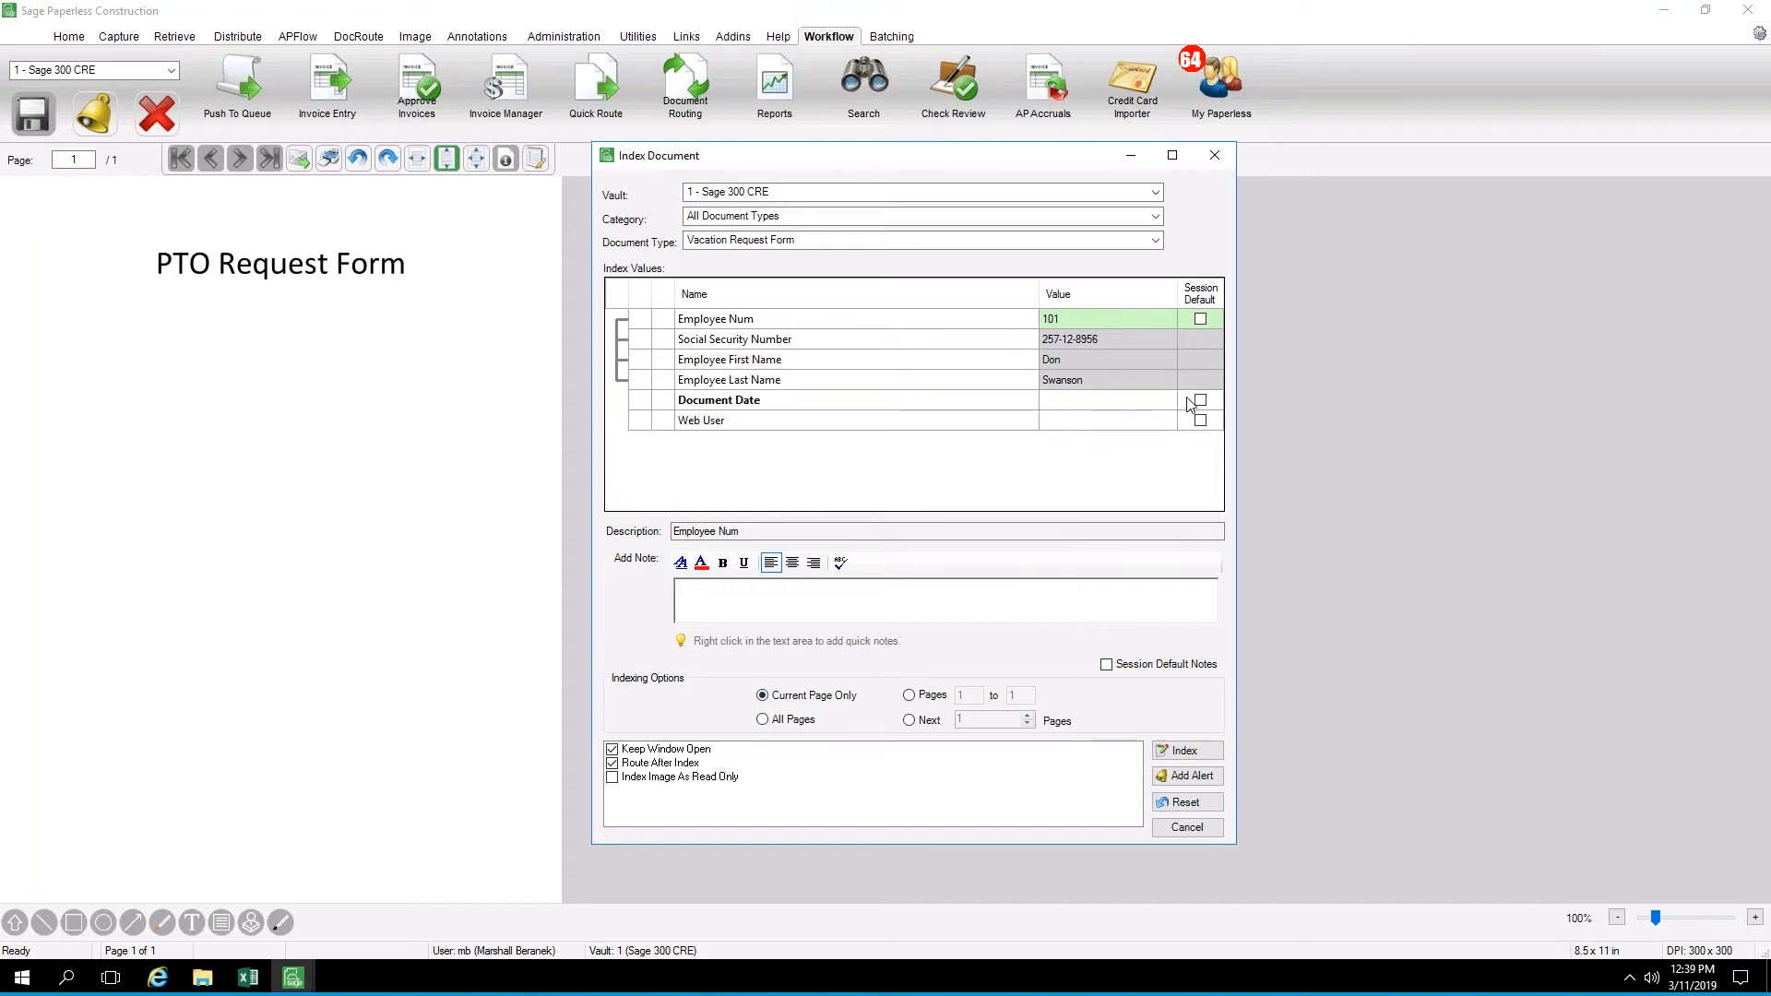
Set the Document Date to 3/11/2019 and index the PTO Request Form
left_click(1068, 407)
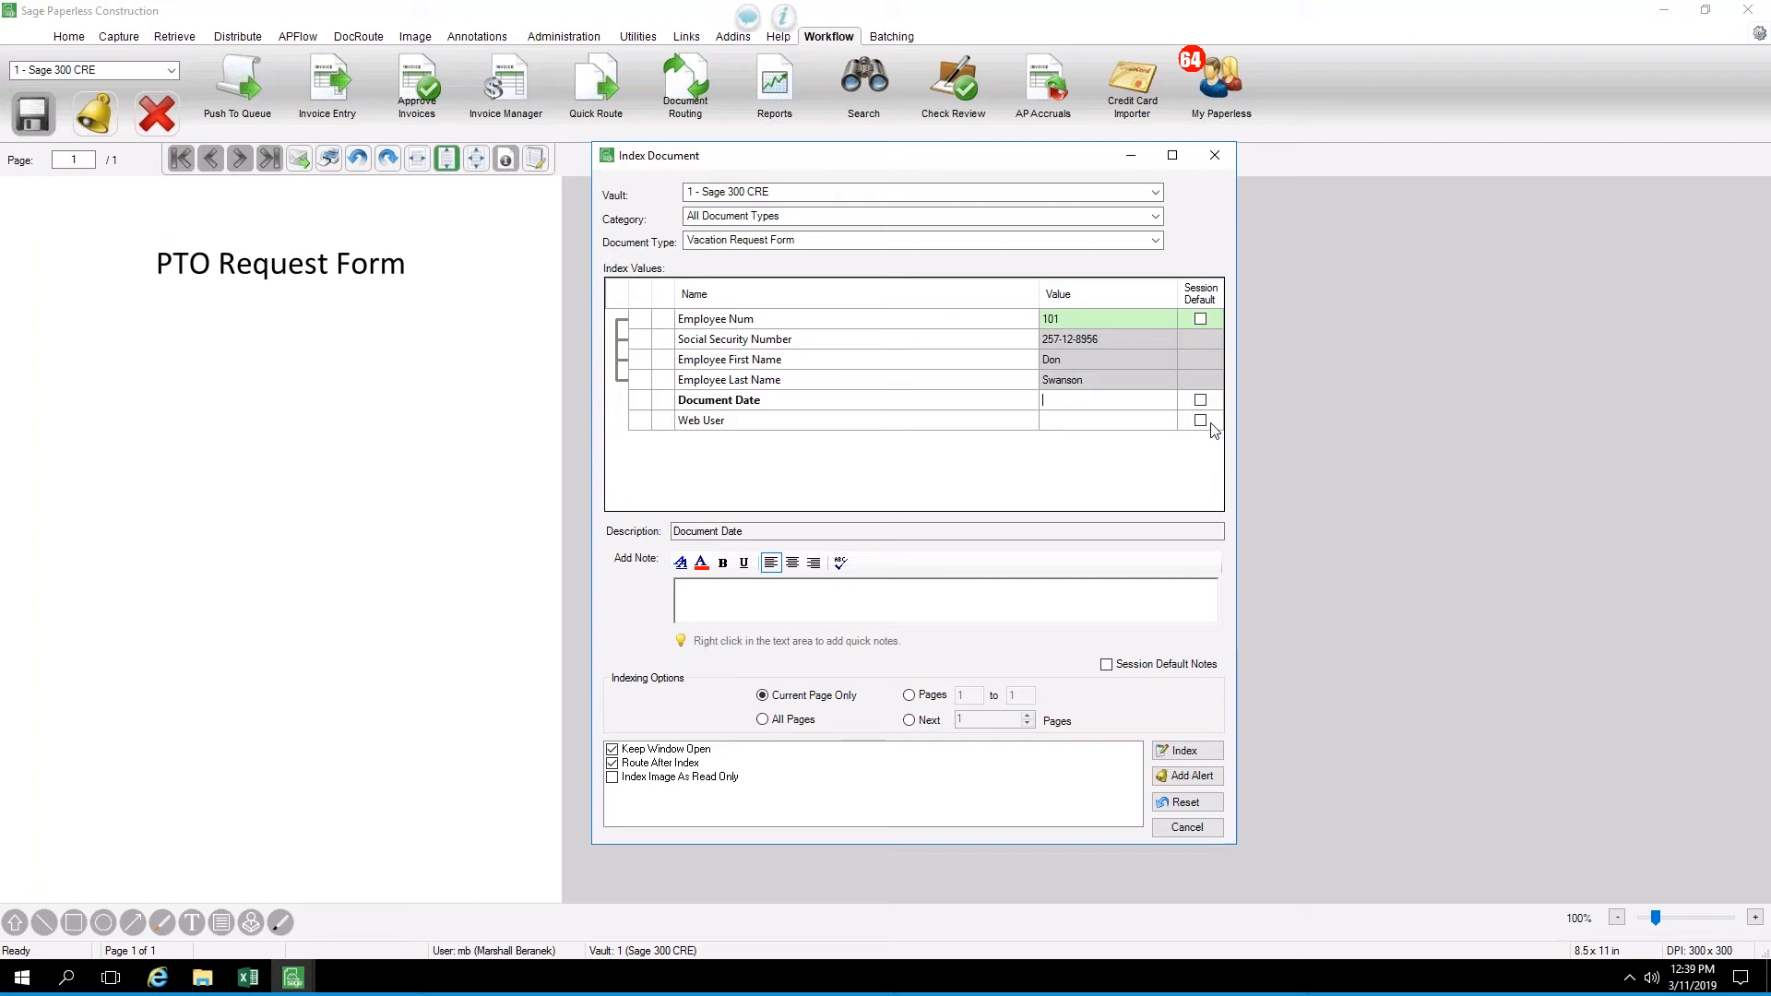
type("3/11/2019")
key("Tab")
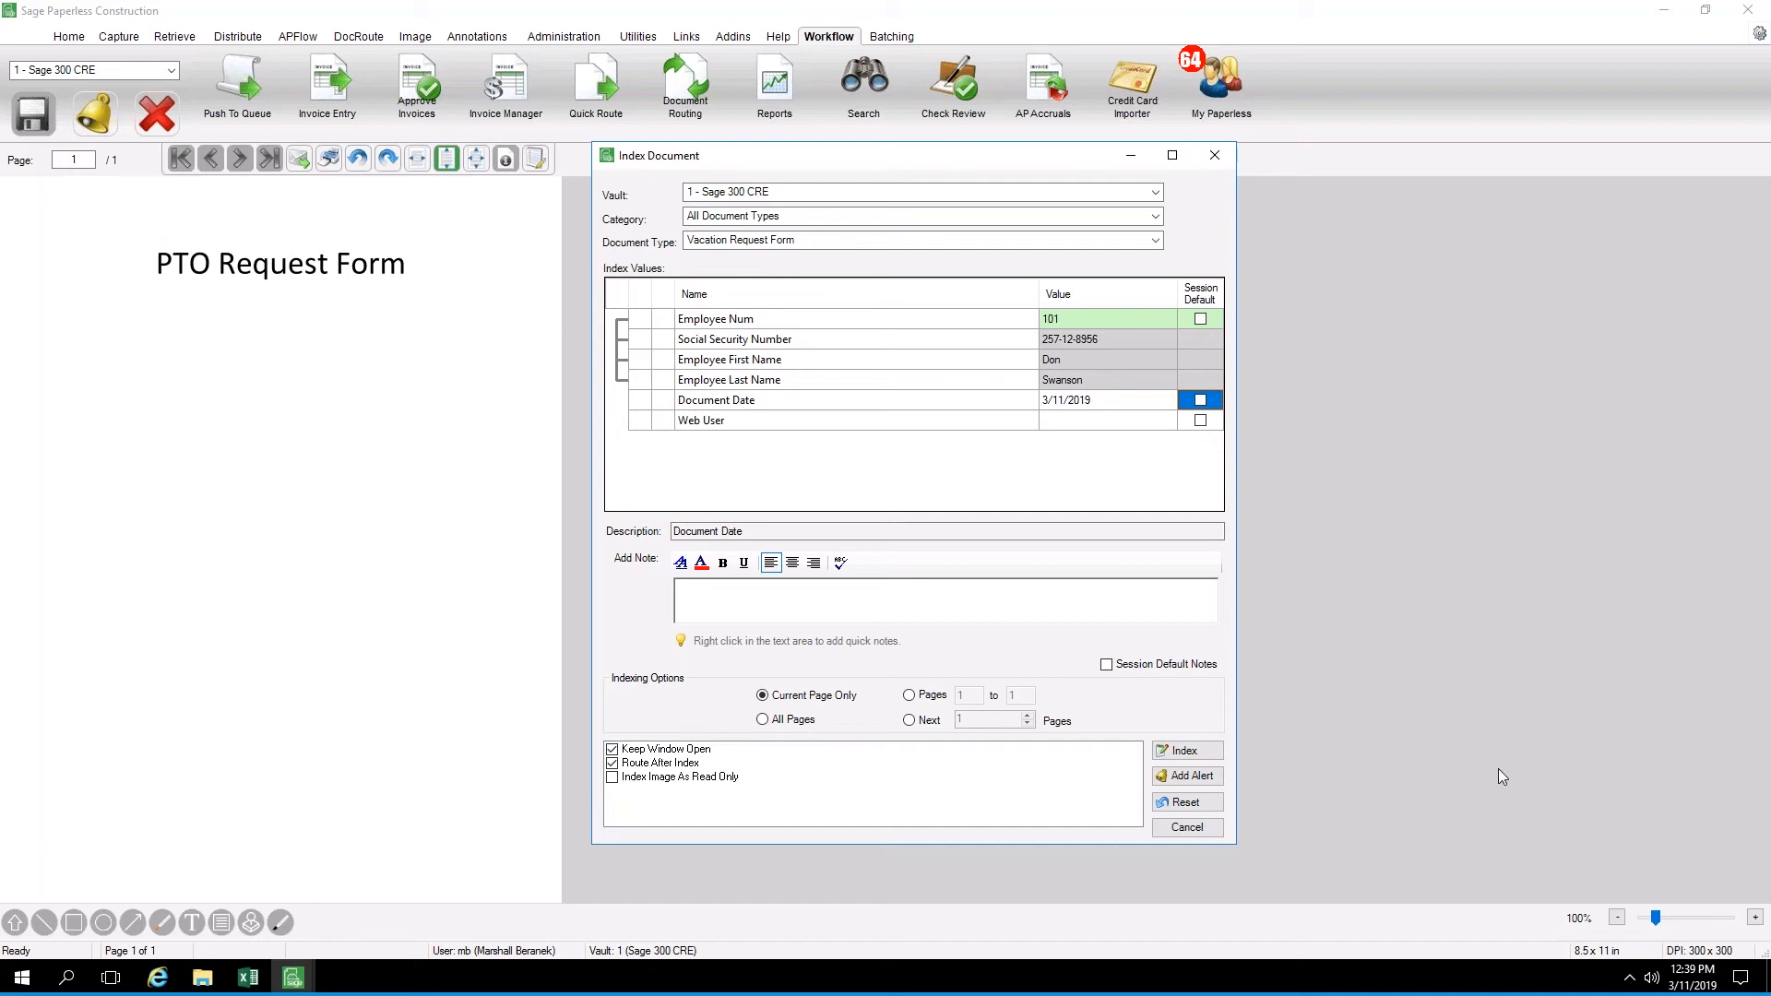
left_click(1178, 753)
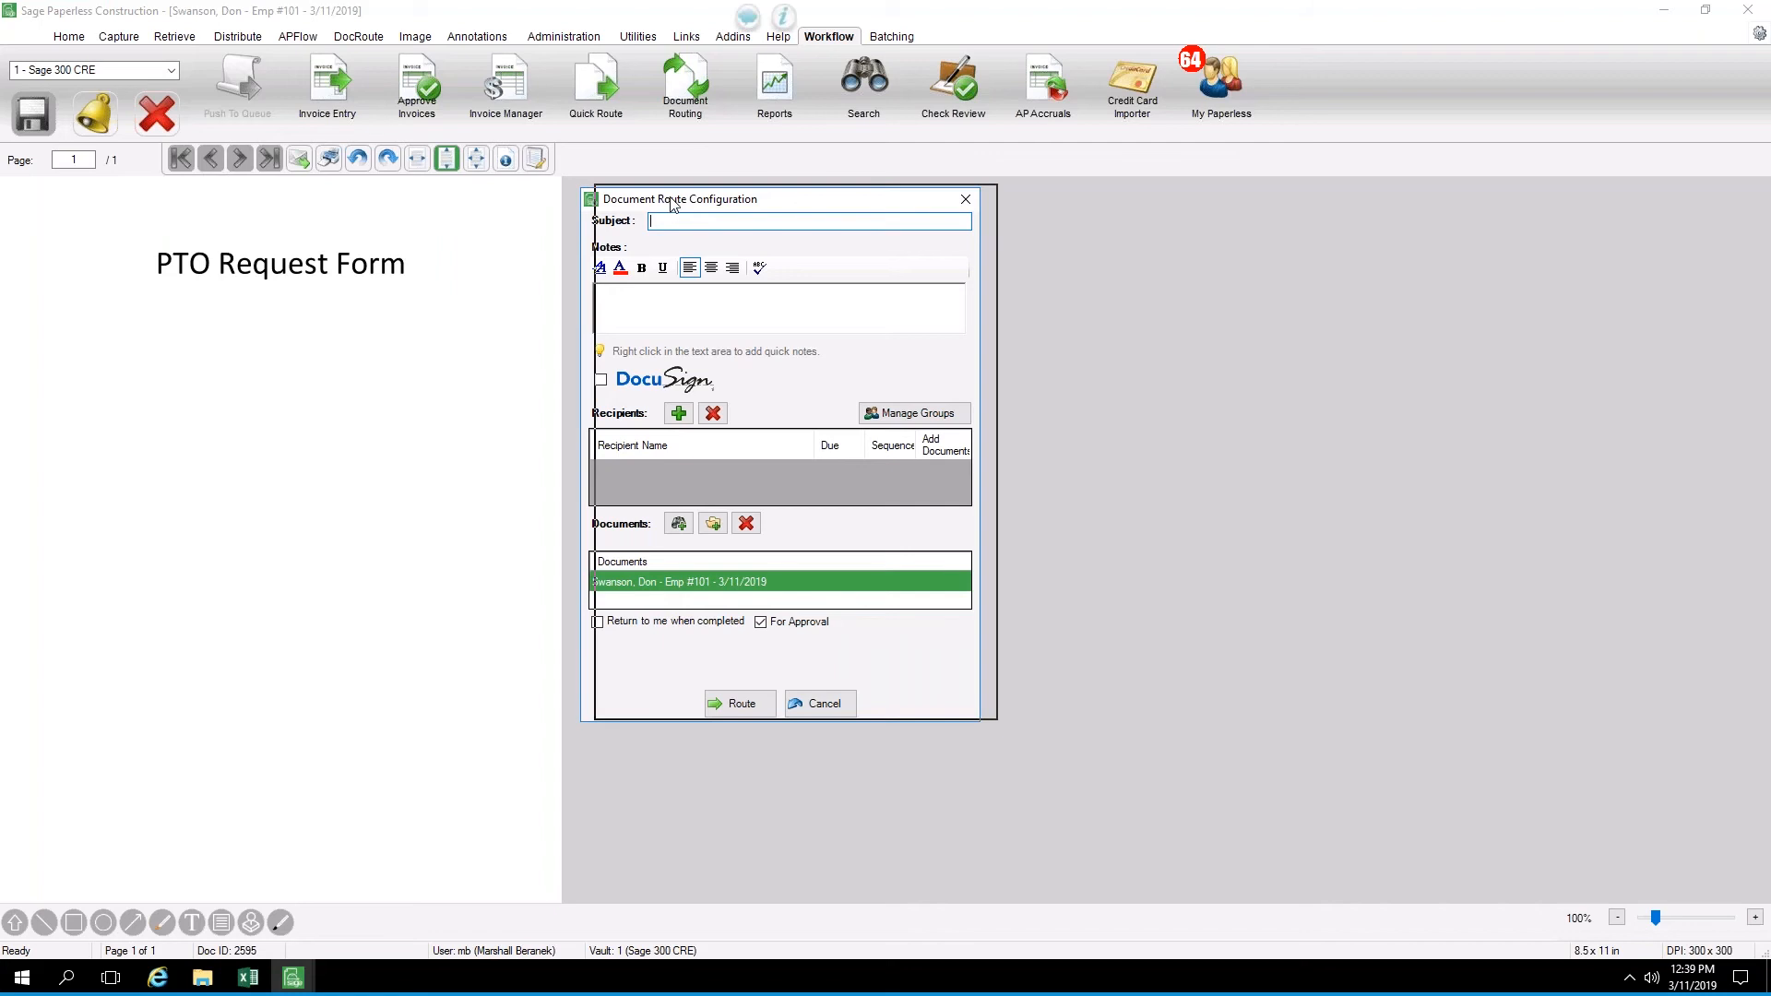
Dismiss the Document Route Configuration for the indexed form without setting up a manual route
left_click_drag(657, 205, 673, 201)
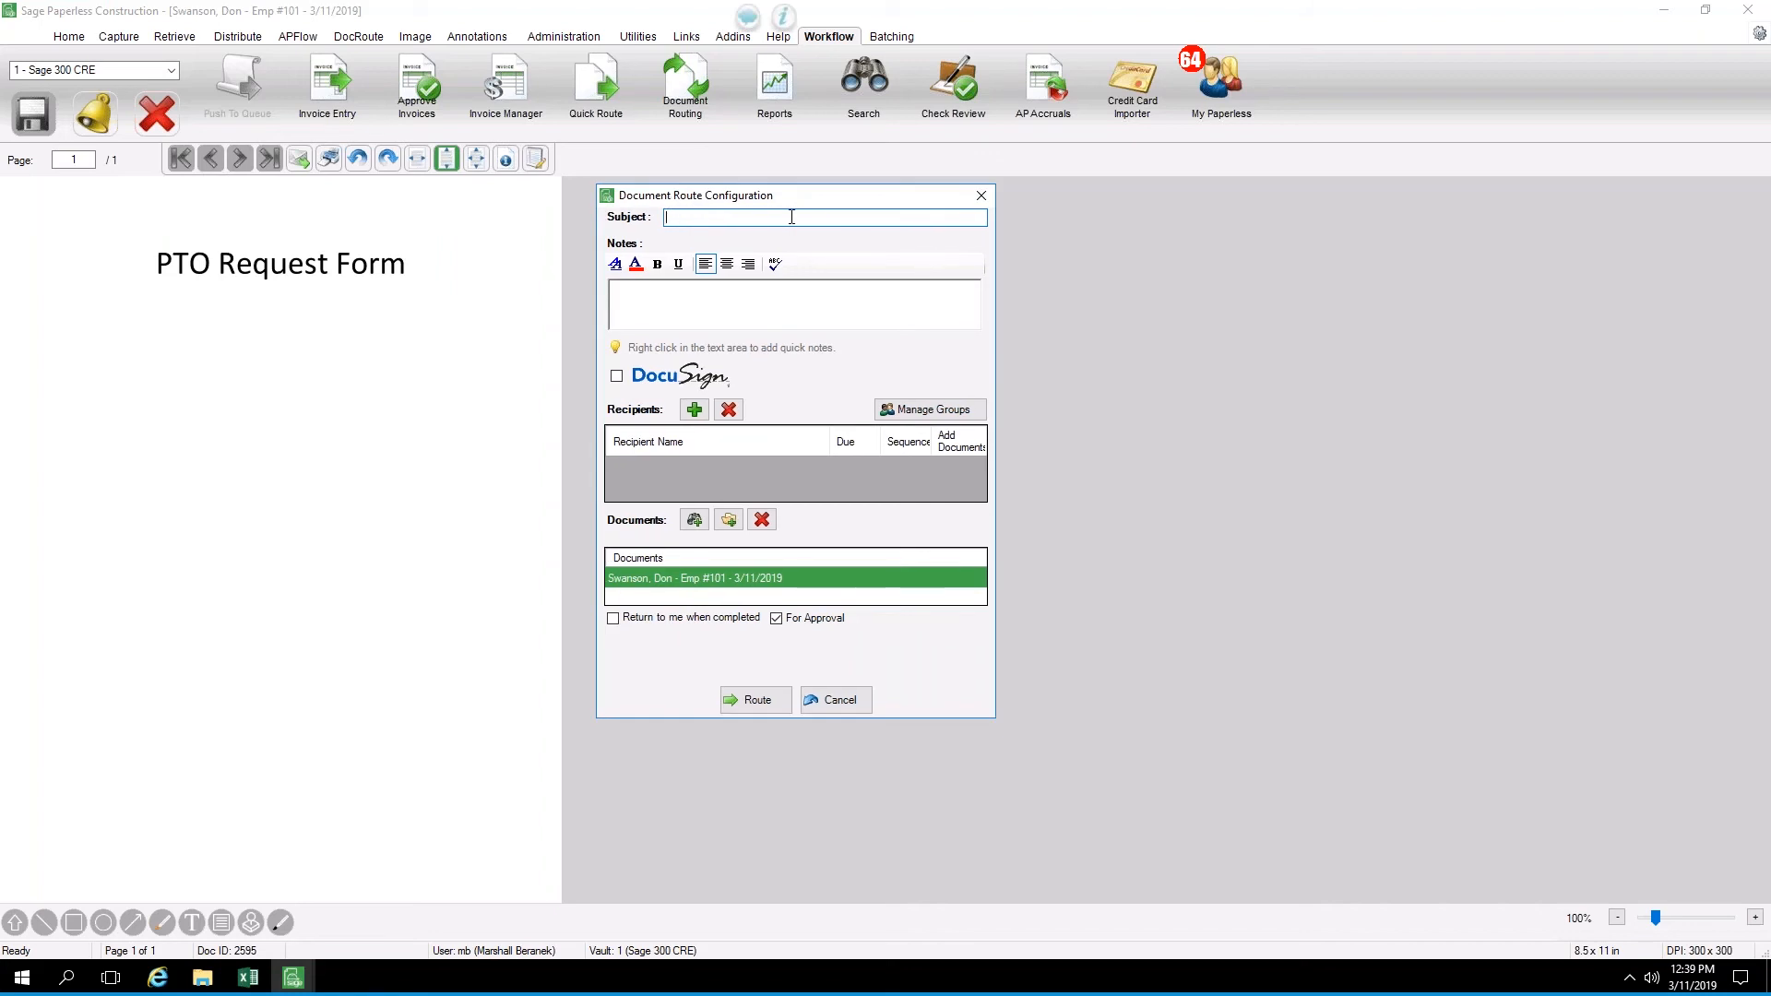
left_click(712, 301)
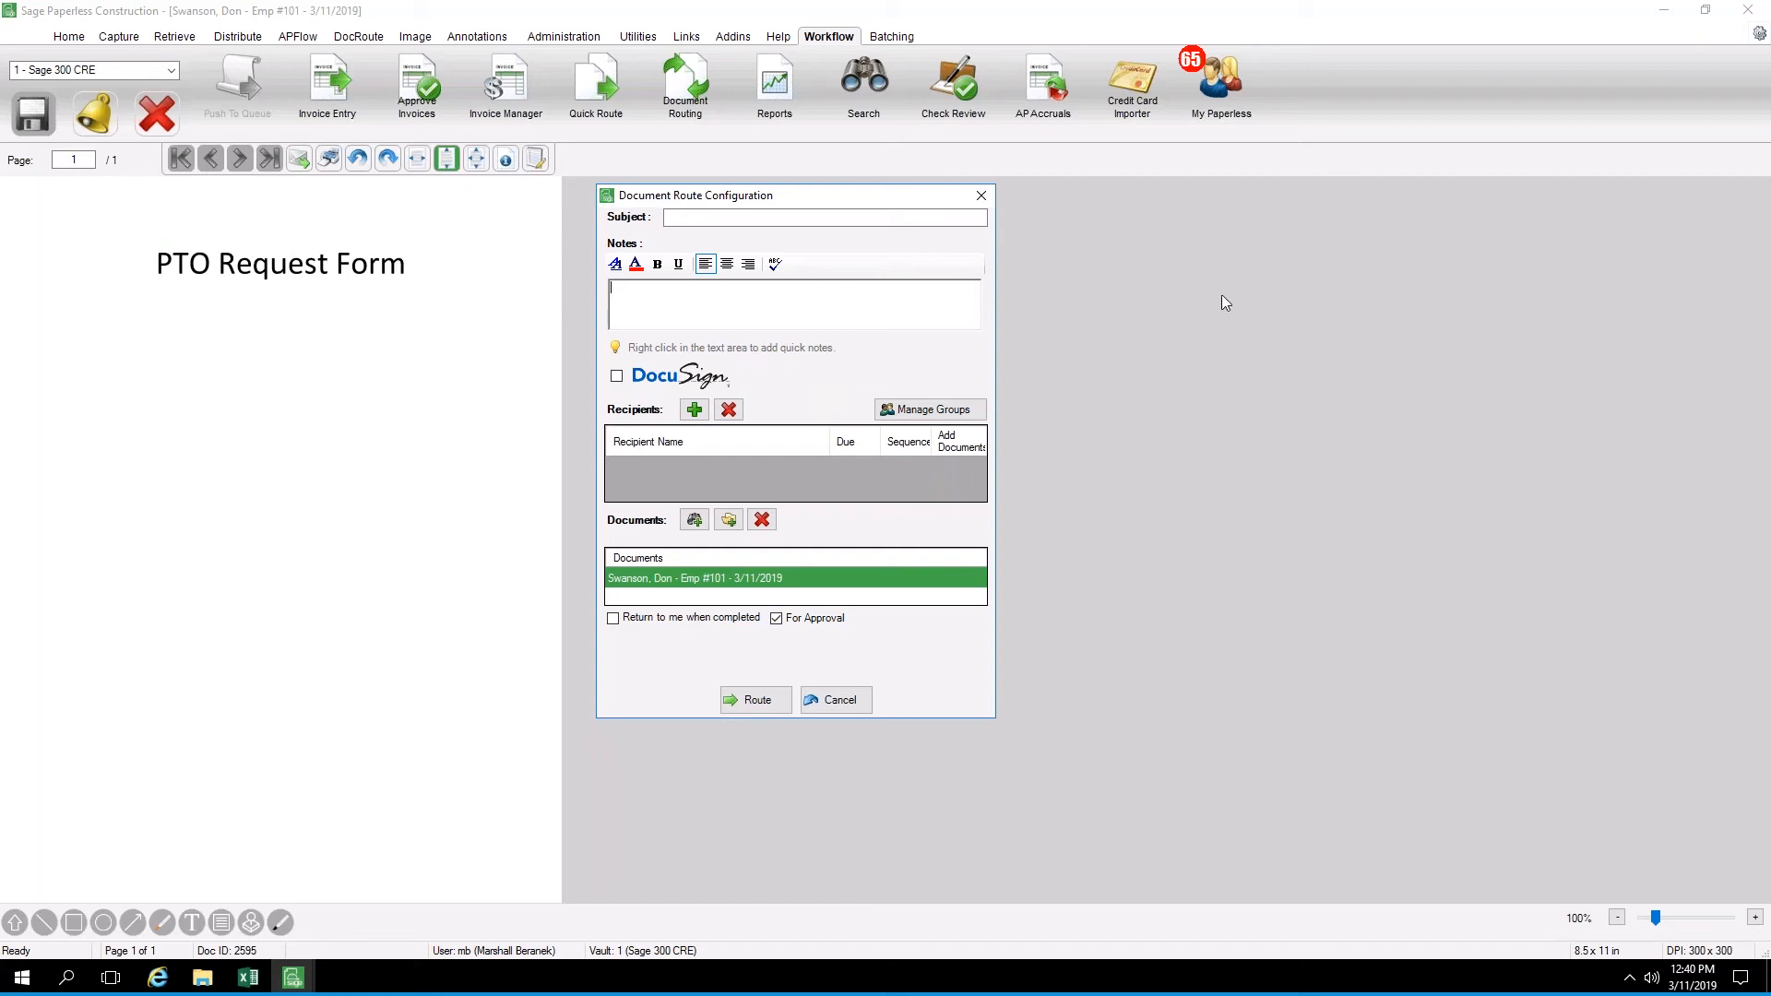
left_click_drag(756, 199, 725, 199)
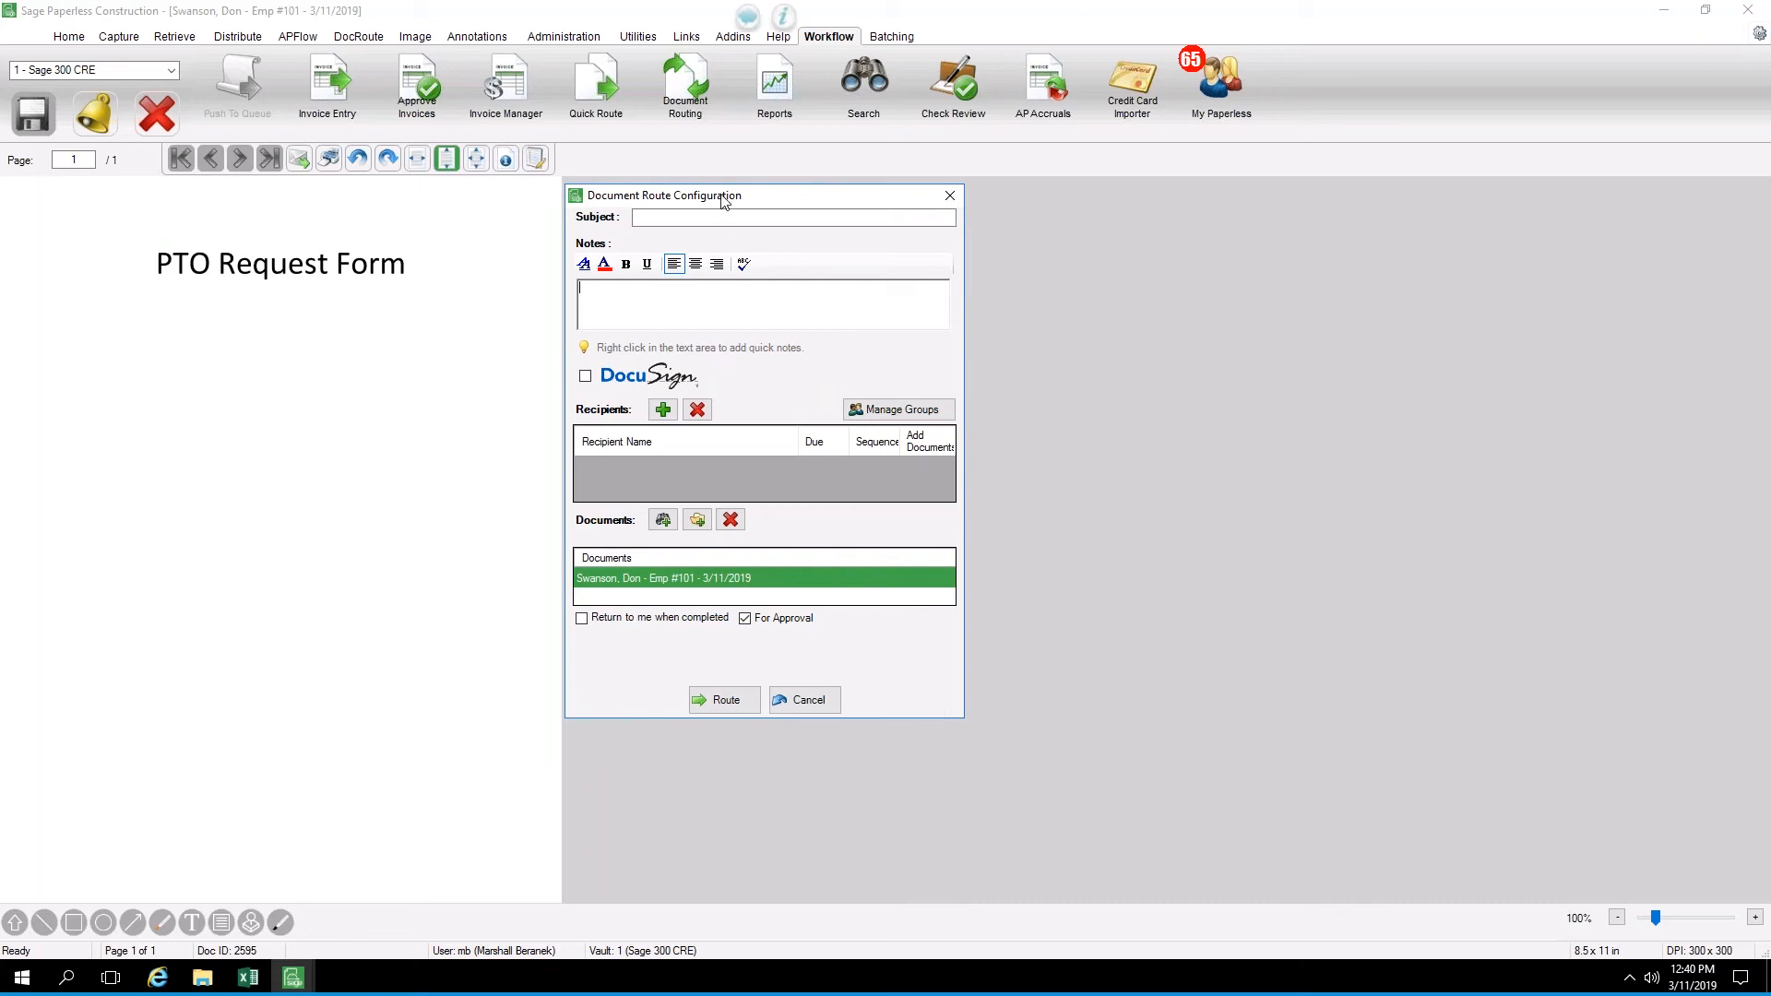
left_click(804, 703)
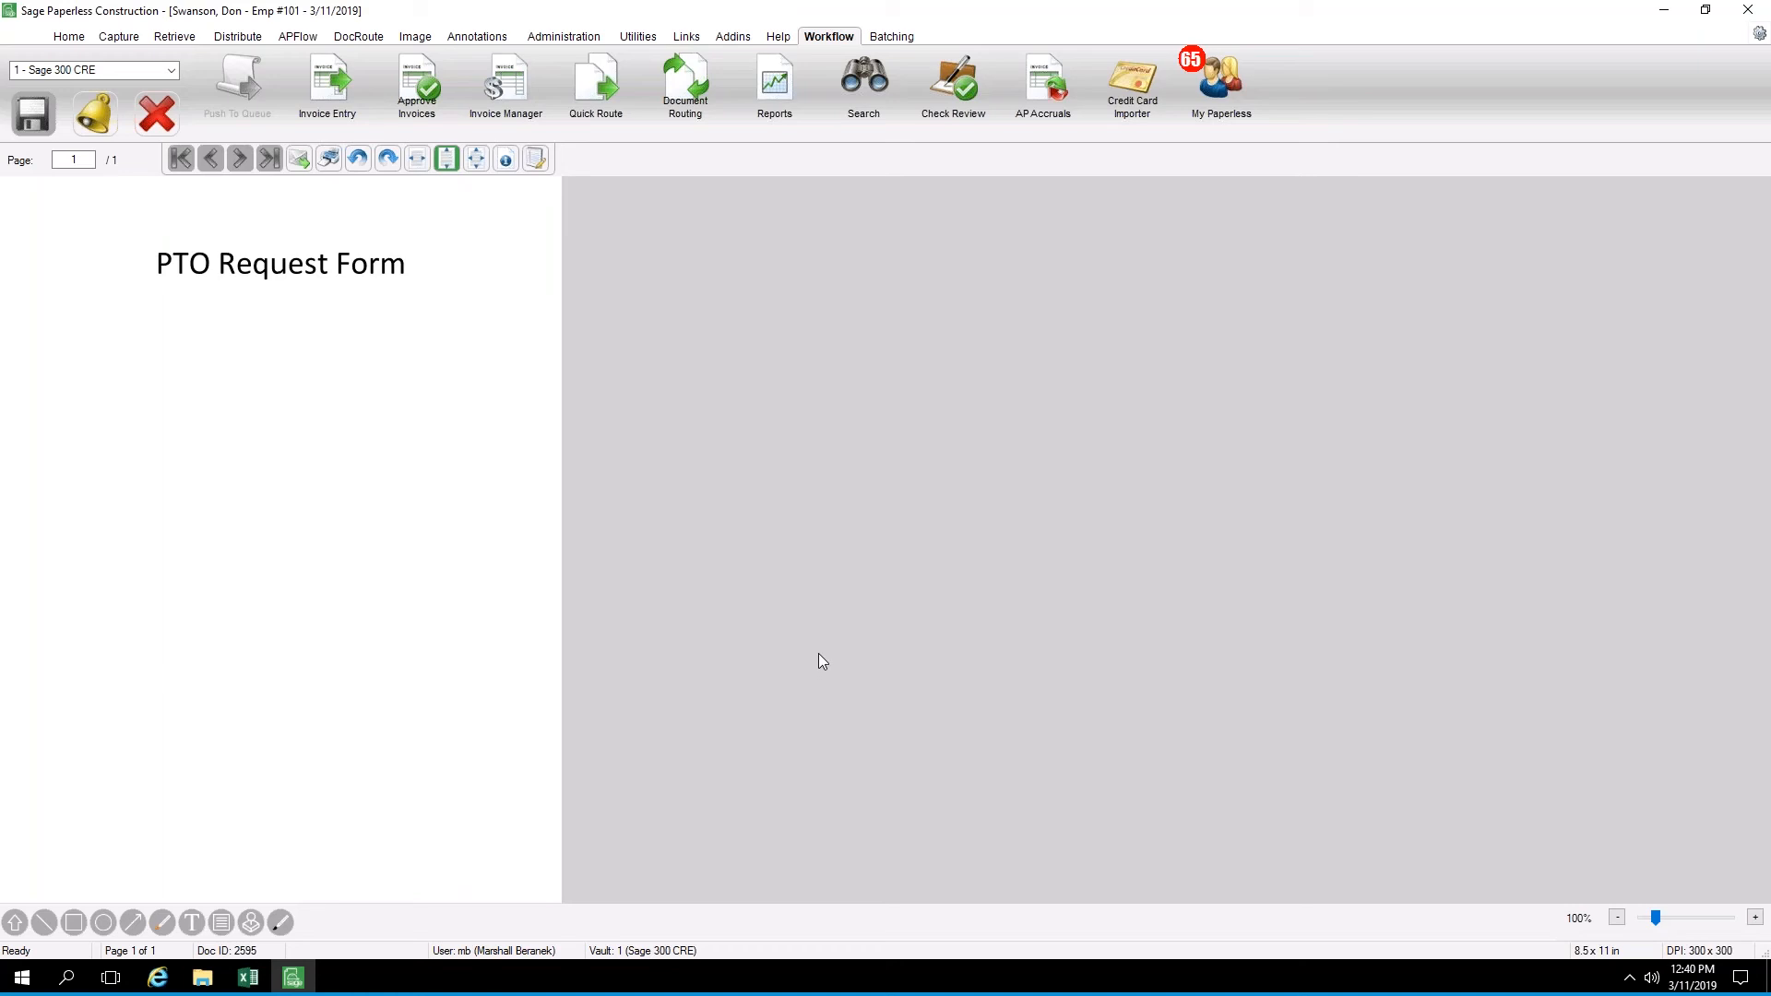
Start Document Routing, reload the DocRoutes inbox in ePortal, and return to Sage Paperless Construction
left_click(692, 92)
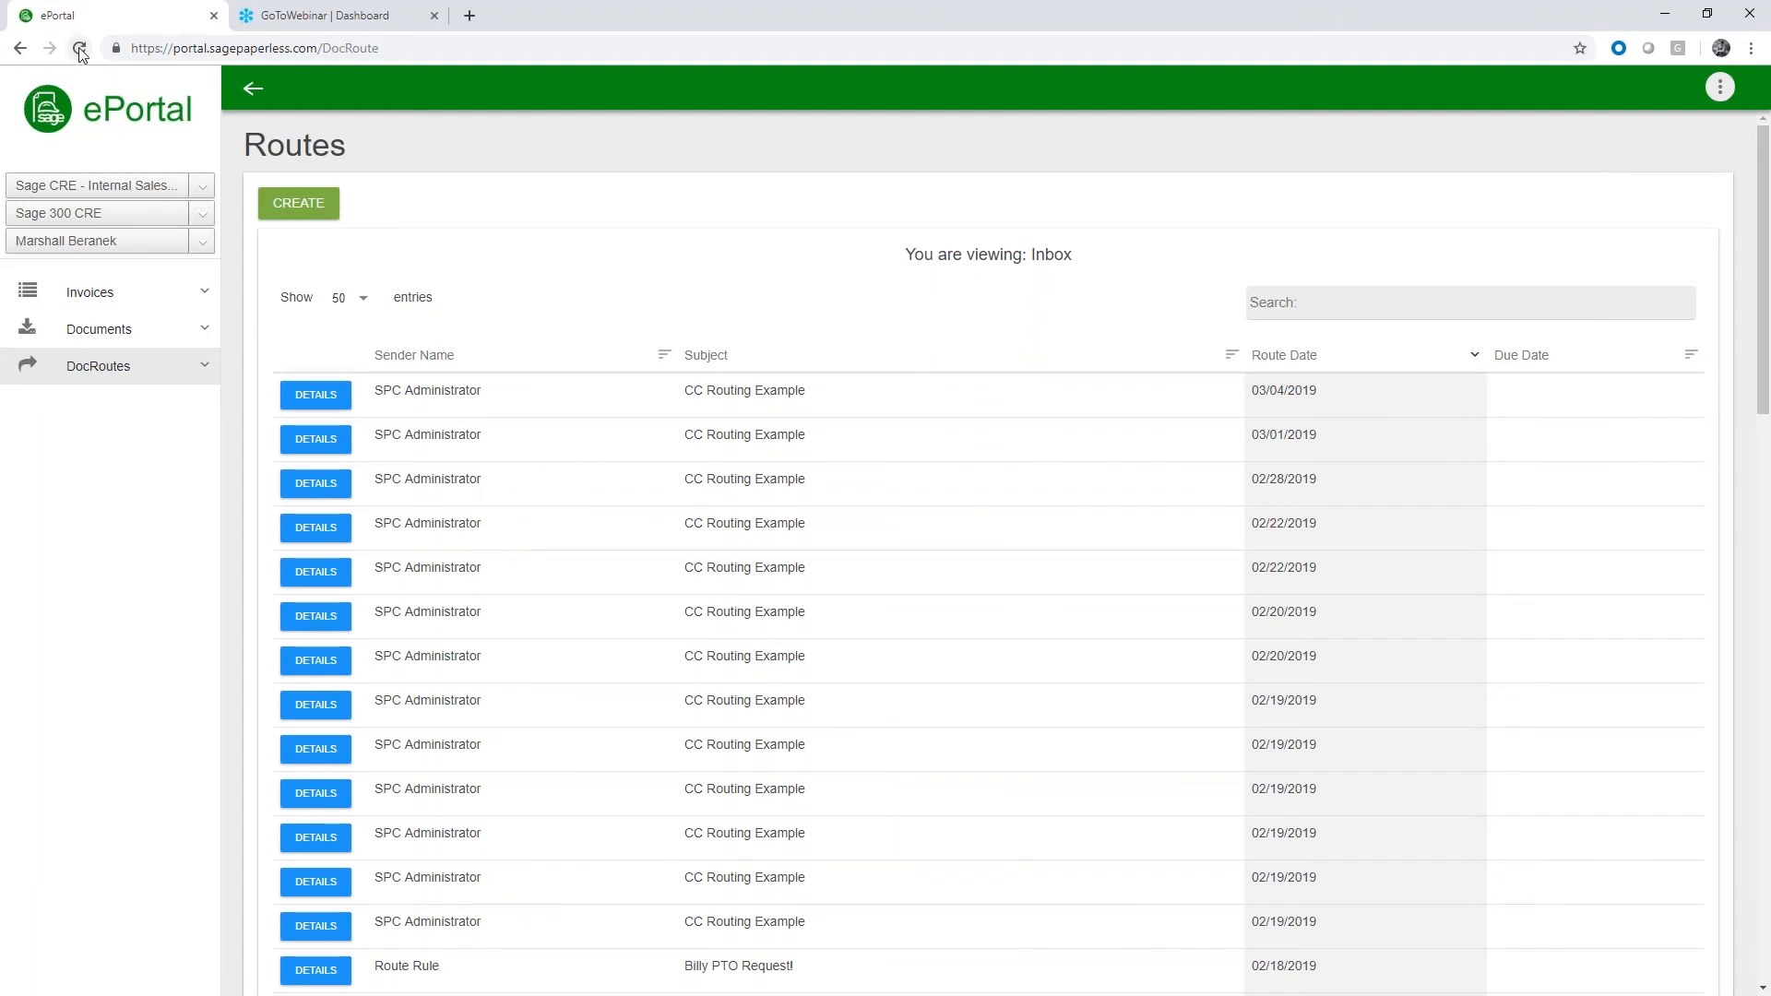
left_click(80, 48)
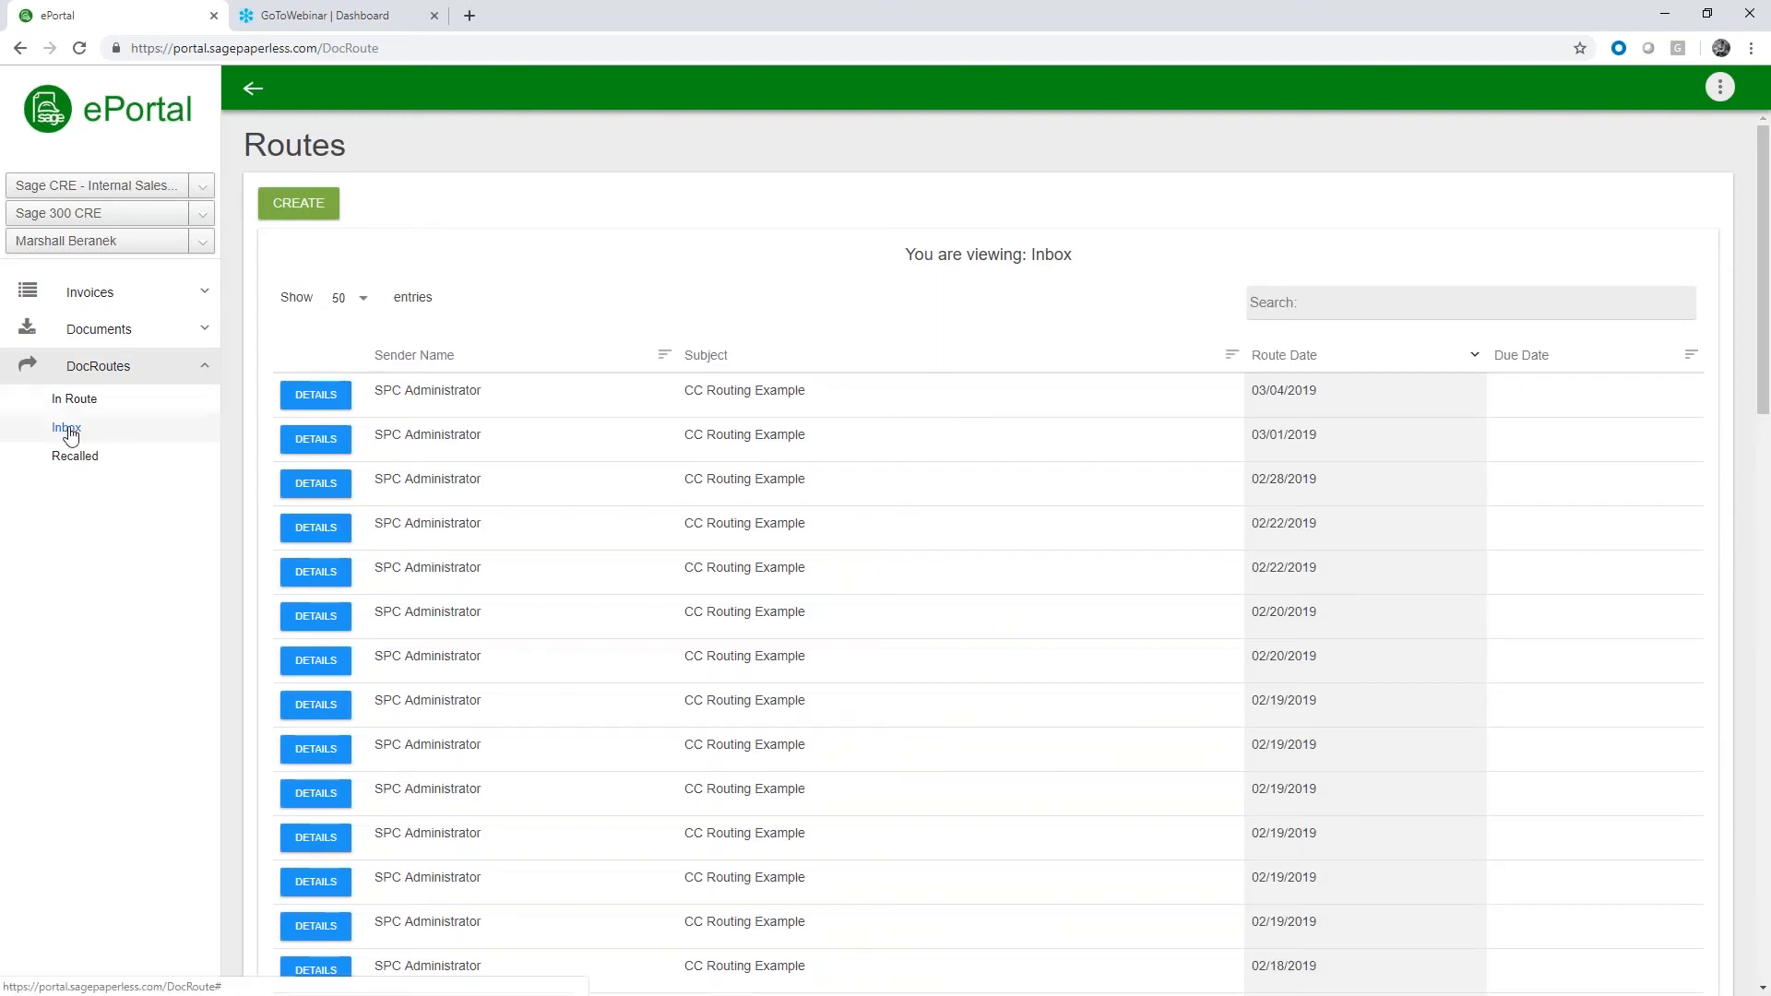
left_click(95, 377)
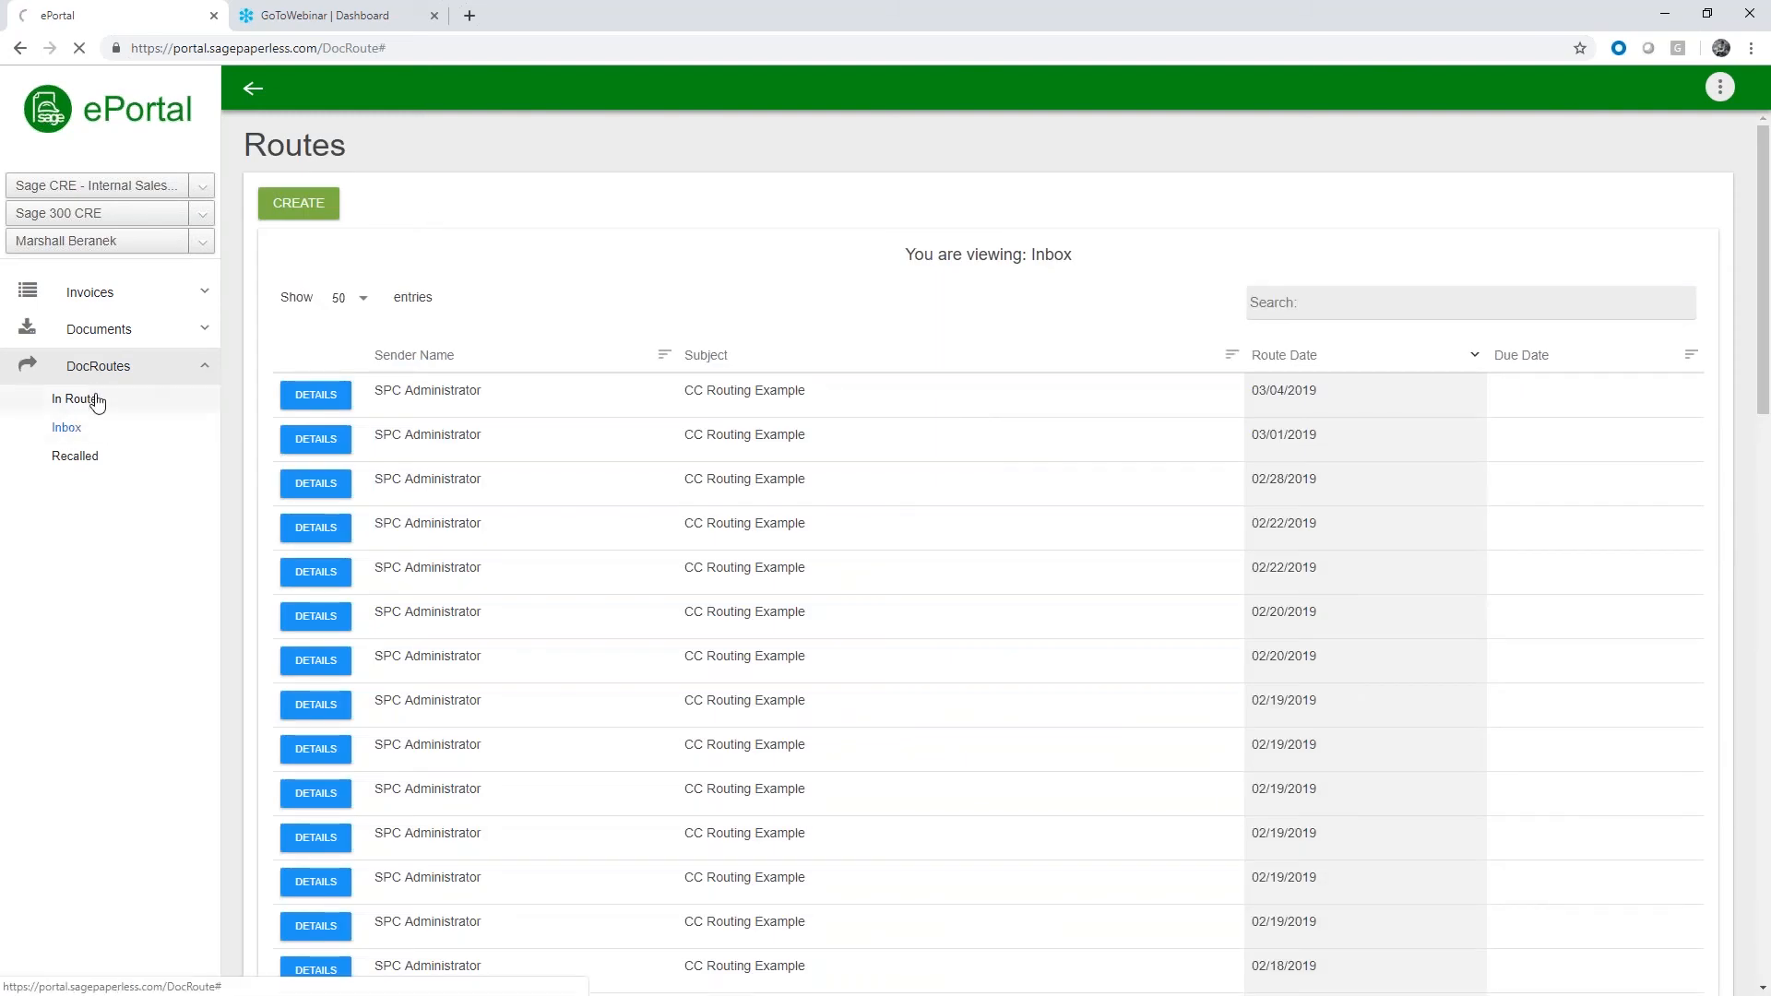
left_click(95, 399)
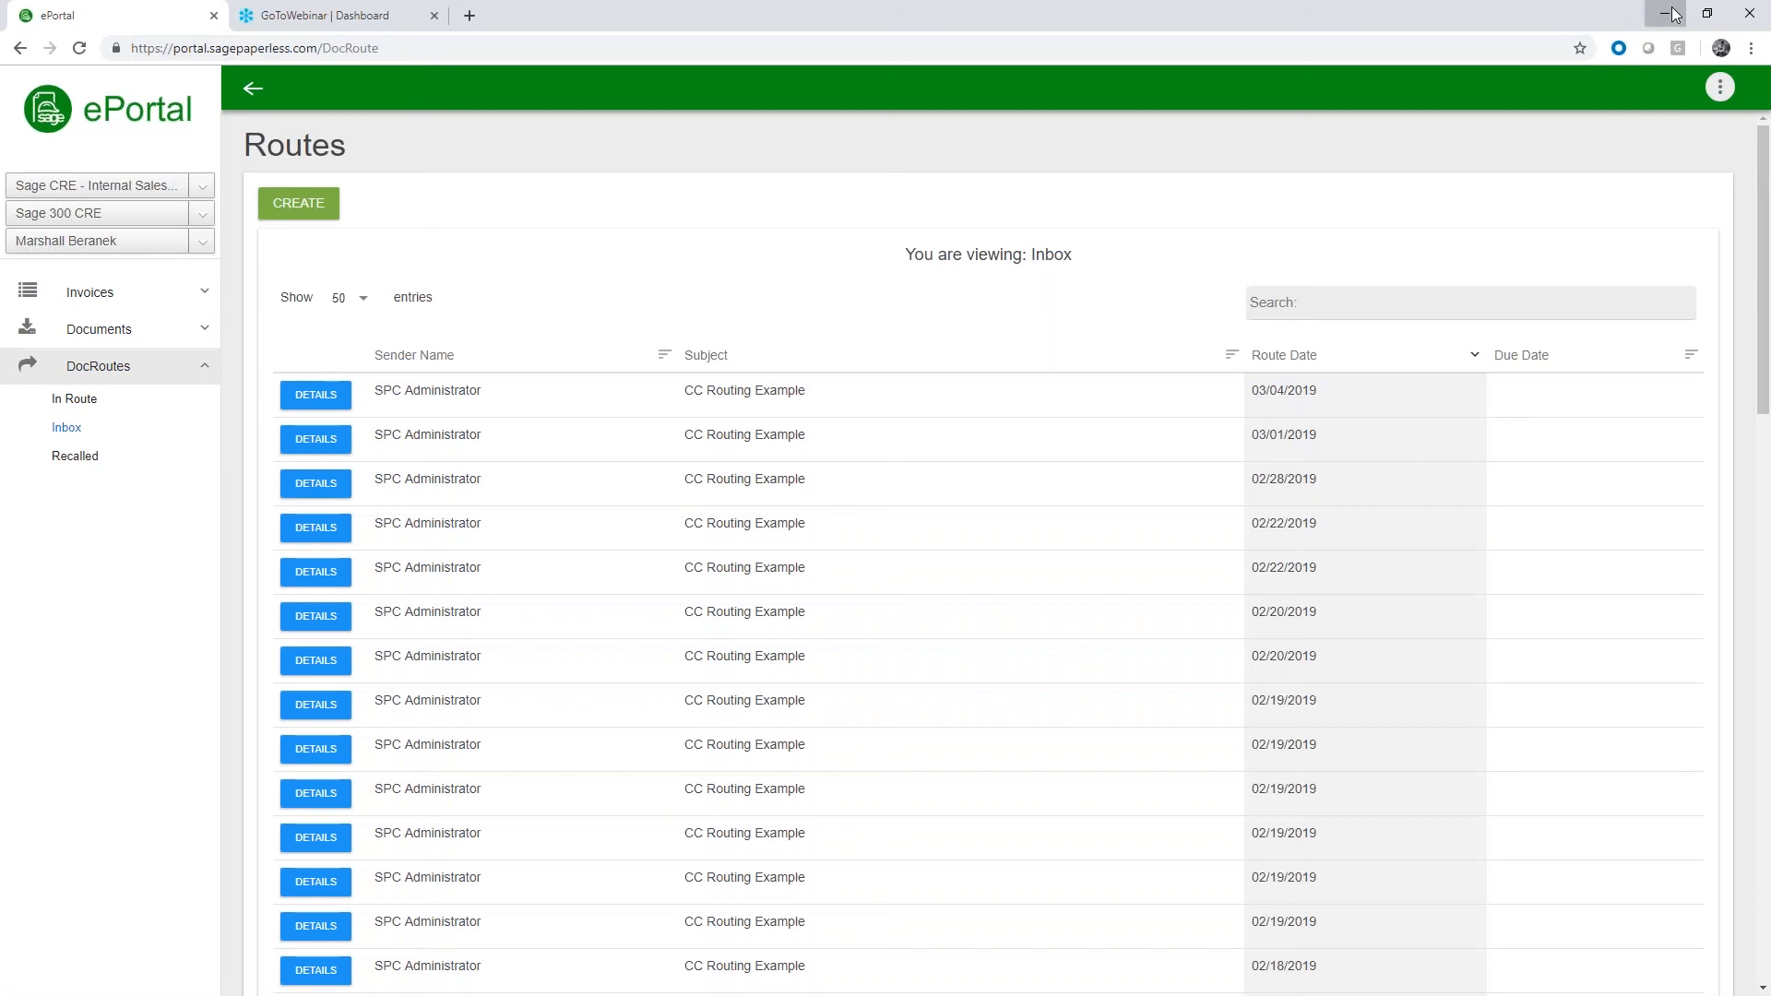
left_click(1671, 13)
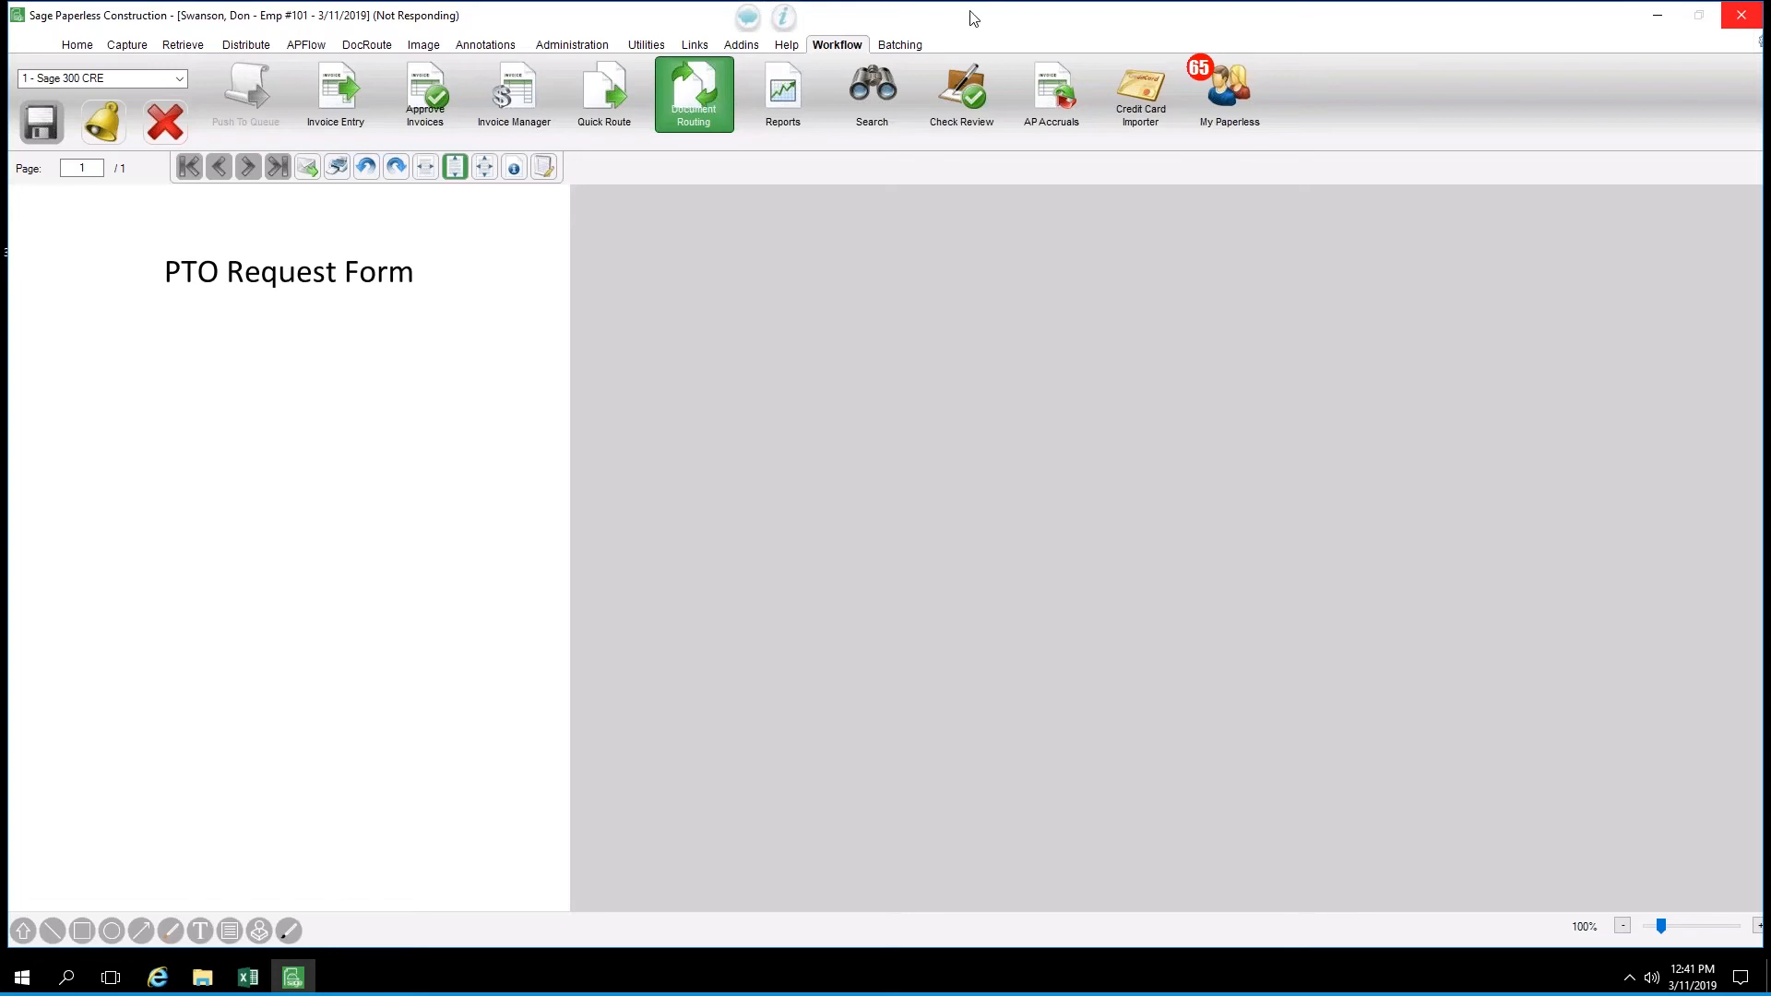
Close the unresponsive Sage Paperless Construction, relaunch it from the desktop and log in with the account password
left_click_drag(960, 37, 955, 49)
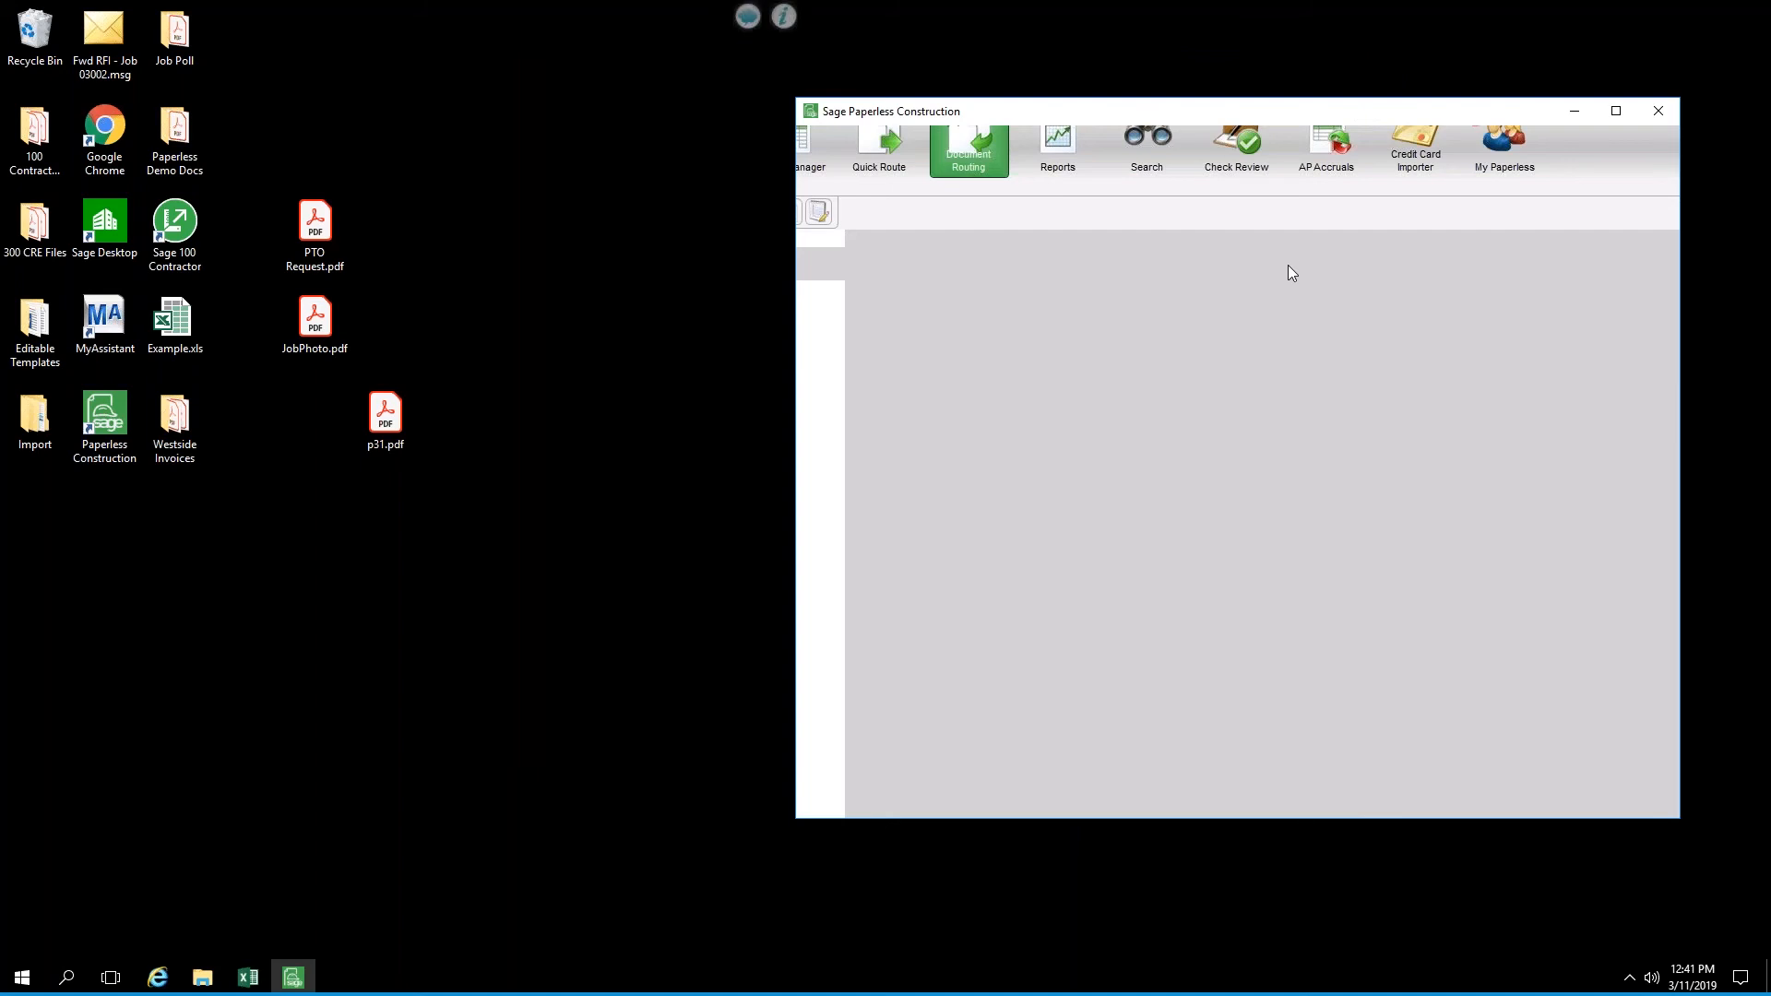
left_click(1658, 113)
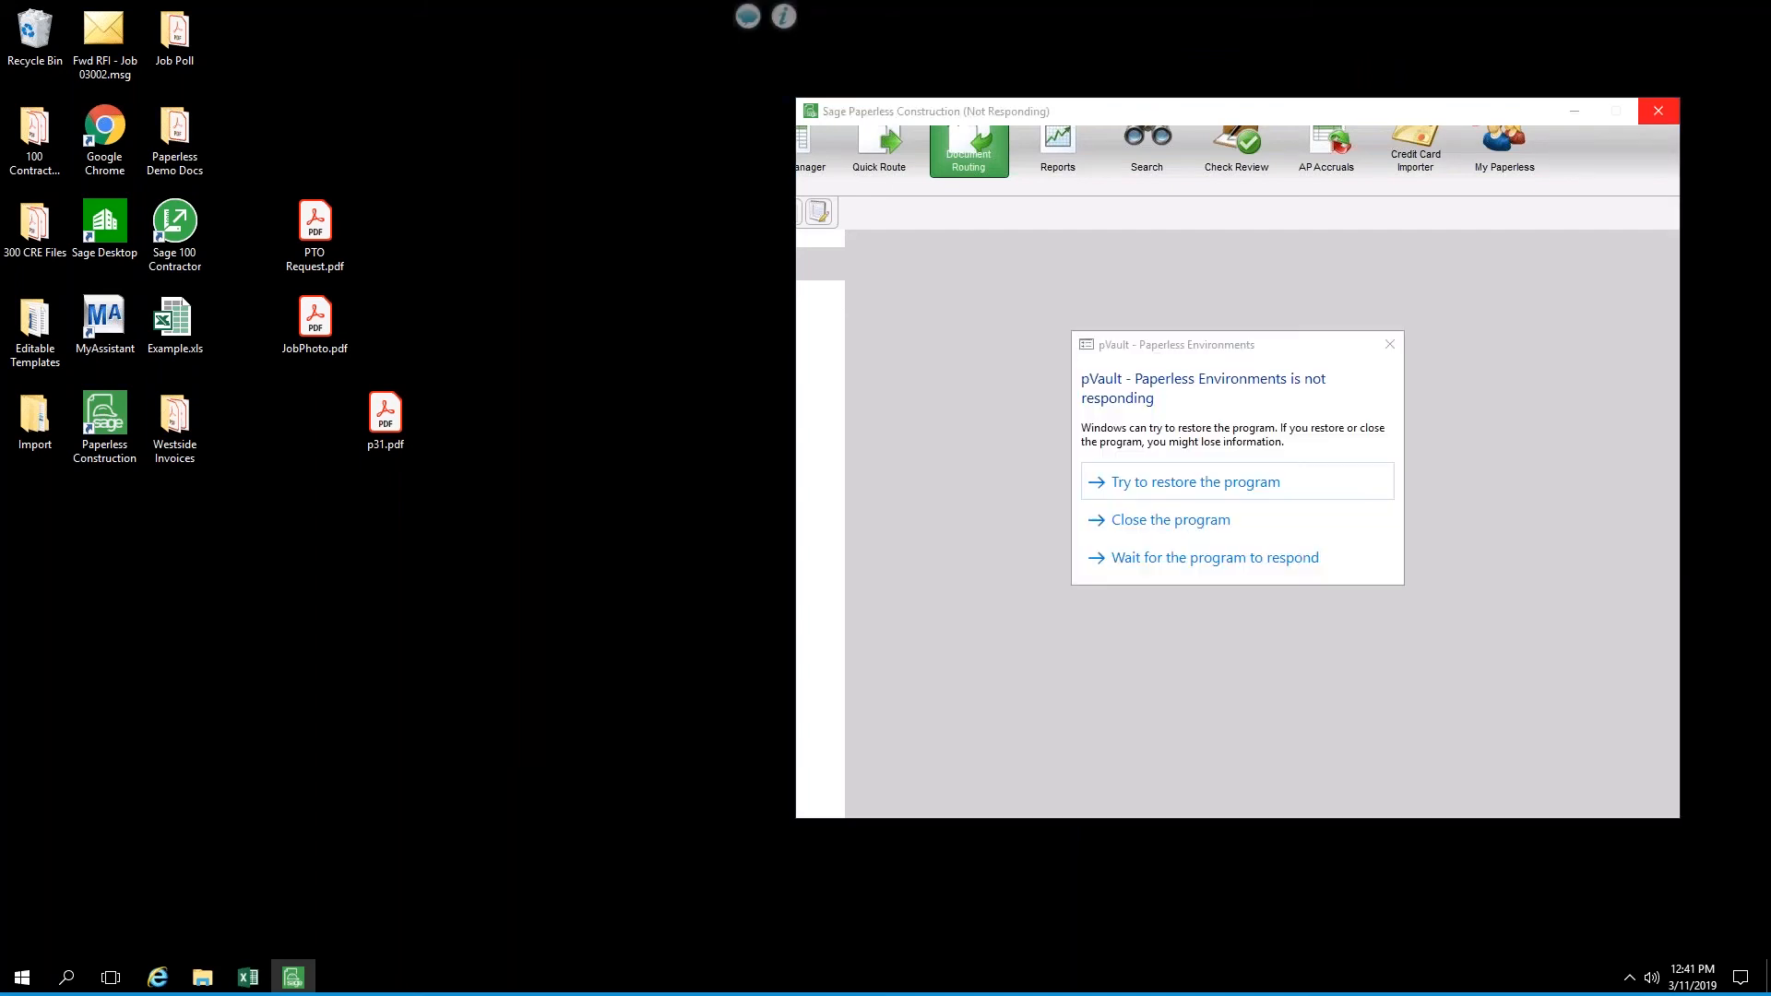
left_click(1183, 503)
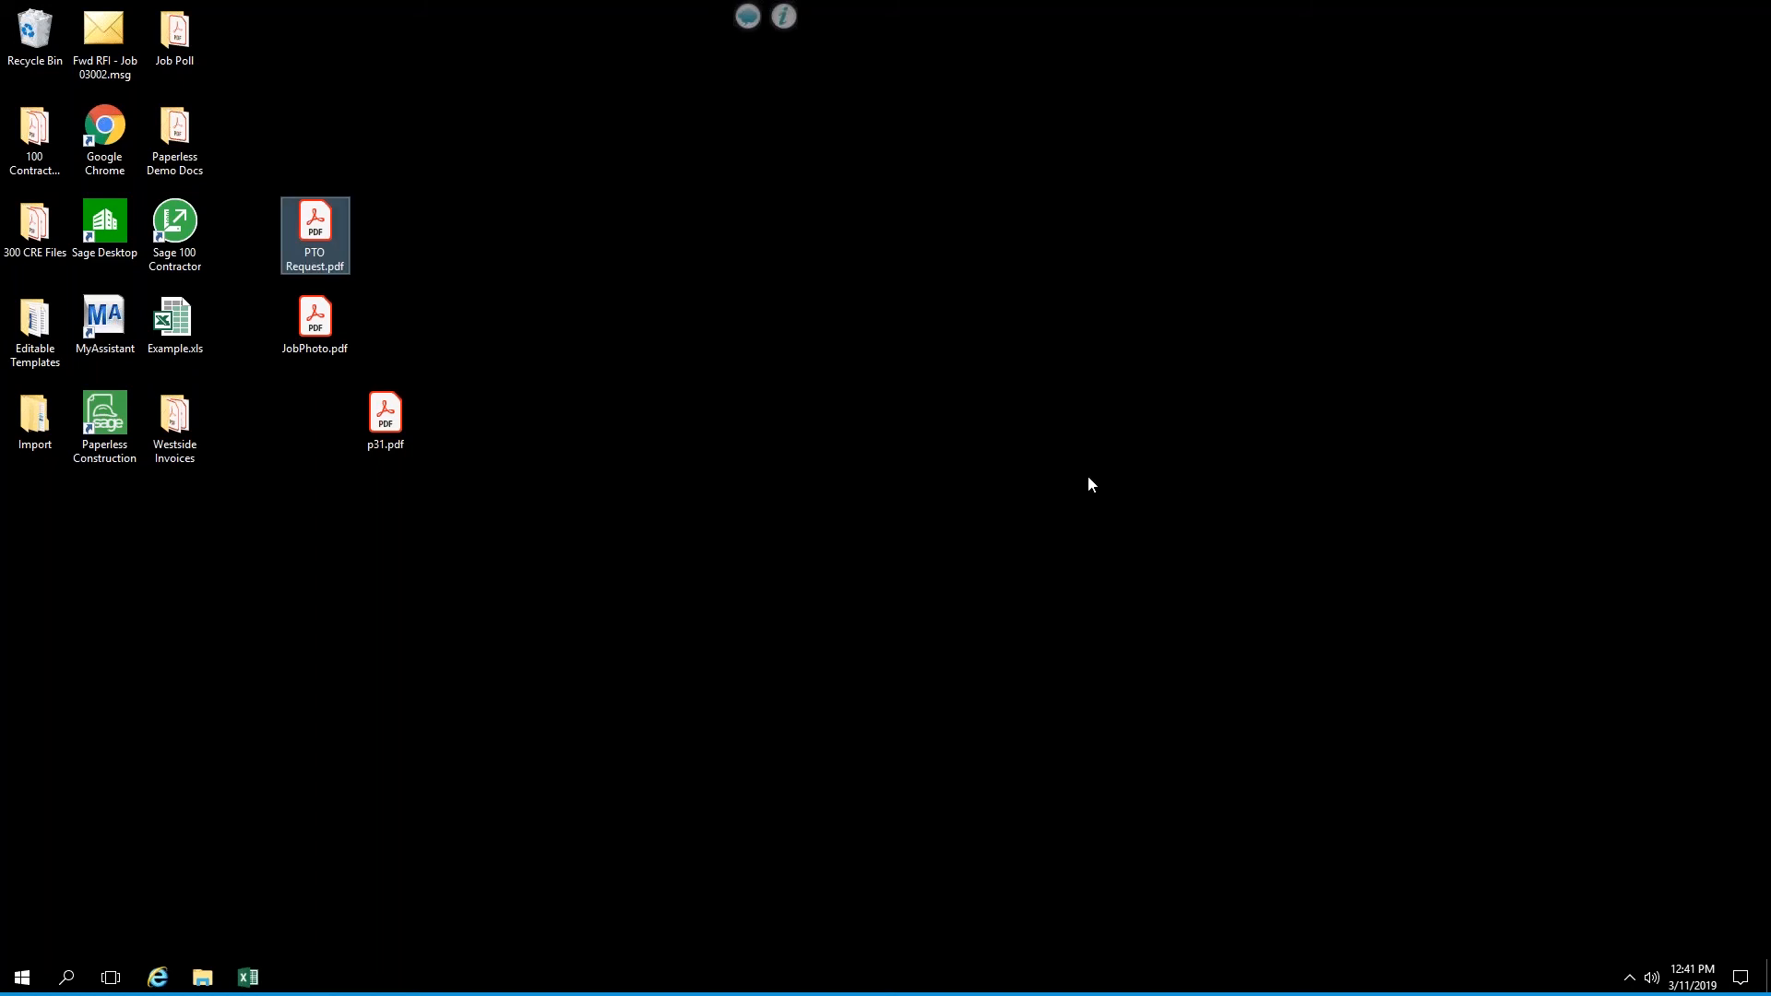
left_click(118, 424)
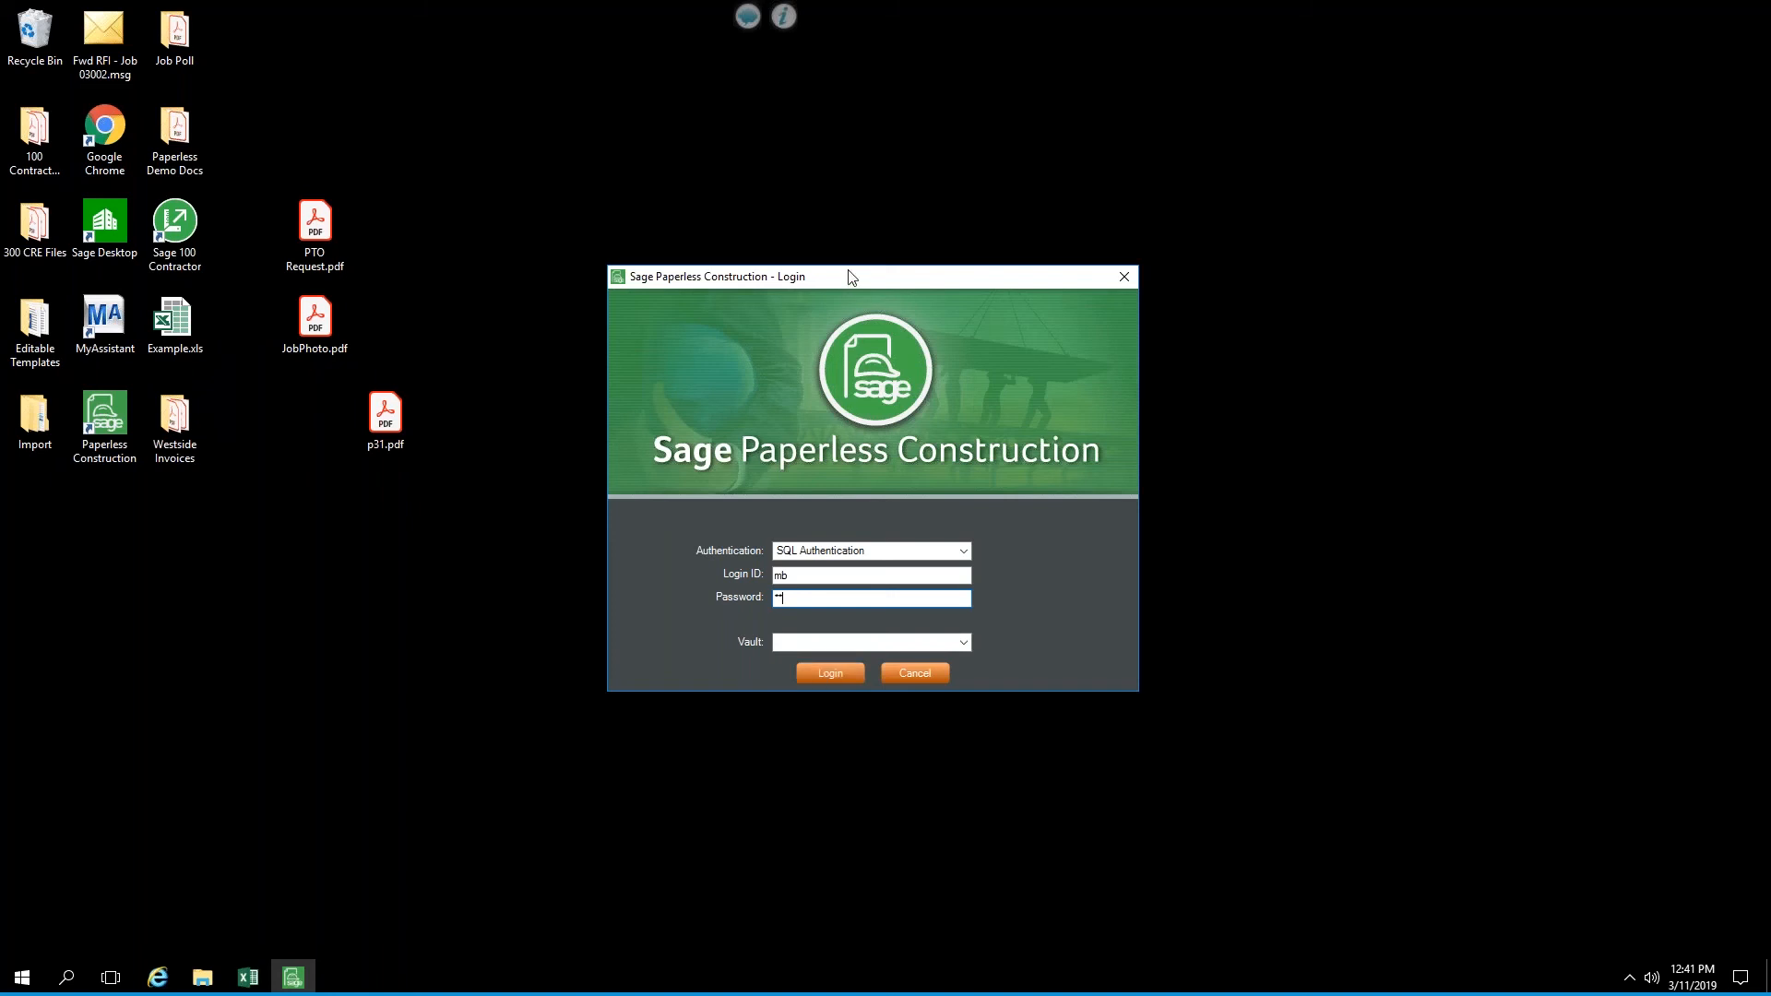
key("Return")
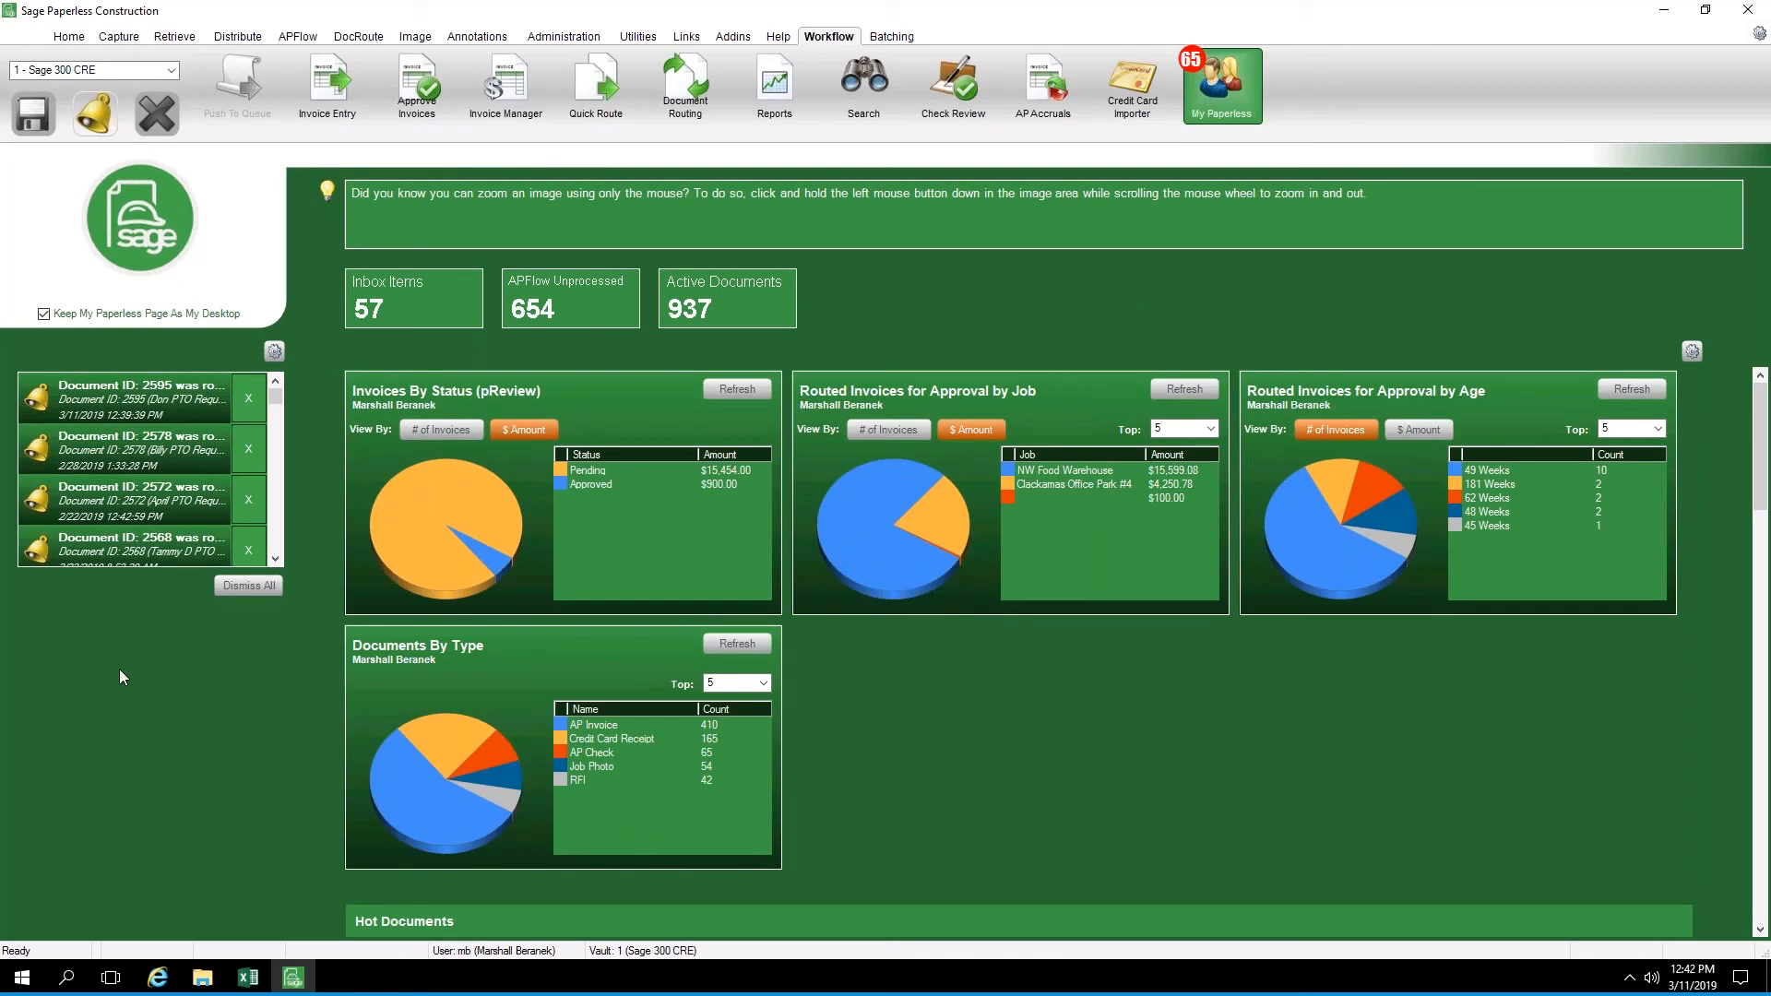
Start Document Routing again, then switch to ePortal and reload the Routes inbox to check for the PTO request
left_click(691, 92)
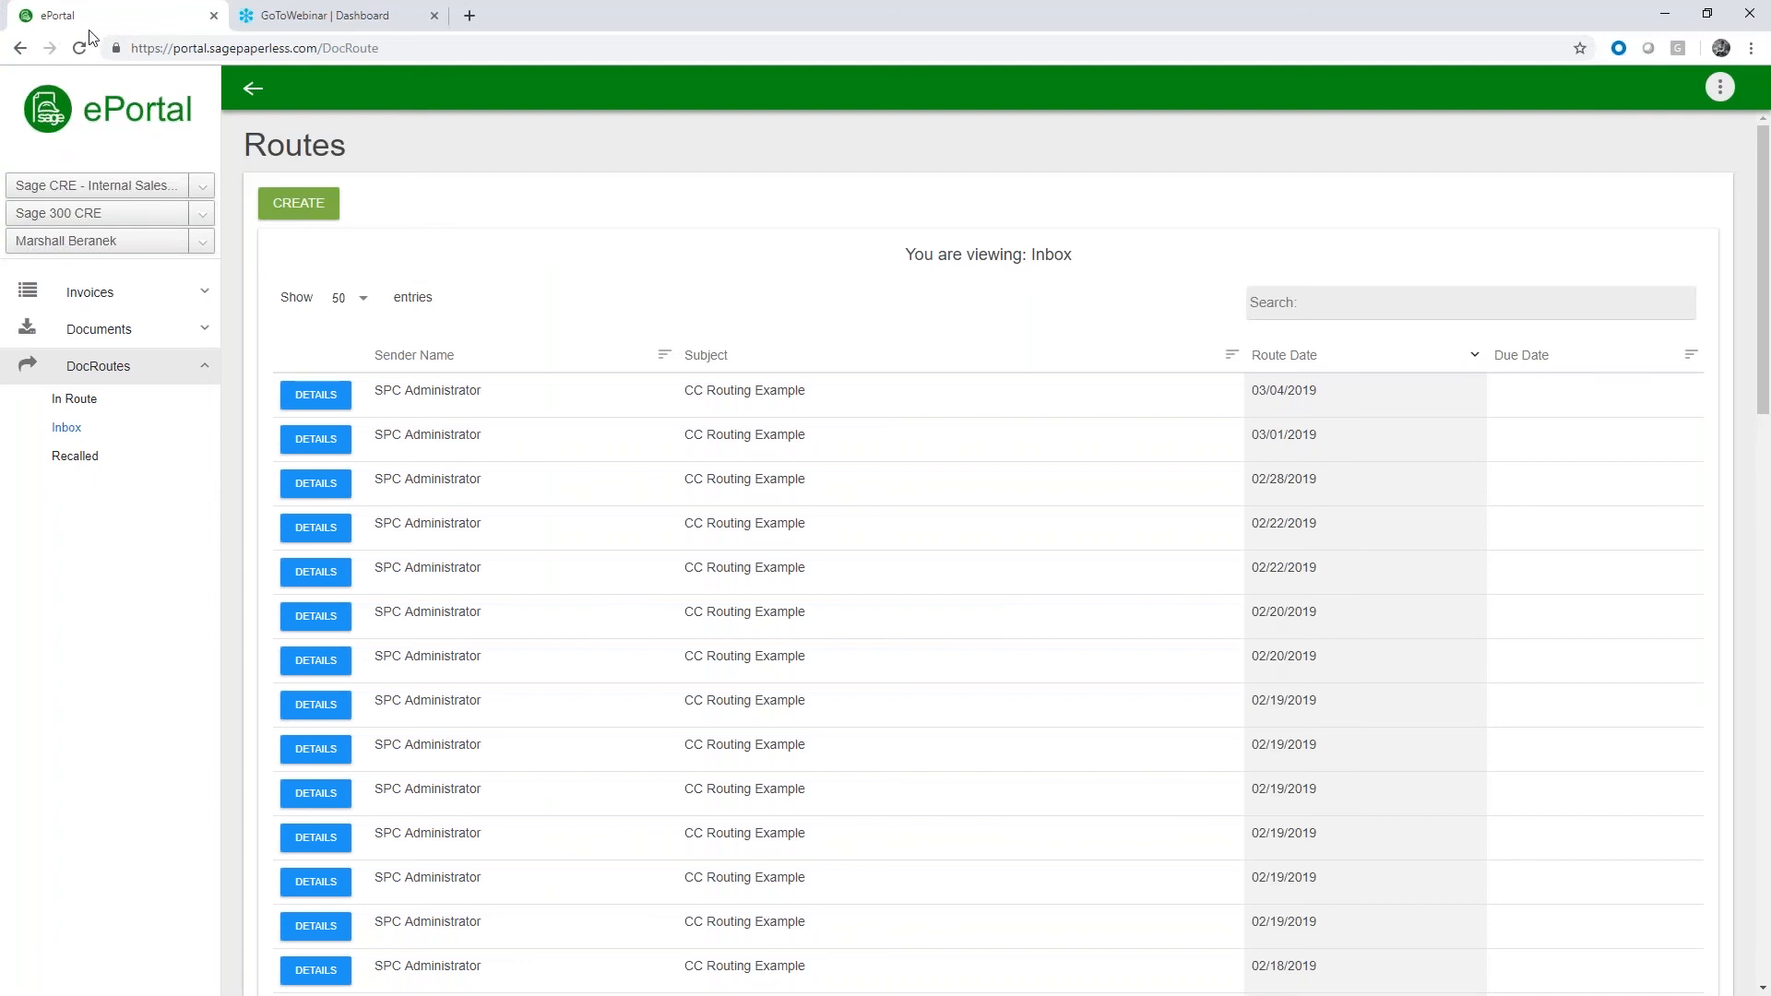
left_click(80, 49)
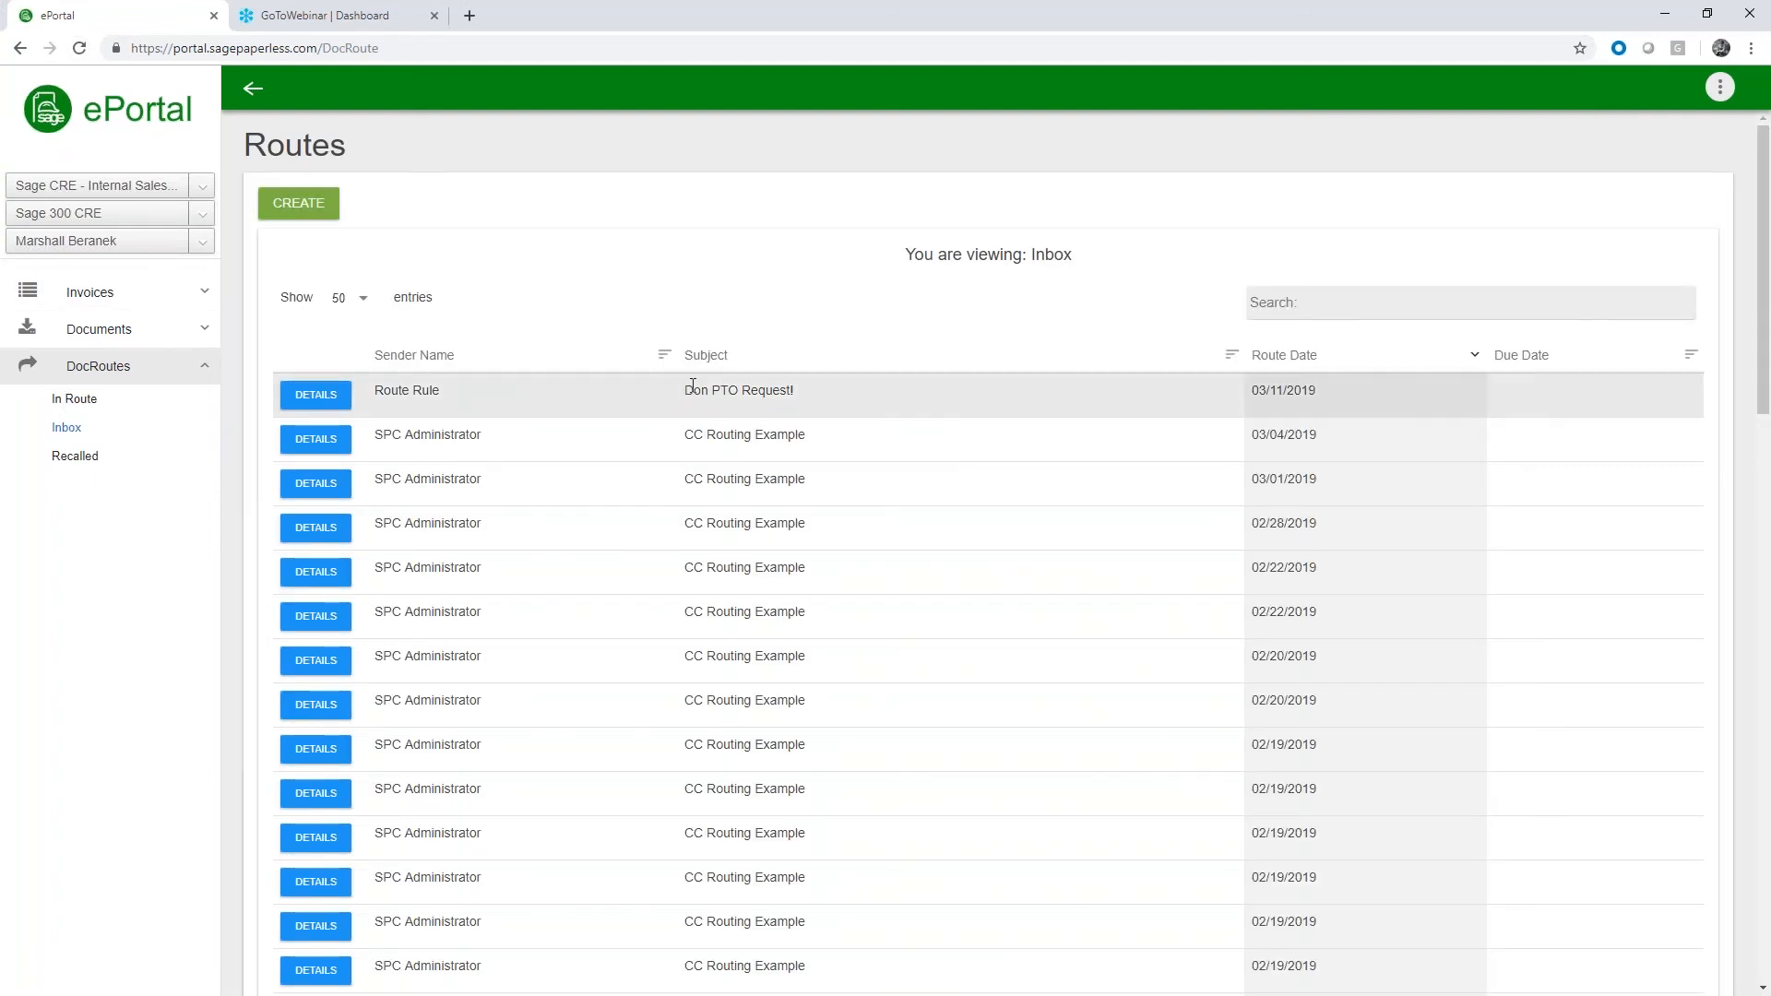
left_click_drag(684, 390, 799, 391)
left_click(817, 308)
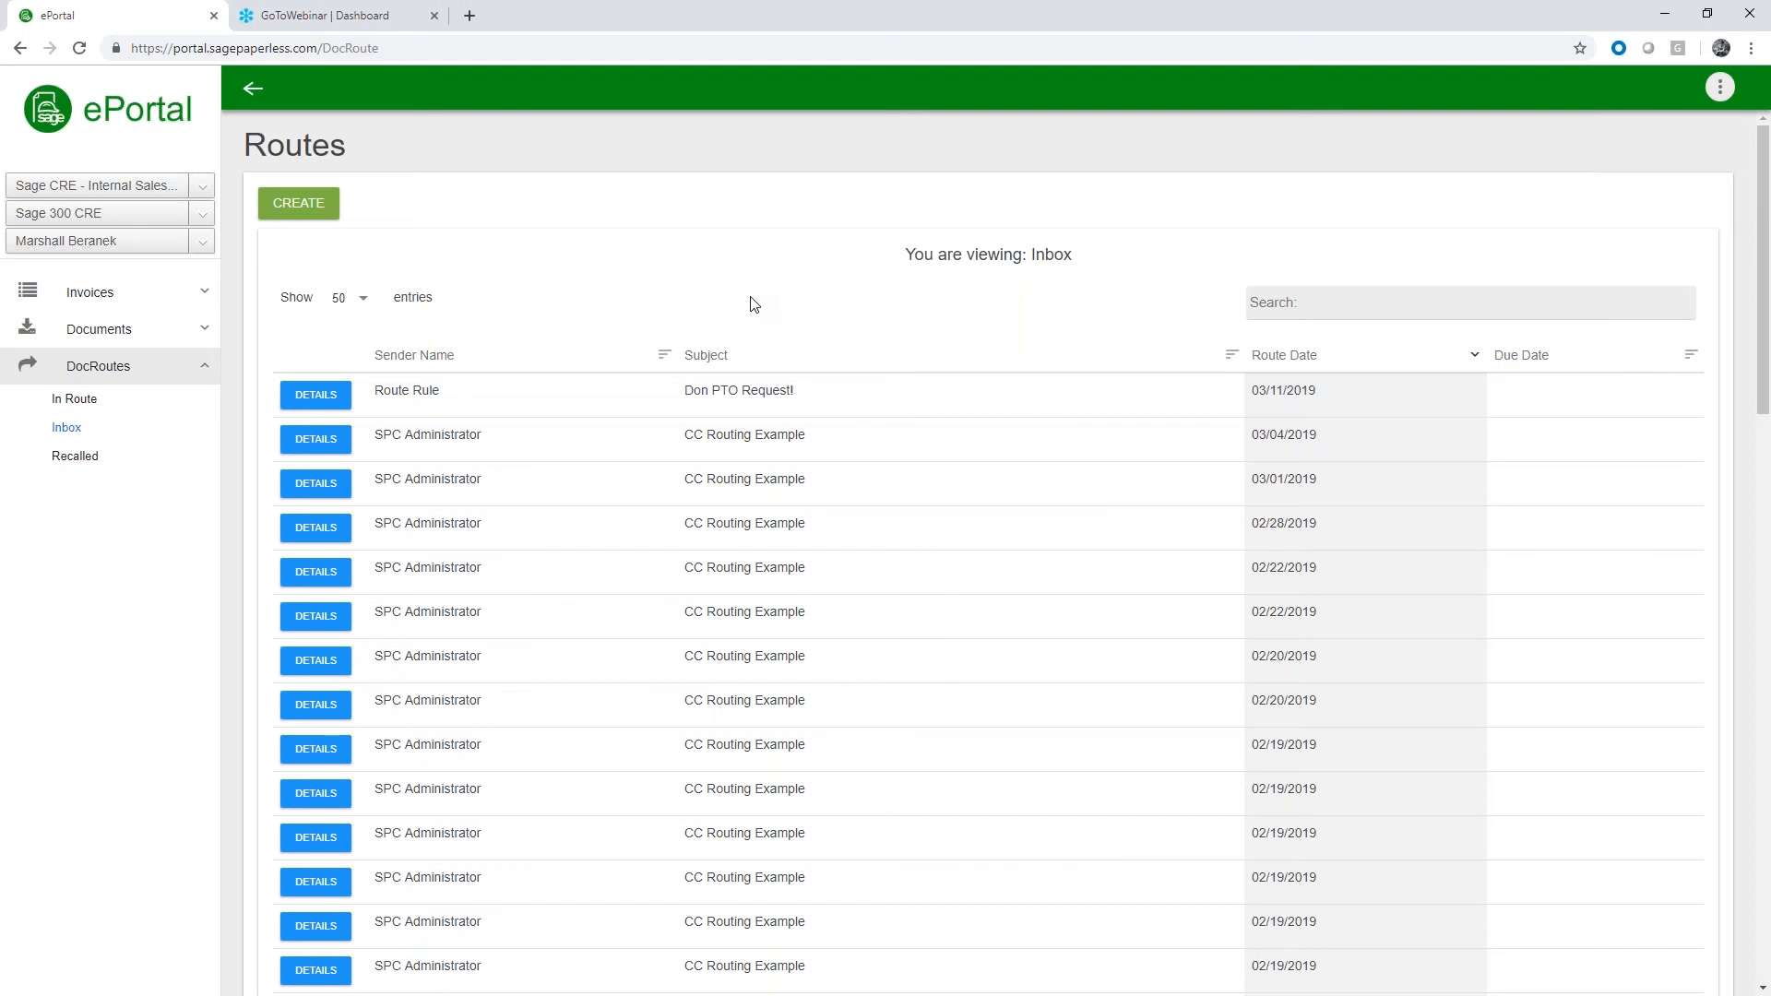
Review the recipients and document in the details of the PTO request route dated 03/11/2019, and release the route
left_click(330, 403)
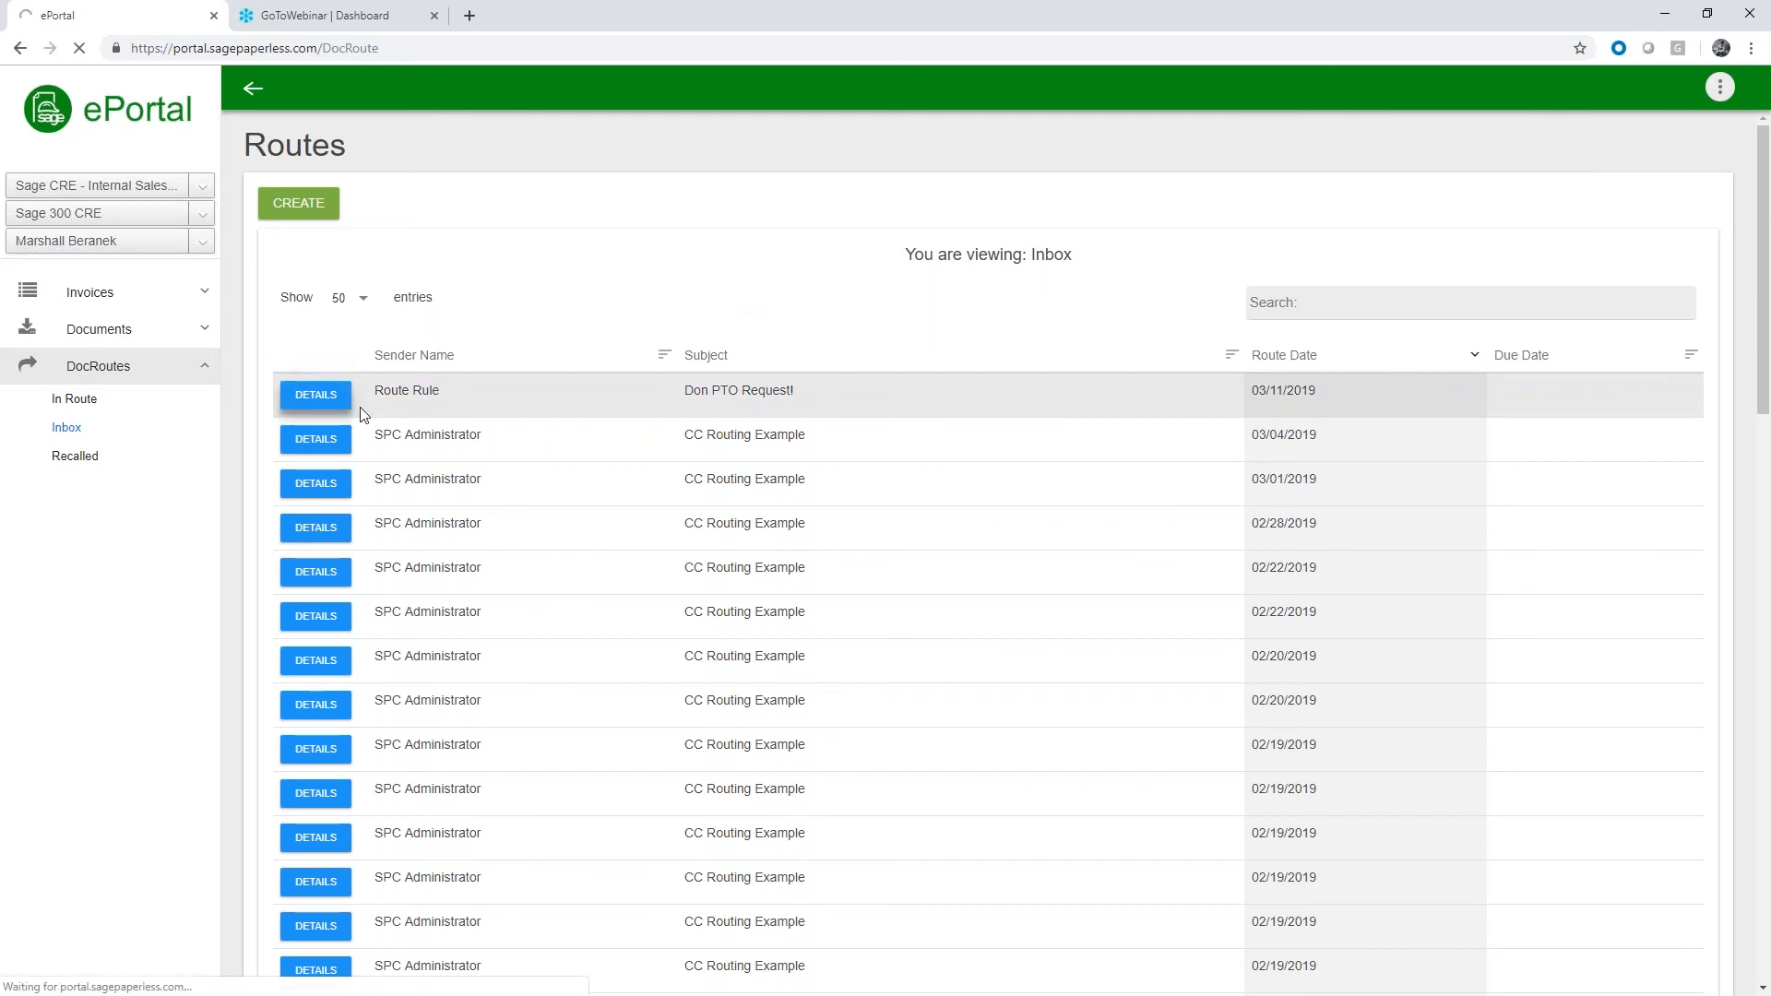
scroll(514, 461, "down", 3)
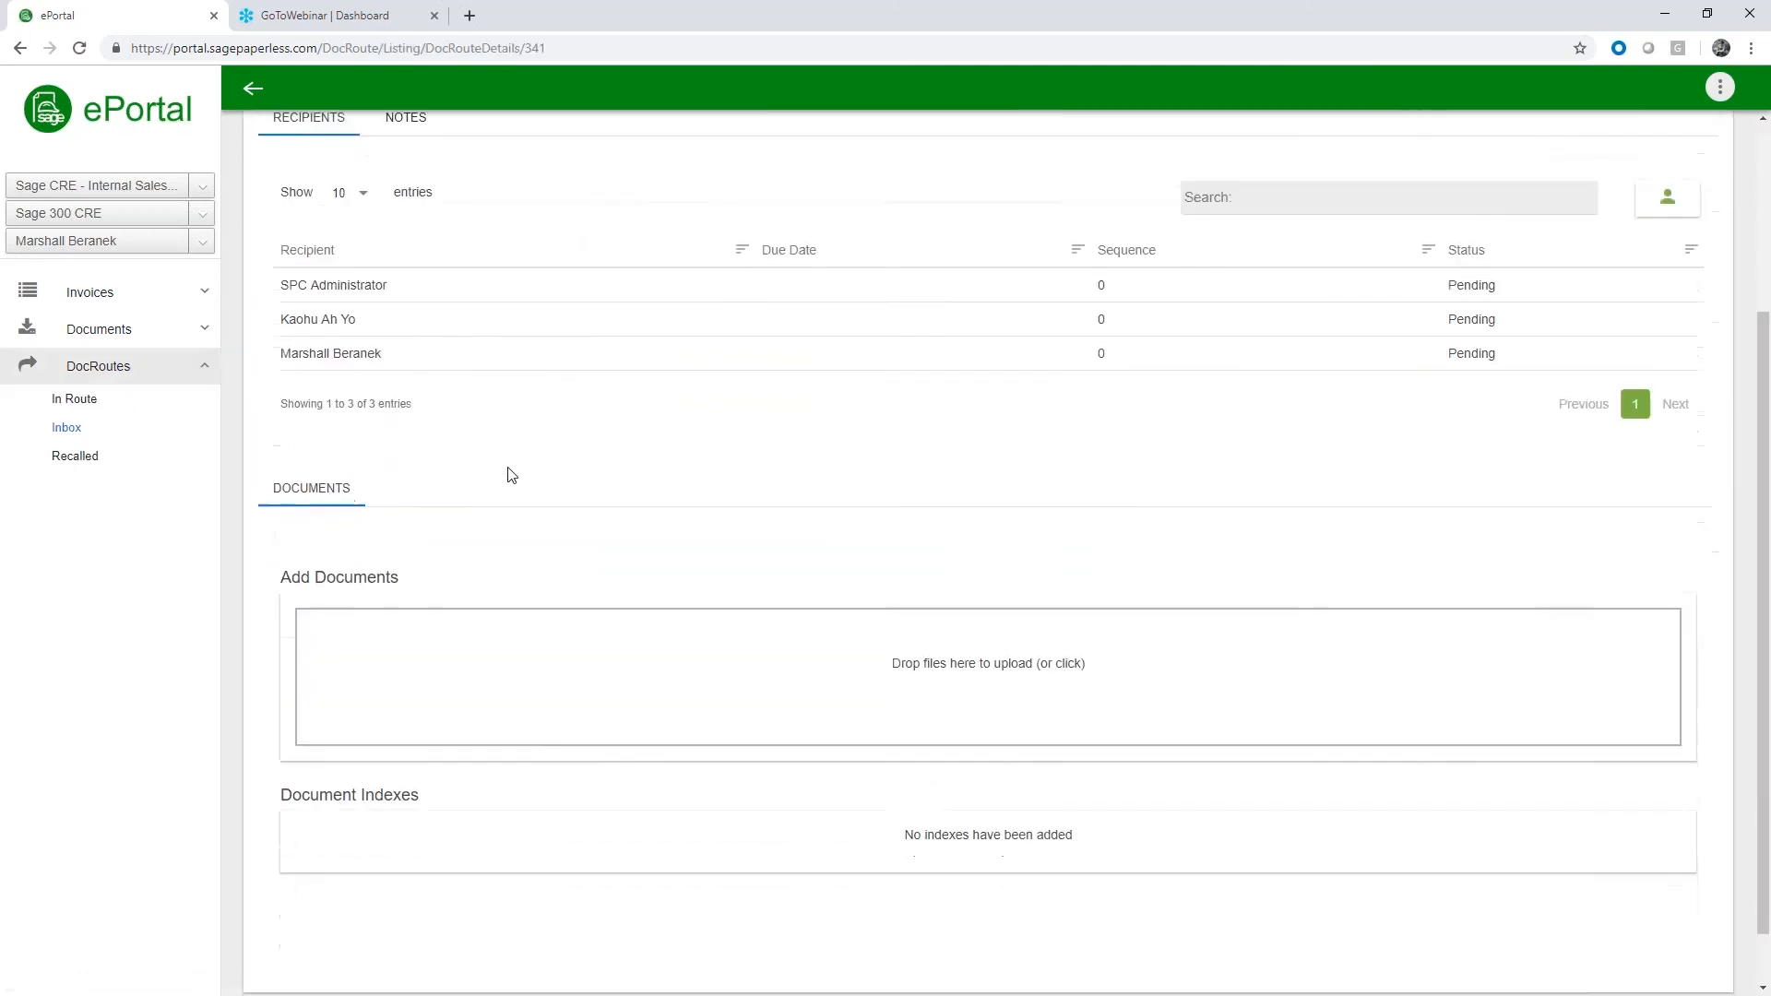
scroll(542, 566, "up", 1)
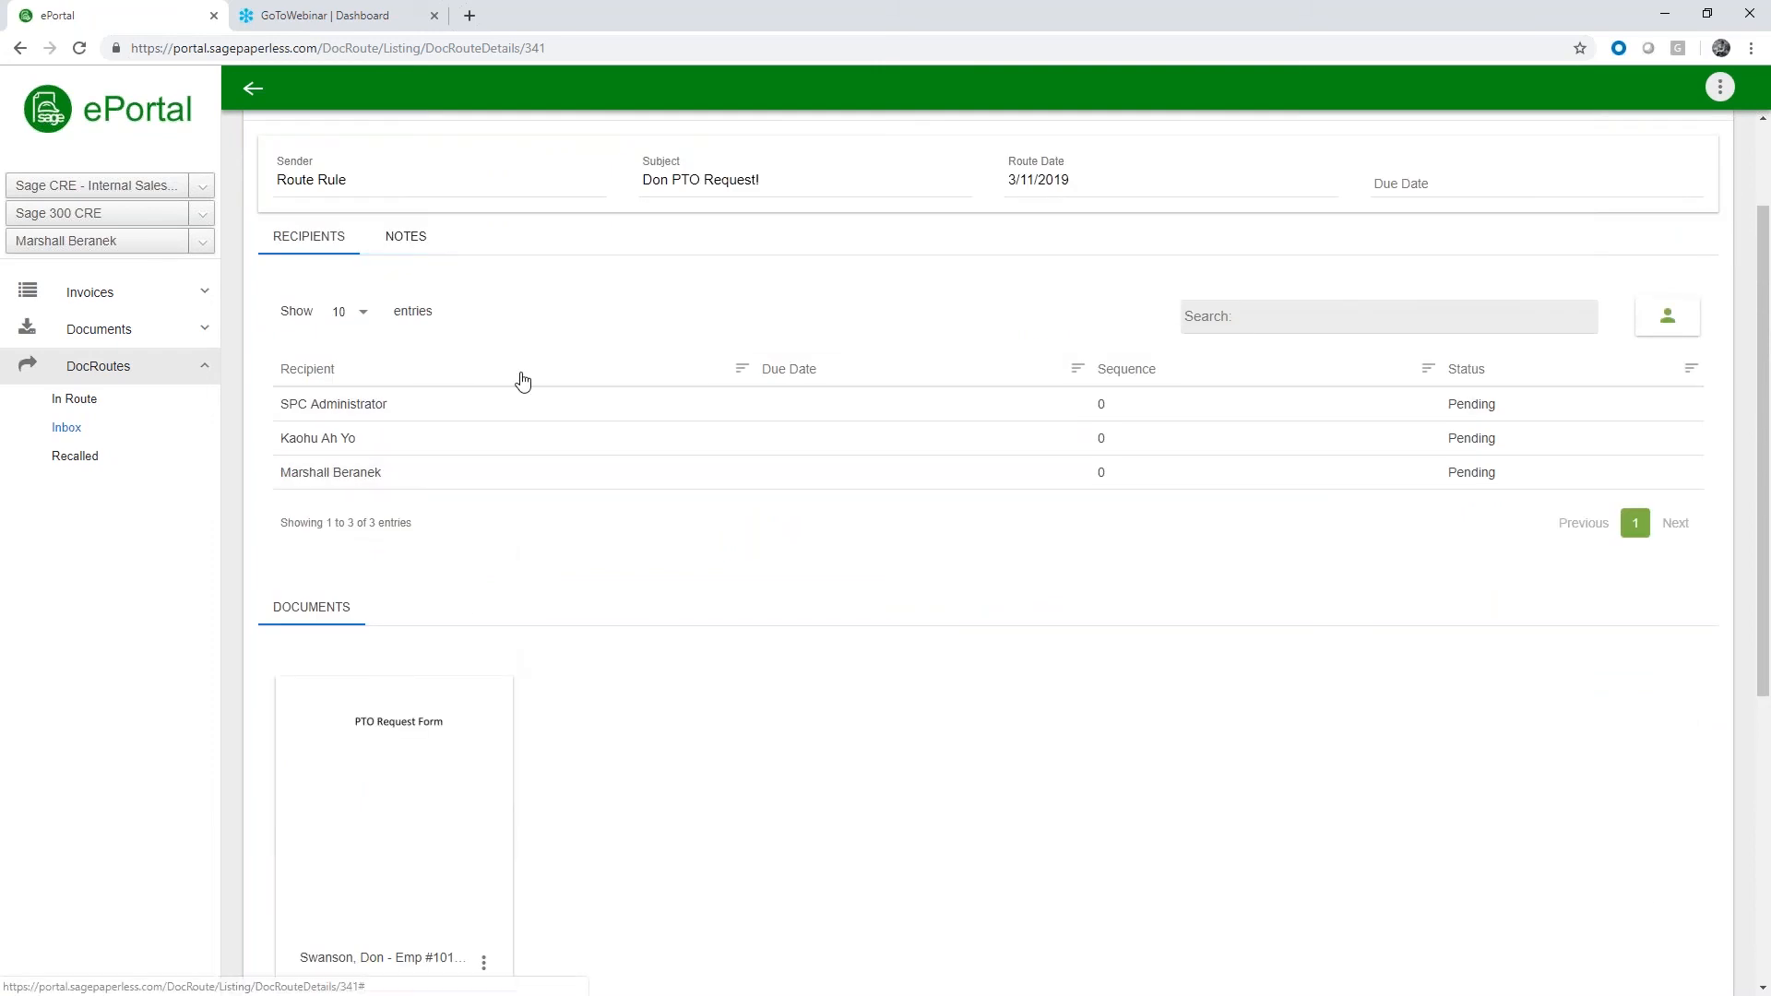
scroll(522, 380, "up", 2)
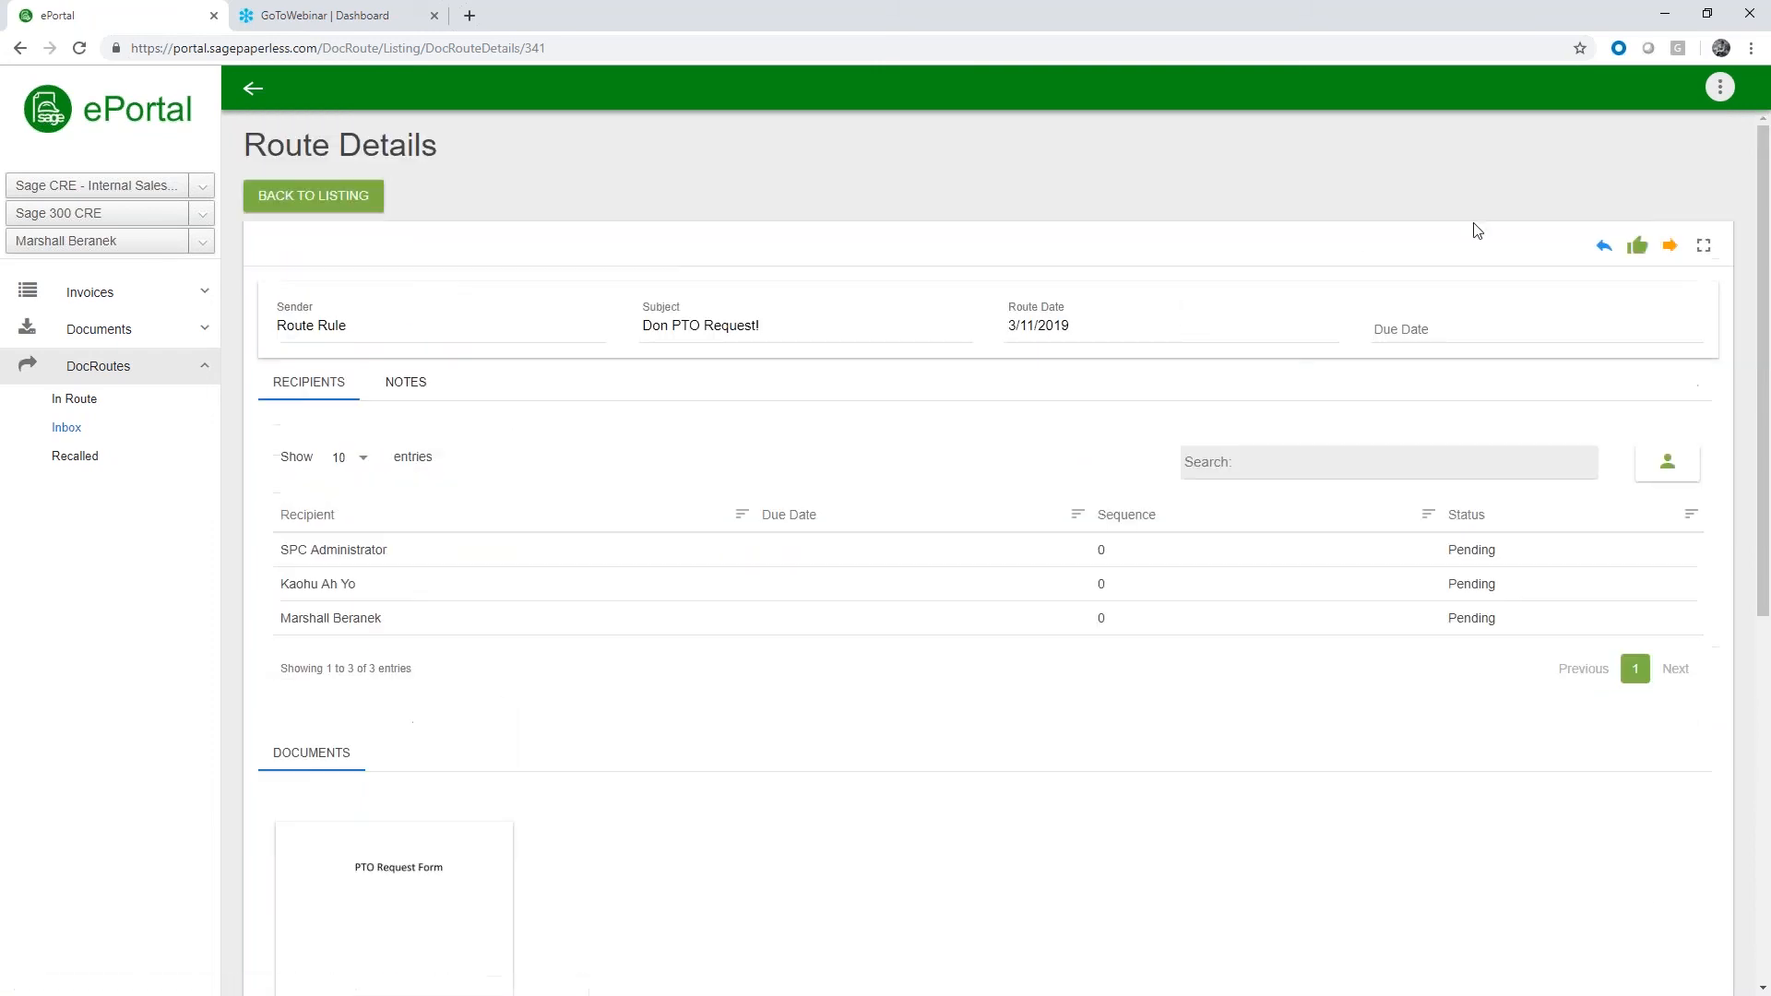
left_click(1638, 247)
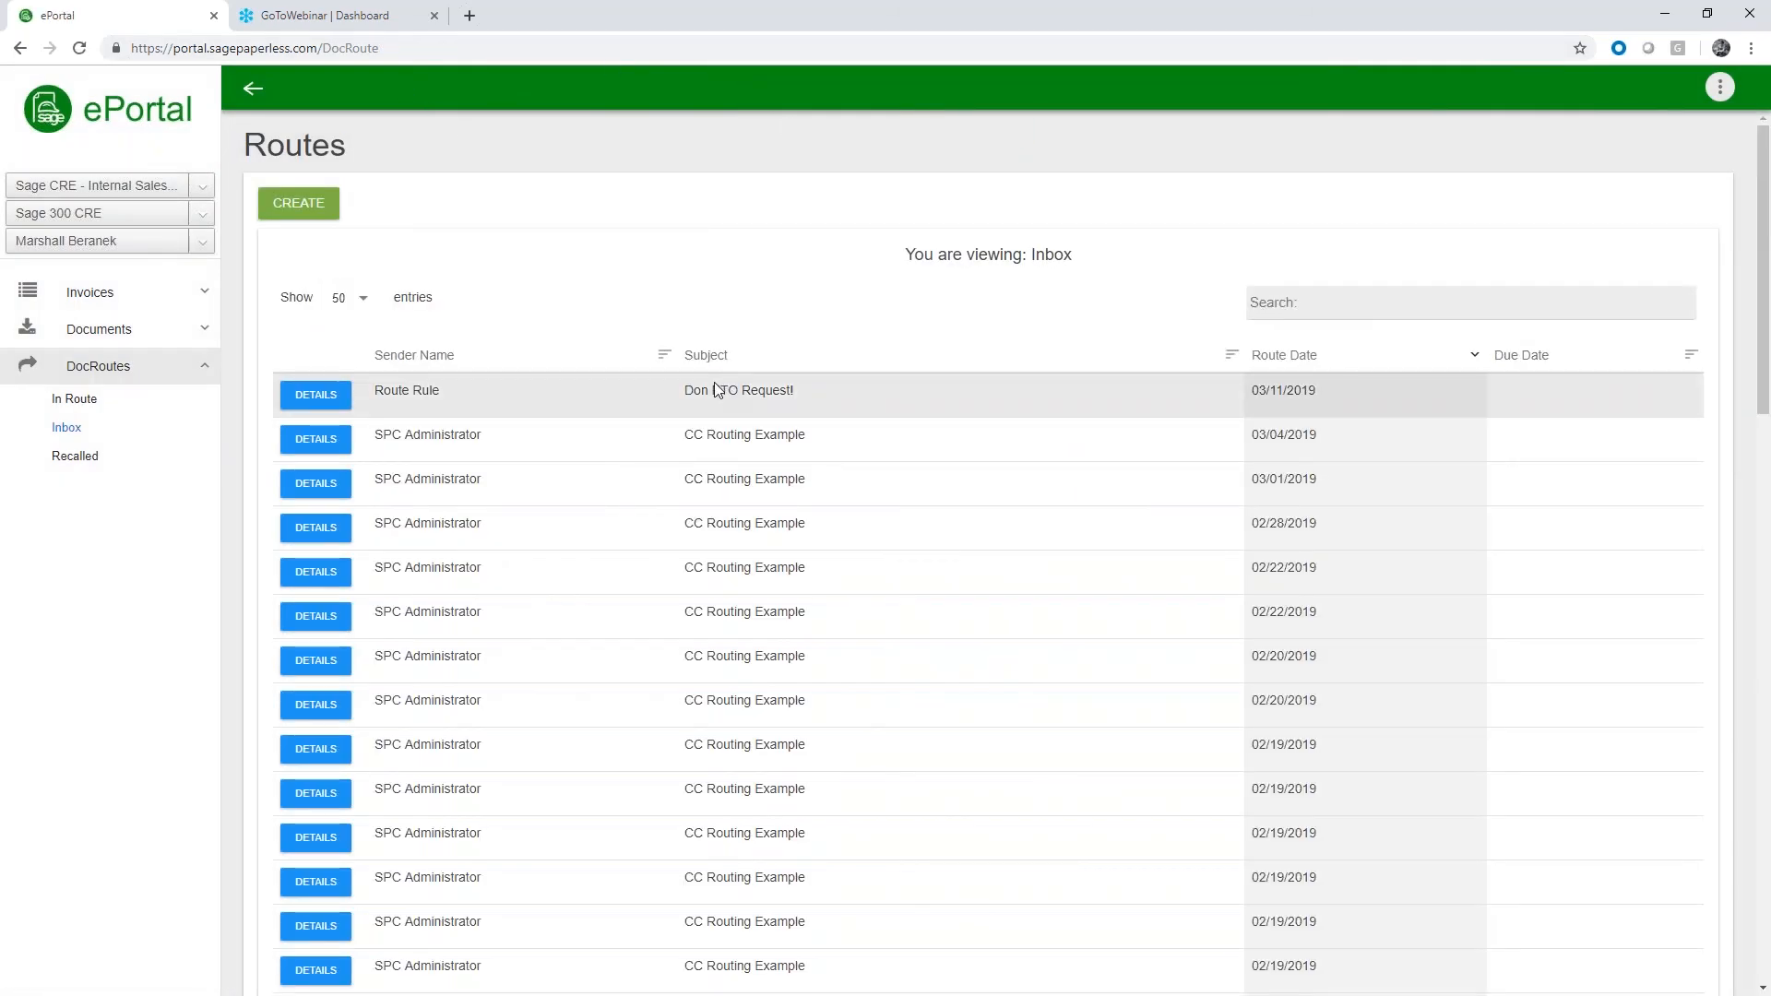
Check the PTO request's subject in the inbox, return to Sage Paperless Construction and close Document Routing
mouse_move(685, 391)
left_mouse_down()
mouse_move(803, 391)
mouse_move(686, 392)
left_mouse_up()
left_click(803, 391)
left_click(778, 387)
left_click(1666, 16)
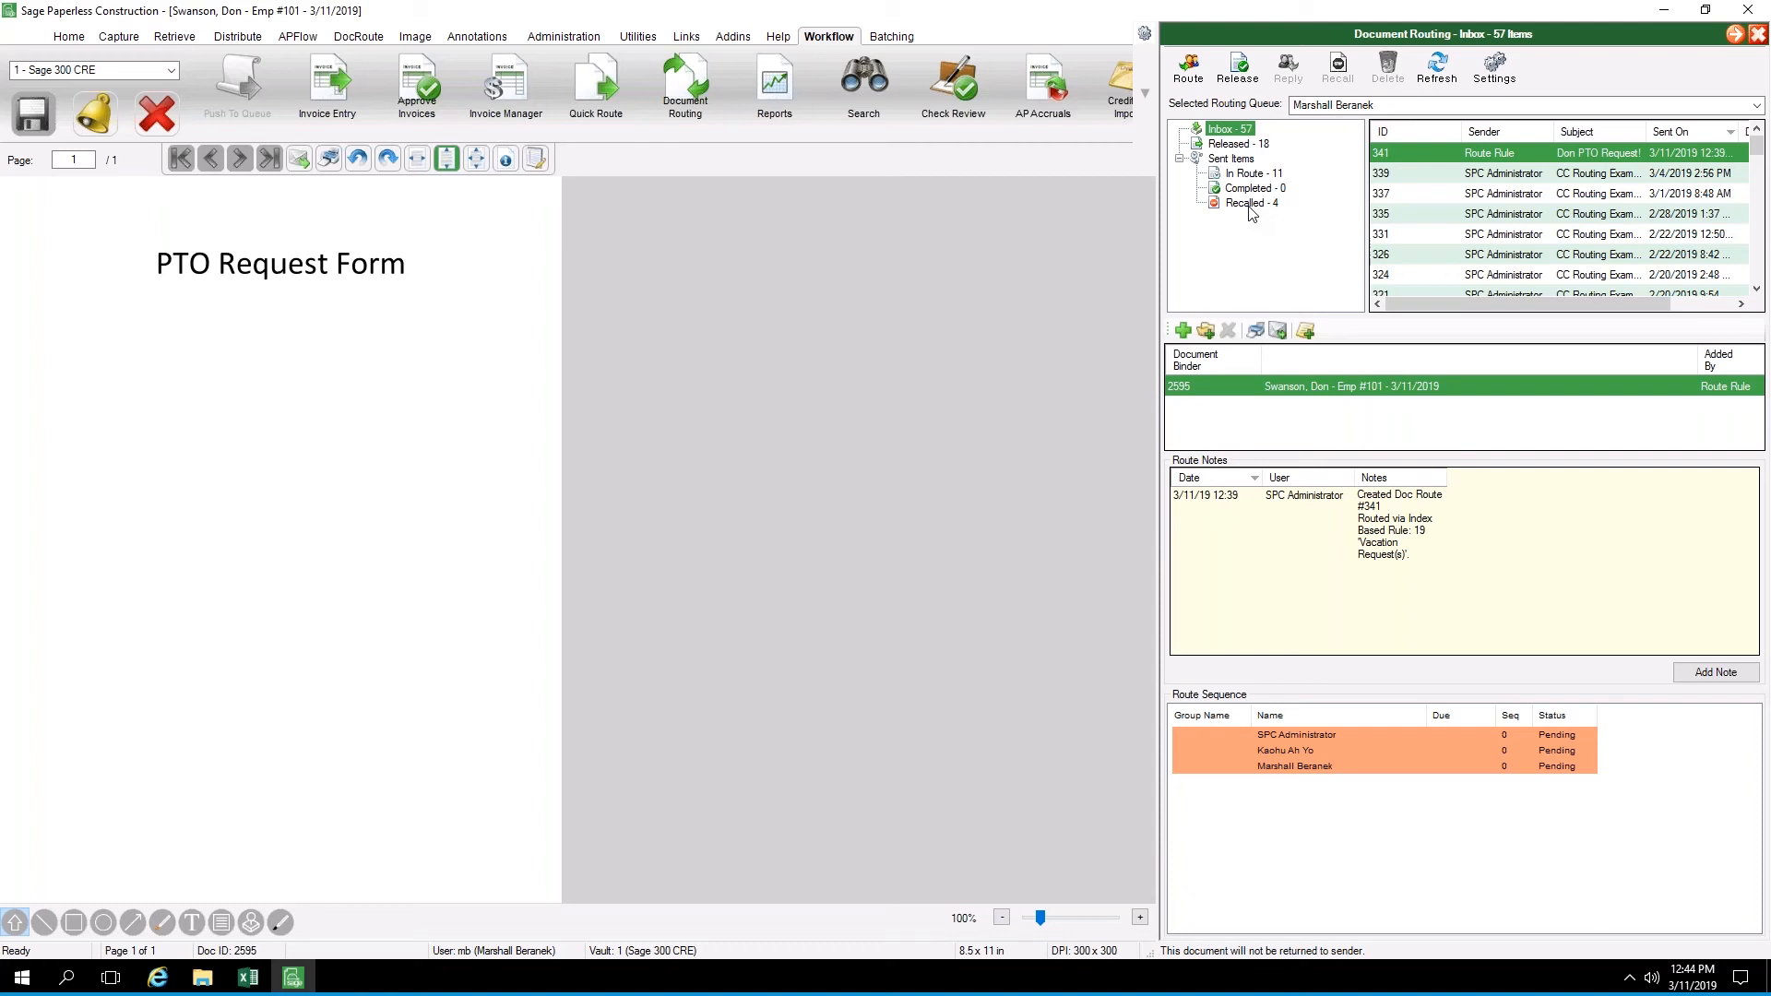
left_click(1758, 35)
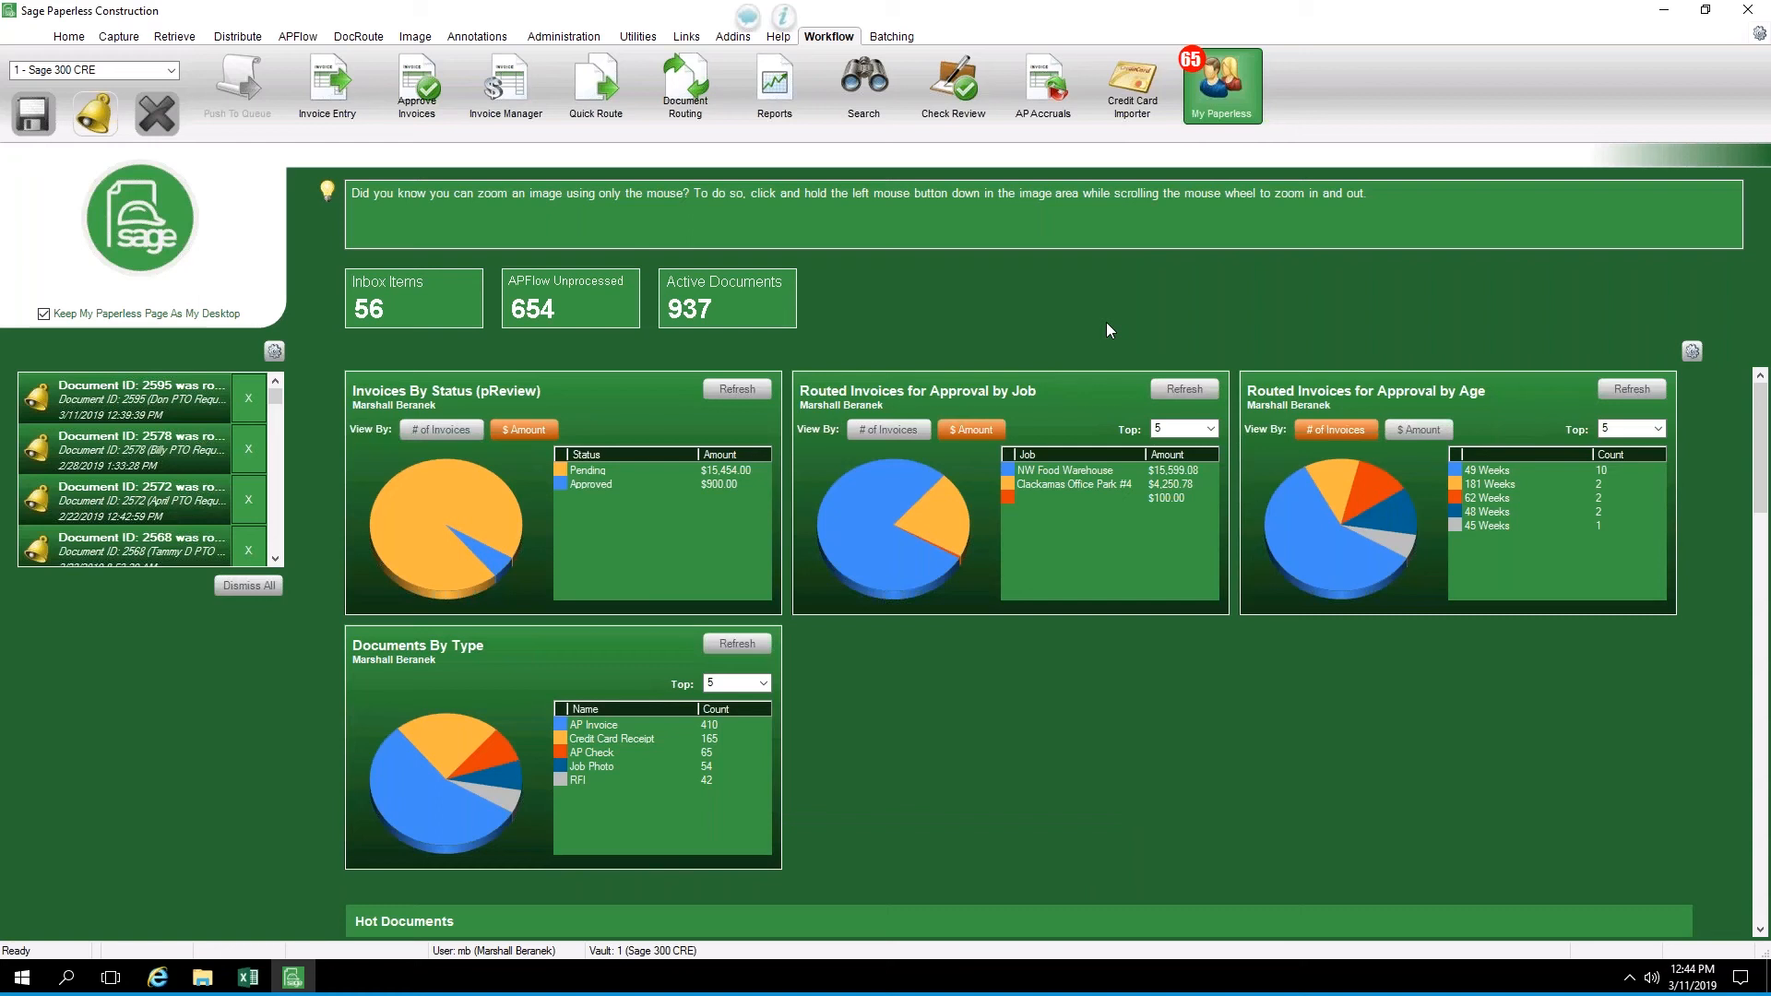
Preview the AP Unapproved Invoice Aging by Reviewer report and drill down to the third listed reviewer's invoice details
left_click(782, 95)
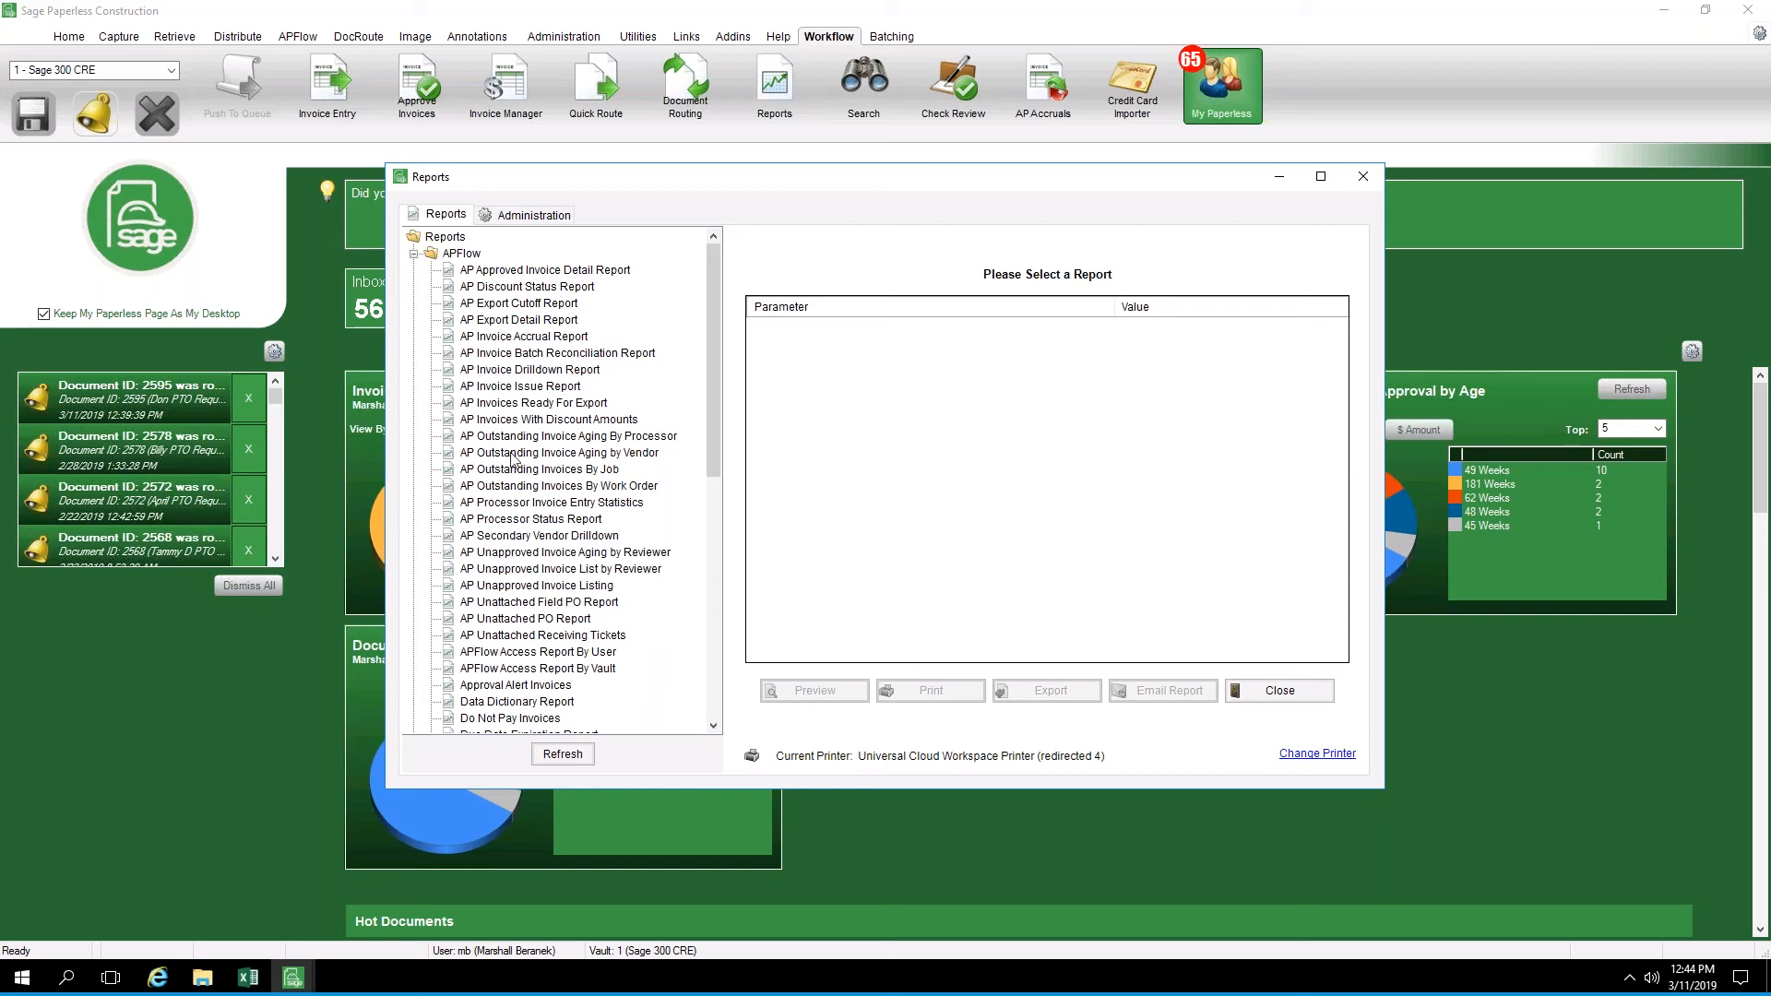
left_click(554, 554)
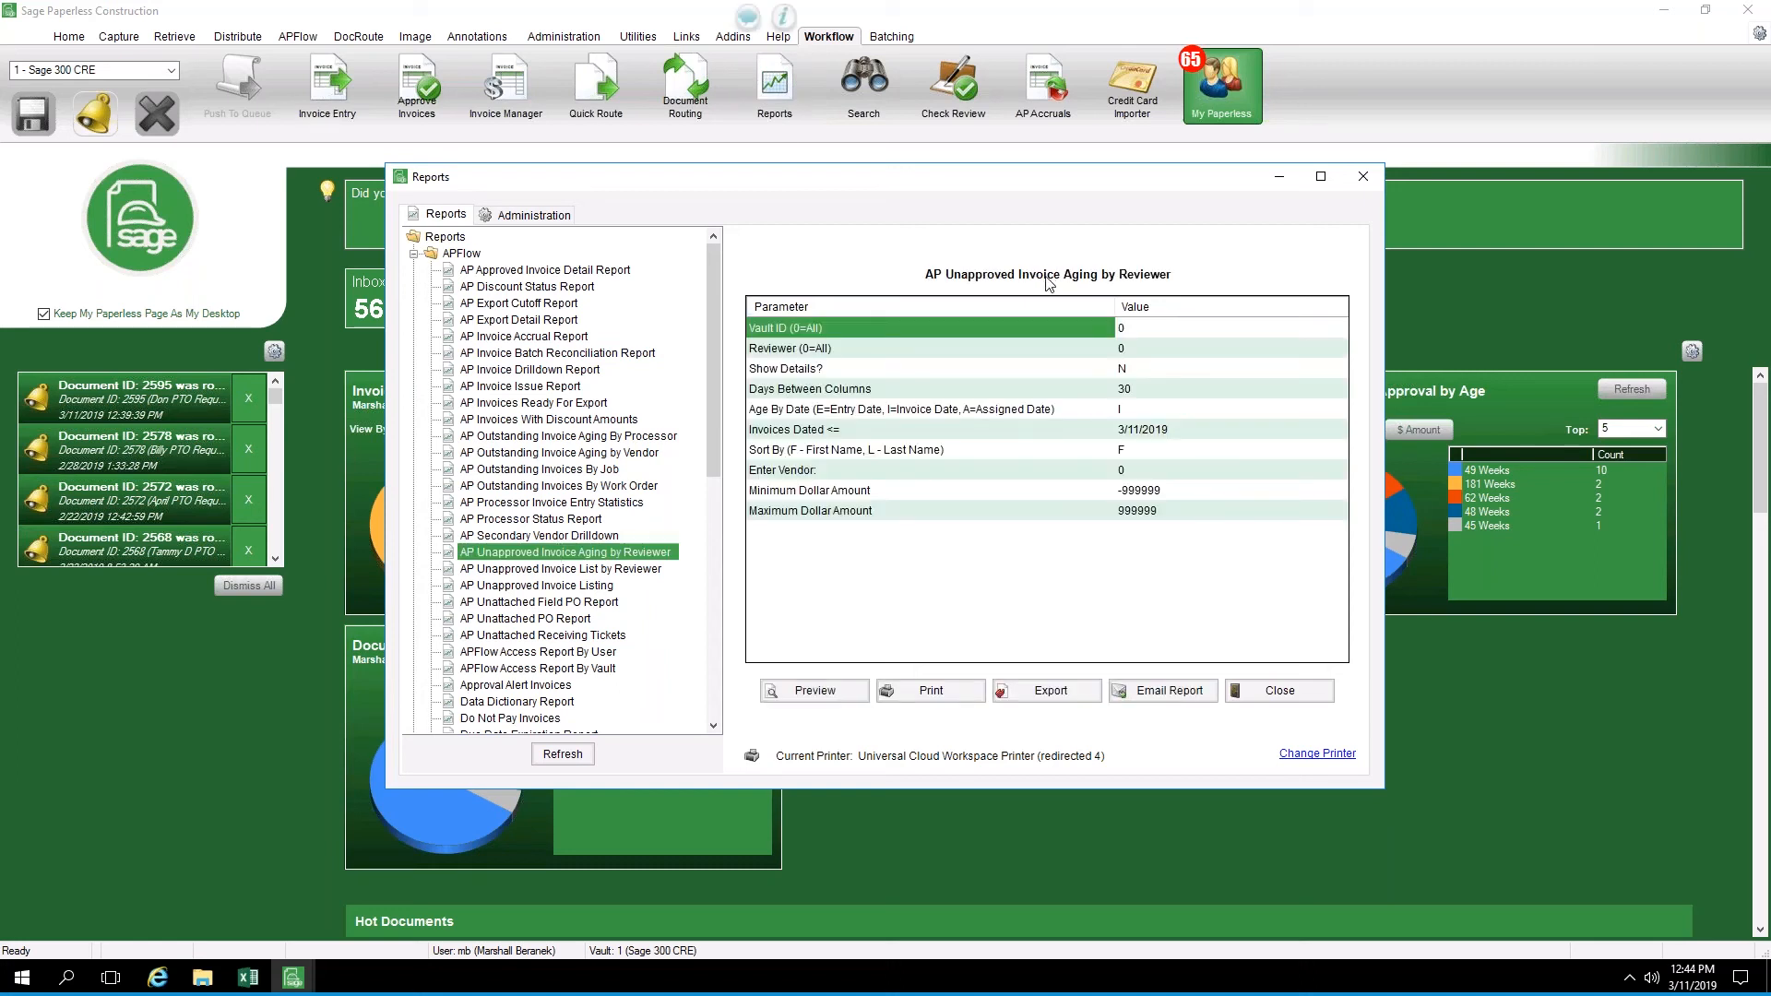
left_click(812, 701)
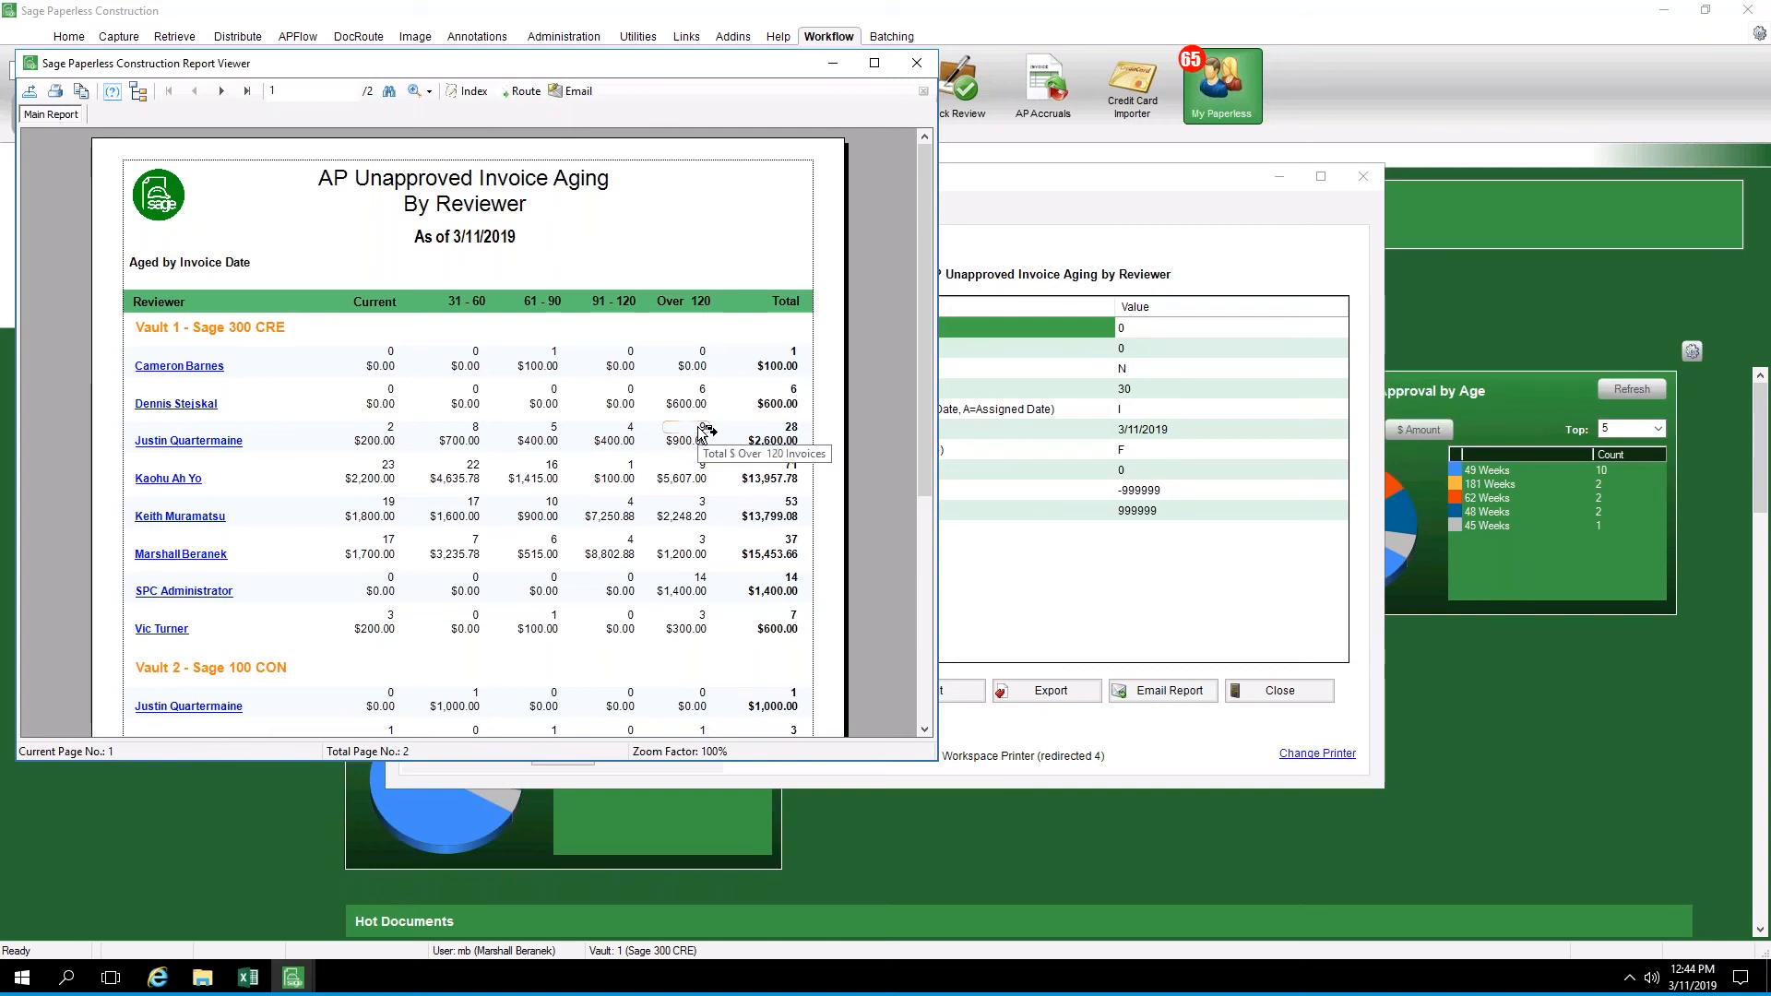
left_click(795, 431)
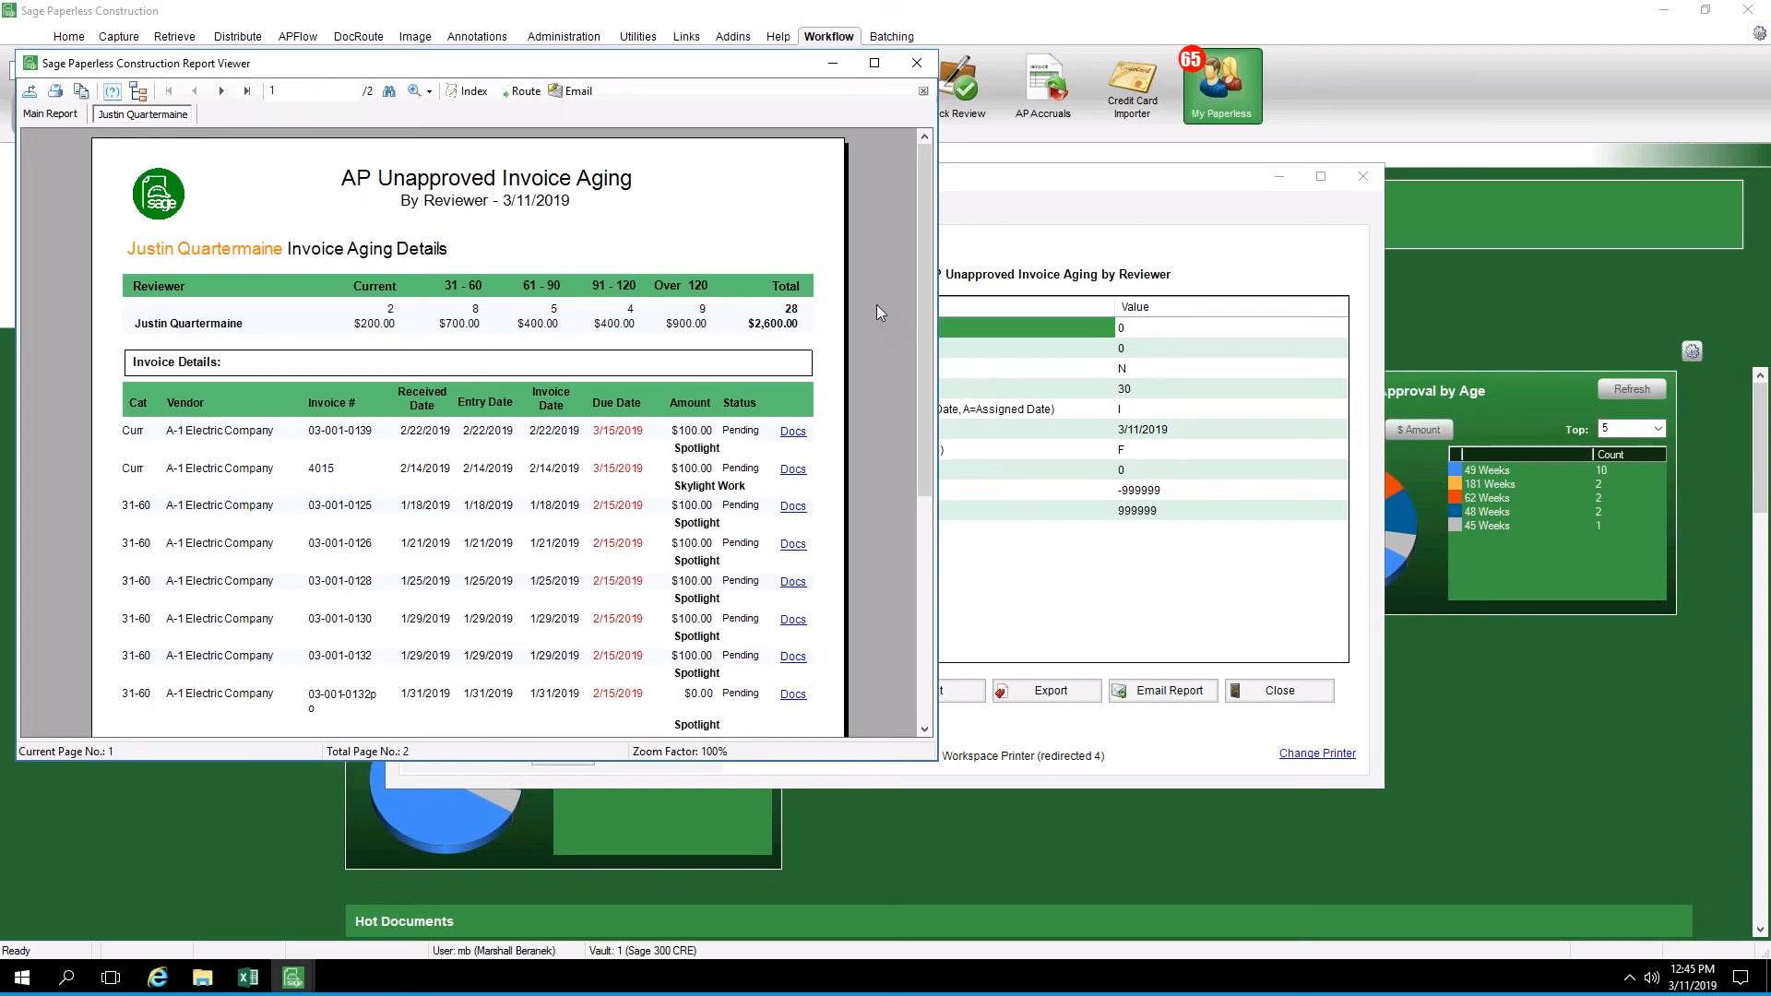
Open the related documents of invoices 4015, 03-001-0125 and 03-001-0139 from the reviewer's invoice aging details, returning to those details after each
scroll(877, 305, "down", 2)
left_click(794, 247)
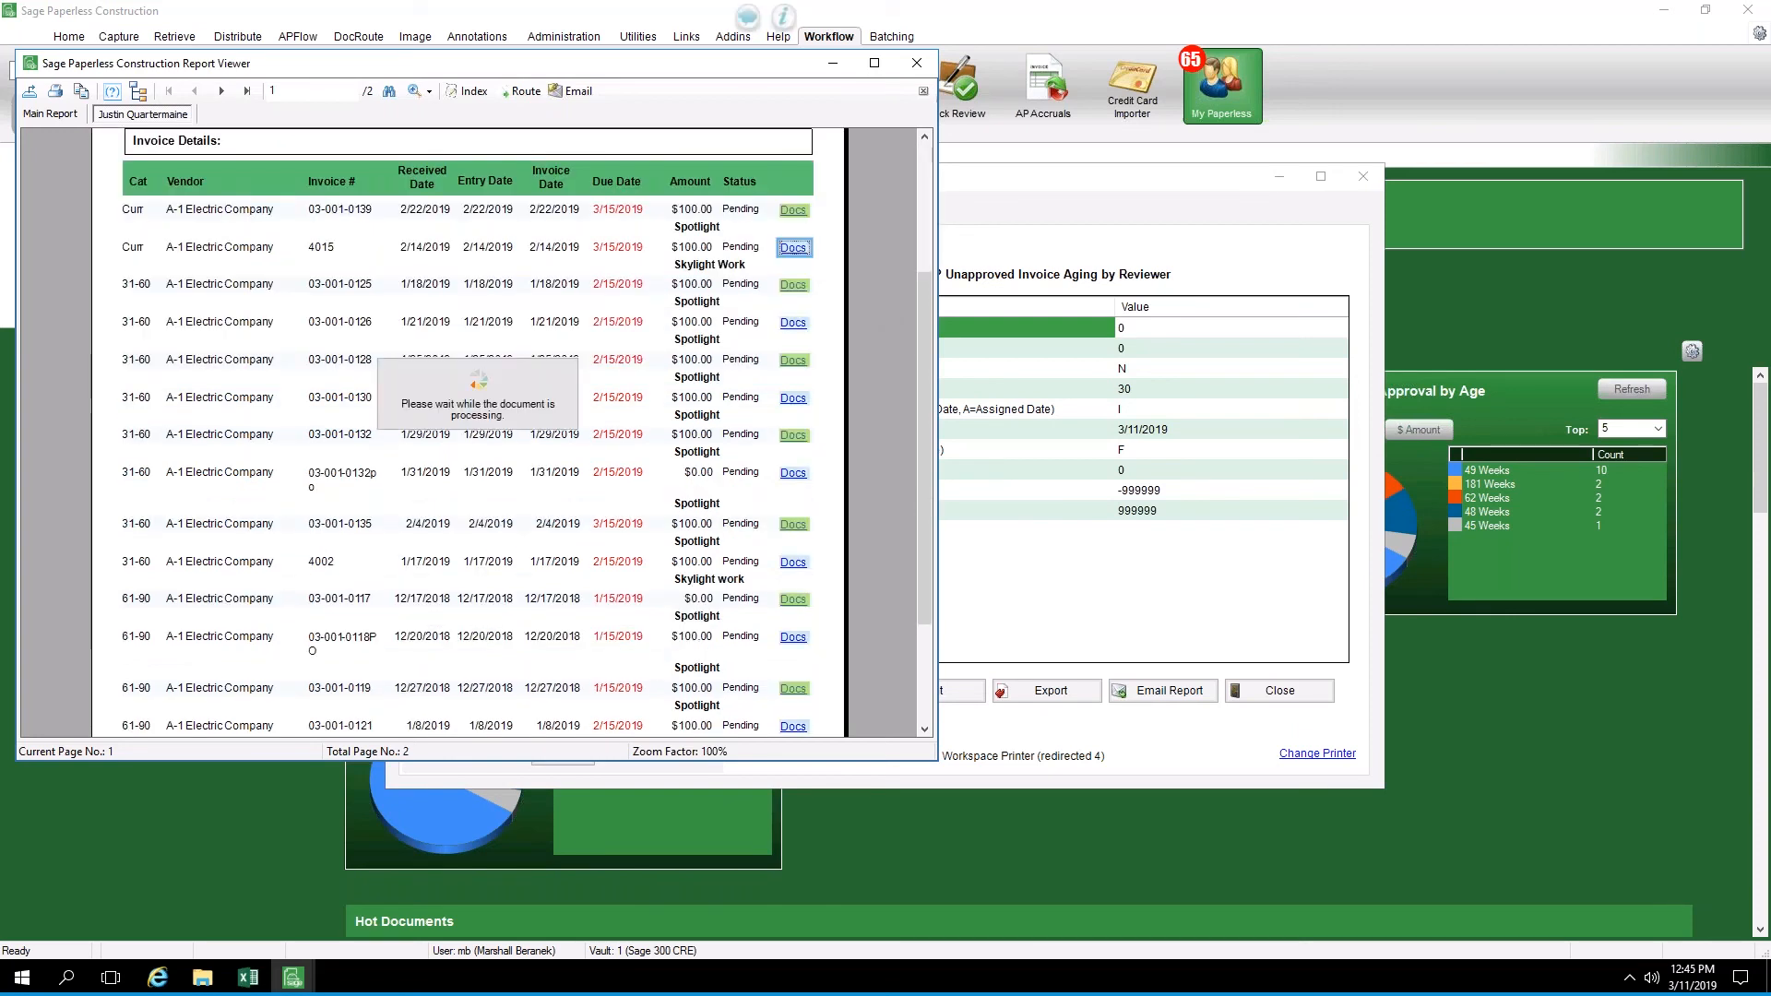
left_click(143, 114)
left_click(793, 285)
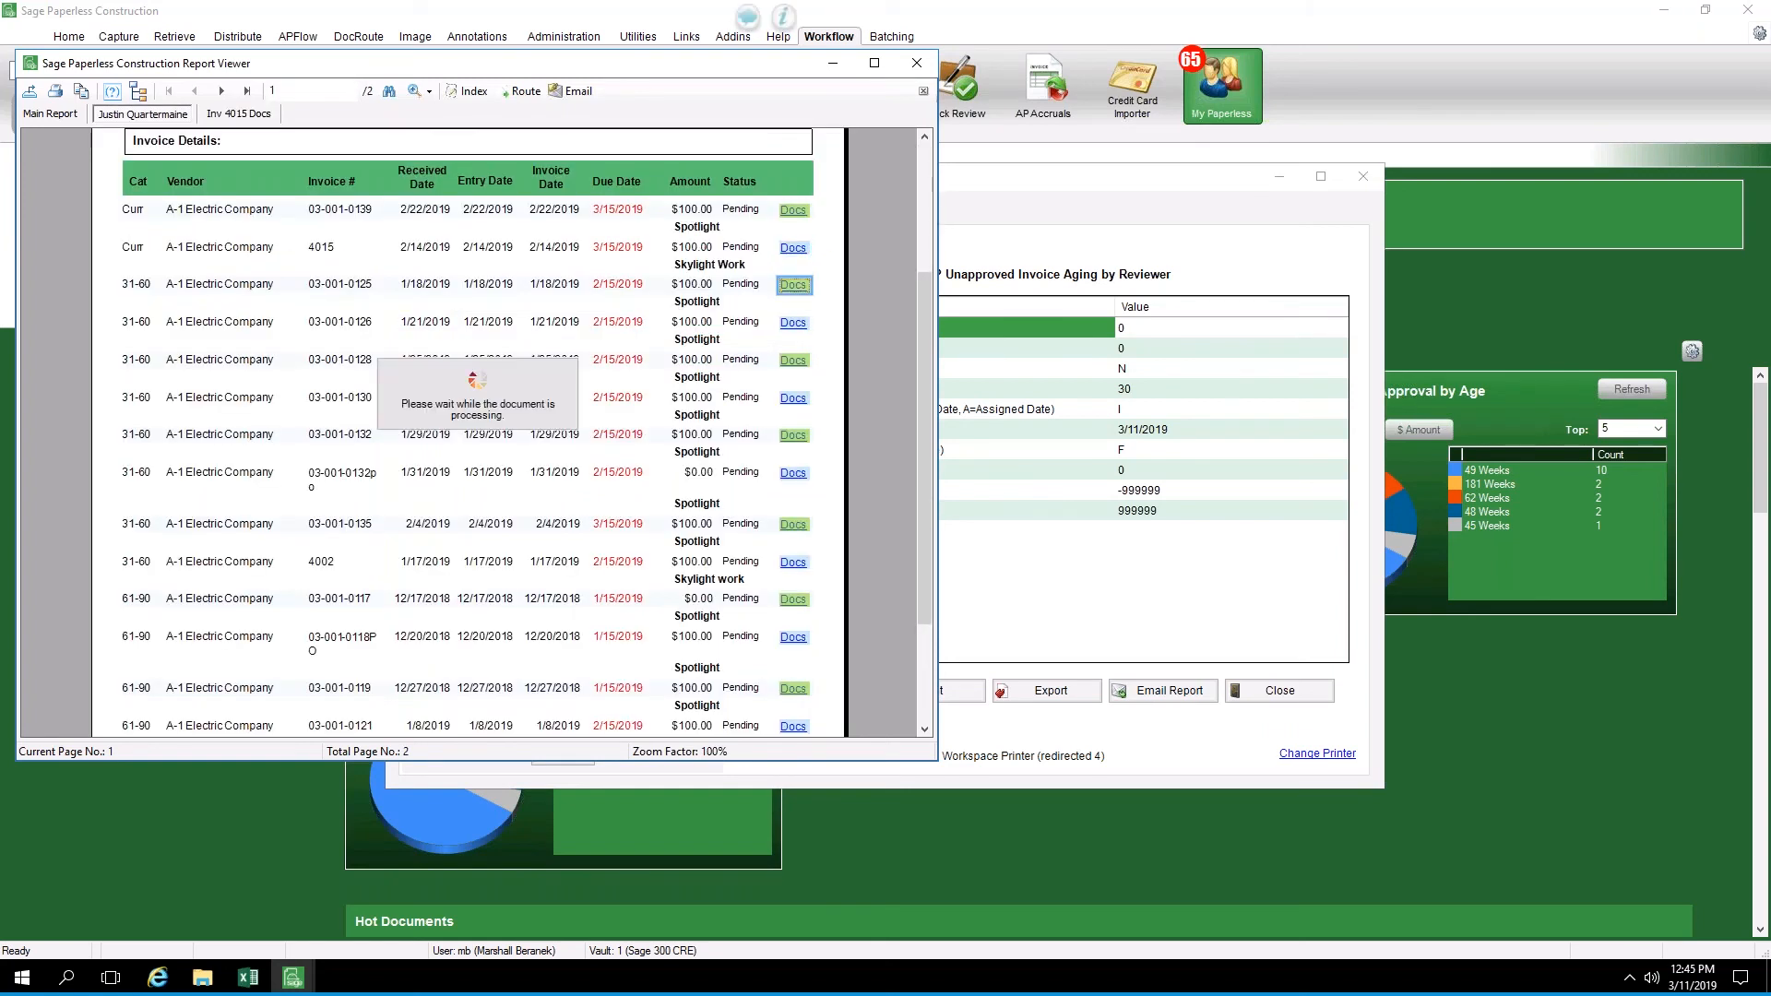
left_click(143, 113)
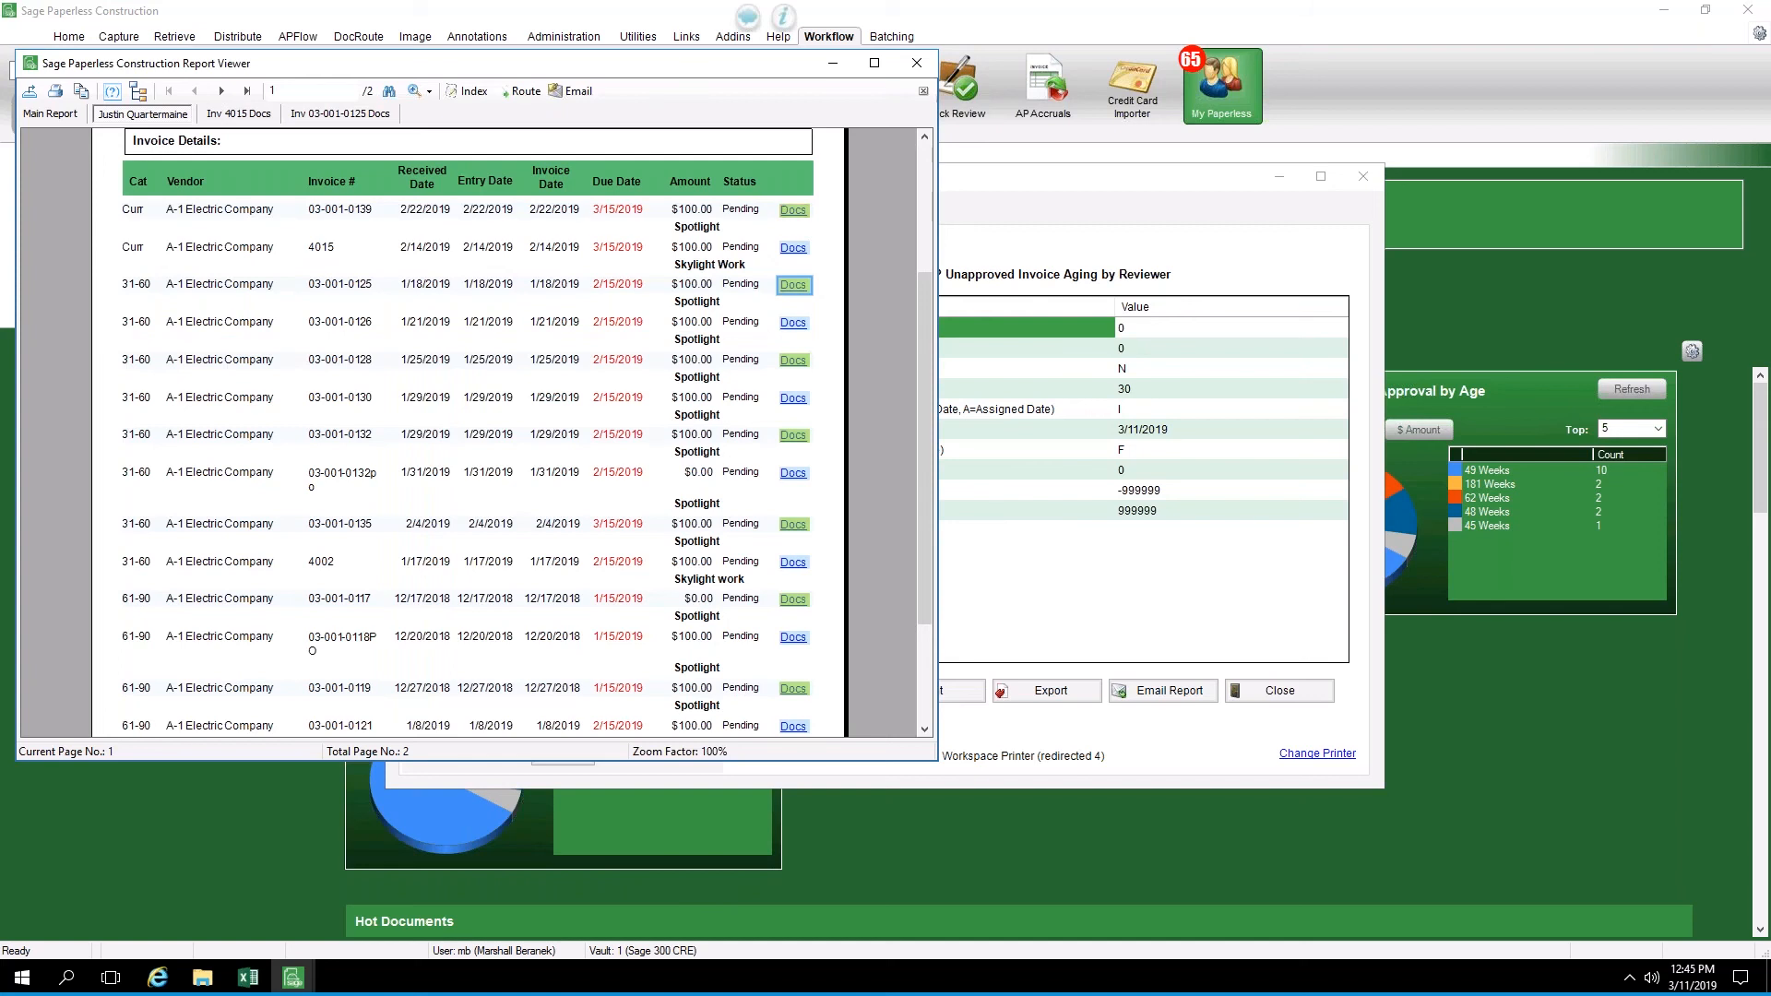
left_click(792, 214)
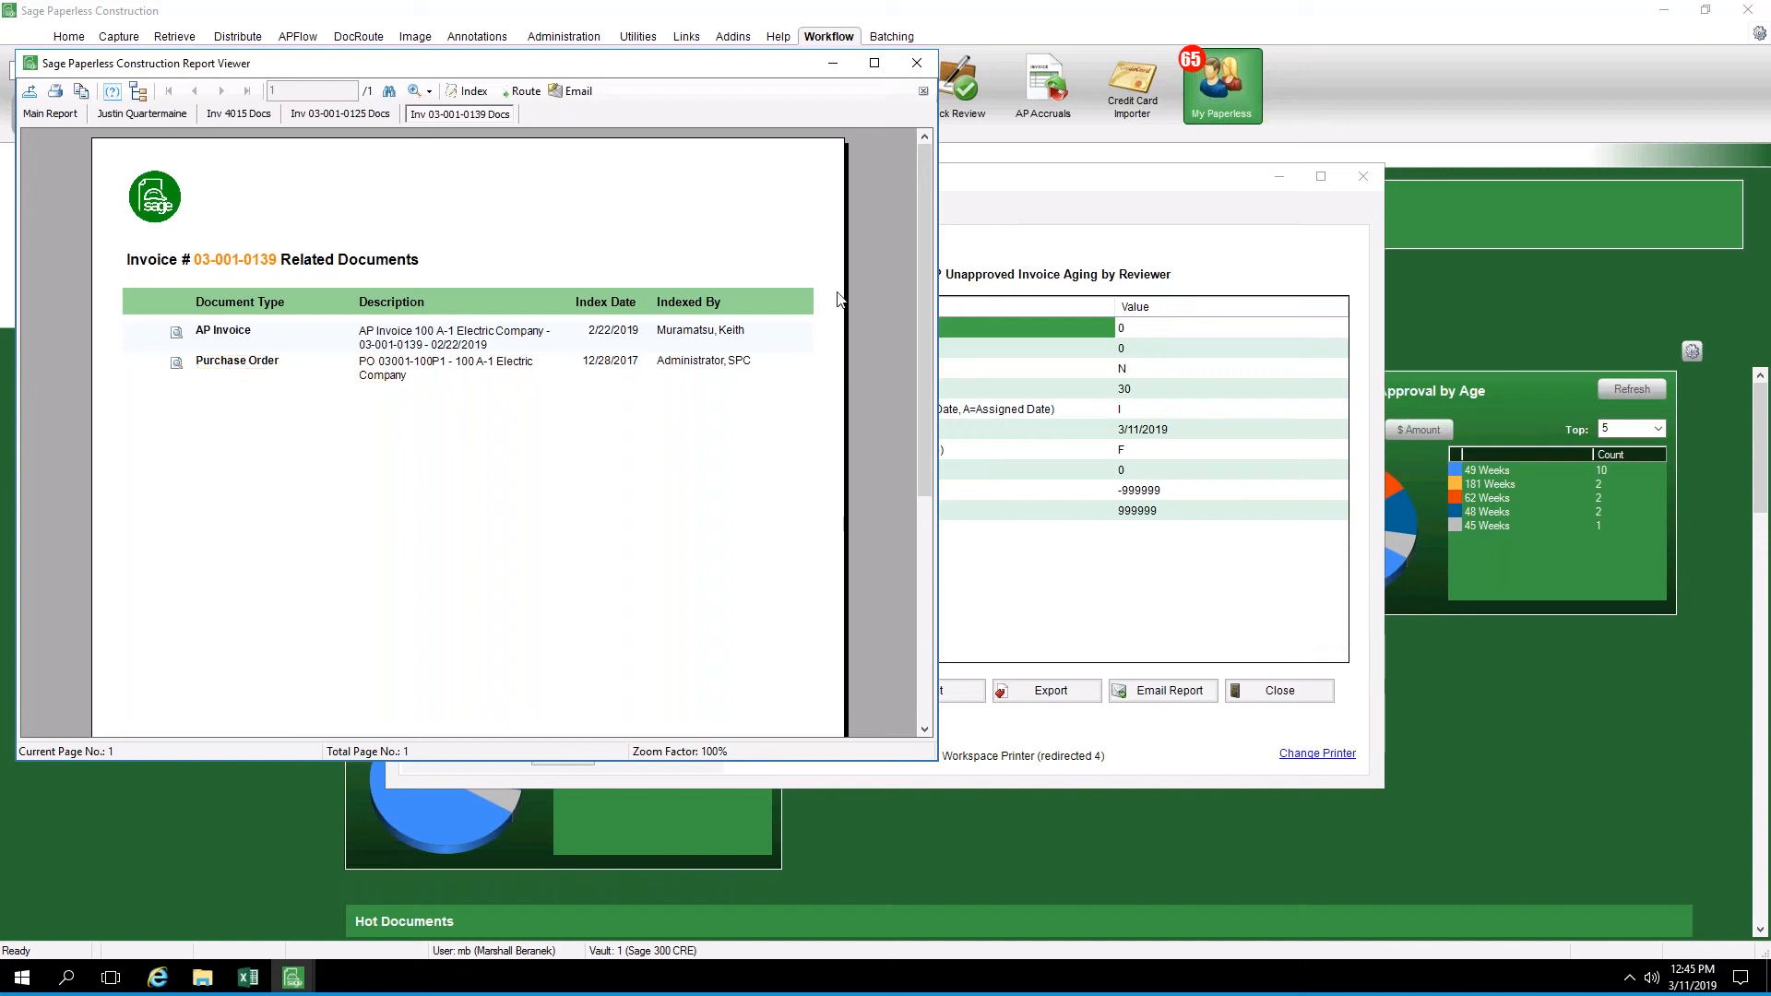
left_click(146, 116)
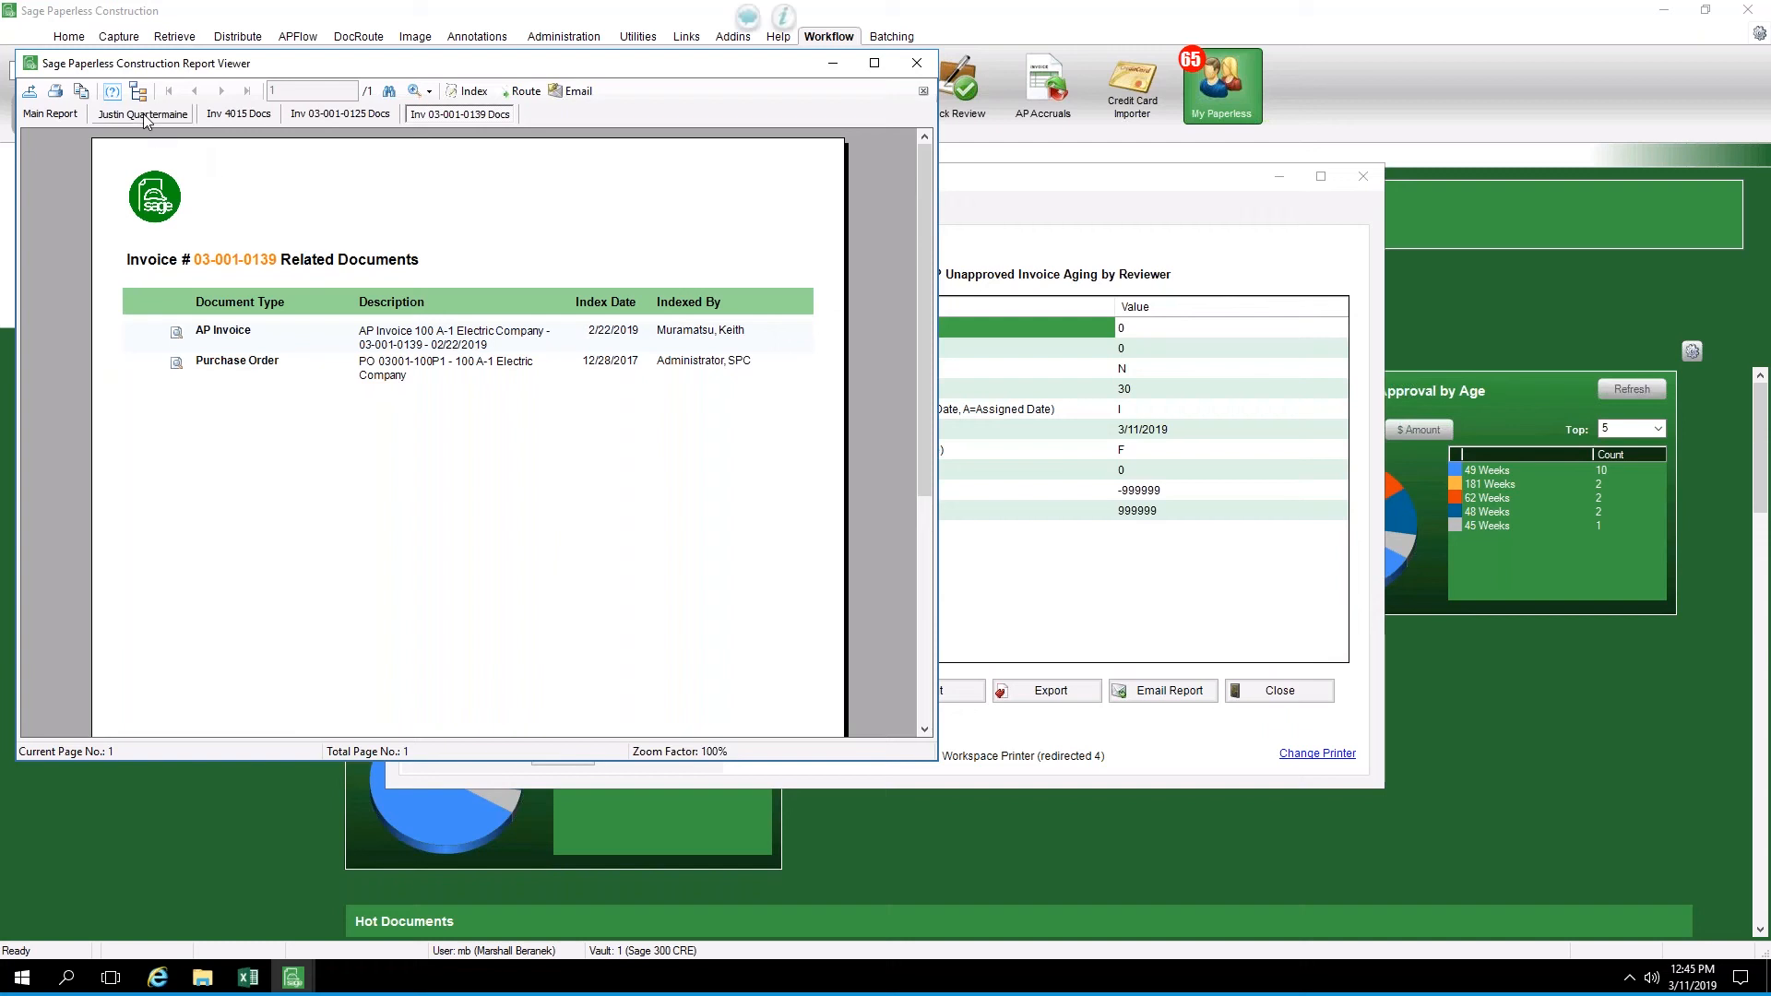
scroll(438, 309, "up", 3)
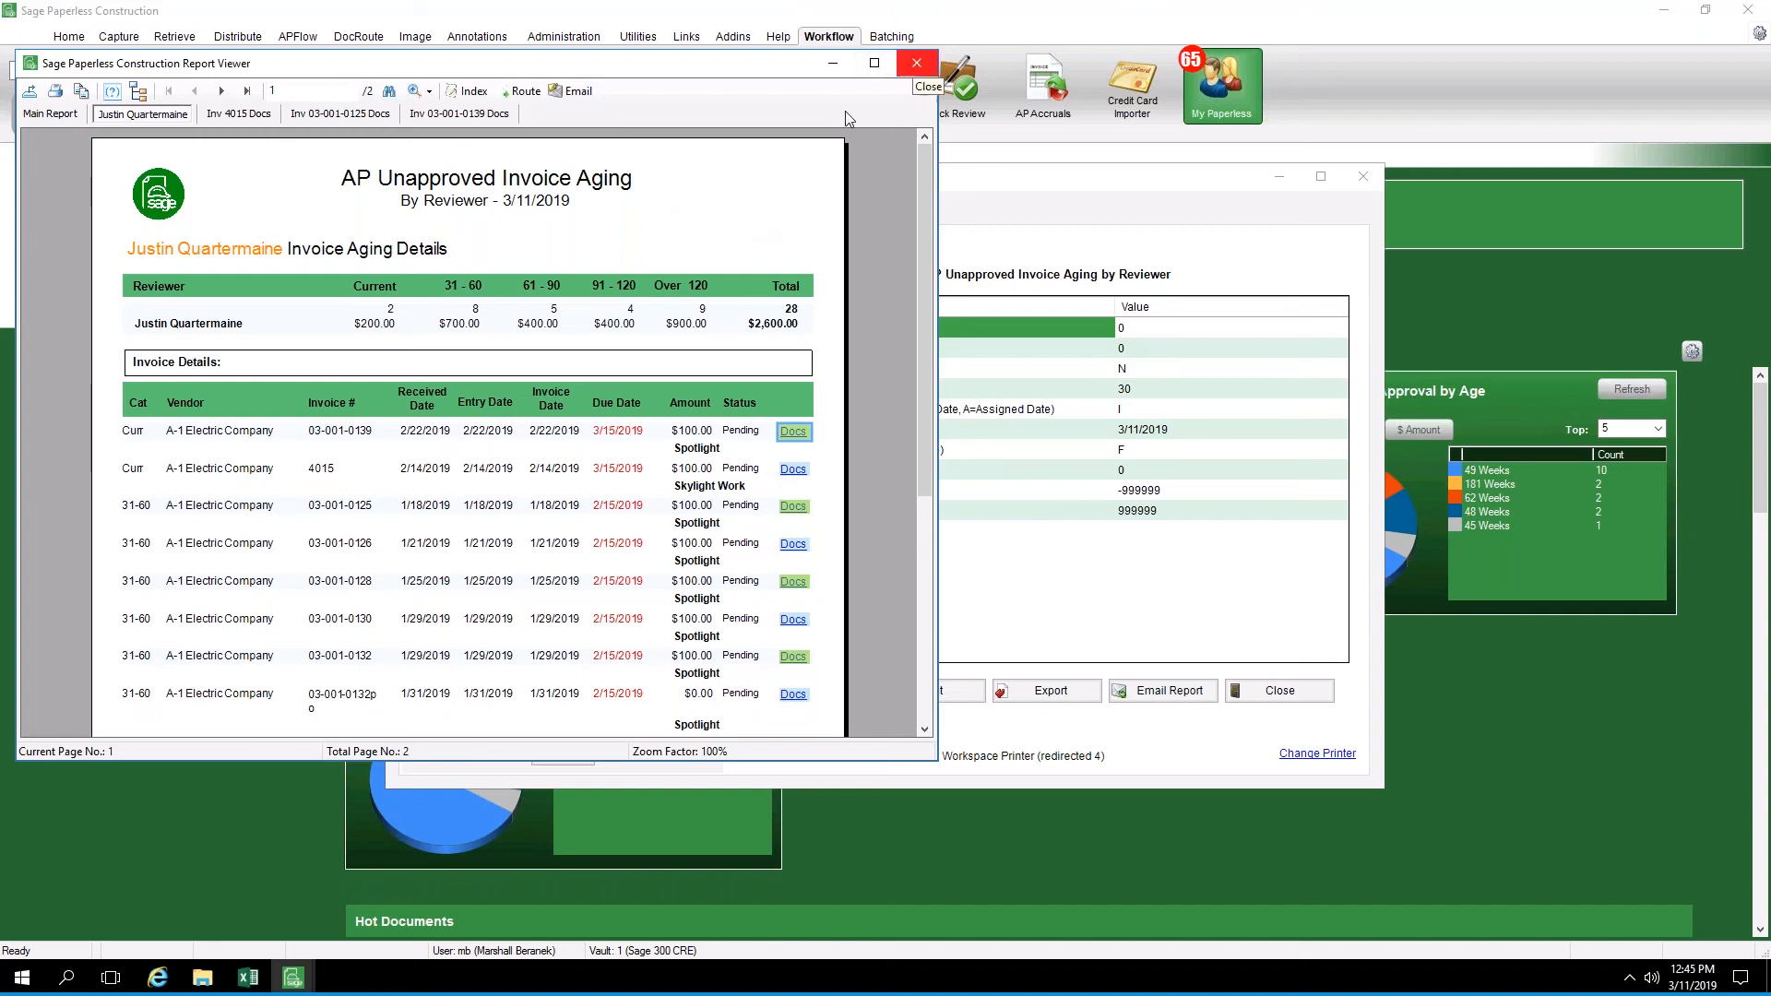
Close the aging report preview and look through the remaining APFlow, DocRoute and Sage Paperless Audit reports
left_click(913, 65)
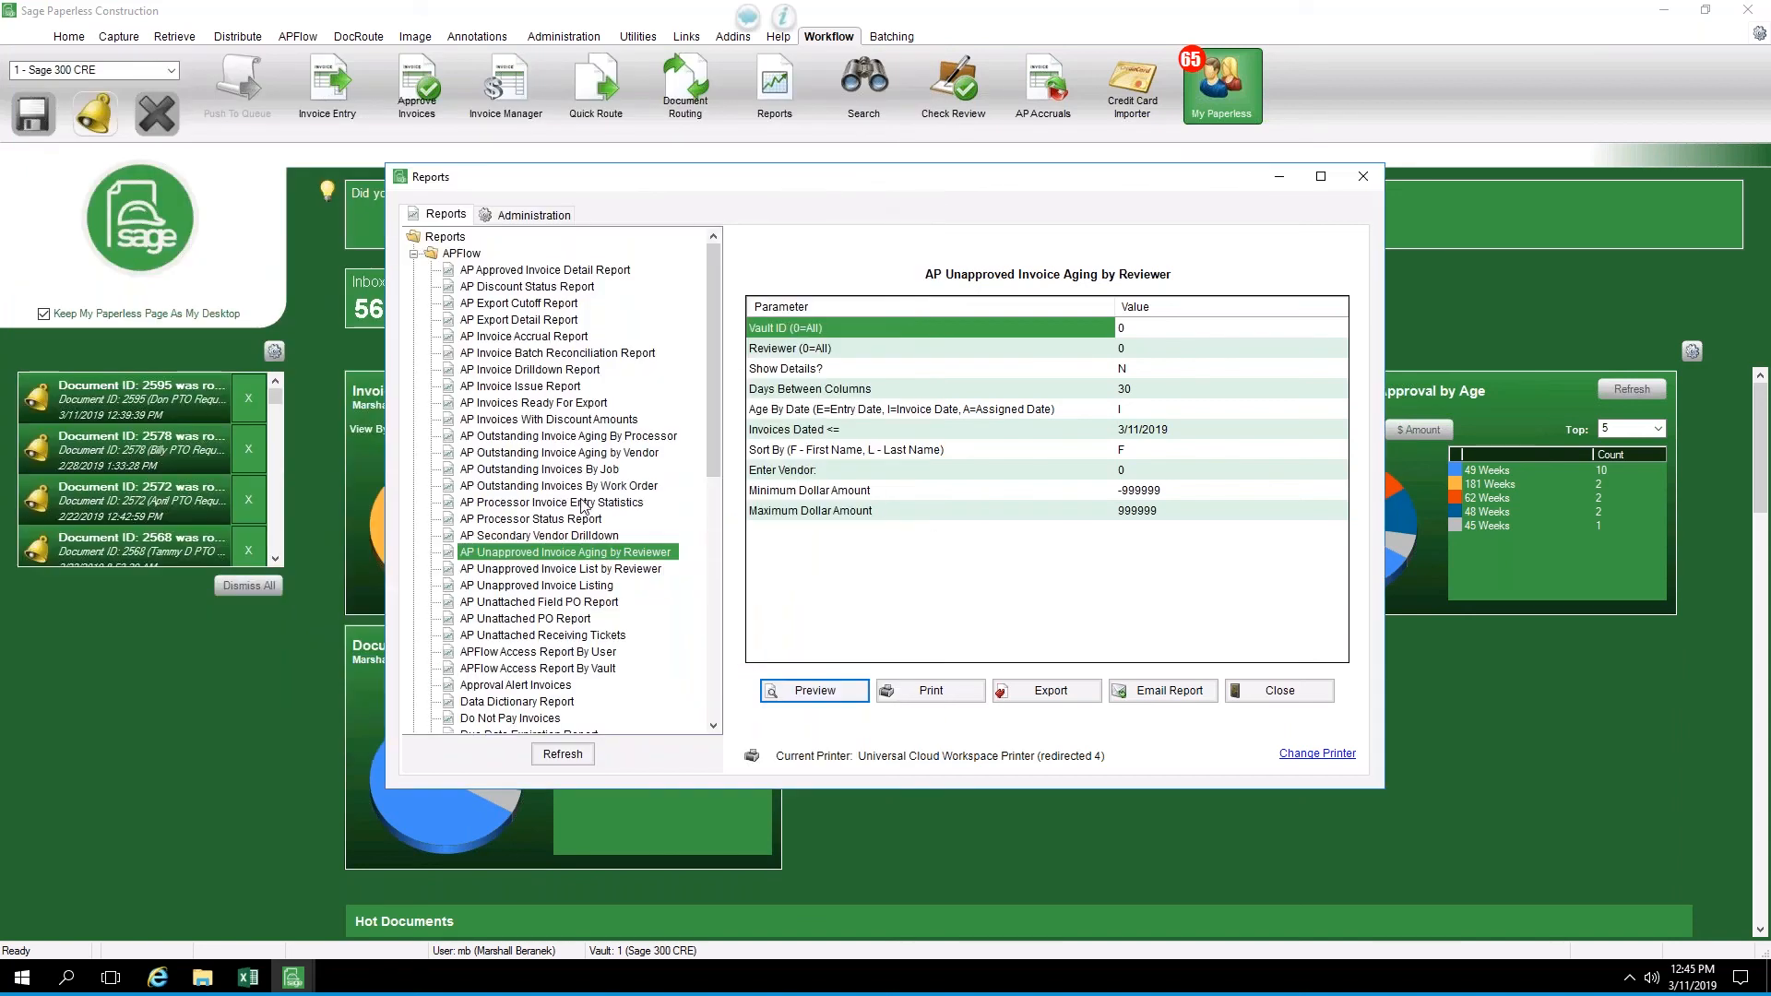
scroll(583, 505, "down", 4)
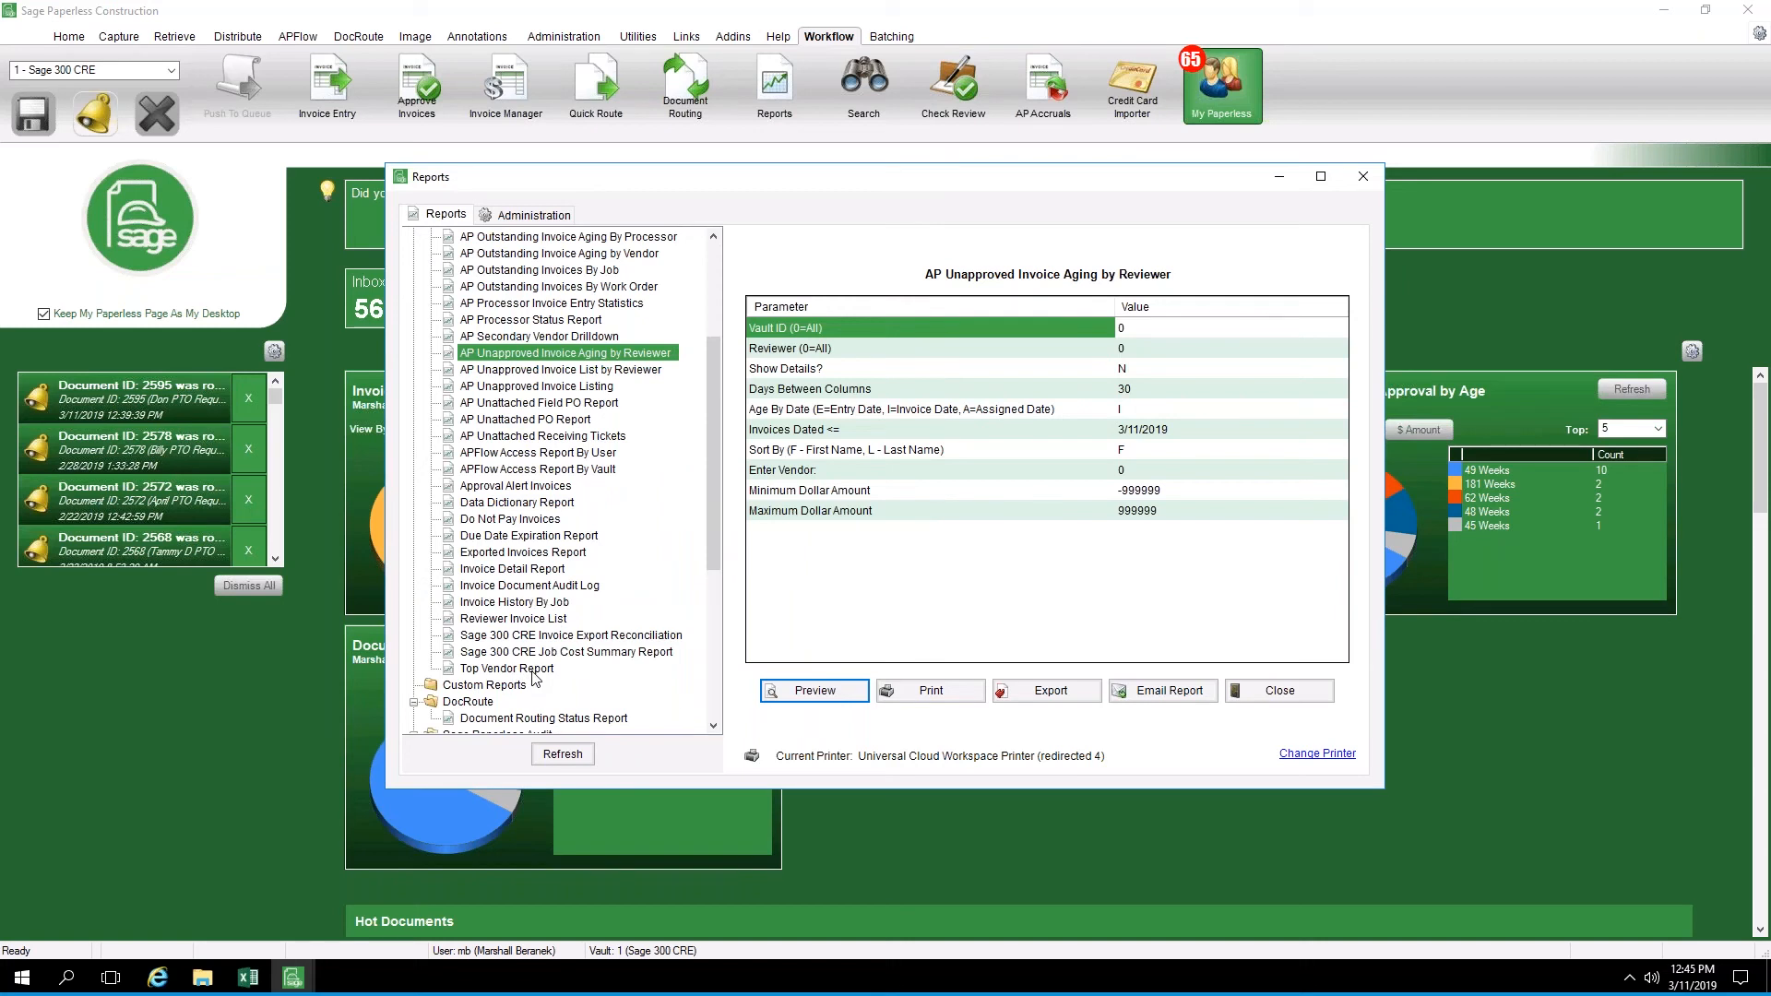
scroll(505, 676, "down", 4)
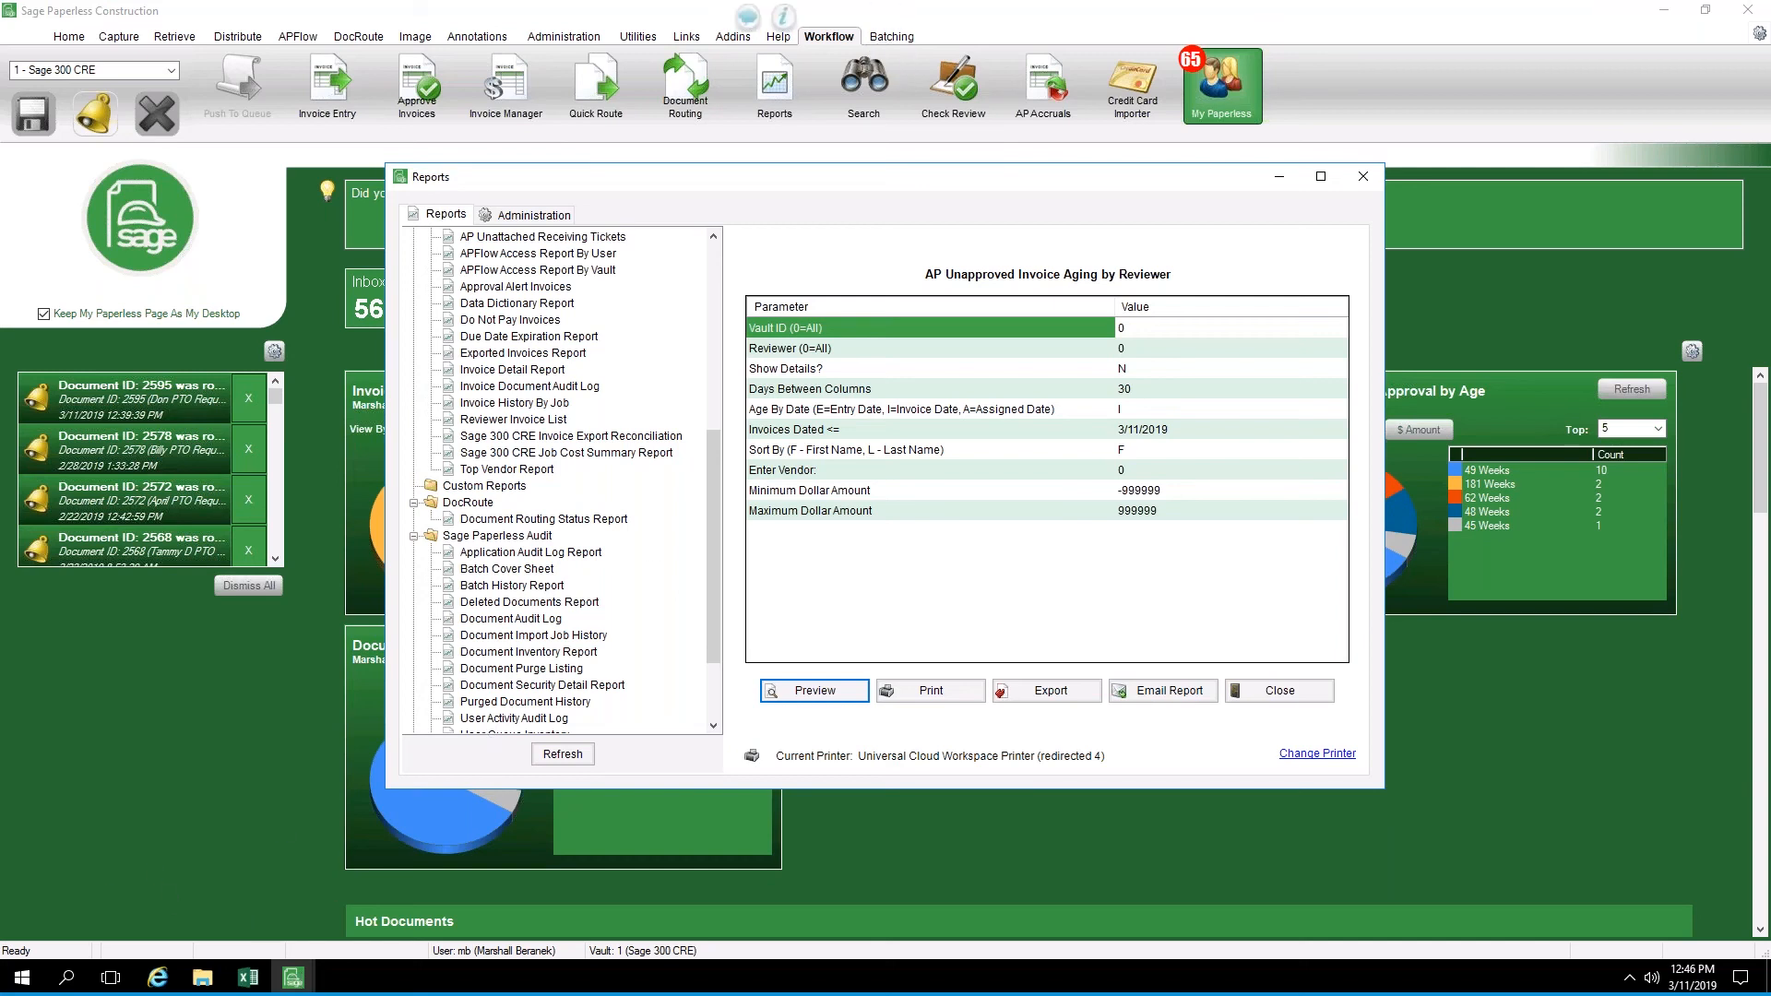
left_click(886, 67)
left_click(1569, 138)
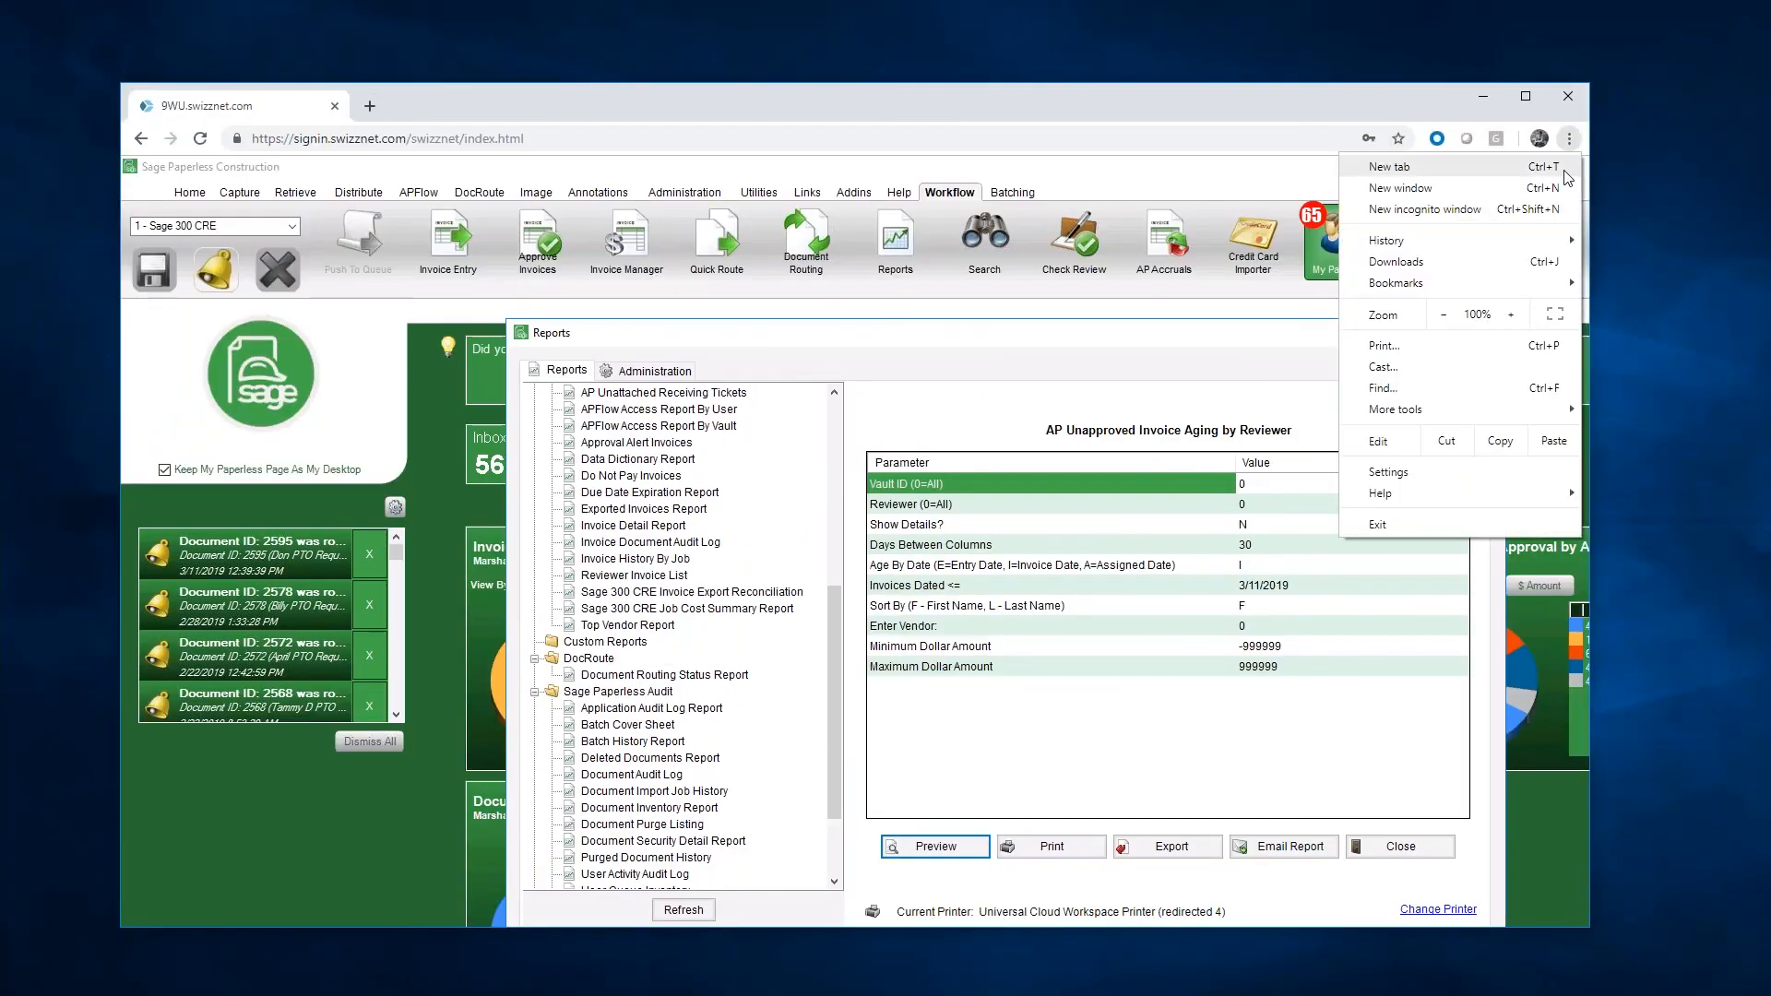
left_click(1556, 314)
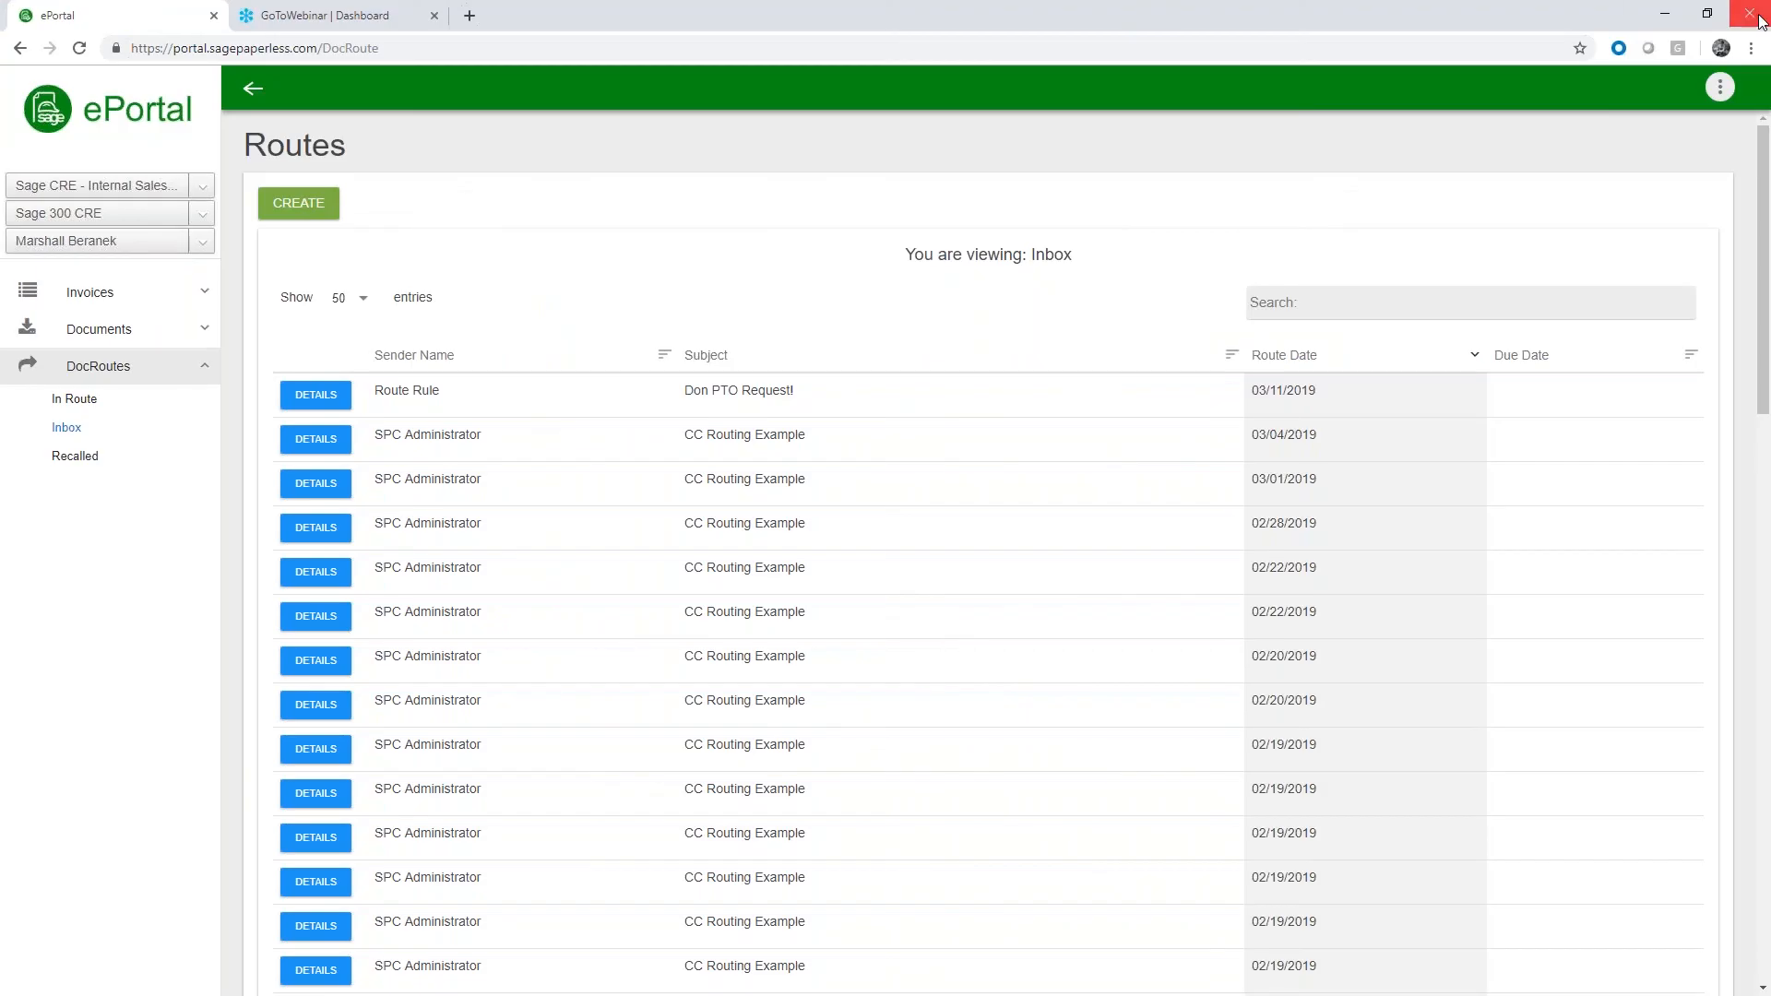
Take the browser out of full-screen view, maximize its window and open a new browser tab
left_click(1760, 21)
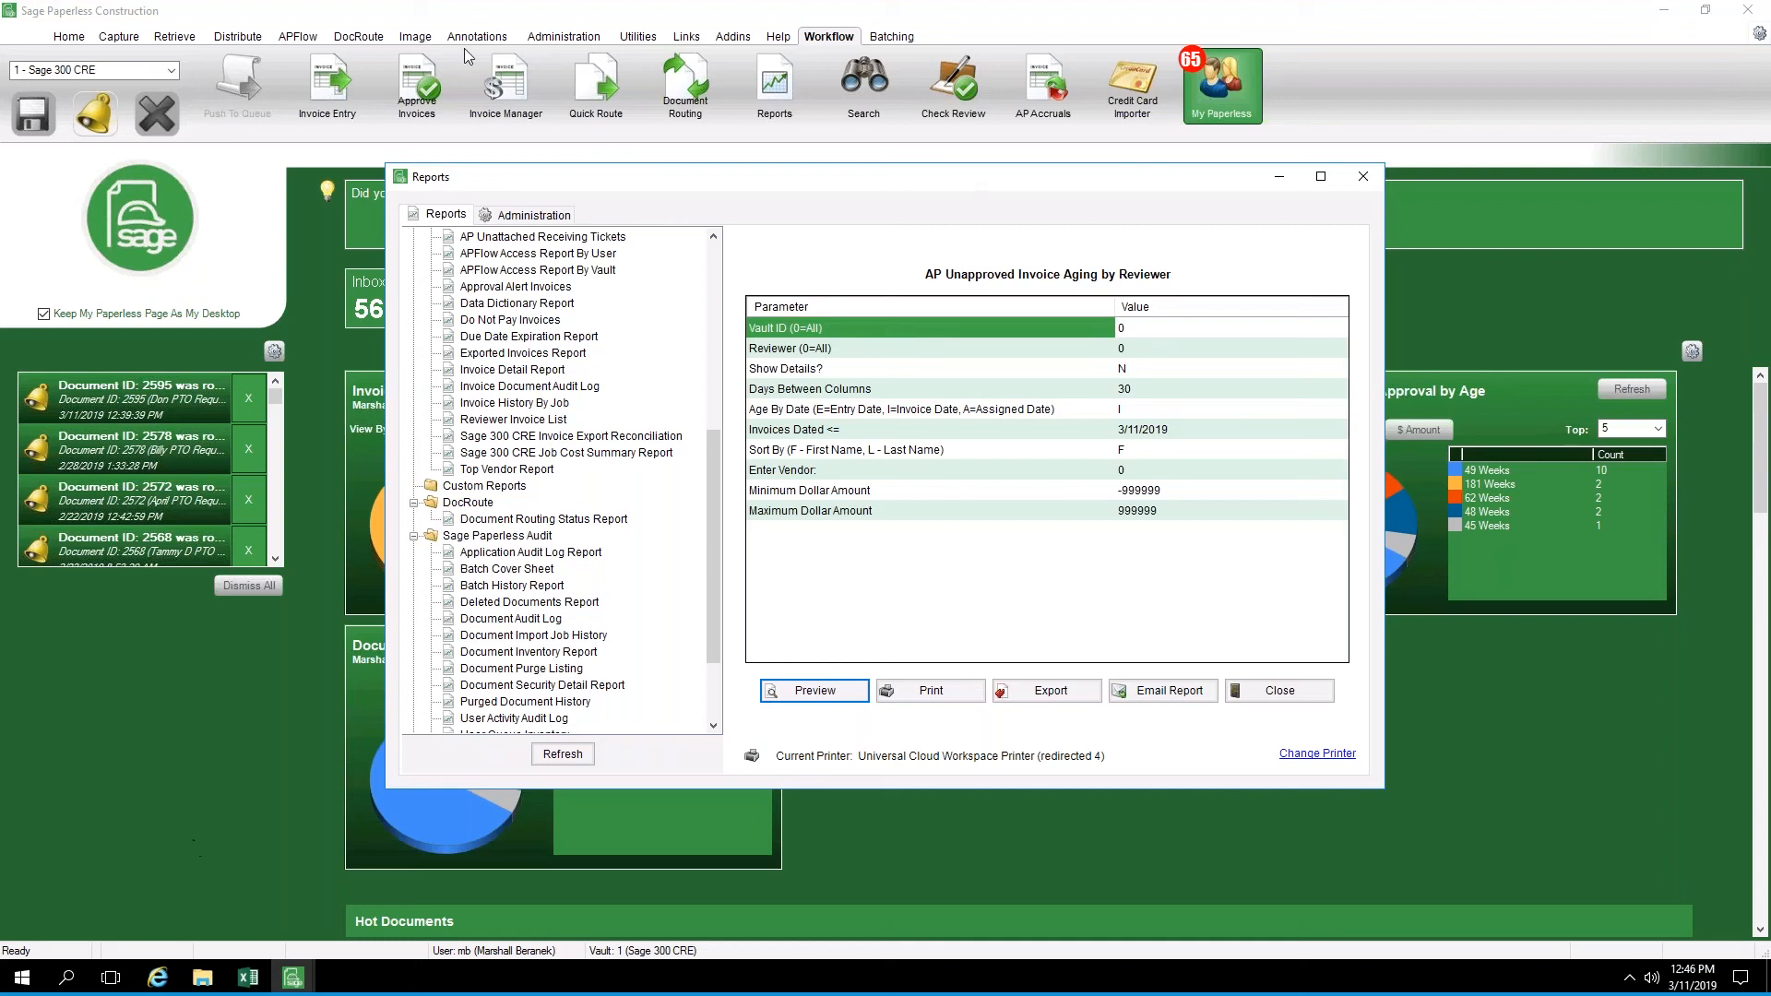
left_click(893, 64)
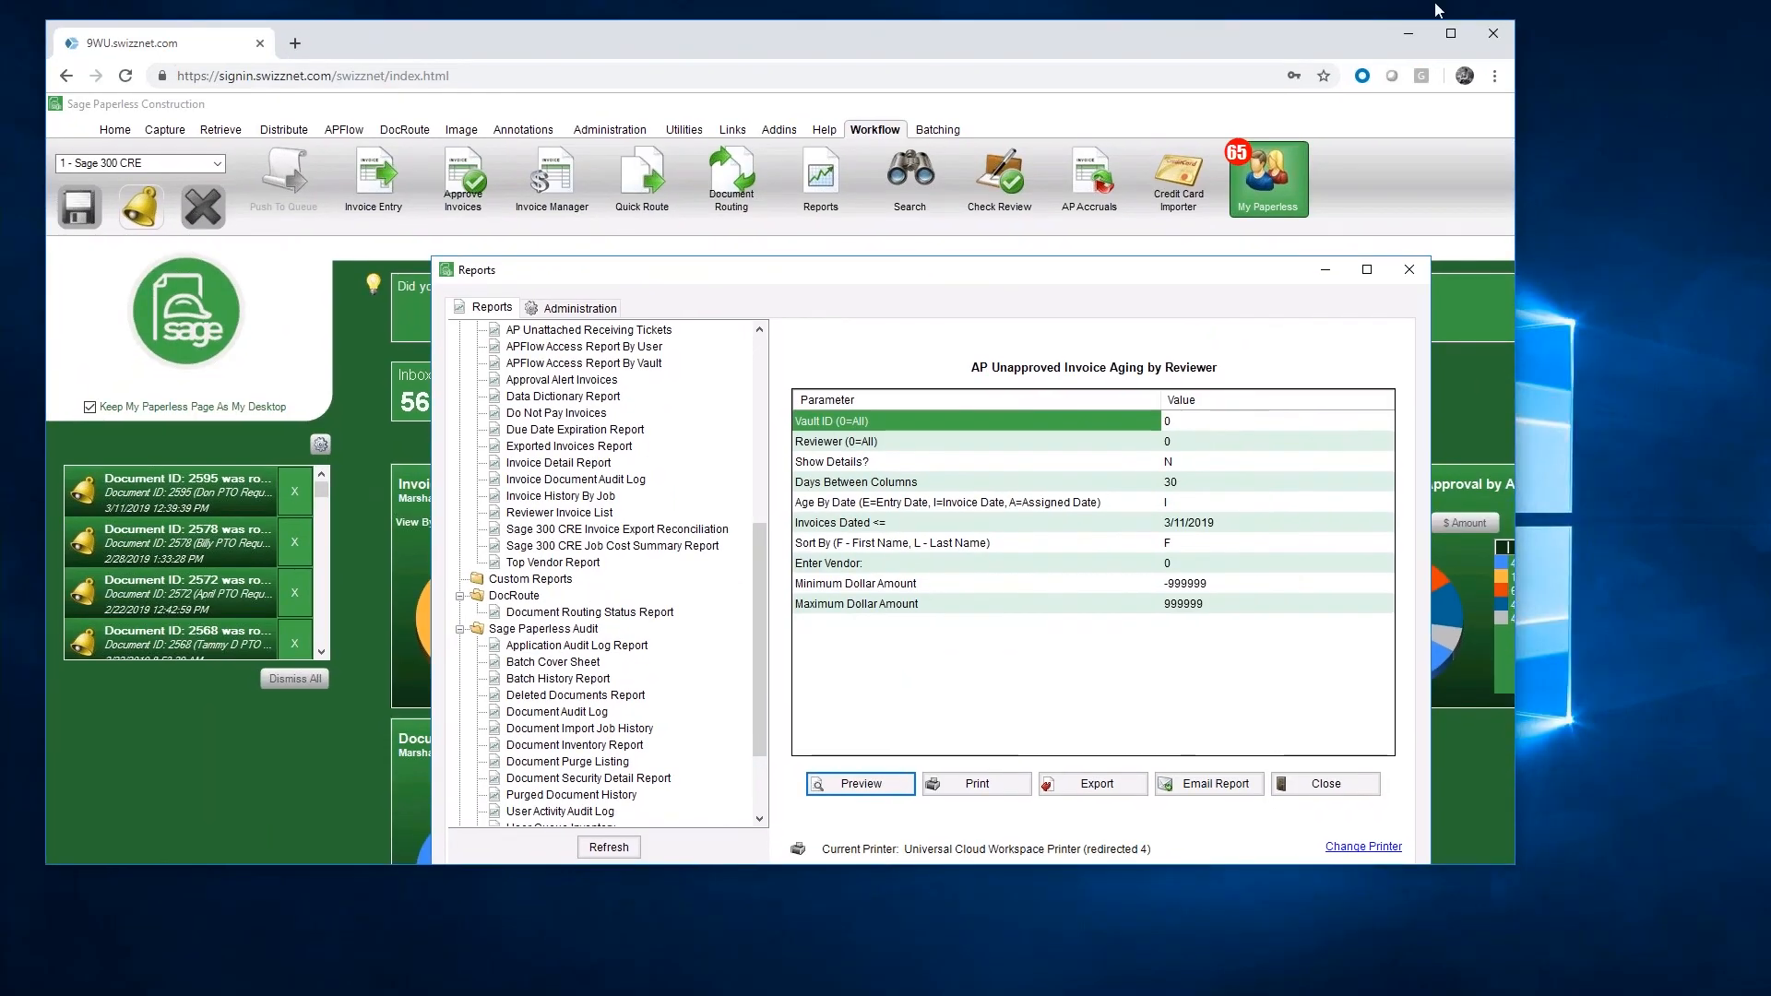
left_click(1452, 34)
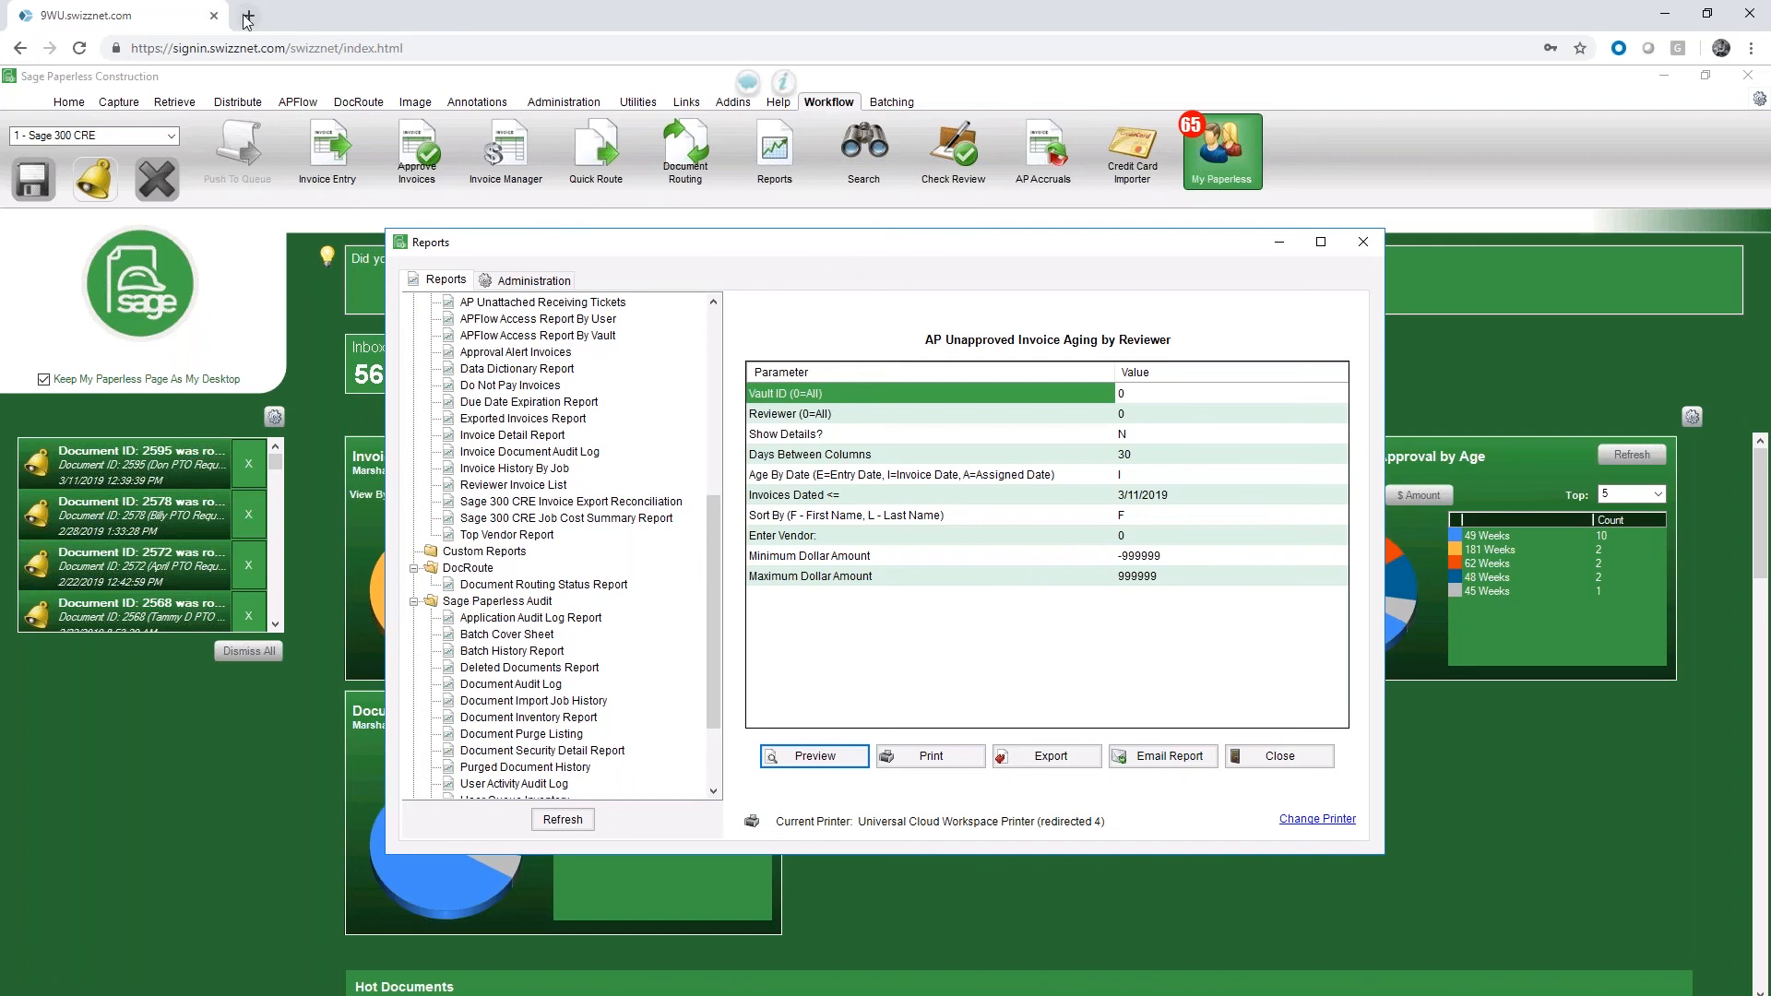
key("ctrl+t")
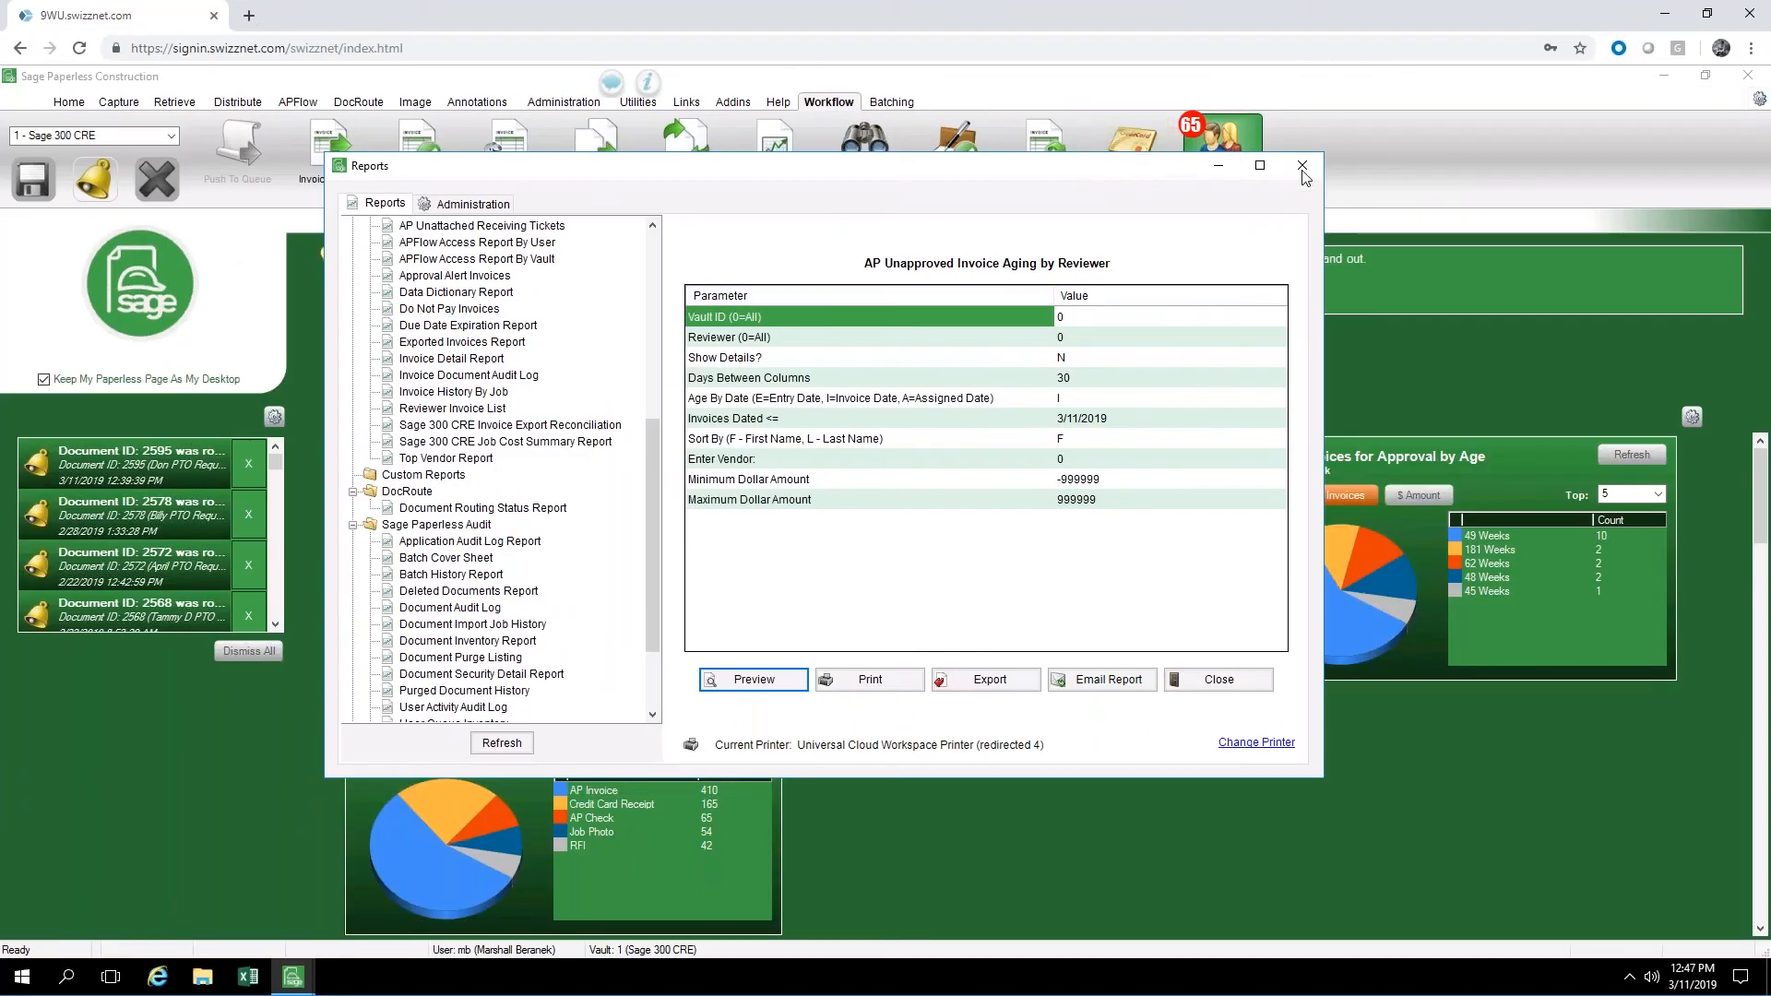
Preview the Top Vendor Report with its preset parameters, and close the preview and the Reports window
left_click(451, 459)
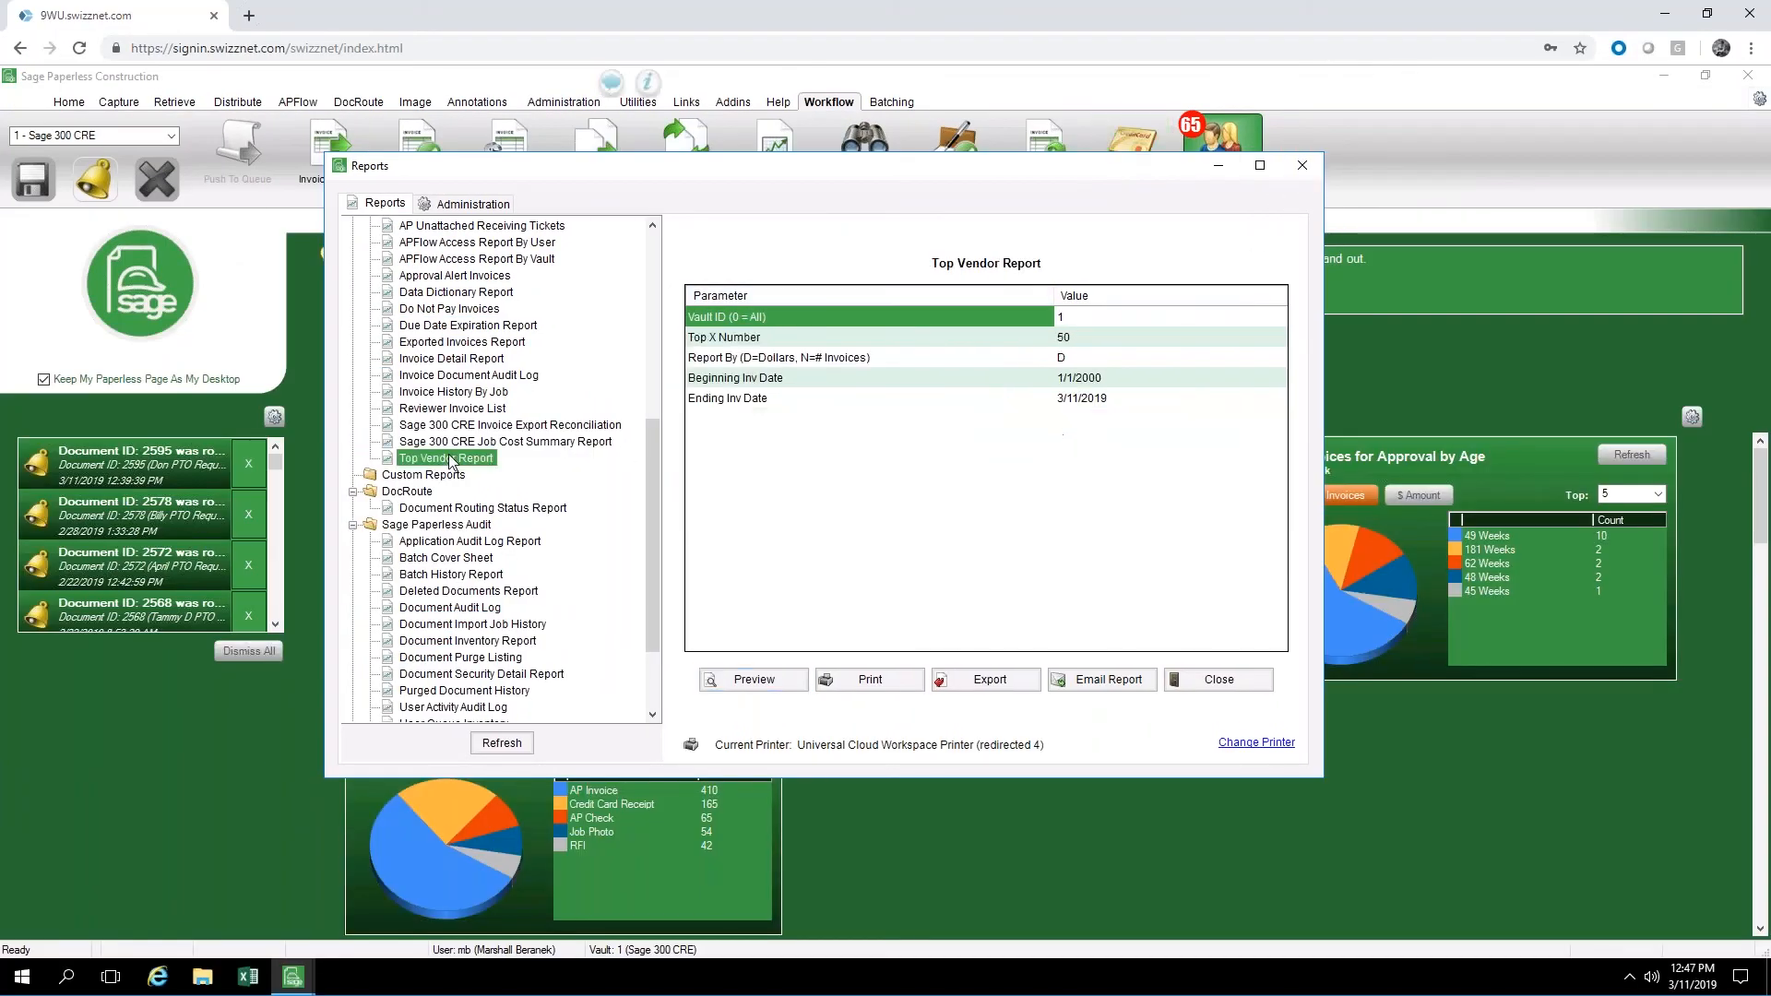
left_click(755, 681)
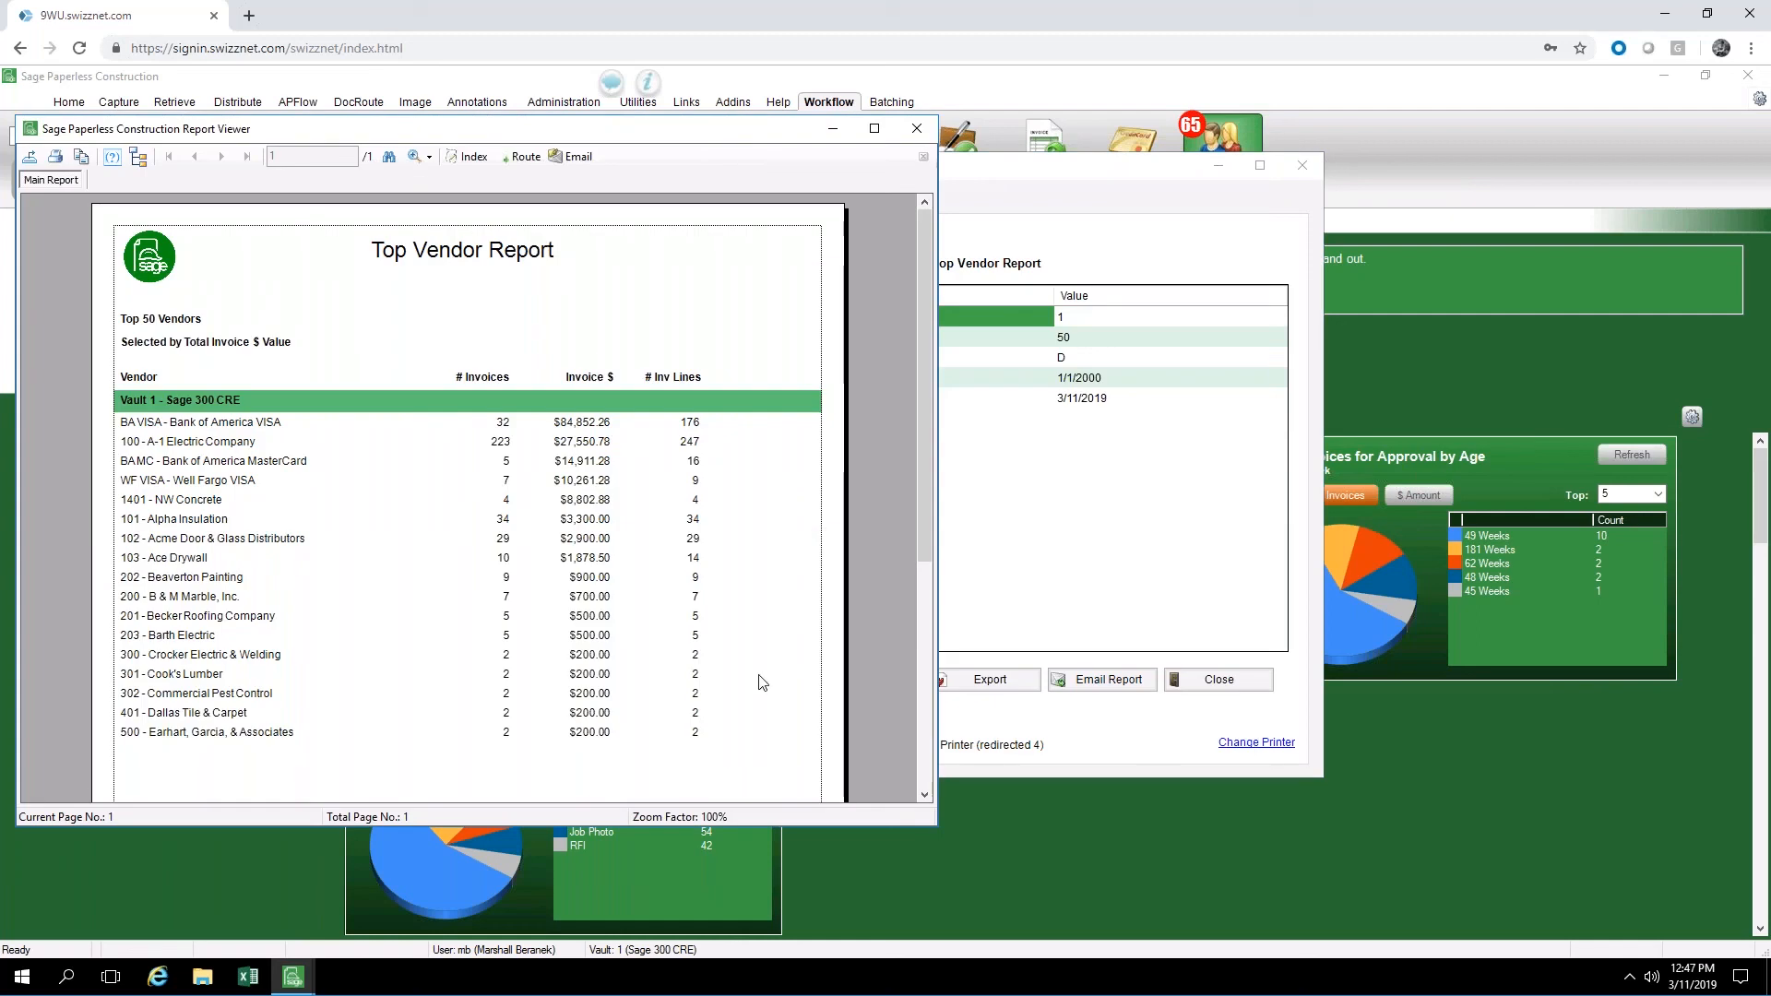
left_click(358, 427)
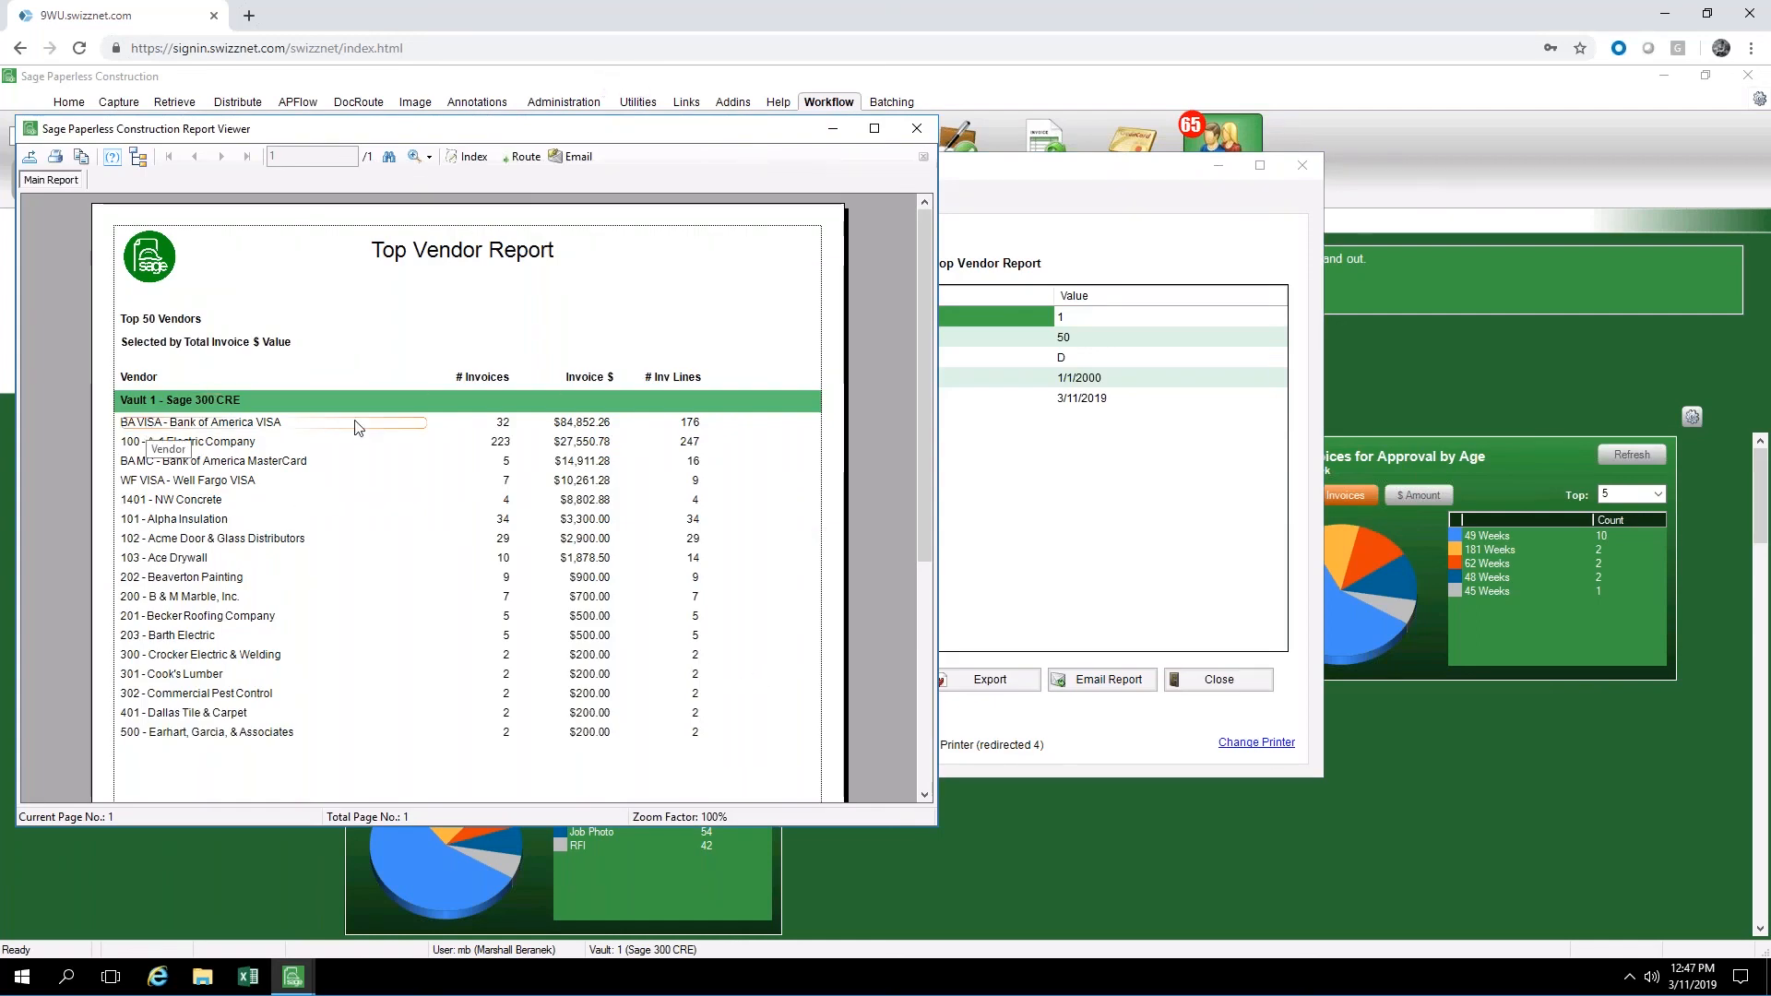
left_click(577, 426)
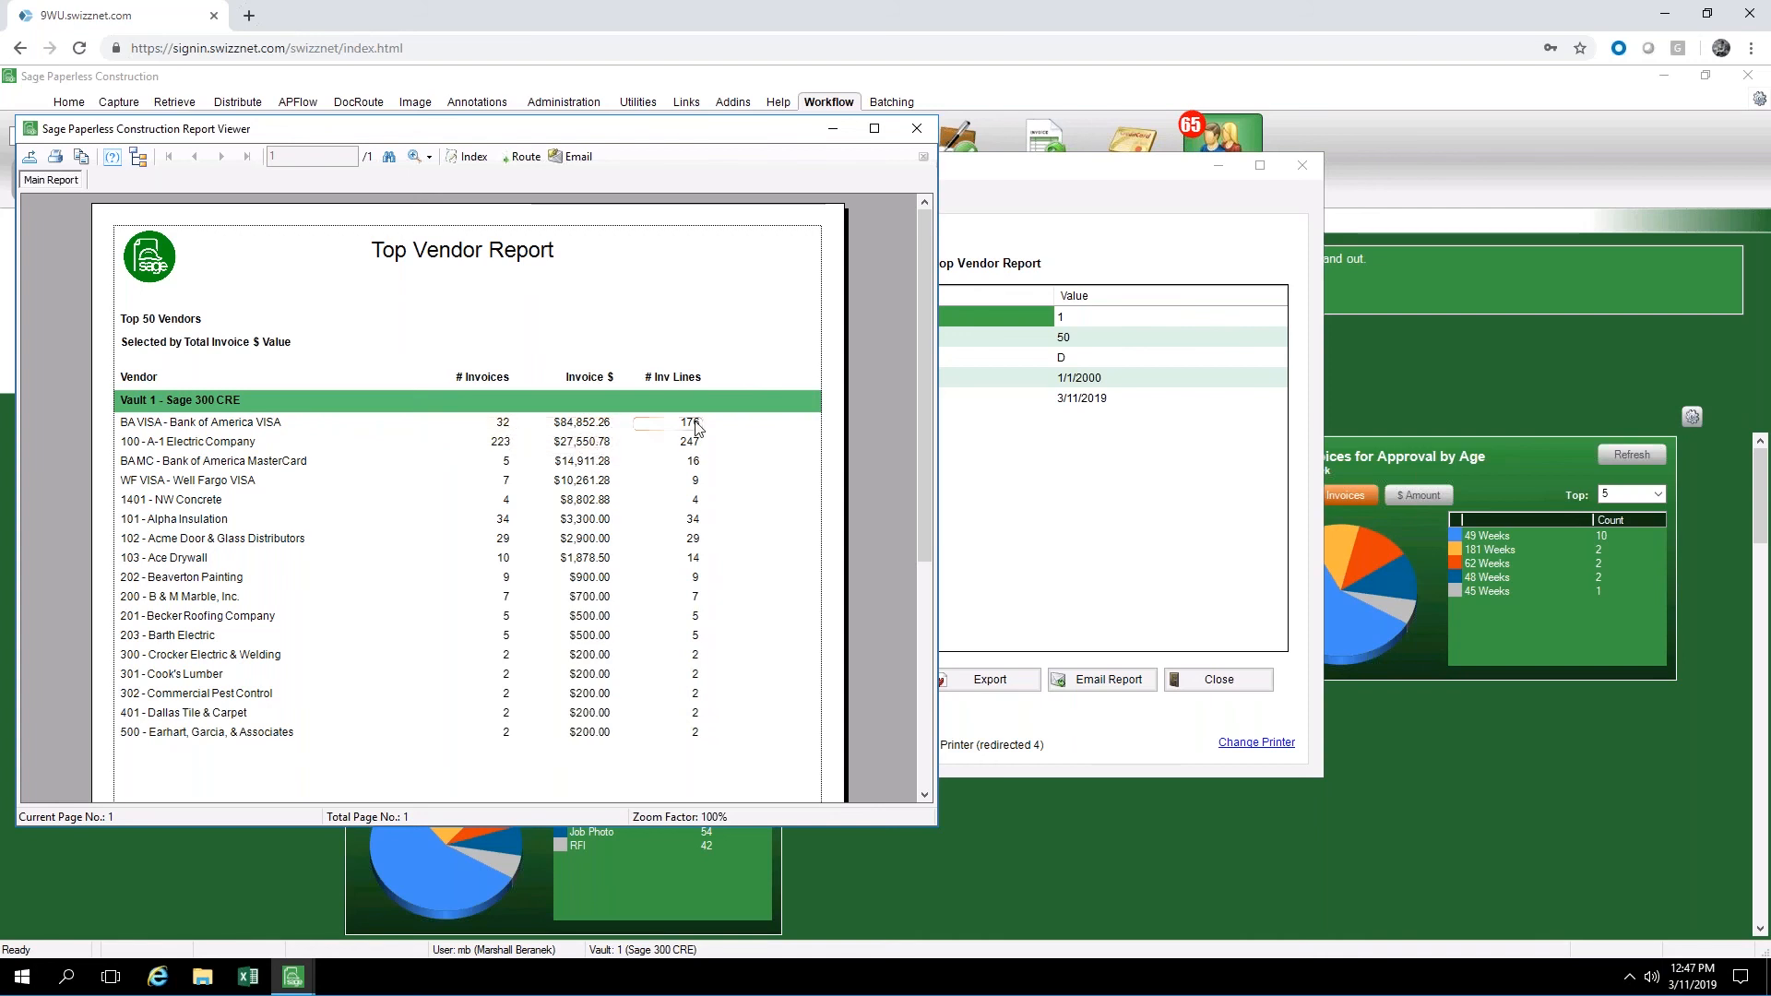
left_click(916, 130)
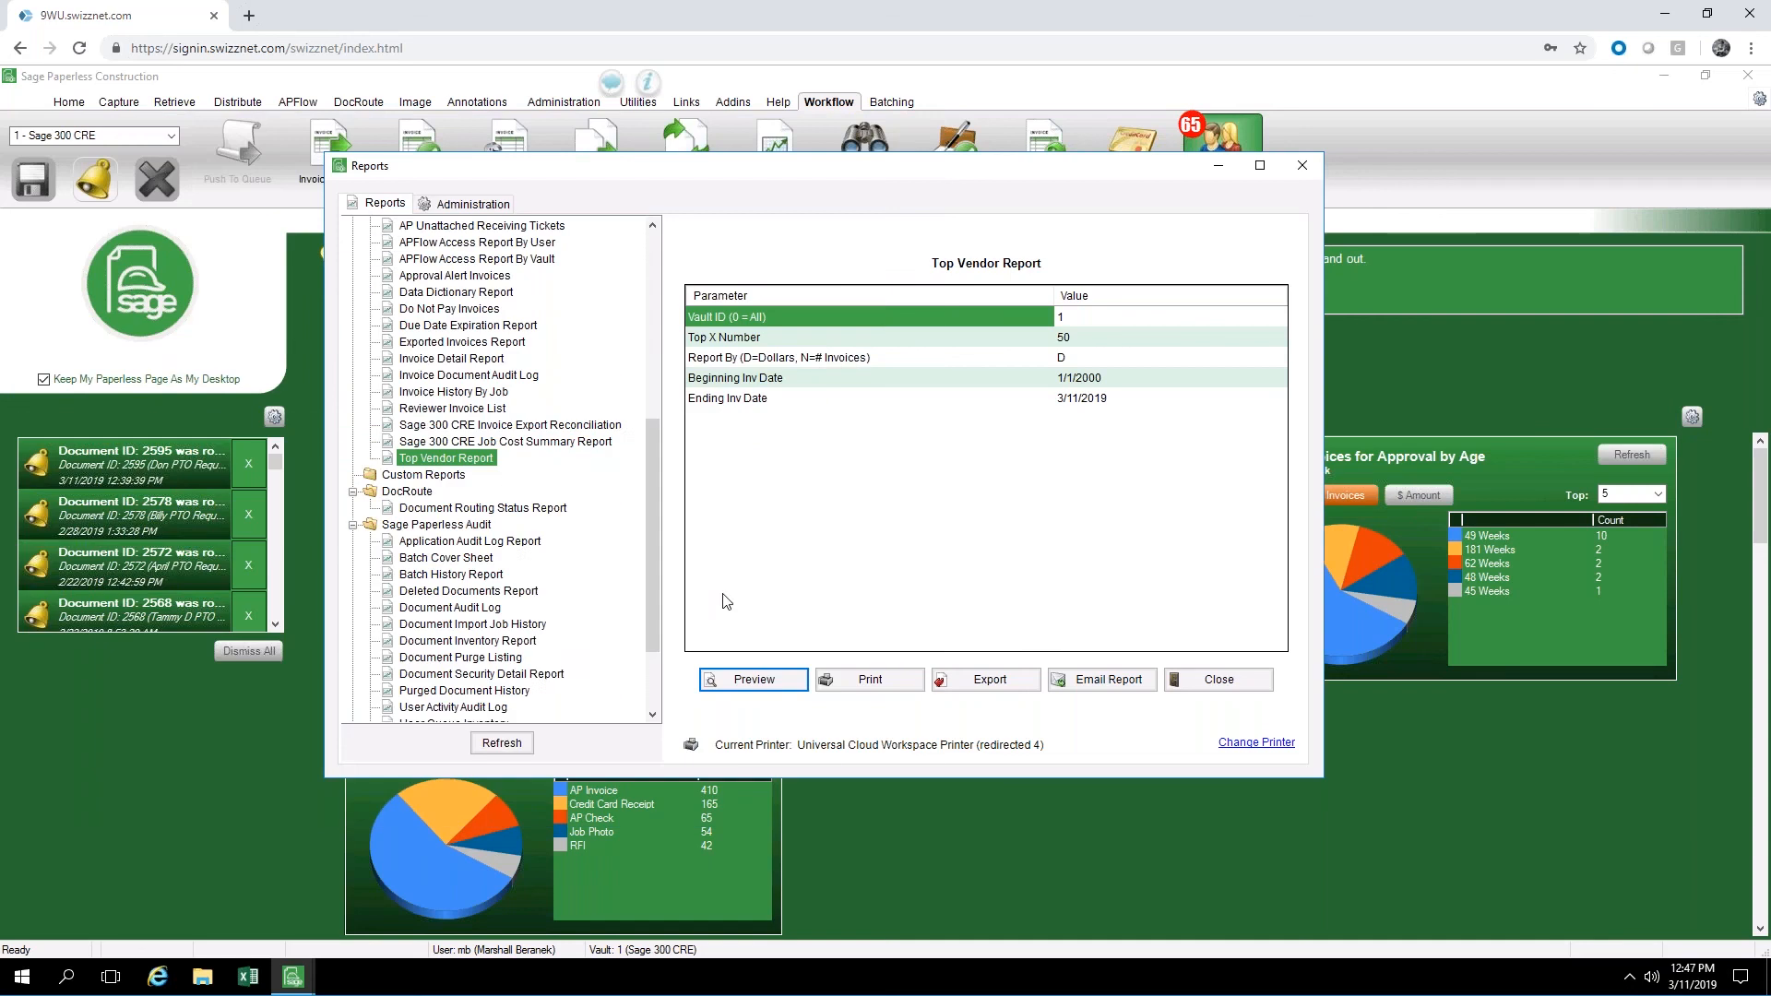
left_click(1302, 167)
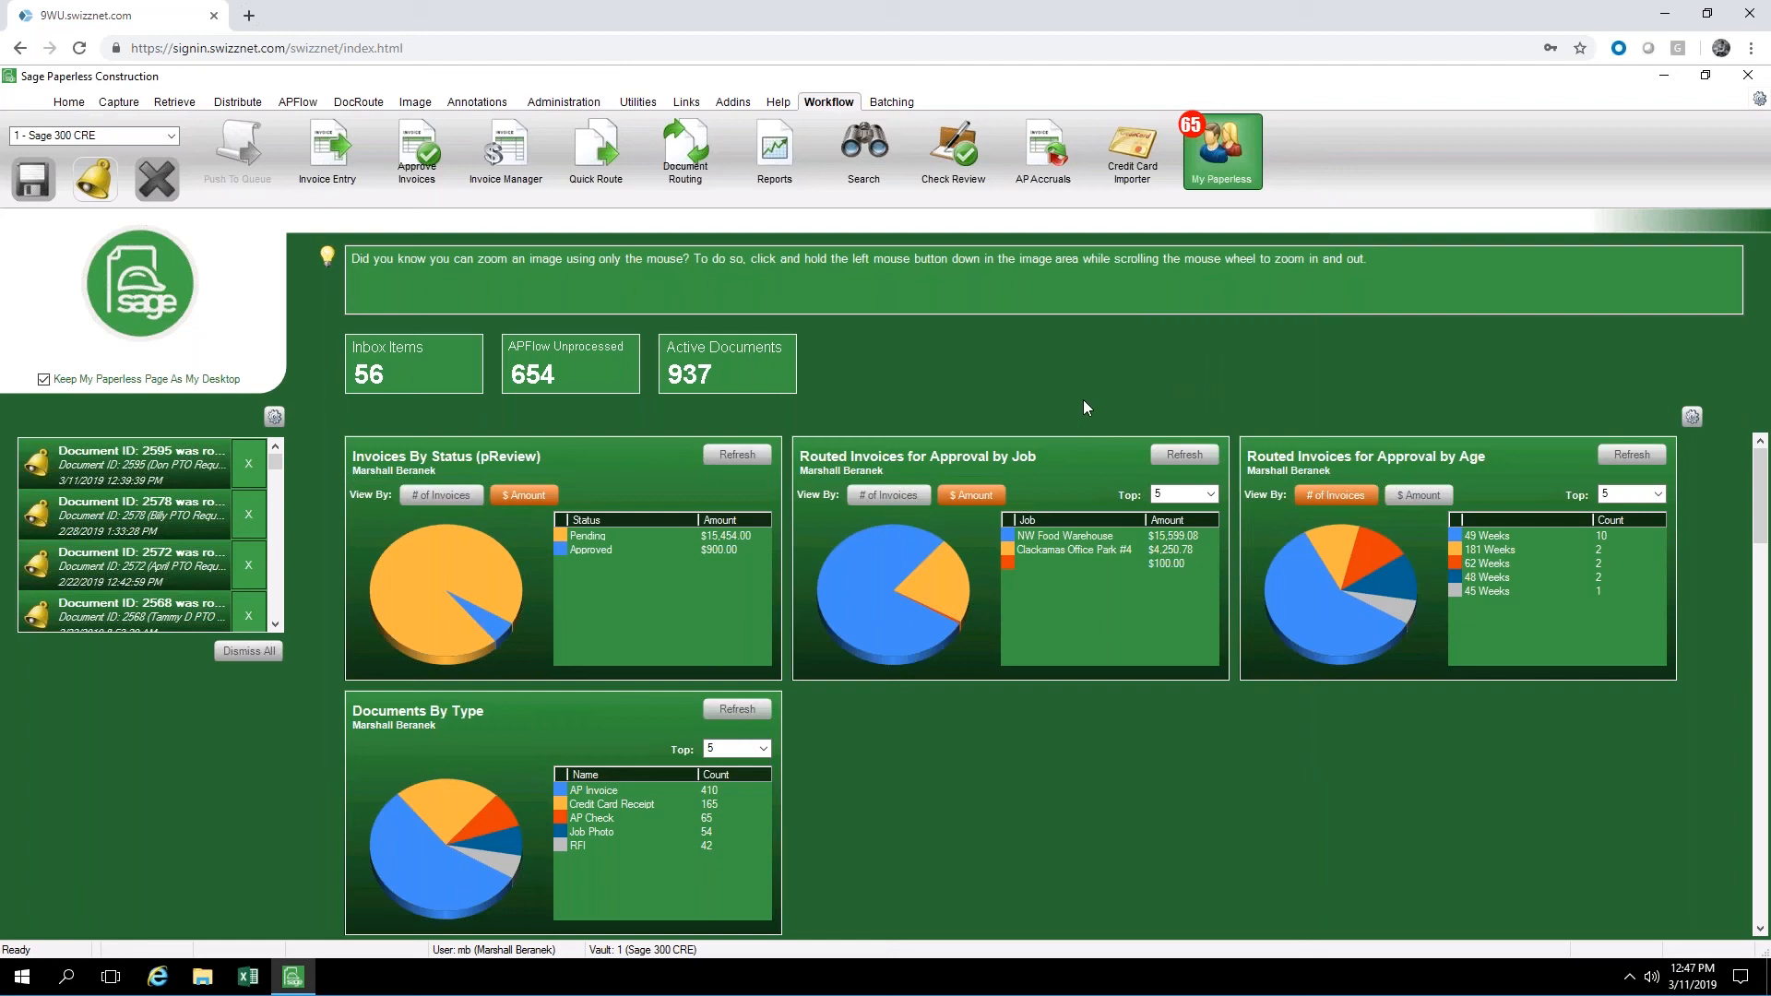
Search the 1 - Sage 300 CRE vault for documents of all document types
left_click(865, 148)
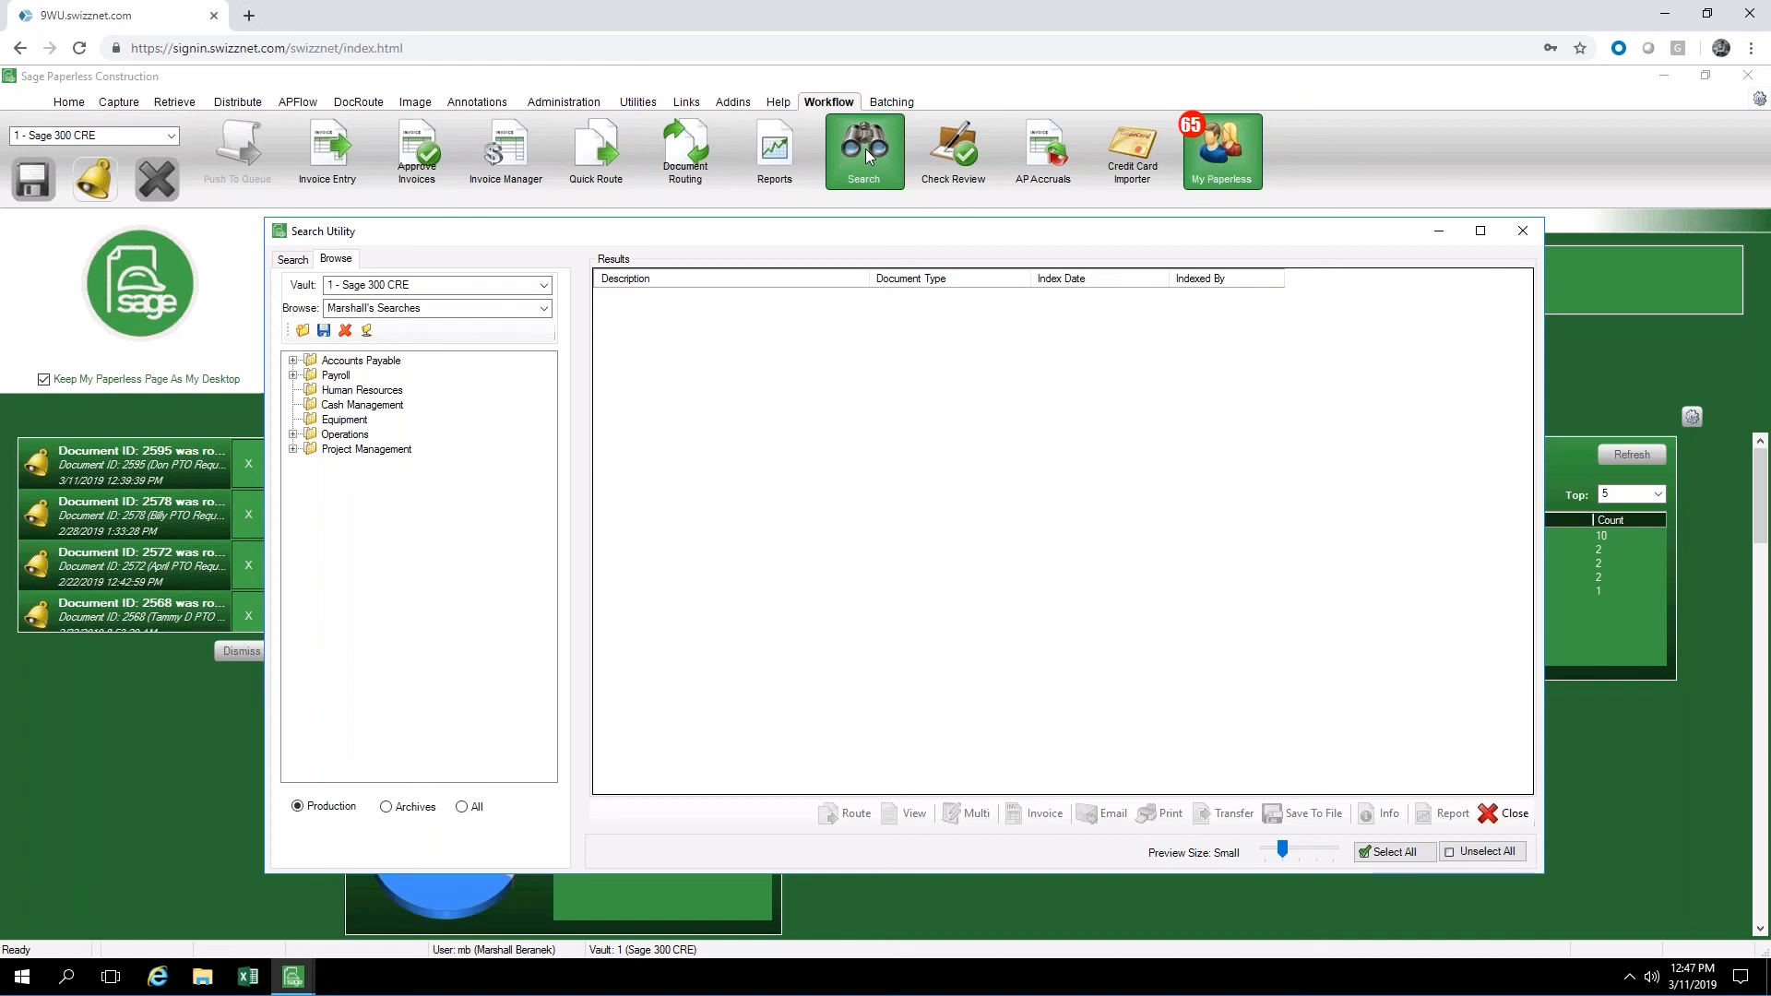
left_click(293, 261)
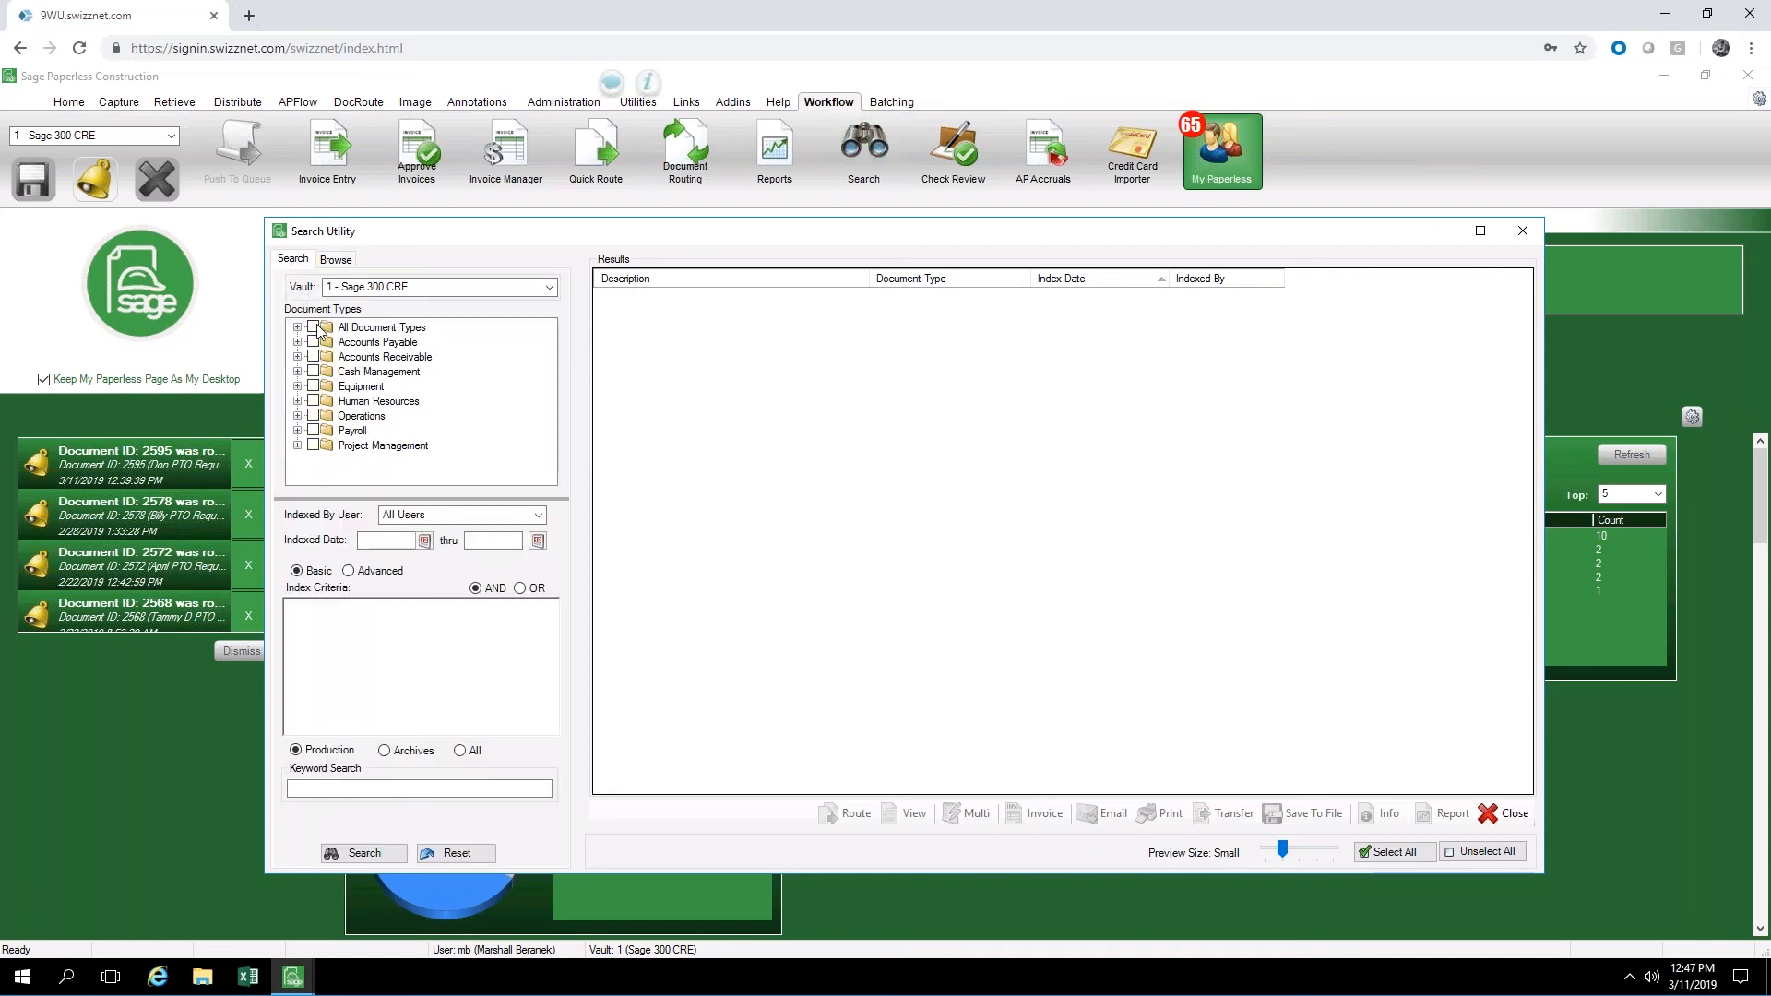
left_click(314, 328)
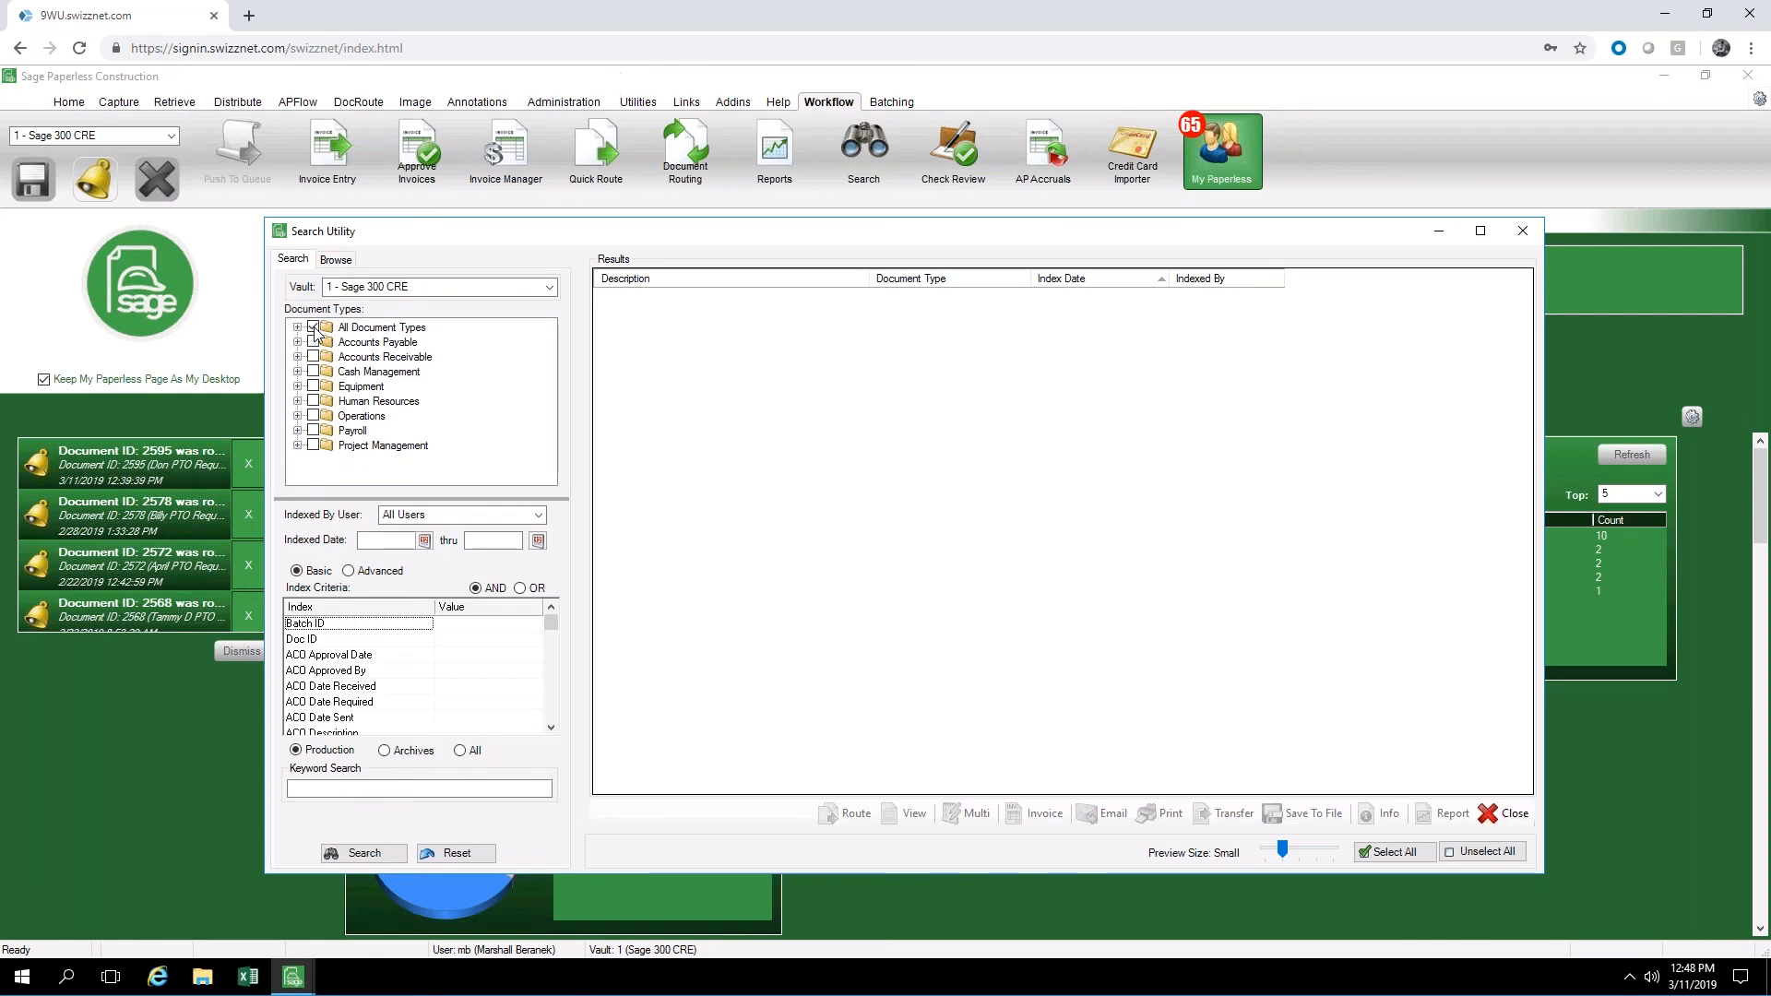
left_click(356, 849)
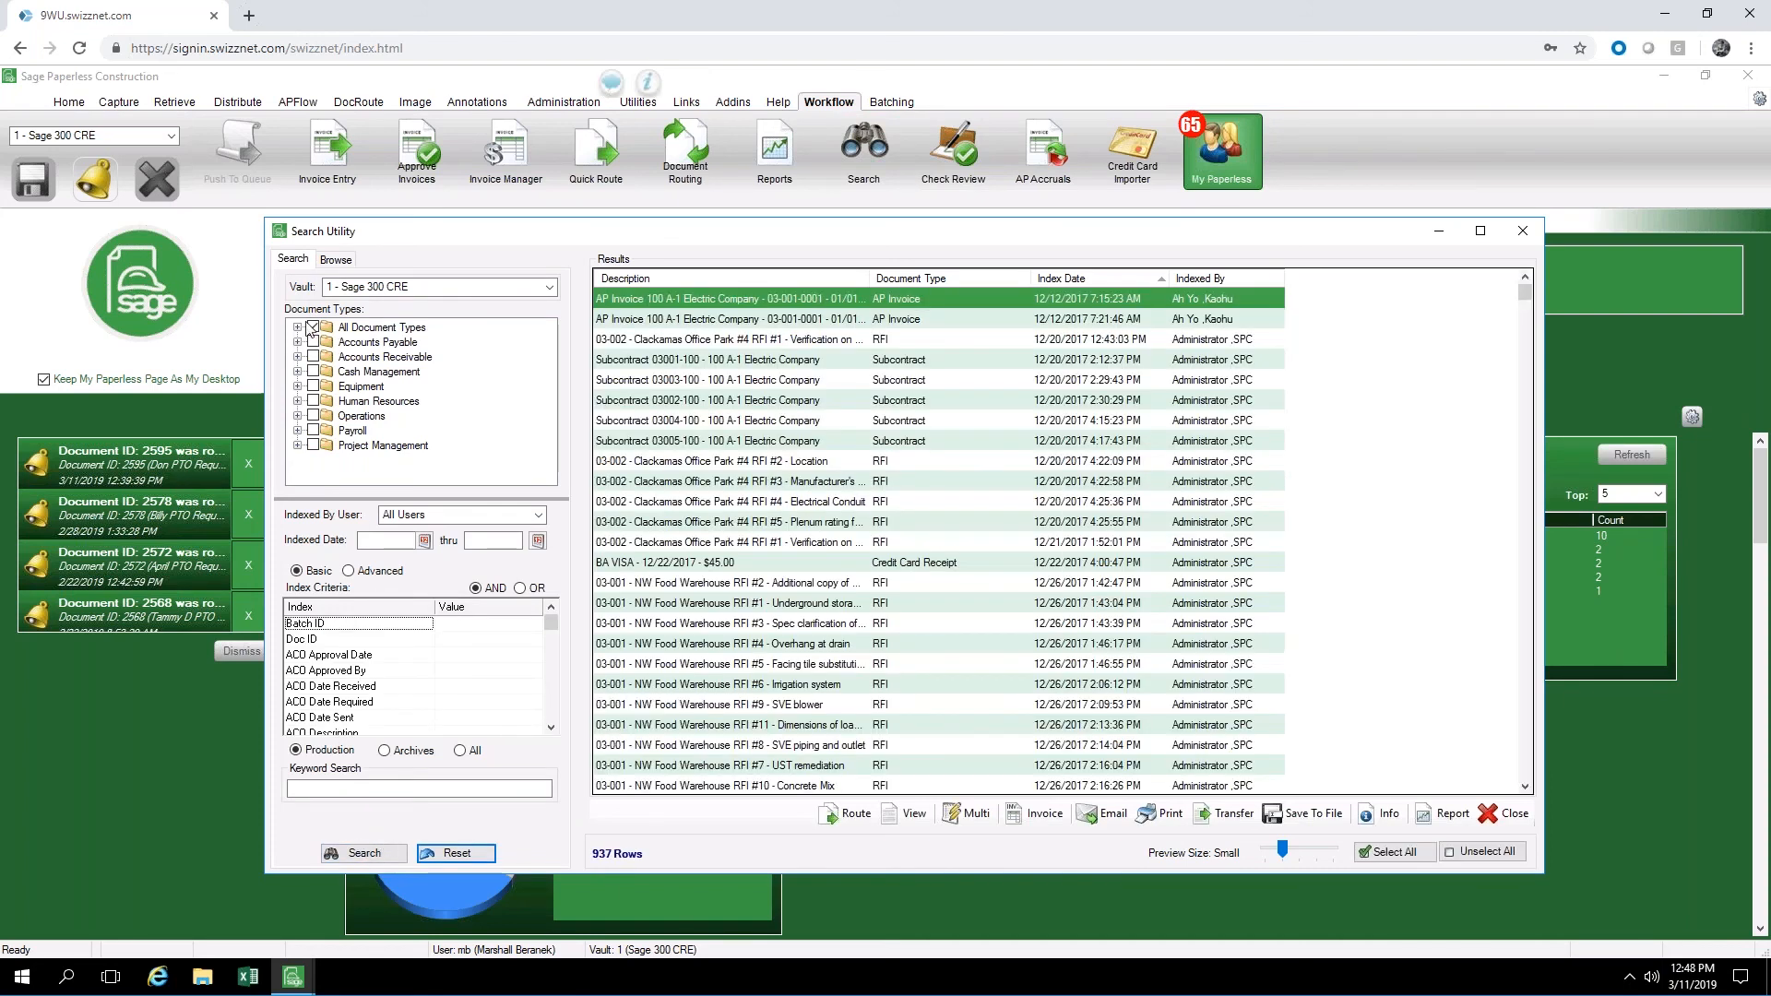
Review the individual entries under All Document Types, collapse the group, and clear and reselect its checkbox
left_click(297, 328)
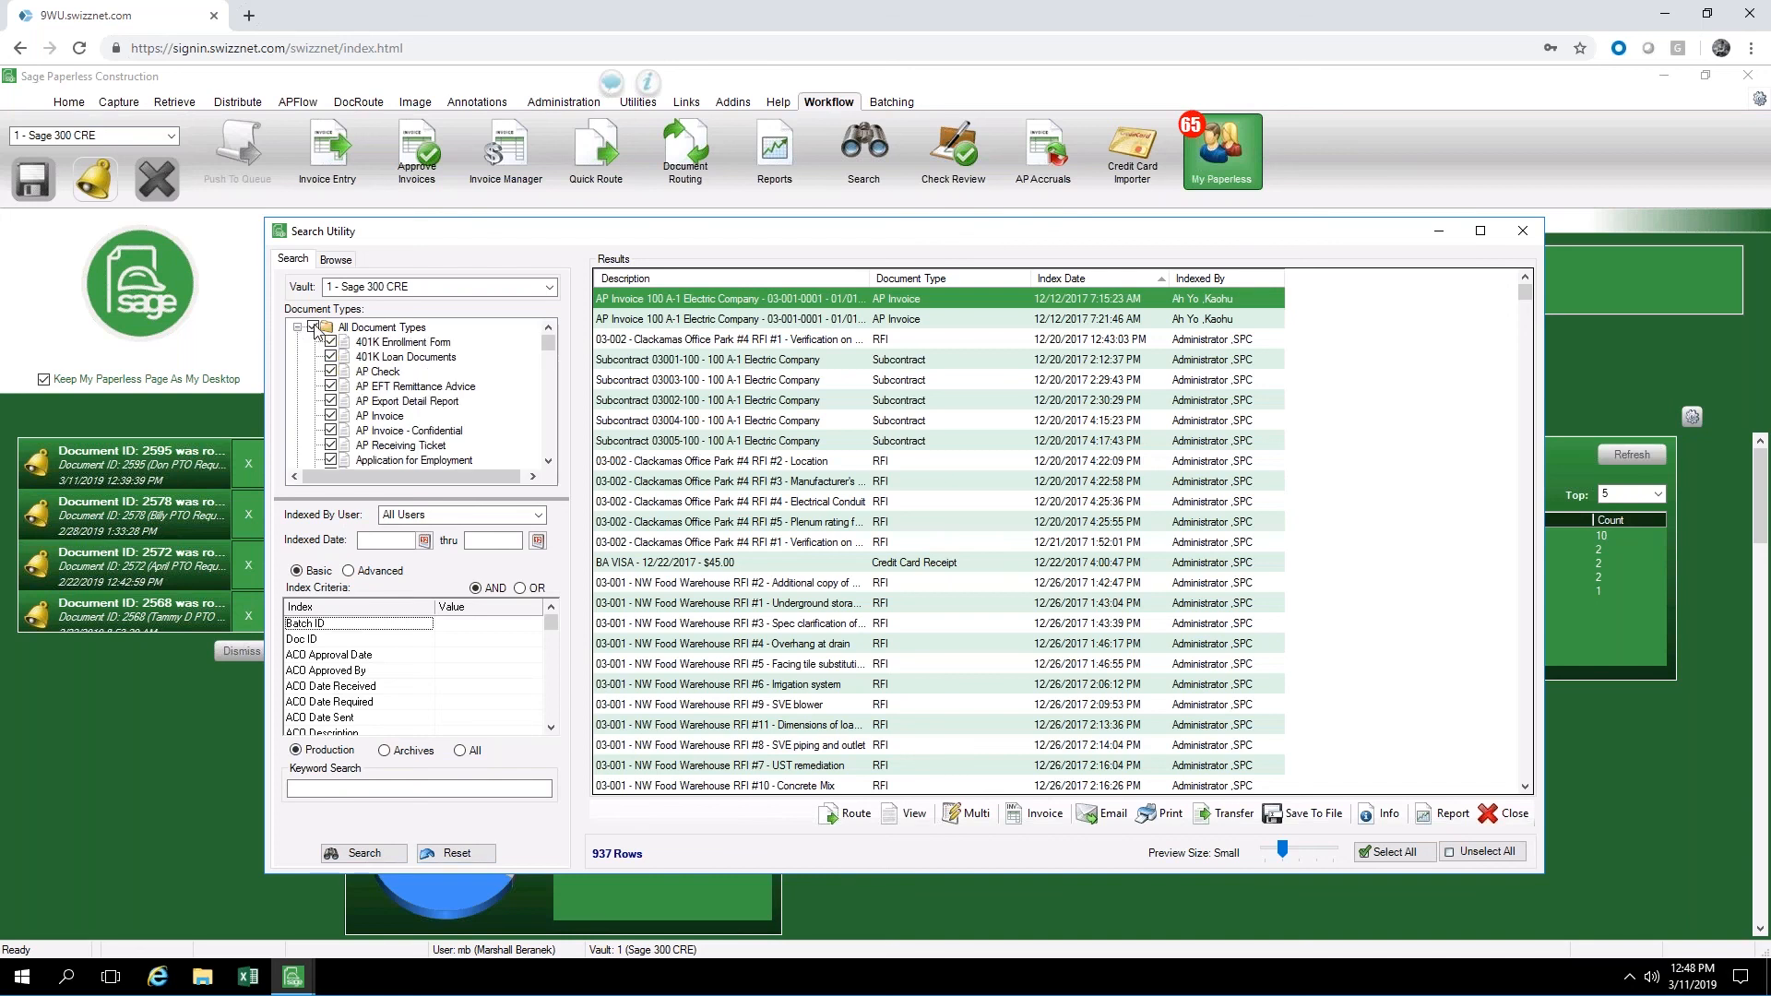
scroll(393, 380, "down", 6)
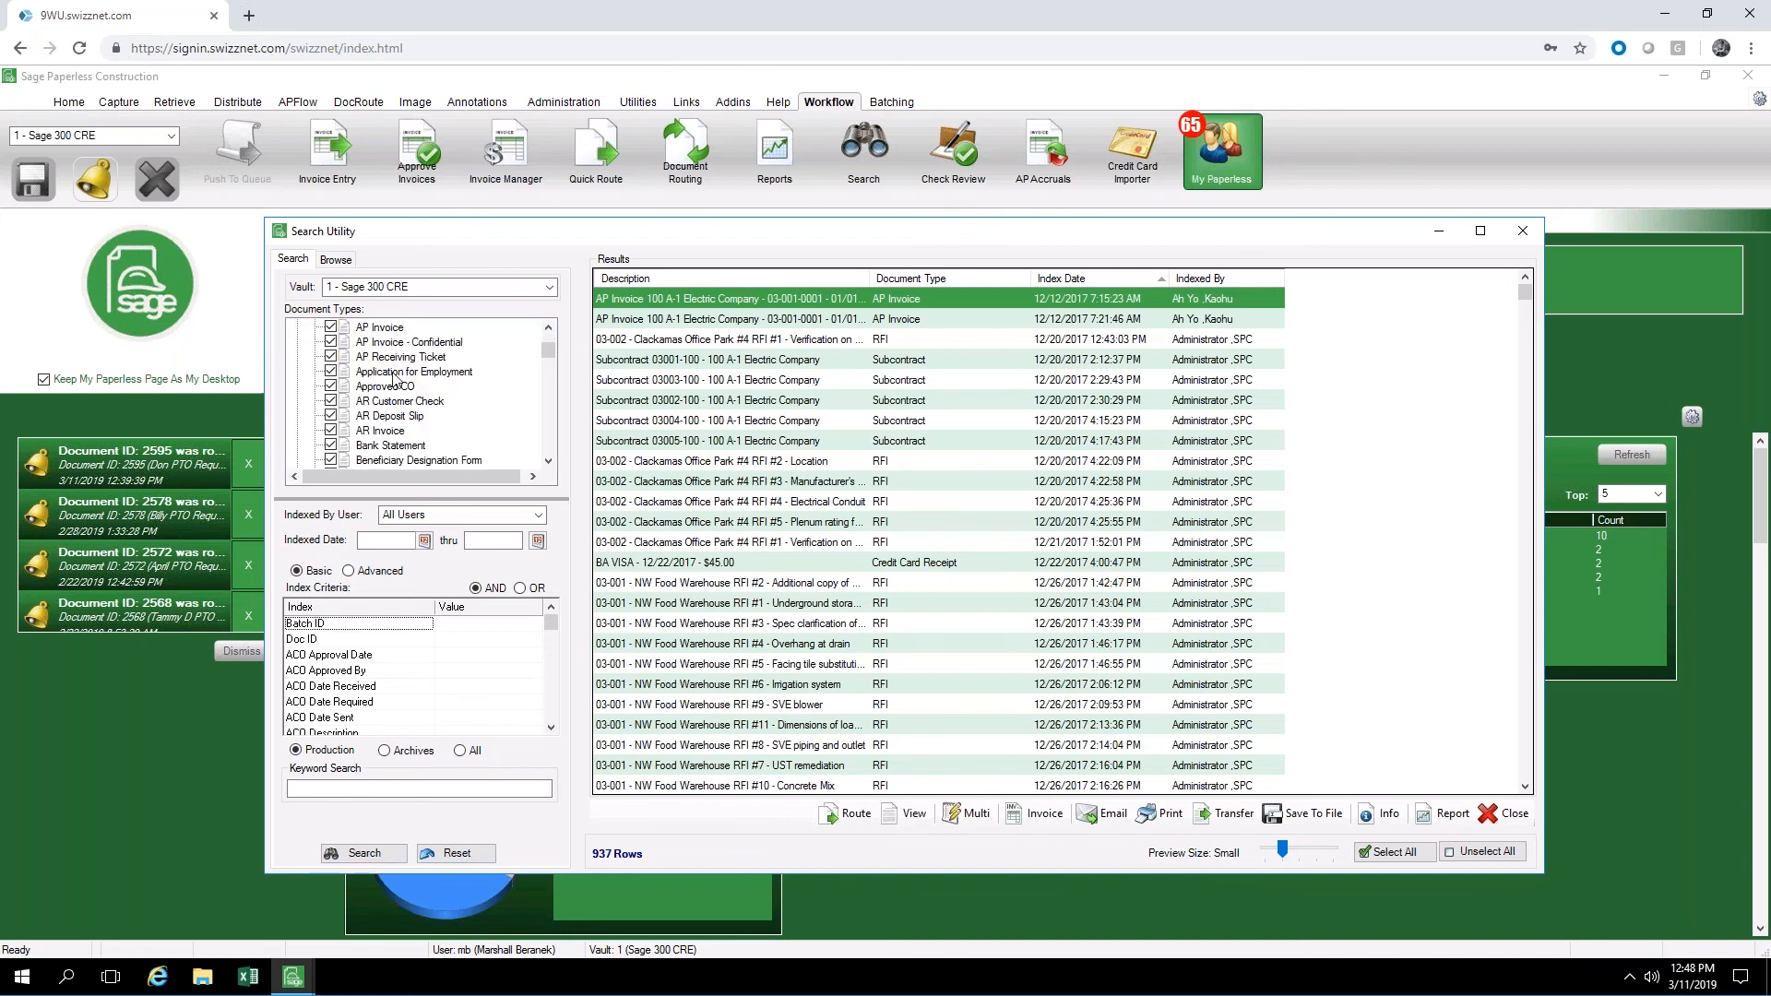
scroll(381, 397, "up", 6)
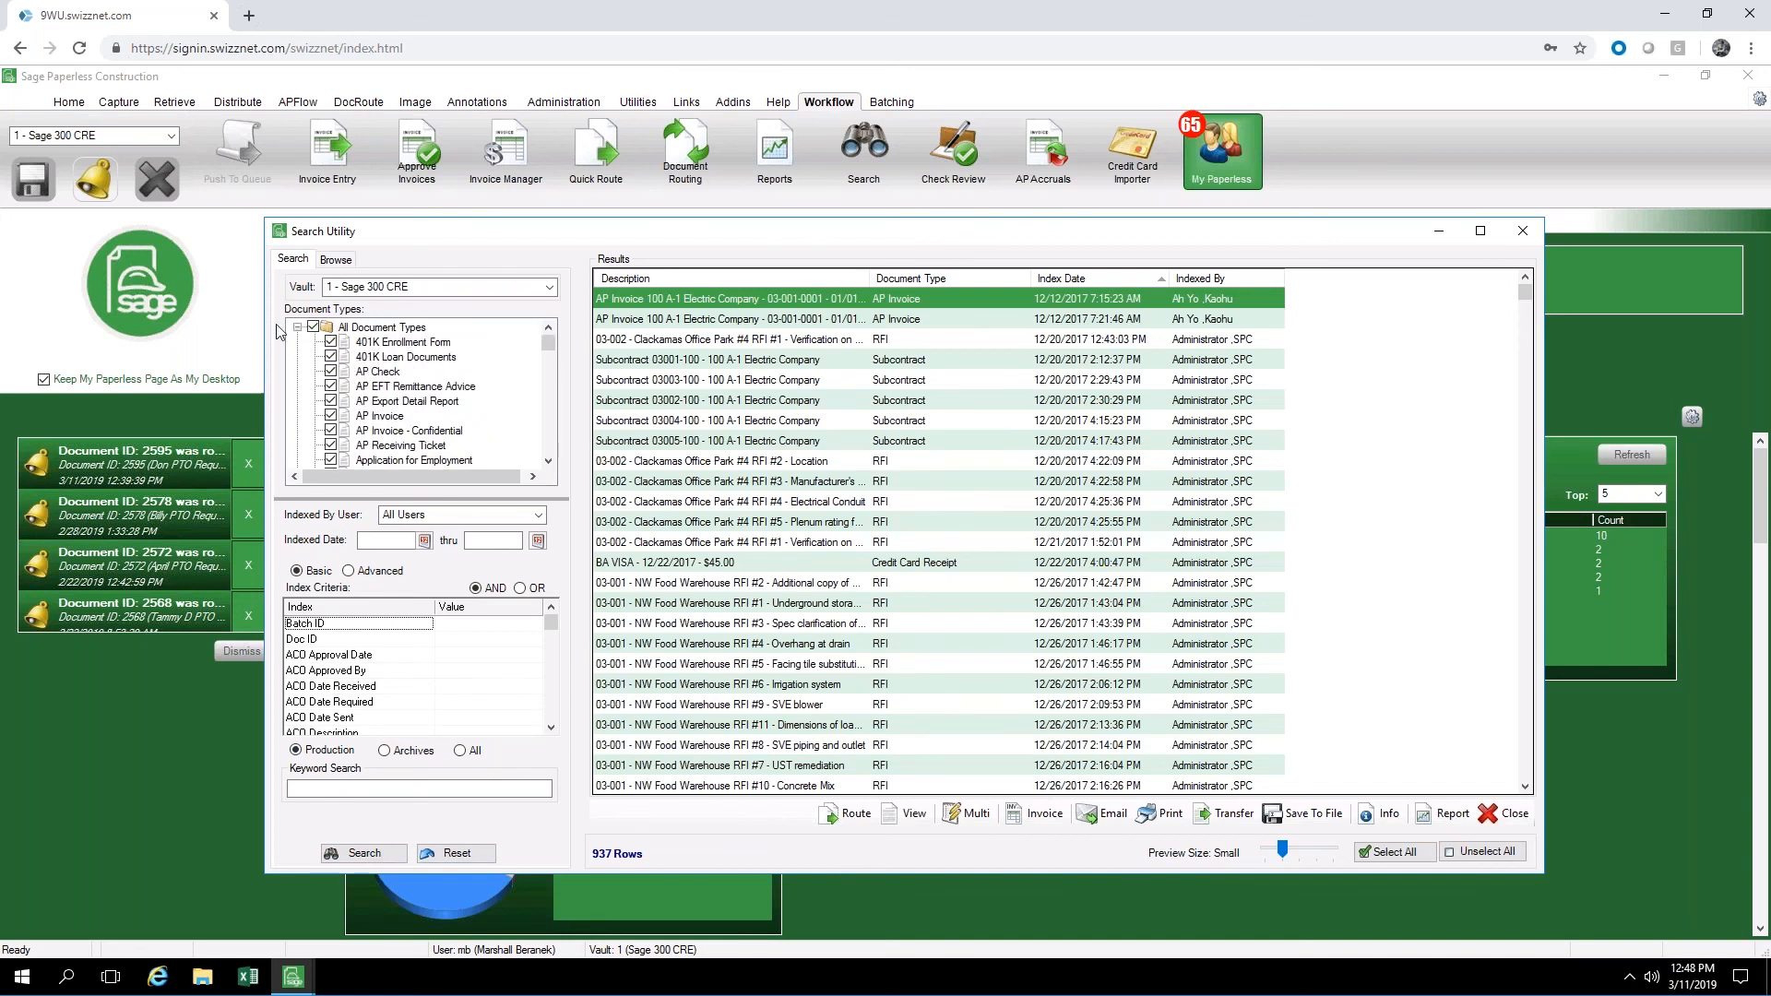
left_click(297, 328)
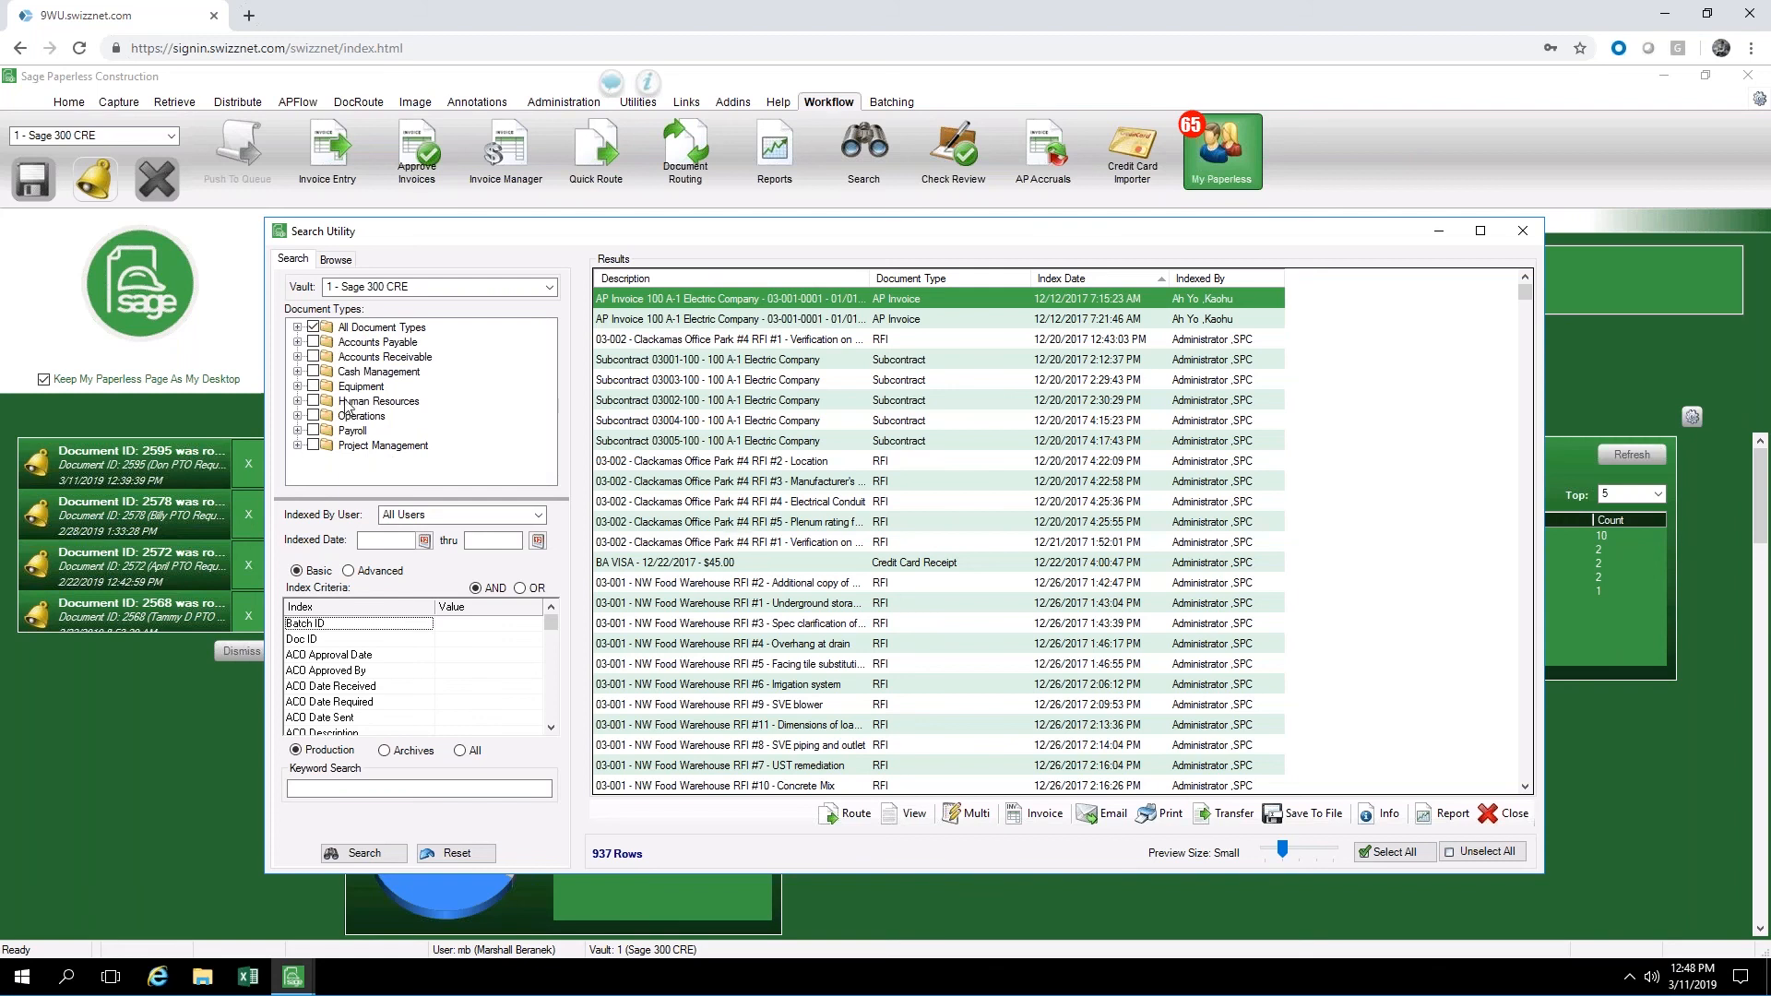
left_click(313, 328)
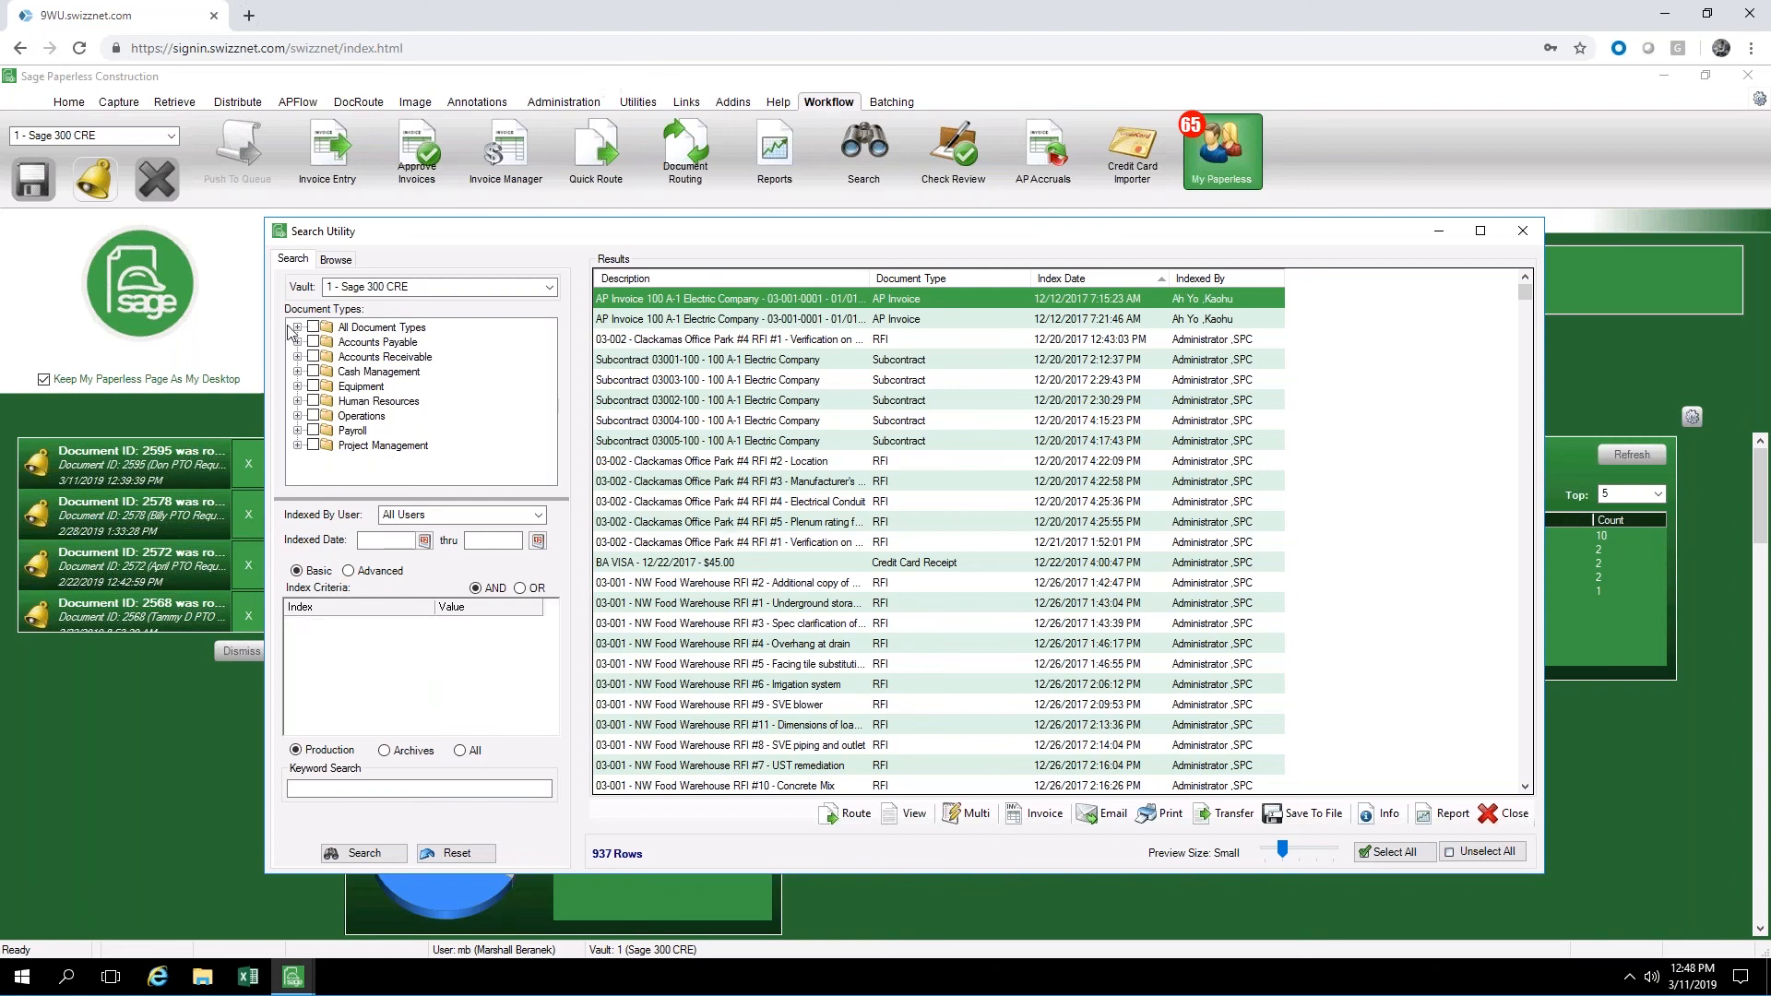
left_click(314, 328)
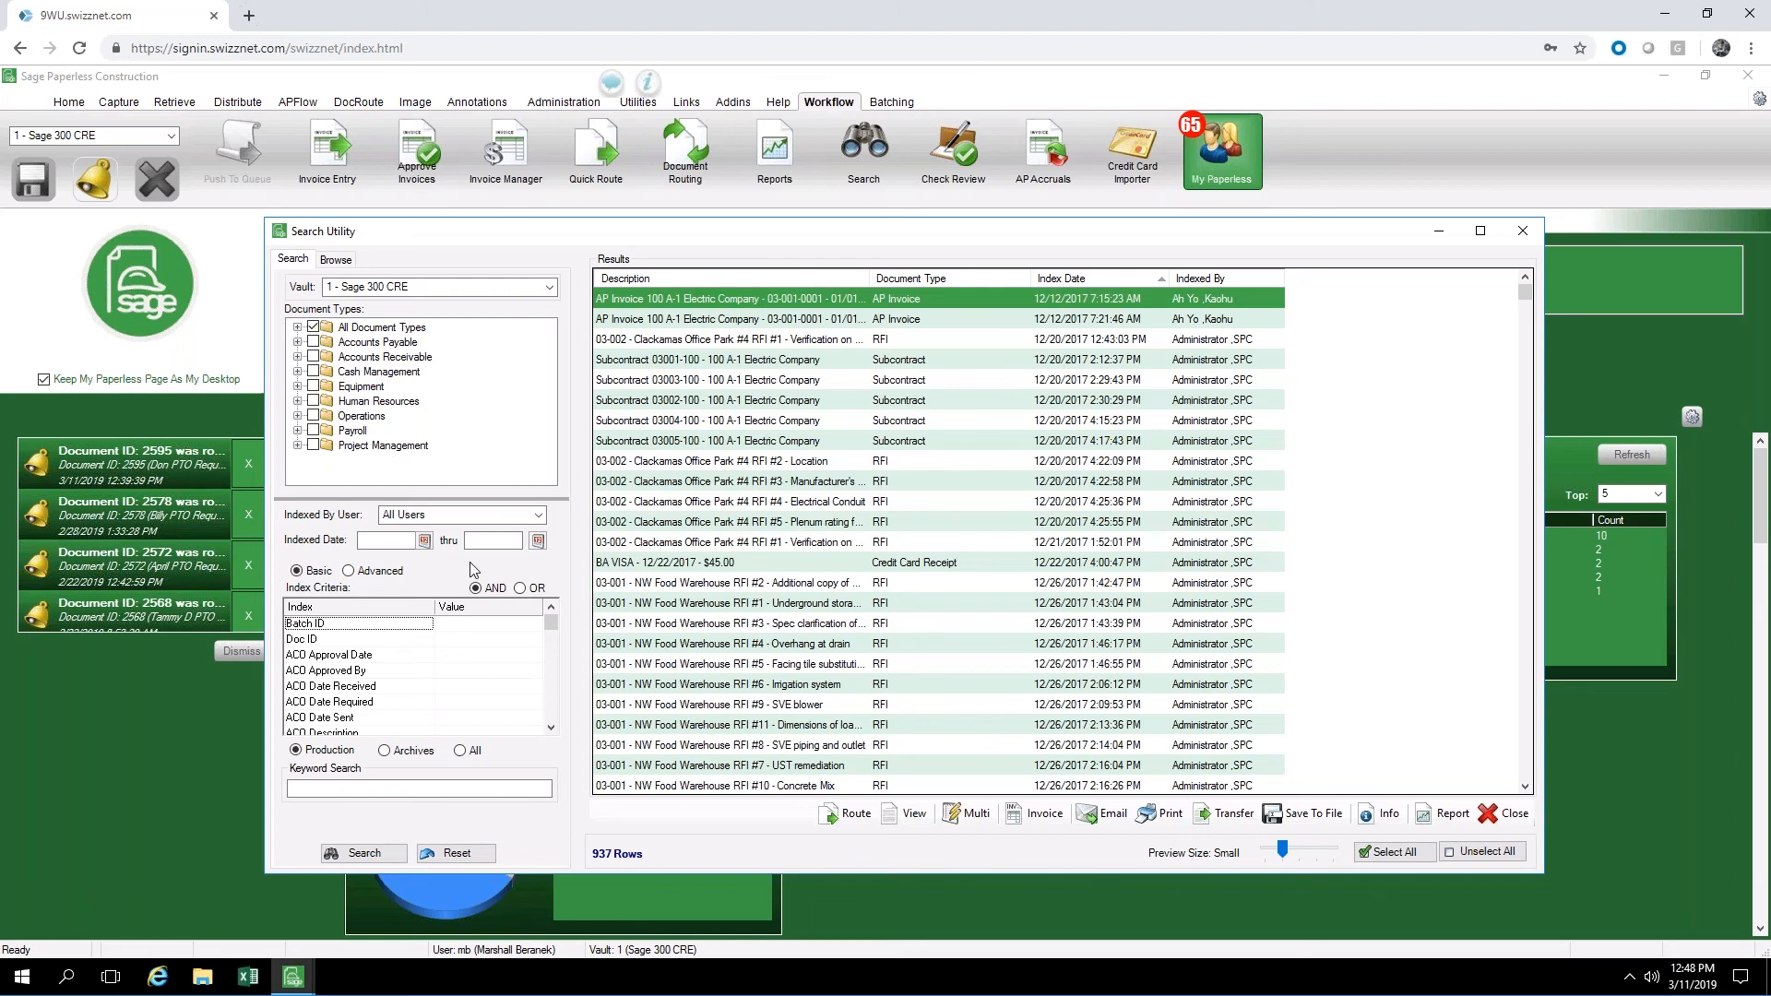
Look through the available index criteria for all document types and activate the keyword search field
scroll(411, 655, "down", 3)
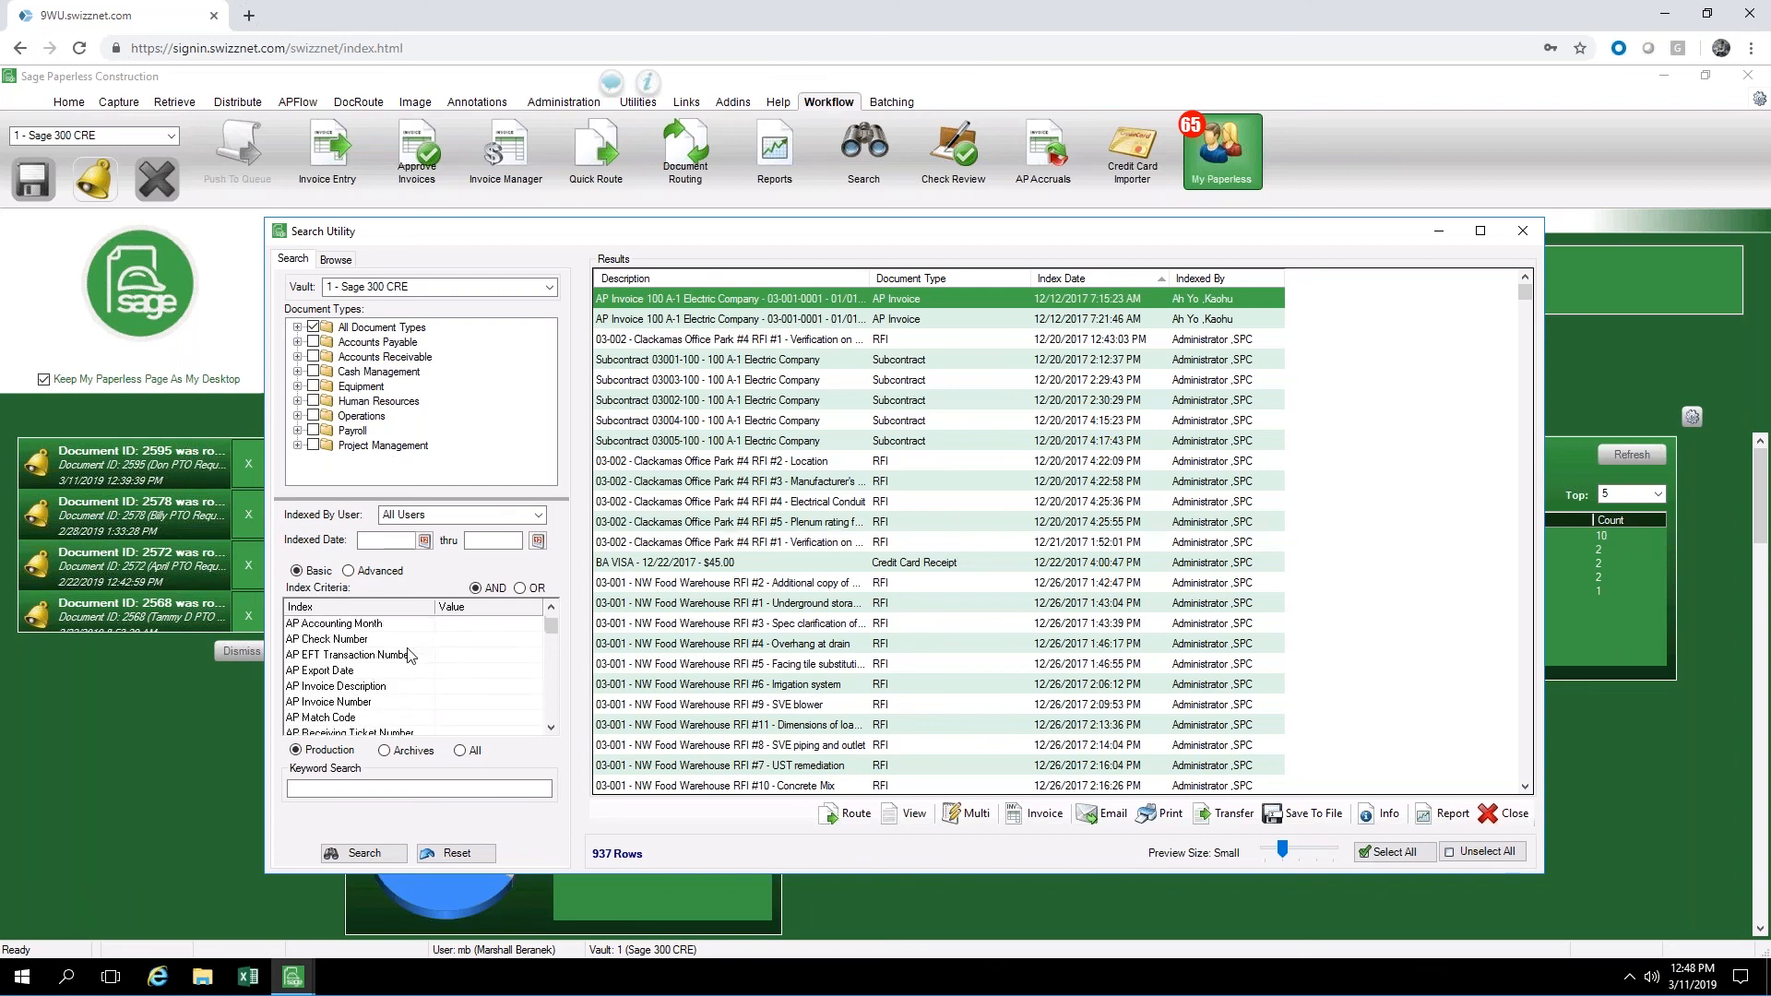
scroll(411, 655, "down", 4)
scroll(434, 666, "down", 3)
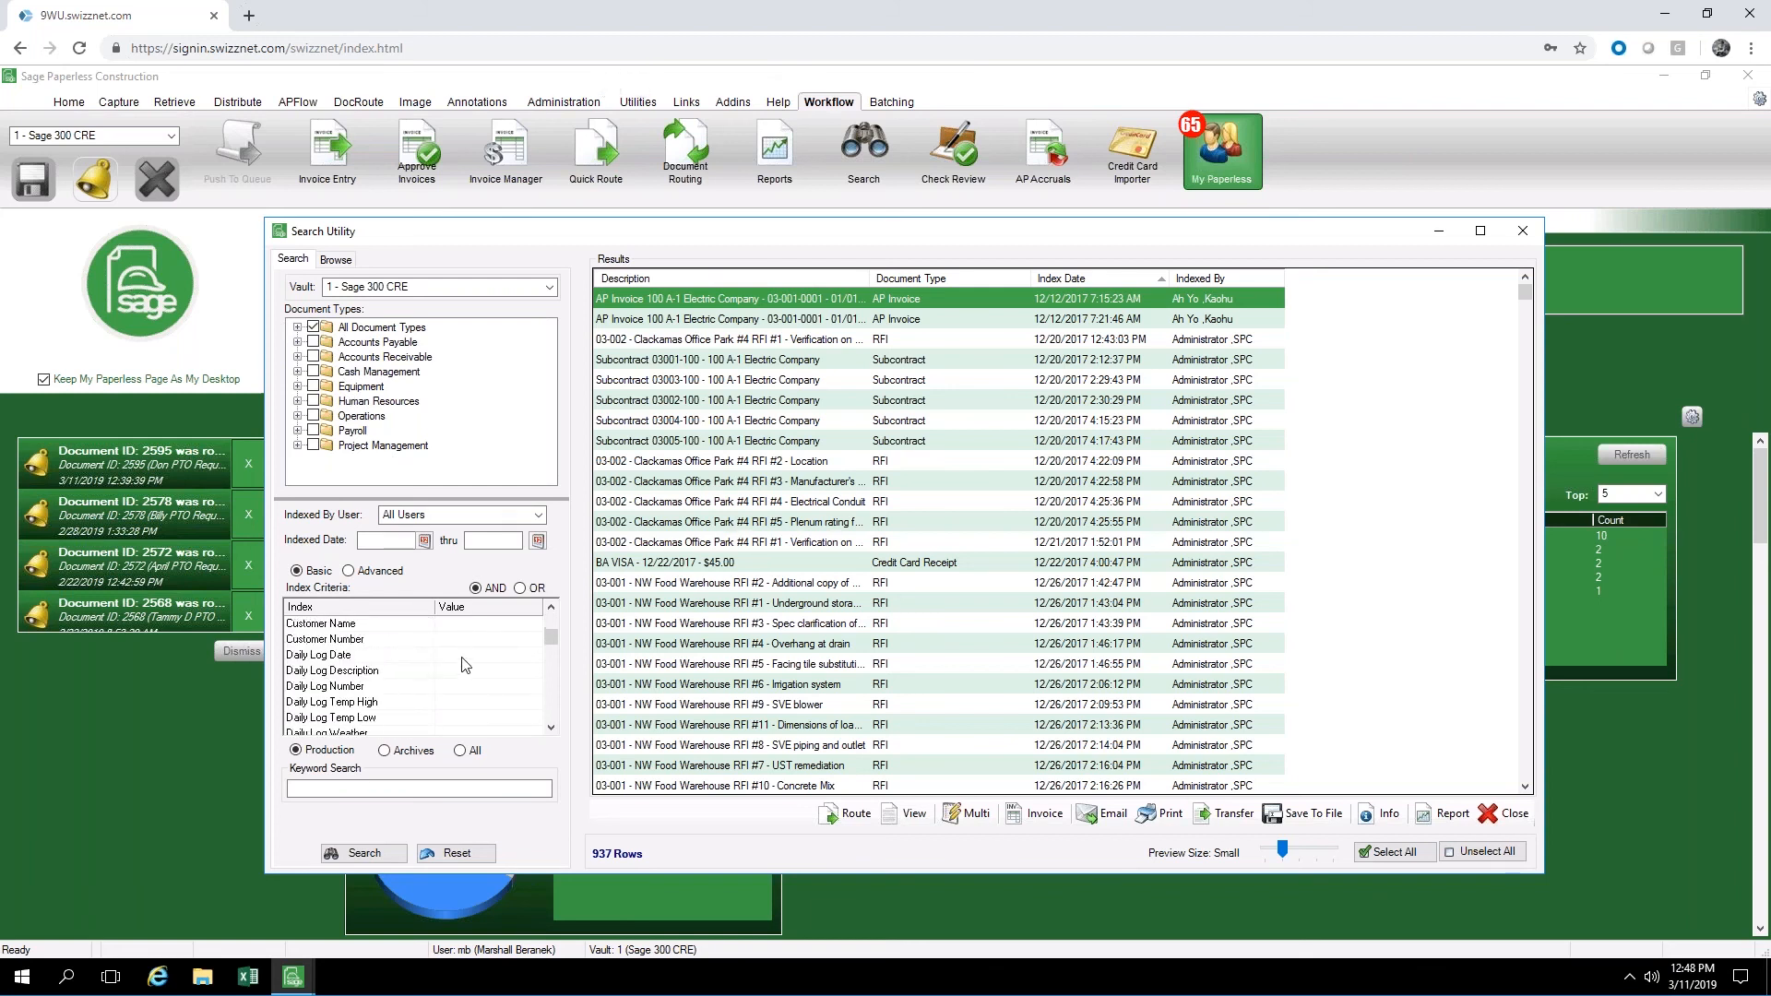
left_click(321, 790)
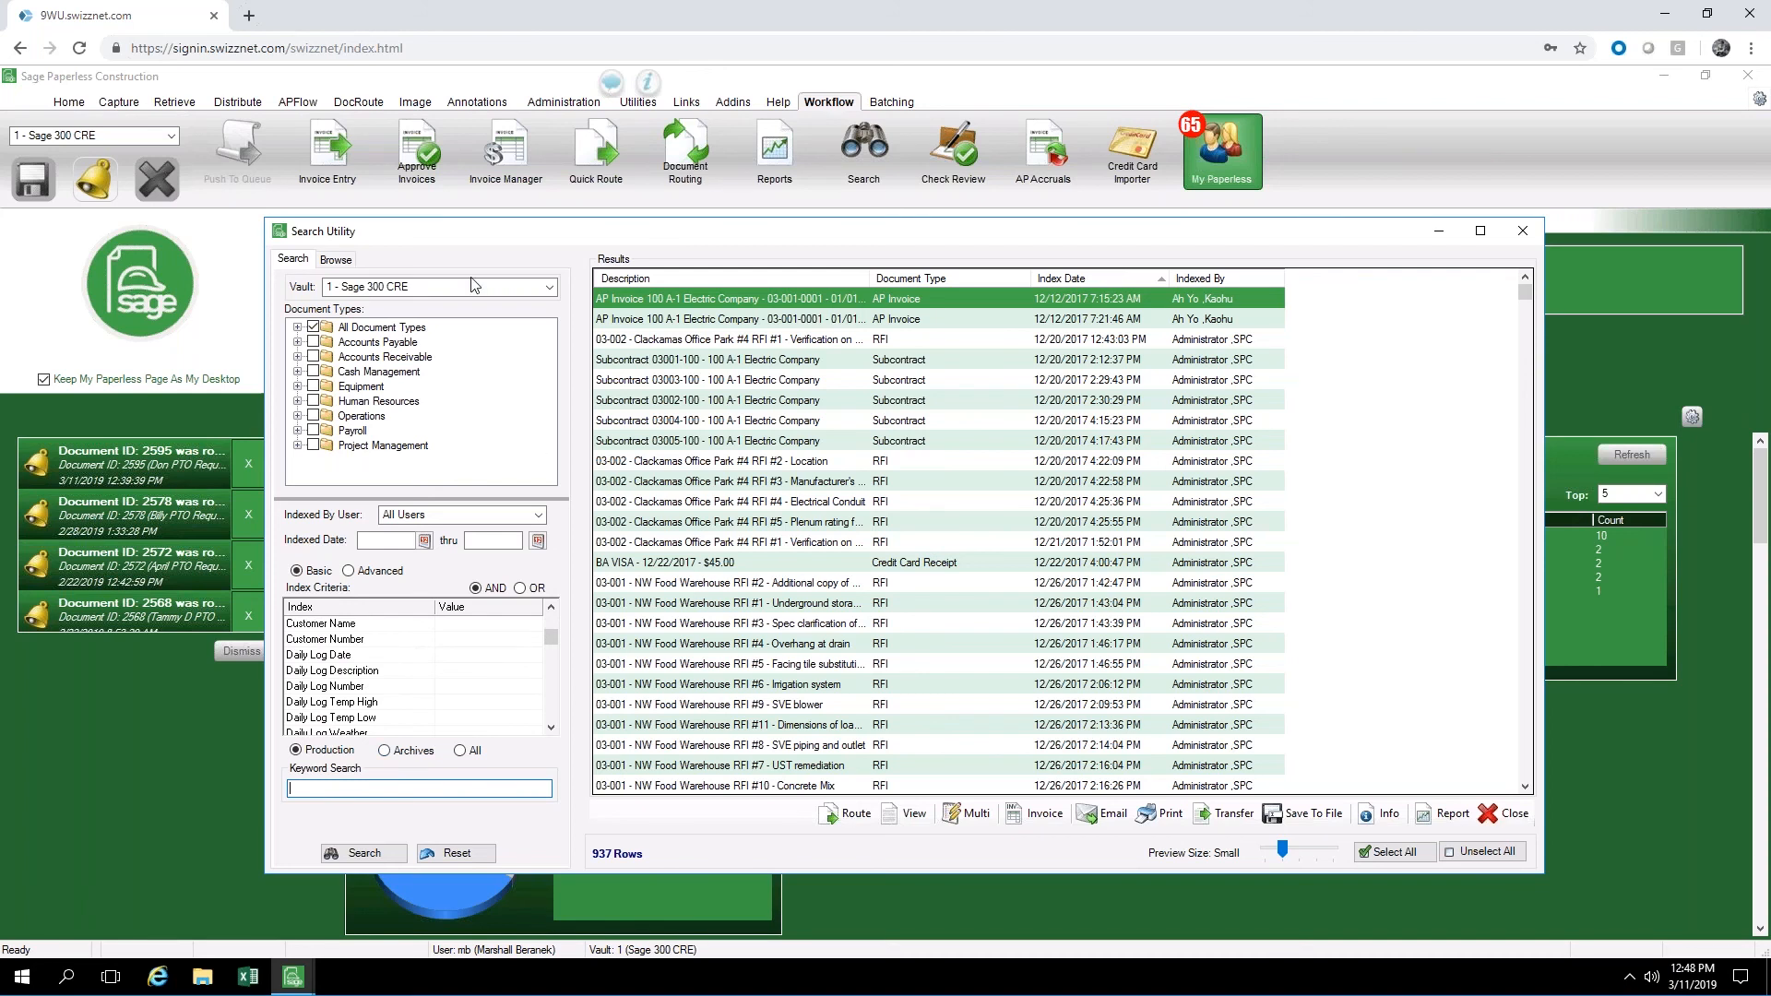
Browse the saved personal searches and list the documents in the Accounts Payable folder
left_click(335, 260)
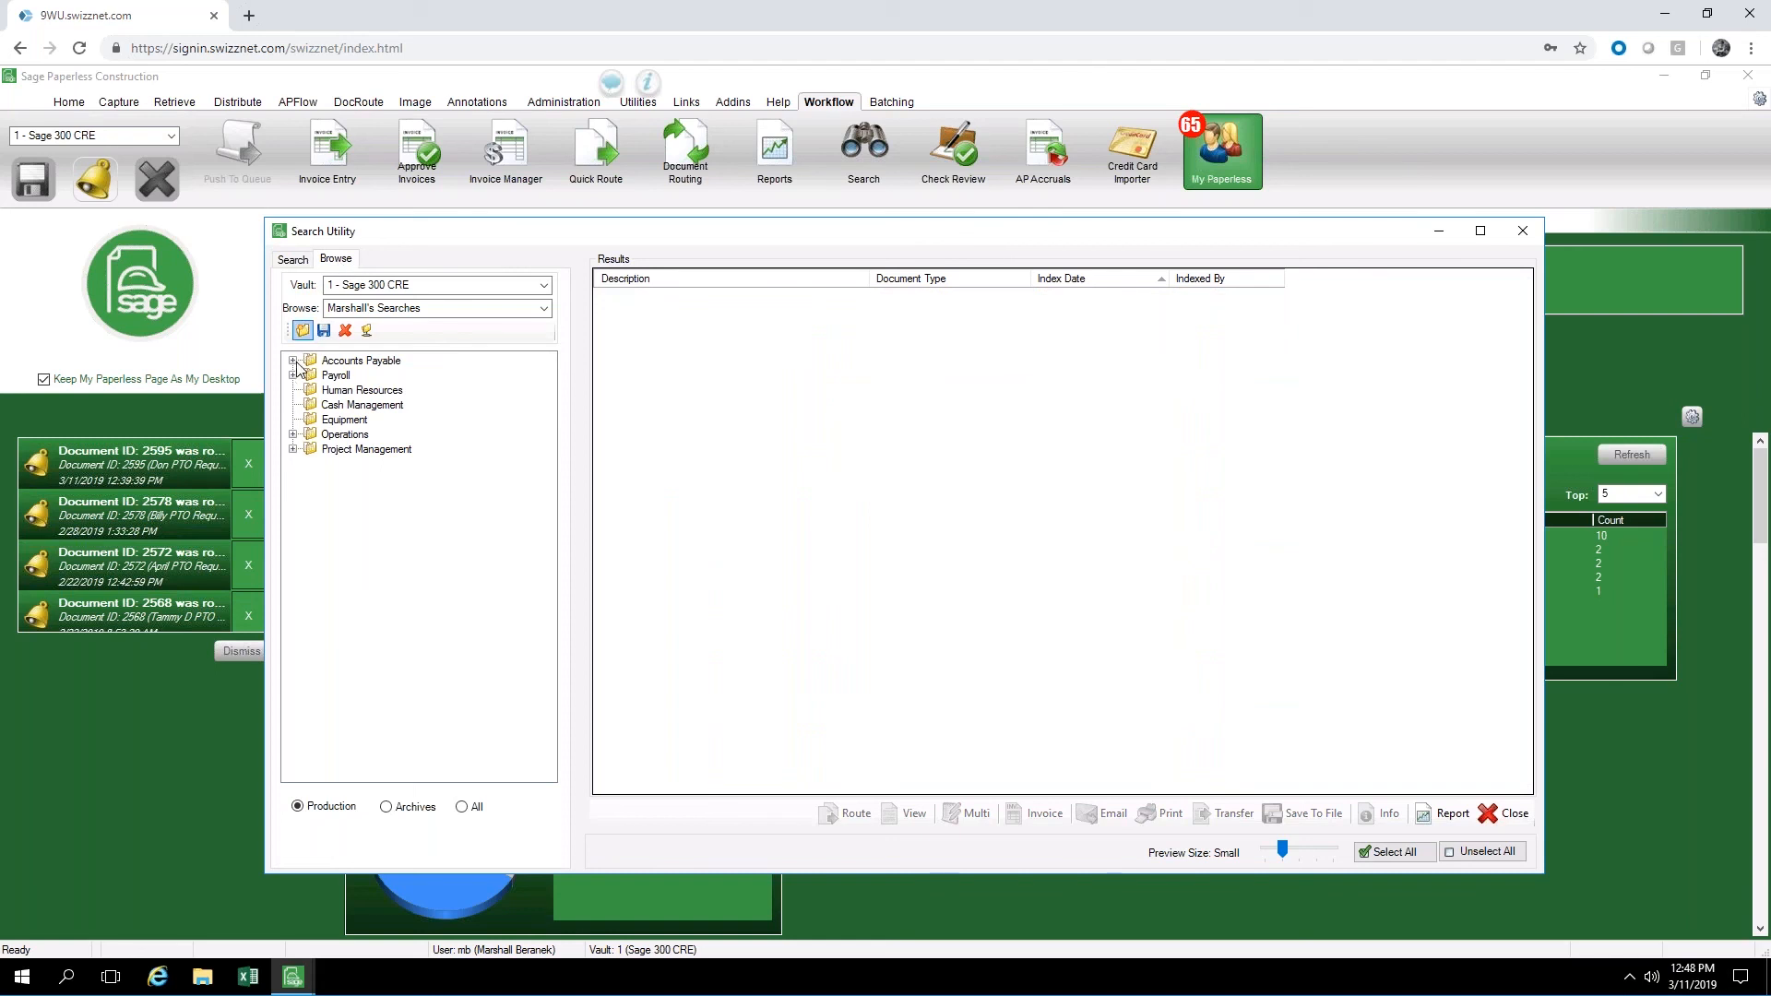
left_click(379, 366)
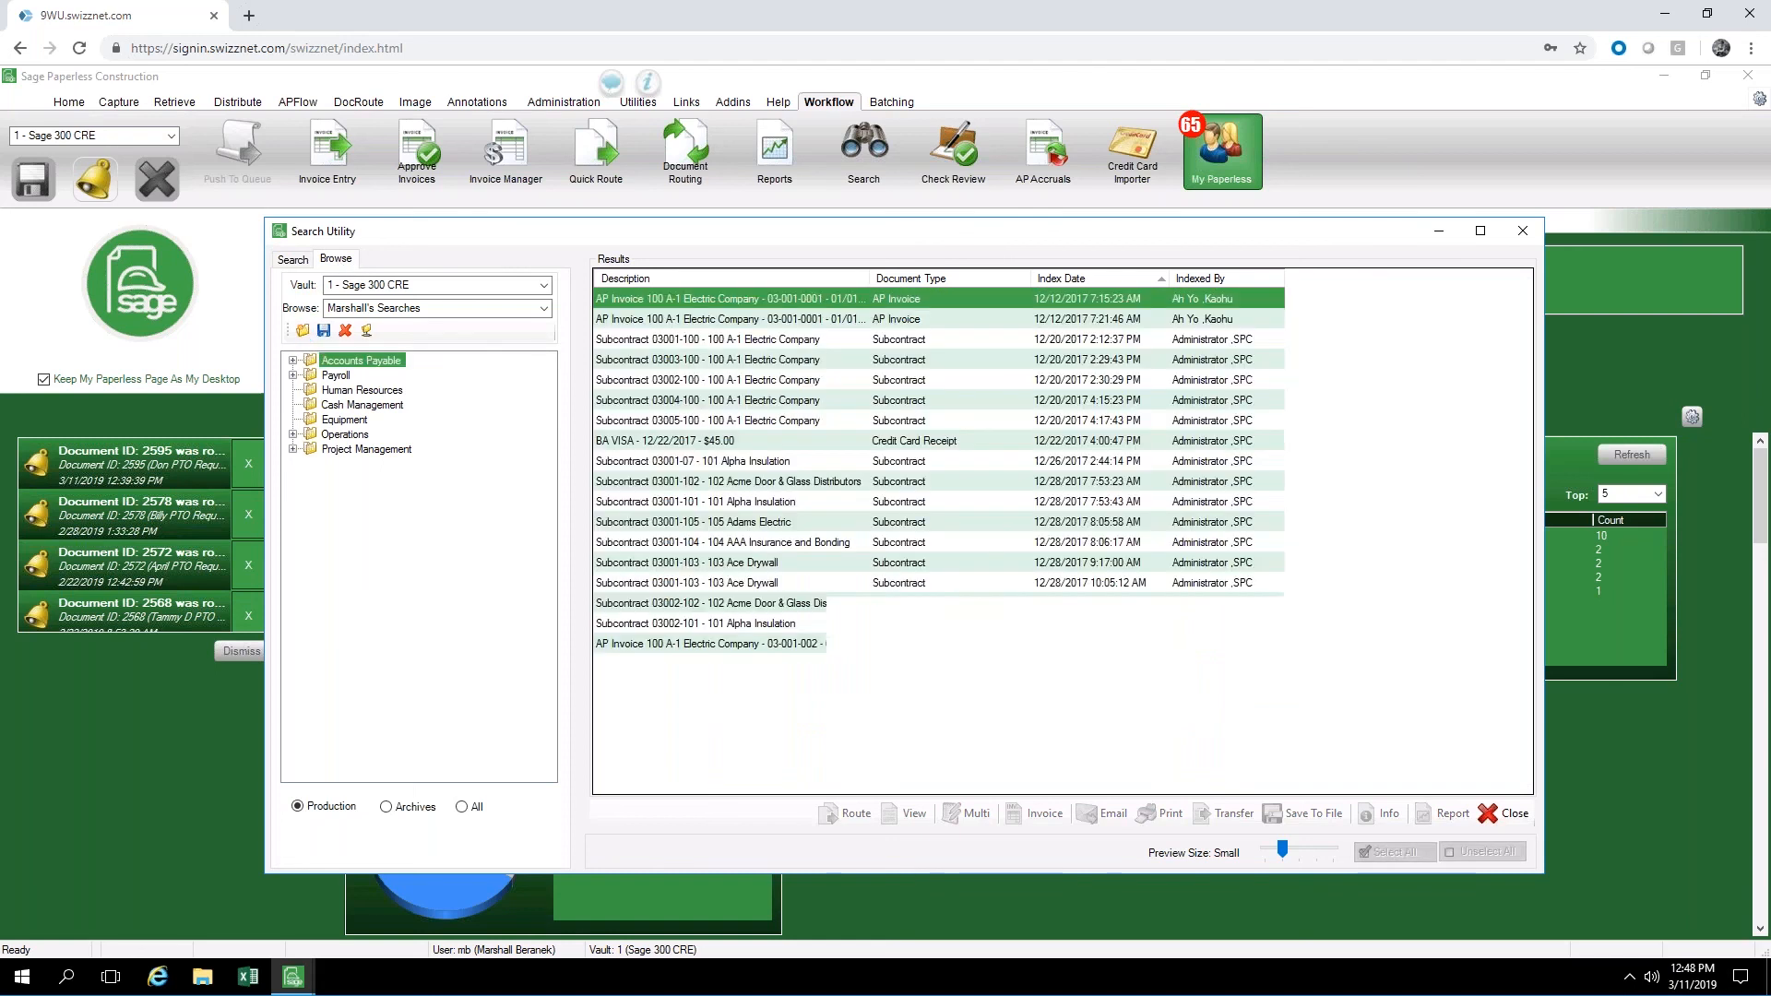
Browse the Accounts Payable folder to list the AP Invoice documents and those for vendor NW Concrete
double_click(307, 363)
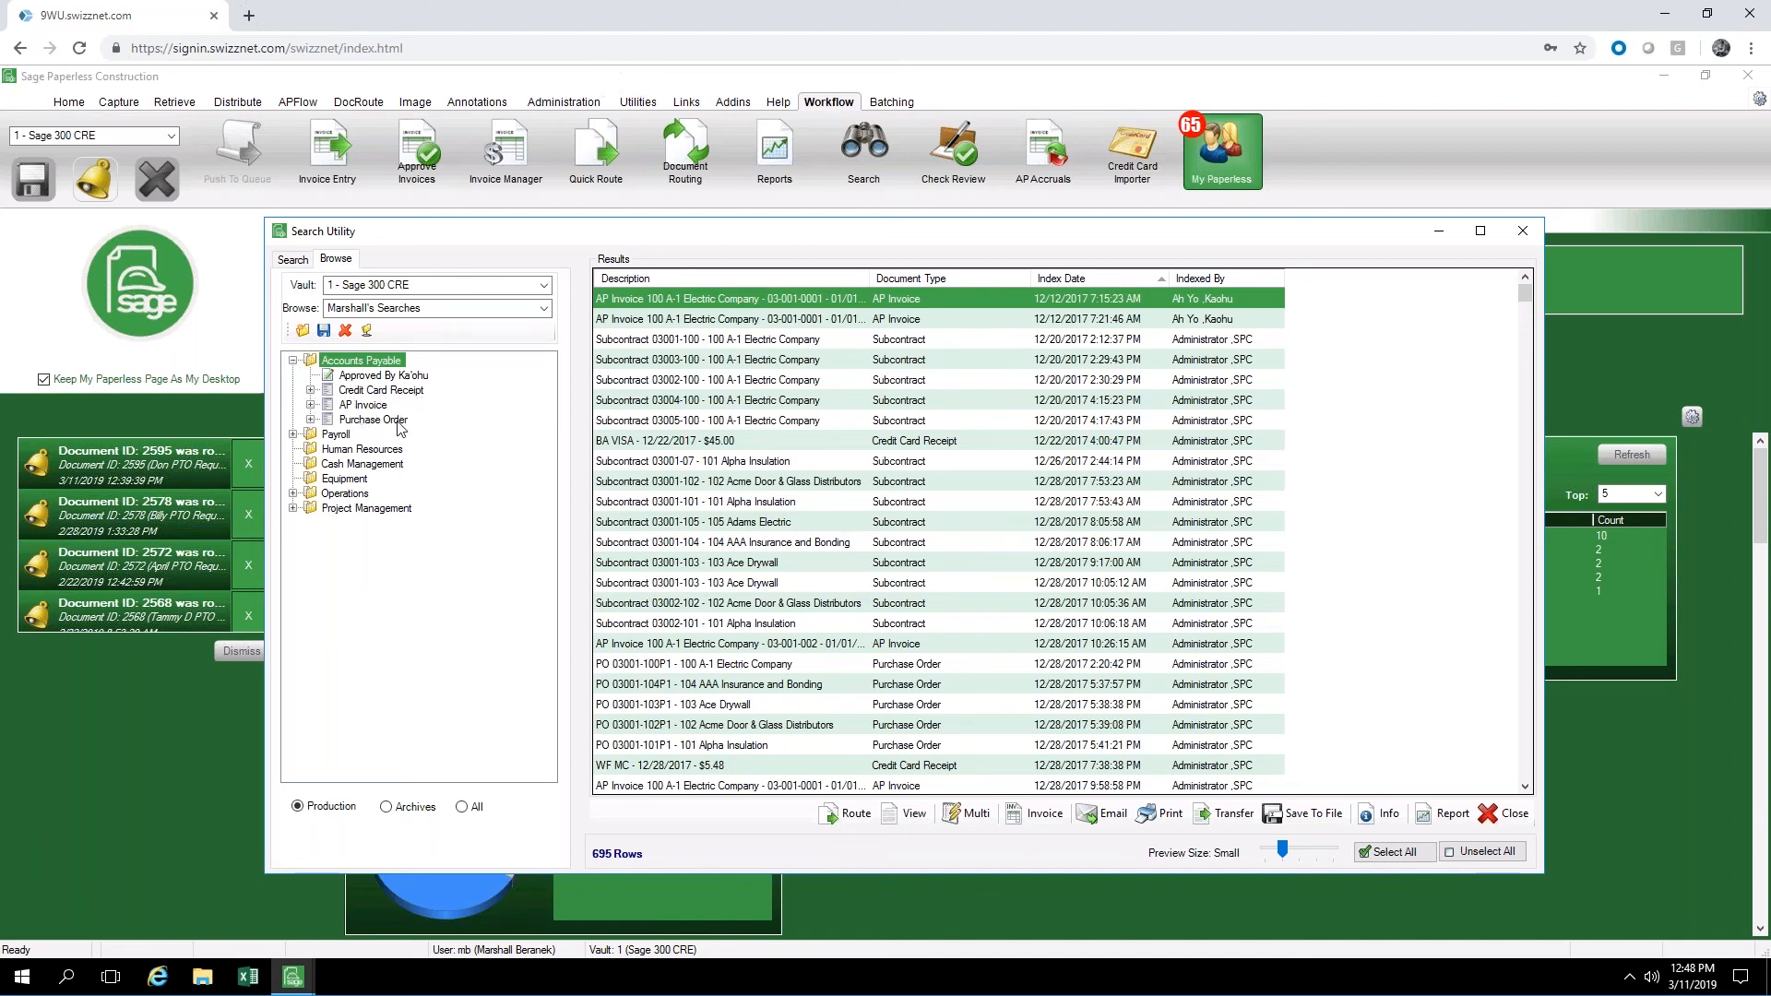
left_click(365, 405)
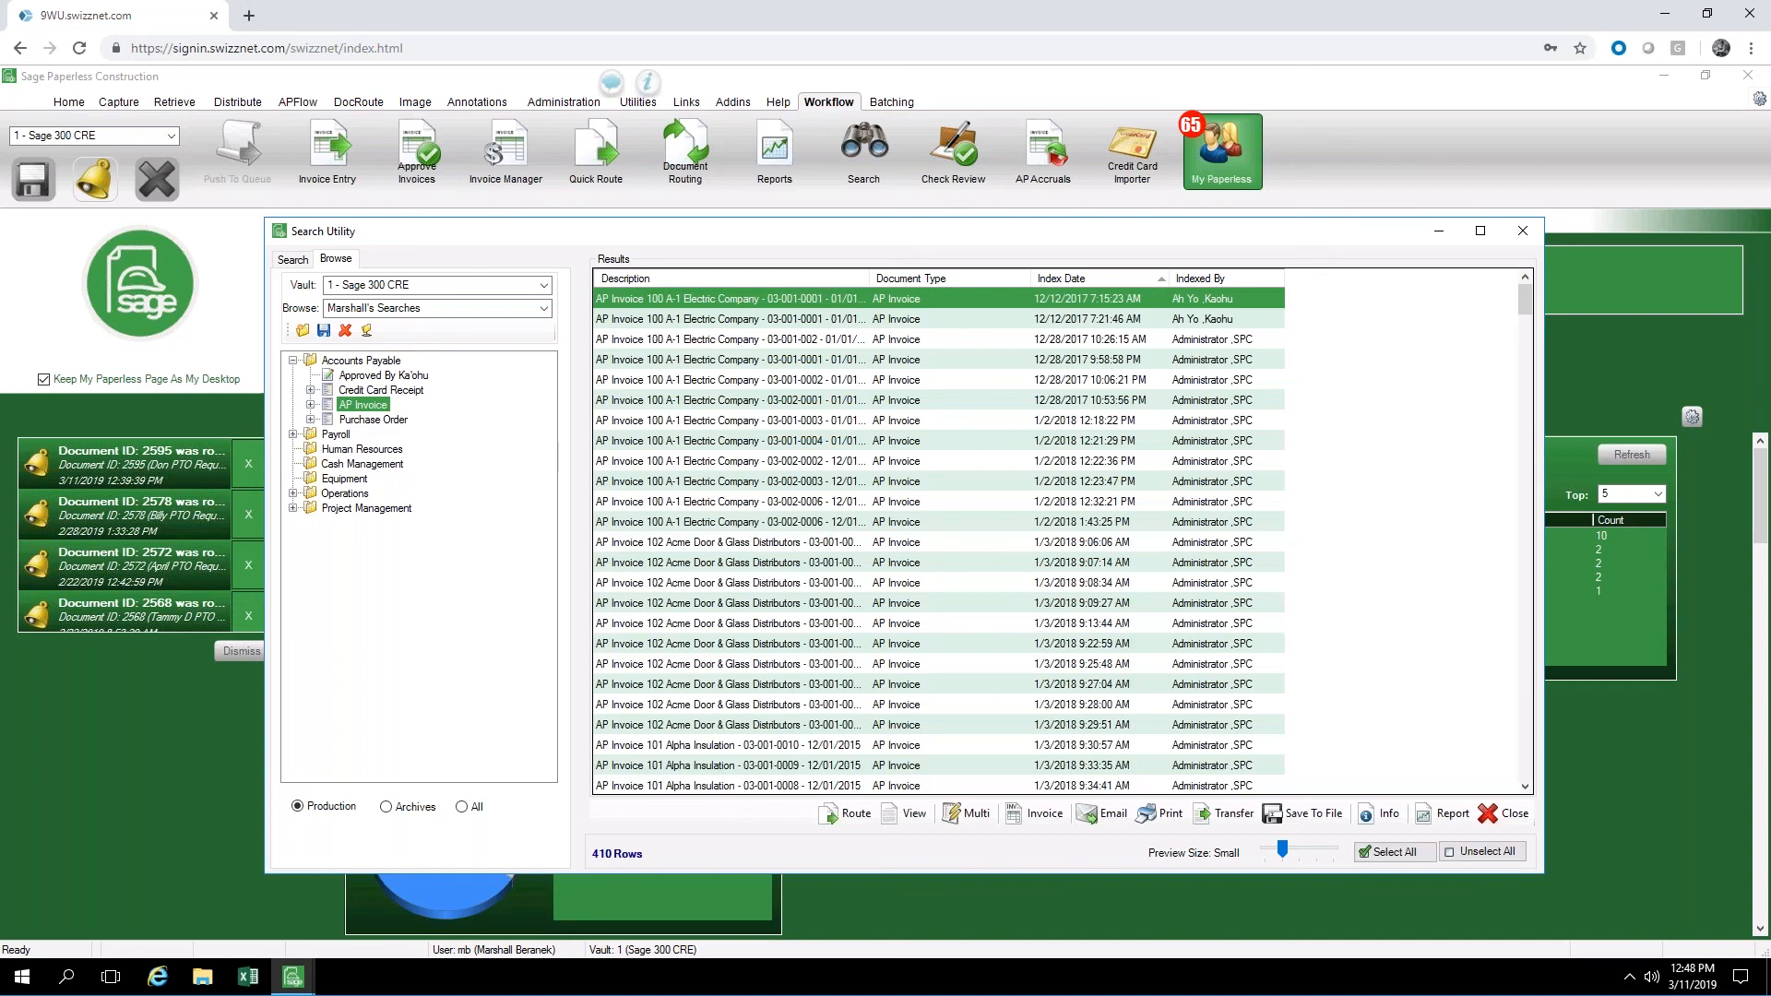
left_click(313, 405)
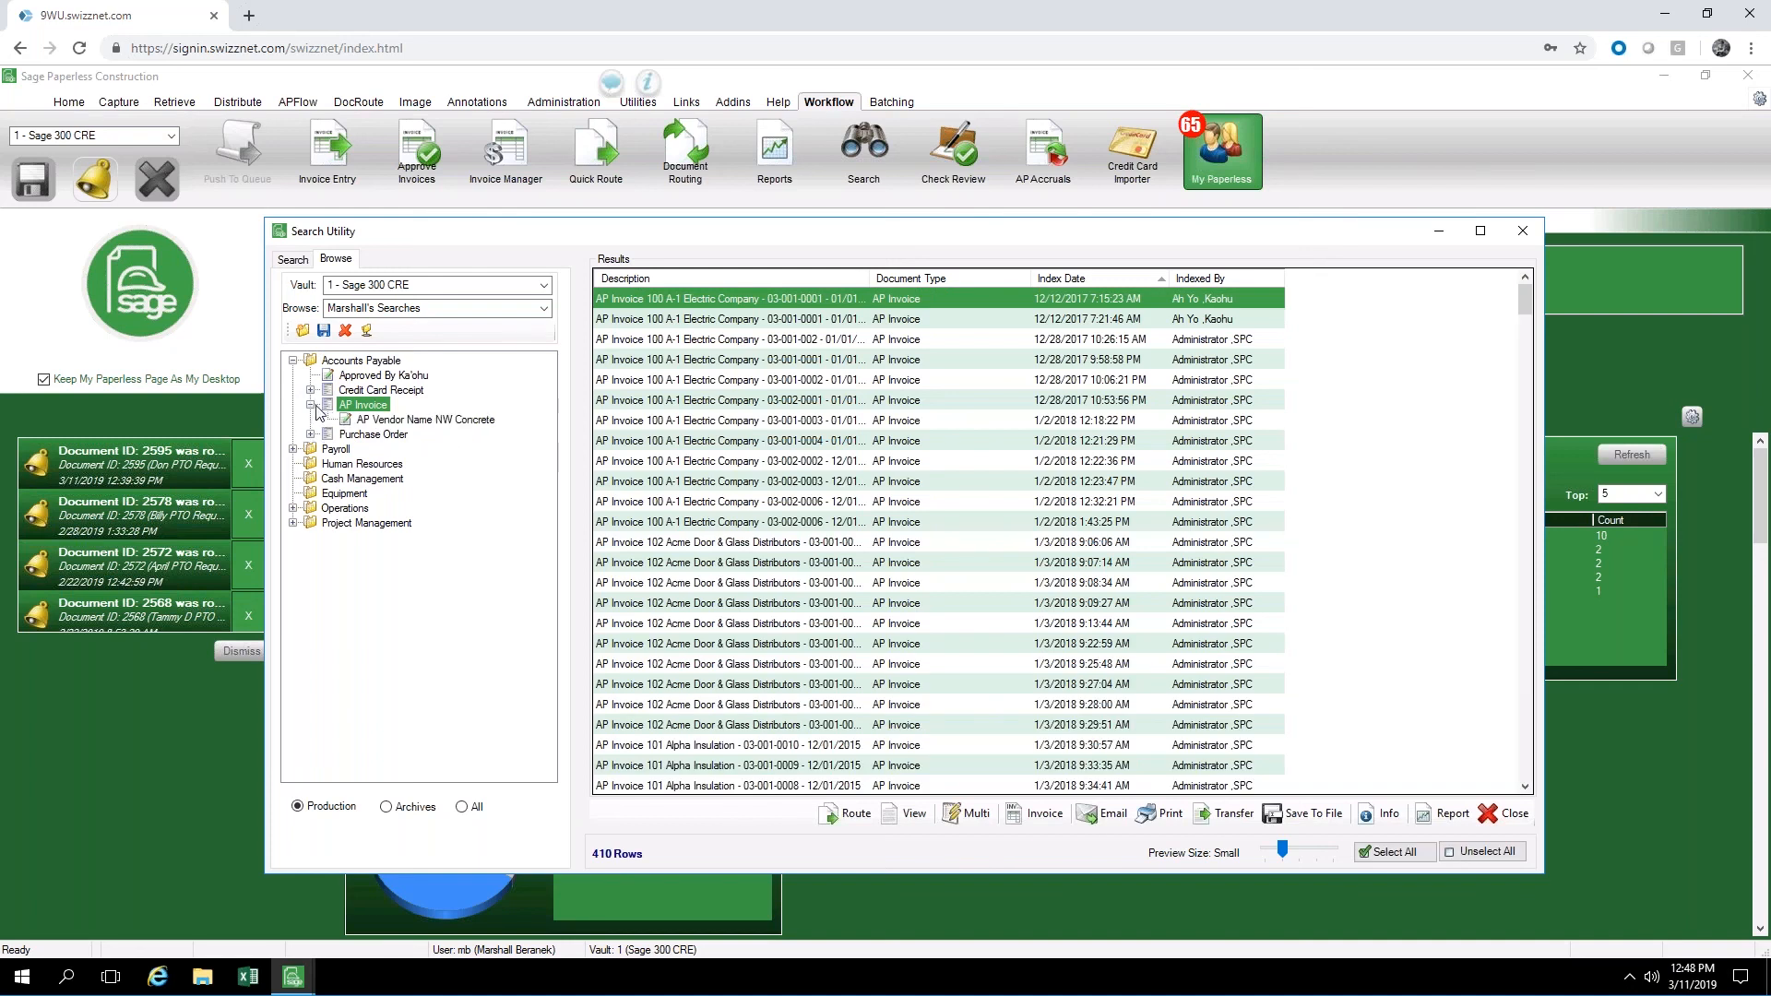
left_click(397, 421)
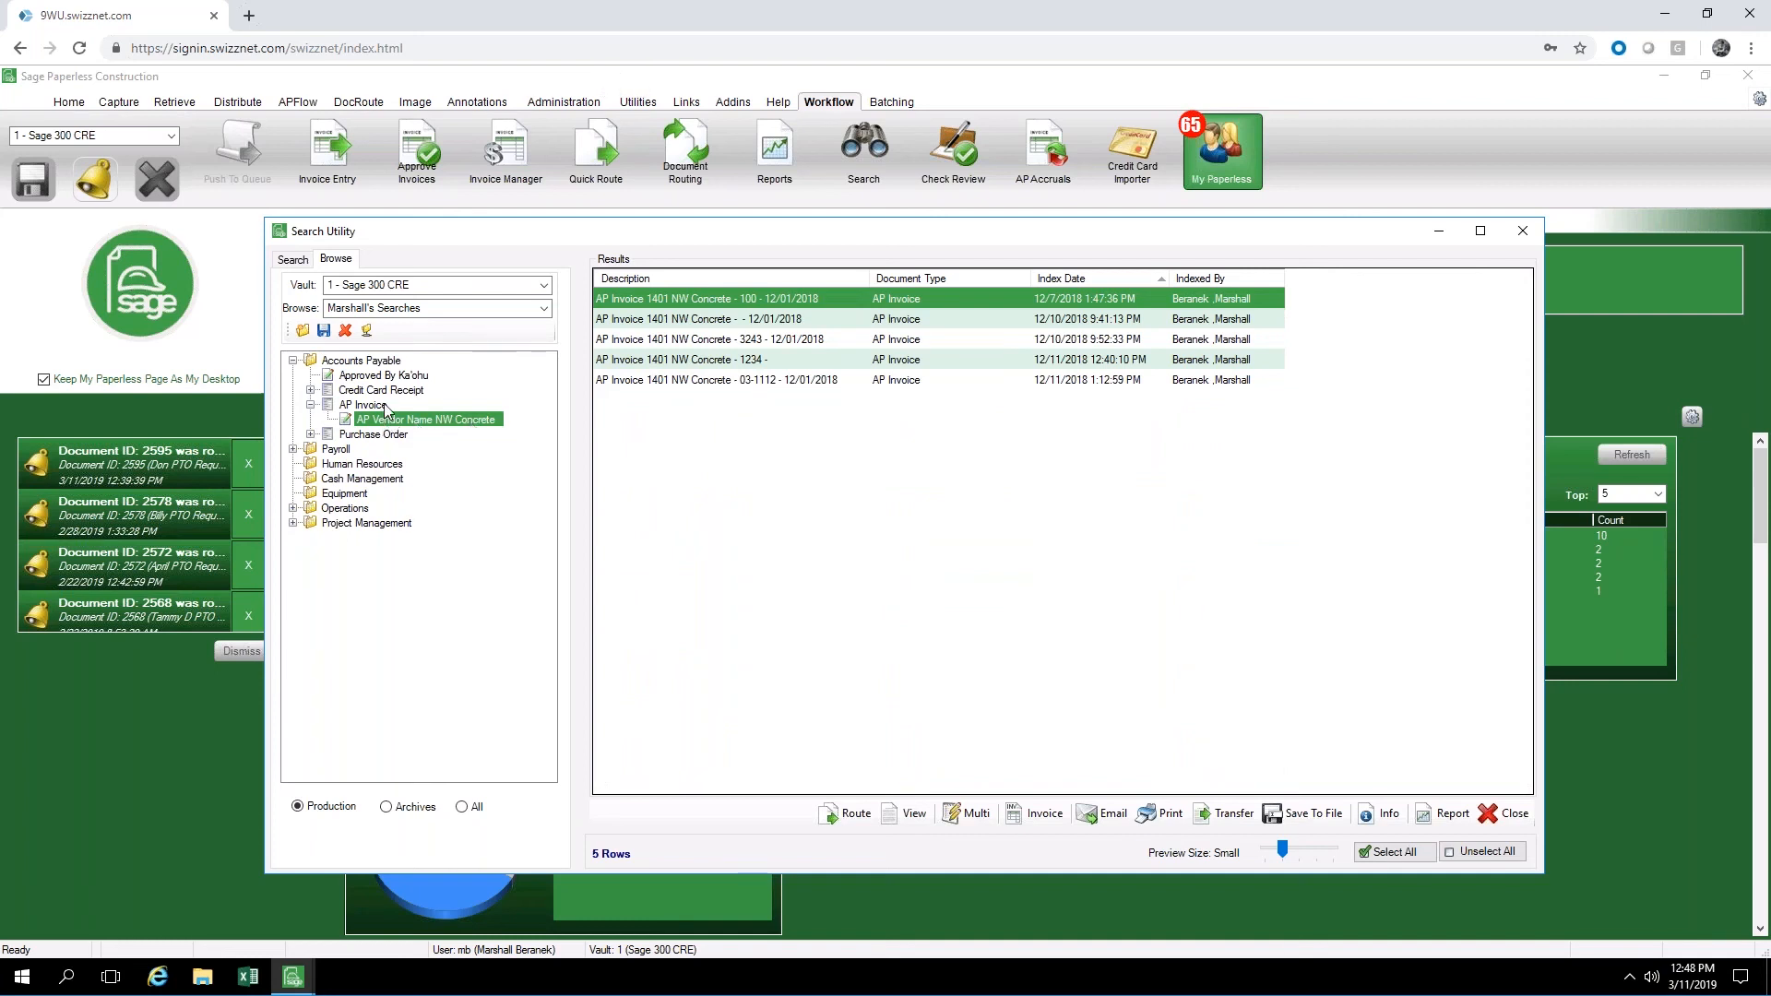
Add a browse node under AP Invoice for the index AP Vendor Name with the vendor A-1 Electric Company
right_click(375, 410)
left_click(367, 406)
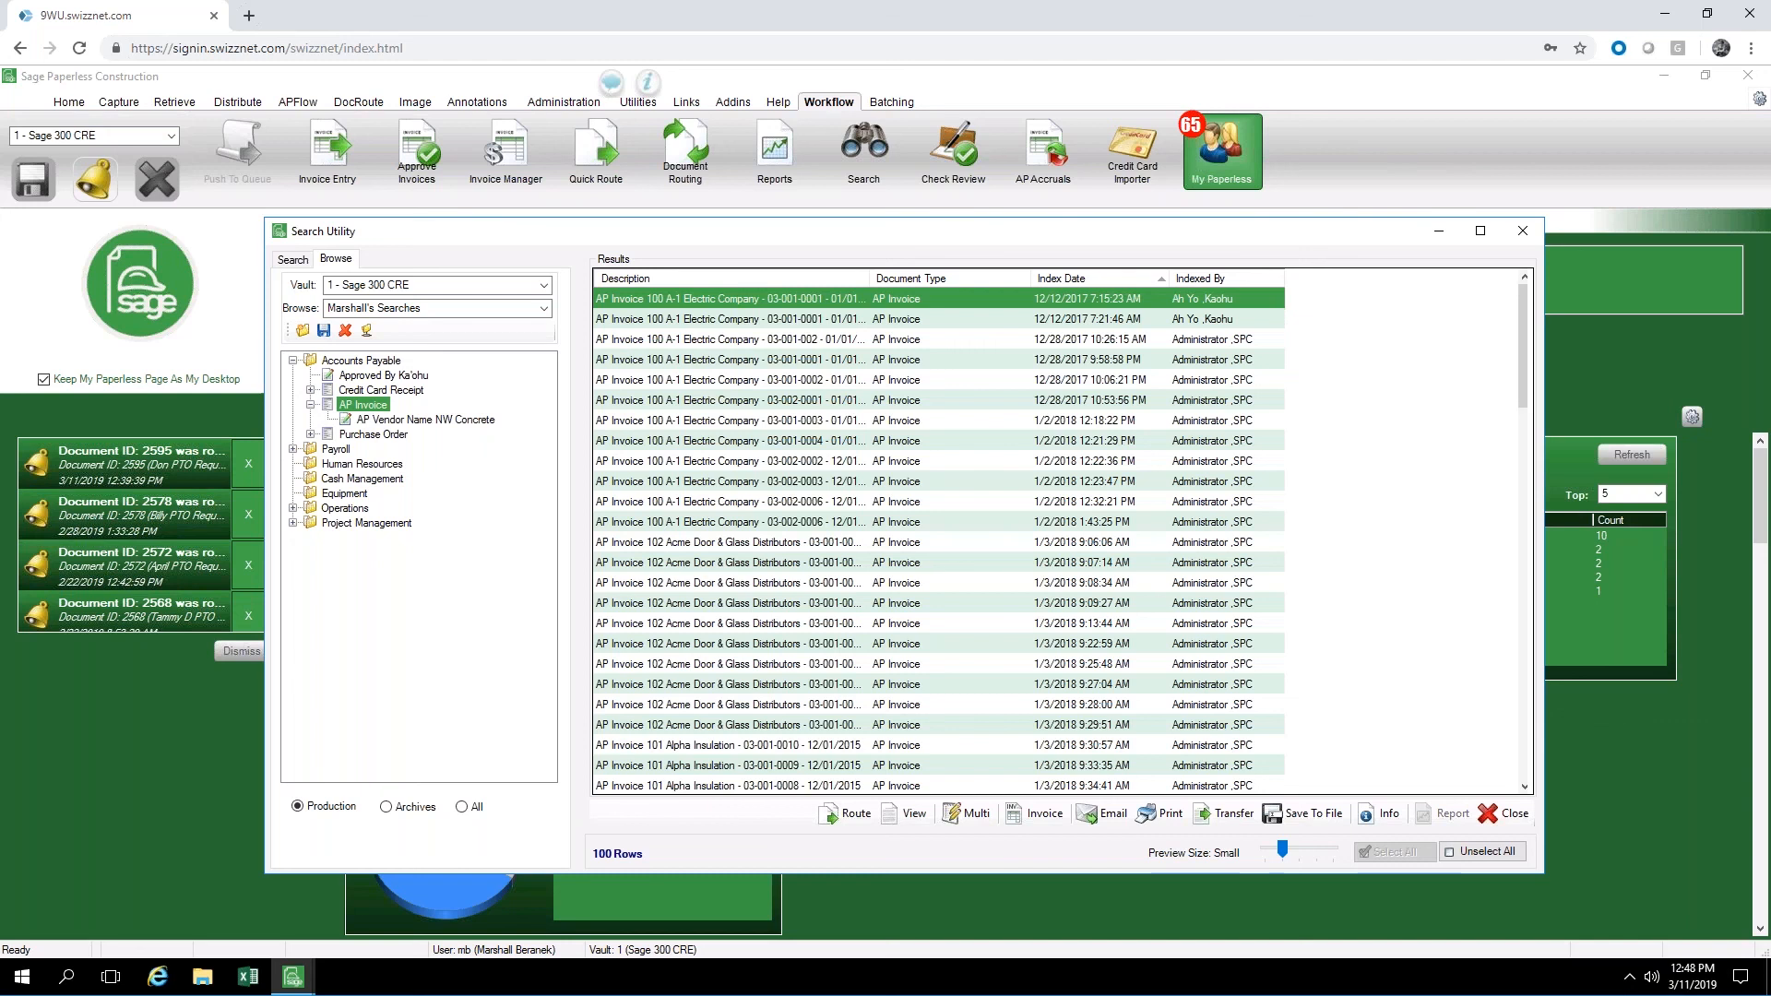
right_click(365, 405)
left_click(427, 436)
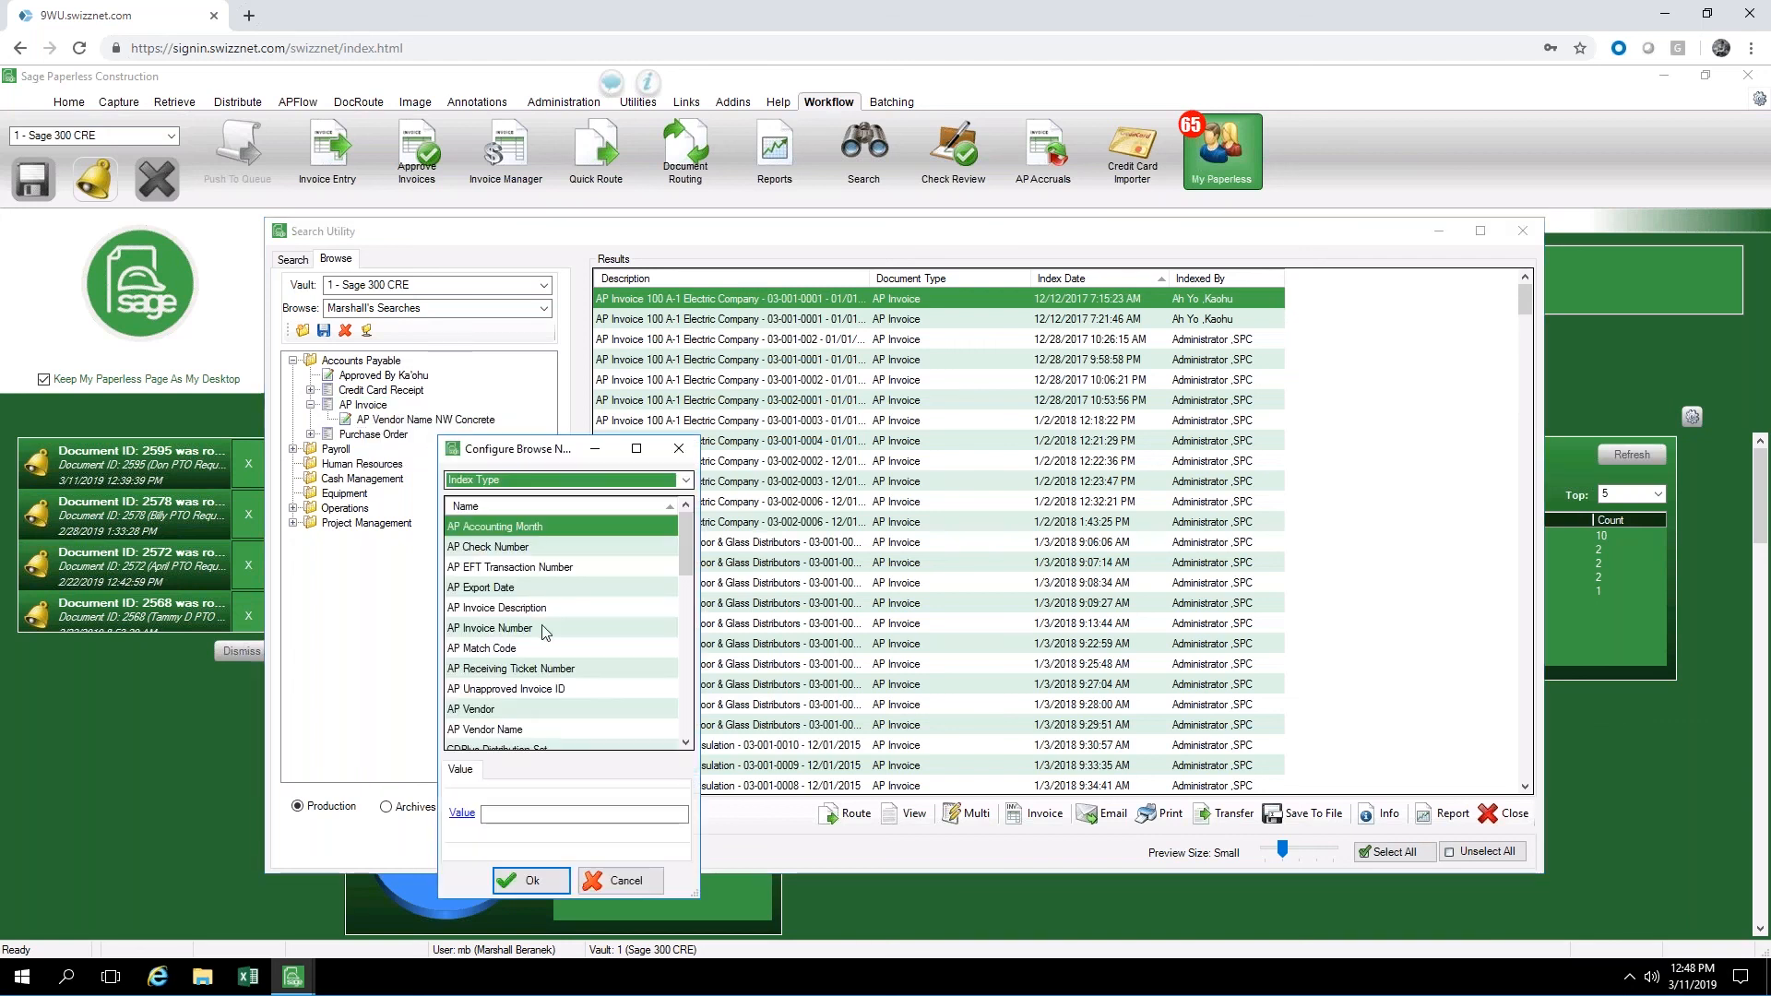
left_click(498, 730)
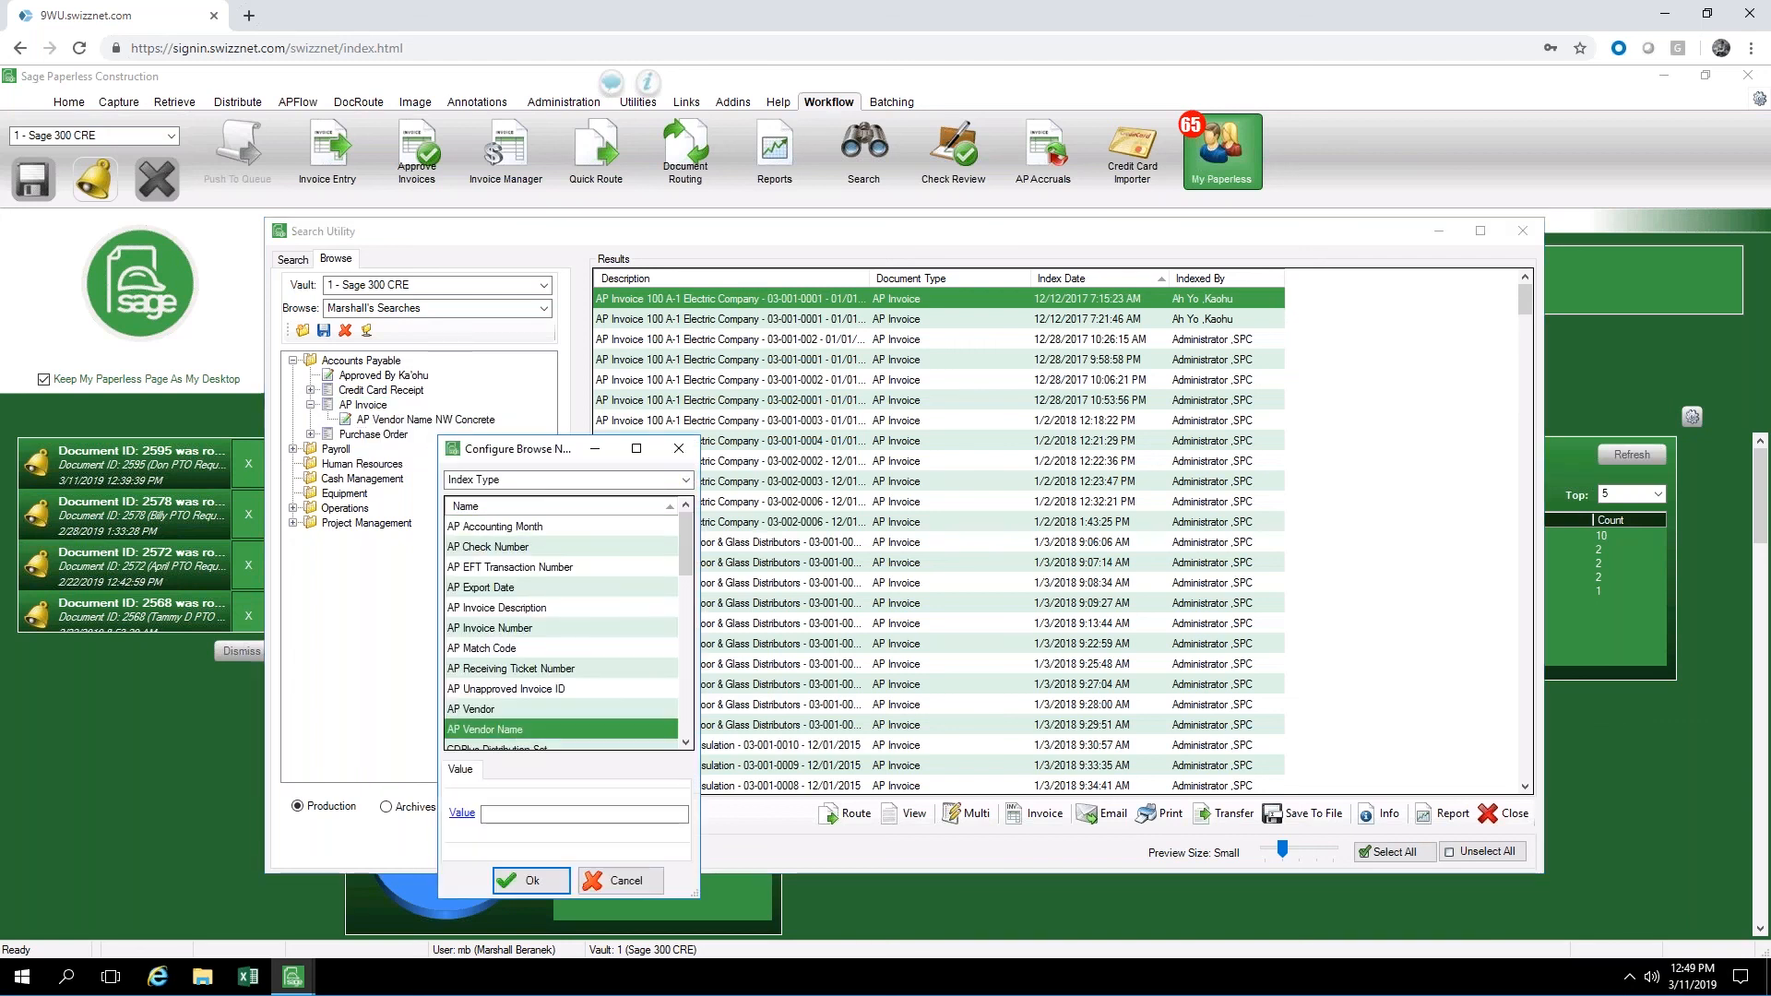
left_click(461, 814)
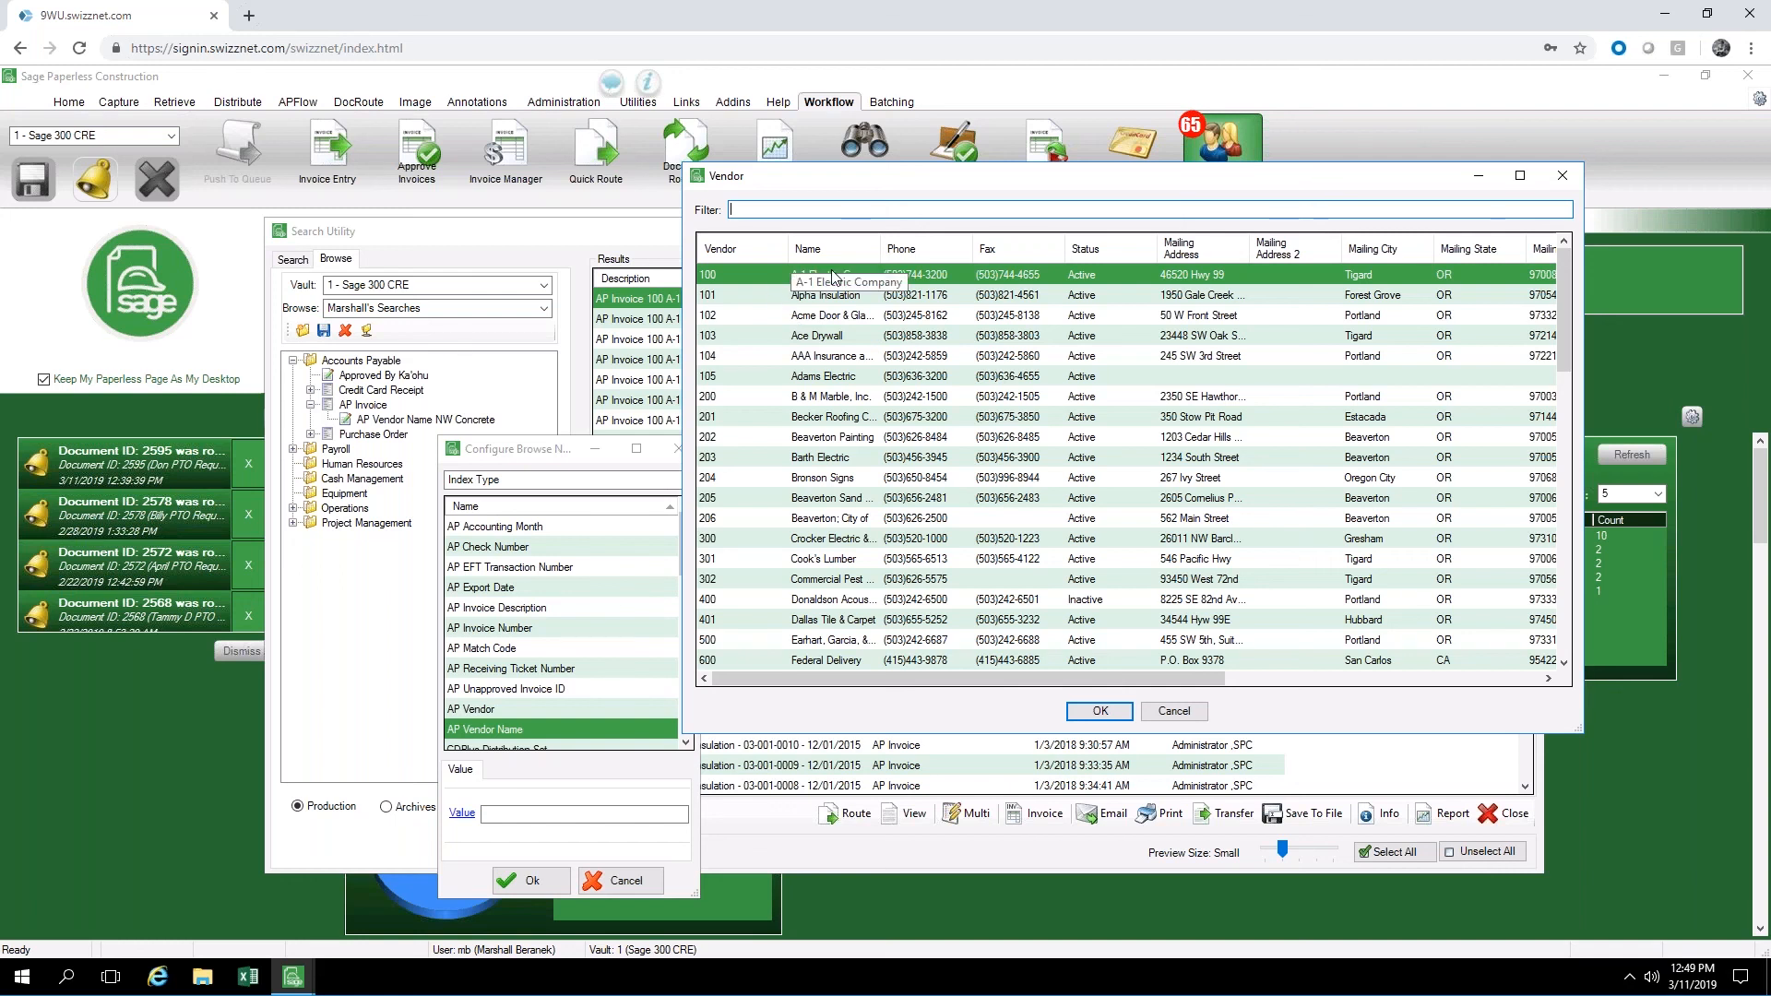
left_click(1100, 713)
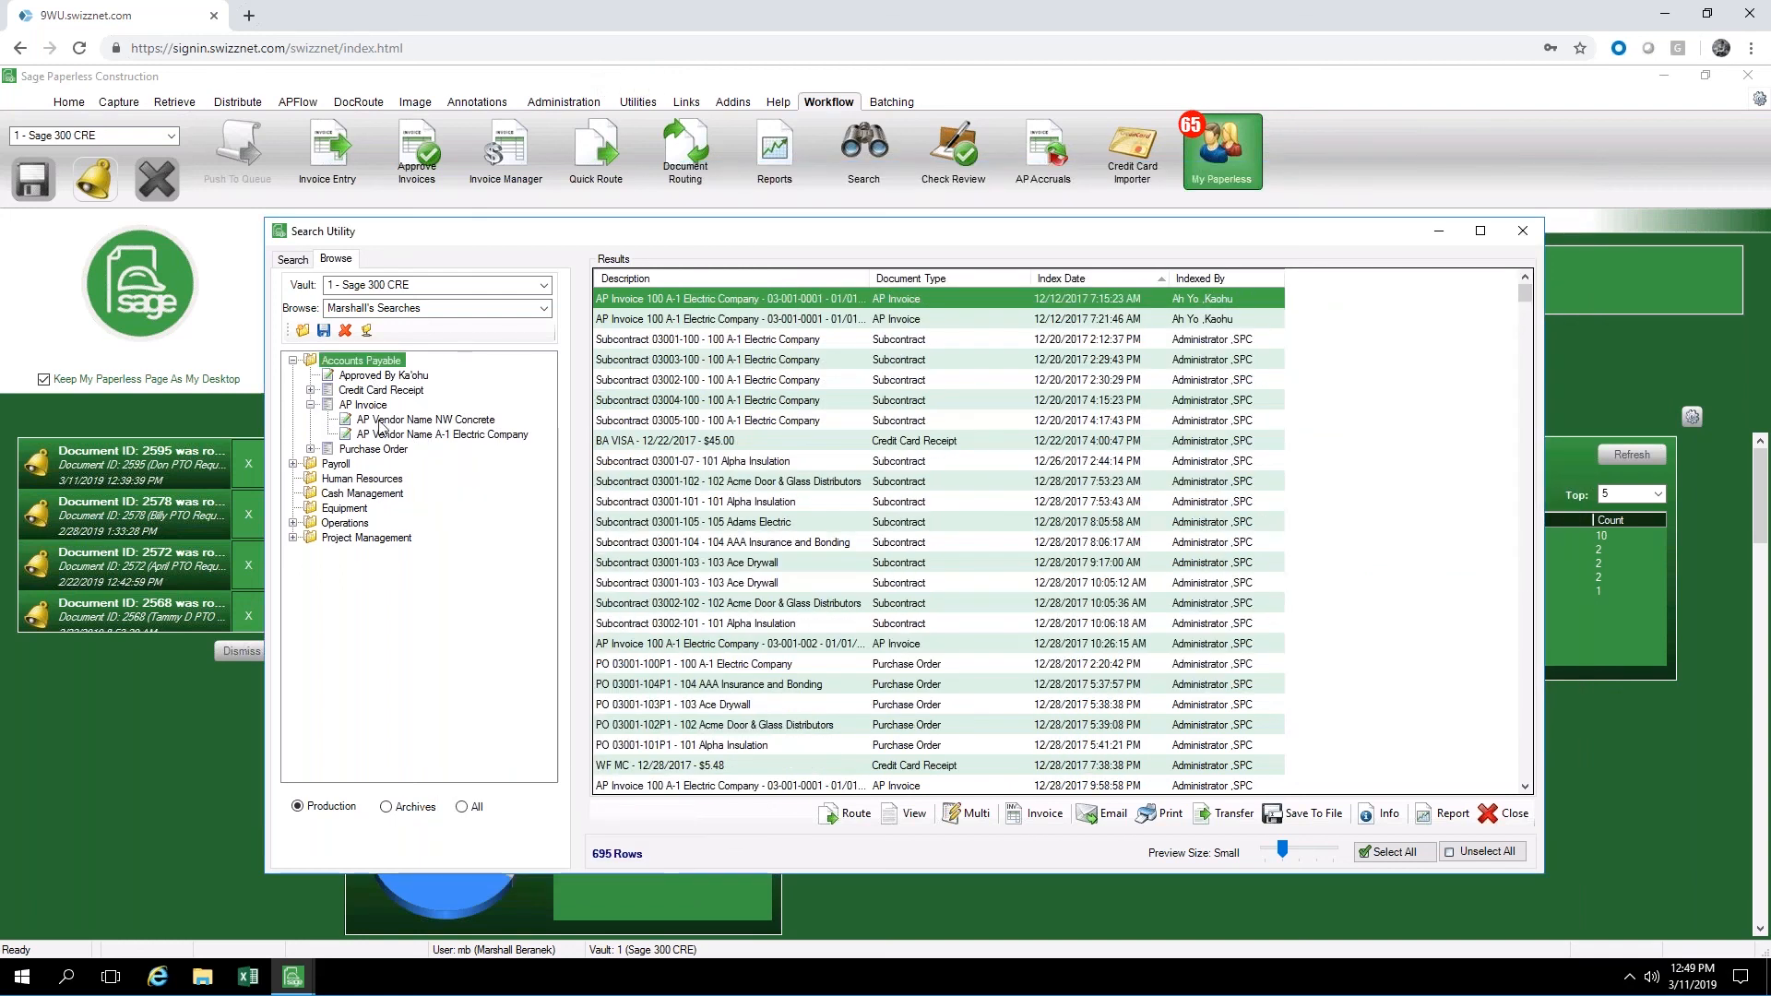
List the AP invoices for A-1 Electric Company and preview the second one in the results
left_click(386, 434)
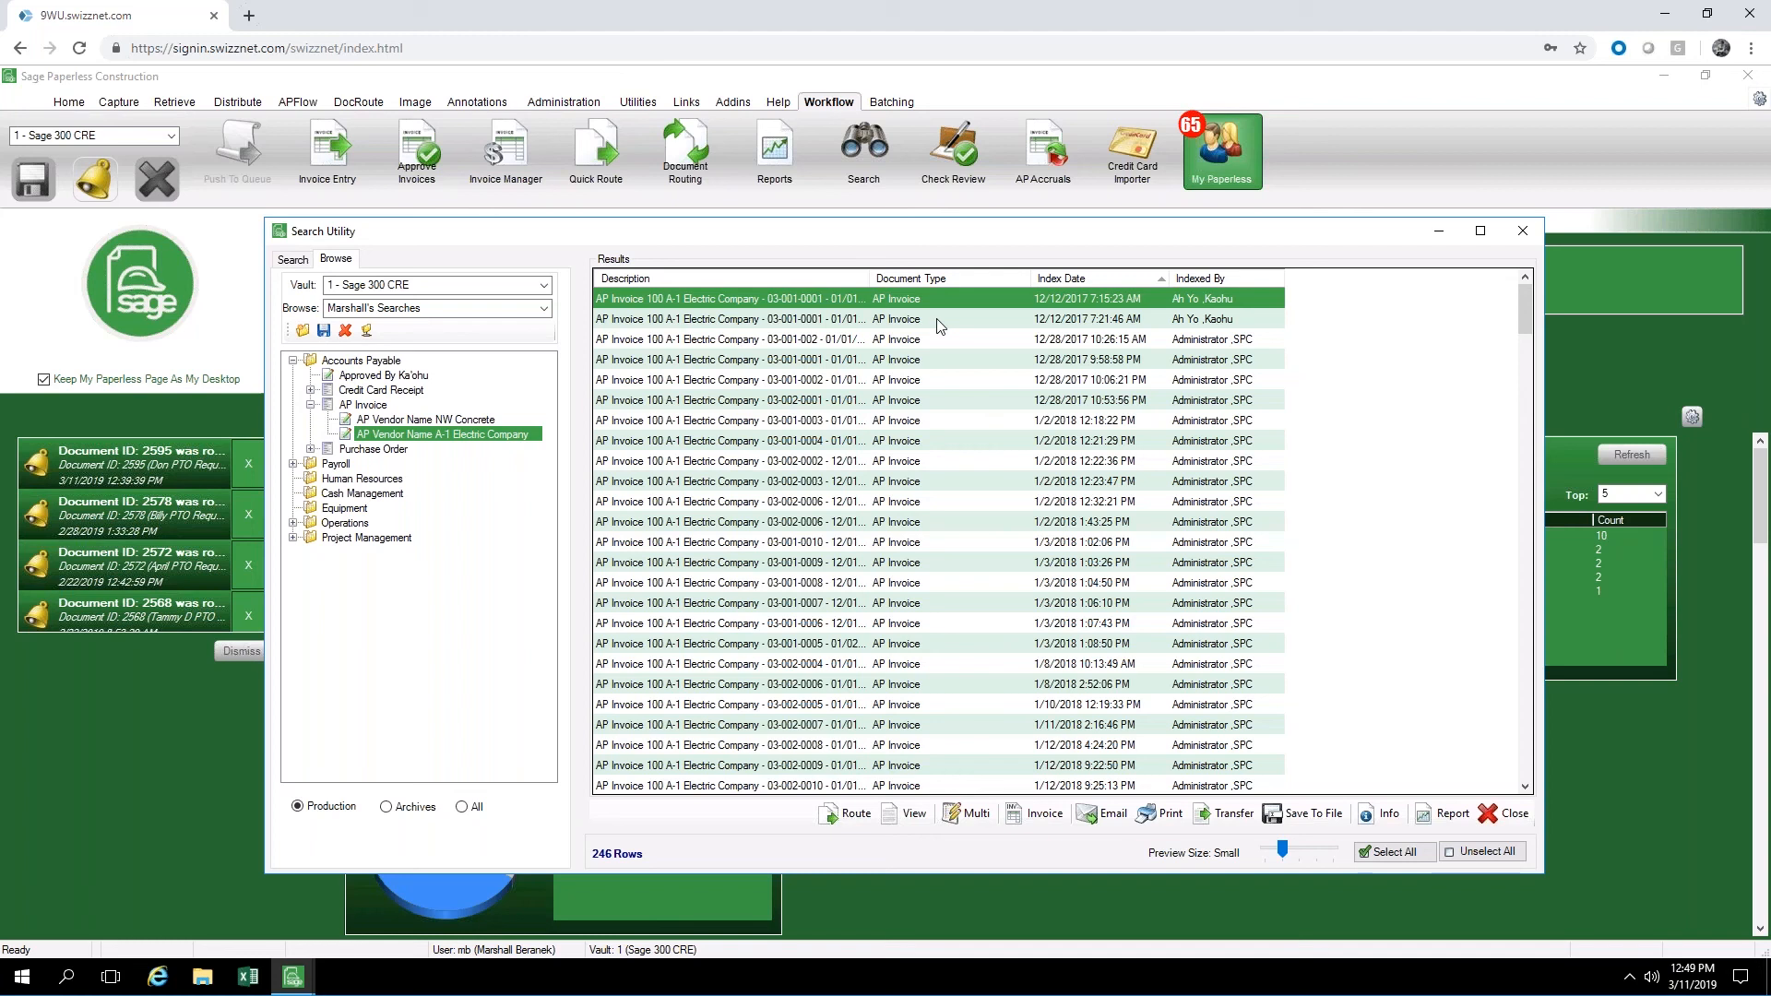
mouse_move(938, 325)
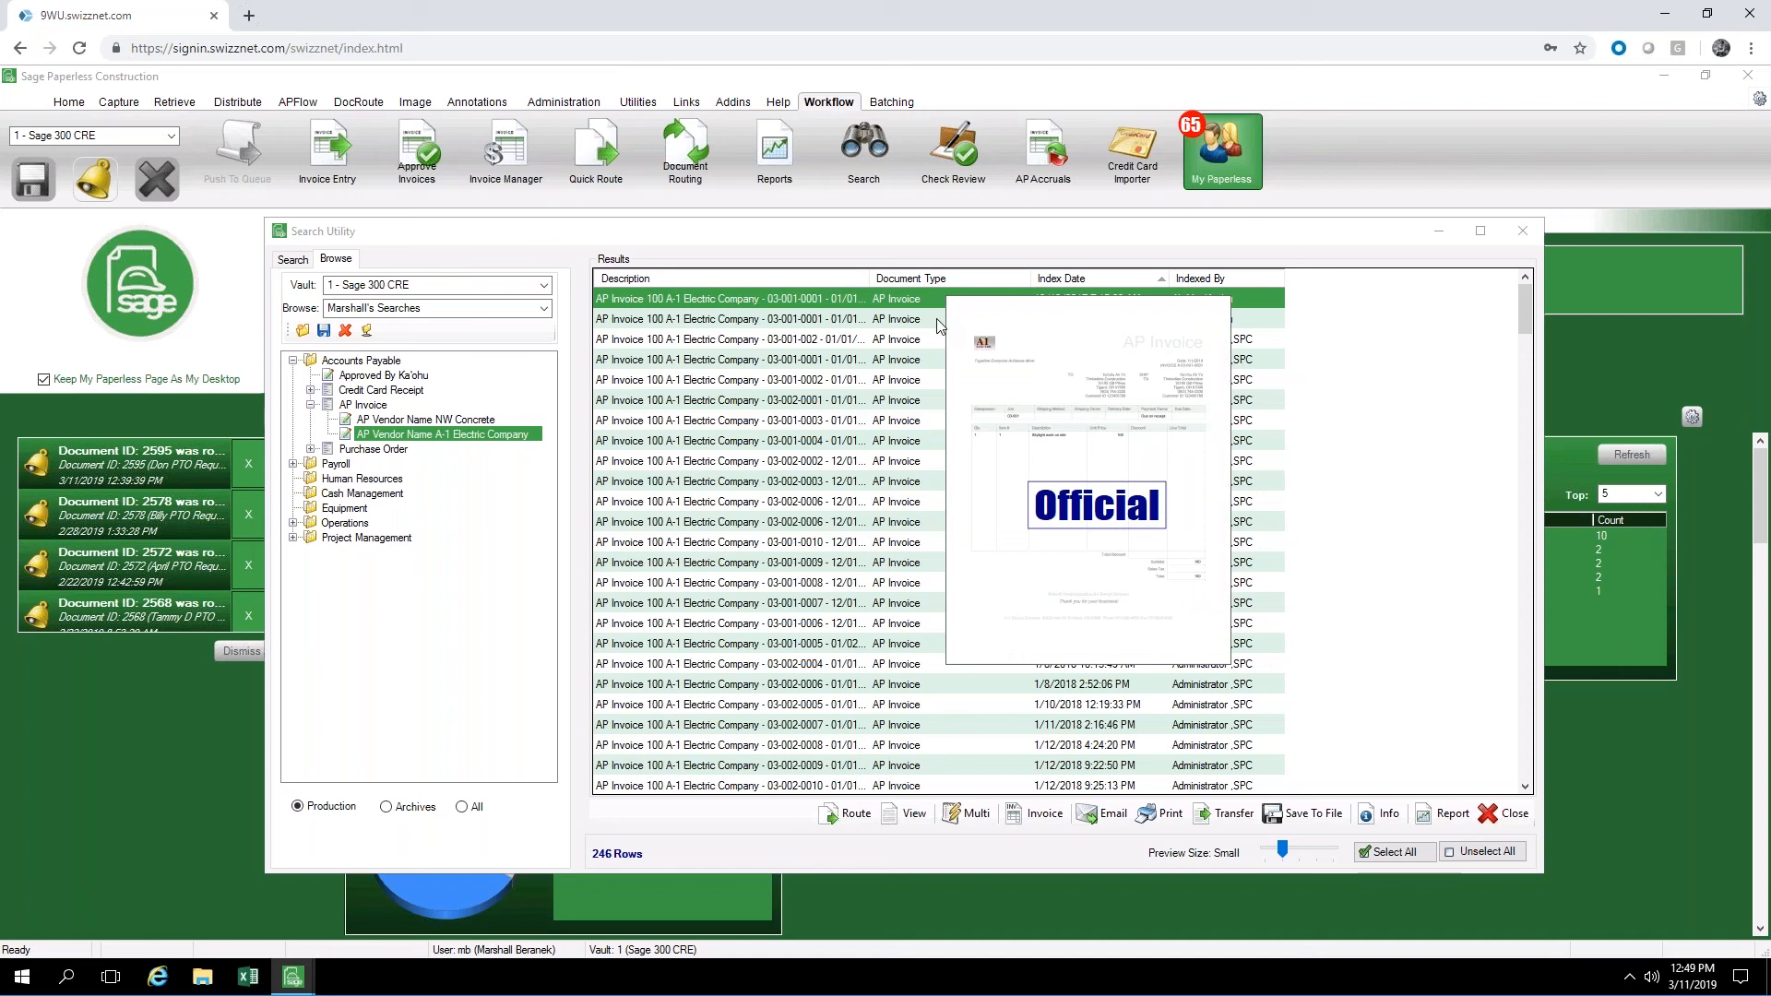
Browse the Project Management folder and list its Purchase Order documents, expanding the vendor node beneath them
left_click(310, 541)
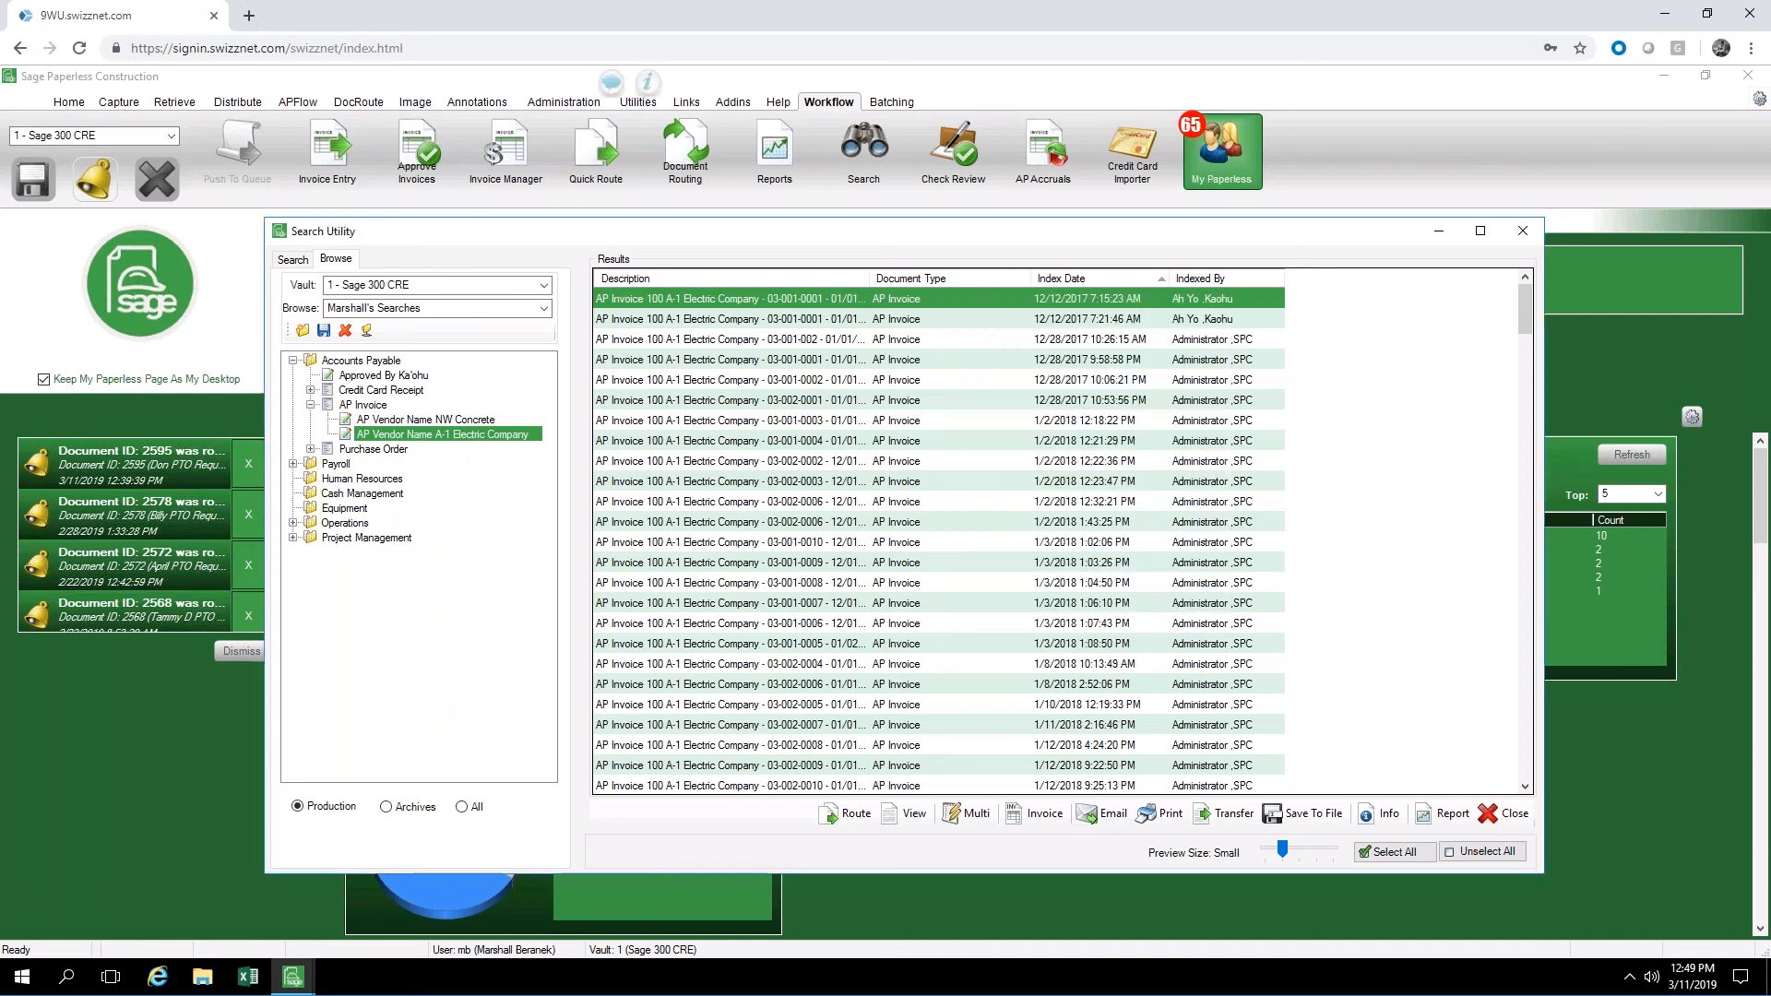
left_click(294, 538)
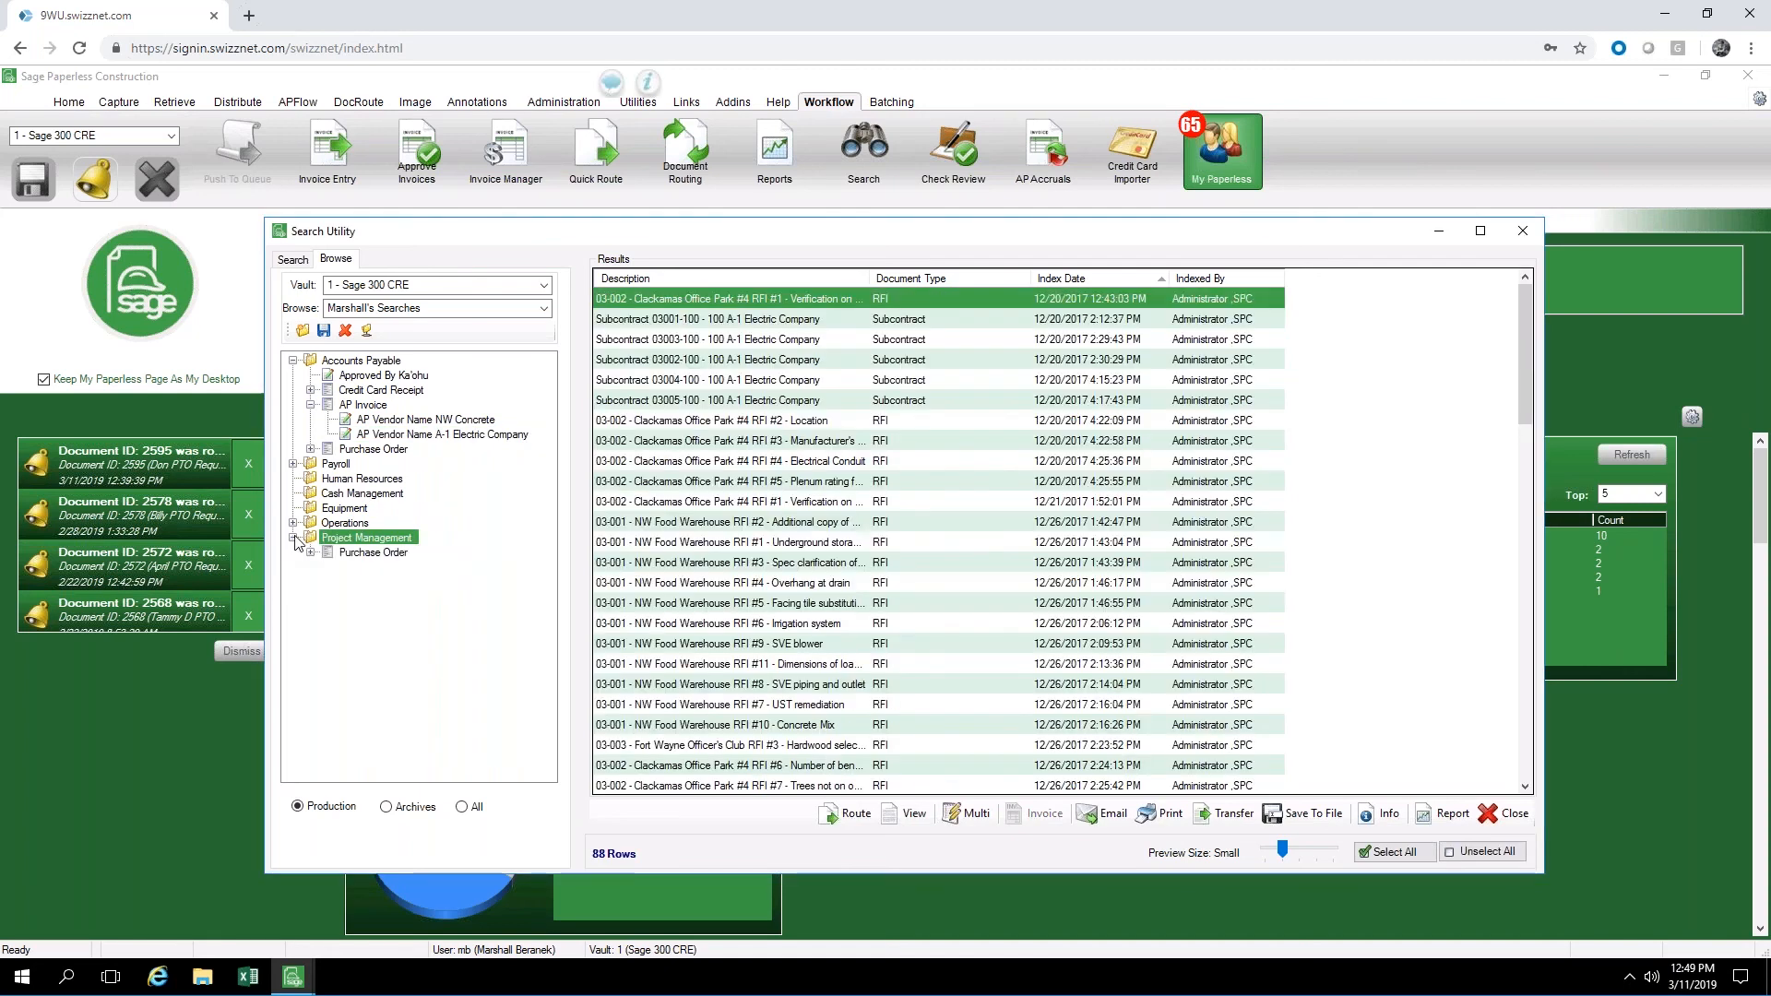
left_click(379, 554)
left_click(311, 552)
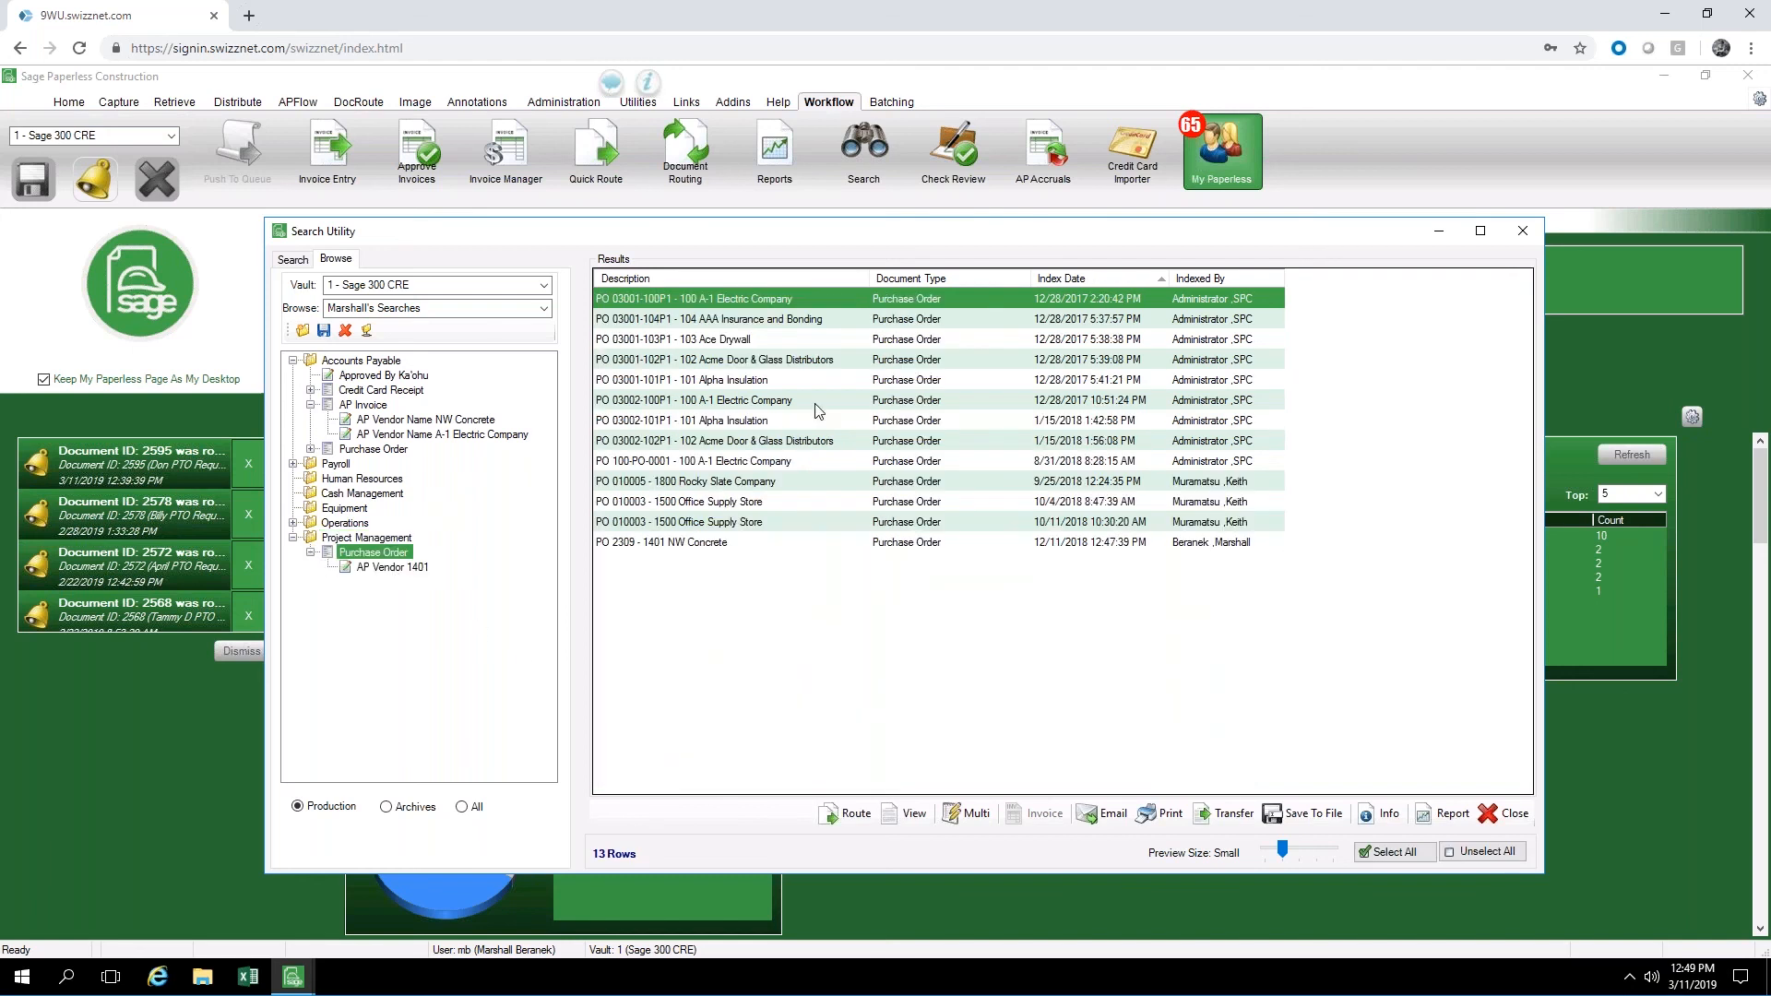
Select the first four purchase orders in the results together with the sixth and seventh
mouse_move(815, 411)
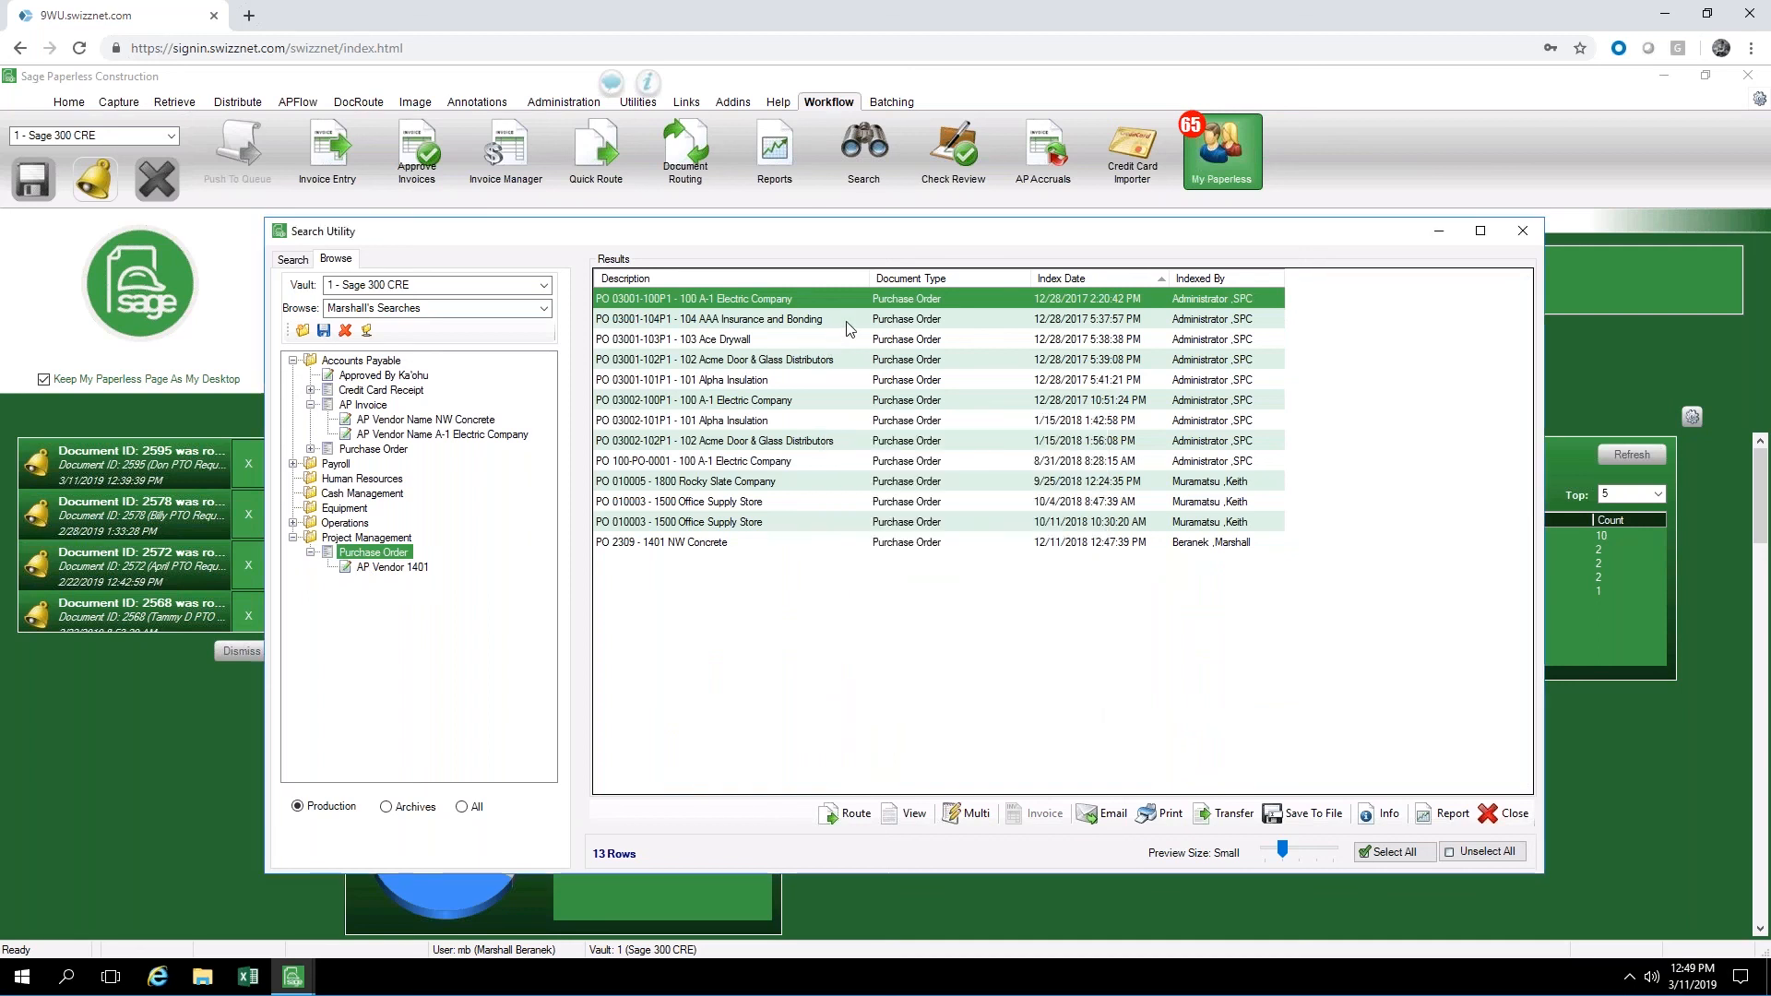
left_click(823, 341, "shift")
left_click(856, 362, "shift")
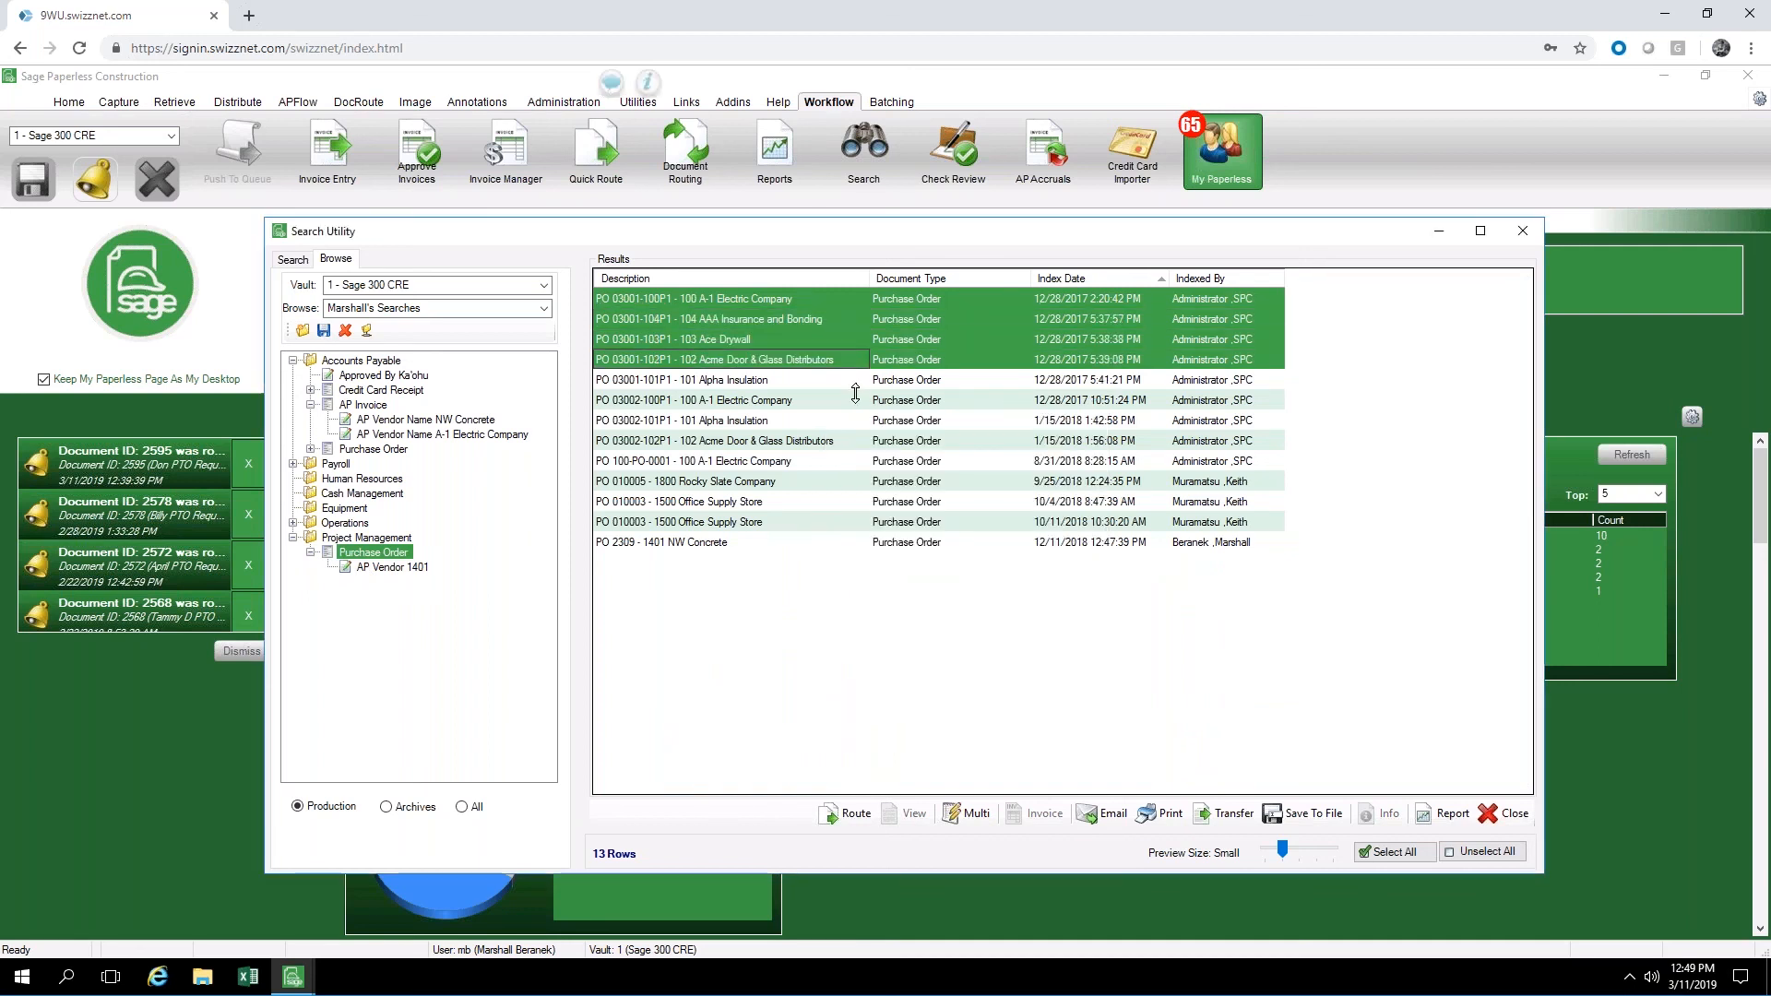
left_click(857, 403, "ctrl")
left_click(858, 423, "ctrl")
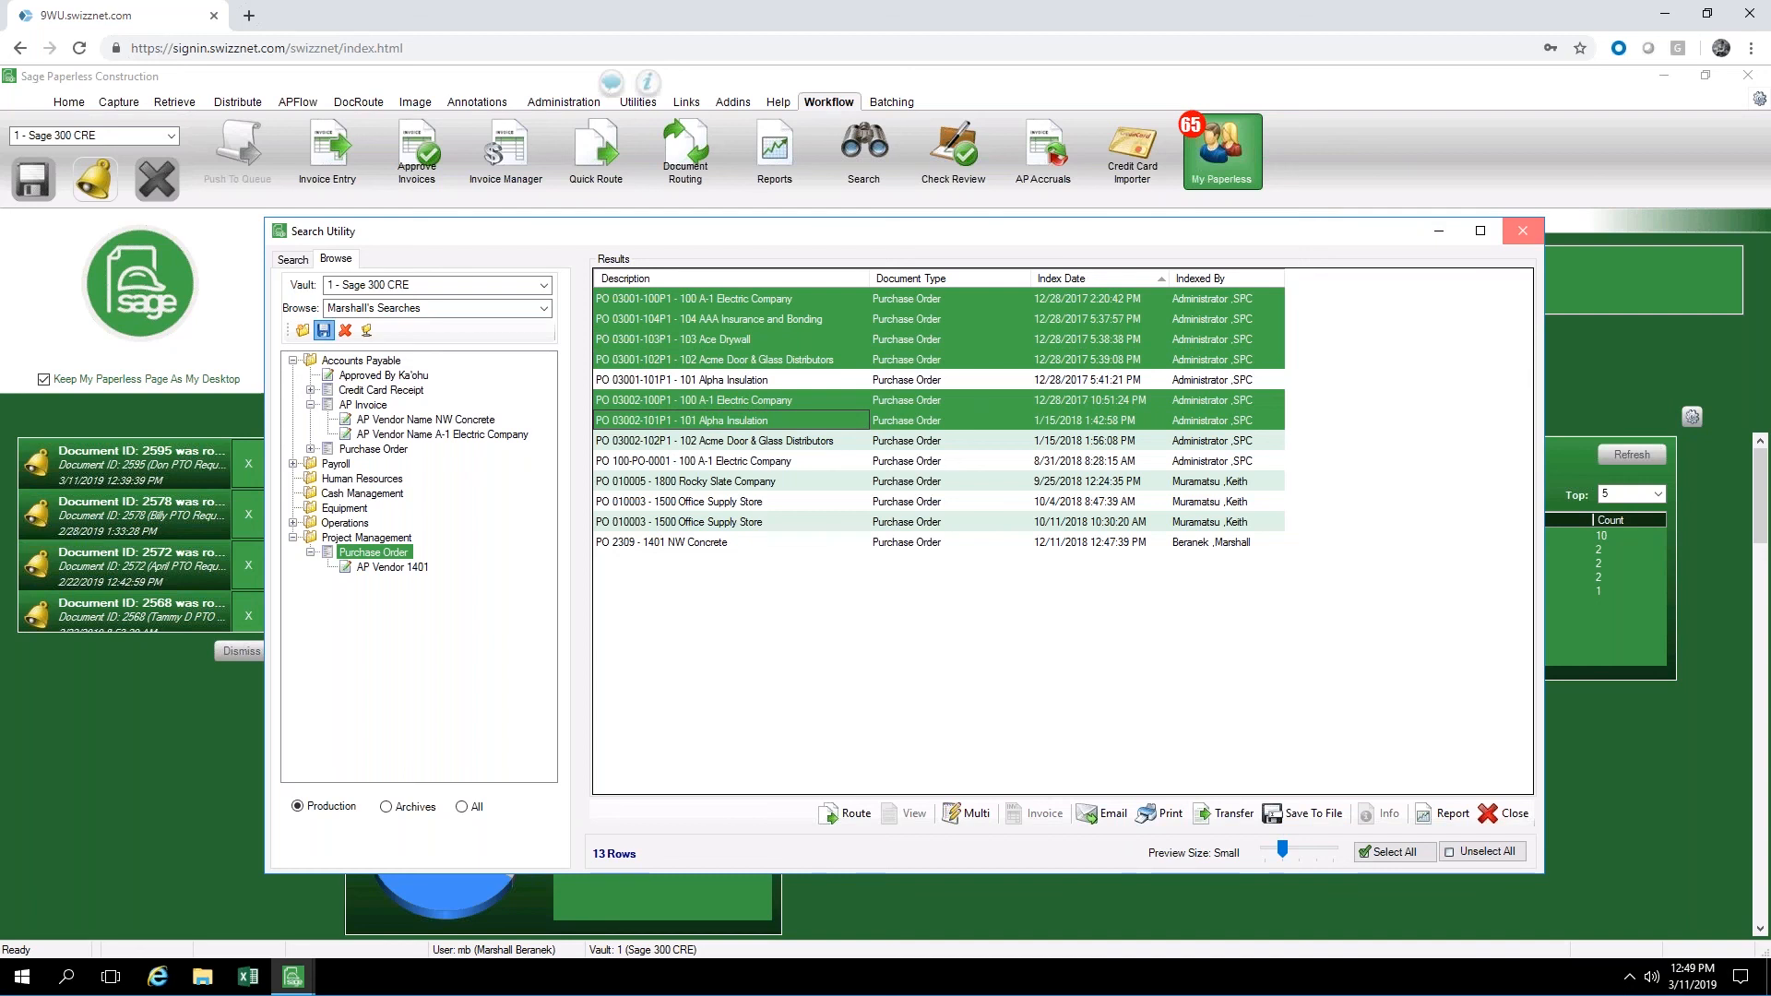
Close the Search Utility without saving the changes to the browsing template
left_click(1522, 232)
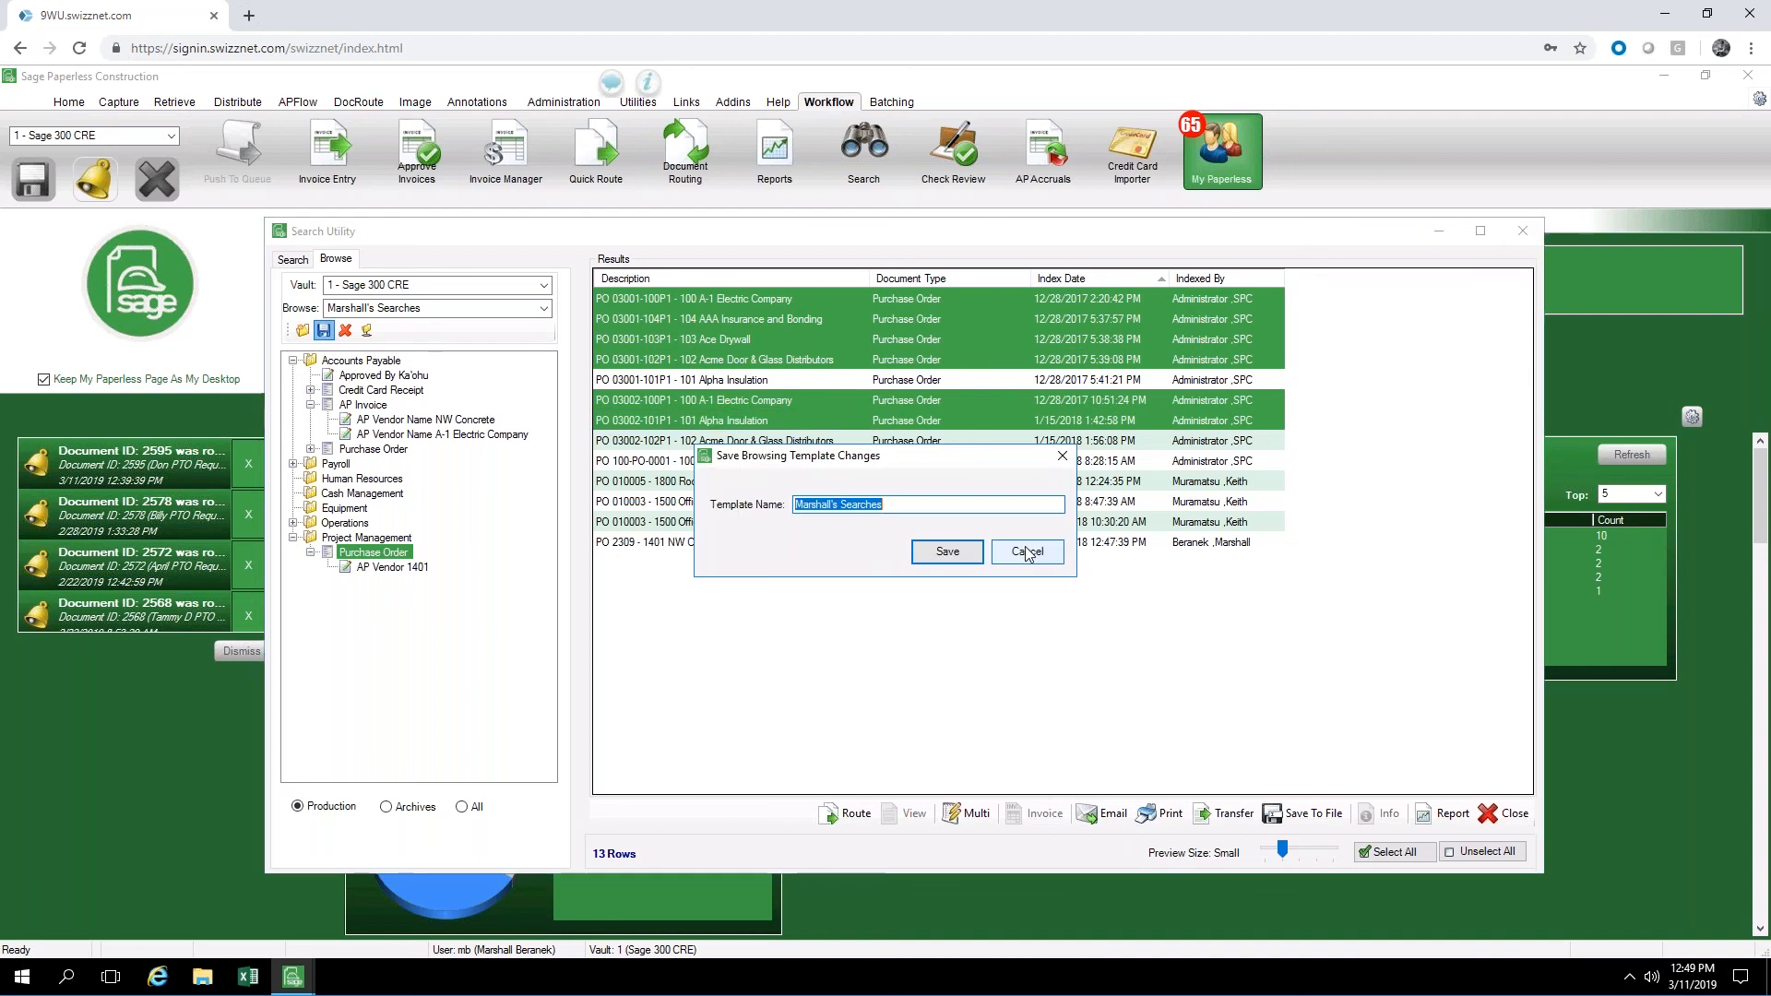
left_click(1040, 554)
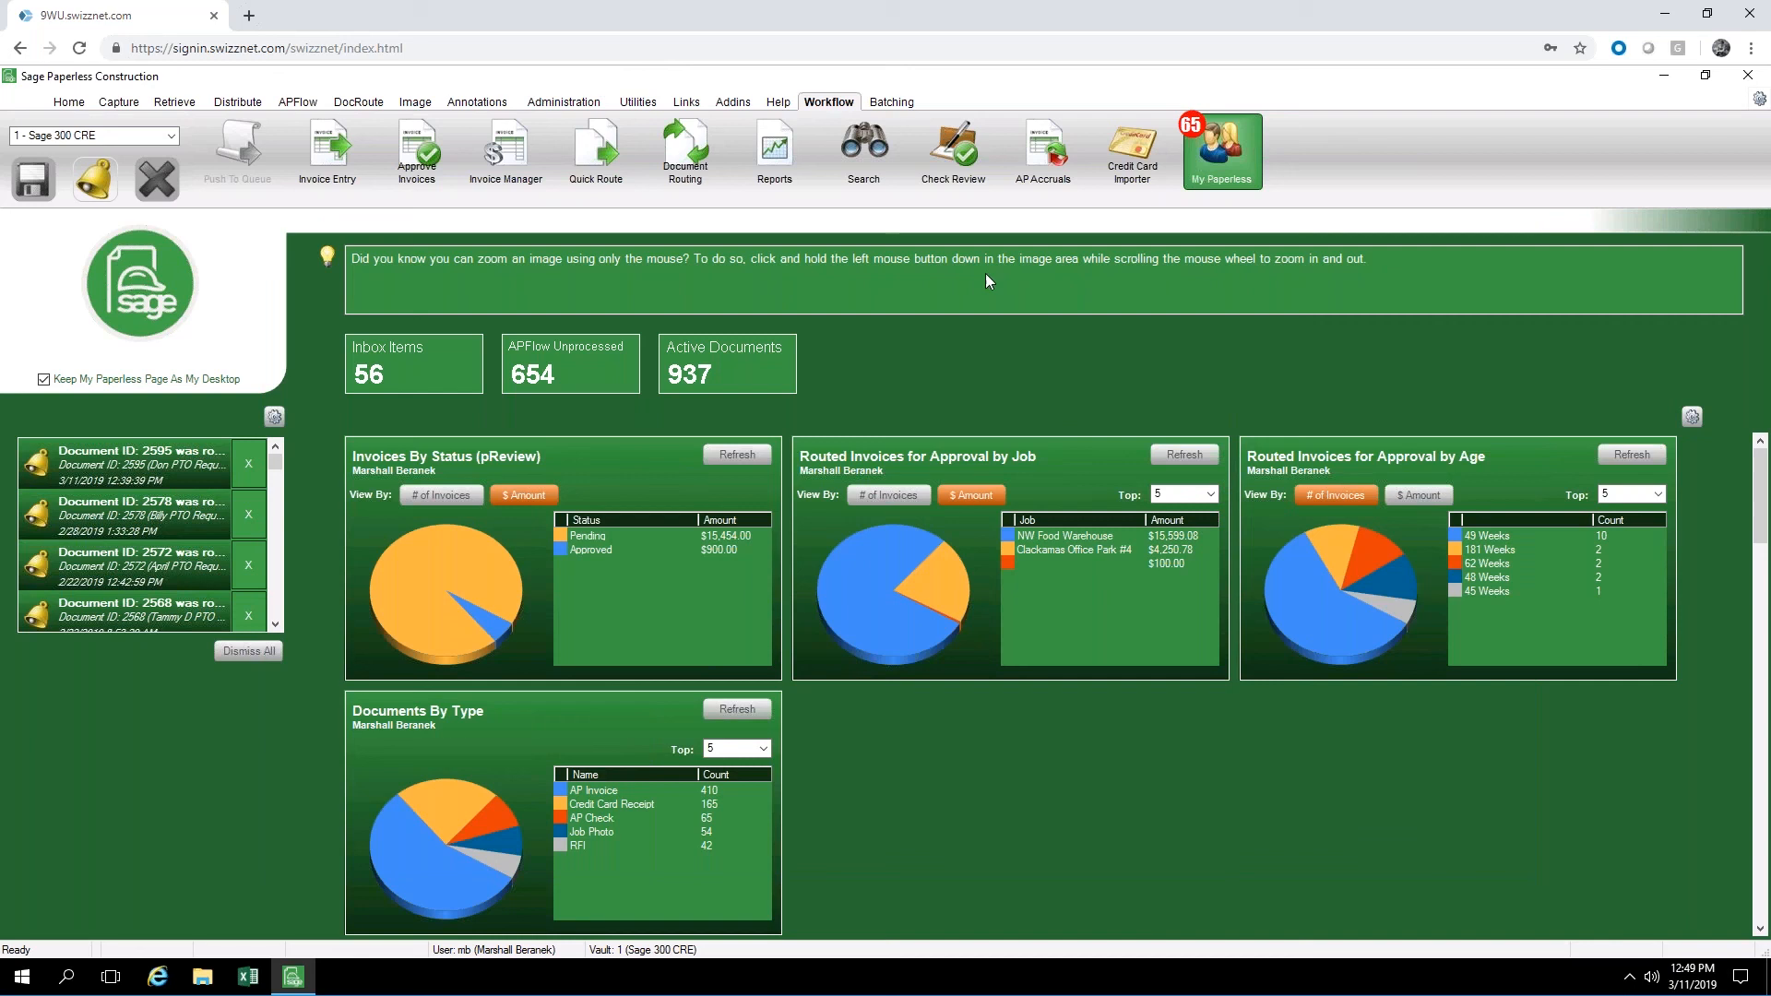
Open AP Check Review and set it to view by Check Number Range
left_click(957, 152)
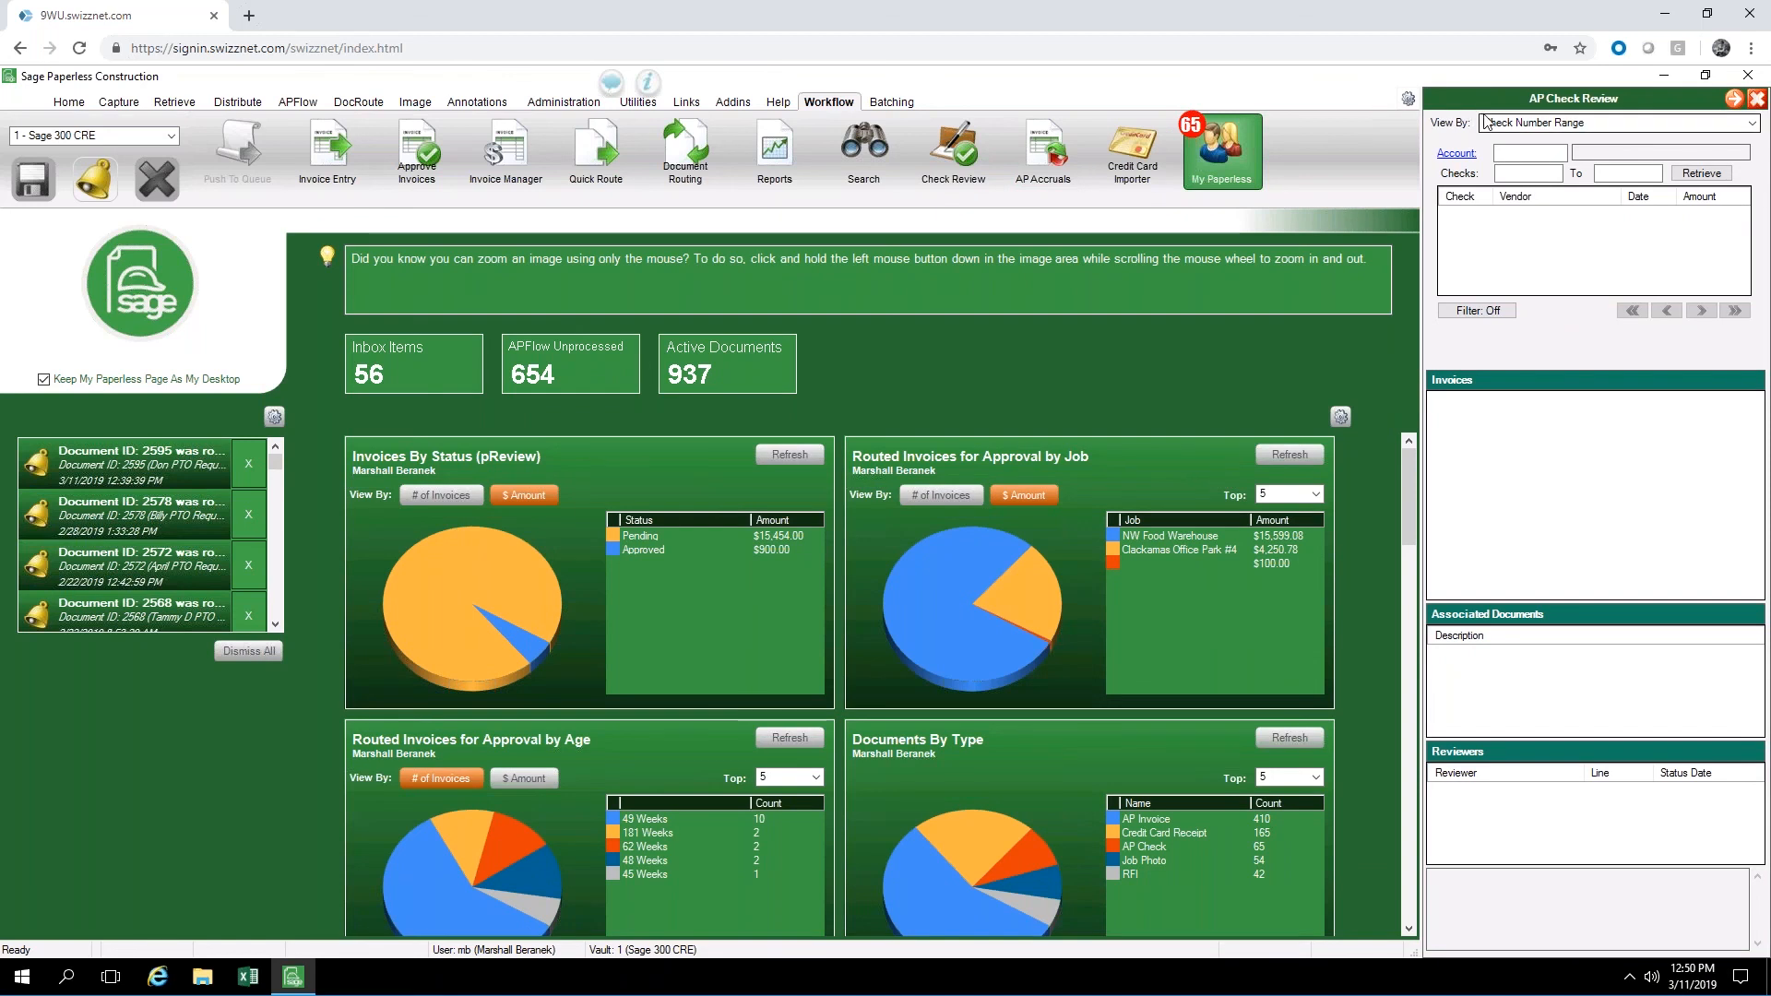
left_click(1561, 124)
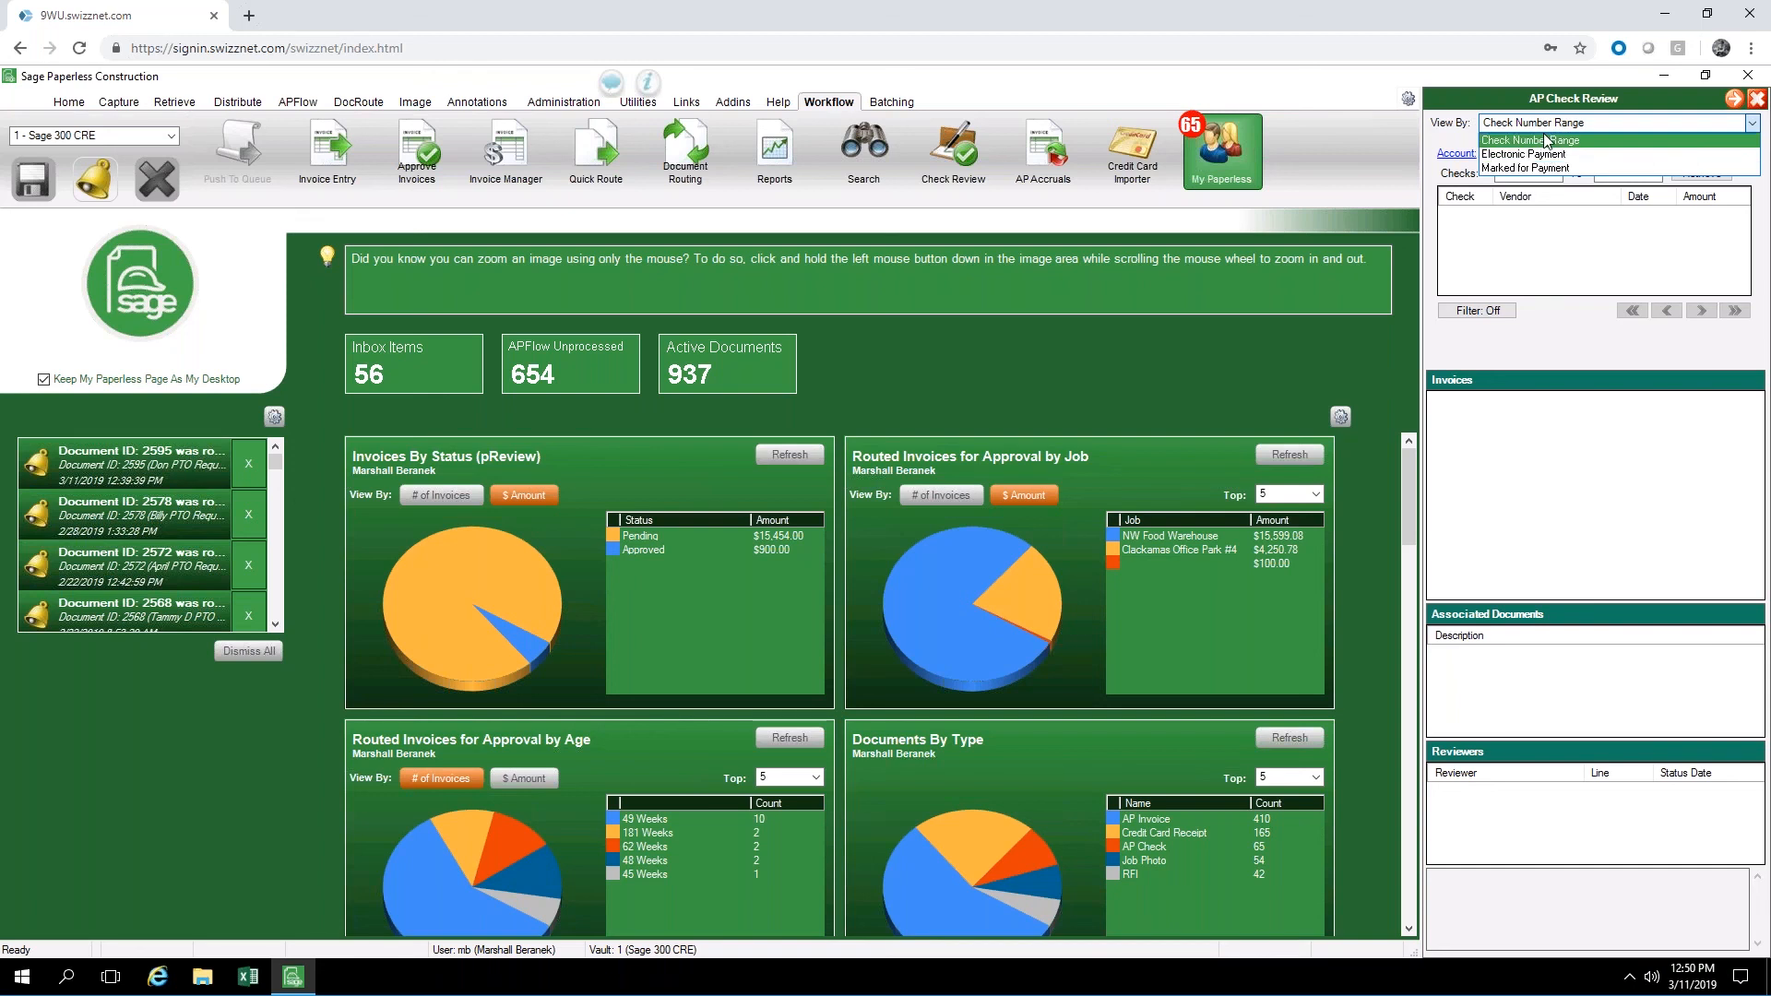
left_click(1556, 141)
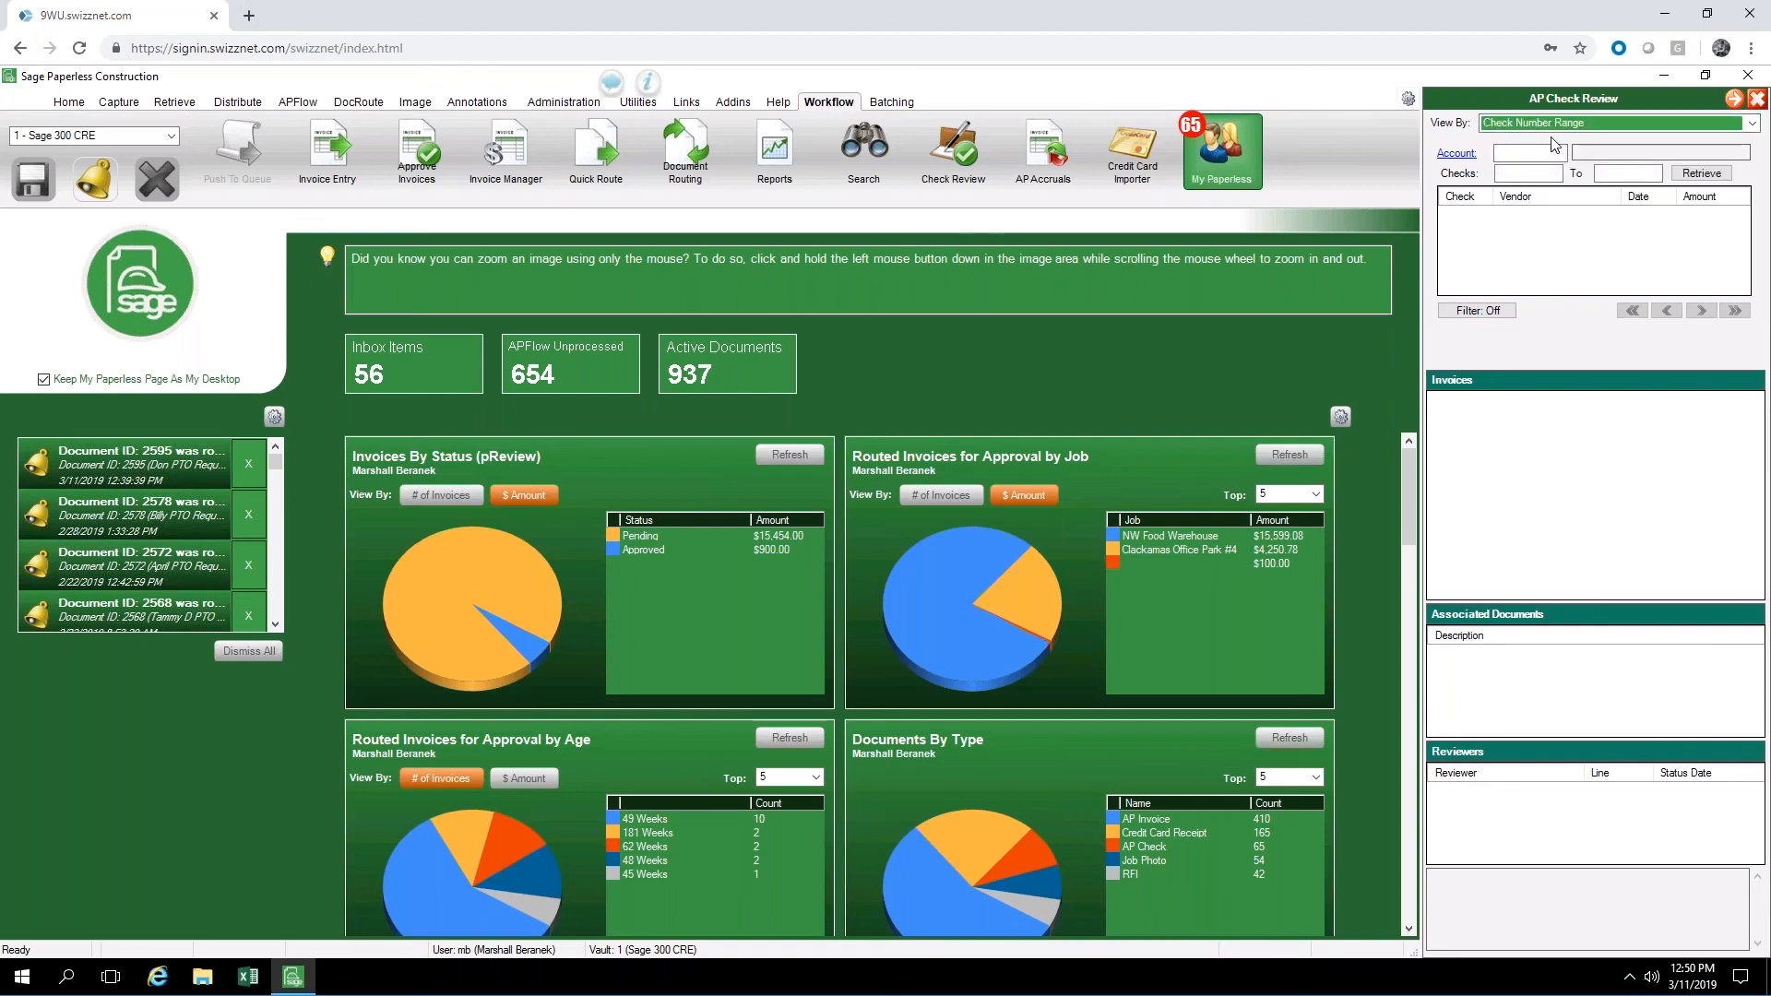
left_click(1551, 151)
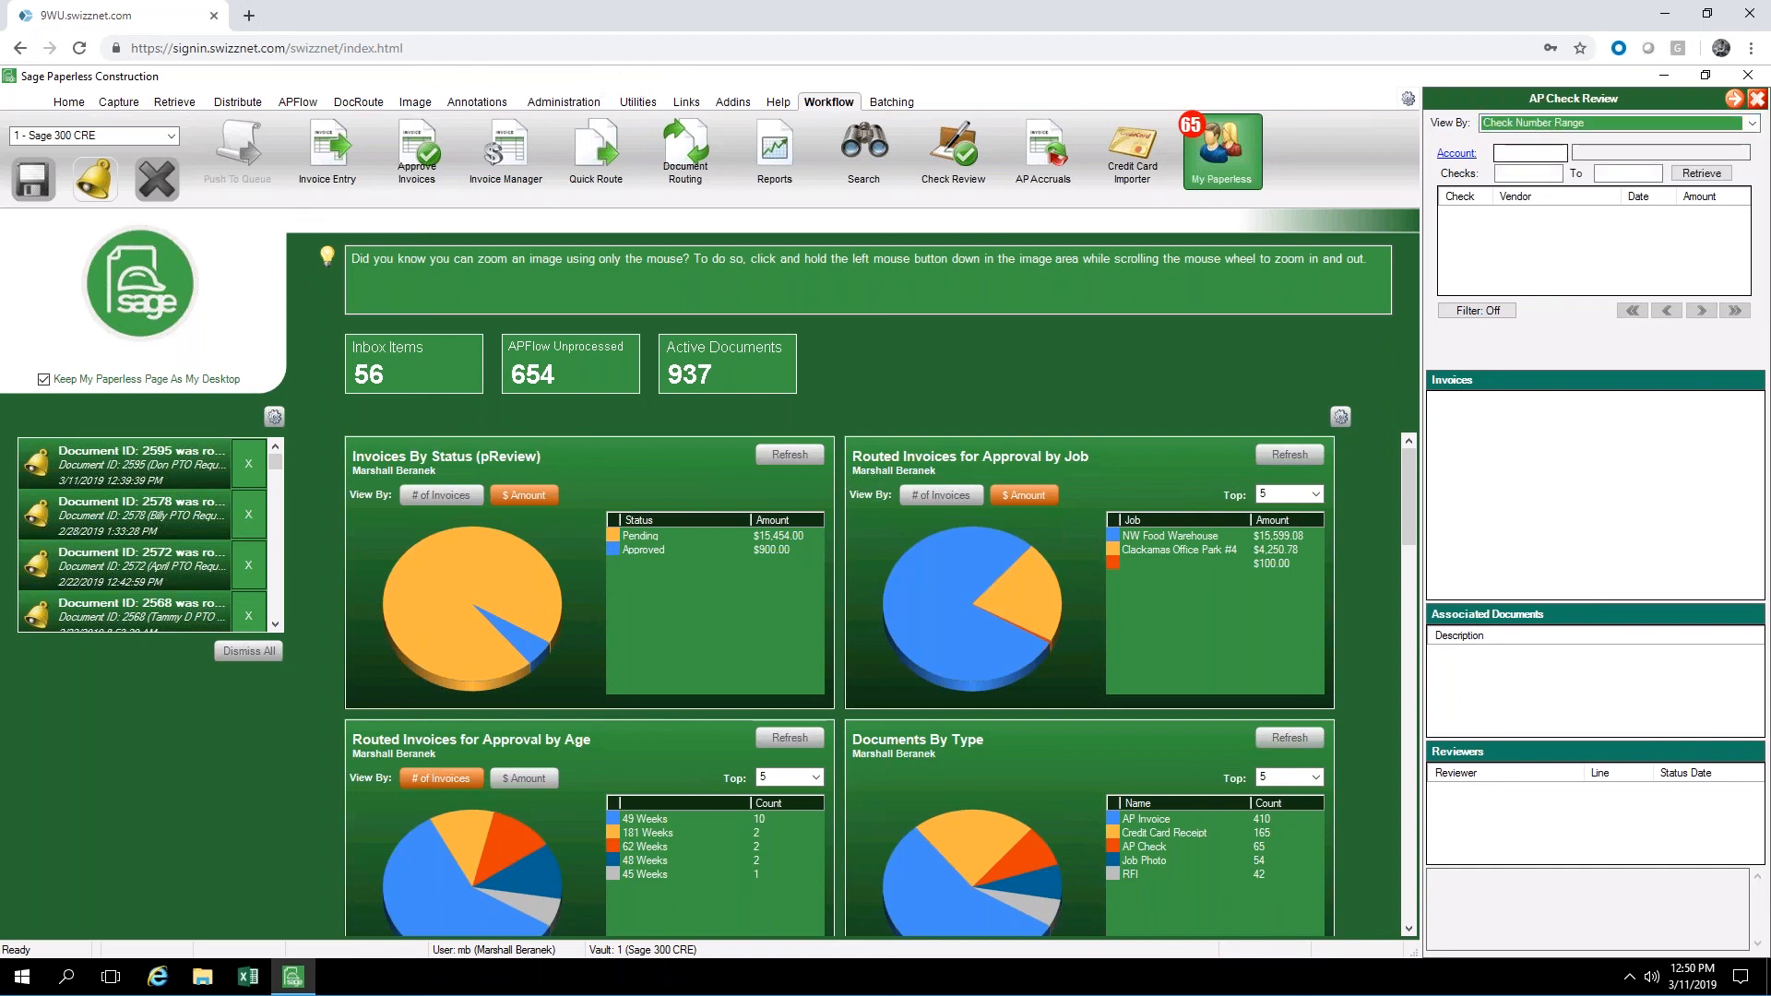
Try to choose the First bank account for the check review and dismiss the error report
left_click(1466, 156)
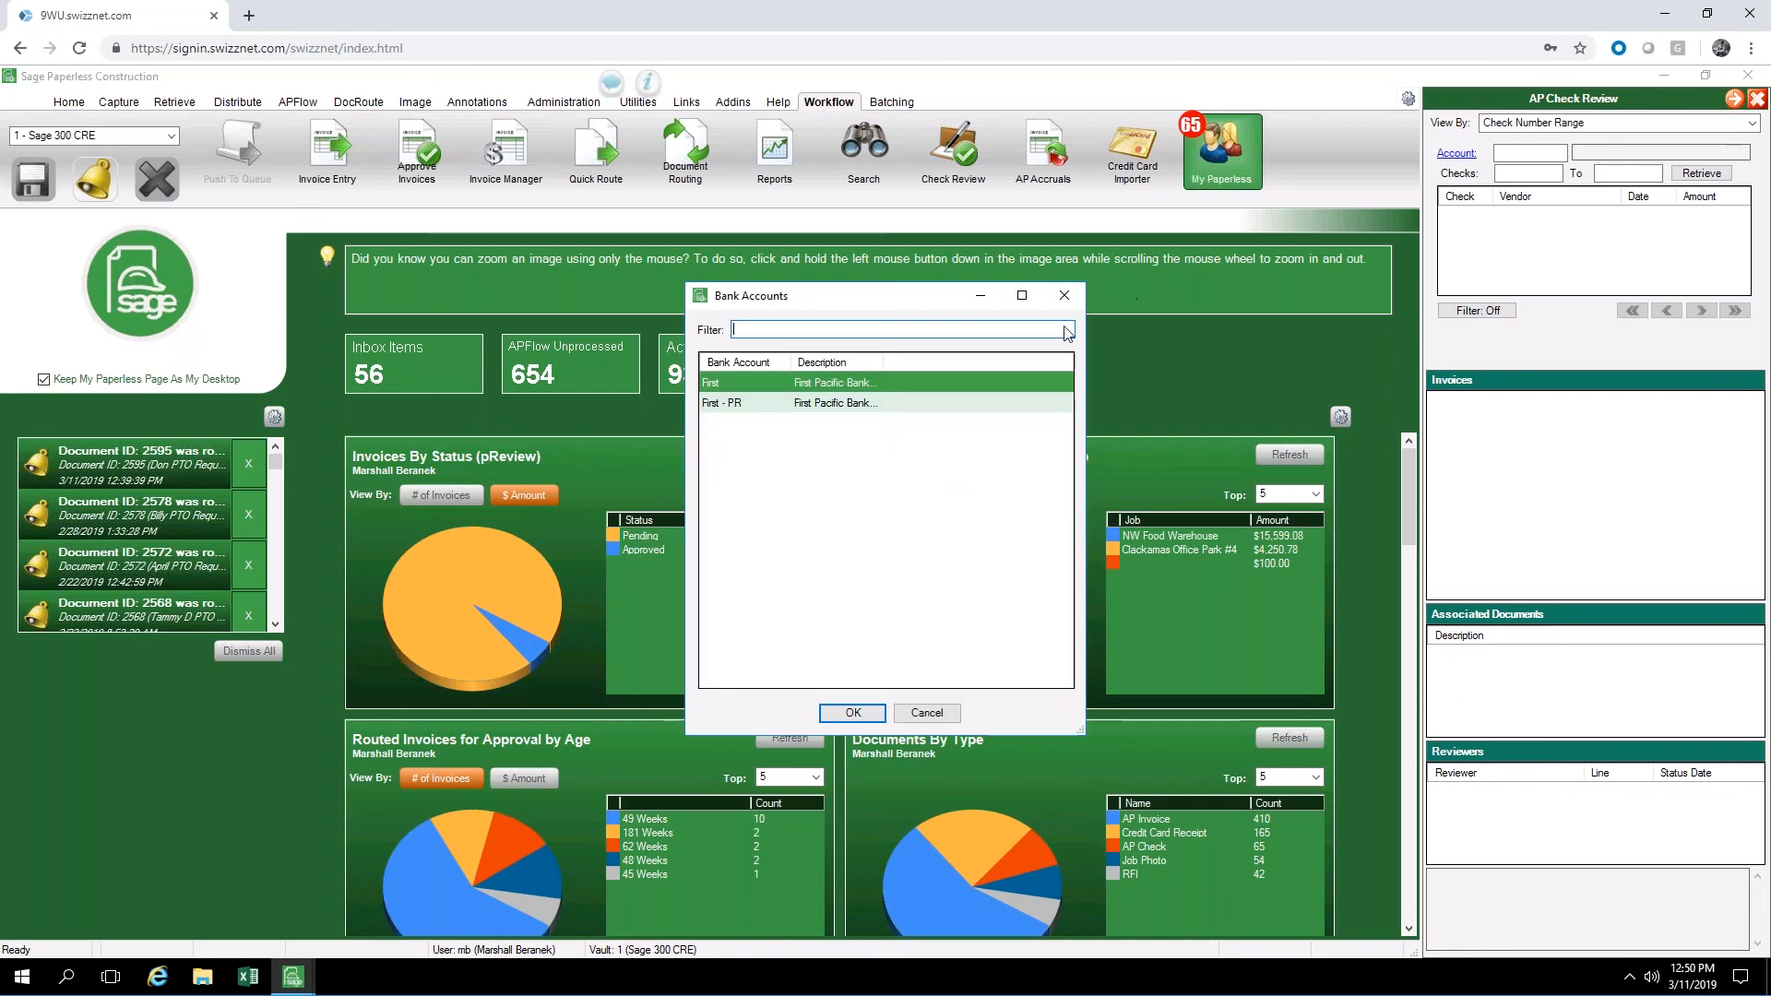
left_click(865, 714)
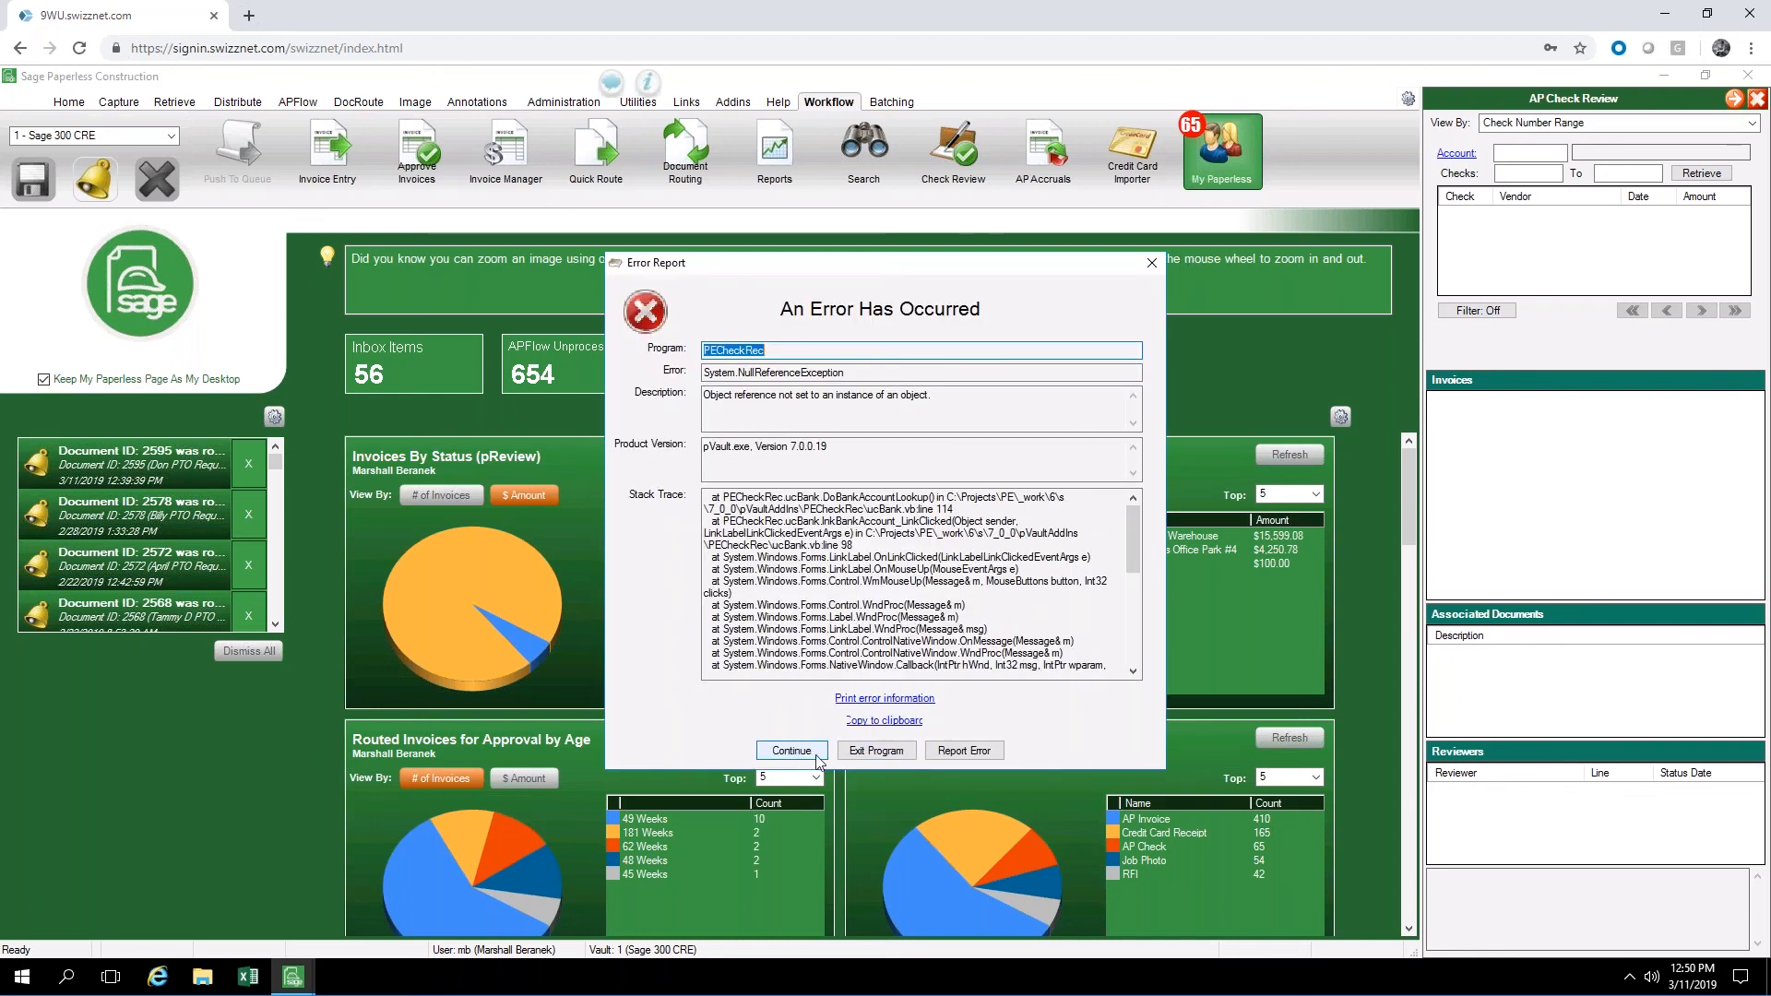
left_click(818, 755)
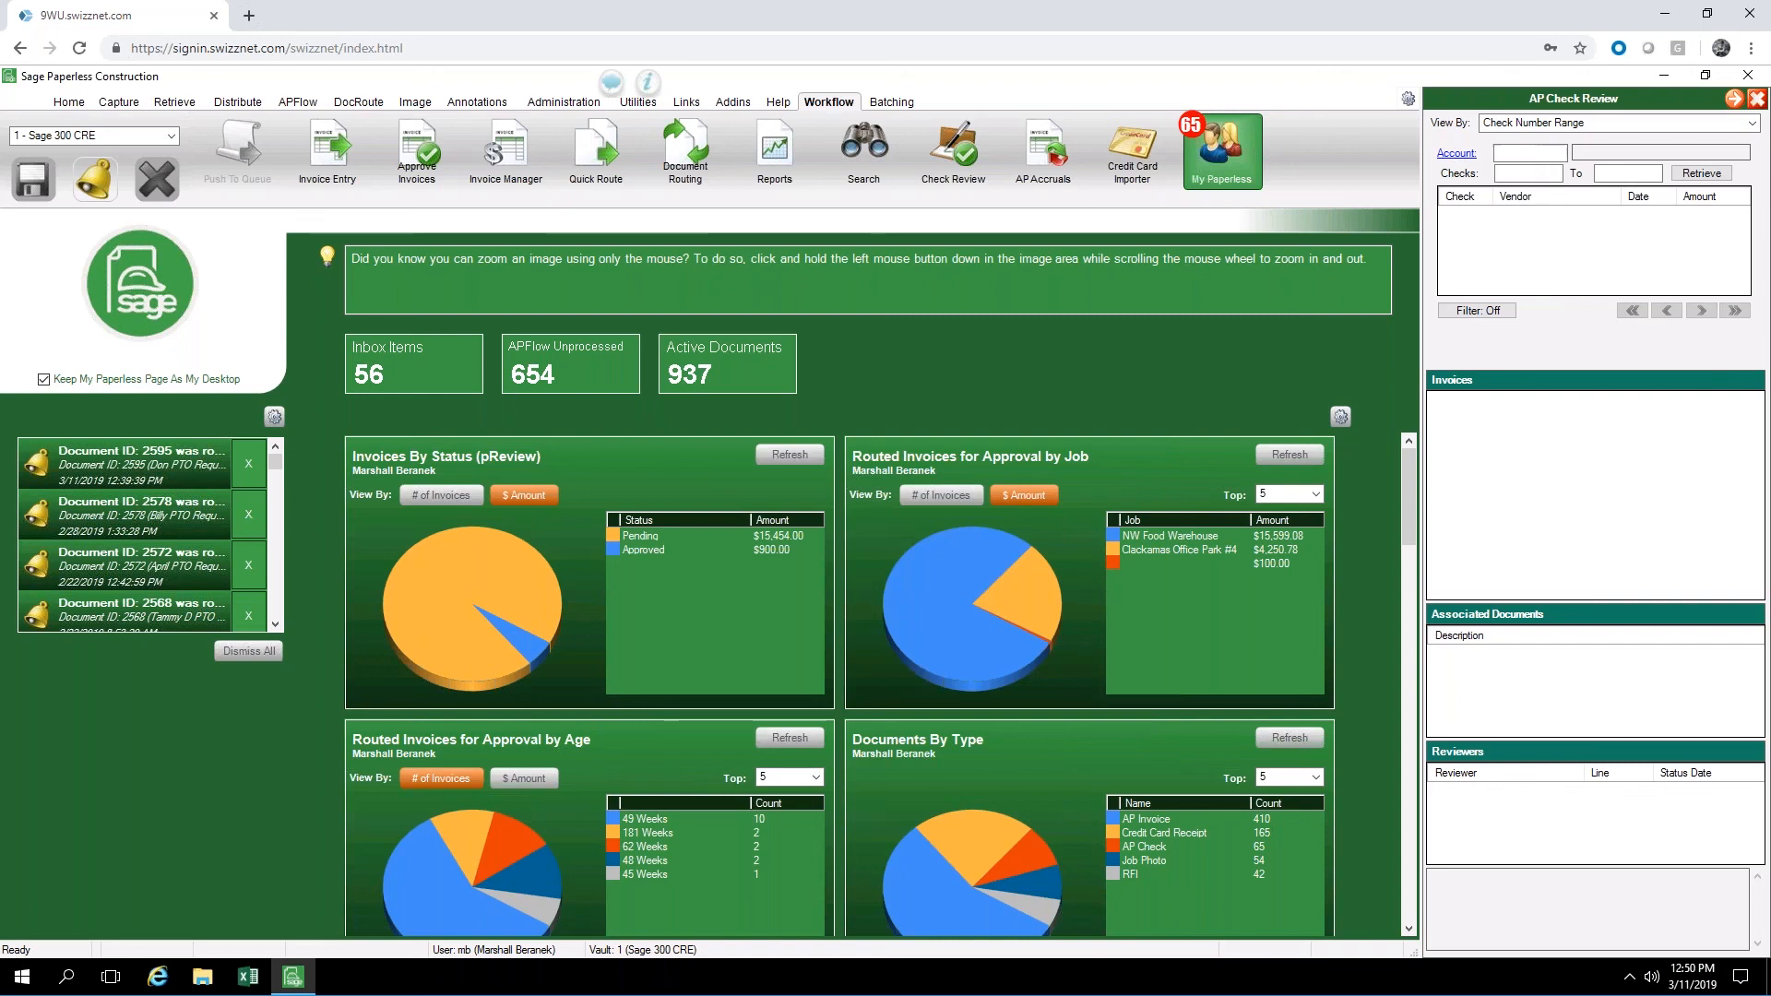
Try to choose the First - PR bank account for the check review and close the error report
left_click(1456, 153)
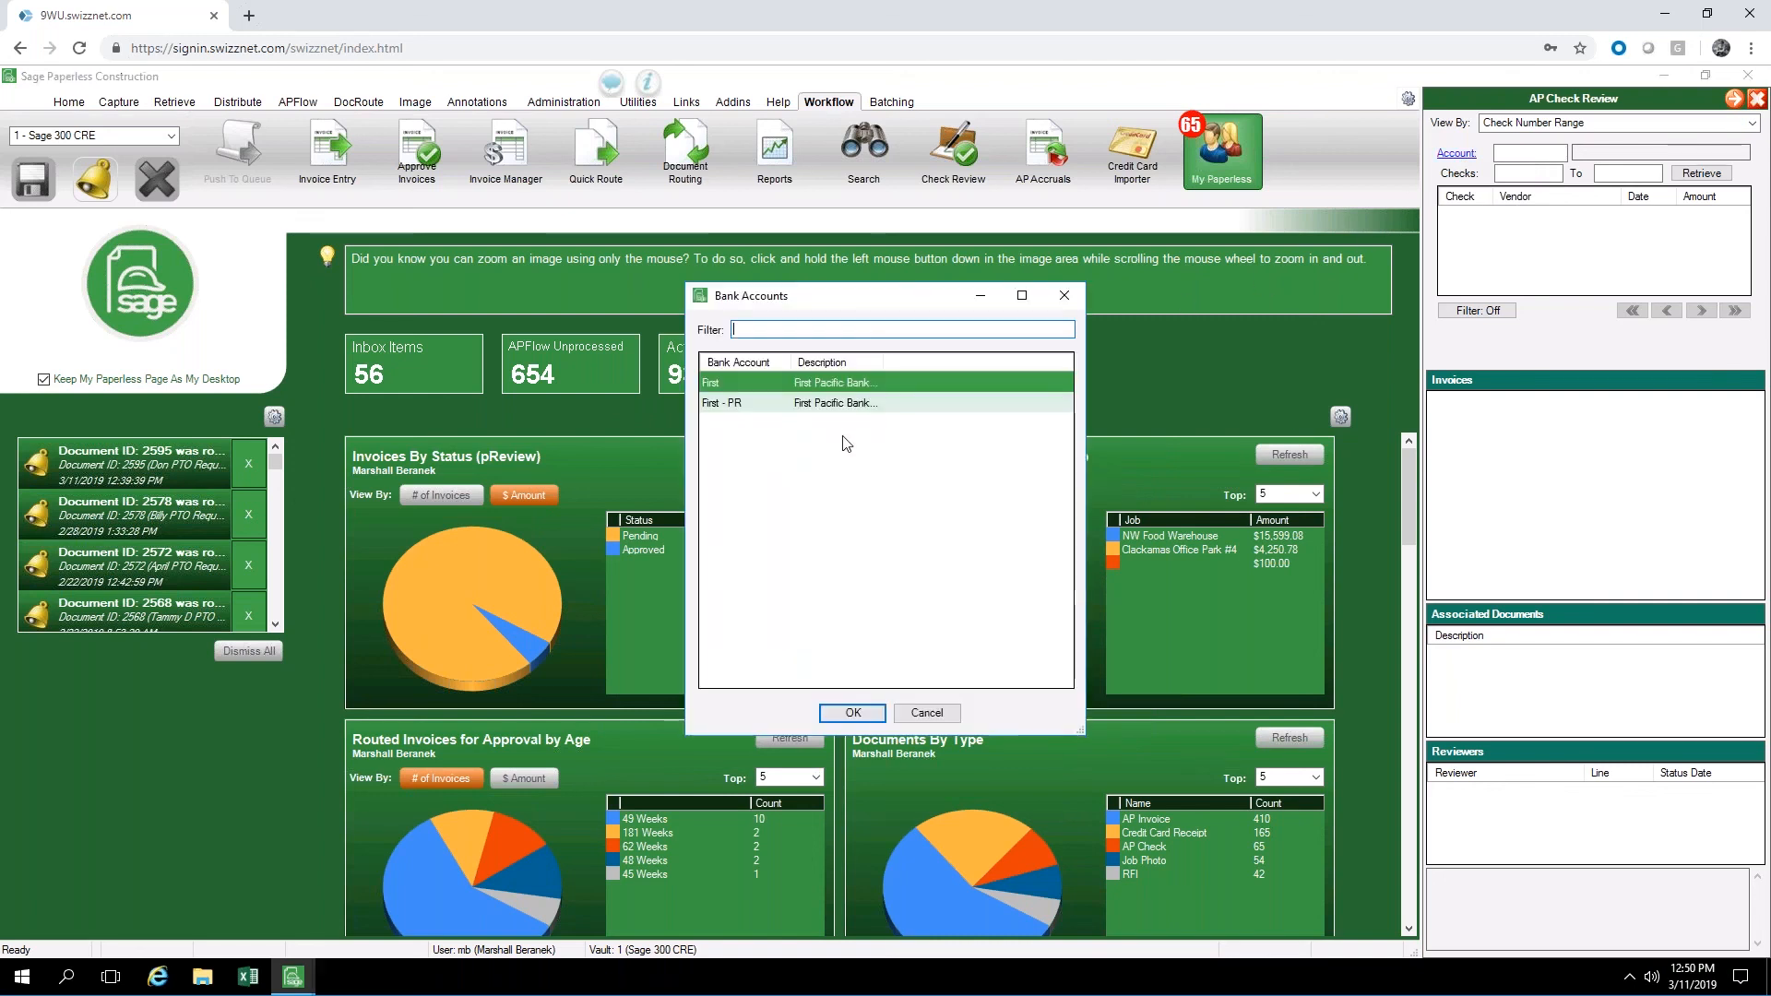
left_click(867, 404)
left_click(854, 713)
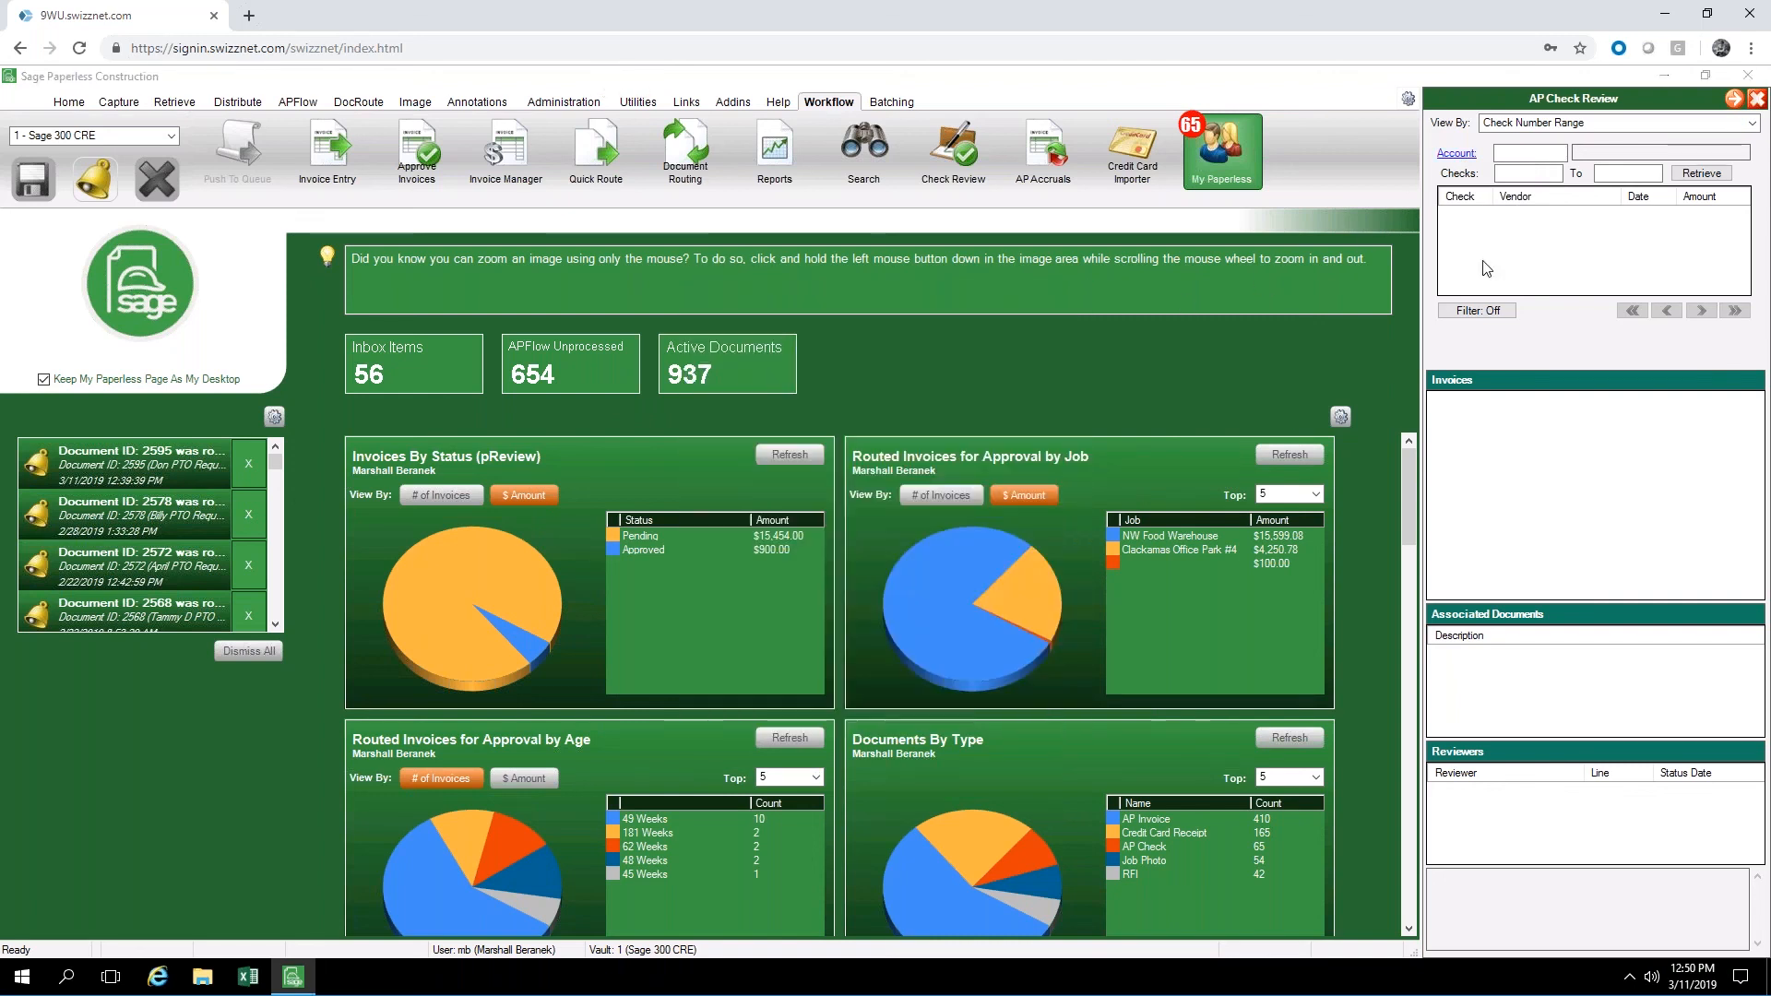
left_click(1152, 264)
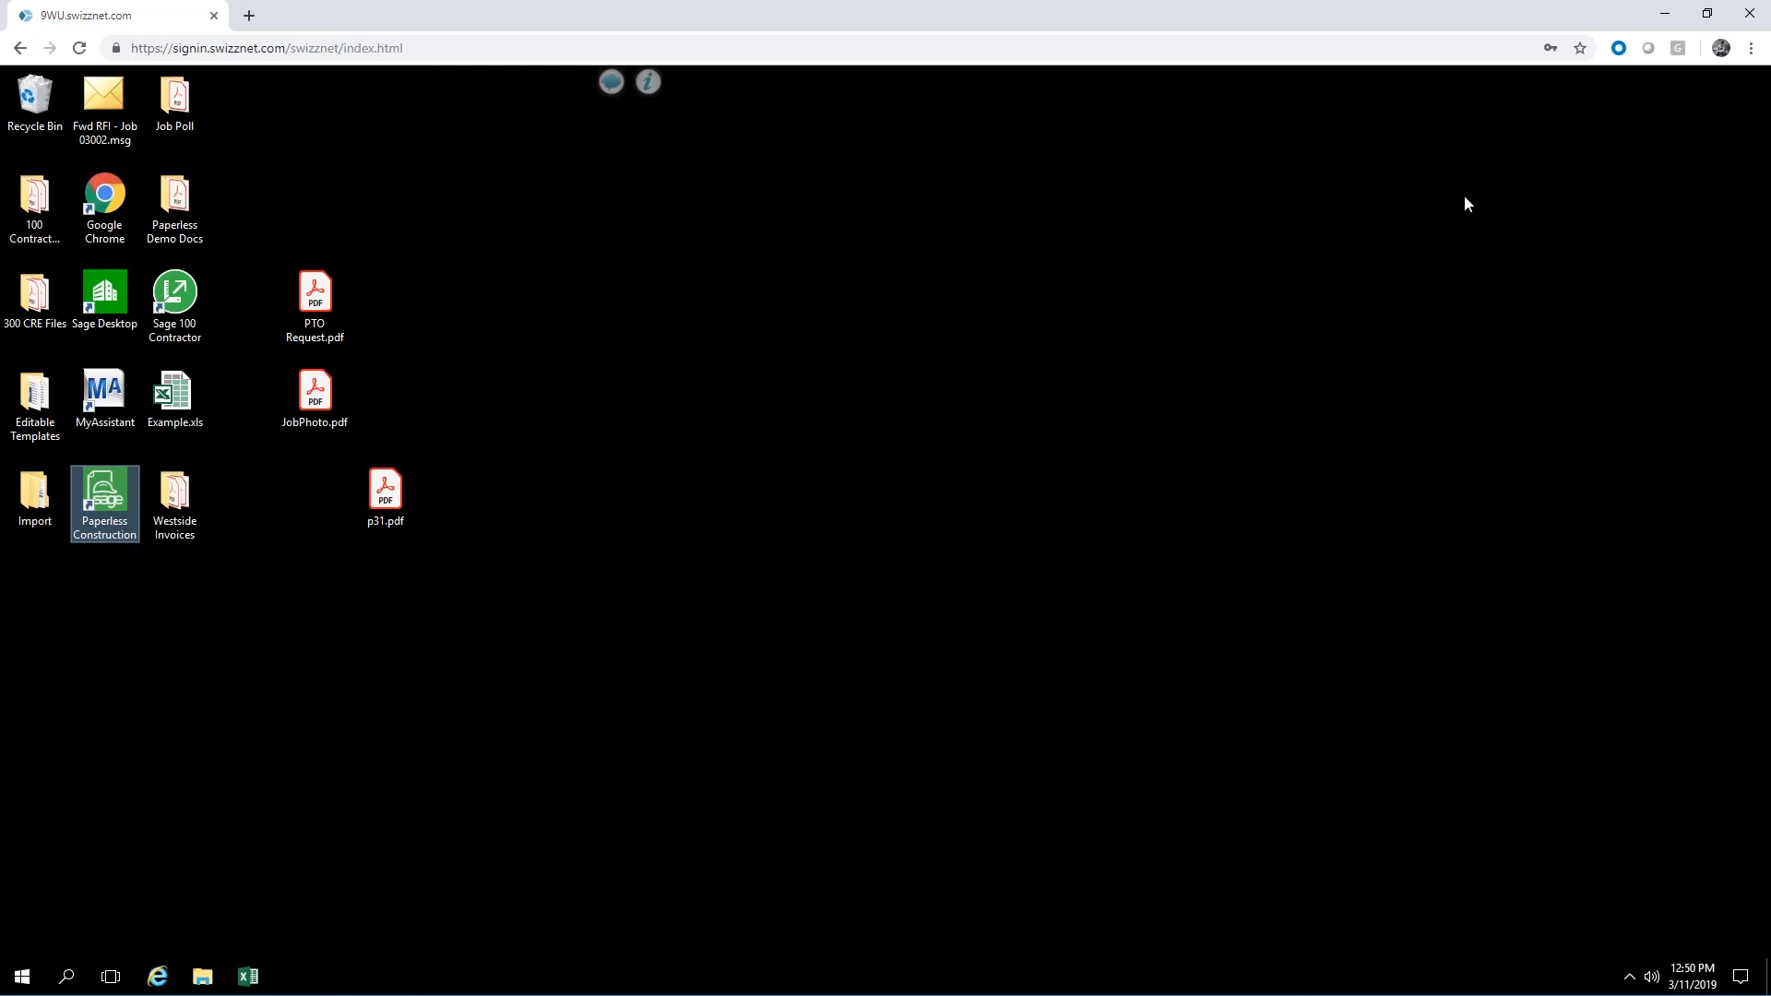
Relaunch Sage Paperless Construction and log in with the account password
left_click(106, 513)
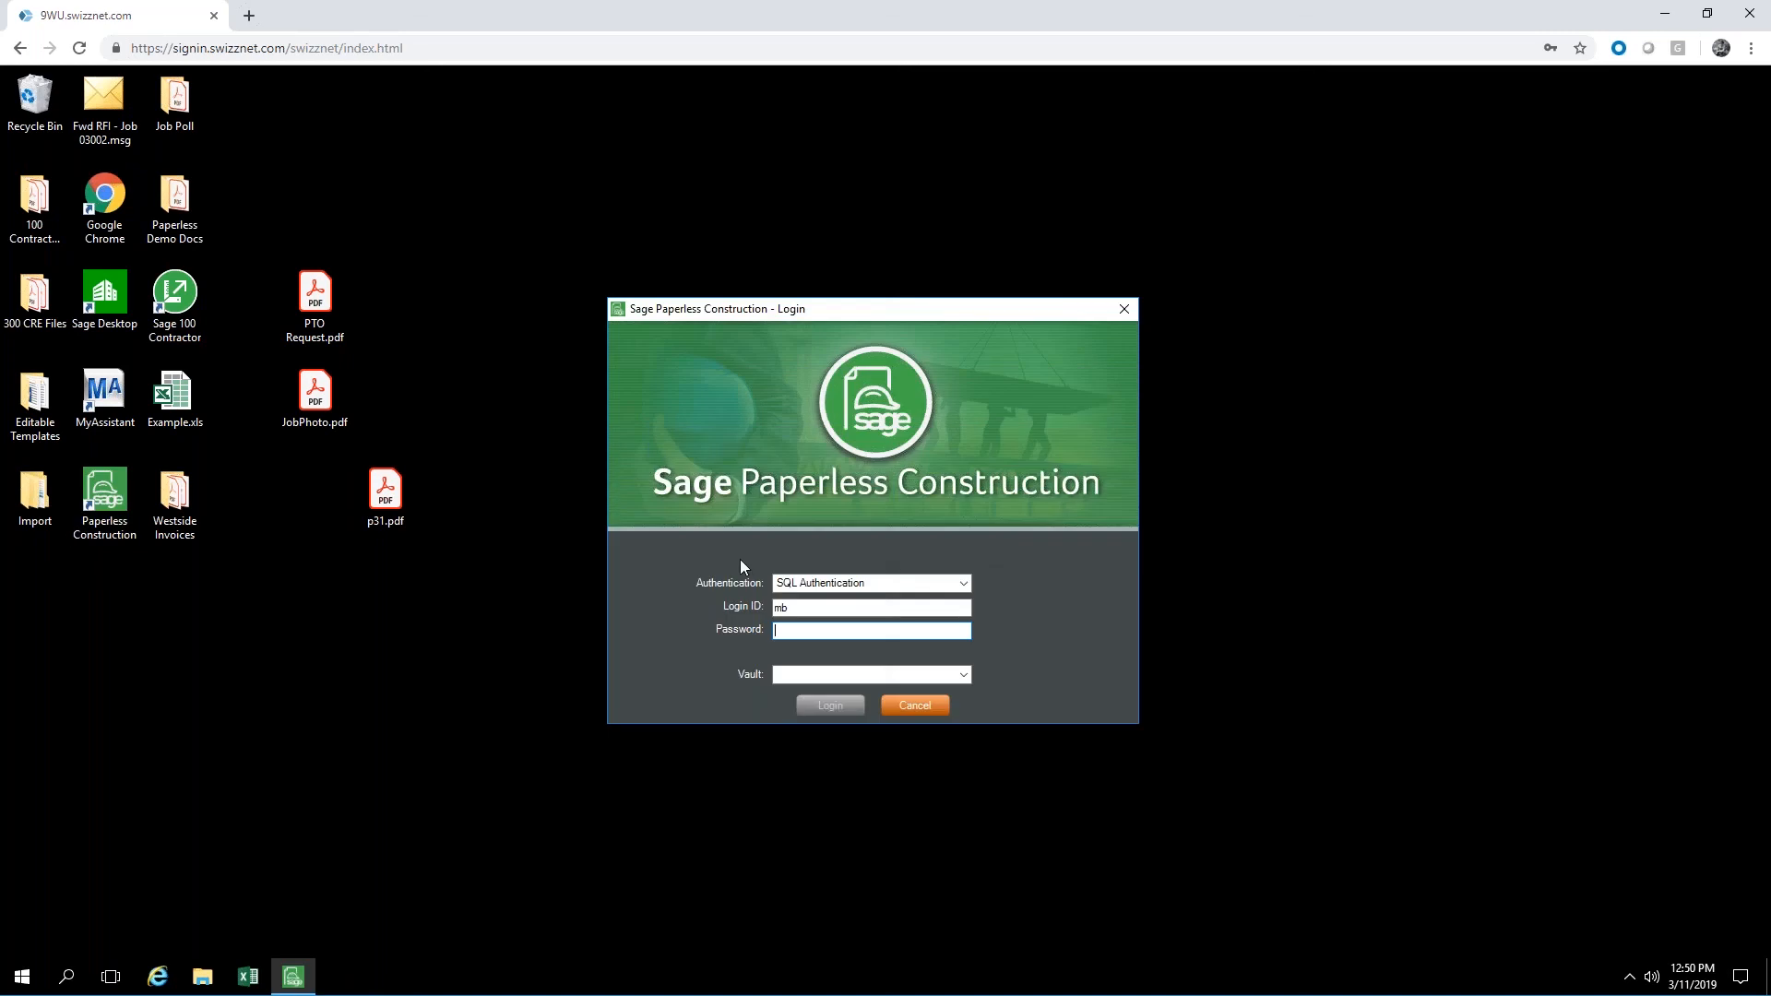
type("•")
key("Return")
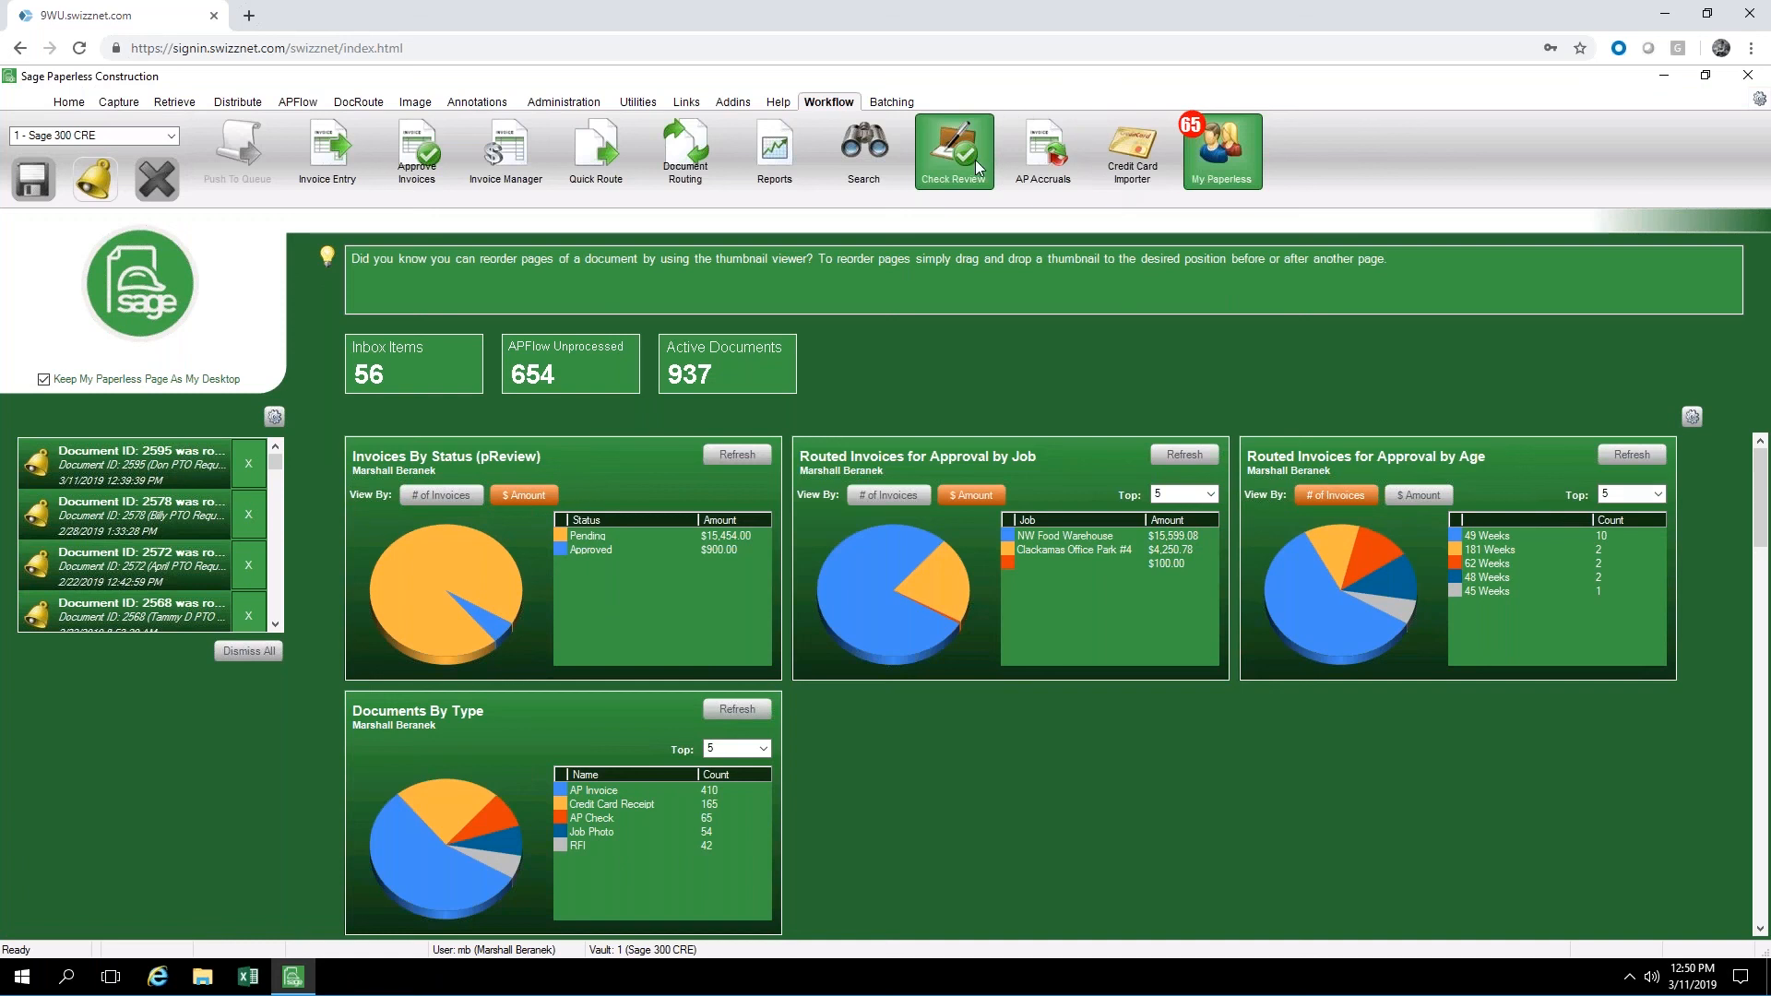
Open AP Check Review and choose the First - PR bank account
left_click(975, 167)
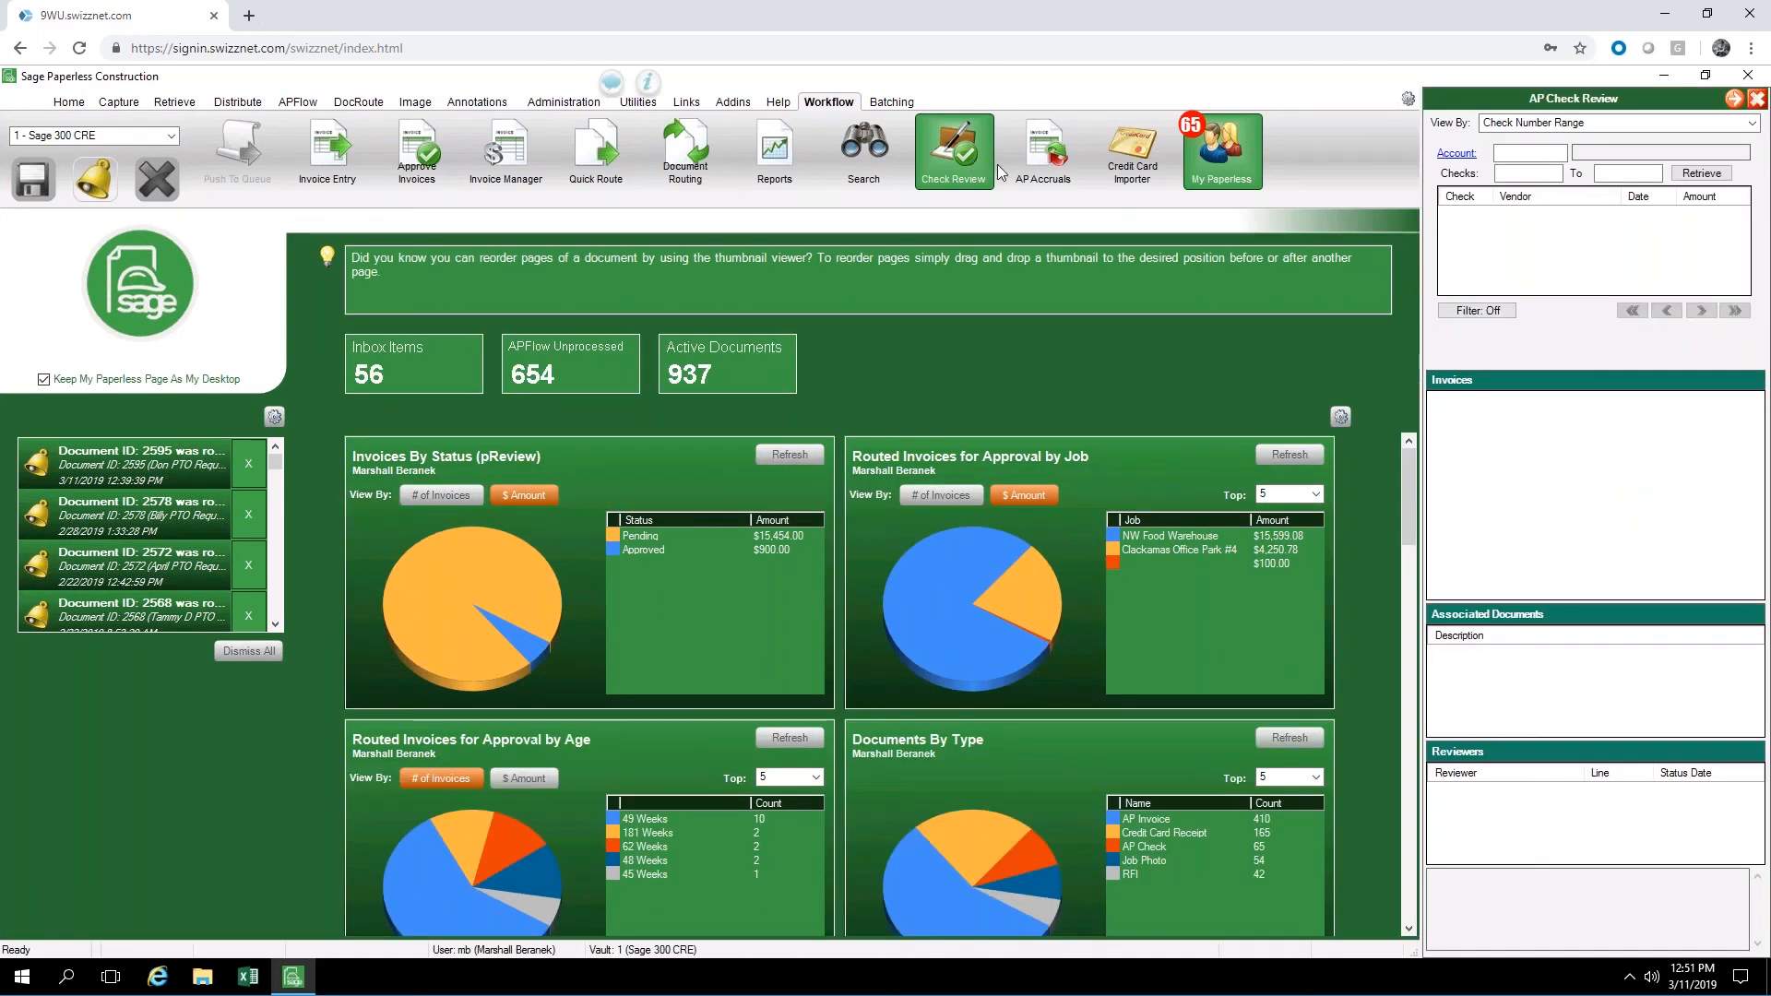
left_click(1457, 157)
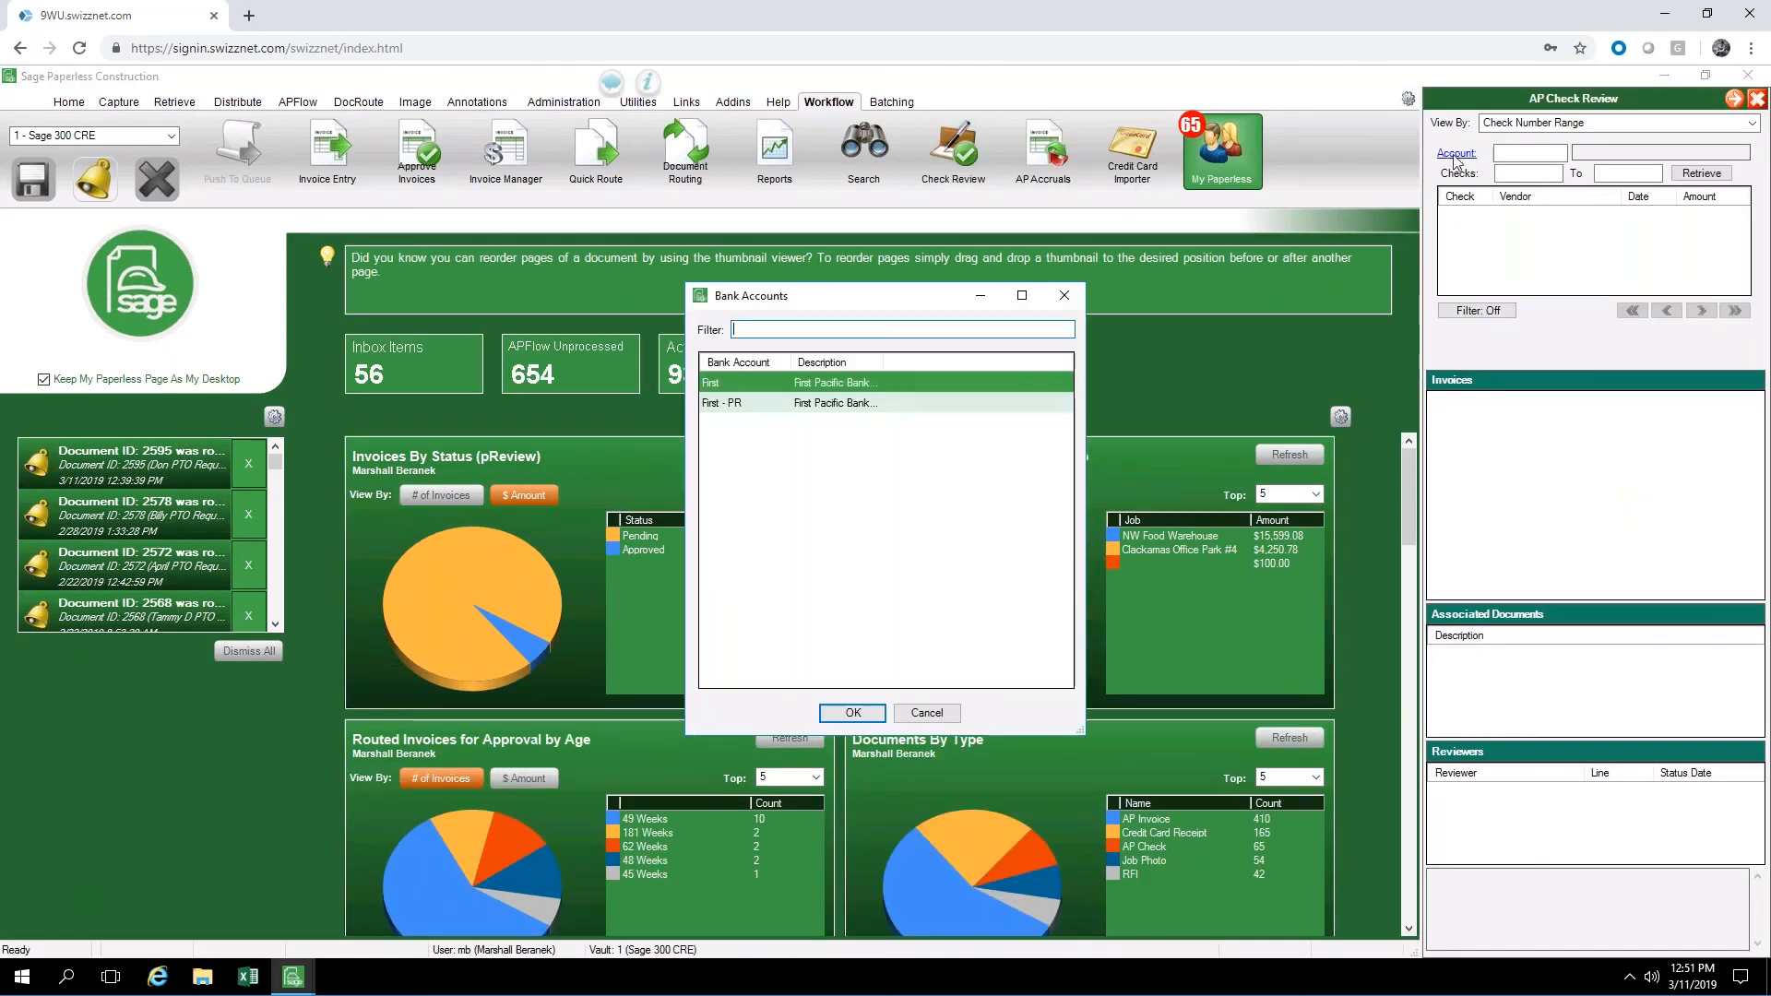
left_click(801, 406)
left_click(864, 711)
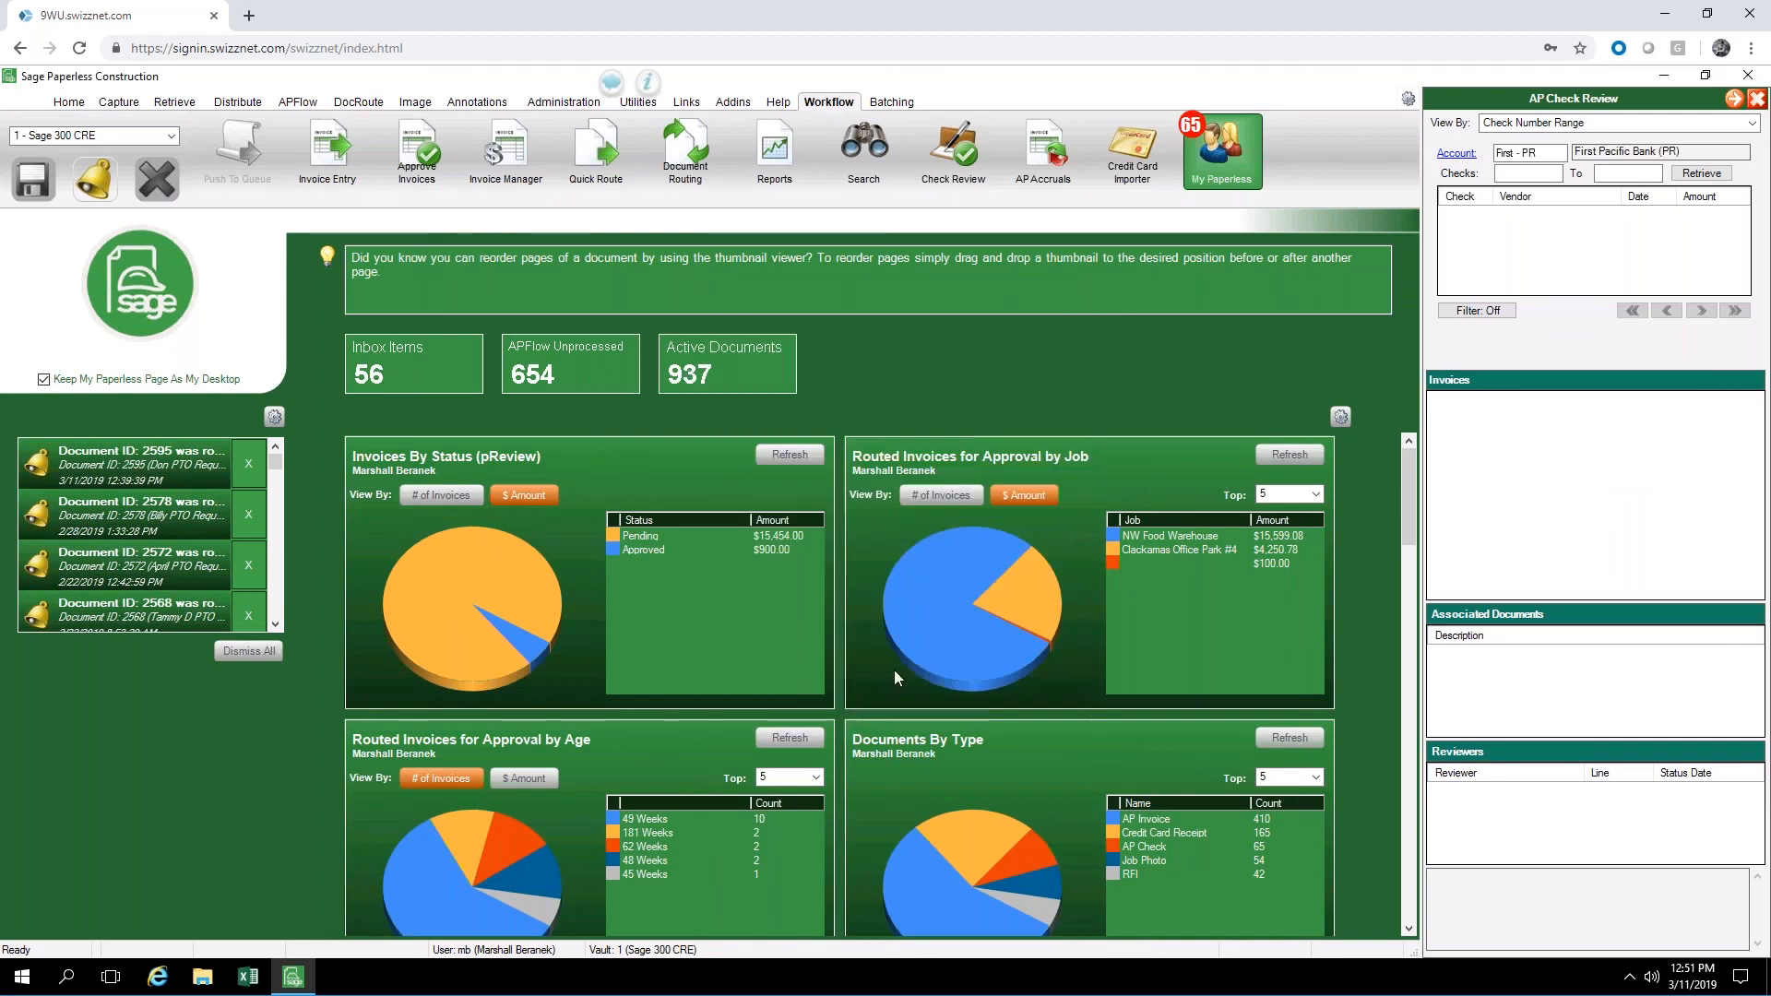
Try to retrieve checks 24450 to 24500 for the First - PR bank account
left_click(1525, 175)
type("244")
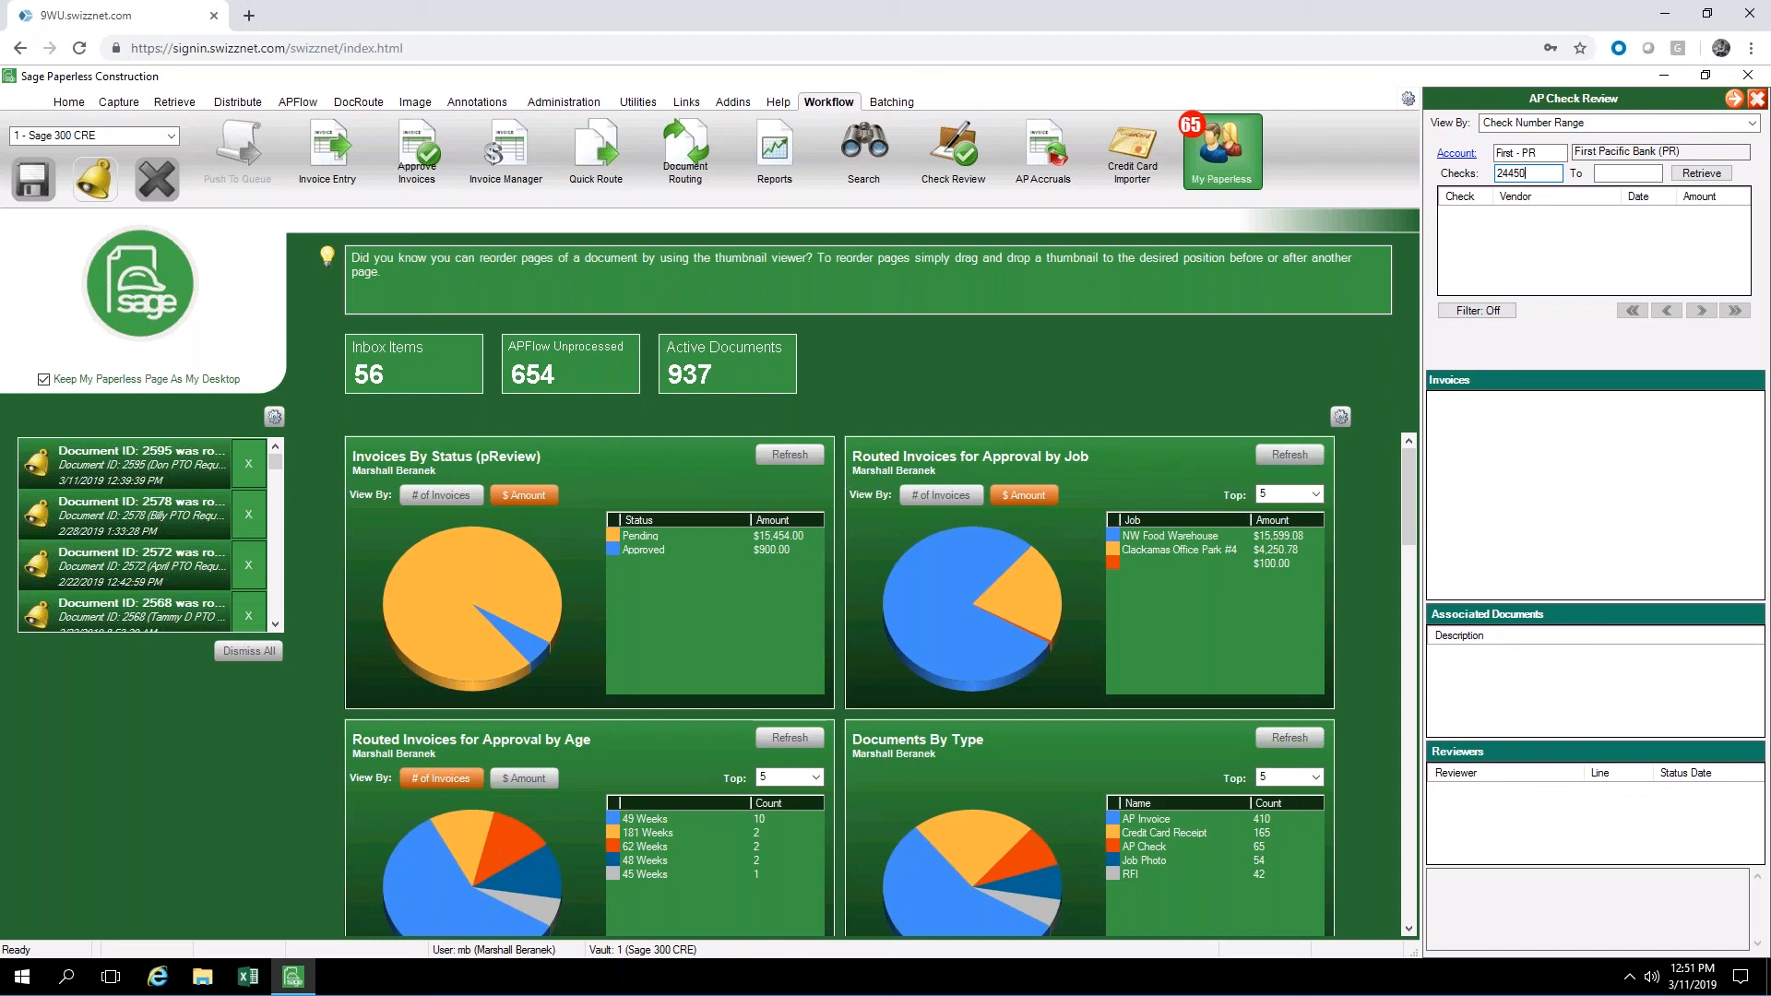
type("50")
key("Tab")
type("24500")
left_click(1696, 176)
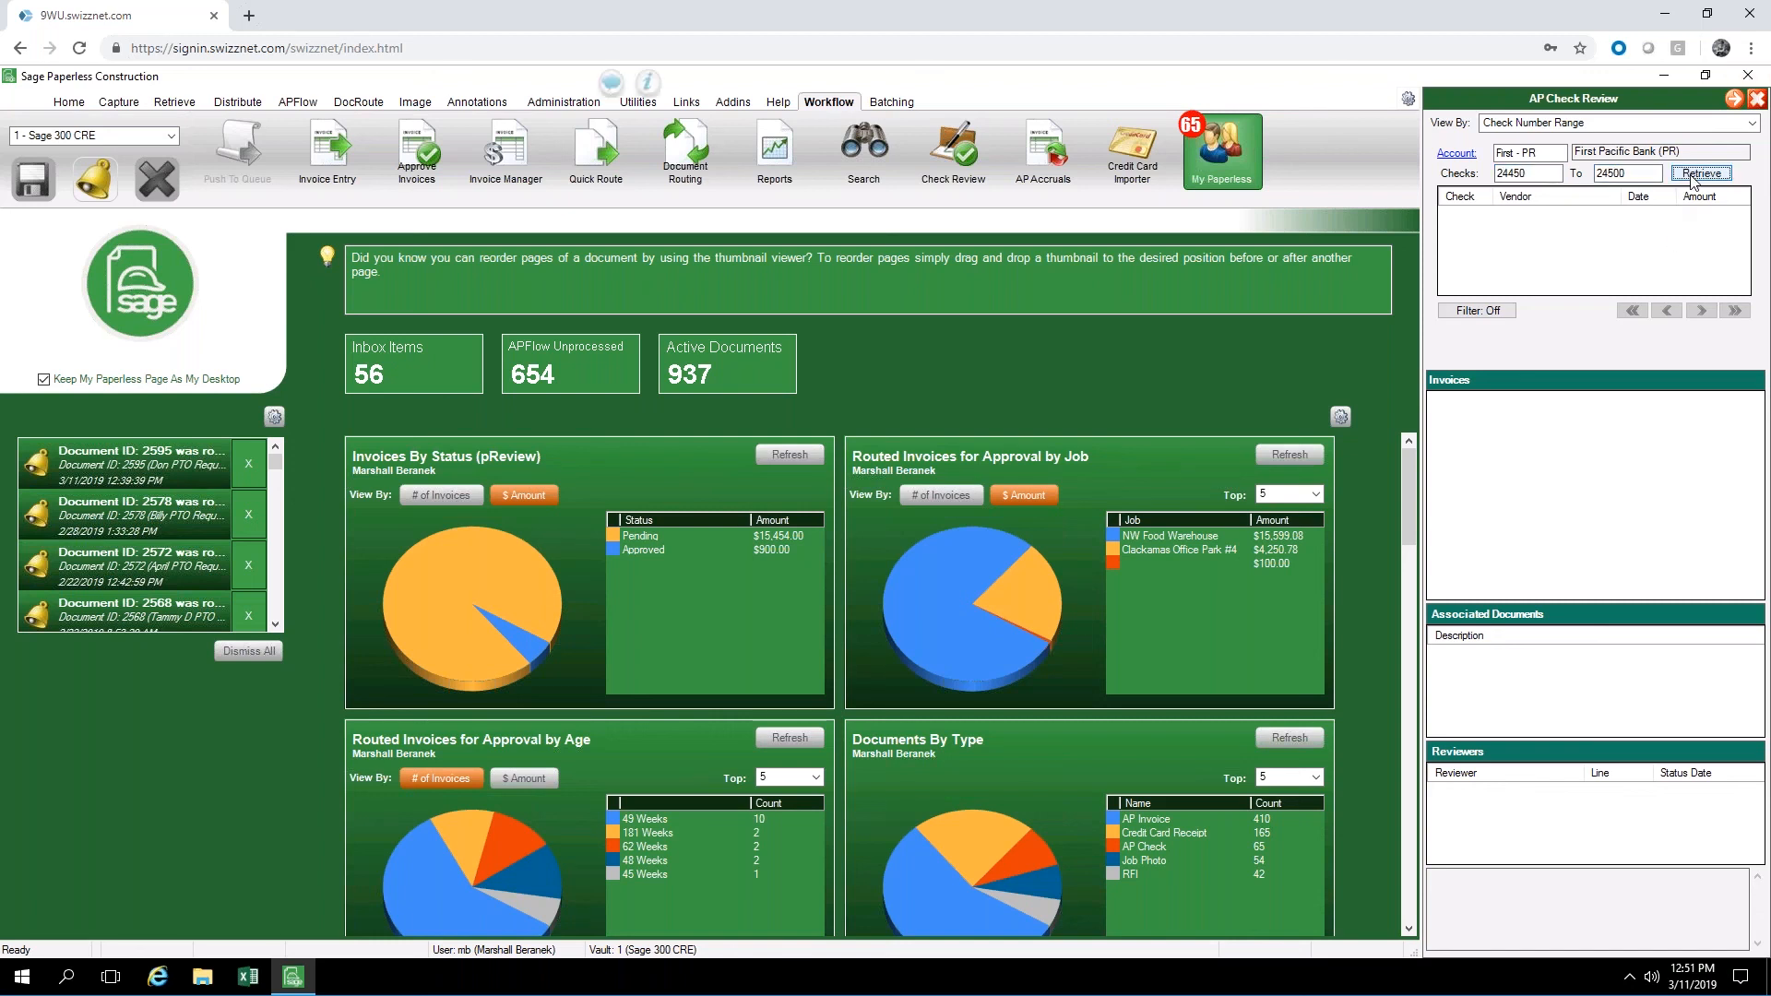
Clear both ends of the check number range and try retrieving the First - PR account's checks without it
left_click(1640, 172)
key("BackSpace")
key("BackSpace")
key("BackSpace")
key("BackSpace")
key("BackSpace")
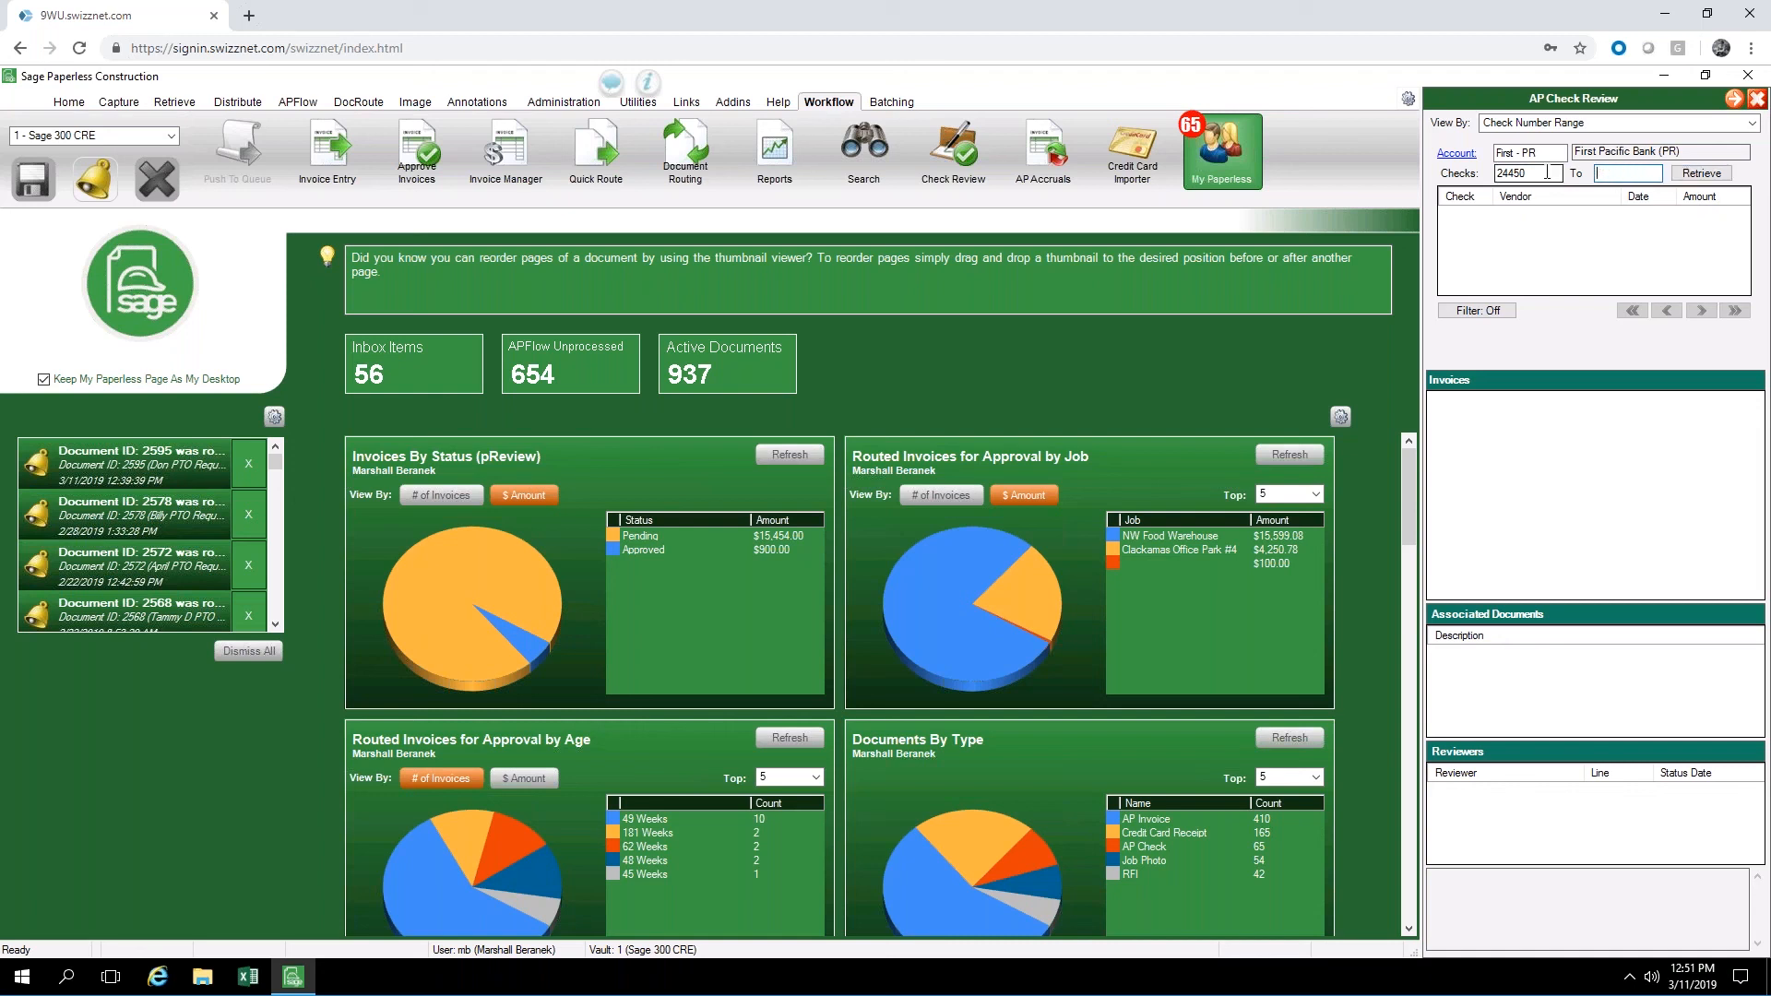
left_click(1555, 178)
key("BackSpace")
key("BackSpace")
key("BackSpace")
key("BackSpace")
key("BackSpace")
left_click(1694, 175)
Switch the check review to the First bank account and retrieve its checks
left_click(1457, 153)
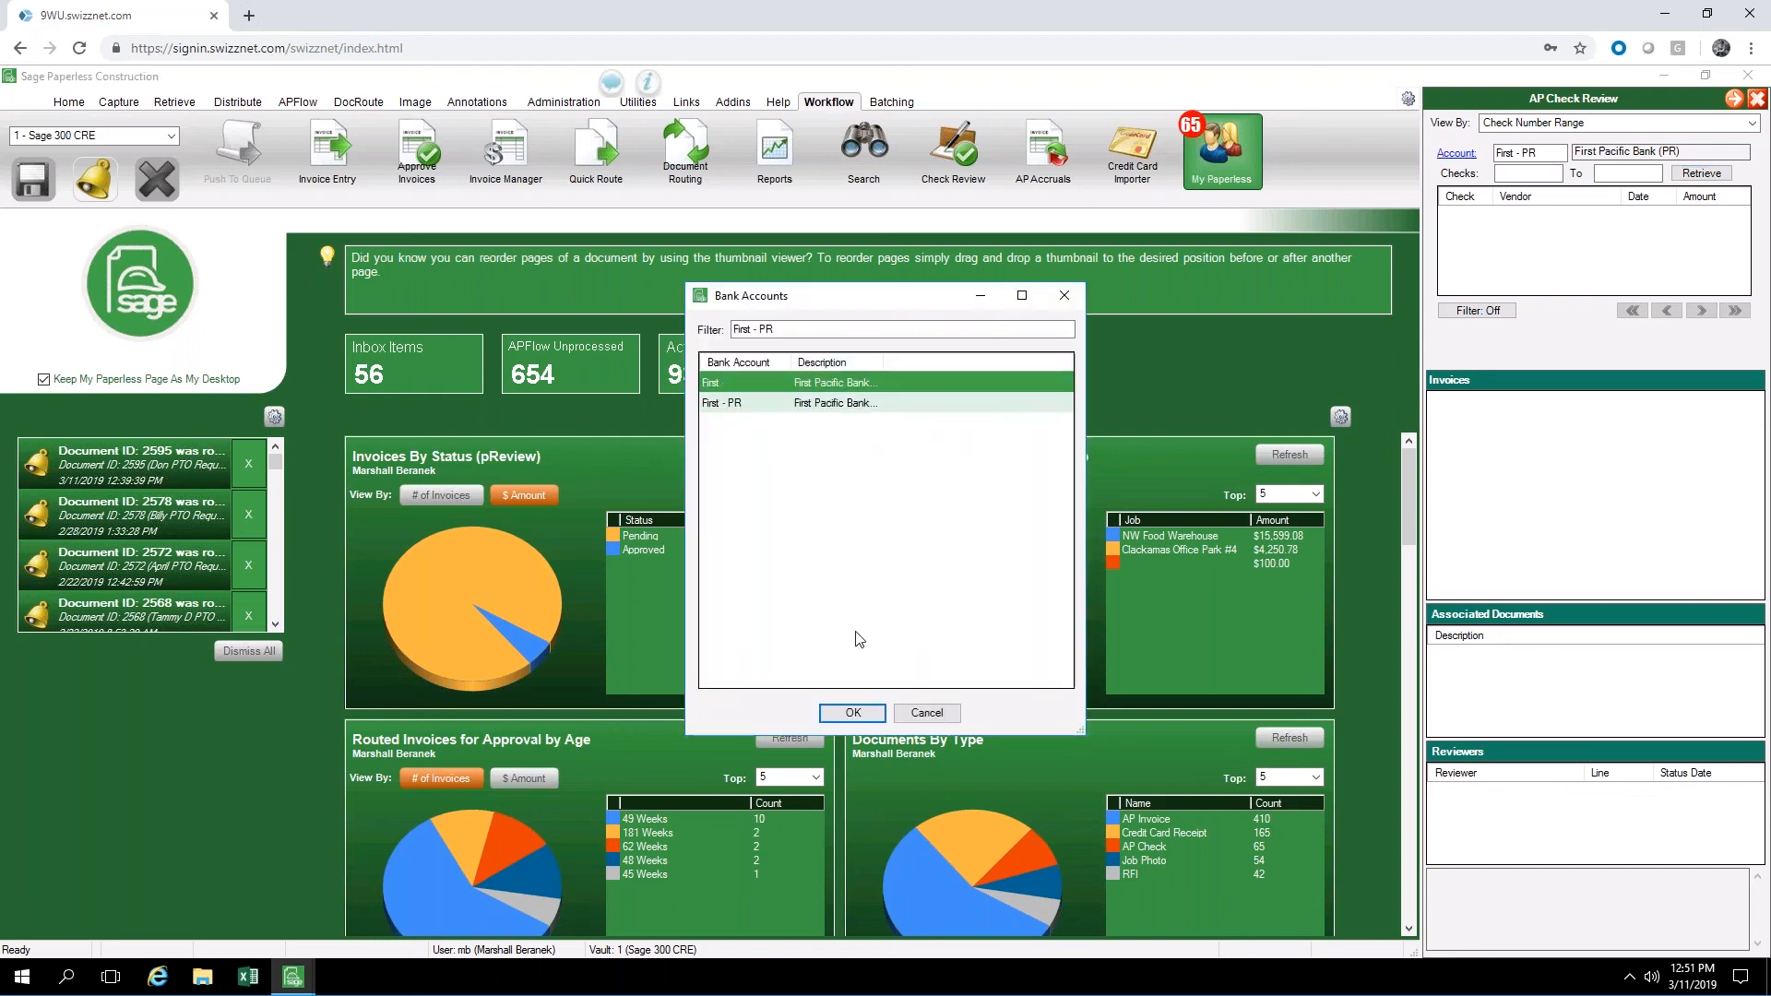
left_click(853, 713)
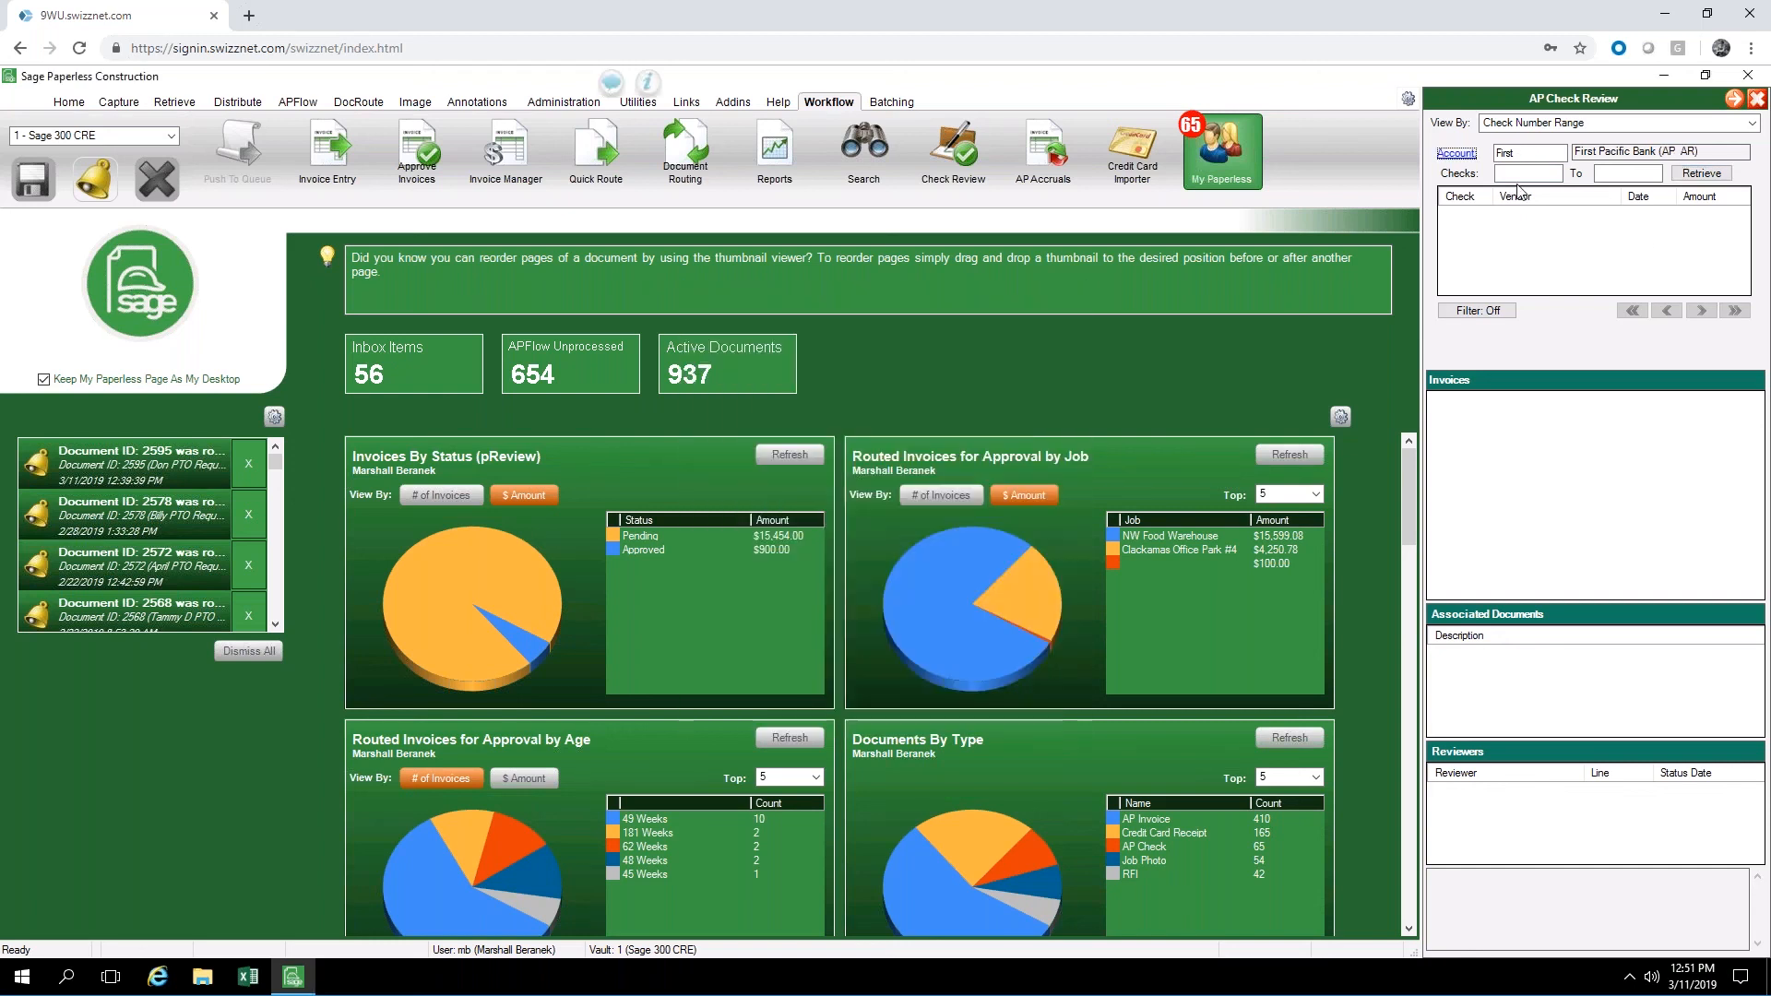
left_click(1702, 173)
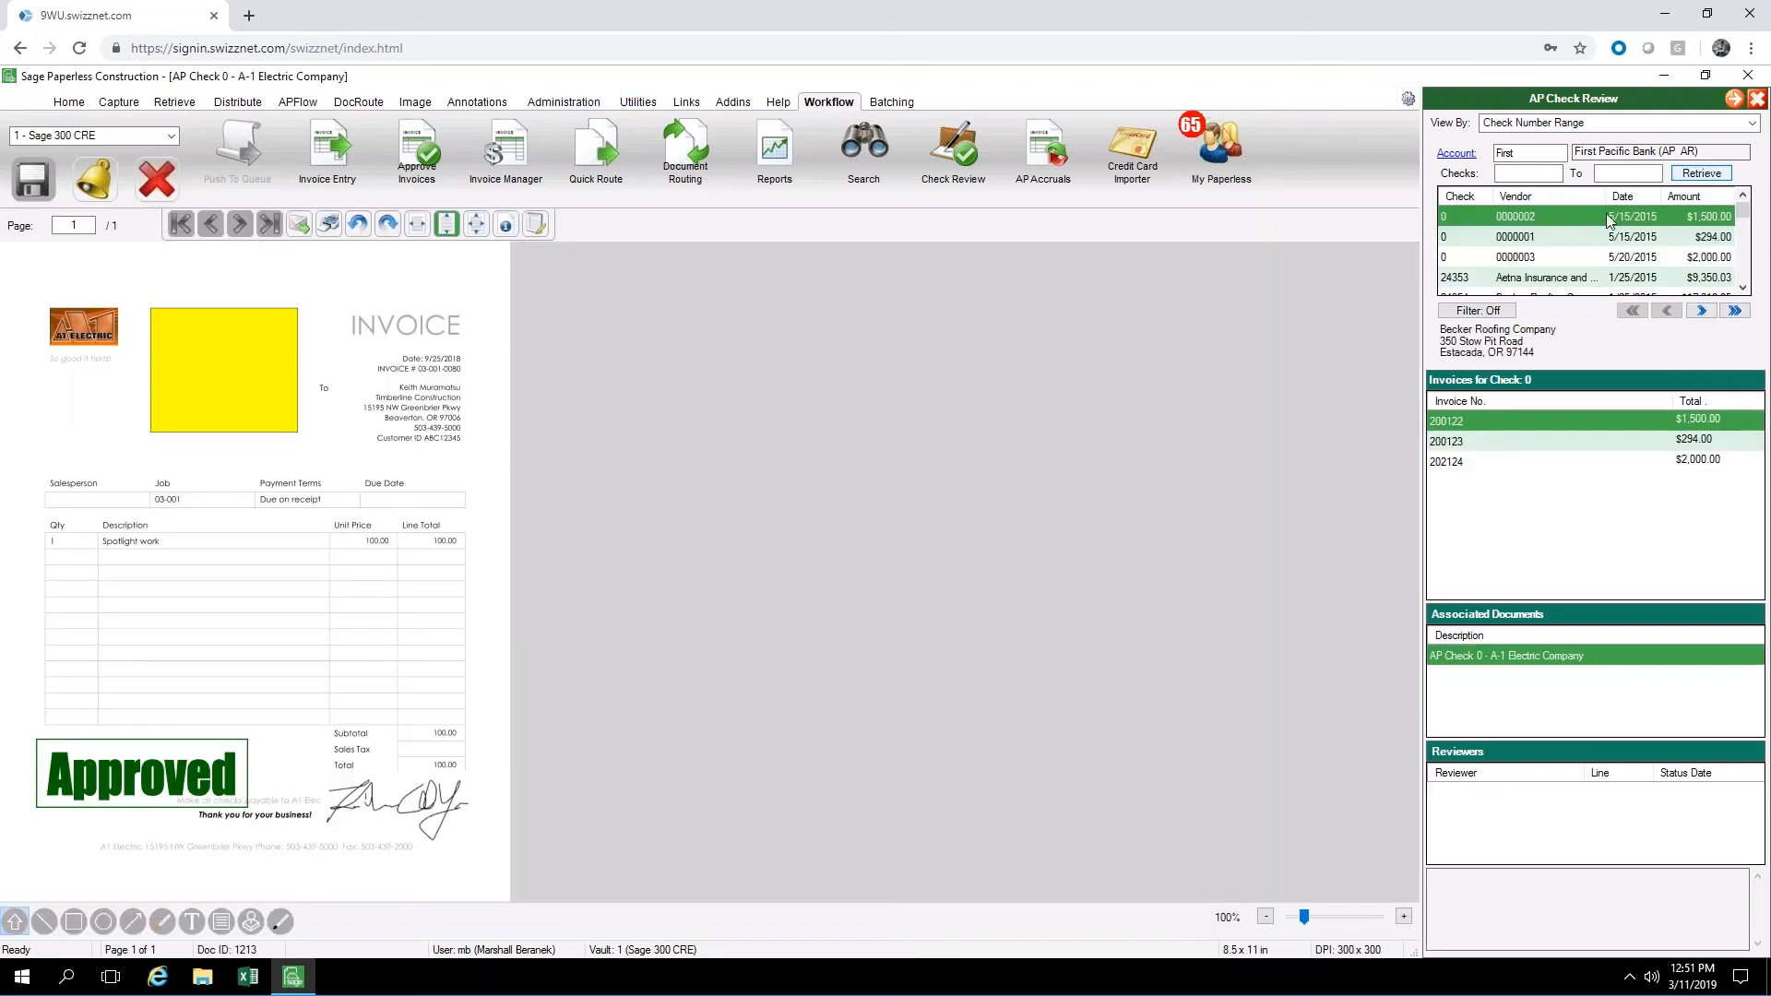
Browse the retrieved checks and select check 24452 for Viking Glass to look for associated documents
scroll(1577, 241, "down", 2)
scroll(1576, 242, "down", 14)
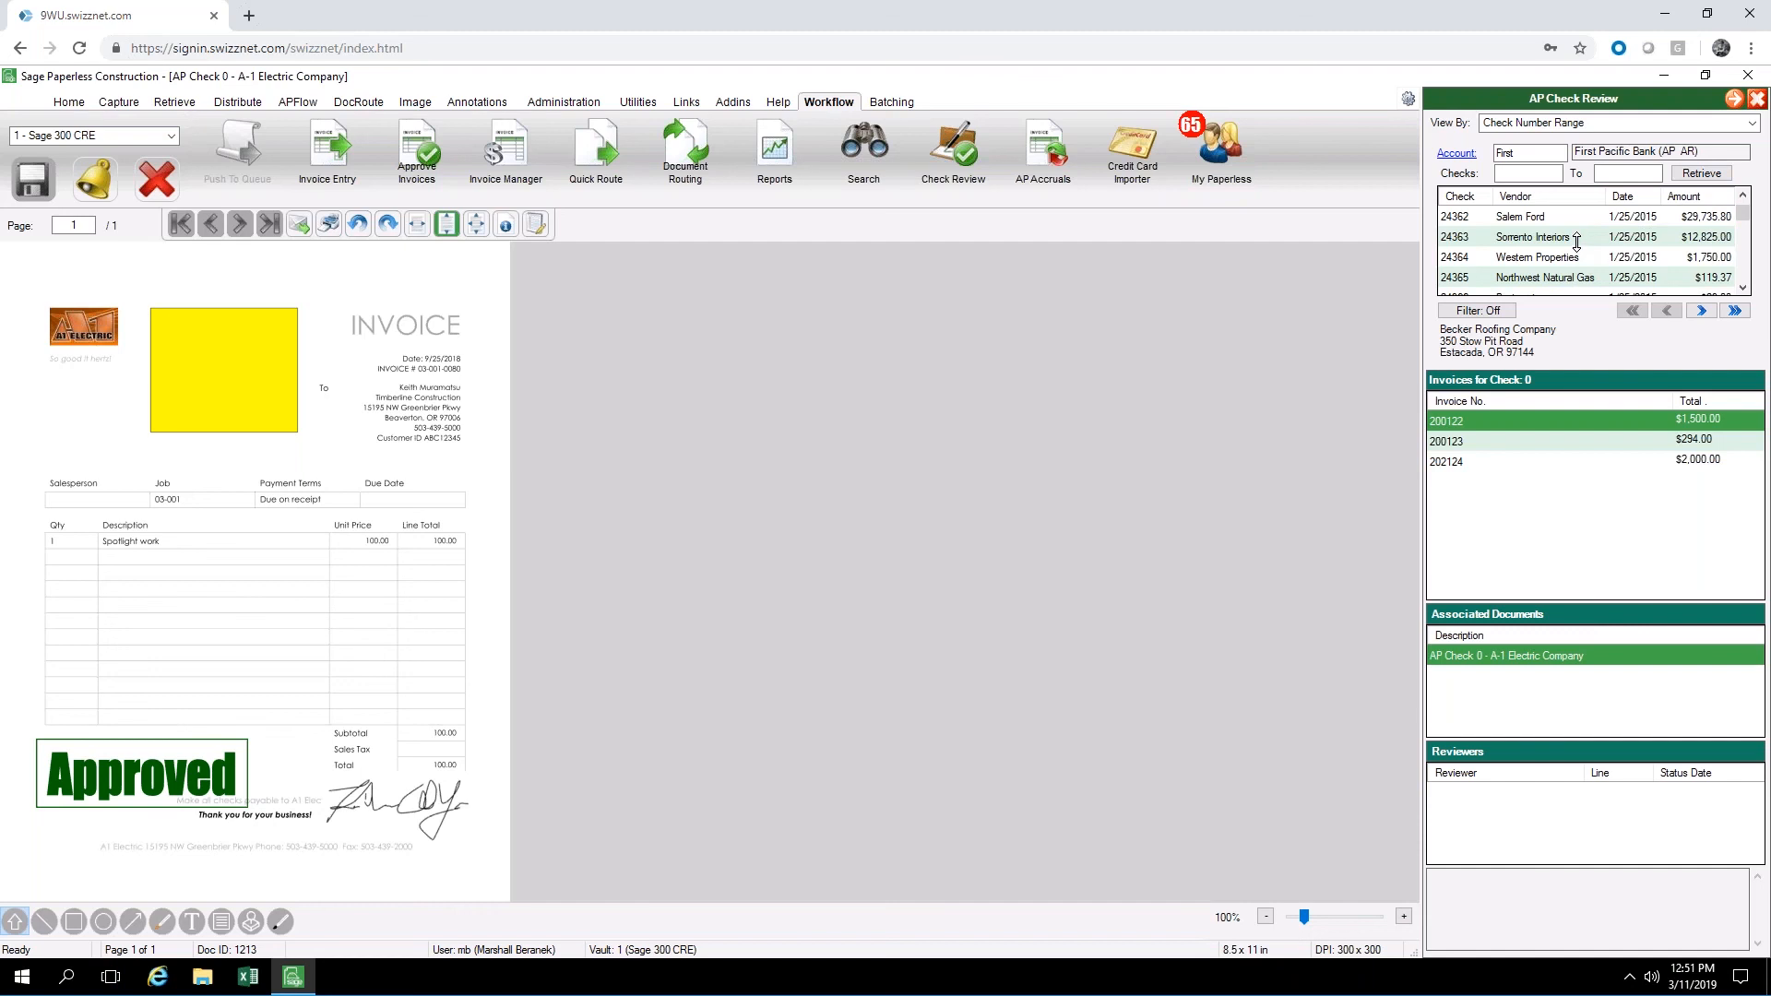
scroll(1574, 242, "down", 20)
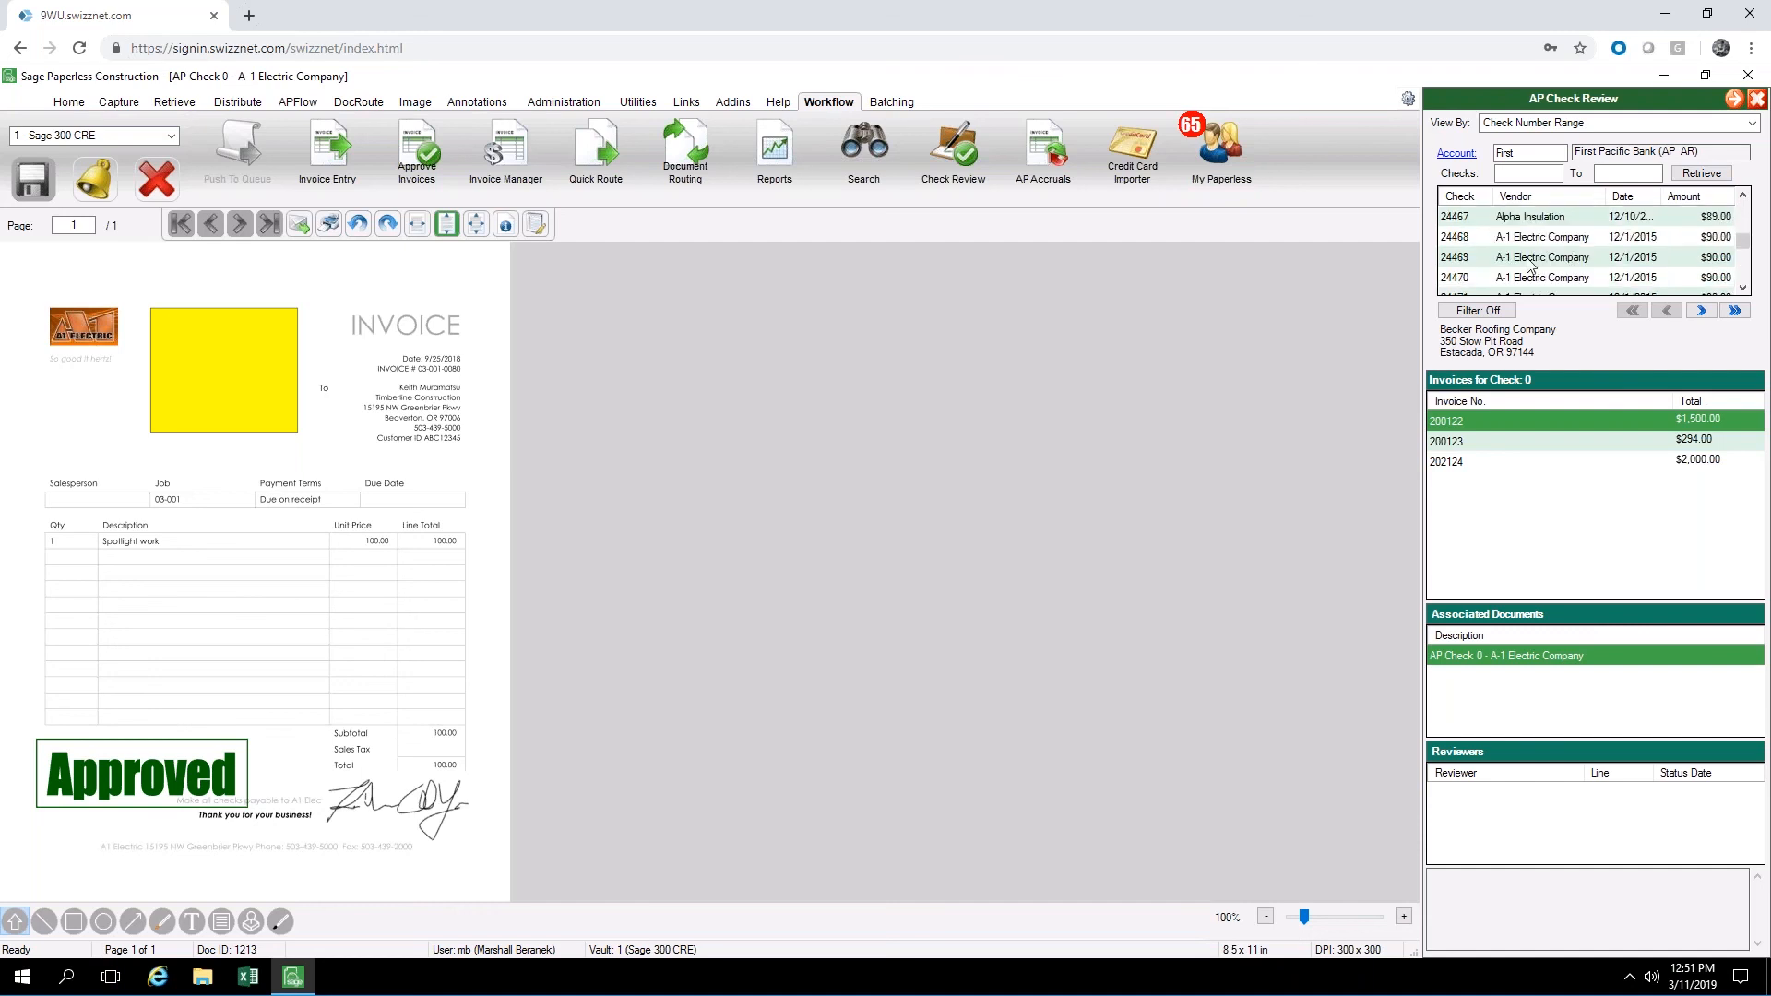
scroll(1566, 248, "down", 8)
scroll(1550, 248, "up", 6)
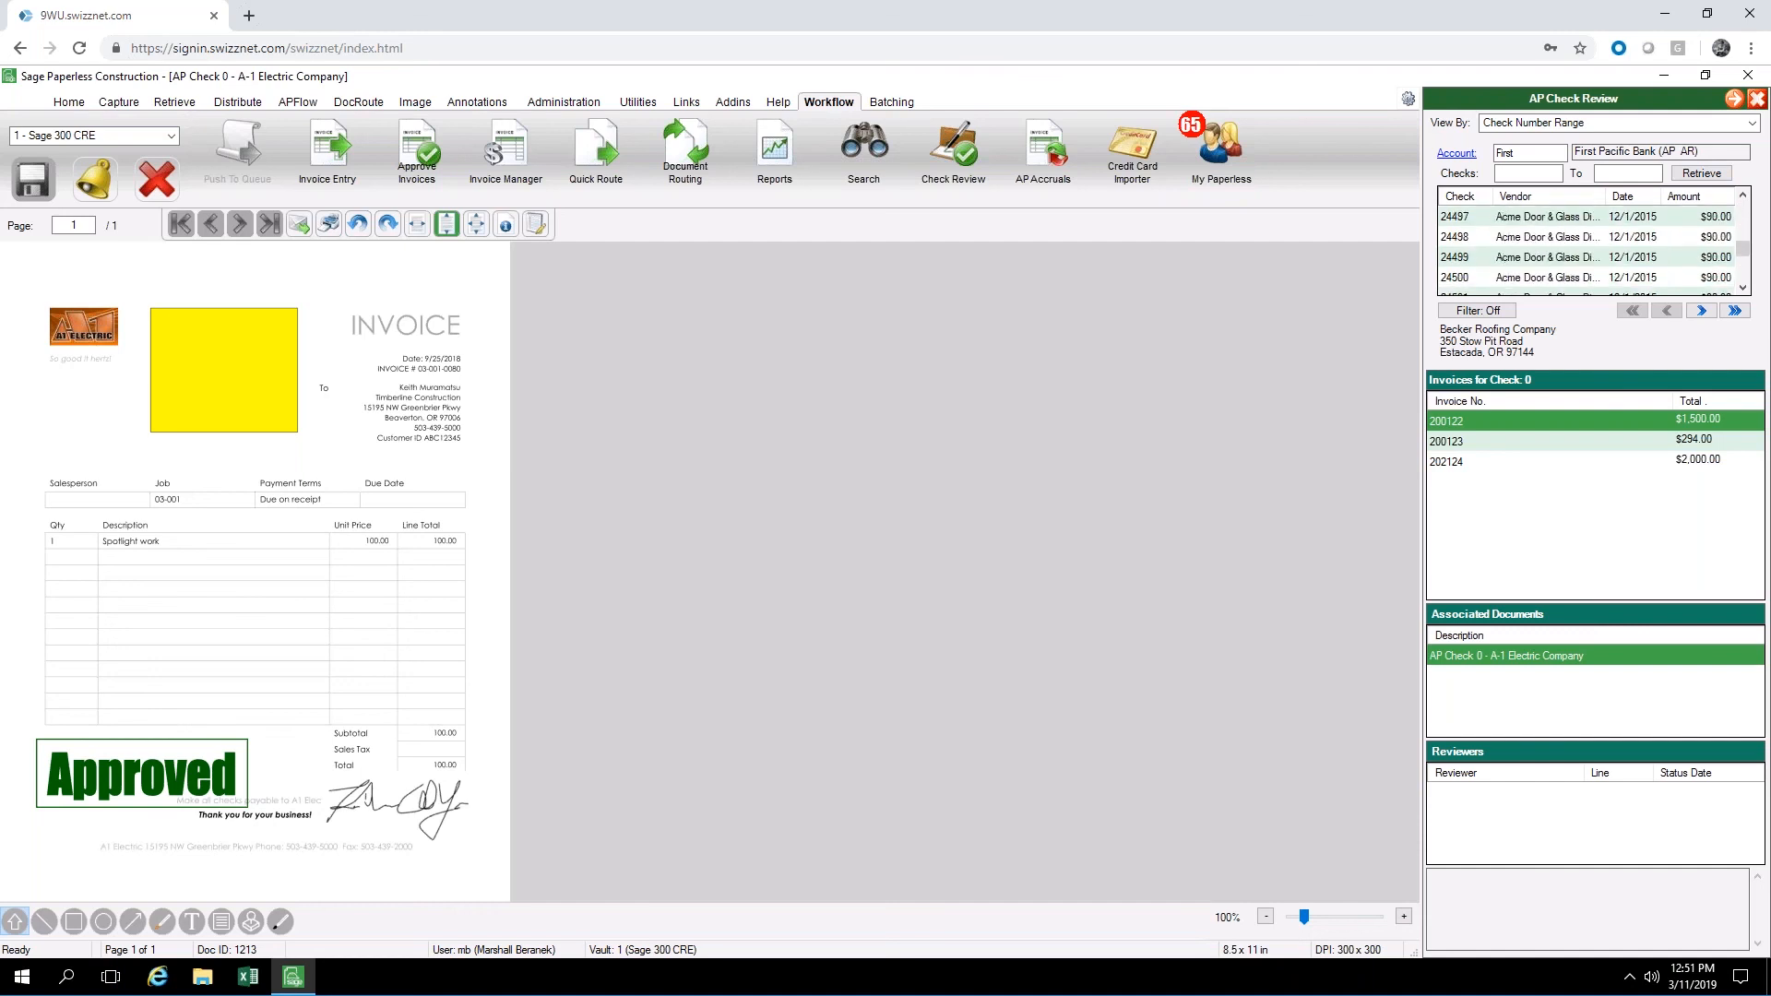
scroll(1531, 247, "up", 8)
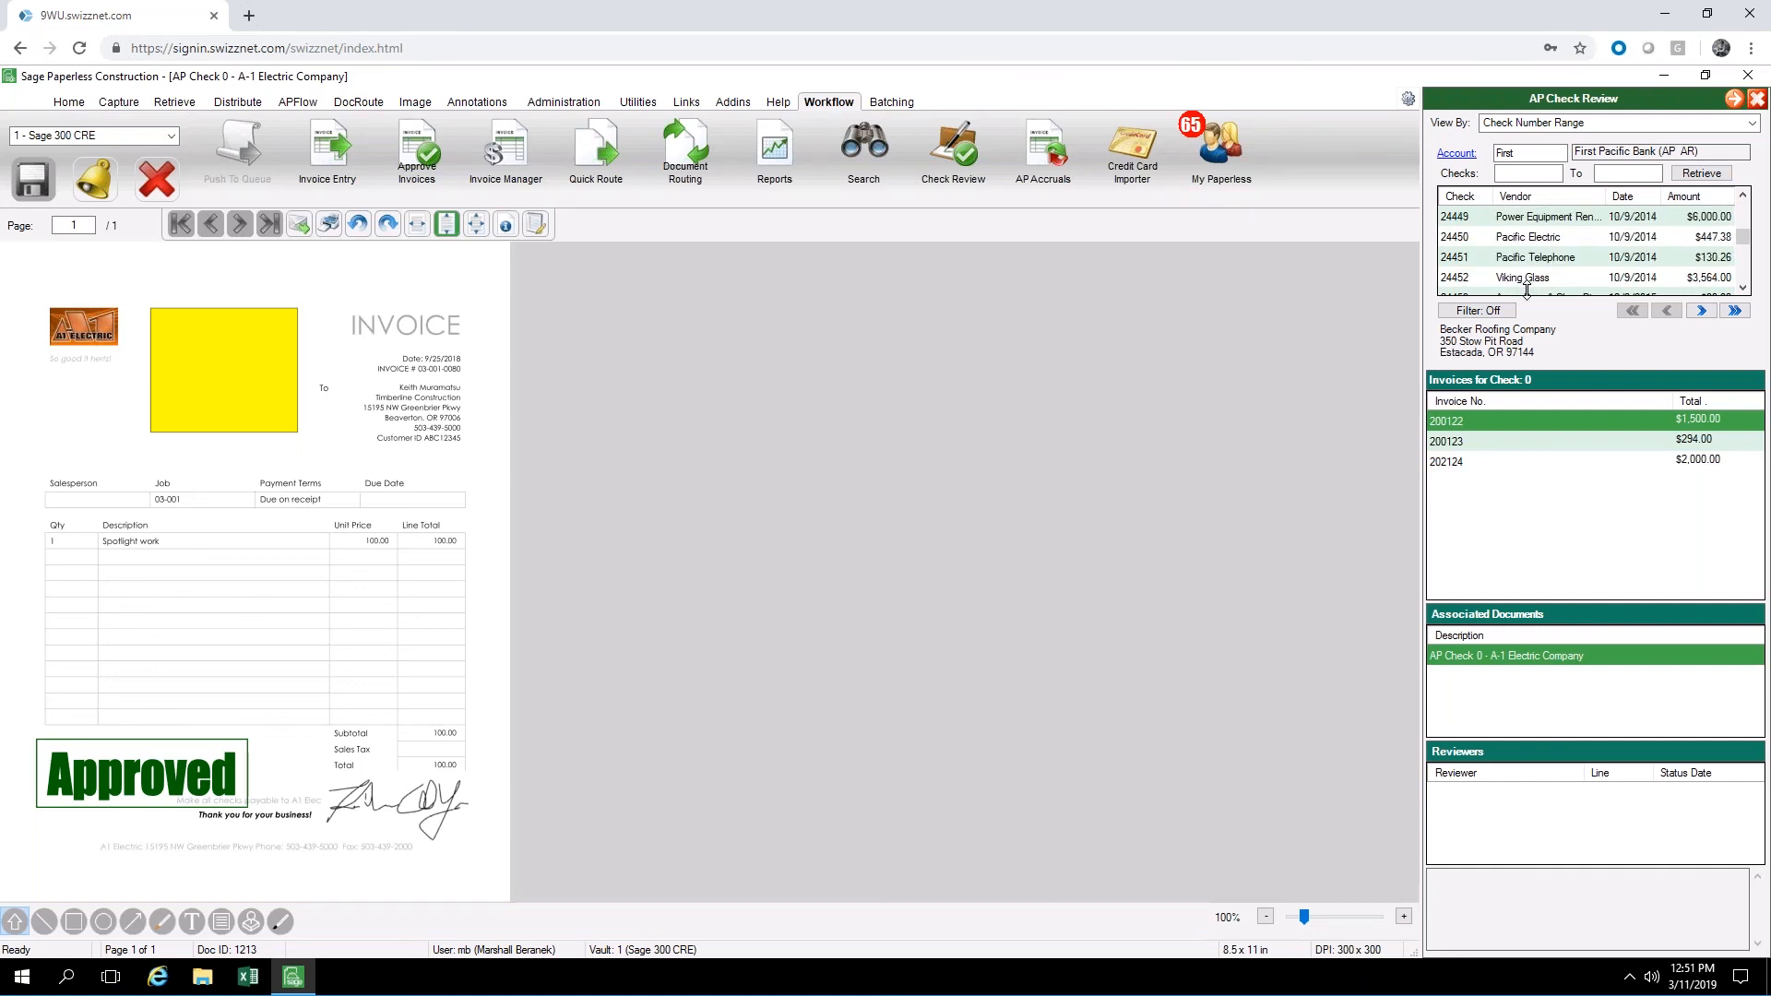
left_click(1527, 278)
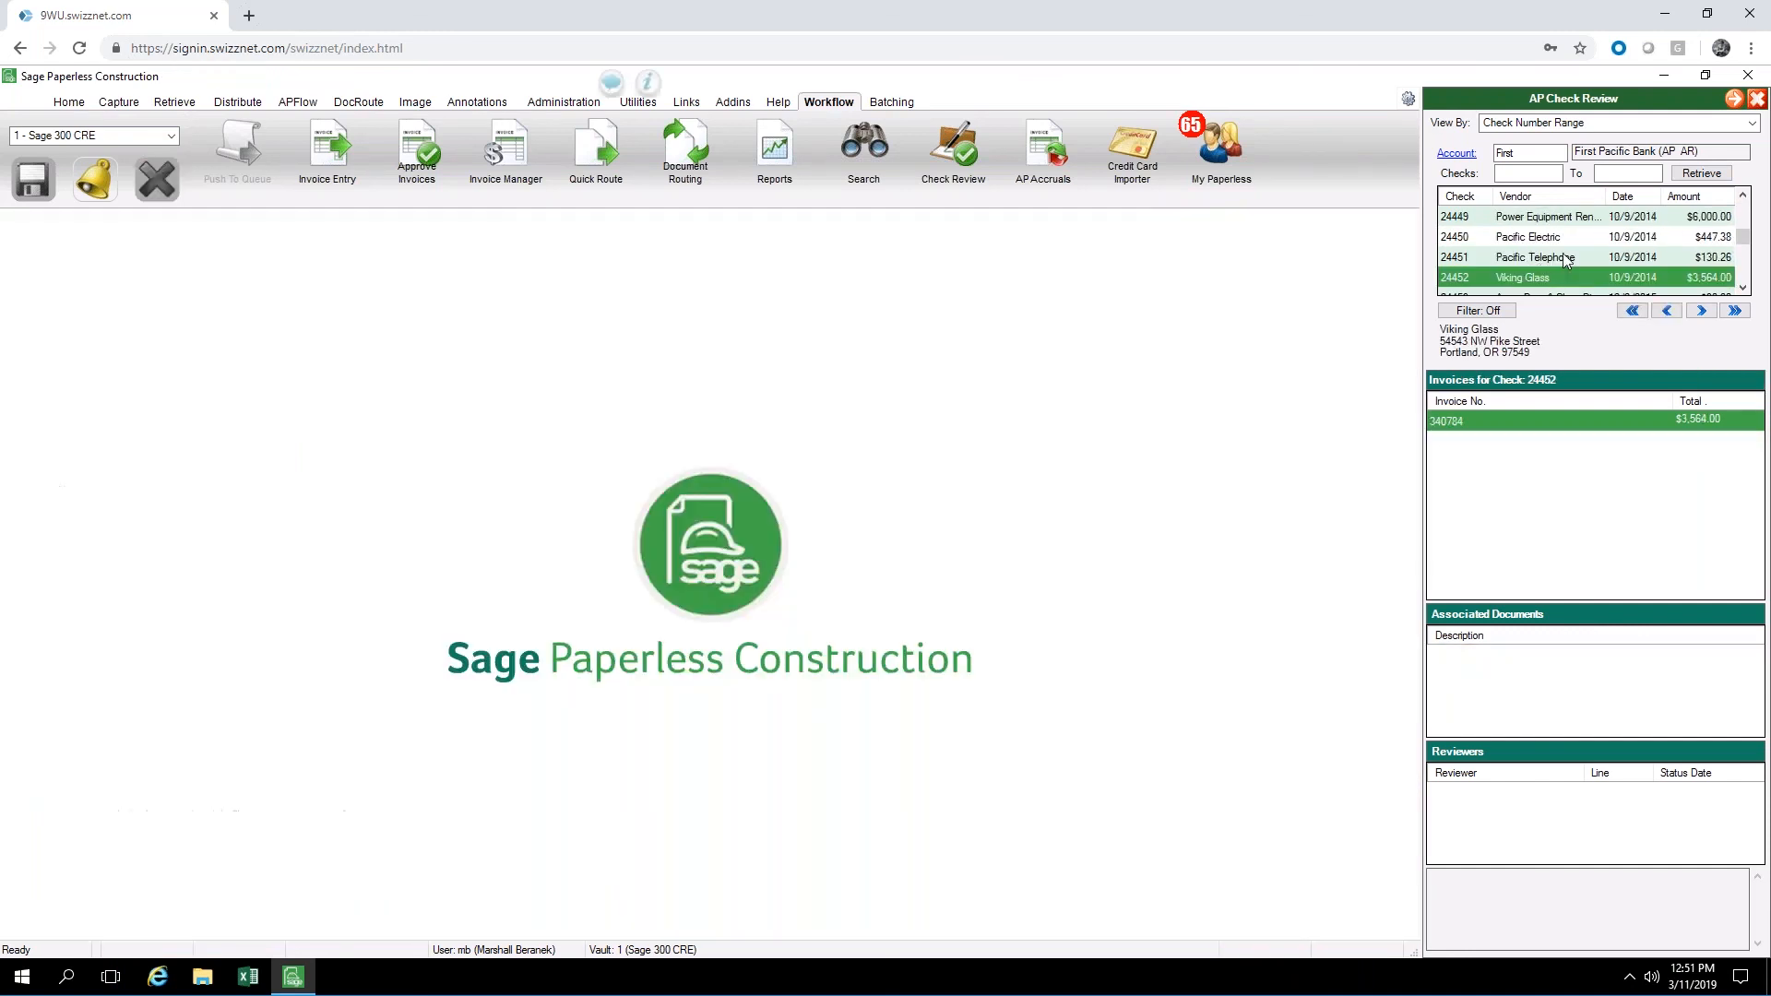
Select check 24453 for Acme Door & Glass Distributors to view its invoice and reviewers
scroll(1563, 251, "down", 2)
scroll(1561, 242, "up", 2)
scroll(1556, 246, "down", 1)
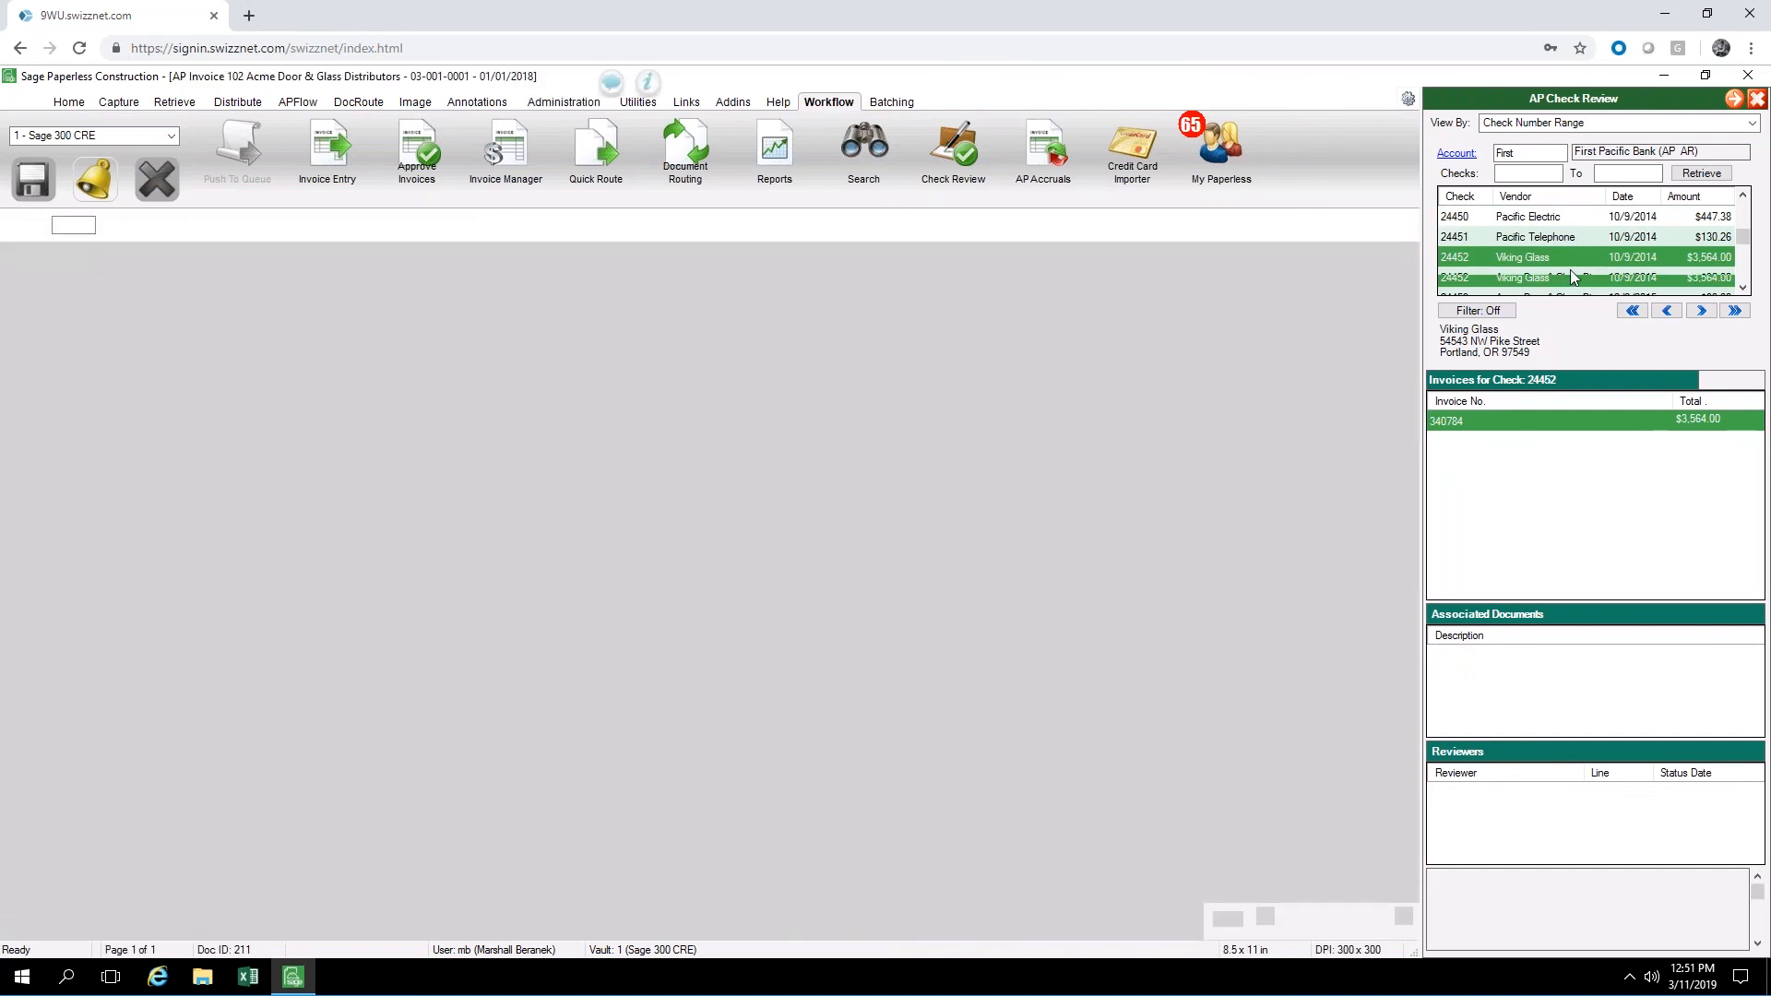
left_click(1563, 277)
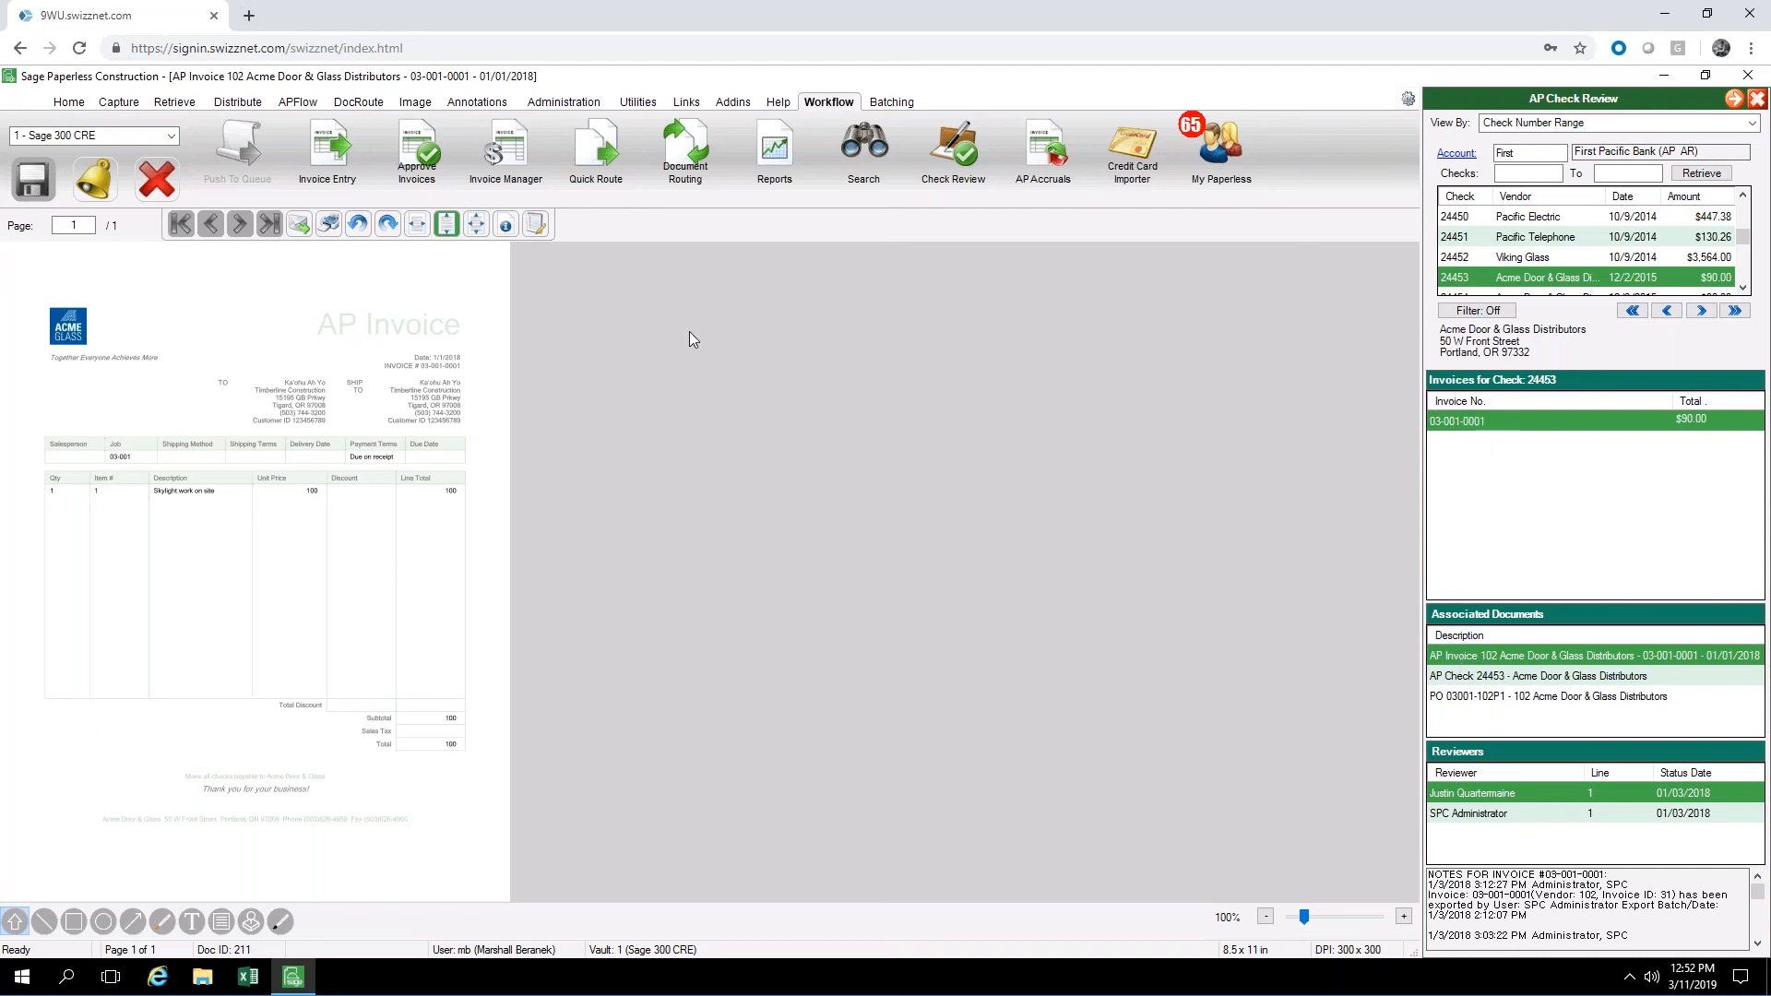
View the check copy and purchase order associated with check 24453, and read through the invoice notes
left_click(1497, 676)
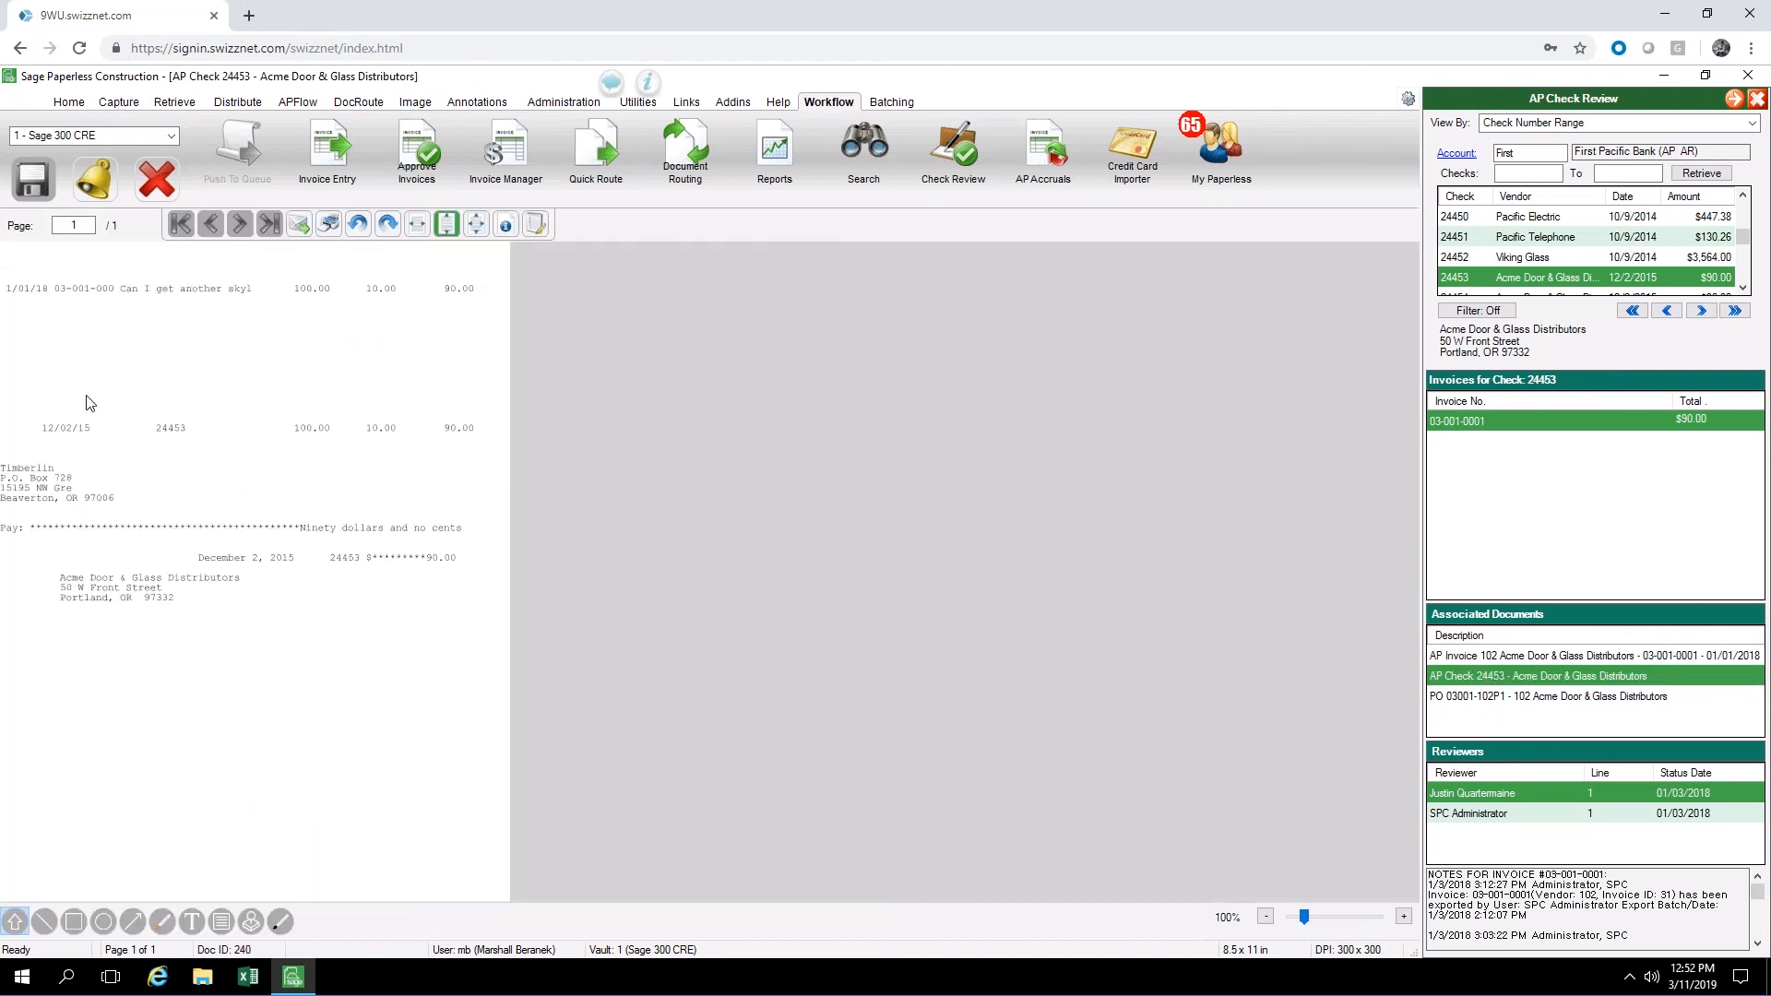
double_click(1483, 699)
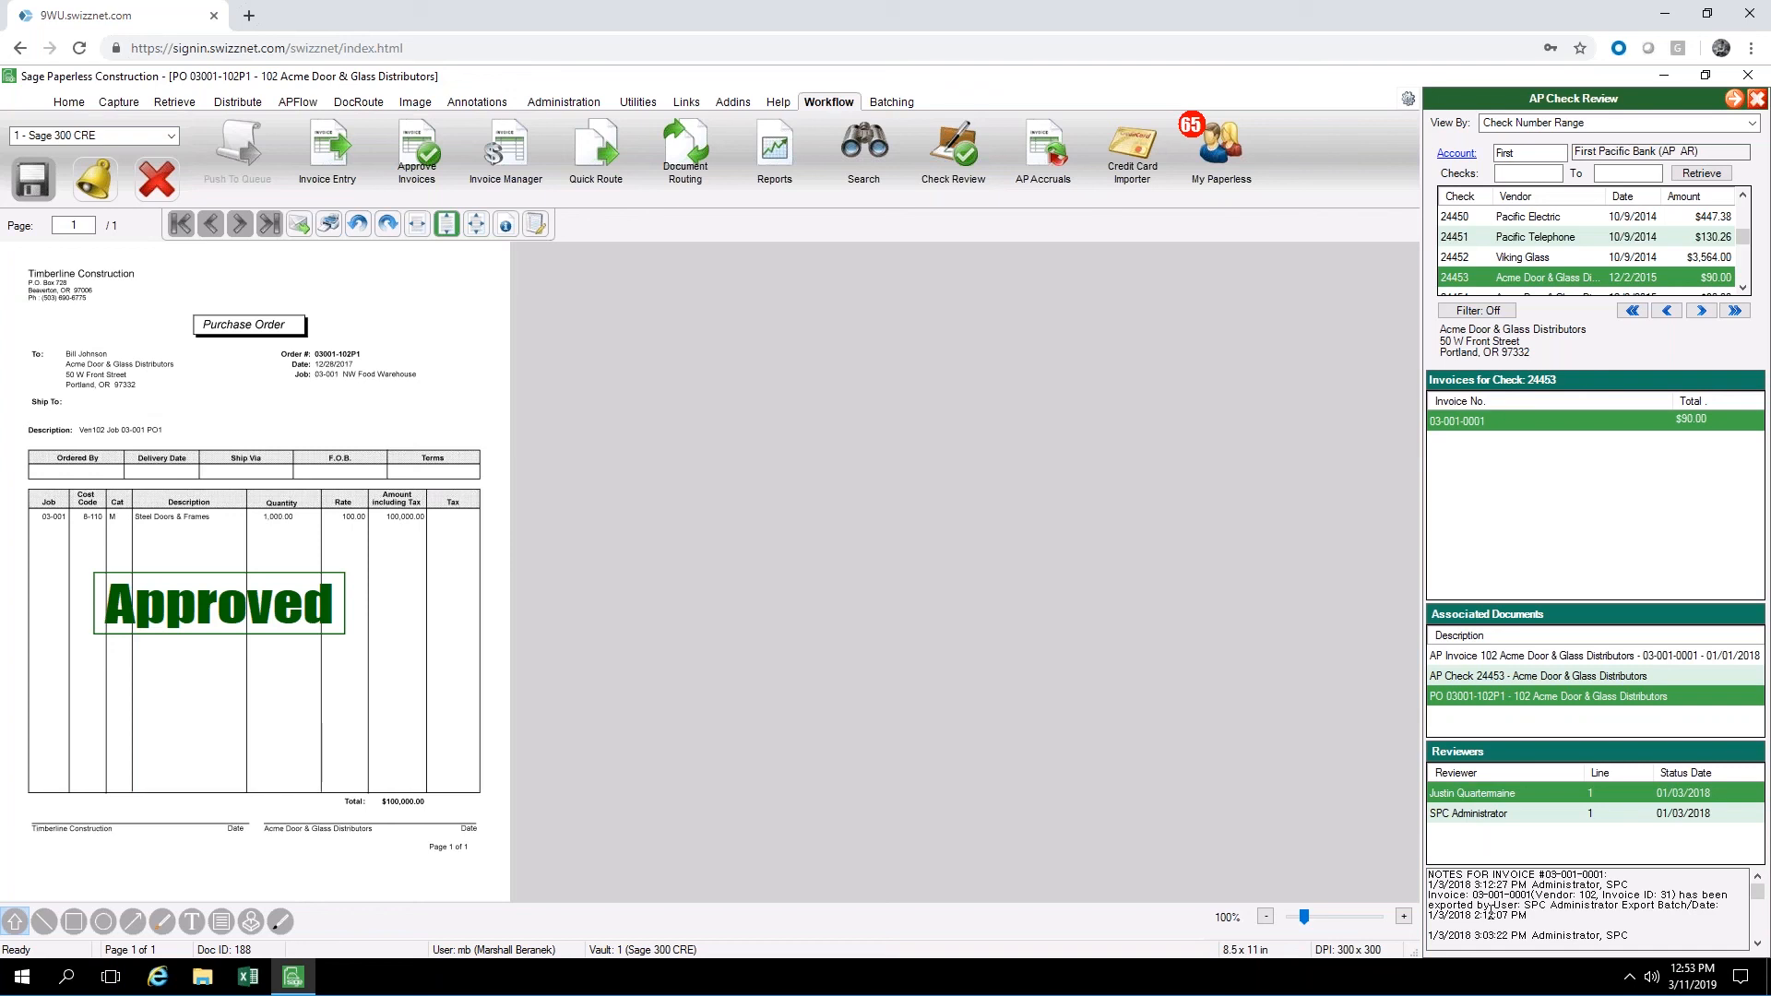
scroll(1478, 895, "down", 2)
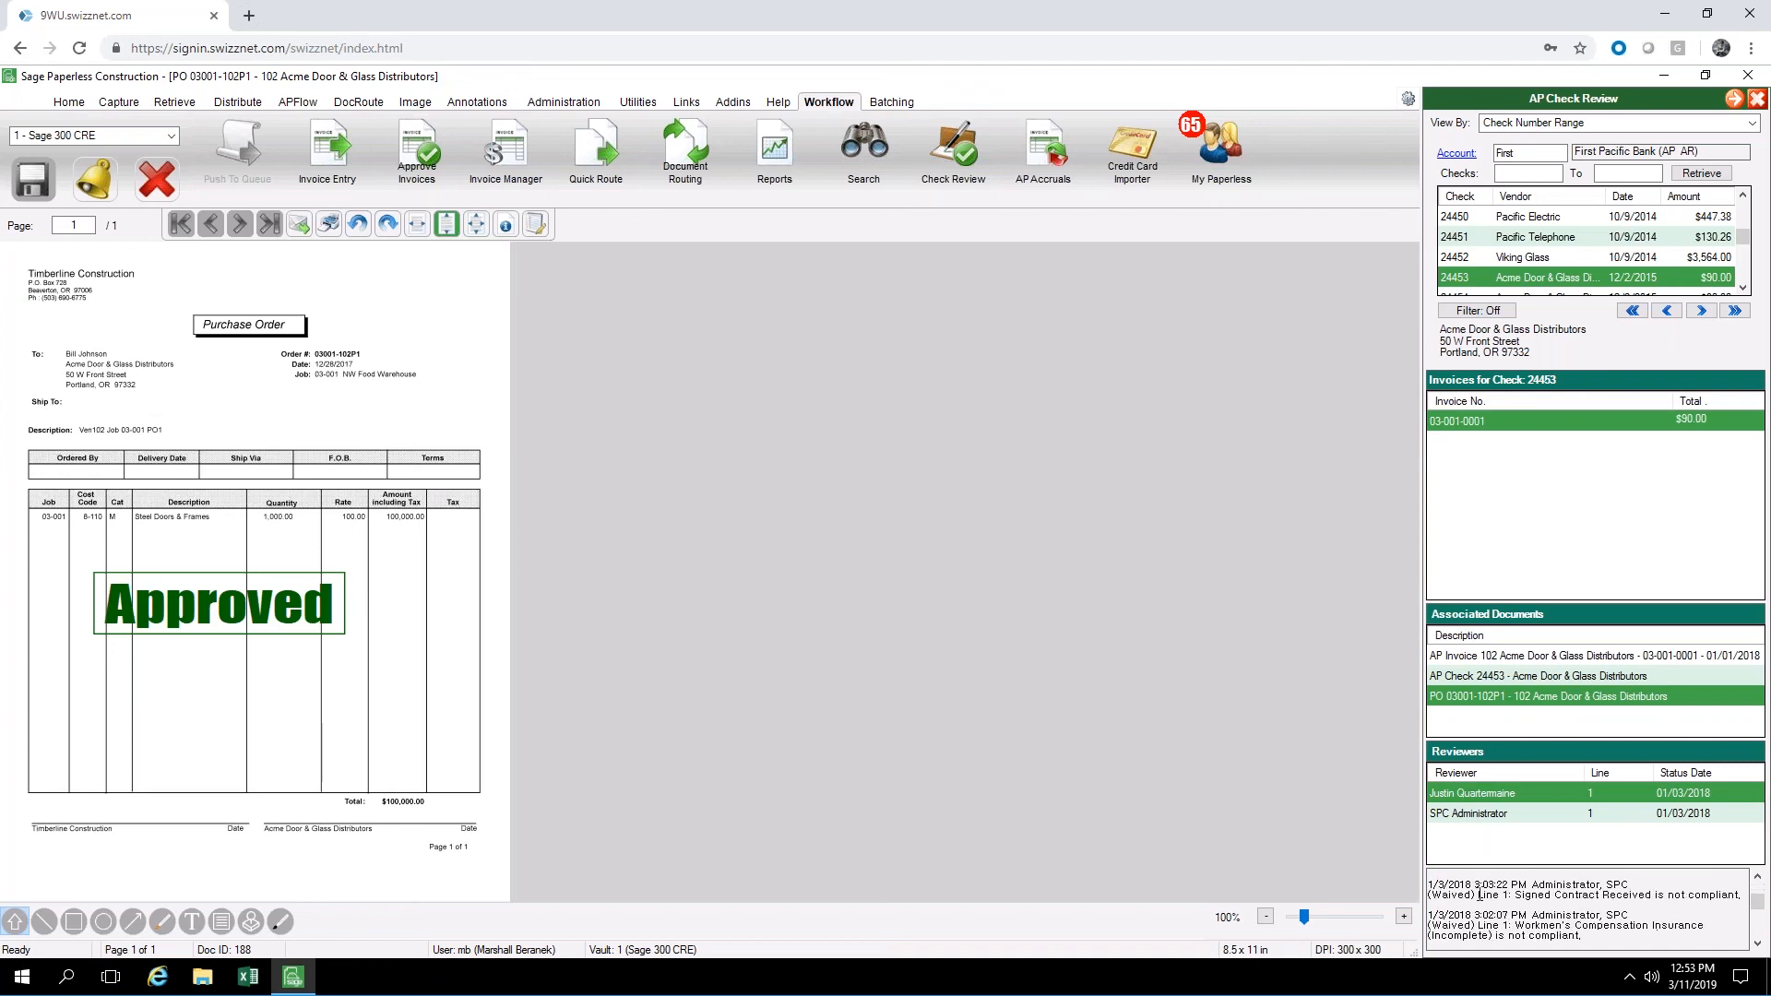
scroll(1480, 895, "up", 2)
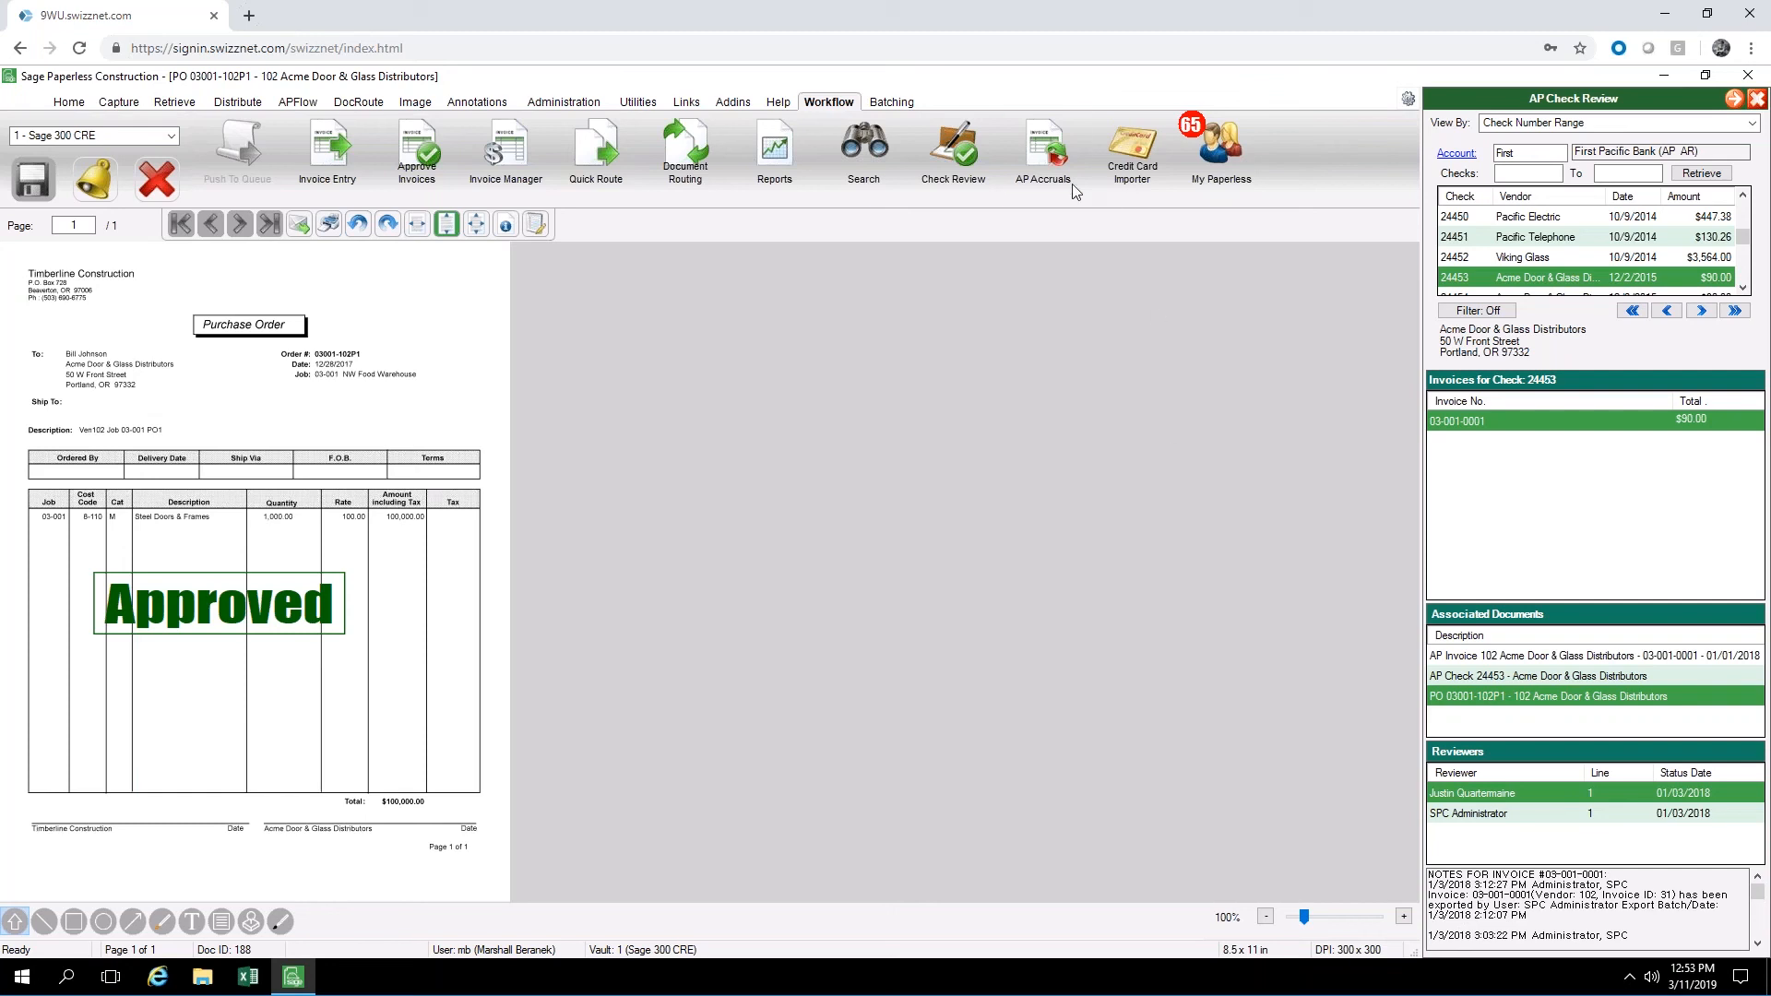
View the AP Accruals settings for invoice cutoff date, minimum amount and rejected invoices, and close them without running the accrual
left_click(1041, 173)
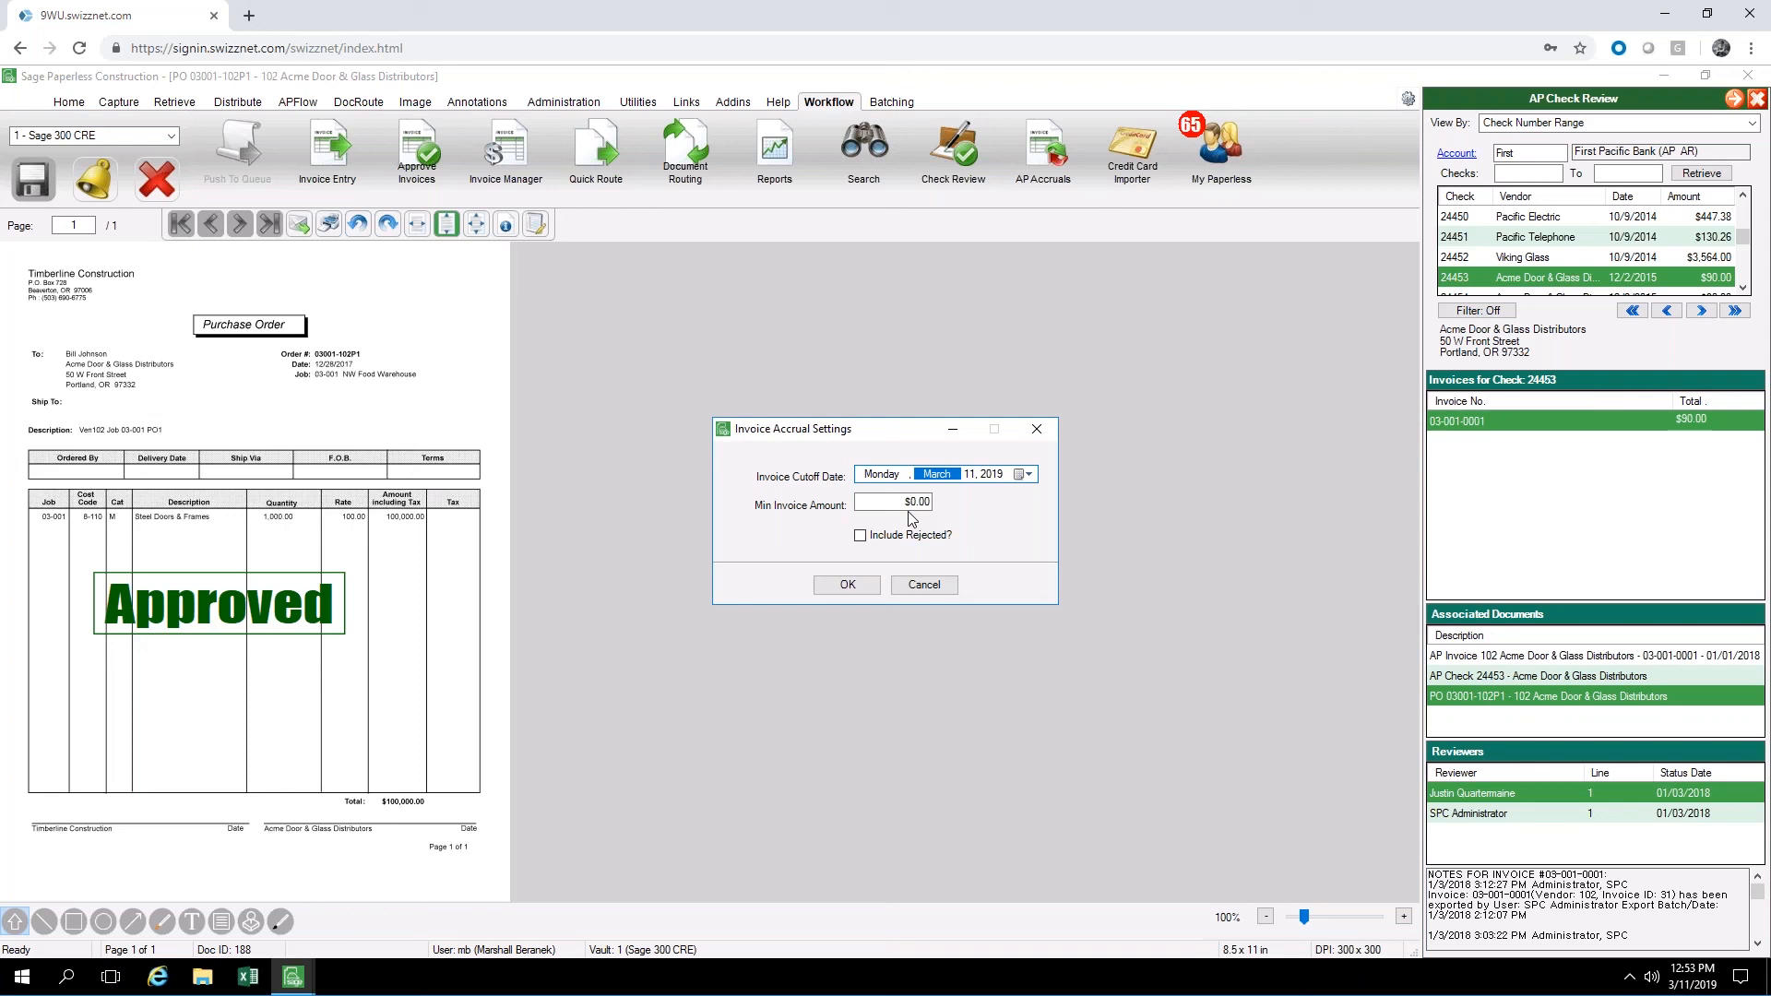
left_click(1038, 432)
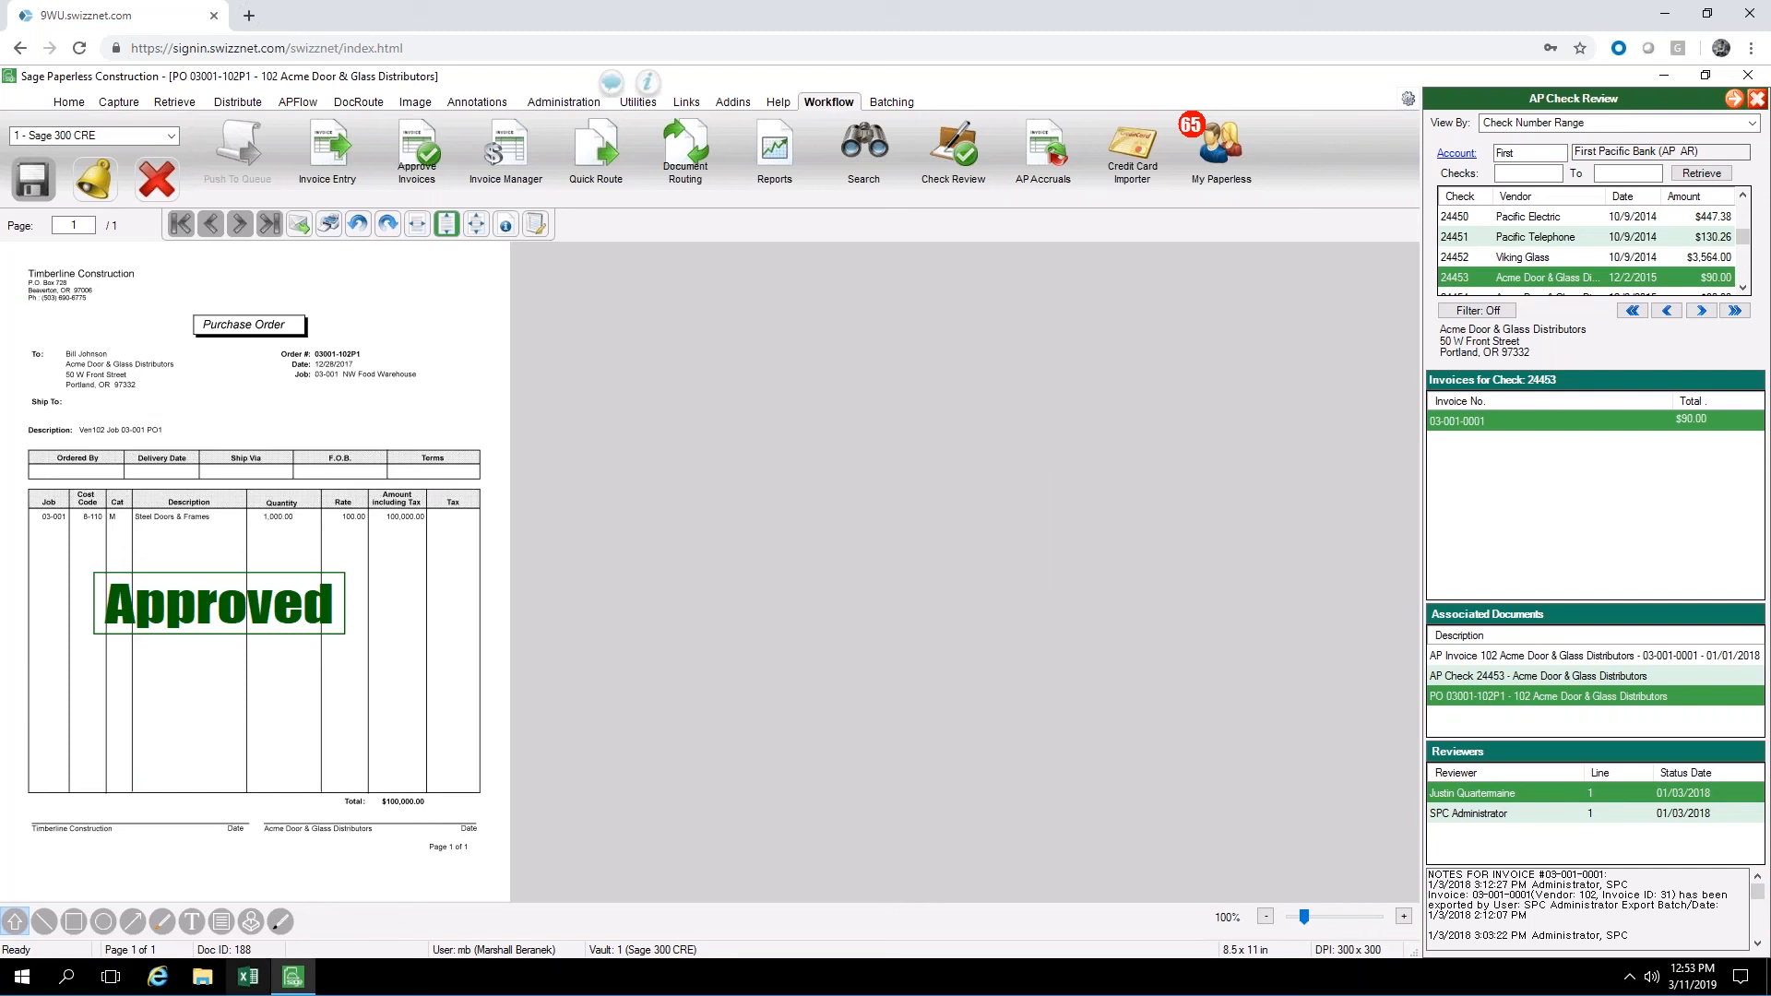